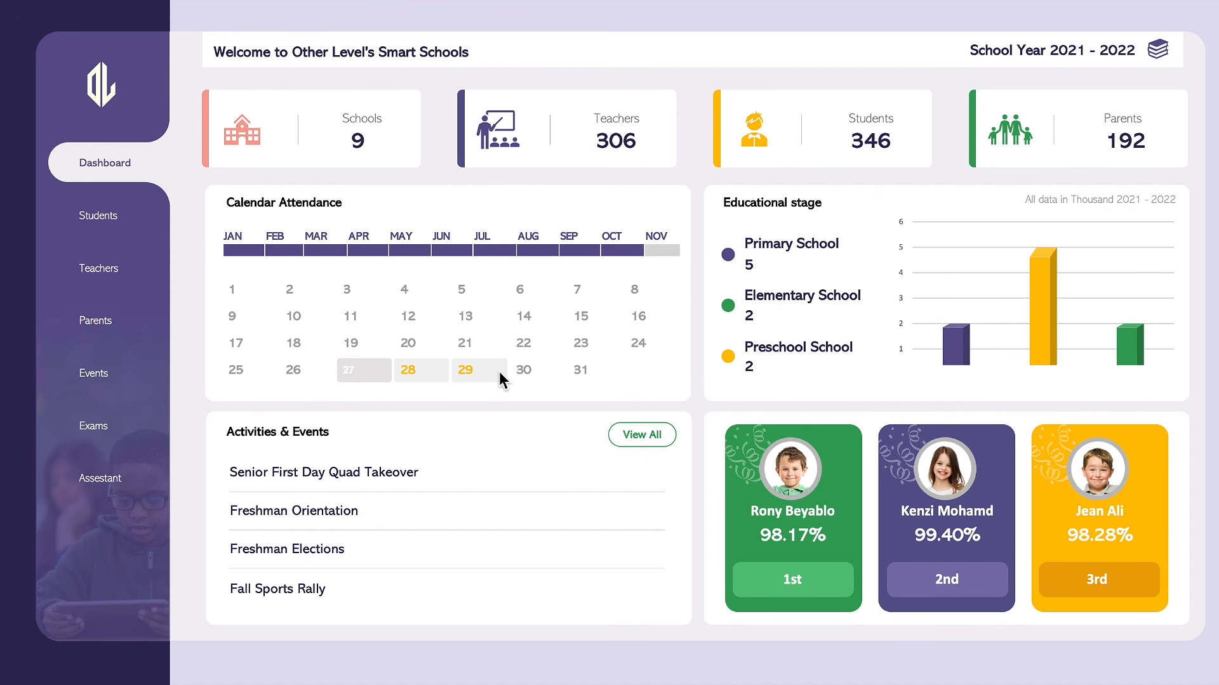
Step: Preview the finished dashboard by filtering to days 3–21 and January–July, then visit its Teachers and Events pages
drag(363, 288, 470, 350)
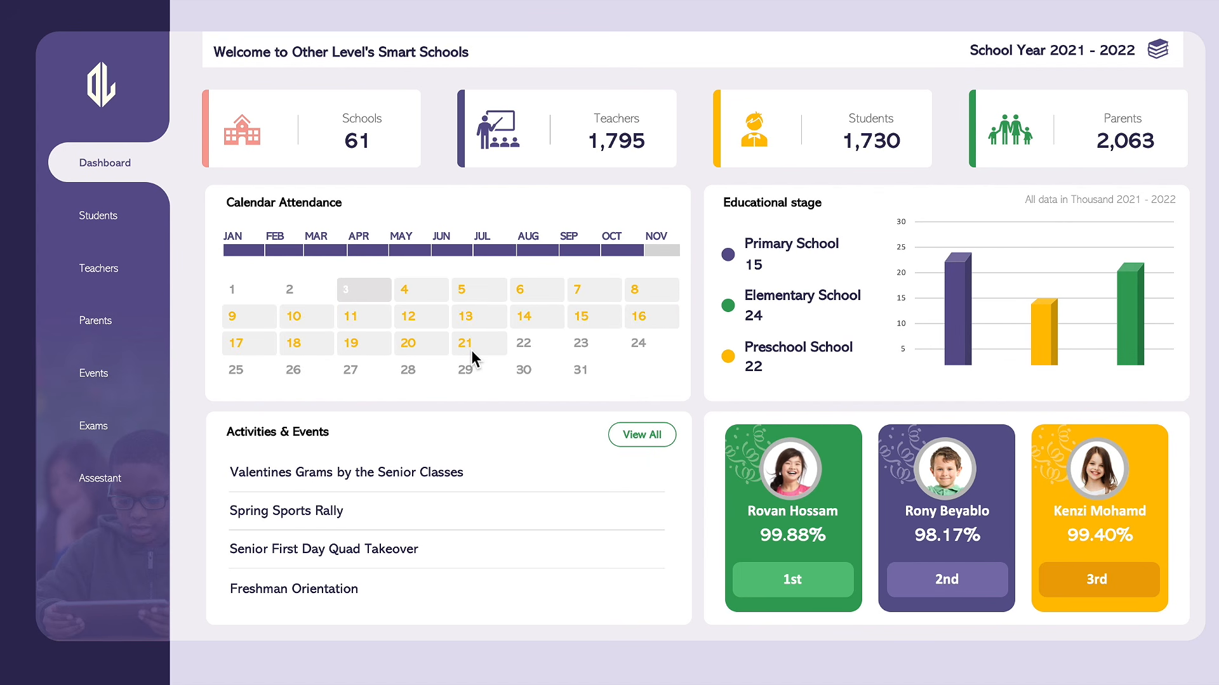
drag(230, 248, 477, 252)
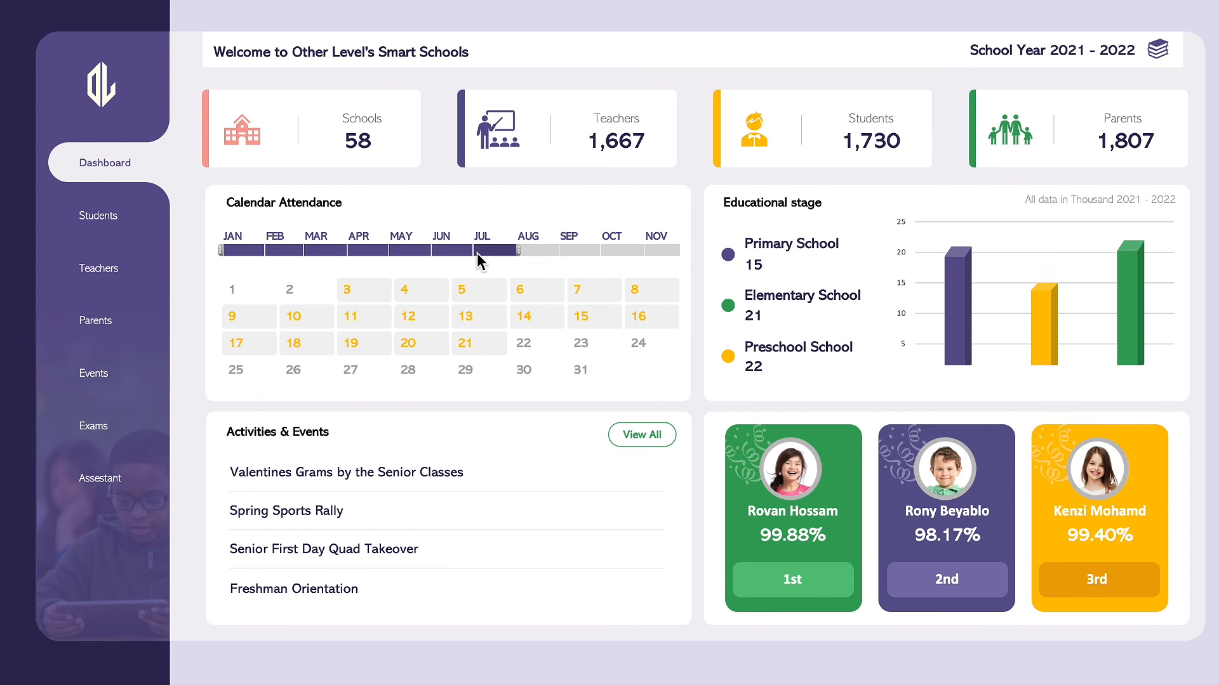
click(95, 264)
click(101, 380)
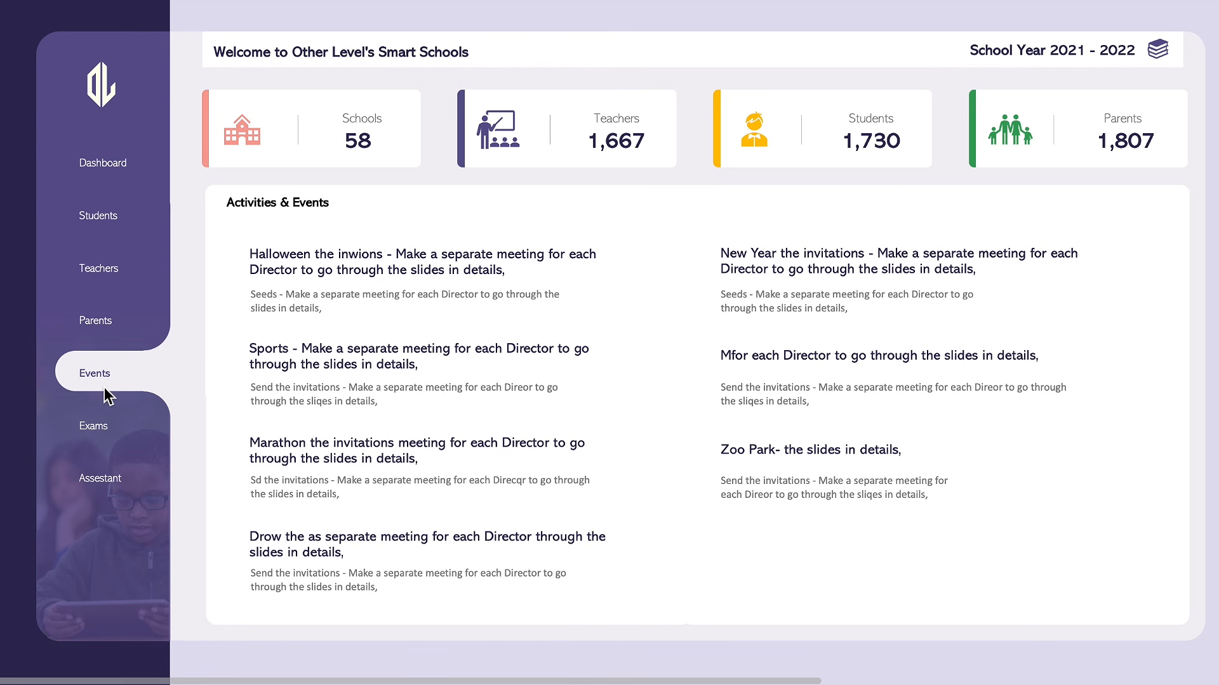
click(102, 163)
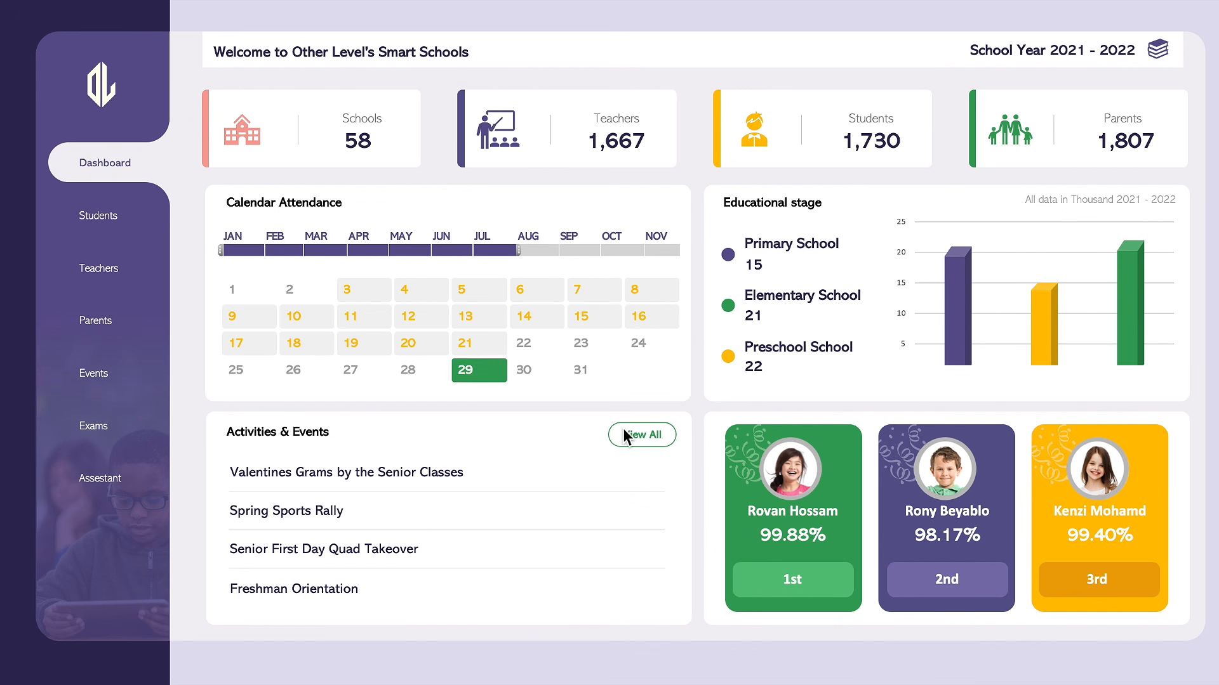
click(643, 436)
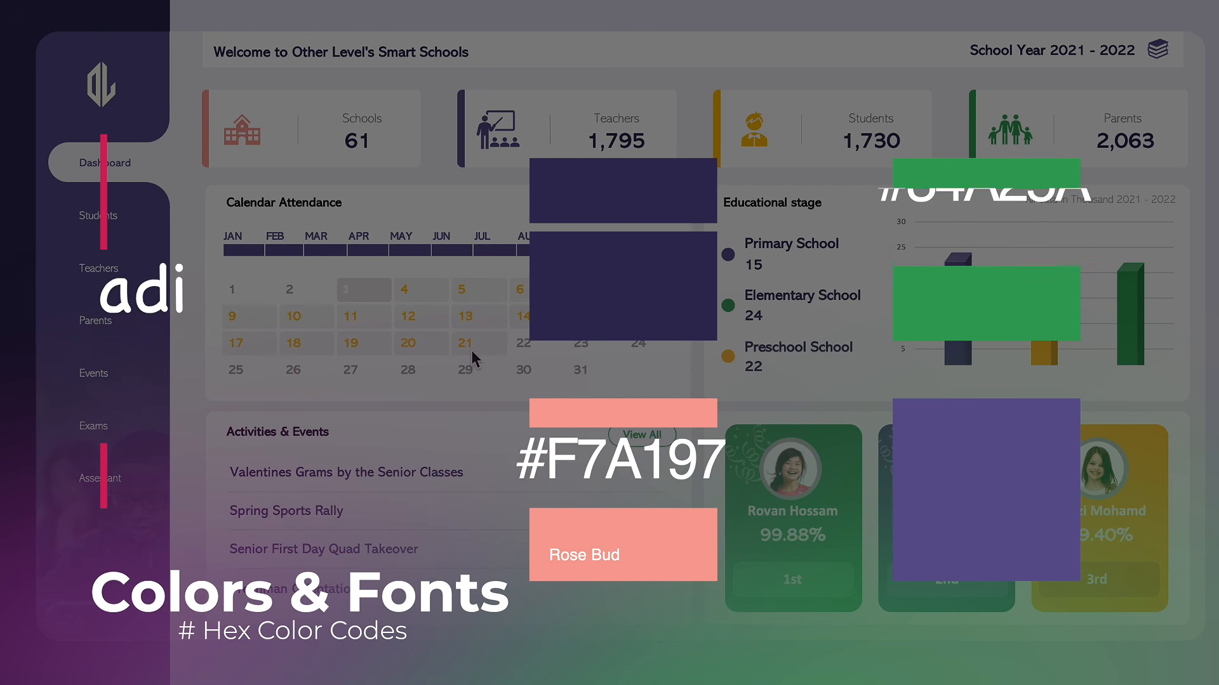
drag(230, 247, 477, 253)
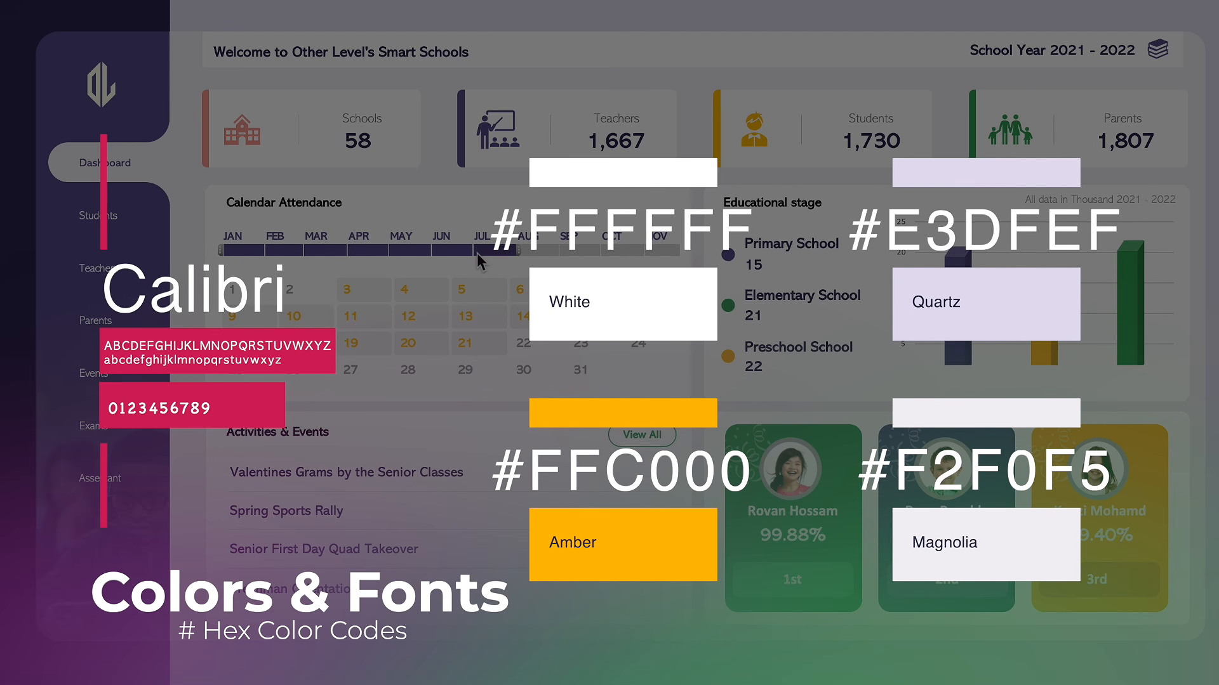
click(98, 270)
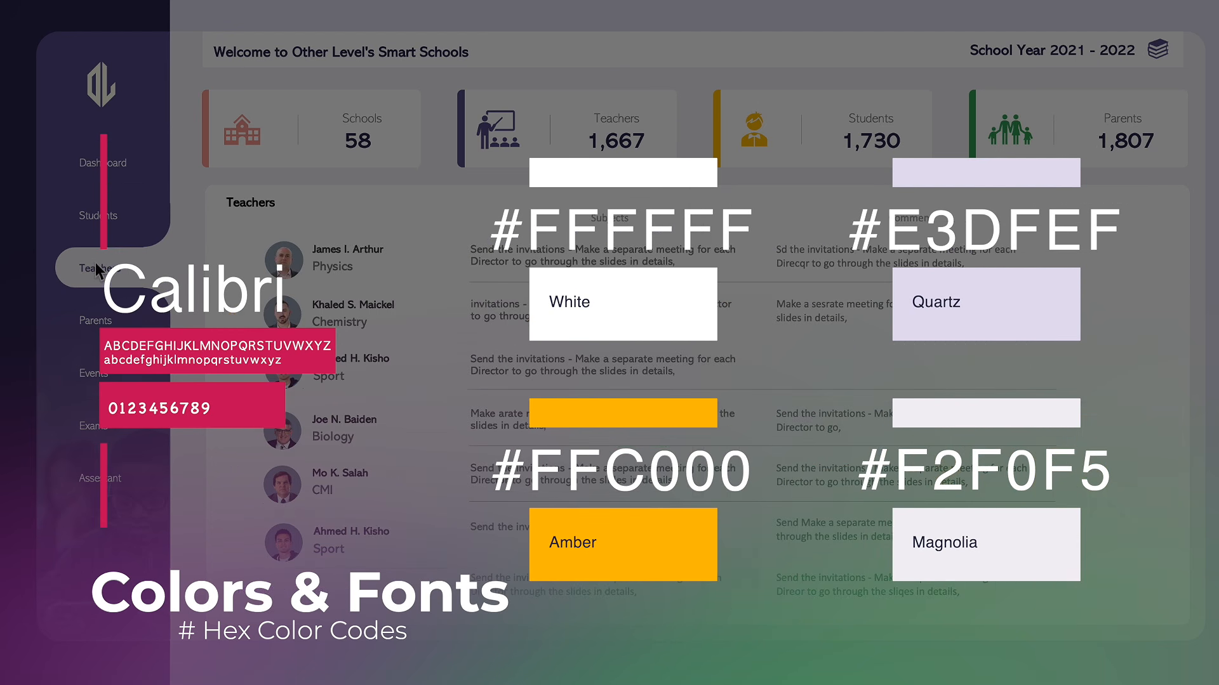
click(104, 387)
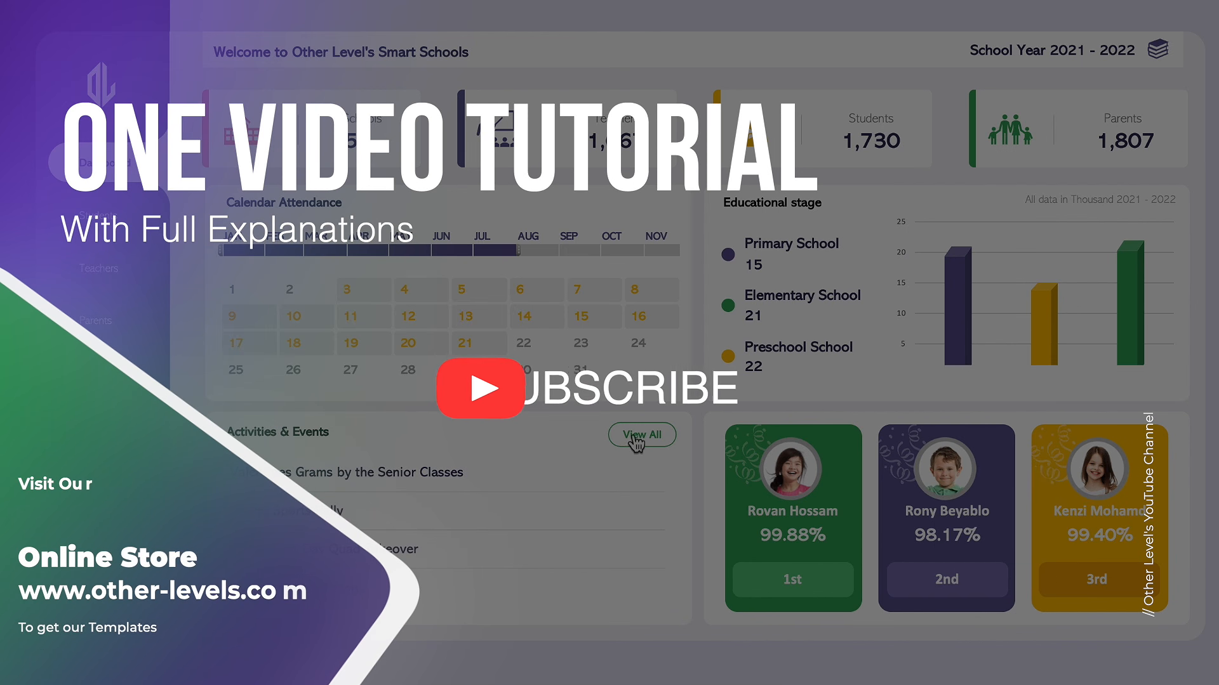
click(634, 438)
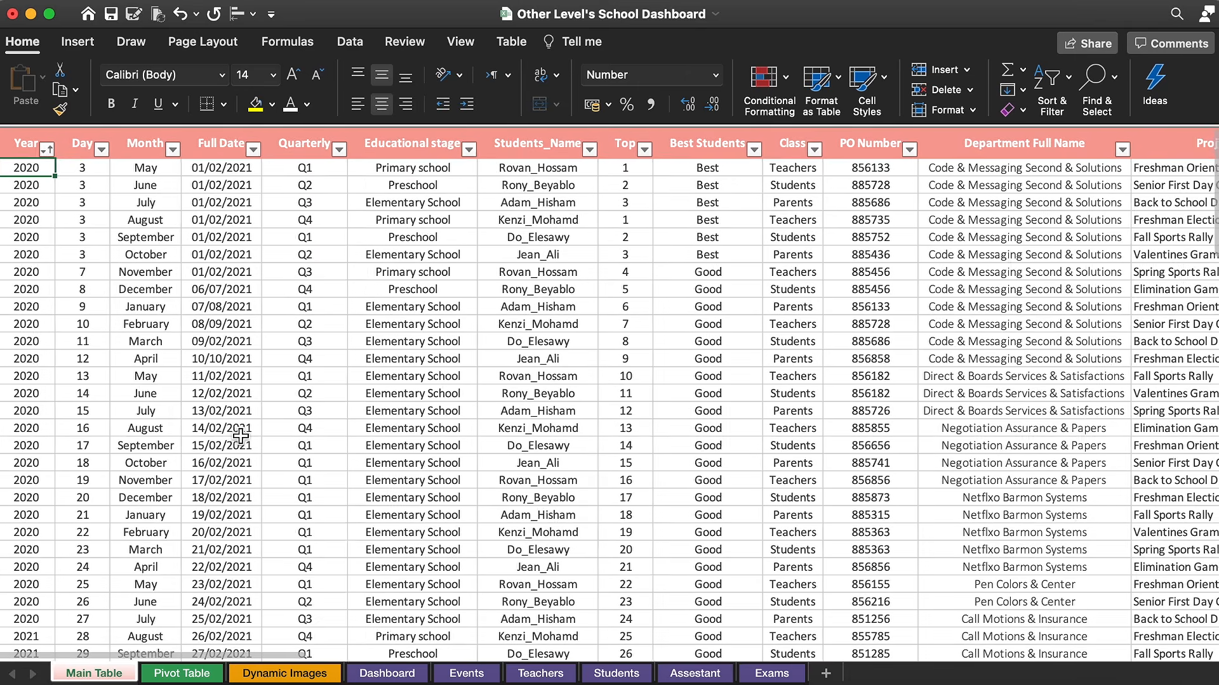
Step: Review the finished workbook's Main Table columns and its Pivot Table, Dynamic Images, Dashboard, Events and Teachers sheets
scroll(241, 436, right, 10)
scroll(241, 436, left, 7)
scroll(241, 436, left, 3)
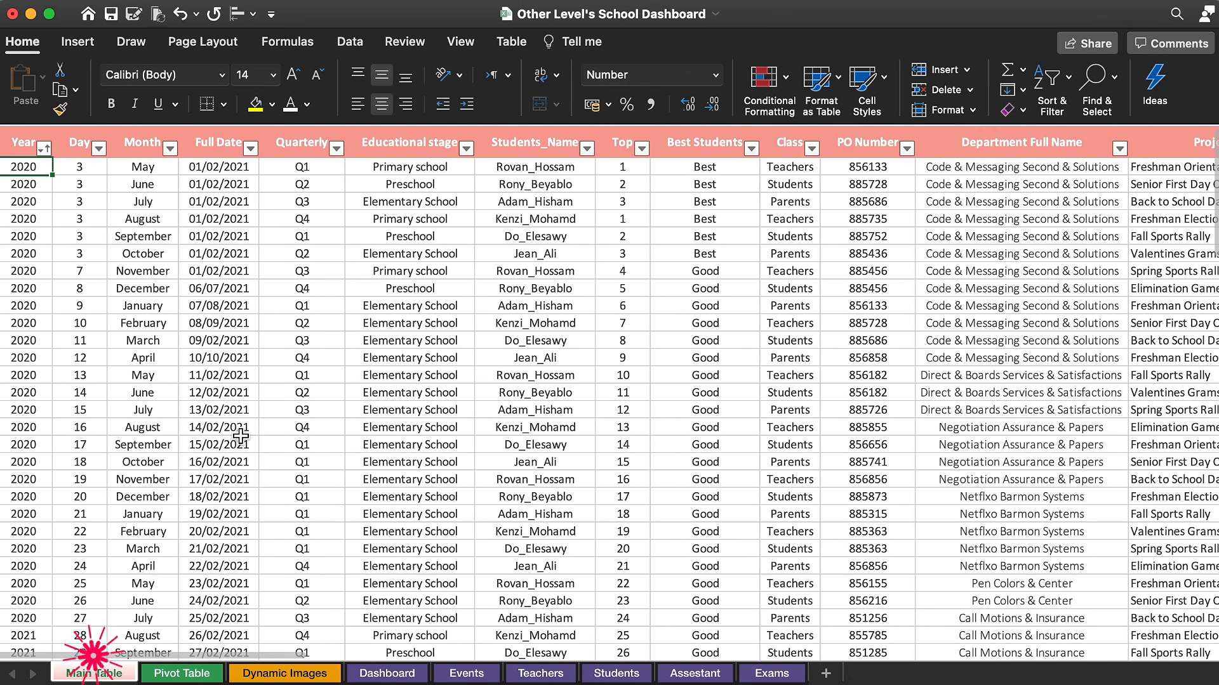
click(177, 674)
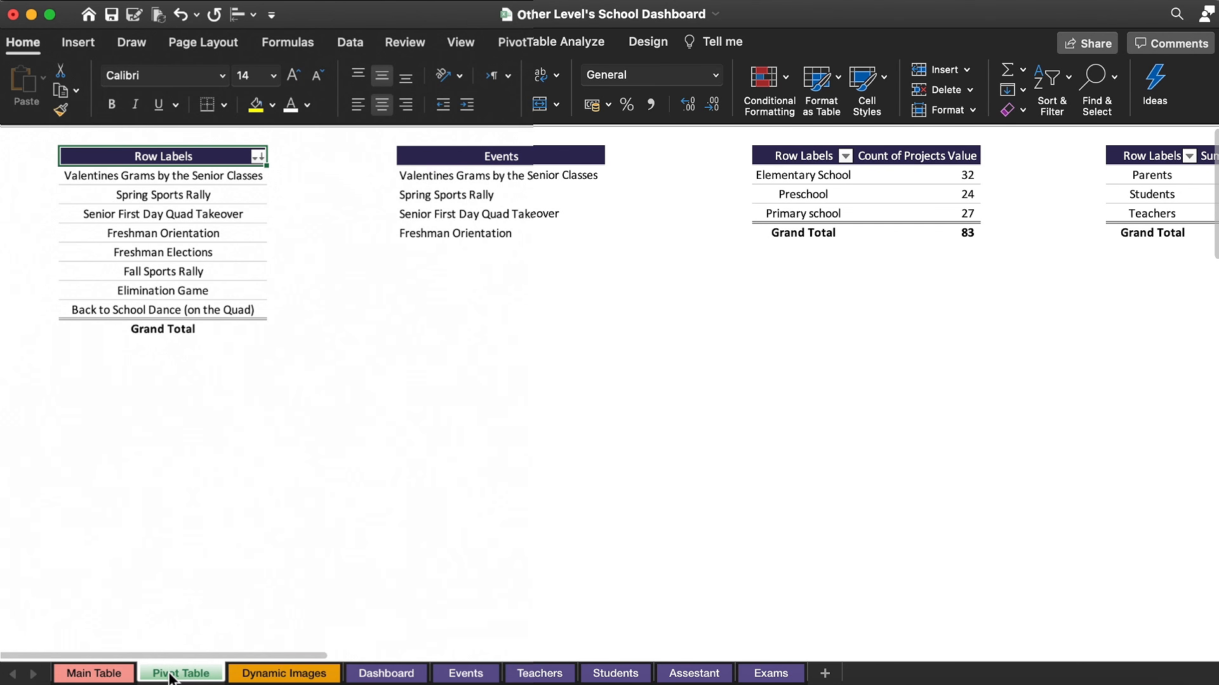
click(288, 674)
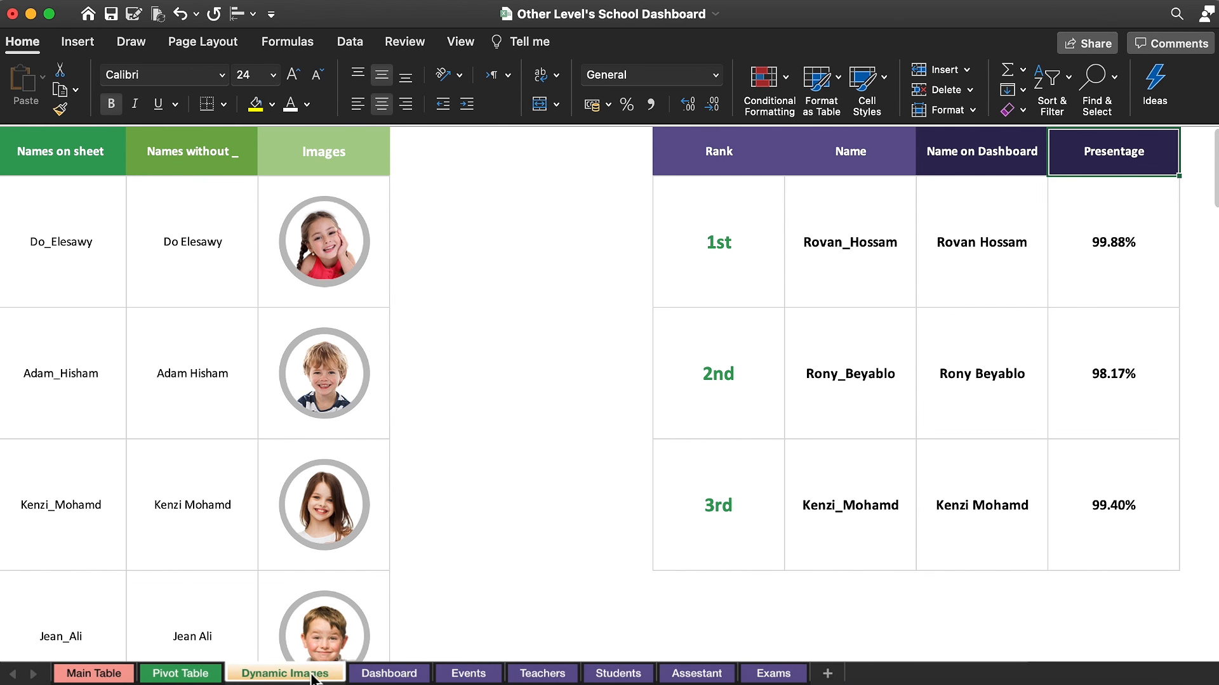
click(388, 674)
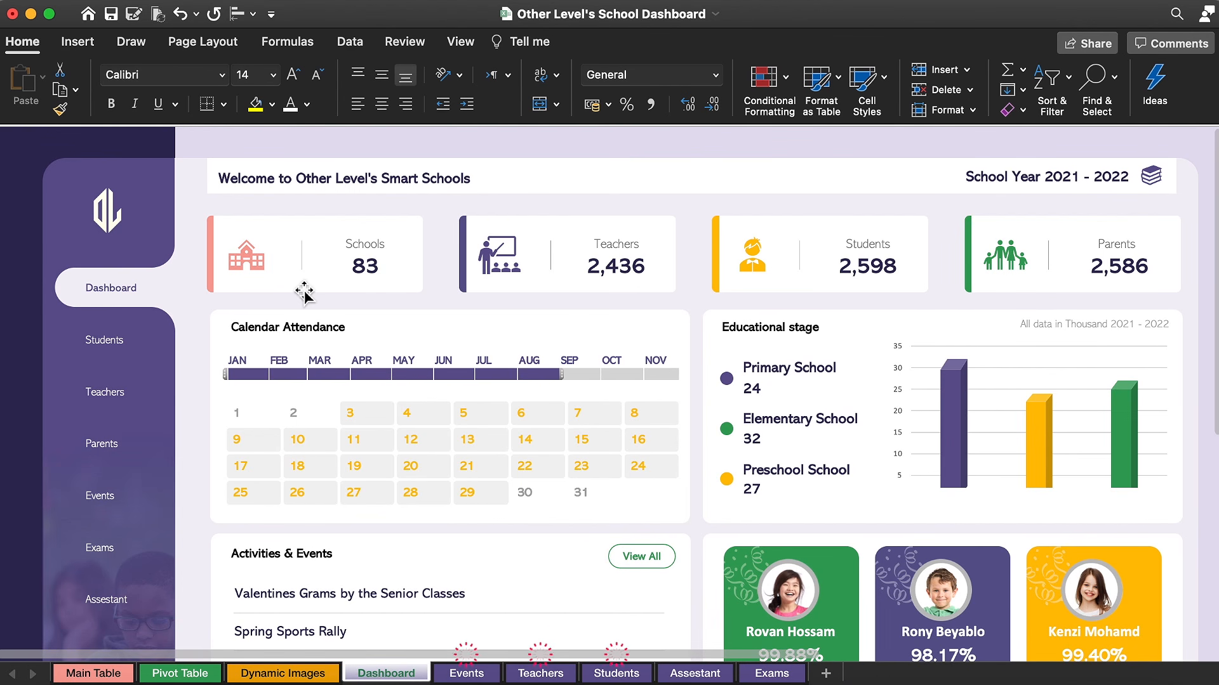
click(467, 676)
click(524, 677)
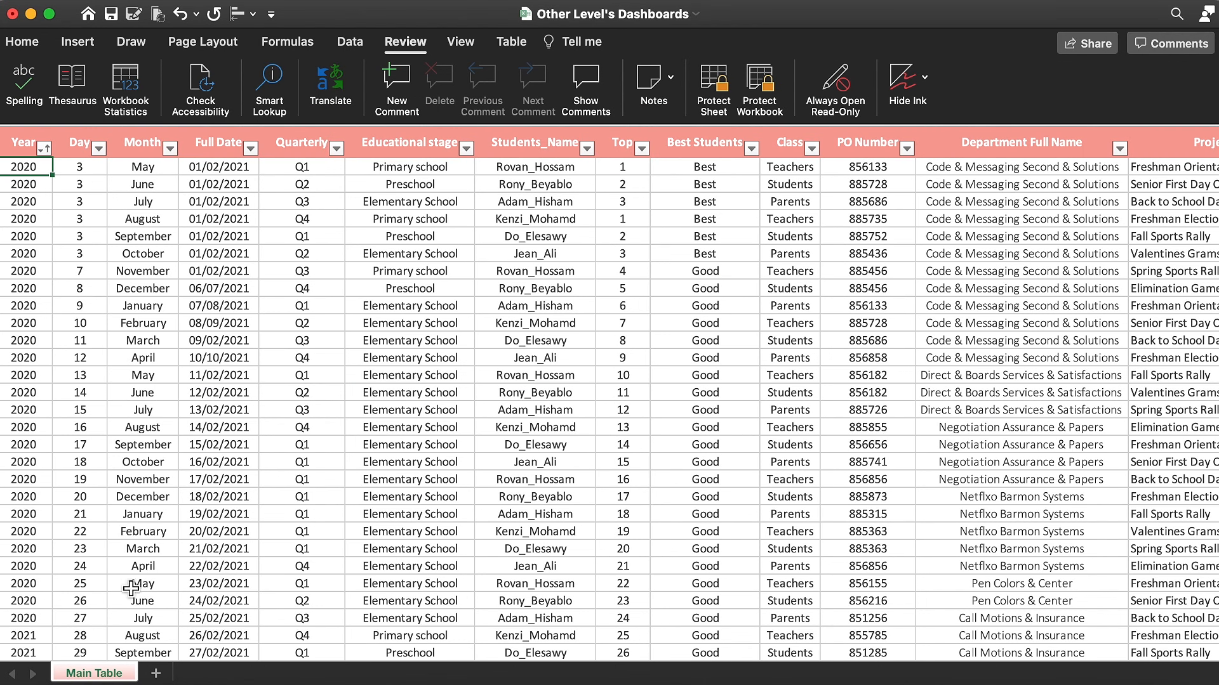
Step: Add two sheets named Pivottable and Main Dashboard, coloring their tabs green and amber
click(156, 673)
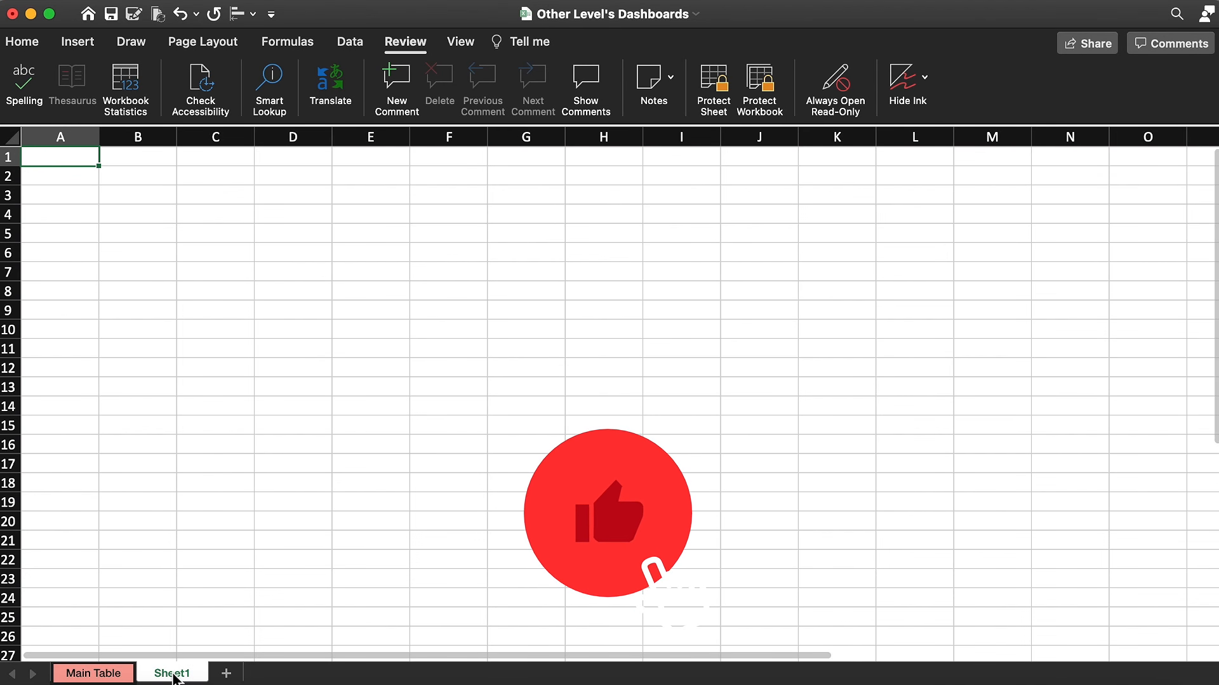
right_click(173, 675)
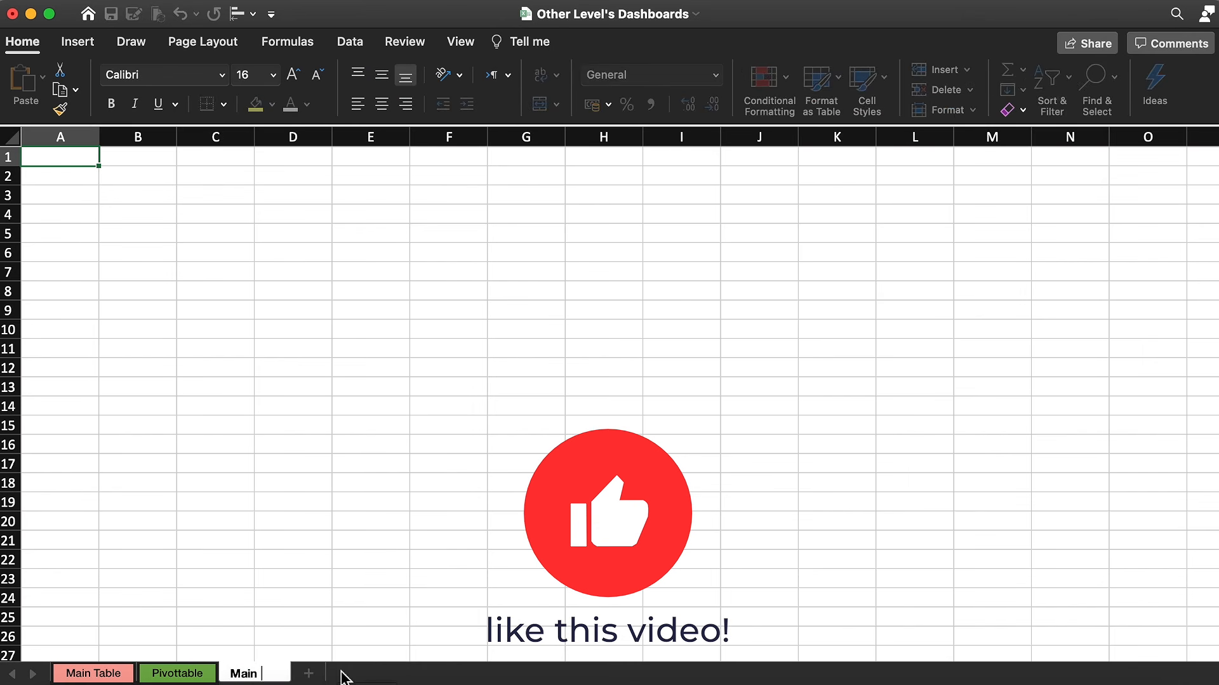
right_click(255, 674)
Step: Hide the gridlines and headings on the Main Dashboard sheet
click(461, 43)
click(461, 43)
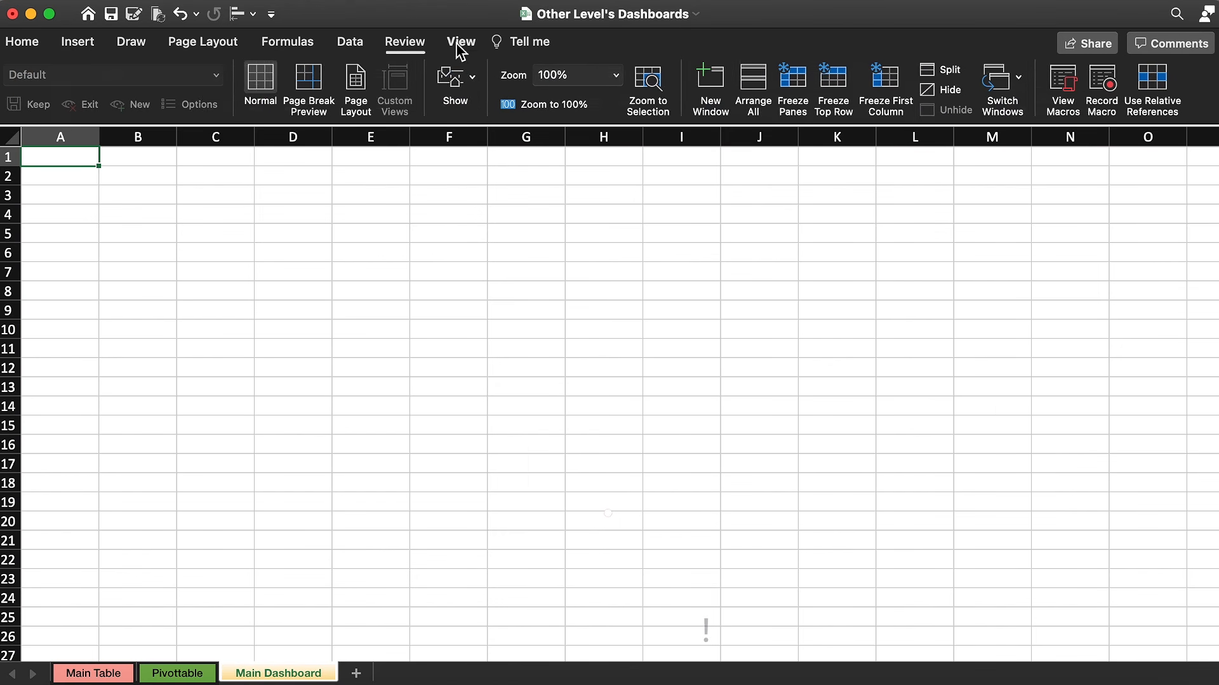
click(454, 79)
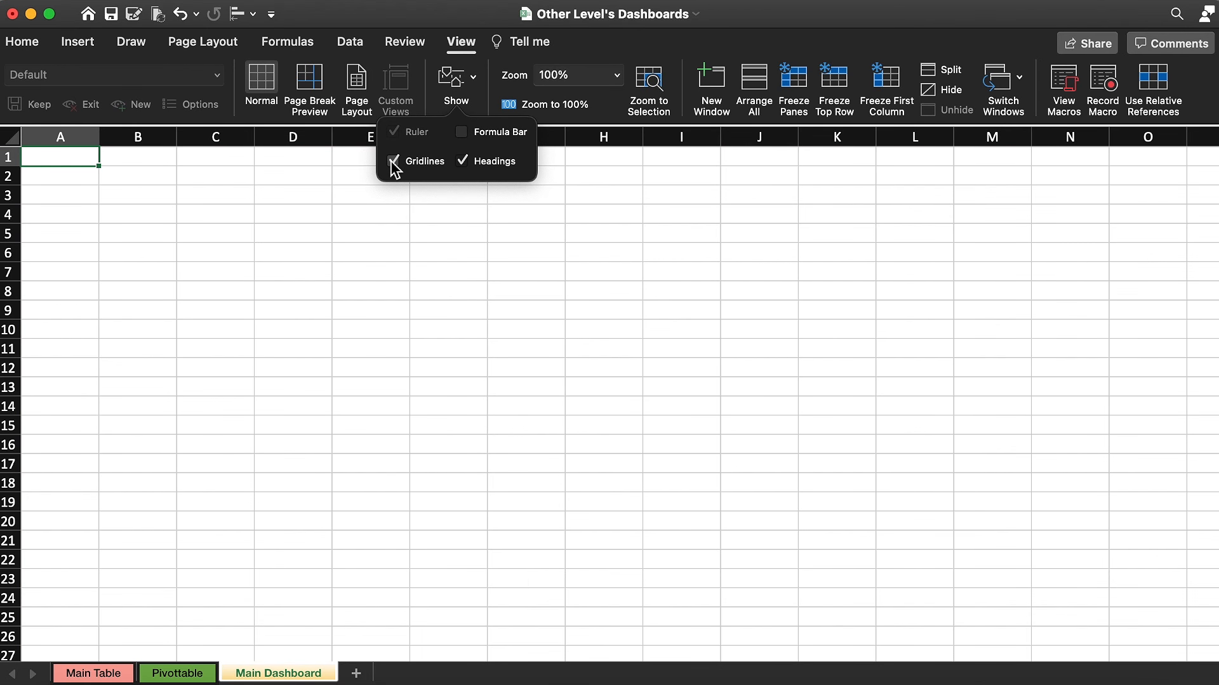
click(442, 166)
click(464, 162)
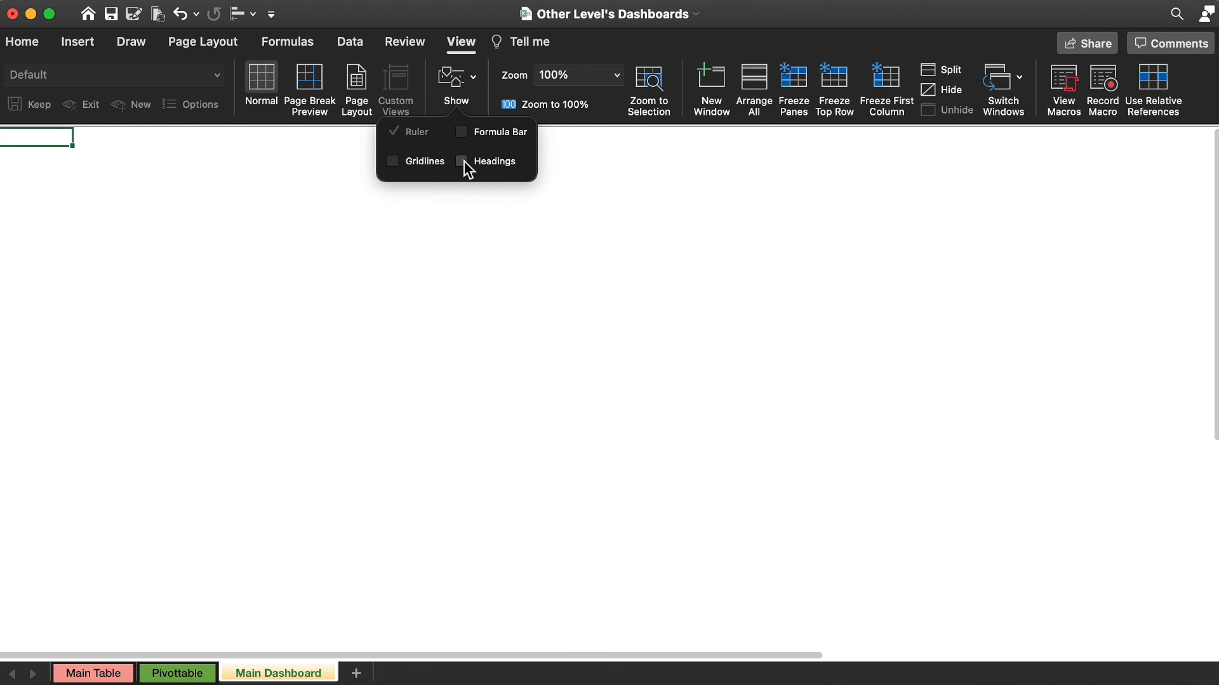
Step: Draw a rectangle about 2.21" wide and 5.76" high and place it in the sheet's upper-left corner
click(81, 42)
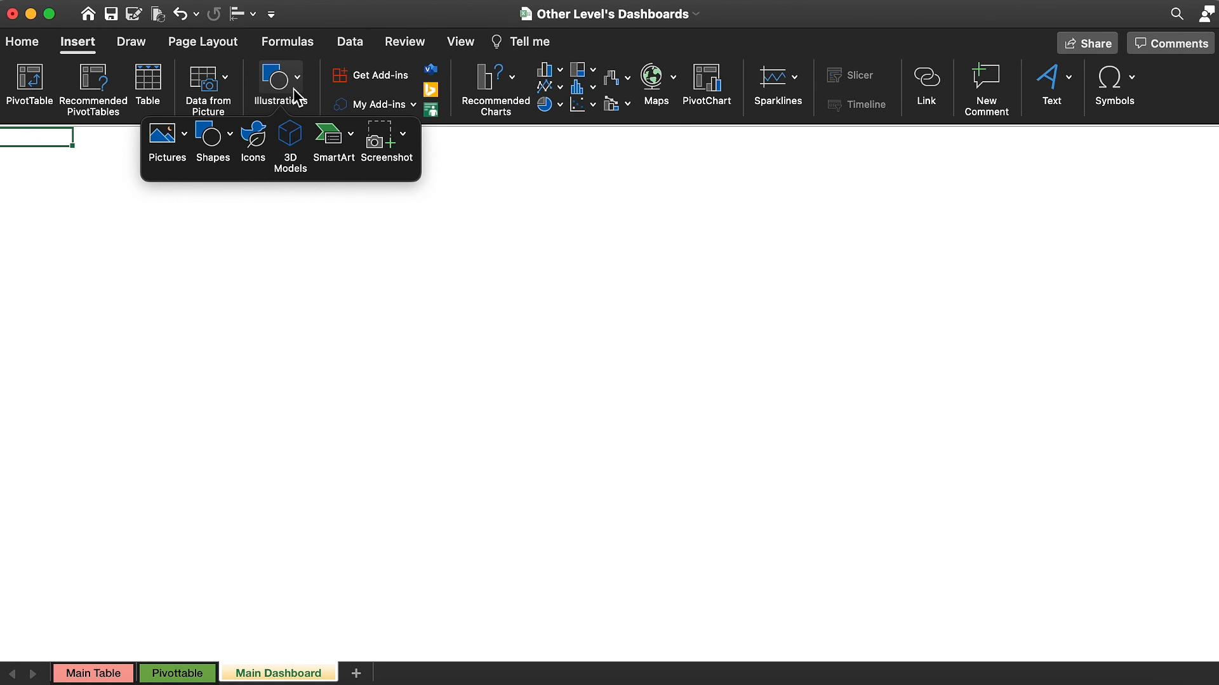
click(219, 150)
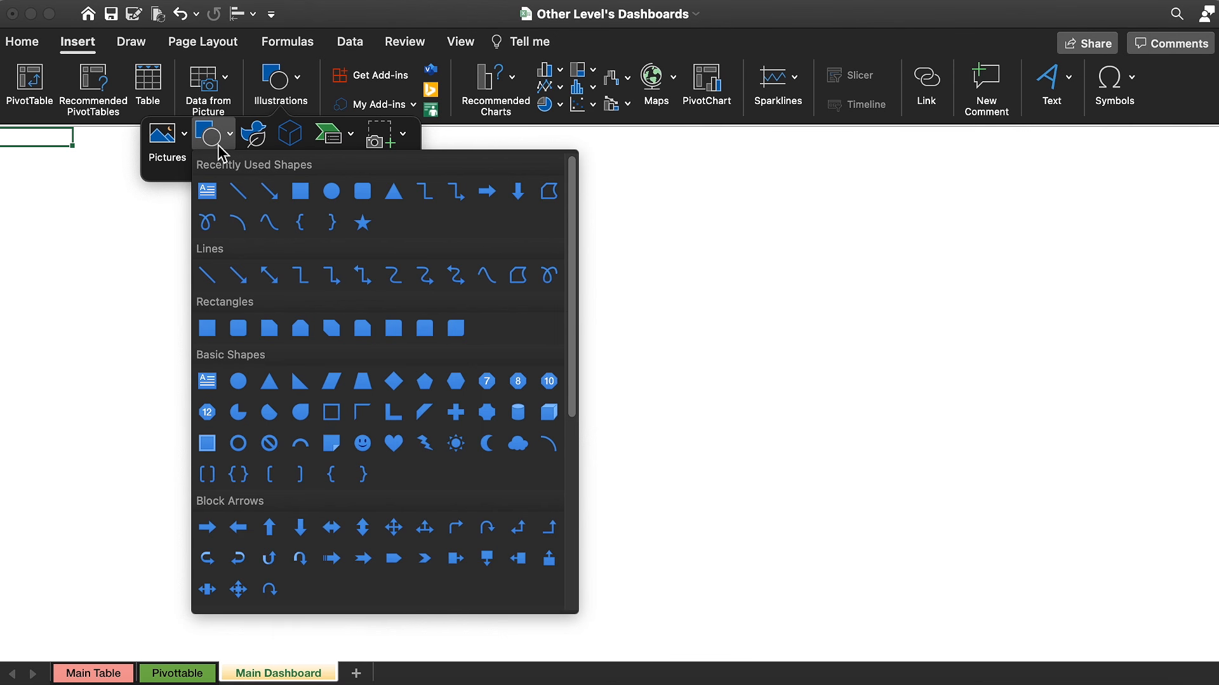
click(299, 193)
drag(145, 184, 10, 538)
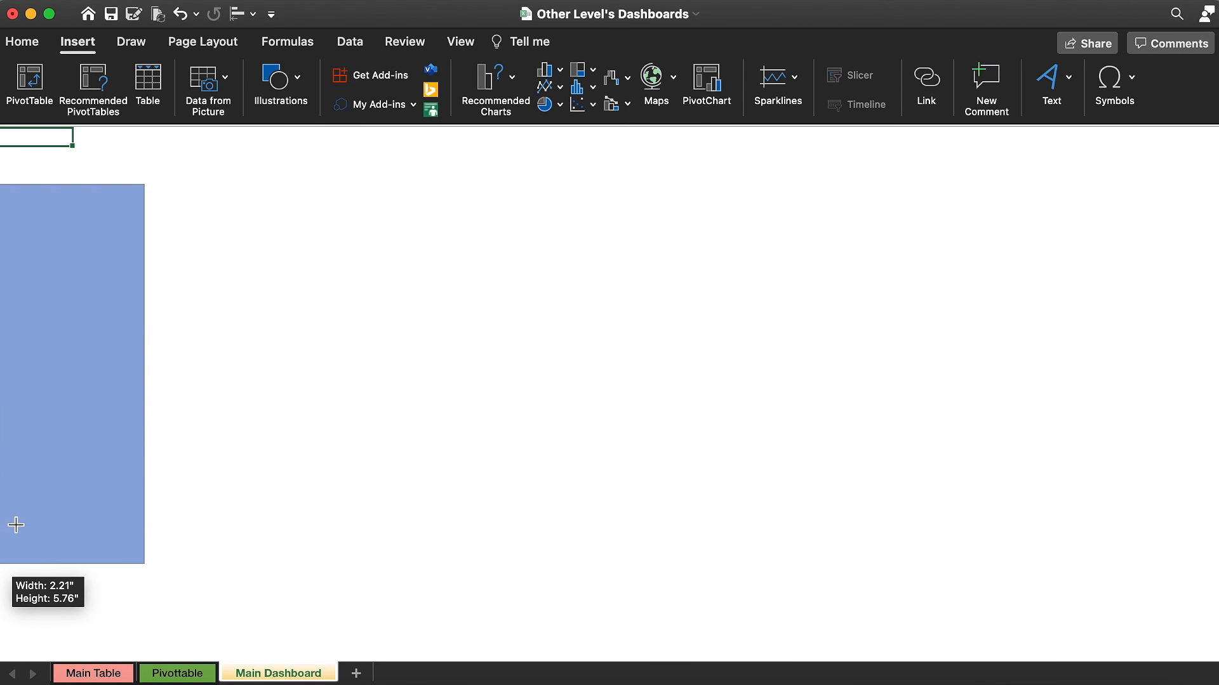
drag(44, 346, 29, 305)
Step: Widen the rectangle to 2.7" and stretch its height to about 10.26" to form a sidebar strip
click(23, 42)
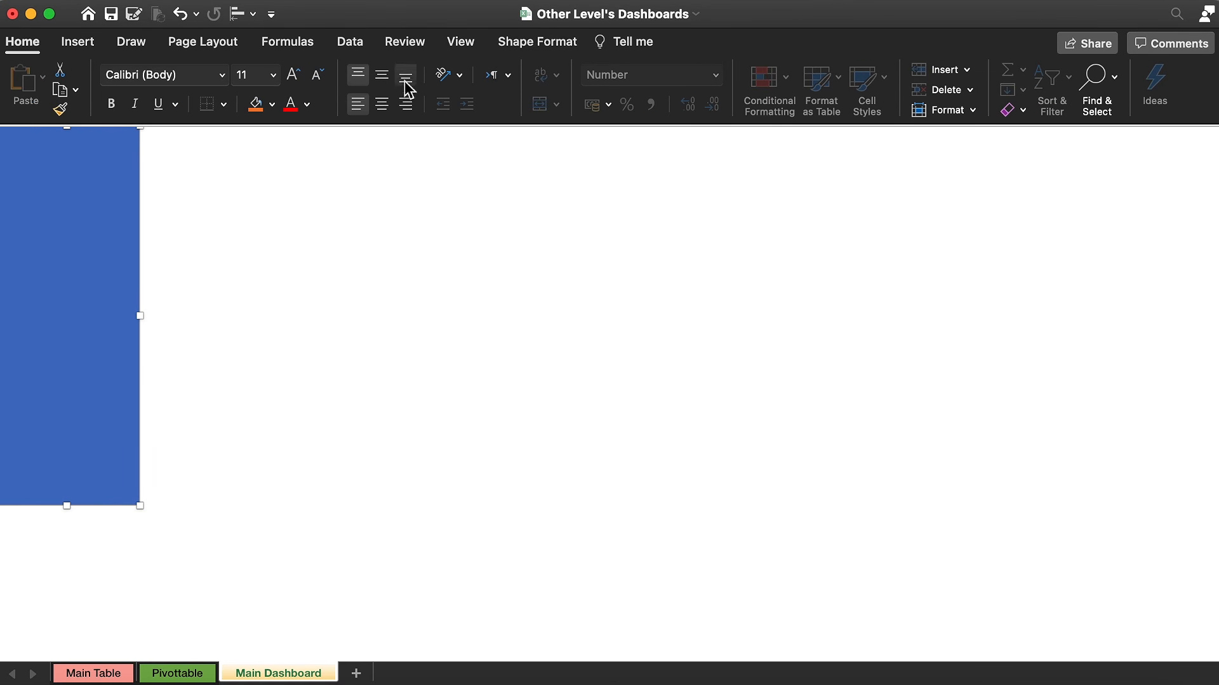
click(538, 35)
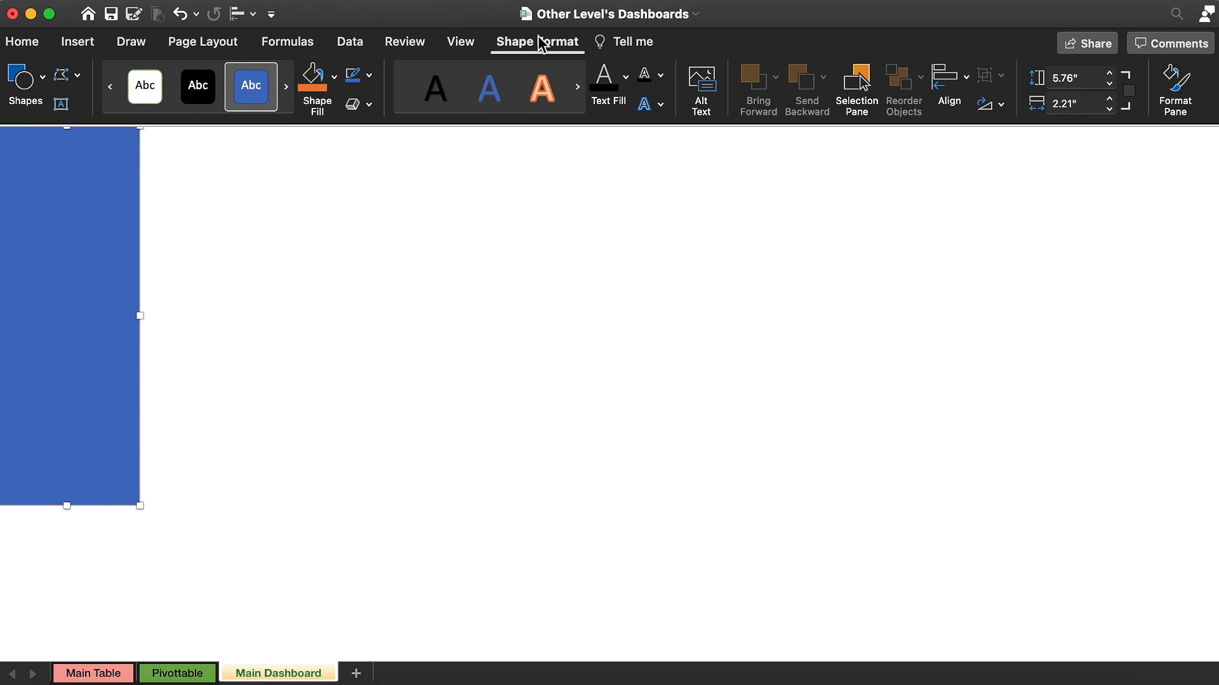
click(1110, 98)
click(1110, 98)
click(1110, 98)
click(1110, 98)
click(1110, 99)
drag(83, 506, 81, 609)
Step: Remove the sidebar strip's outline and fill it with the recently used dark purple
click(369, 75)
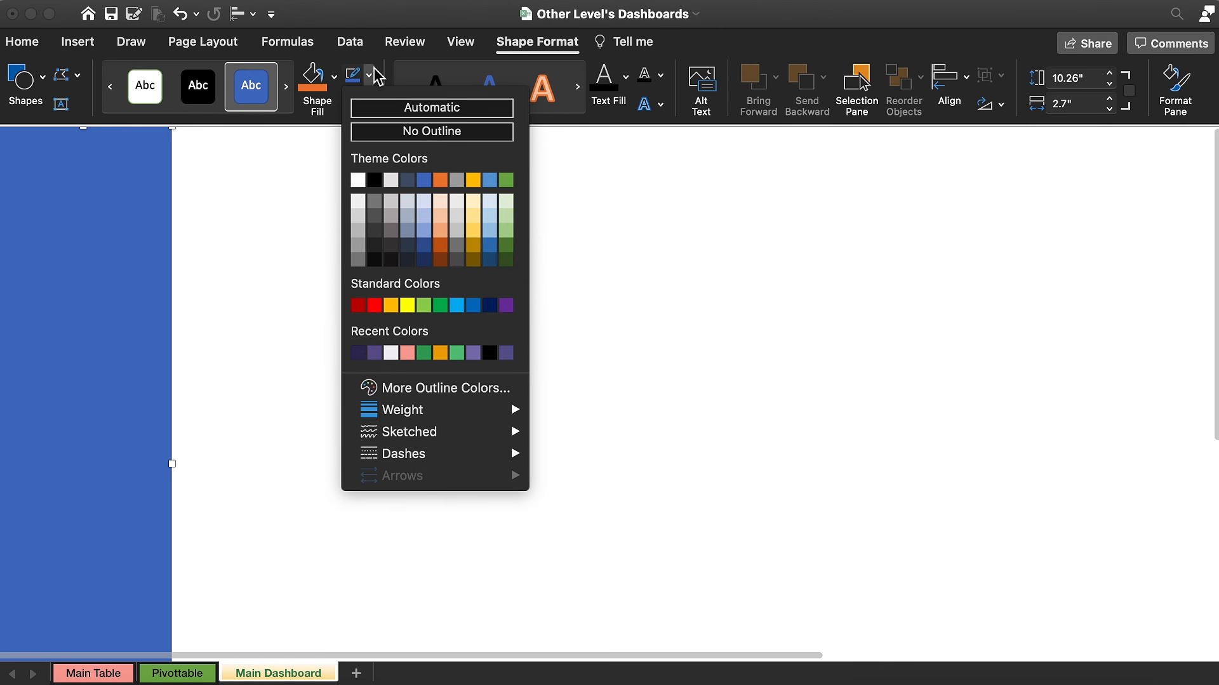
click(389, 134)
click(334, 79)
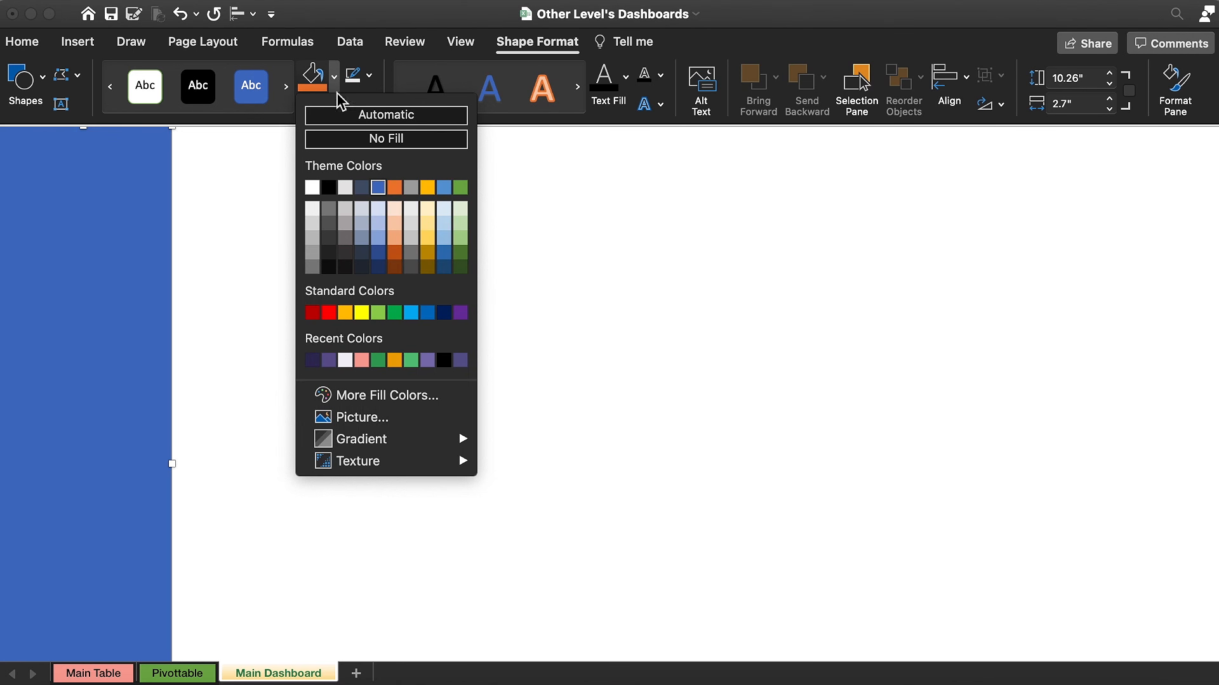
click(312, 361)
Step: Fill all cells of the Main Dashboard sheet with the custom color E3DFEF
click(231, 181)
key(super+a)
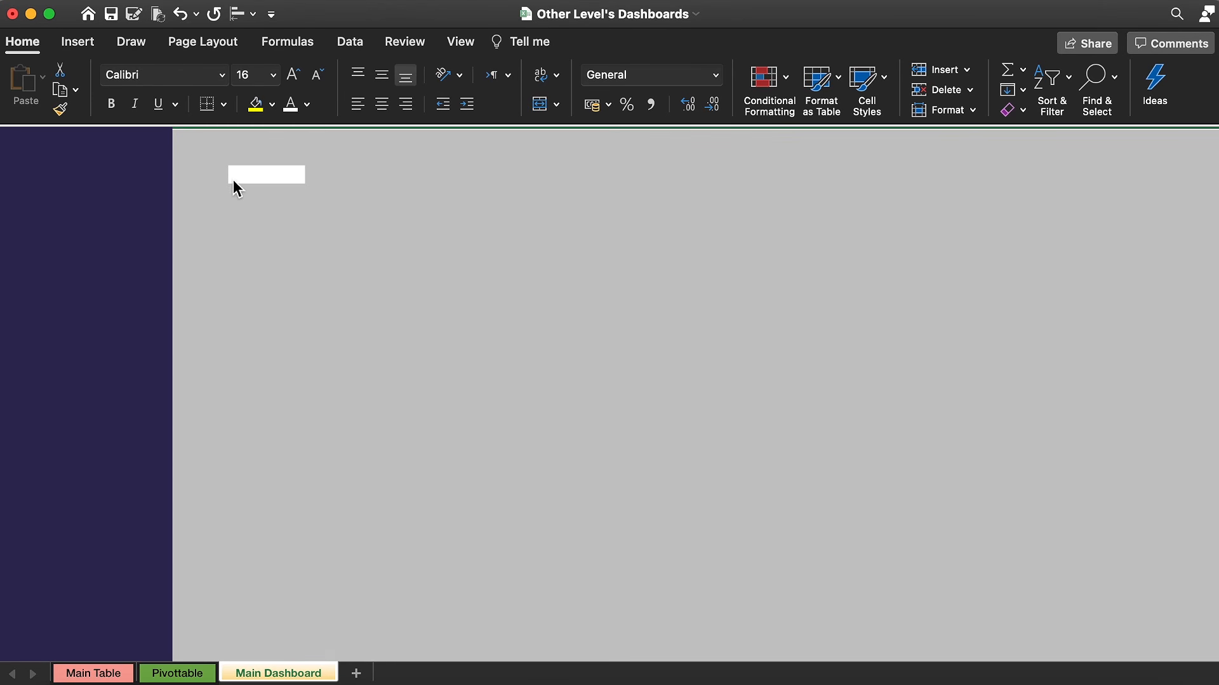
click(271, 104)
click(293, 395)
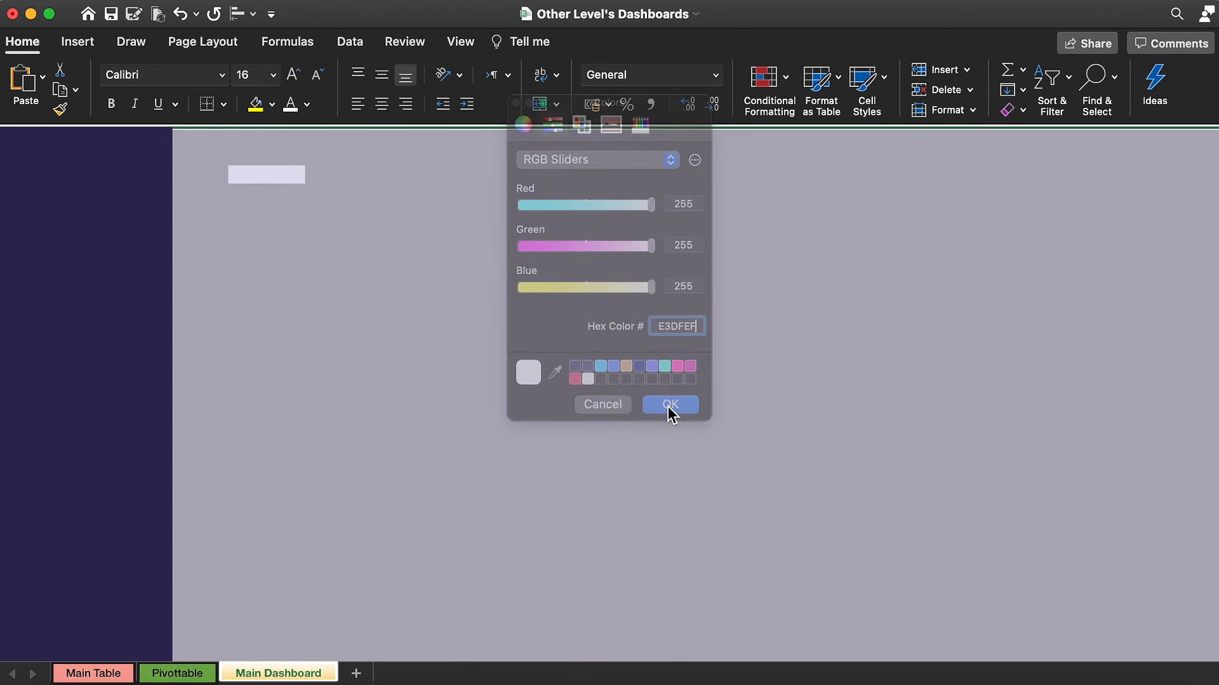
click(670, 405)
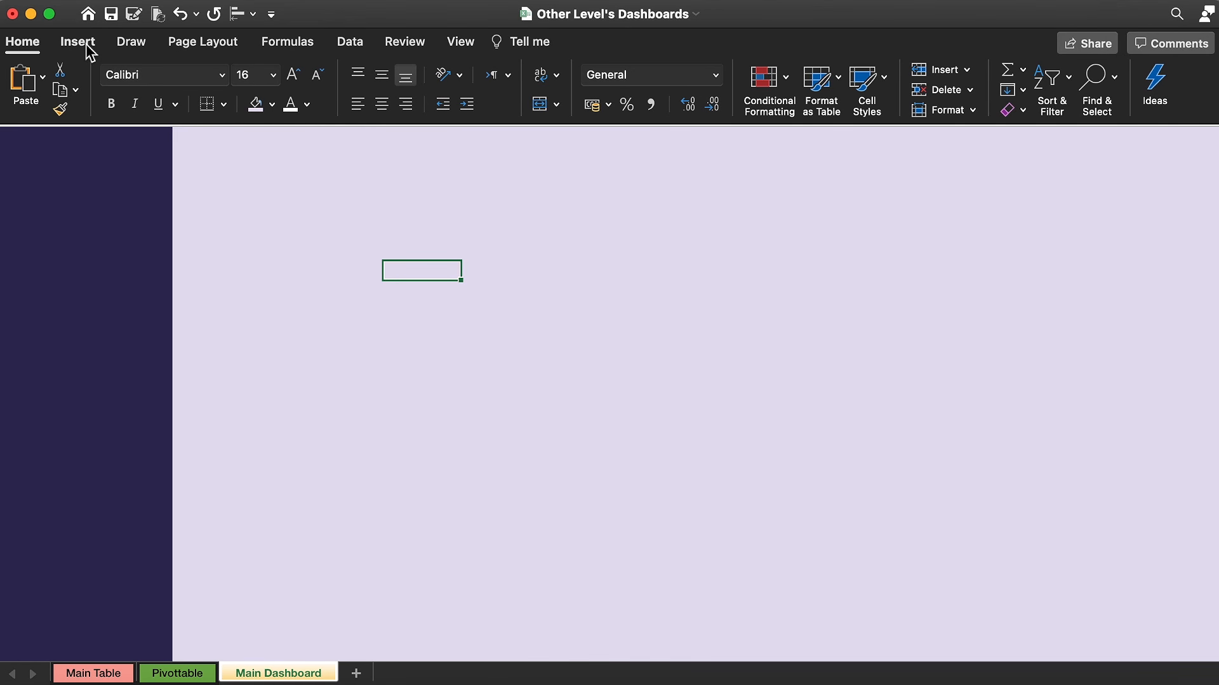
Step: Draw a rectangle with two rounded same-side corners, rotate it so they face left, and move it over the sidebar strip
click(91, 51)
click(292, 87)
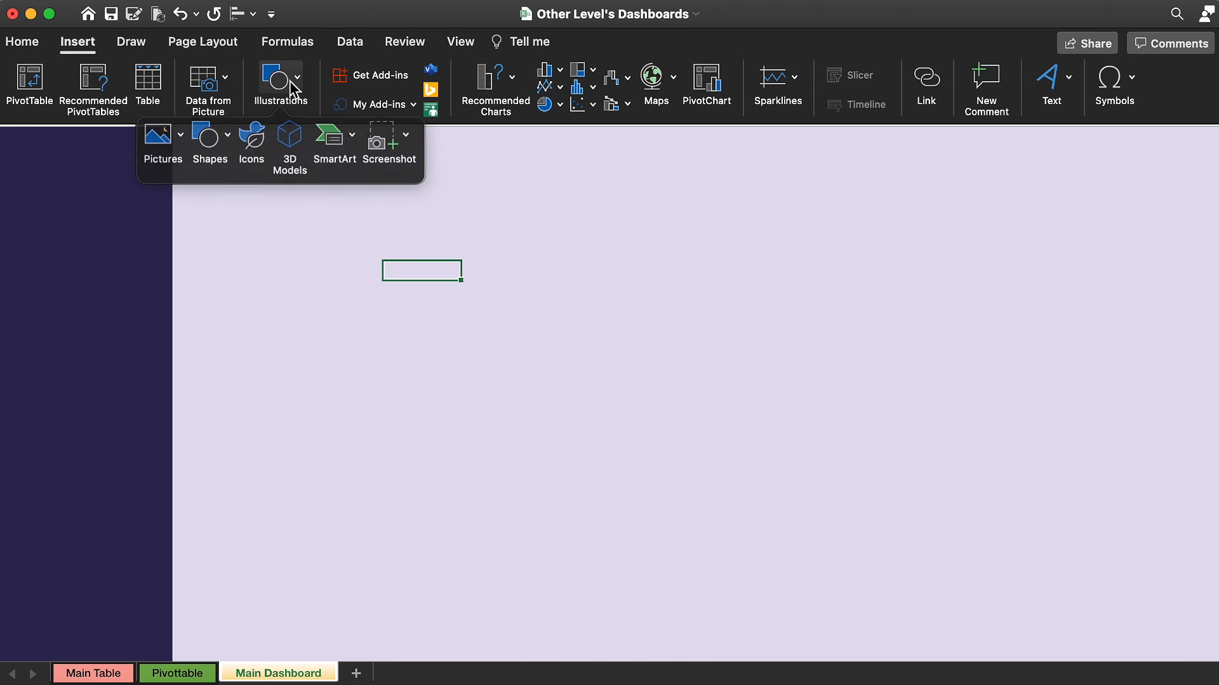
click(223, 141)
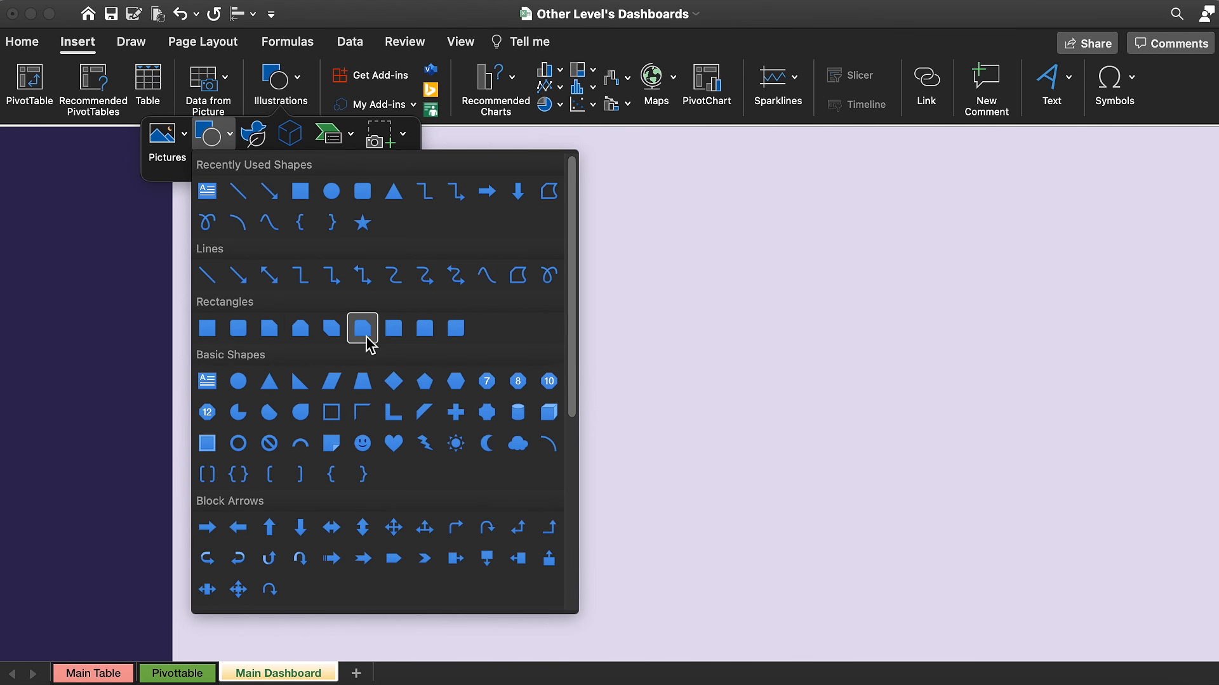
click(424, 328)
drag(298, 237, 606, 431)
mouse_move(454, 223)
mouse_down()
mouse_move(377, 302)
mouse_move(368, 356)
mouse_move(398, 315)
mouse_move(87, 298)
mouse_up()
drag(186, 317, 138, 296)
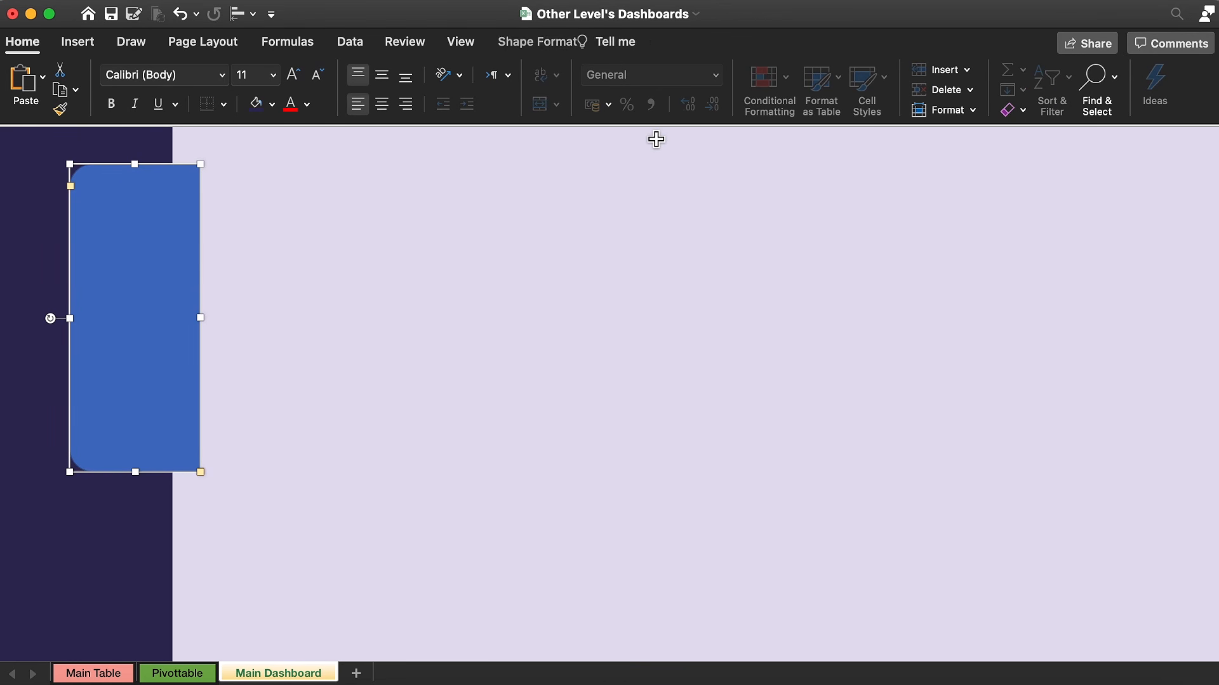
Step: Set the rotated shape's height to 2" and width to 4.3", and move it inside the sidebar strip
click(571, 43)
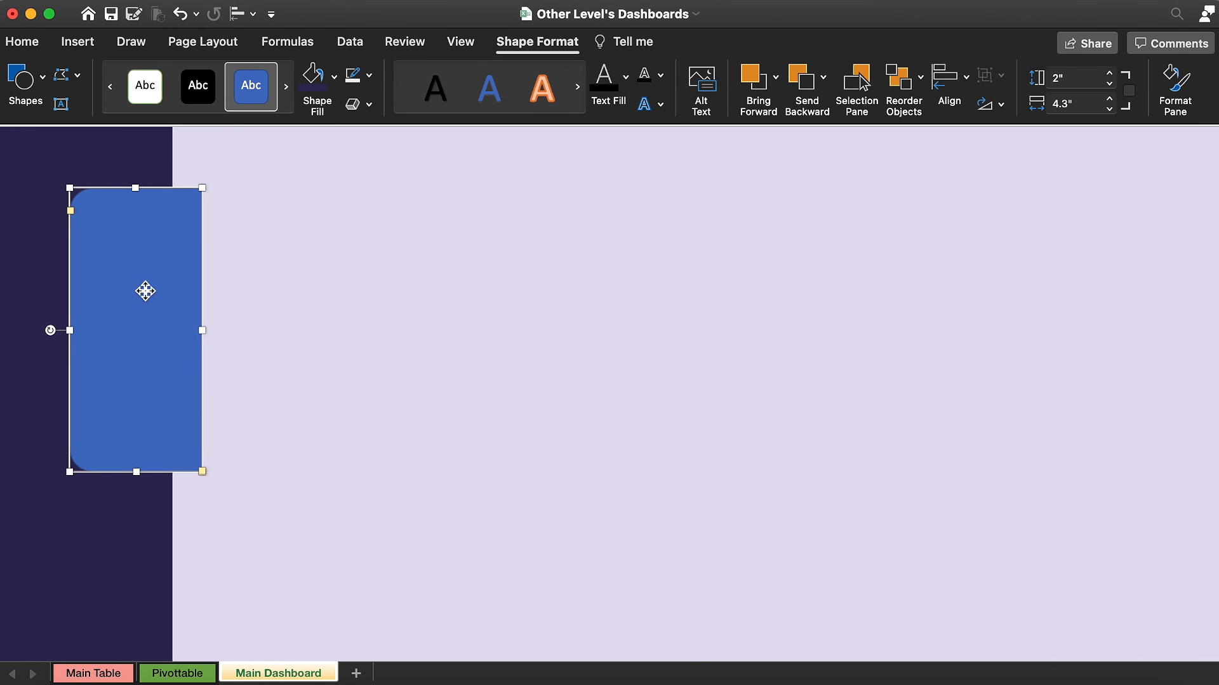
drag(145, 291, 104, 272)
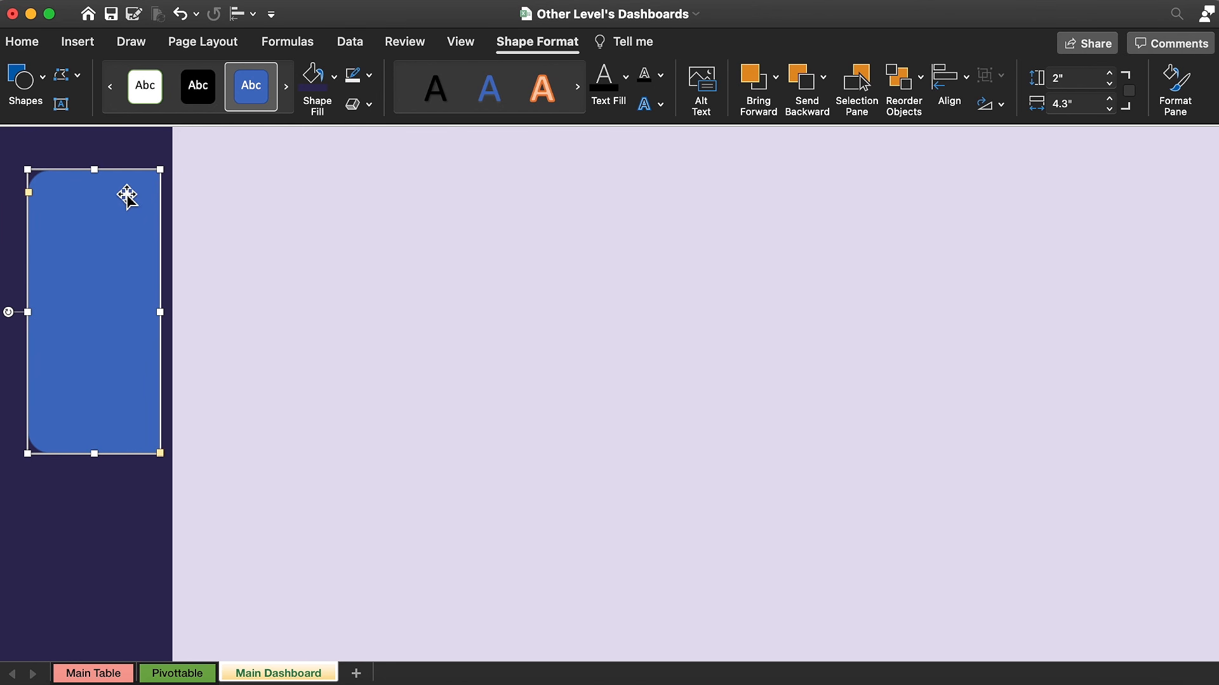
Step: Align the rounded shape flush with the right edge of the dark purple sidebar strip
shift+click(130, 152)
click(252, 14)
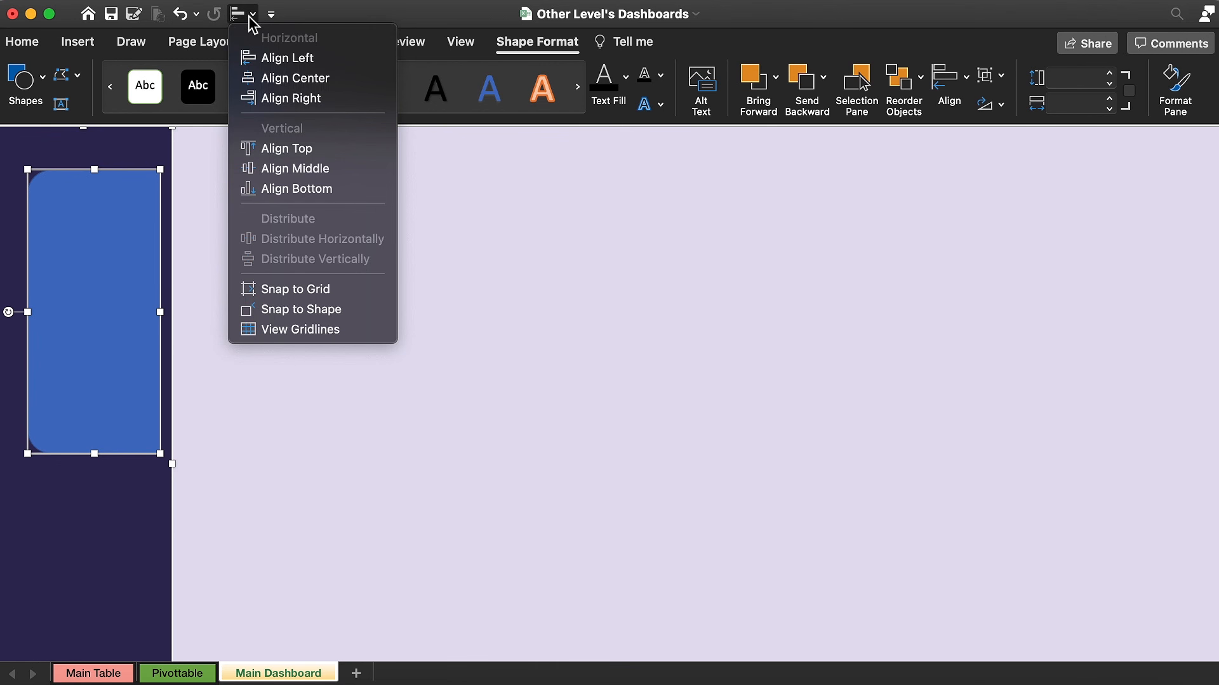
click(287, 99)
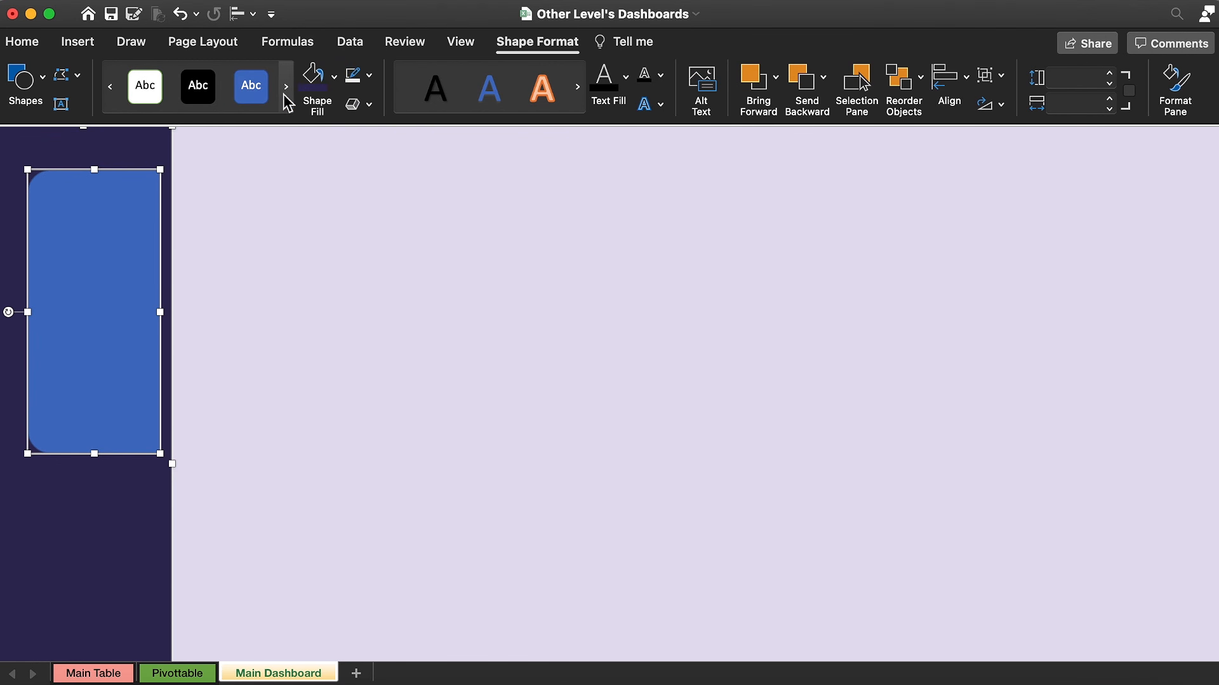
click(249, 233)
Step: Remove the rounded sidebar shape's outline and fill it with the recently used medium purple
click(116, 232)
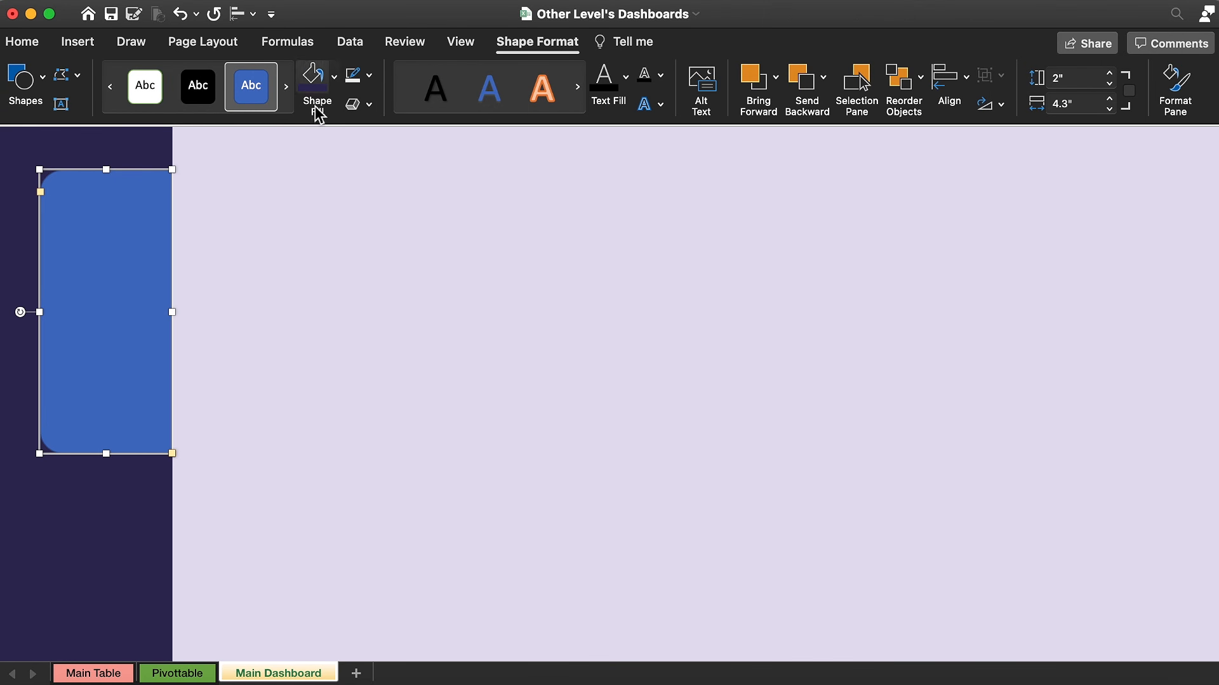
click(368, 76)
click(379, 132)
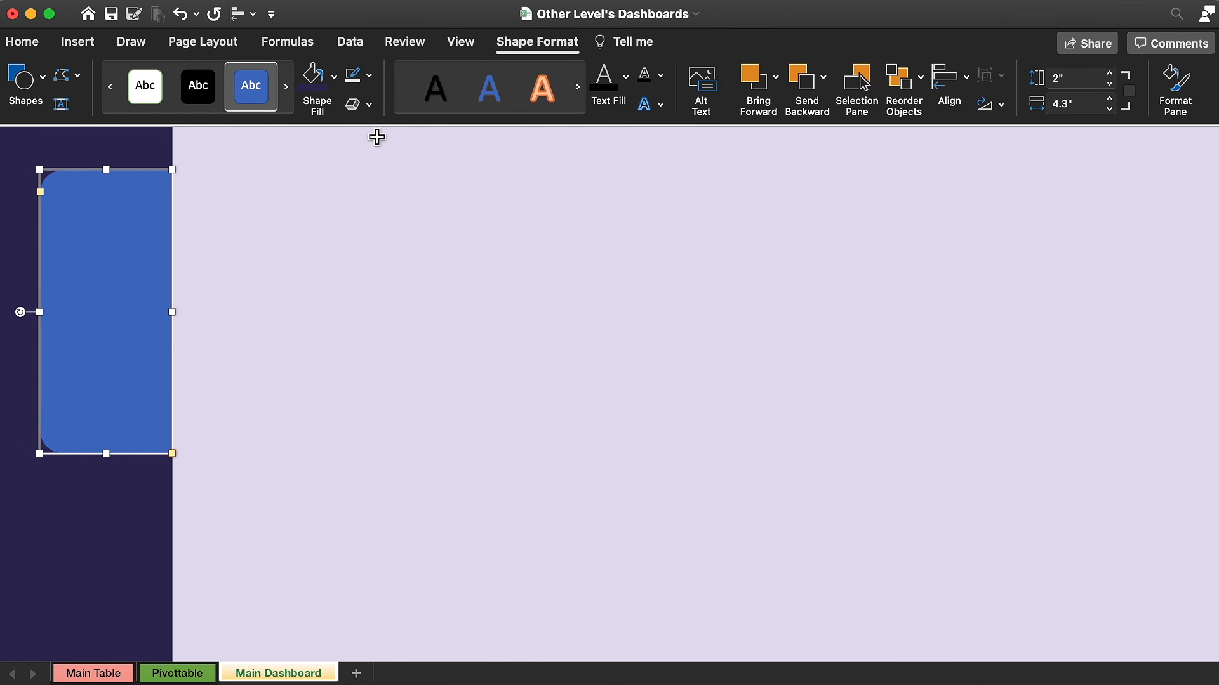
click(334, 78)
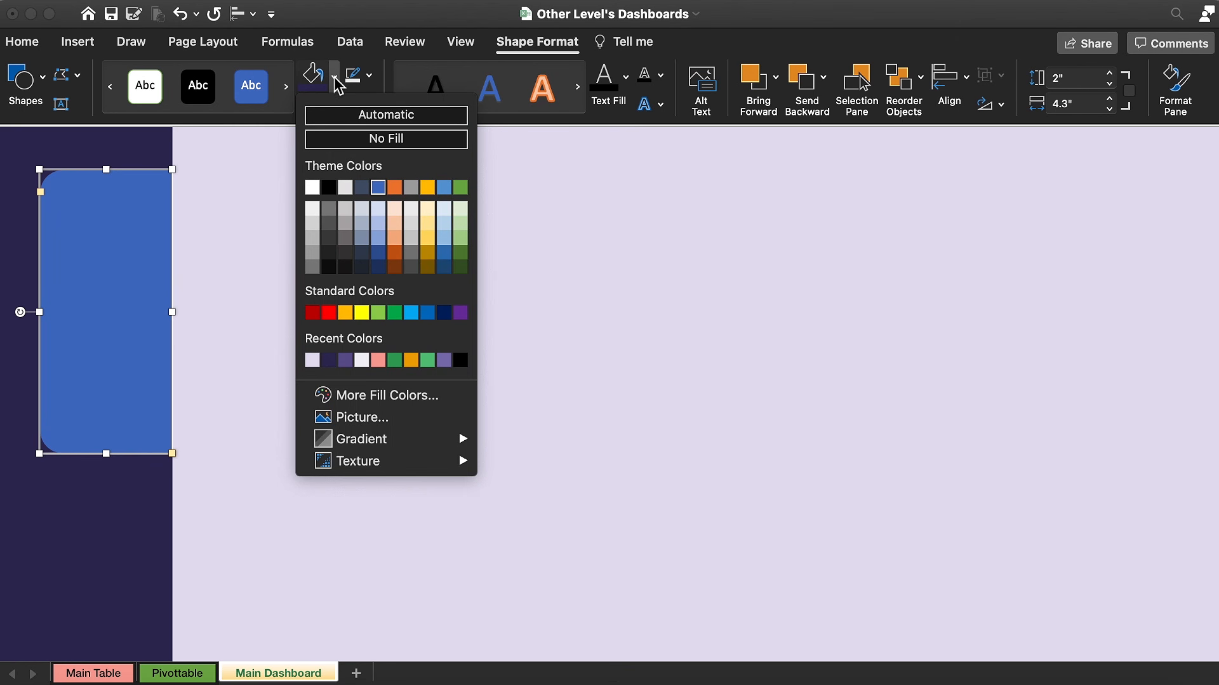
click(345, 360)
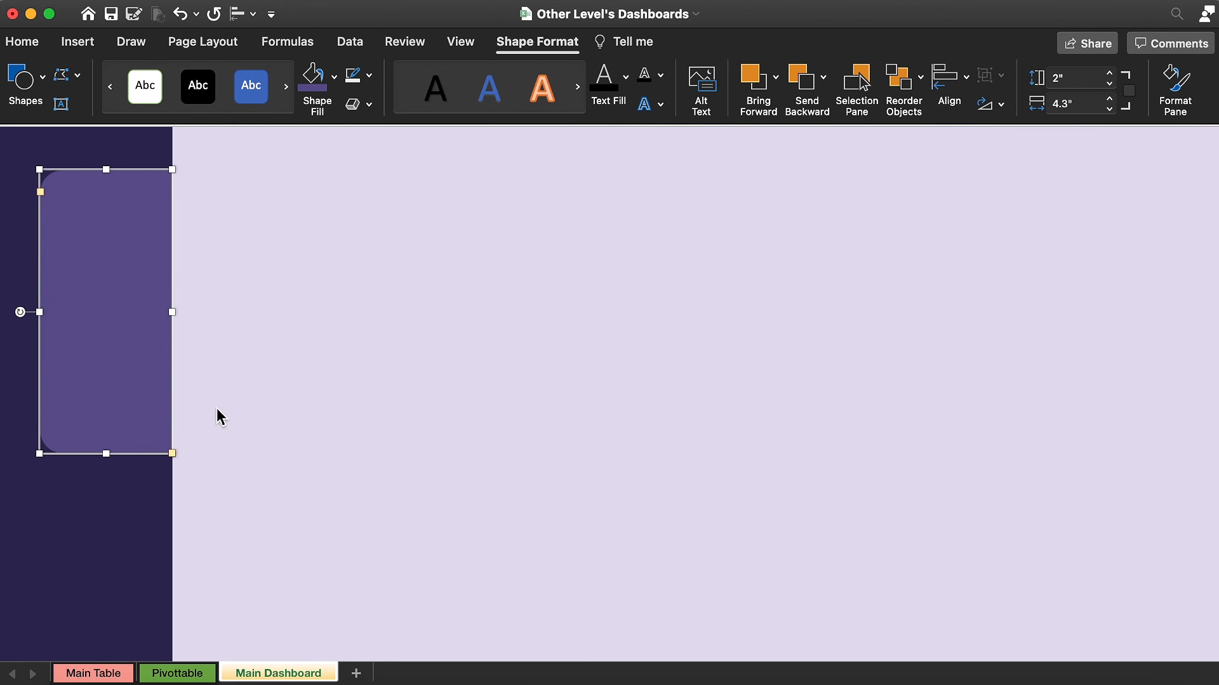
Step: Stretch the purple rounded shape downward to a width setting of about 7.76"
scroll(217, 410, down, 5)
drag(111, 269, 112, 498)
scroll(262, 331, up, 5)
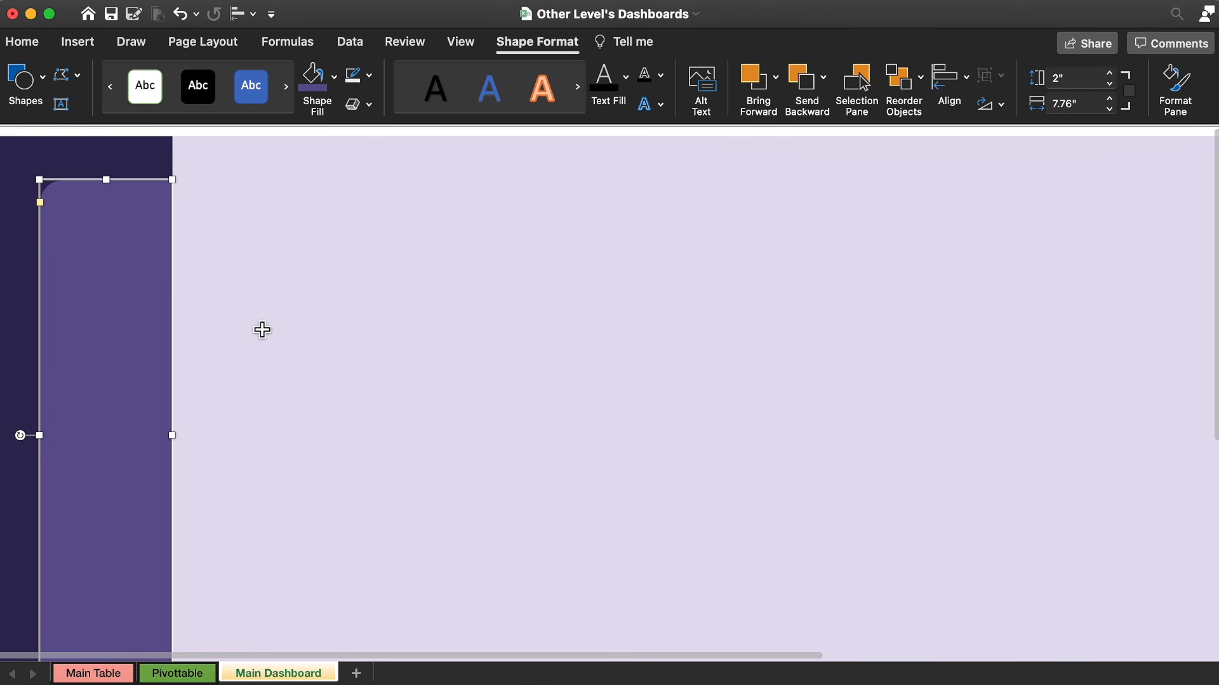
Step: Duplicate the purple rounded panel to its right and fill the copy with the custom color F2F0F5
alt+drag(134, 266, 310, 270)
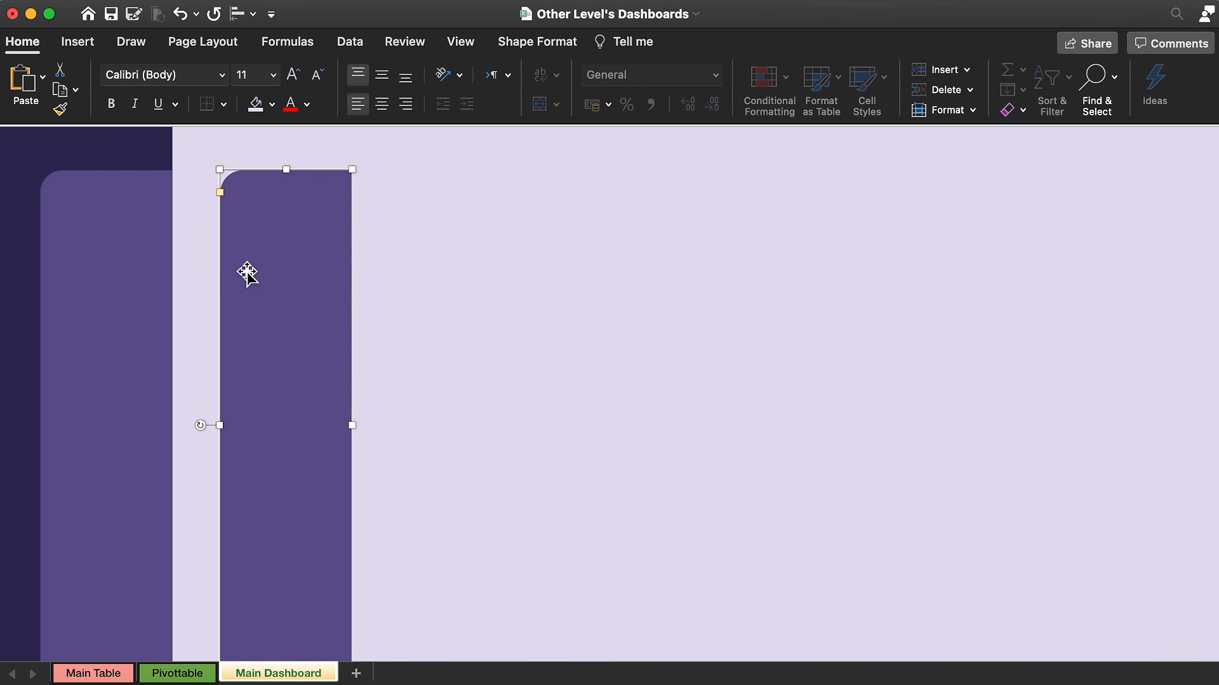
click(272, 104)
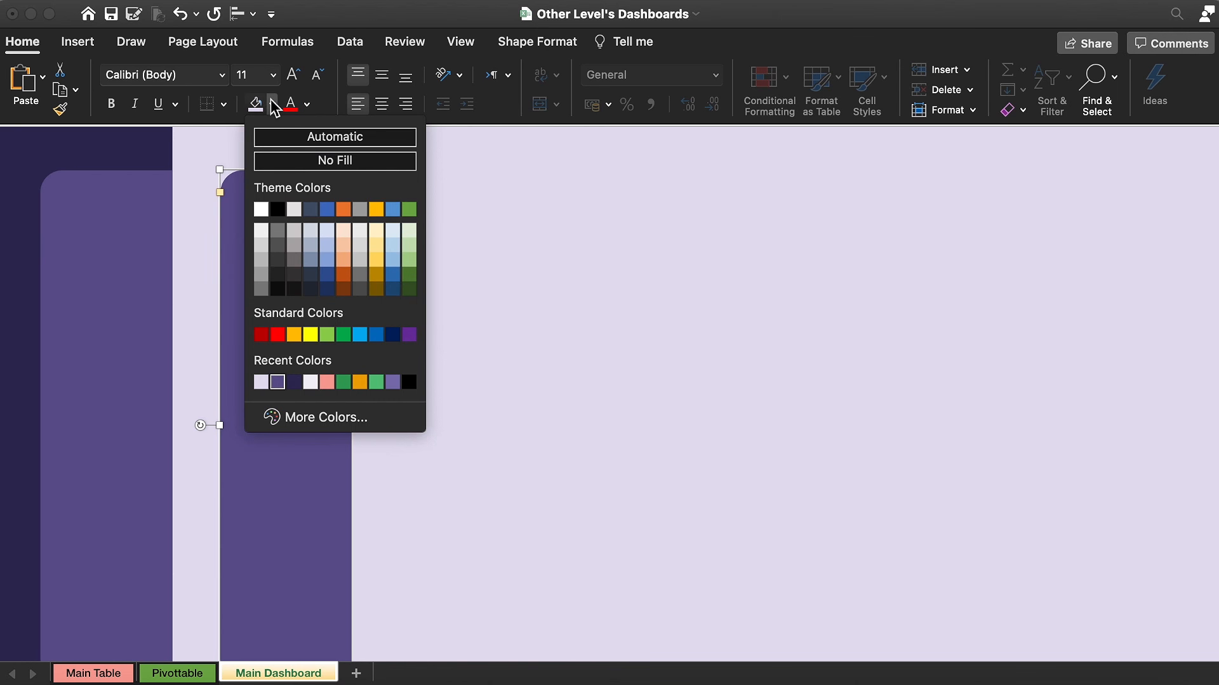
click(292, 420)
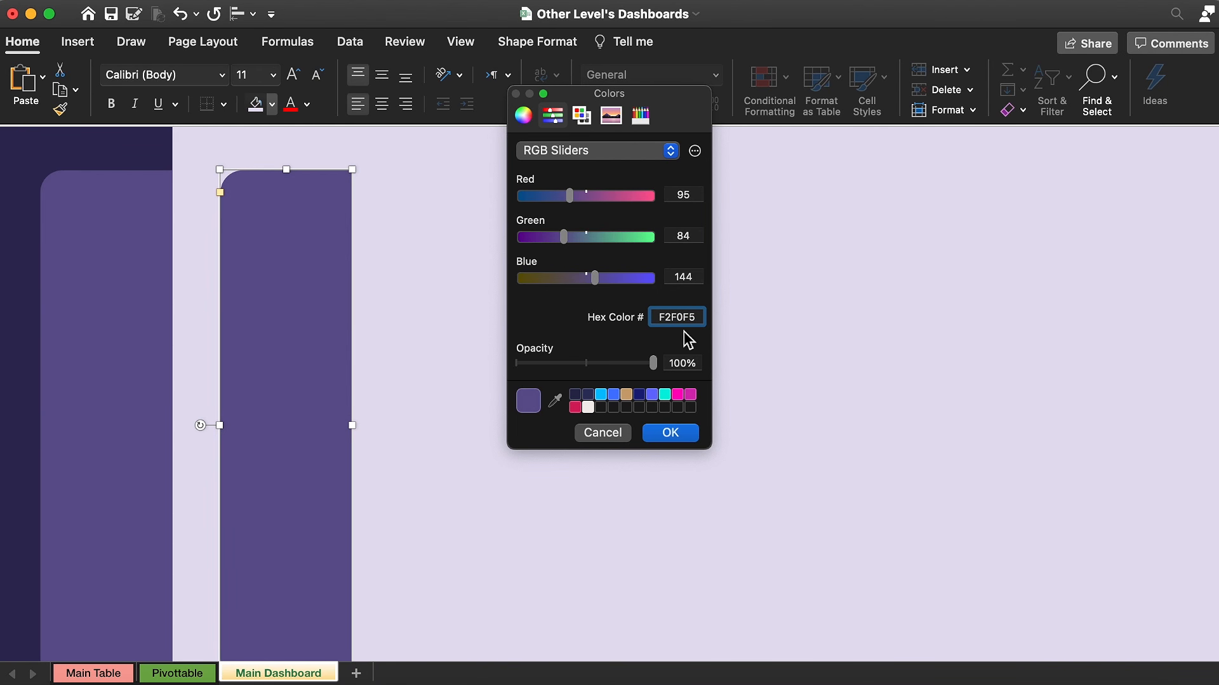
text(F2F0F5)
click(671, 433)
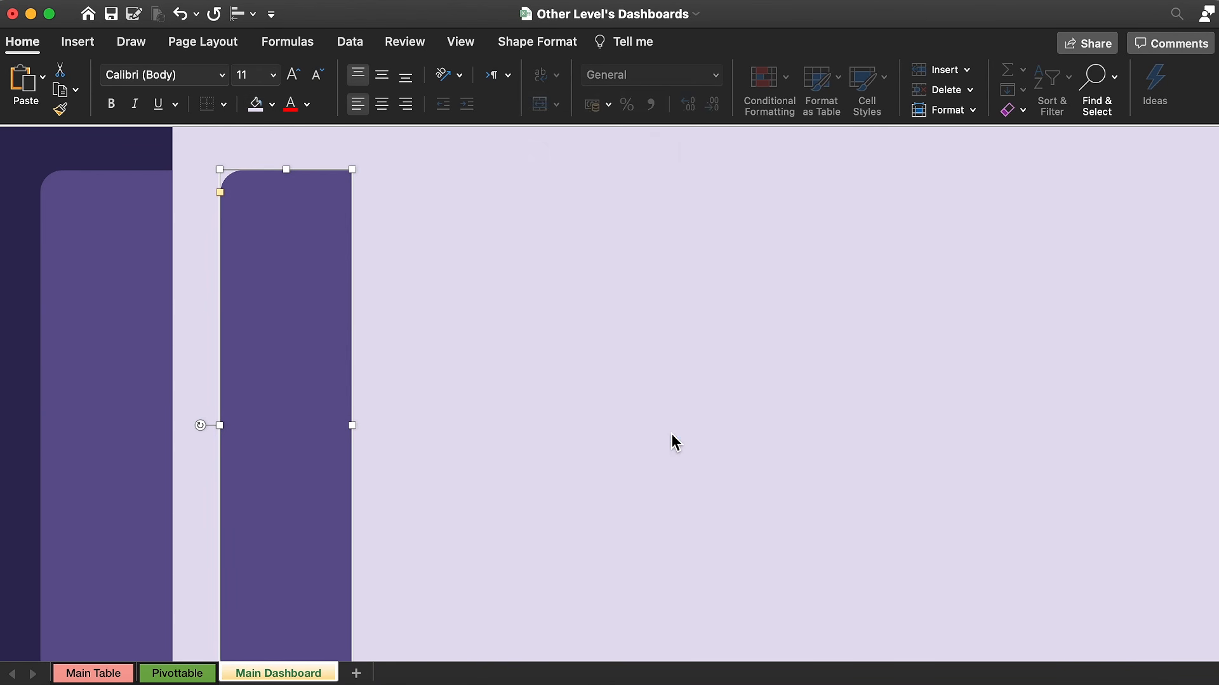
Step: Rotate the light copy so its rounded corners face right, and place it against the sidebar strip's right edge
drag(204, 426, 386, 429)
drag(291, 377, 245, 379)
drag(243, 379, 244, 379)
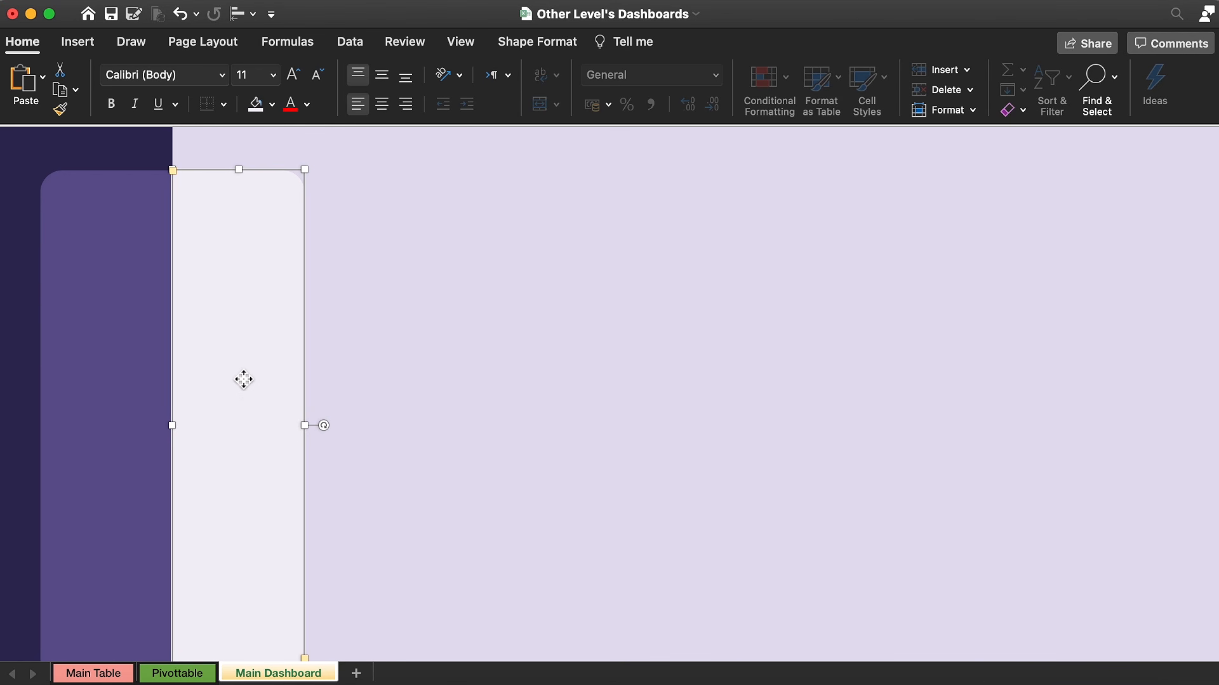
Step: Widen the light panel across the dashboard area and reduce its corner rounding to match the purple panel
drag(307, 428, 1197, 412)
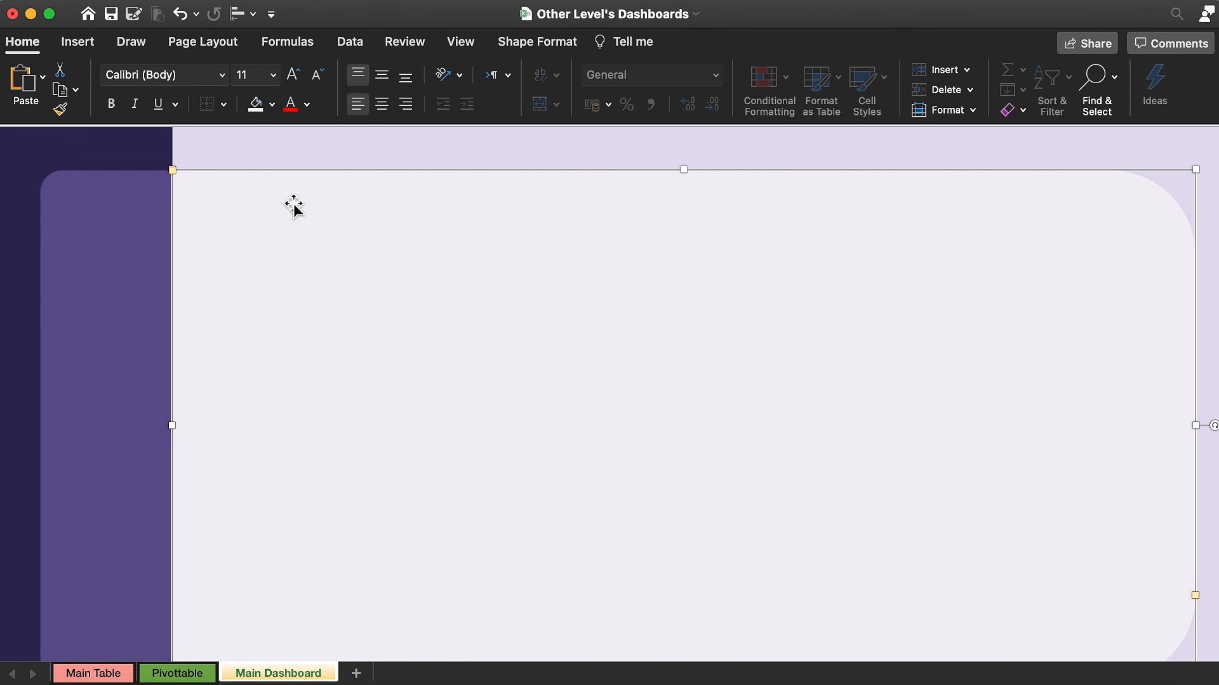
scroll(962, 437, down, 2)
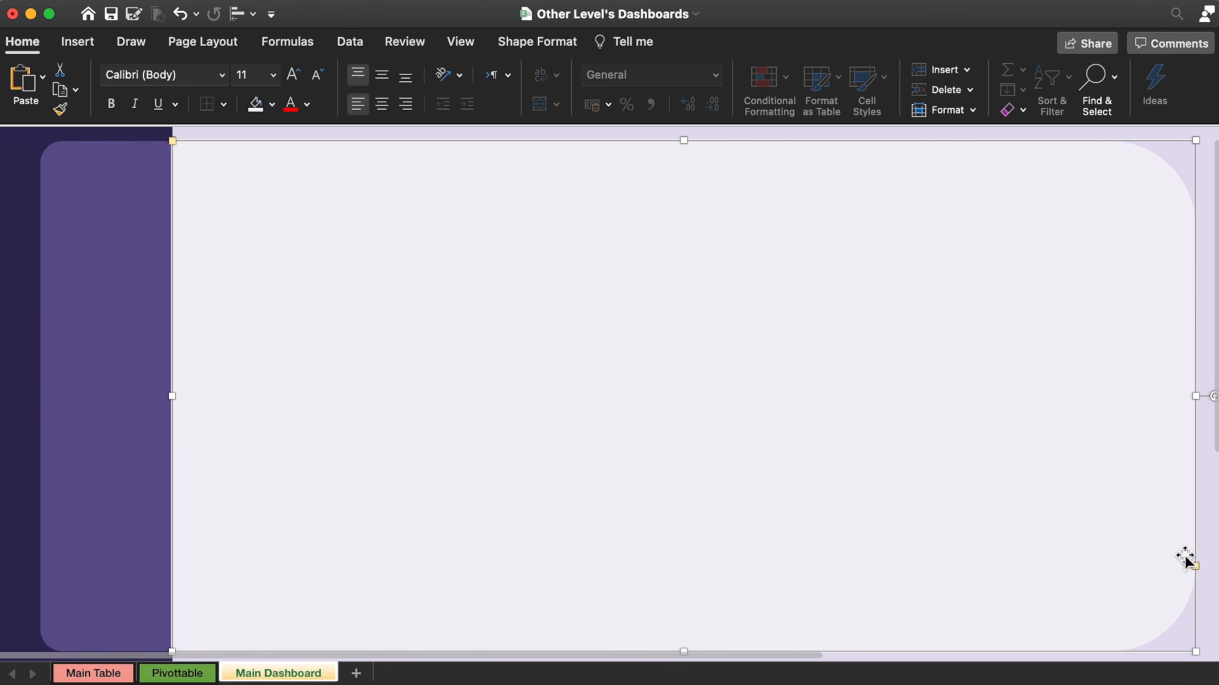
click(1197, 575)
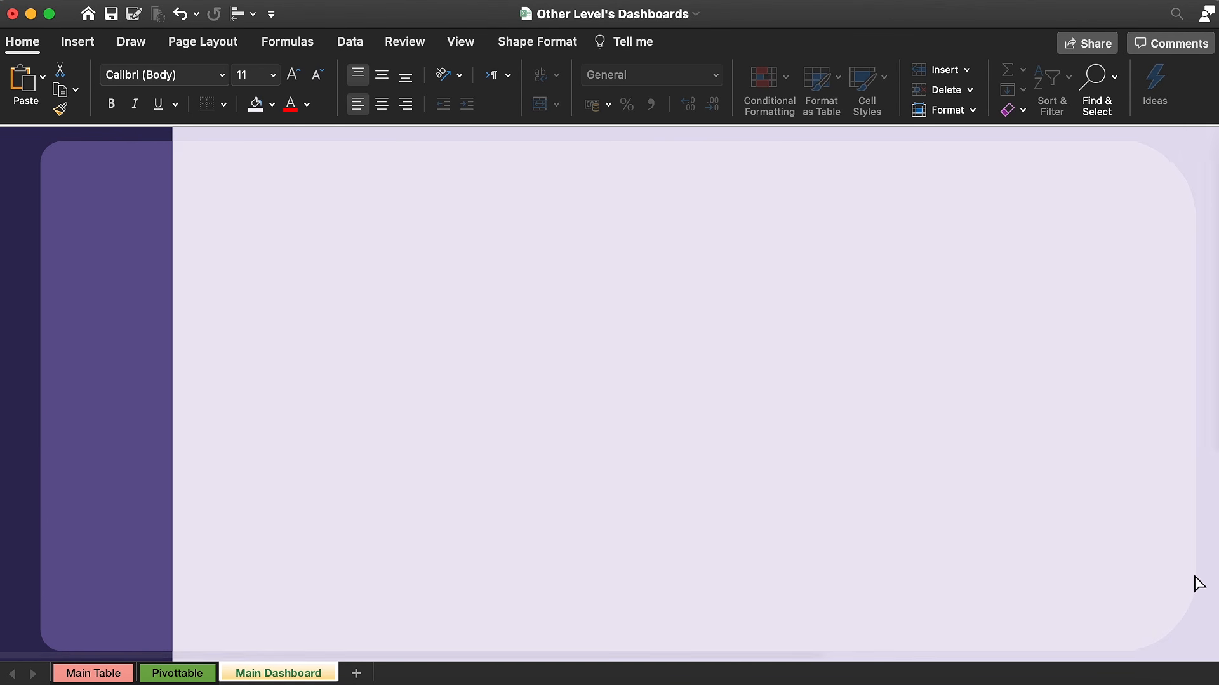
click(1205, 628)
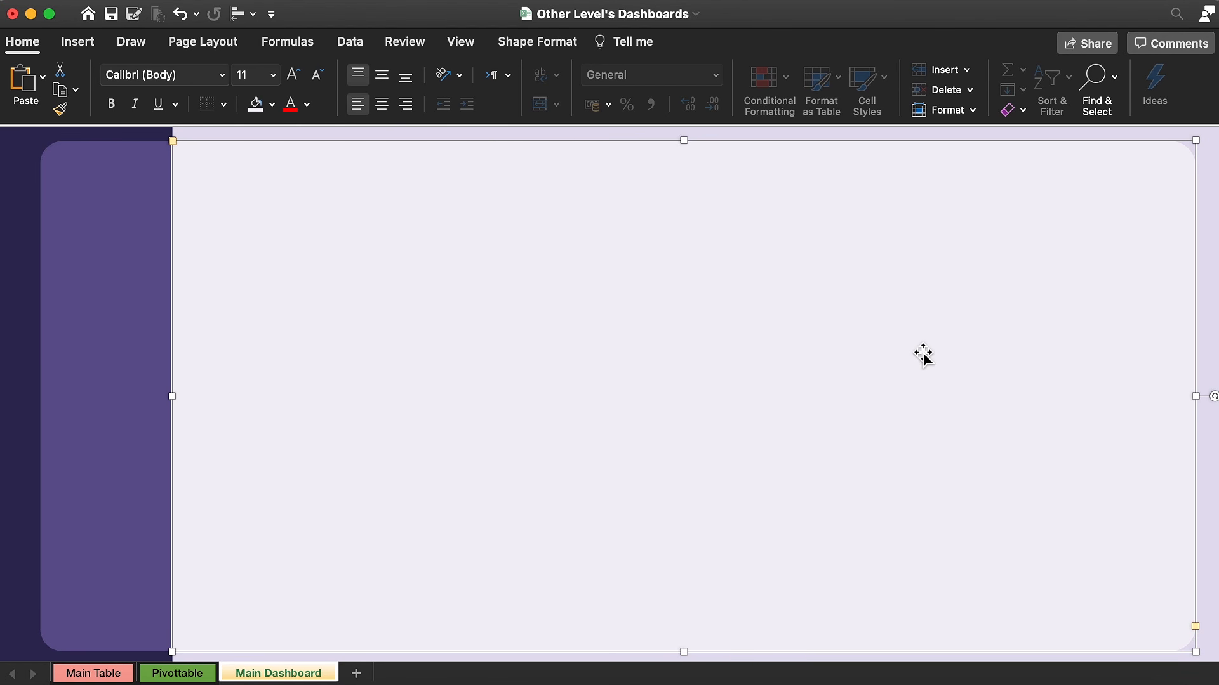
scroll(923, 356, up, 2)
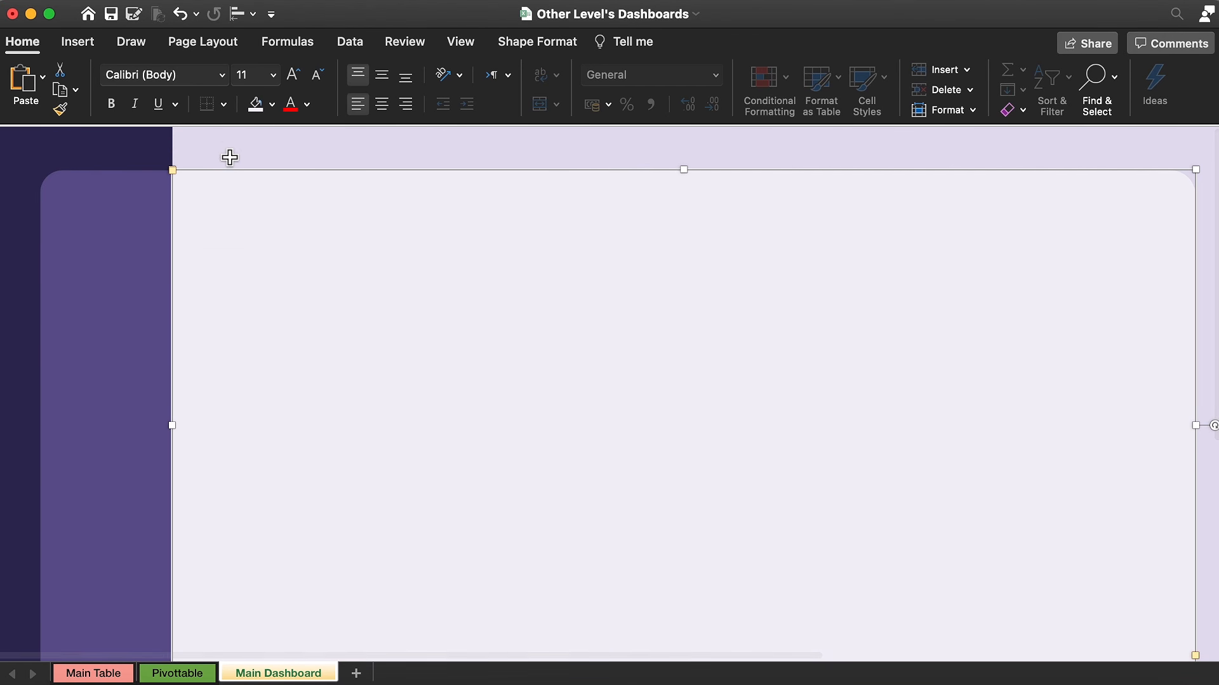
key(Escape)
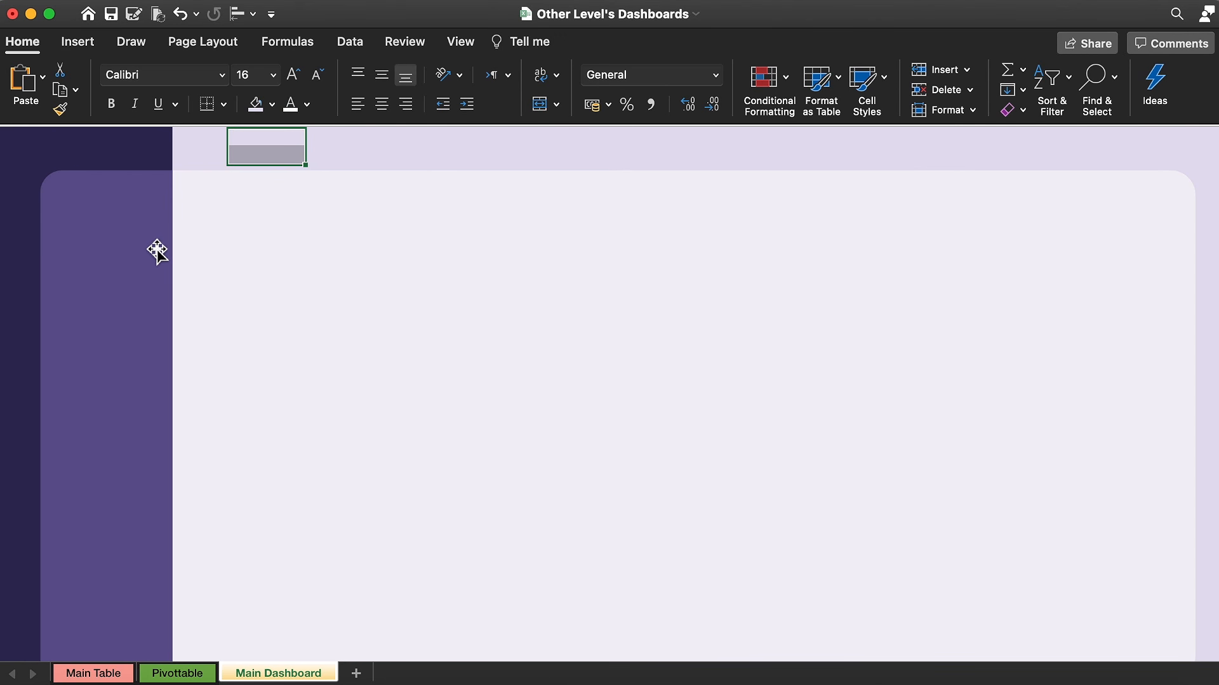
Step: Draw a same-side rounded rectangle about 1.76" by 0.68", with its rounded end facing left, over the purple sidebar panel
click(89, 43)
click(279, 81)
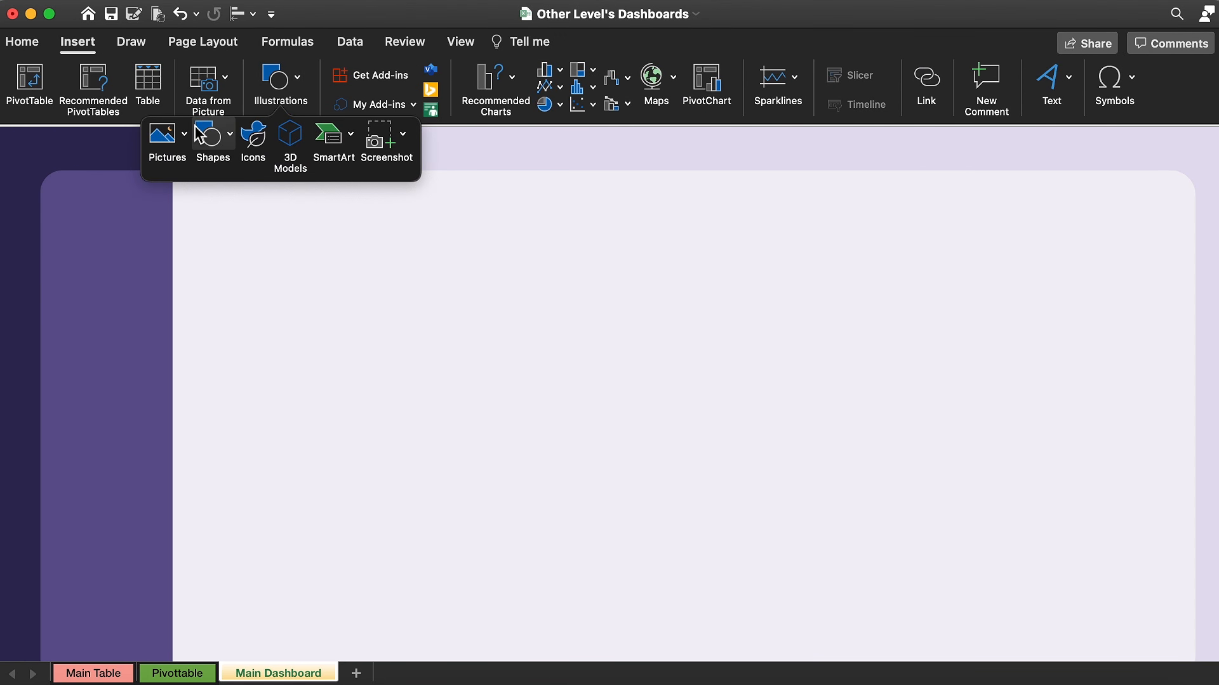
click(212, 137)
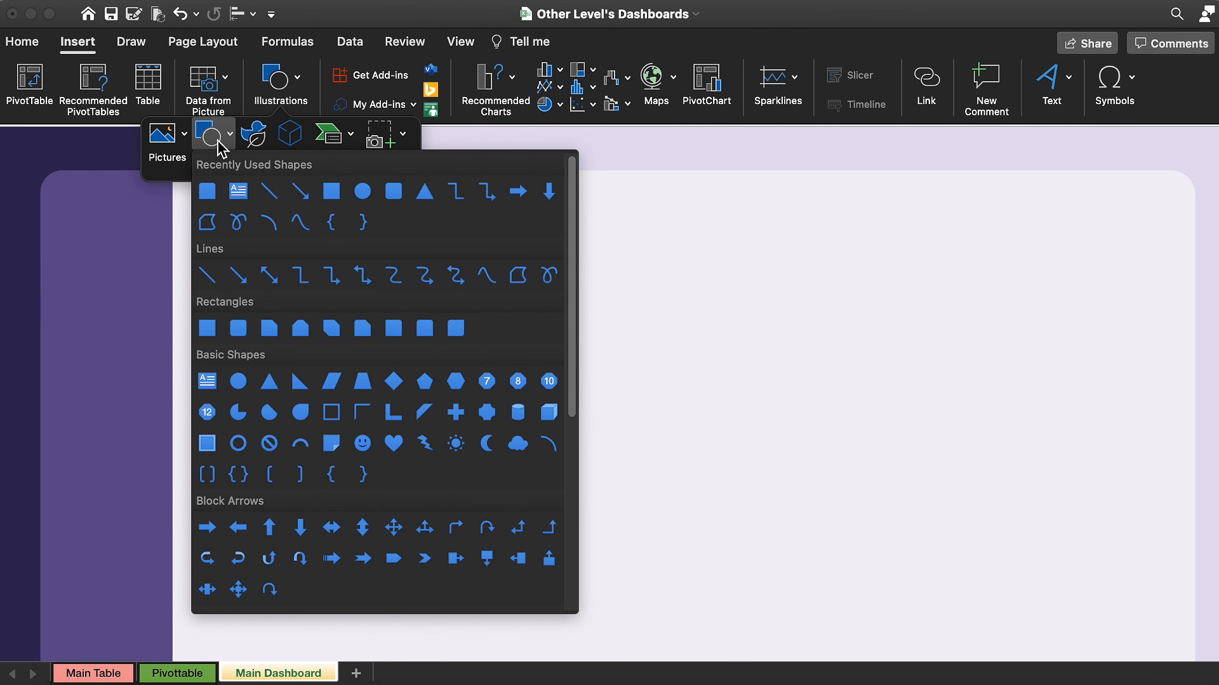
click(425, 328)
drag(257, 266, 301, 382)
drag(294, 270, 140, 322)
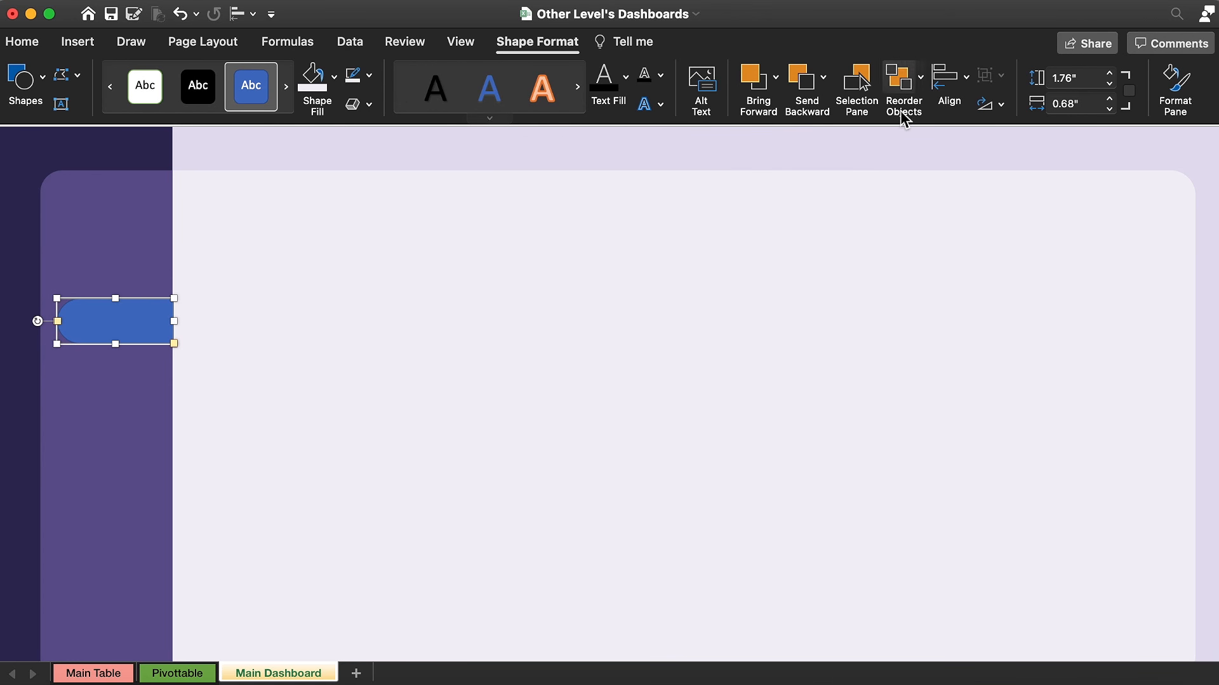
Step: Set the small rounded shape's width to 0.6" and height to 1.3", and reposition it within the purple panel
click(1112, 110)
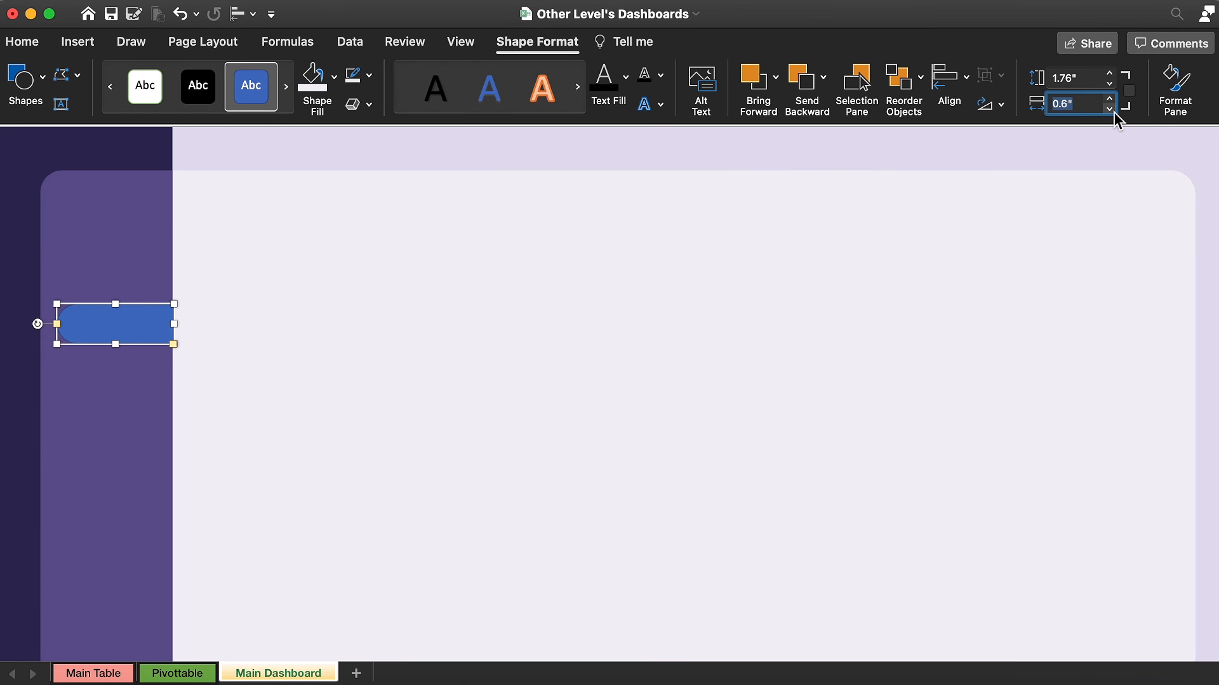
click(1110, 82)
click(1110, 82)
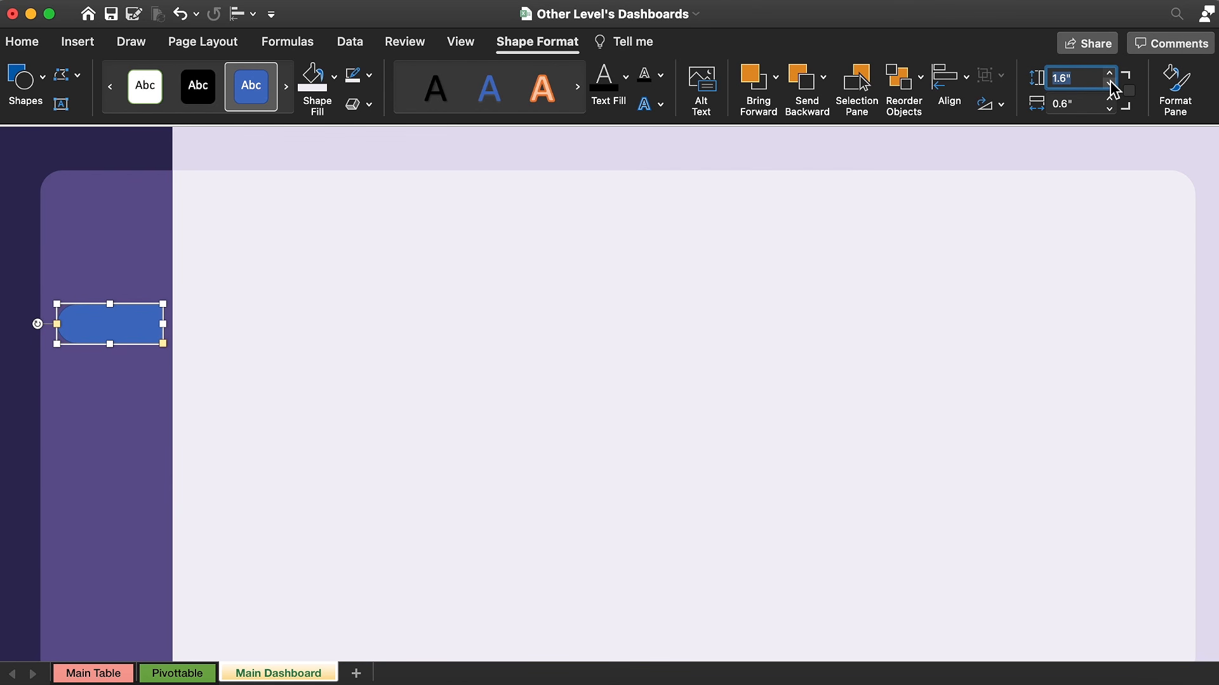
click(1111, 82)
click(1110, 82)
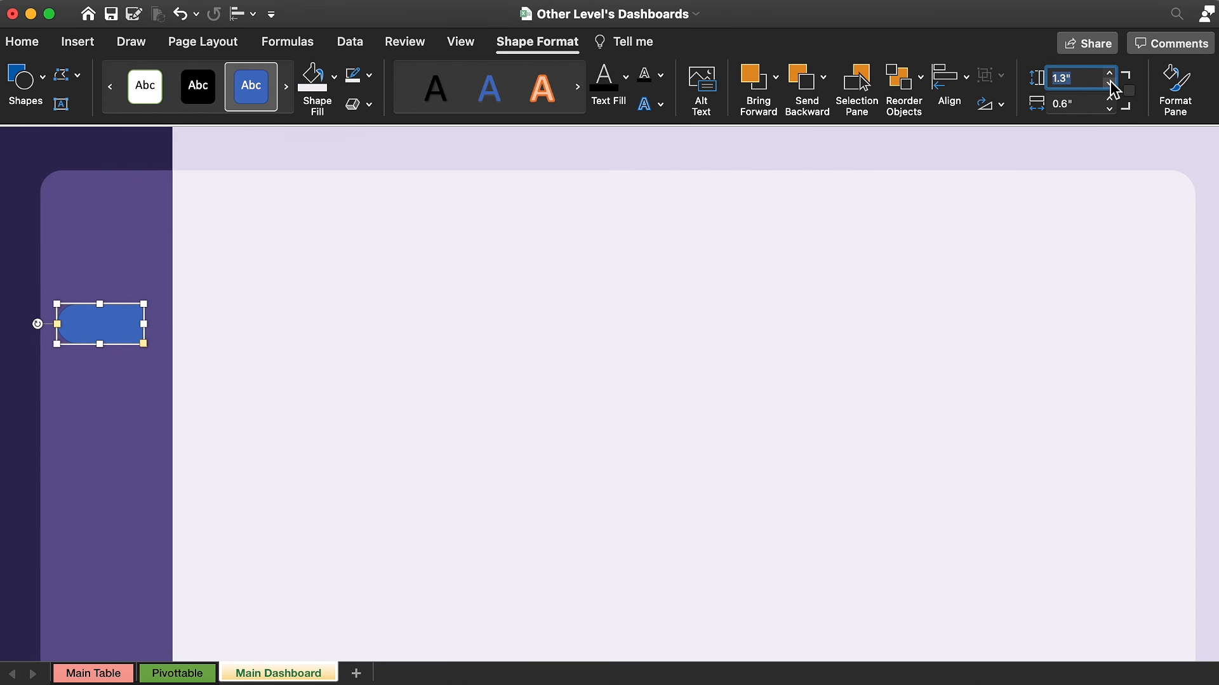
drag(100, 320, 112, 306)
Step: Remove the small rounded shape's outline and fill it with the light main panel's color
click(369, 76)
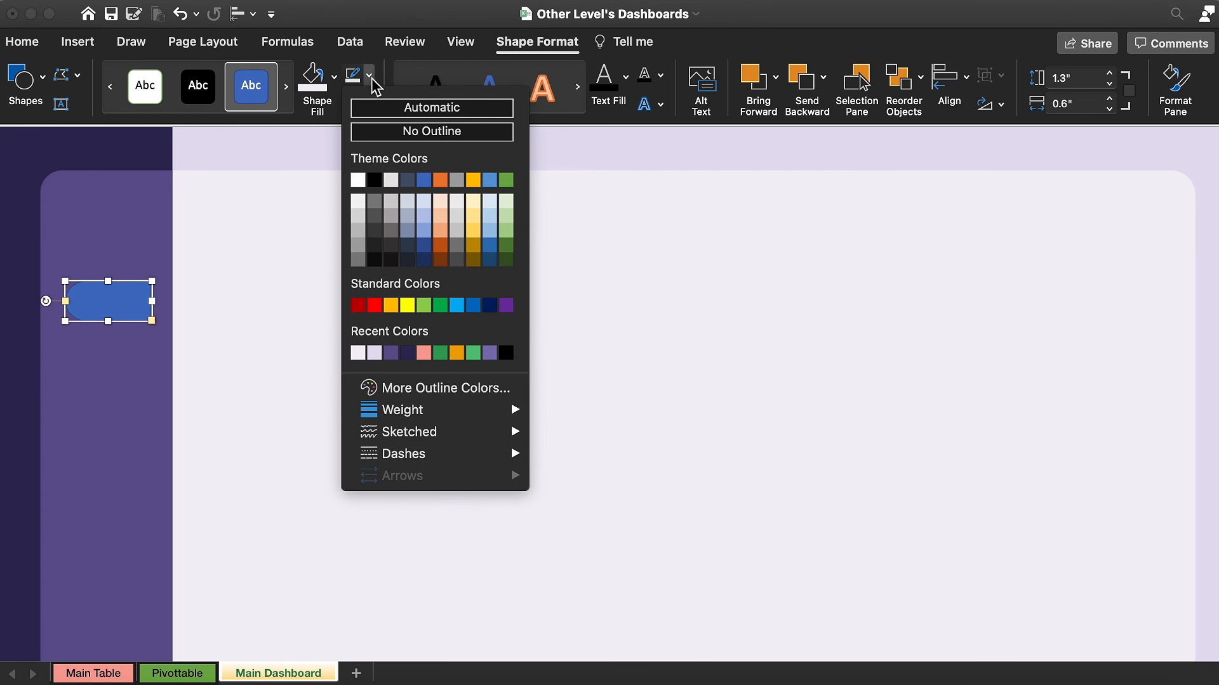
click(381, 129)
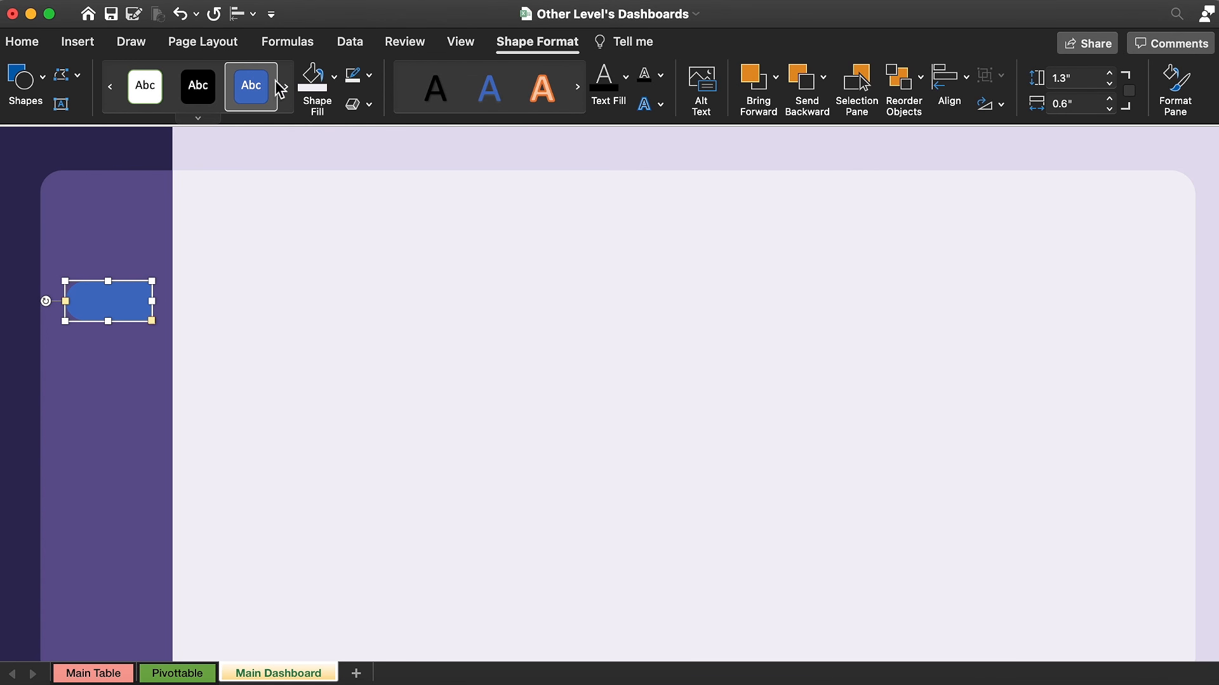
click(313, 75)
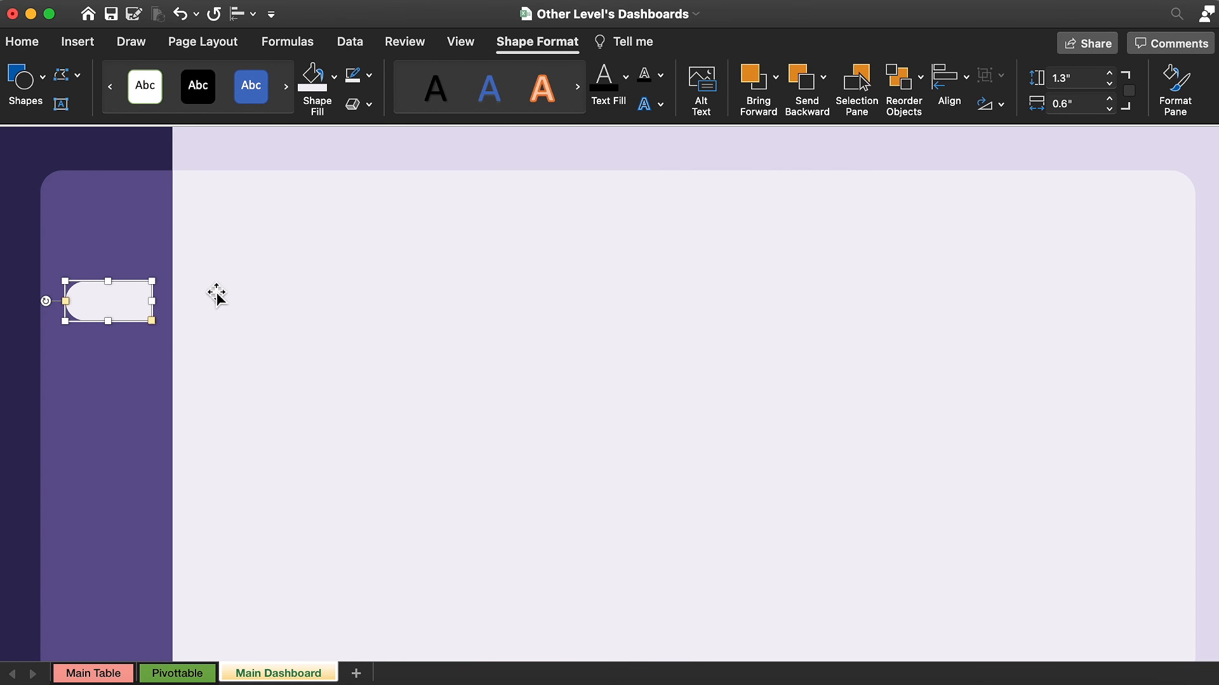
Step: Copy the small rounded shape onto the blank PowerPoint slide and move it toward the slide's upper left
click(634, 674)
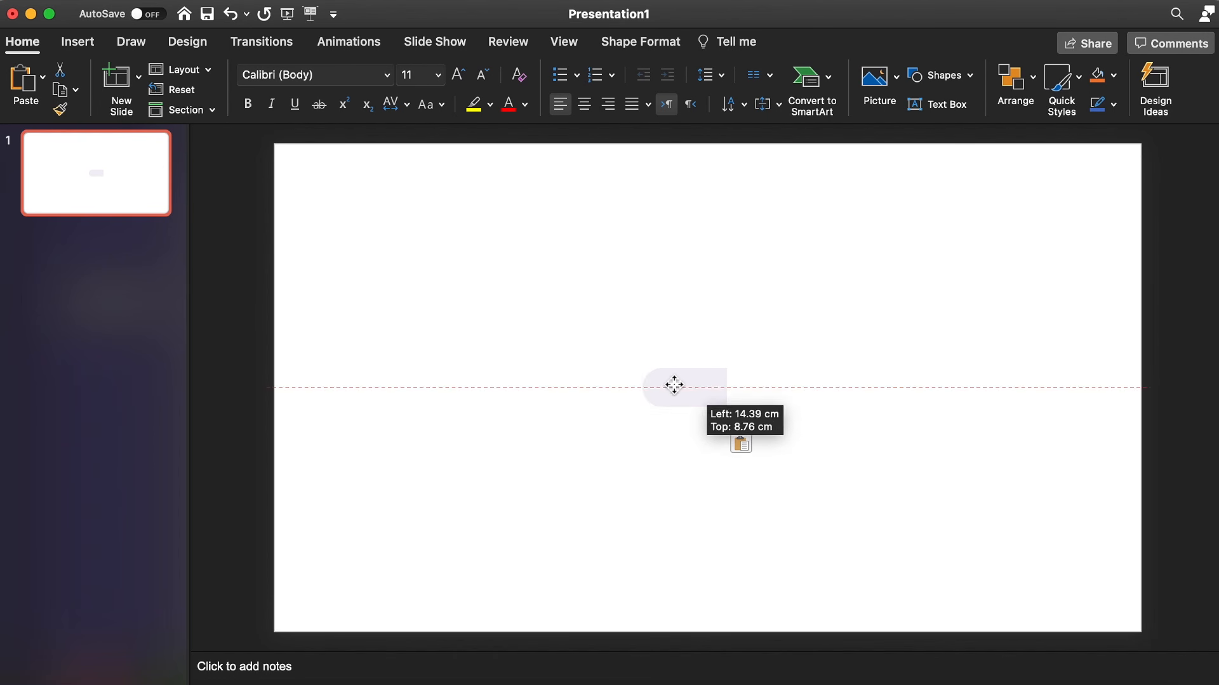
drag(674, 385, 551, 289)
click(427, 205)
Step: Format the slide background with a solid dark blue fill
right_click(428, 201)
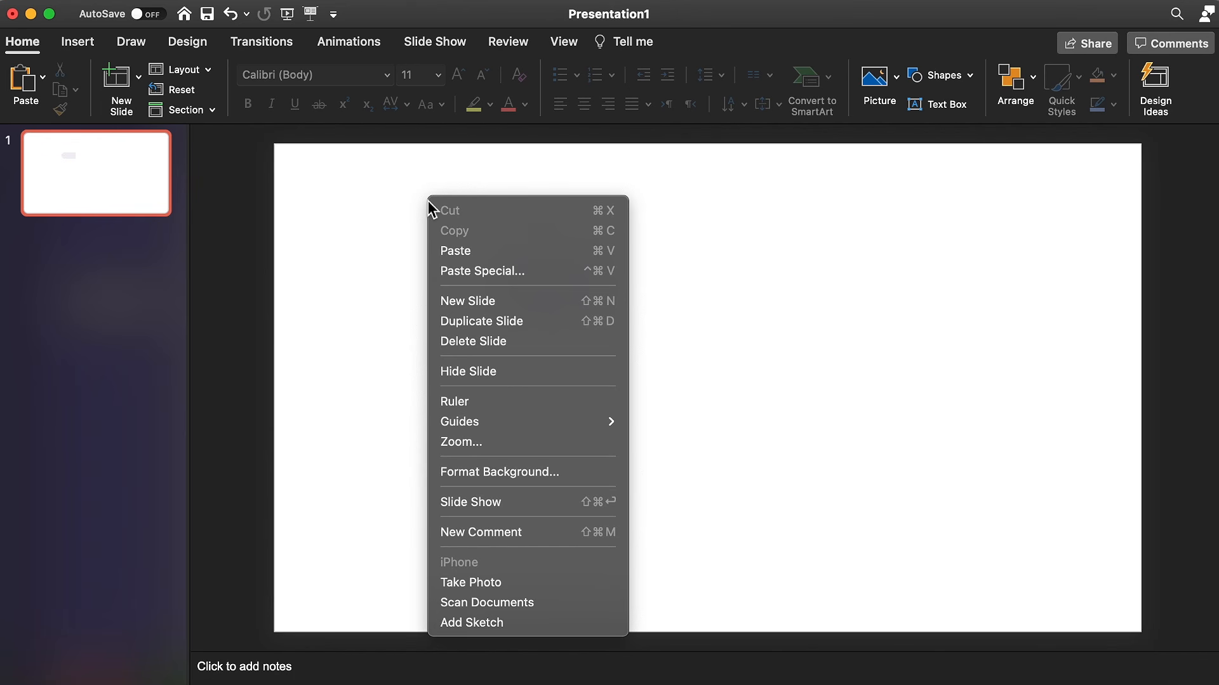
click(501, 471)
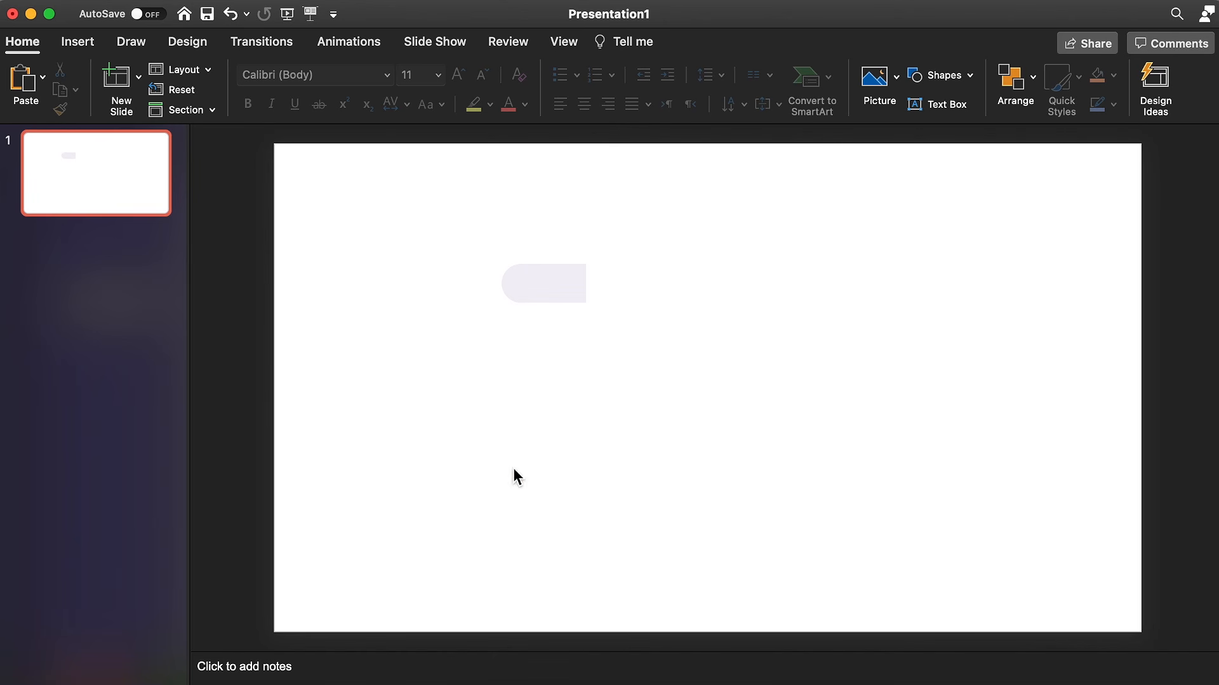
click(1188, 340)
click(1182, 541)
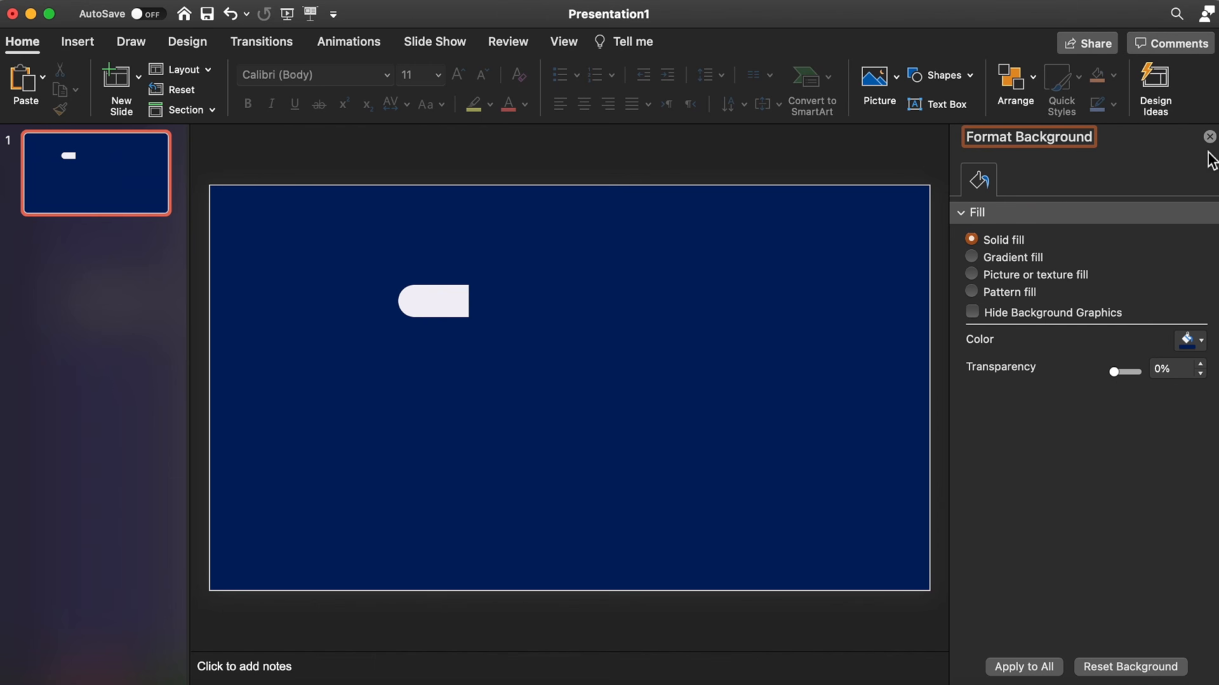
Step: Draw a plaque shape about 3.48 cm high and 3.91 cm wide, and place it against the light shape's flat end
click(78, 42)
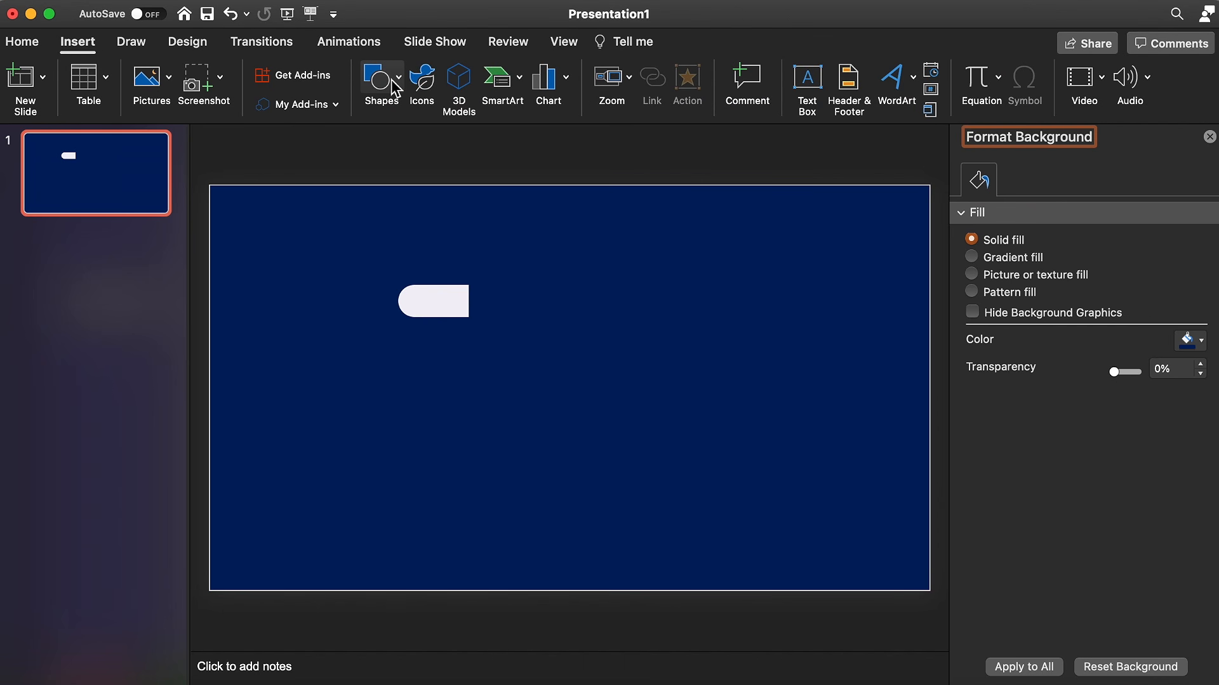
click(393, 87)
click(660, 361)
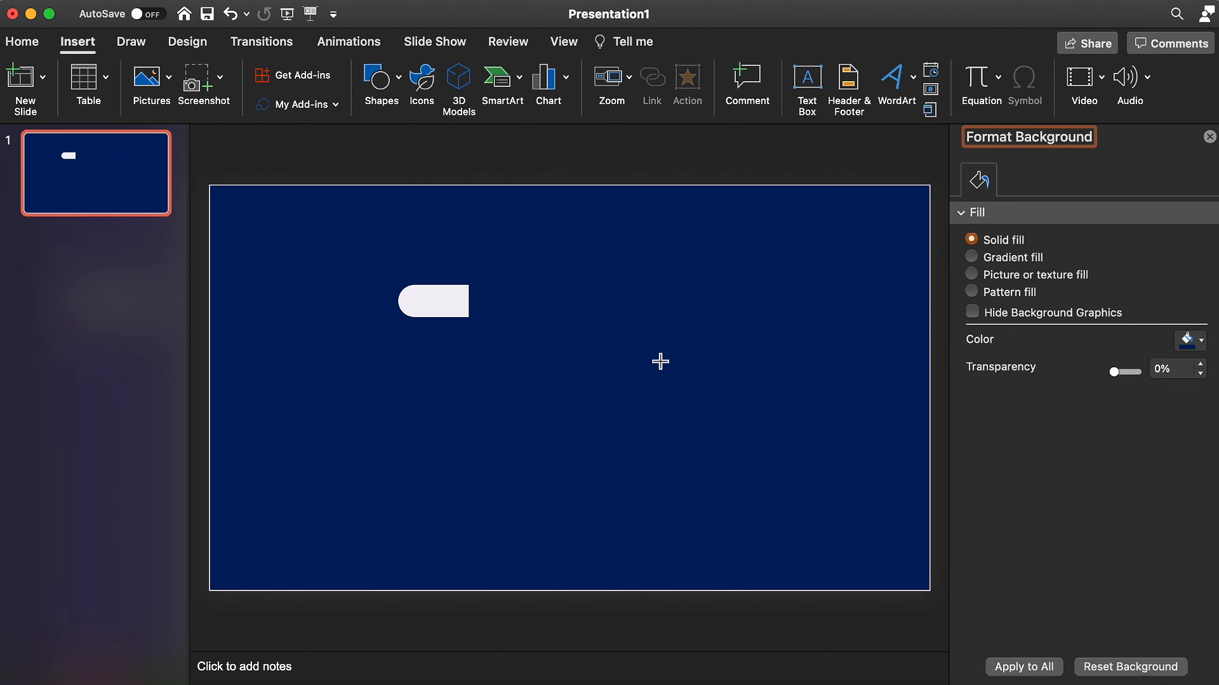
drag(528, 273, 612, 348)
drag(569, 286, 510, 286)
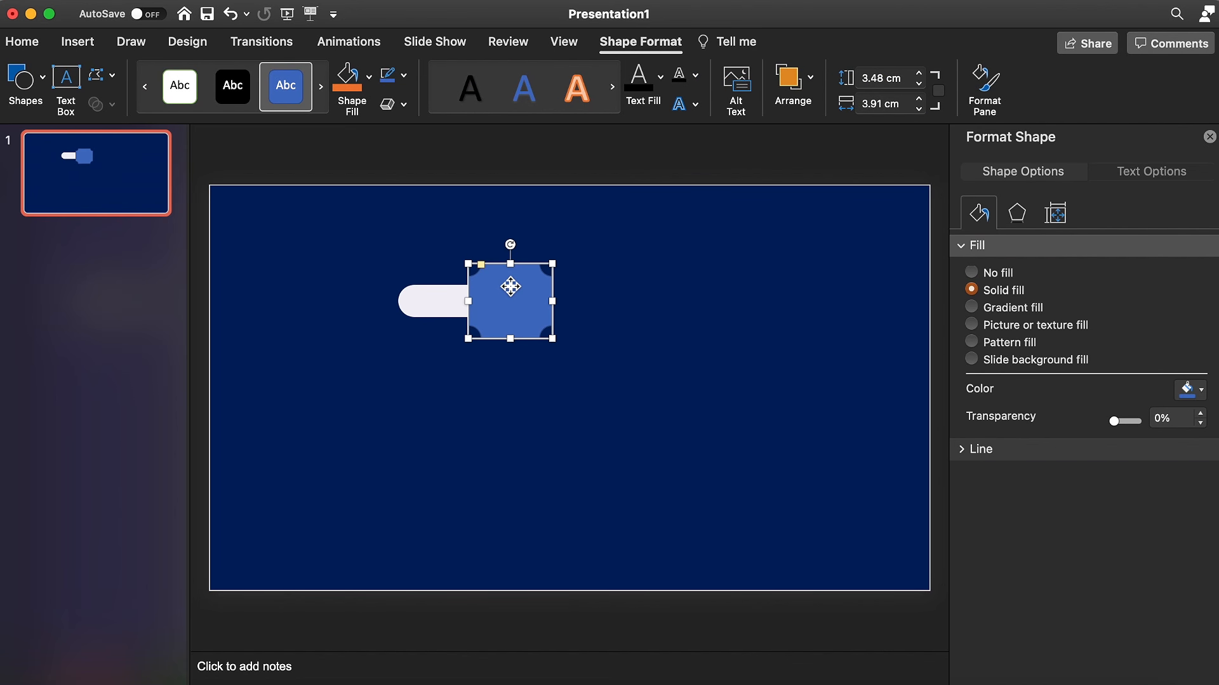
scroll(510, 286, up, 5)
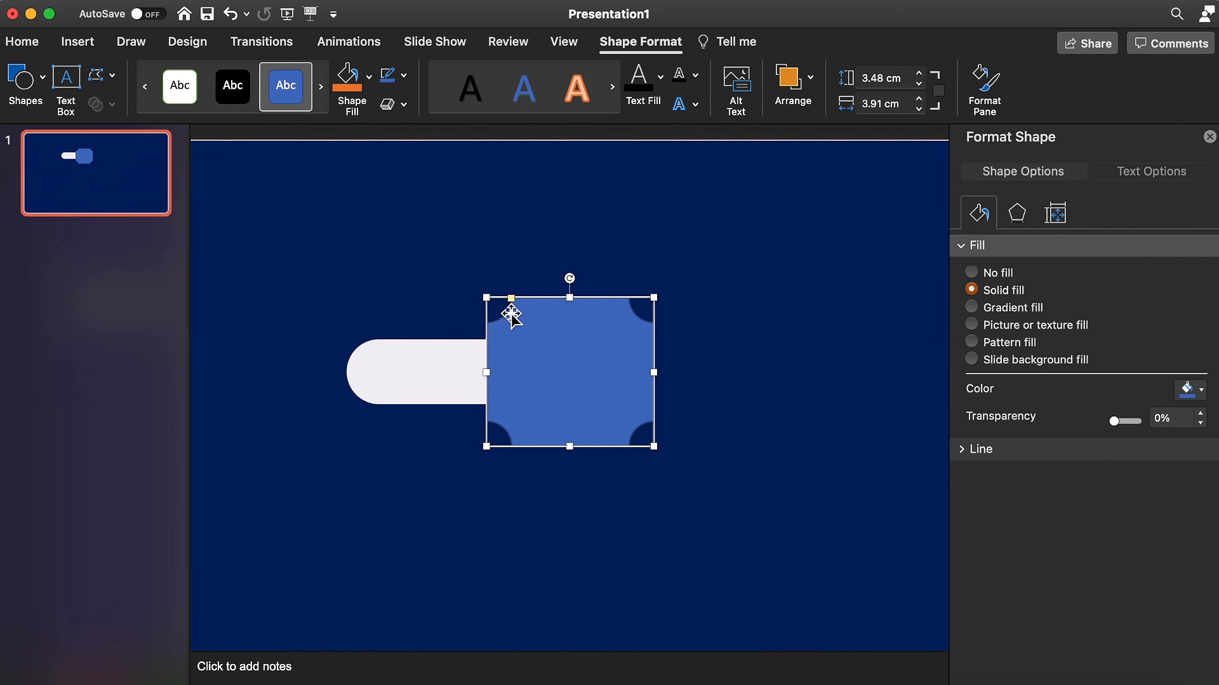
Step: Deepen the plaque's corner curves until they meet and resize it to about 3.59 cm high and 2.16 cm wide
drag(511, 298, 527, 315)
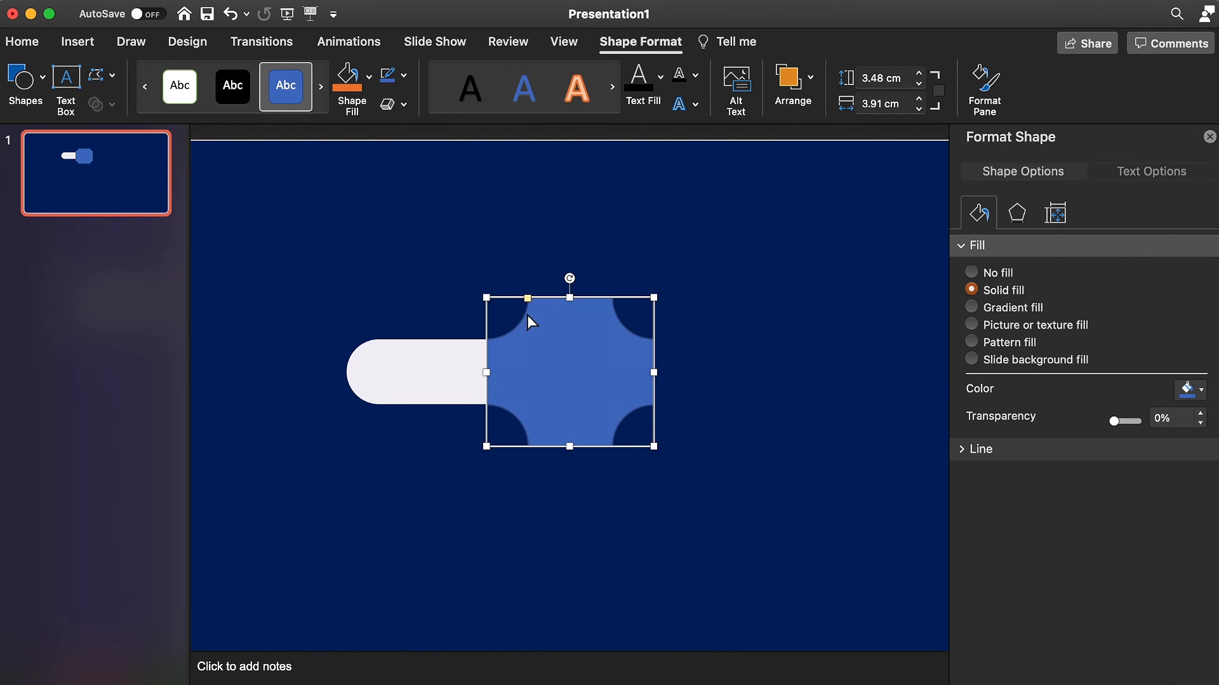
drag(653, 373, 579, 379)
drag(512, 297, 556, 309)
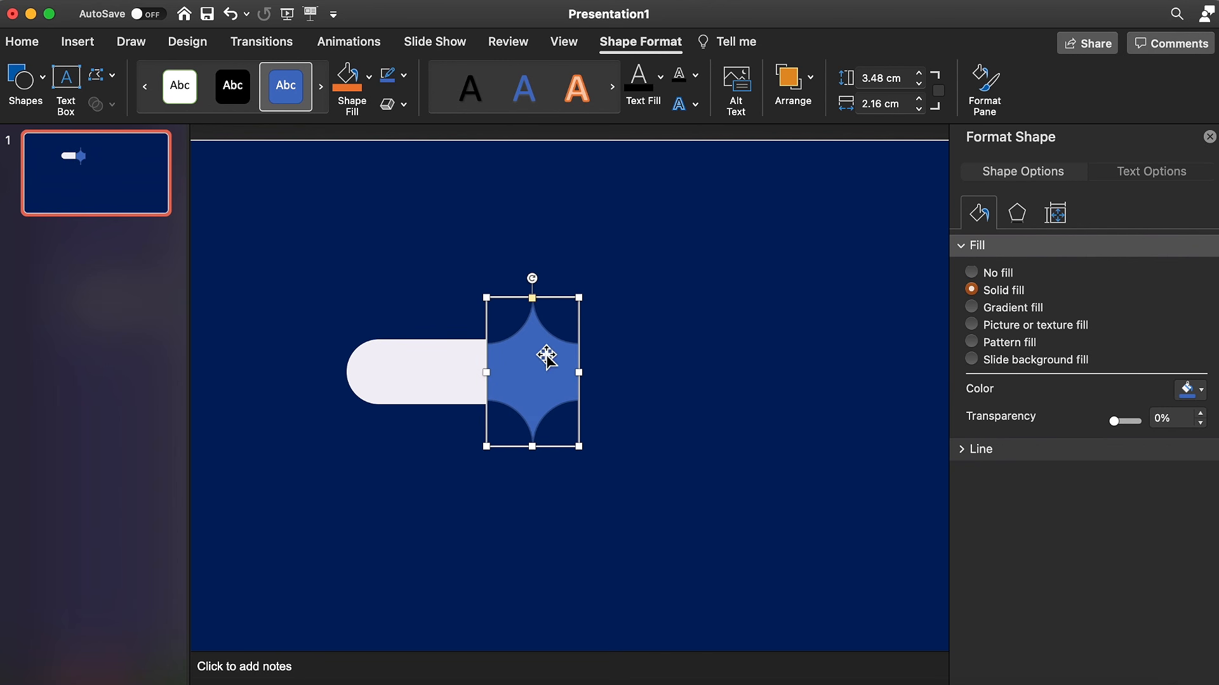
drag(536, 452, 538, 452)
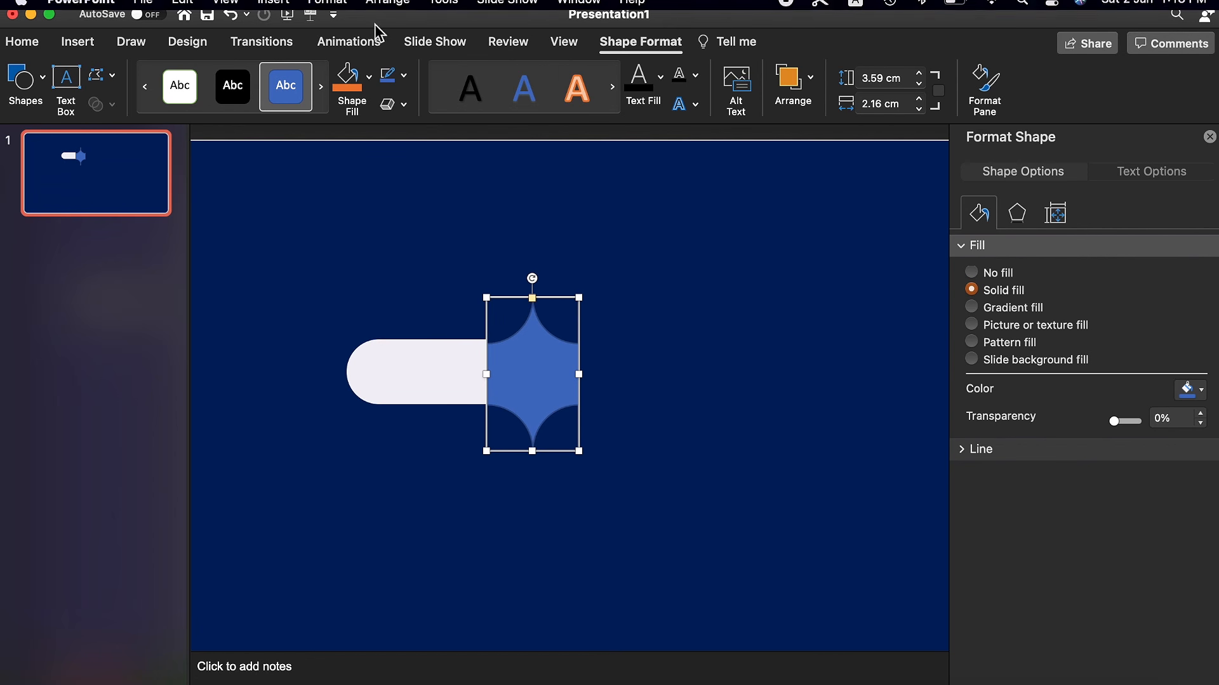
Step: Remove the plaque's outline and resize it to about 3.72 cm high and 2.13 cm wide
click(404, 75)
click(408, 108)
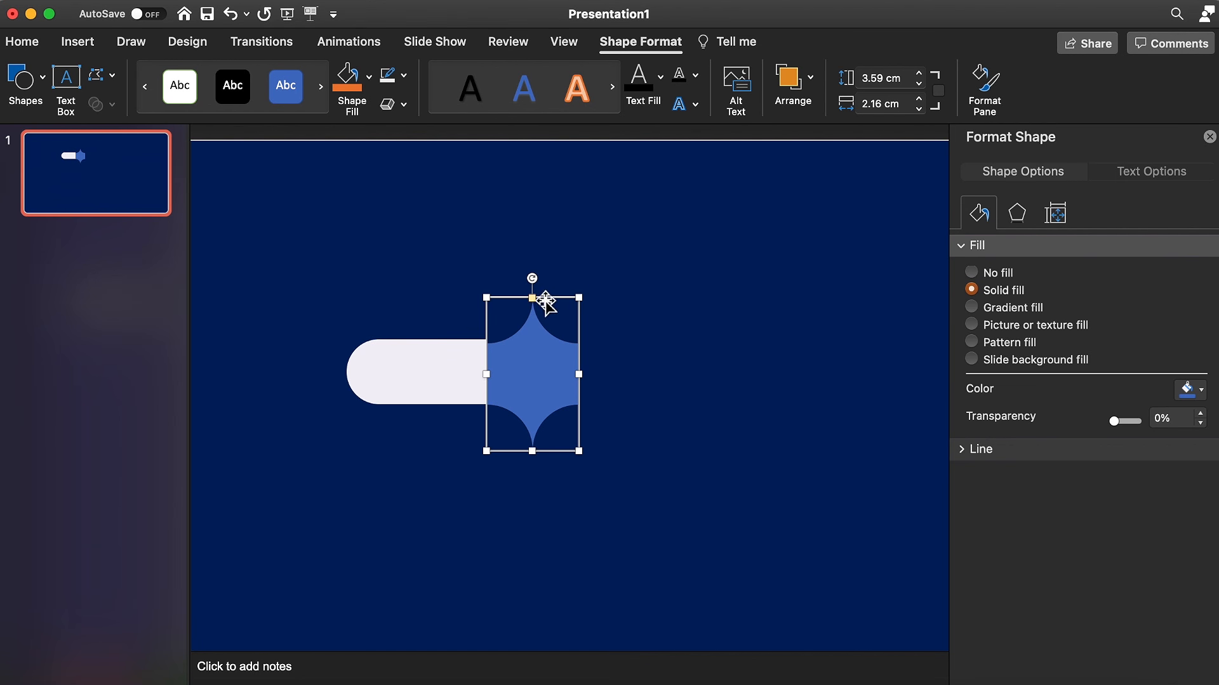
mouse_move(578, 299)
mouse_down()
mouse_move(578, 265)
mouse_move(579, 294)
mouse_up()
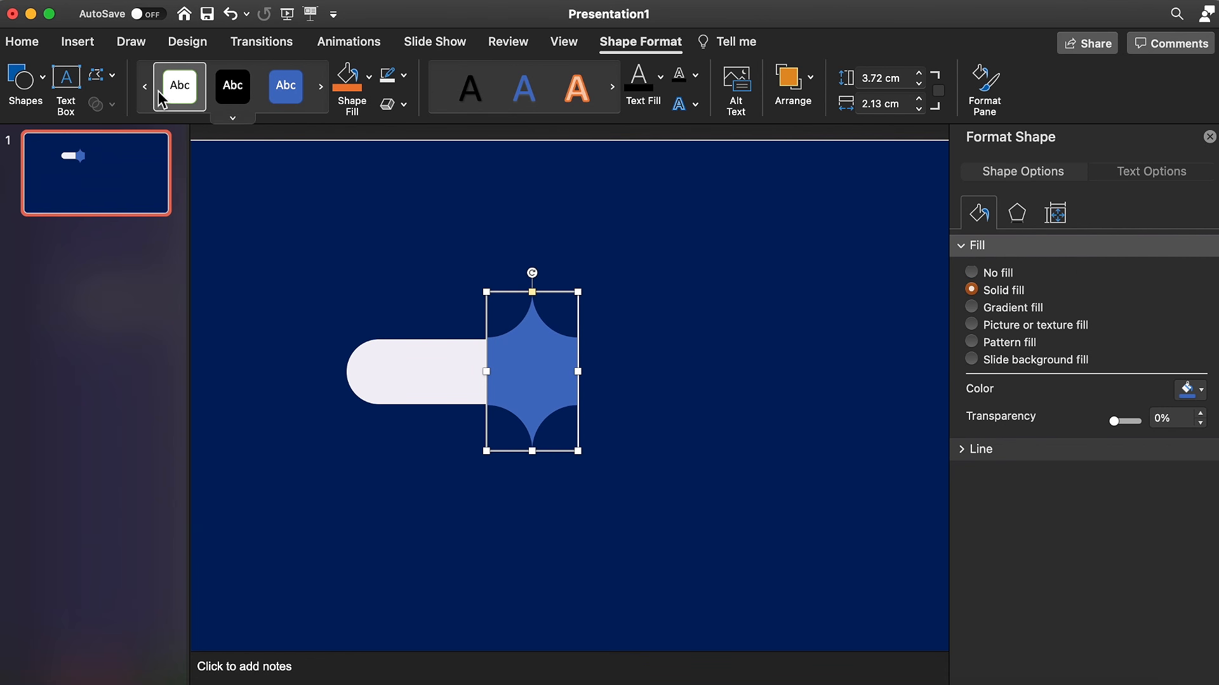
Step: Draw an orange rectangle about 8.48 cm high and 1.57 cm wide, covering the plaque's half away from the light shape
click(43, 78)
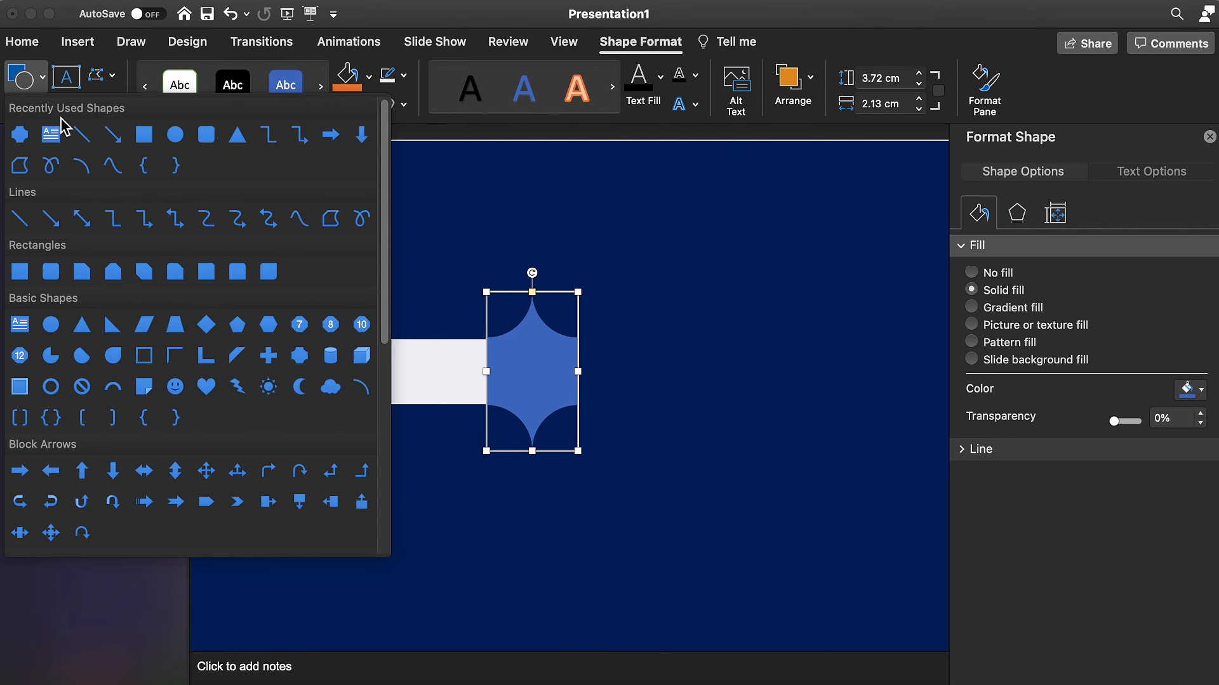
click(144, 134)
drag(608, 217, 627, 579)
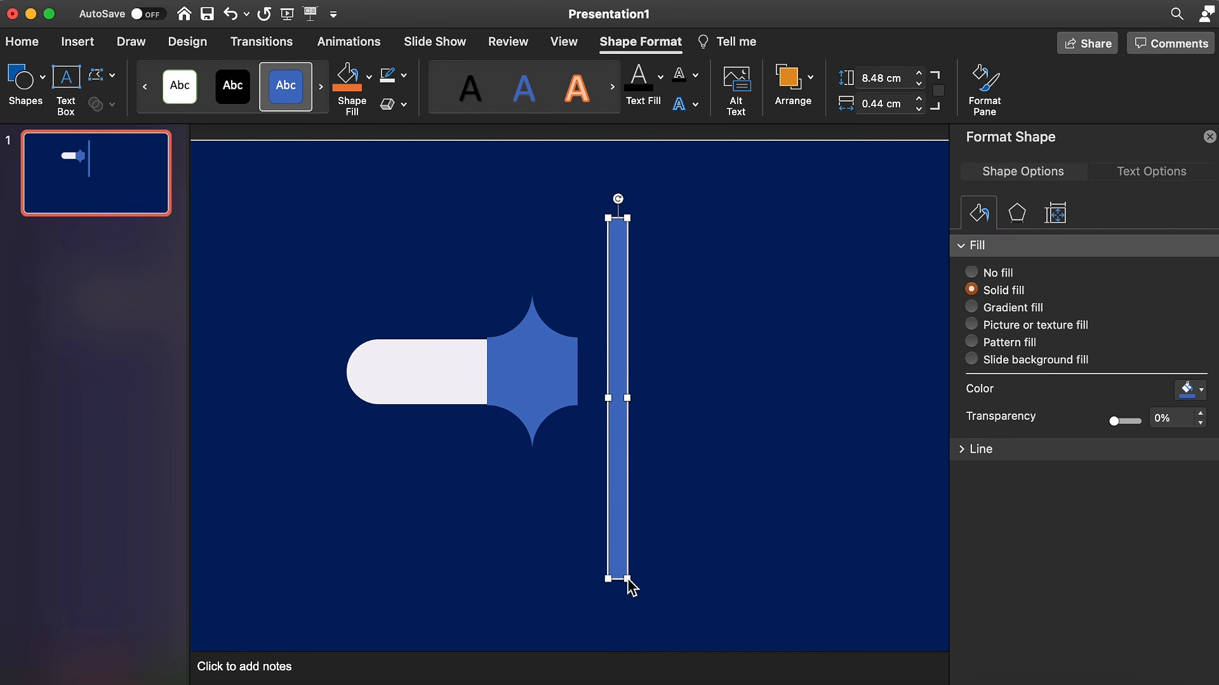
click(347, 80)
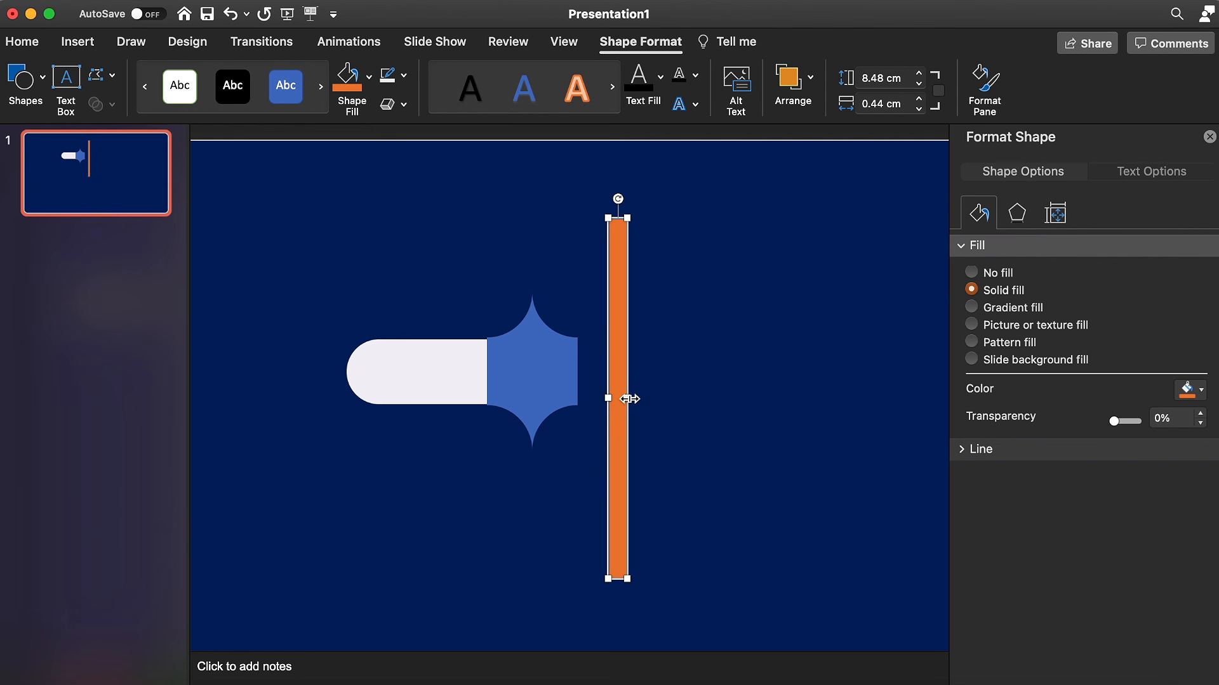
drag(630, 401, 567, 367)
key(super+z)
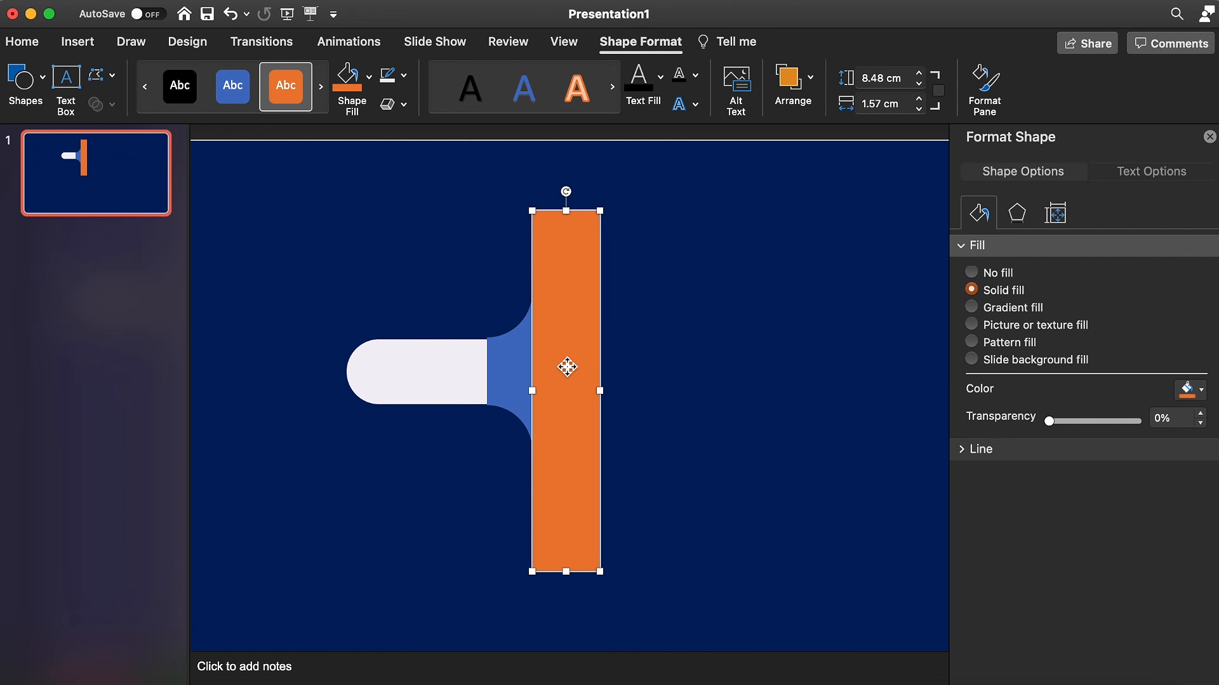
Step: Fragment the plaque and the overlapping orange rectangle into separate pieces
shift+click(522, 372)
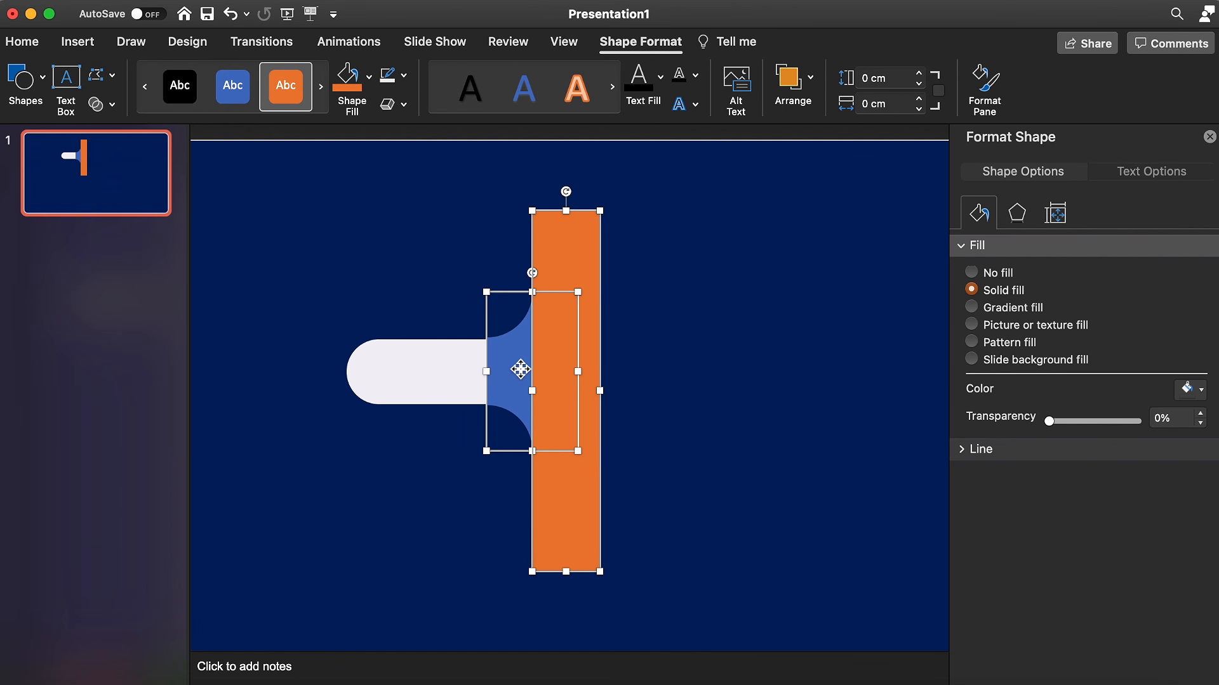
click(101, 108)
click(154, 177)
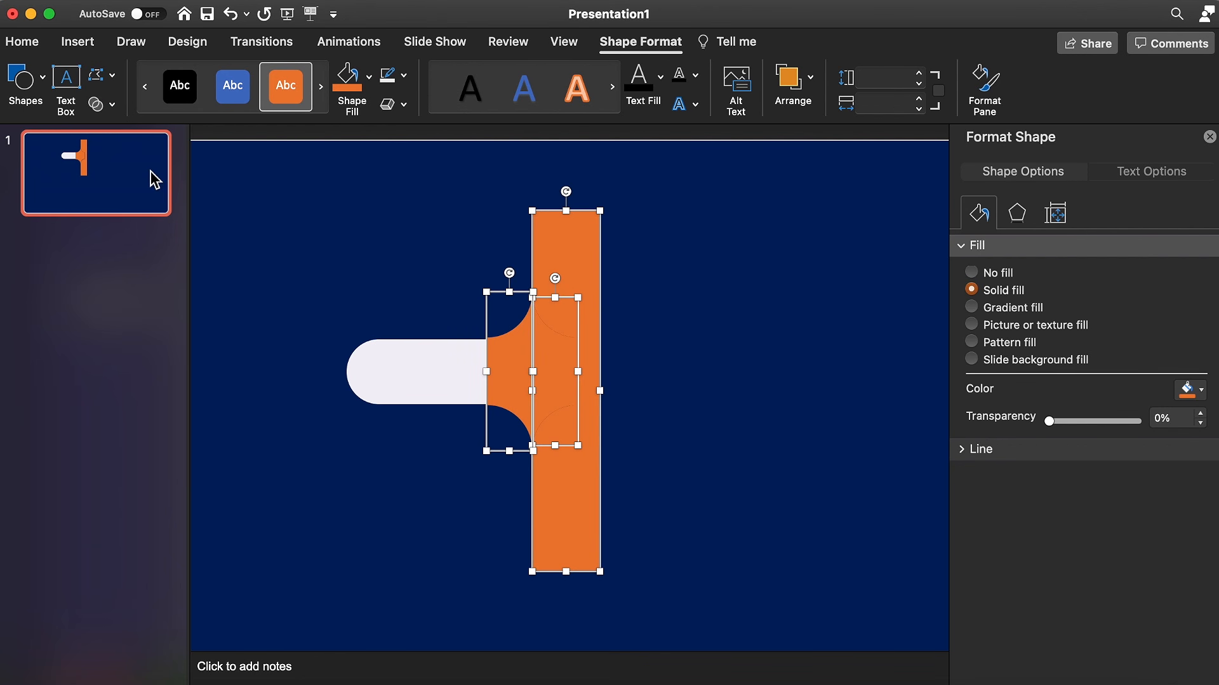
Step: Delete the rectangle pieces and the plaque's outer half, keeping only the flared piece beside the light shape
click(666, 356)
click(568, 356)
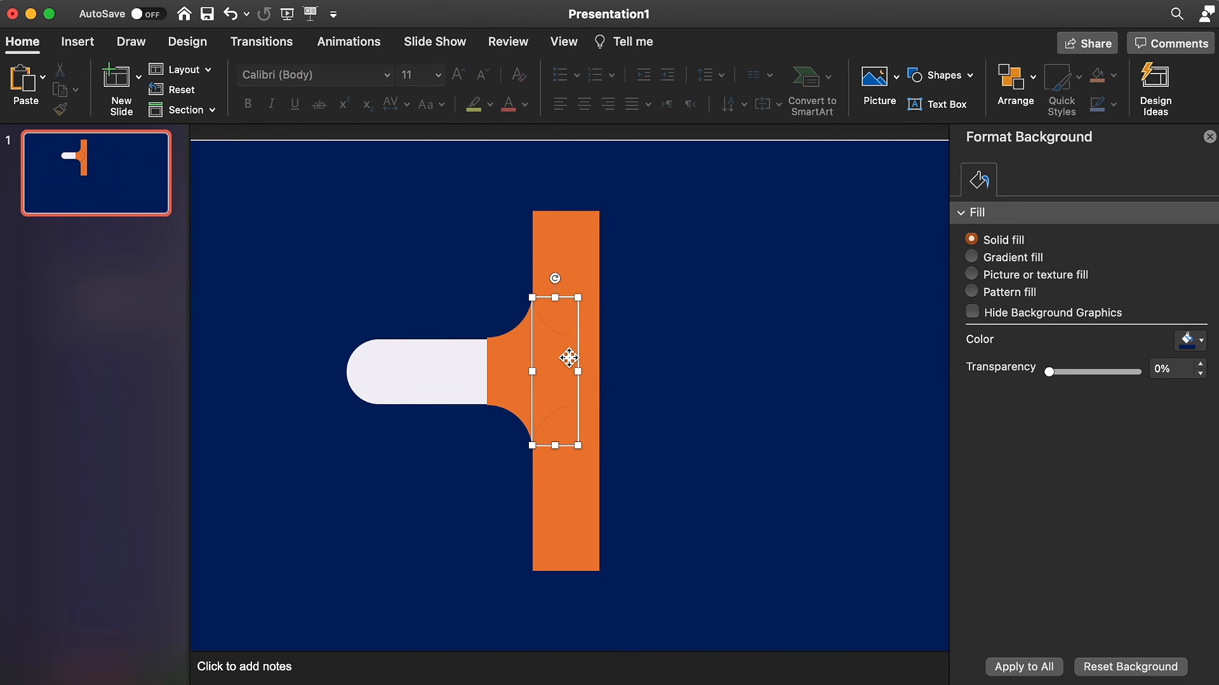
key(Delete)
click(569, 358)
click(582, 325)
key(Delete)
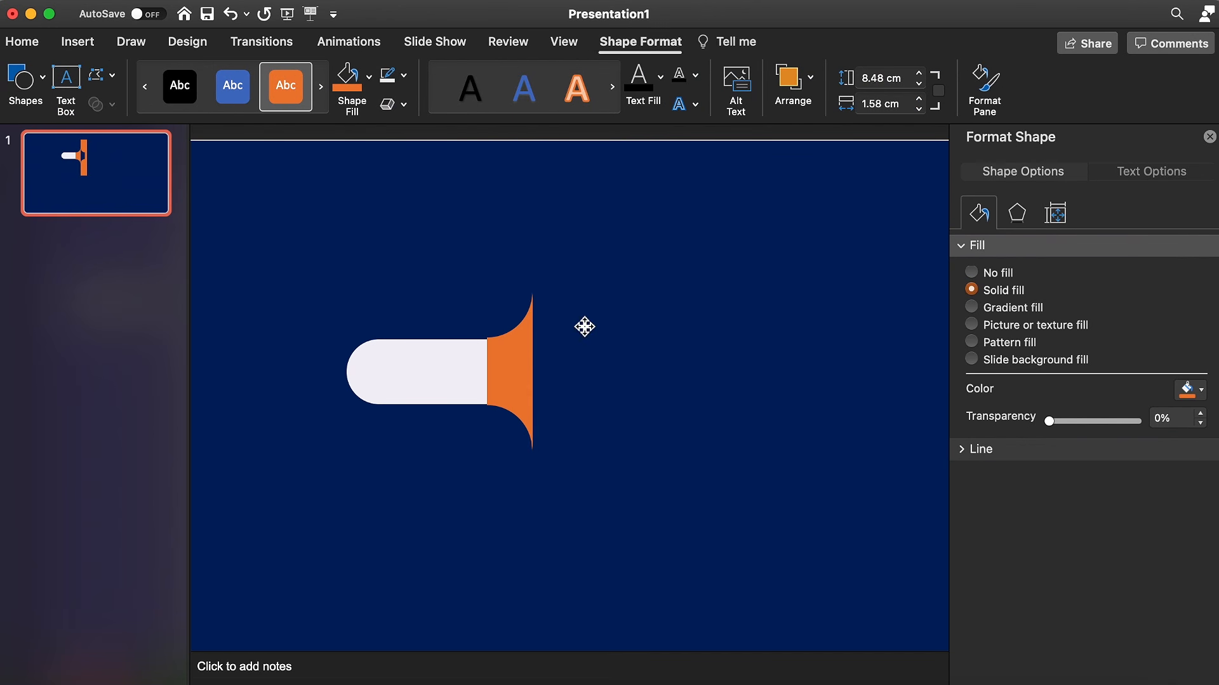
Step: Copy the flared piece into the Excel Main Dashboard, fit it to the light sidebar tab in the panel's color, and delete the spare shape
click(518, 371)
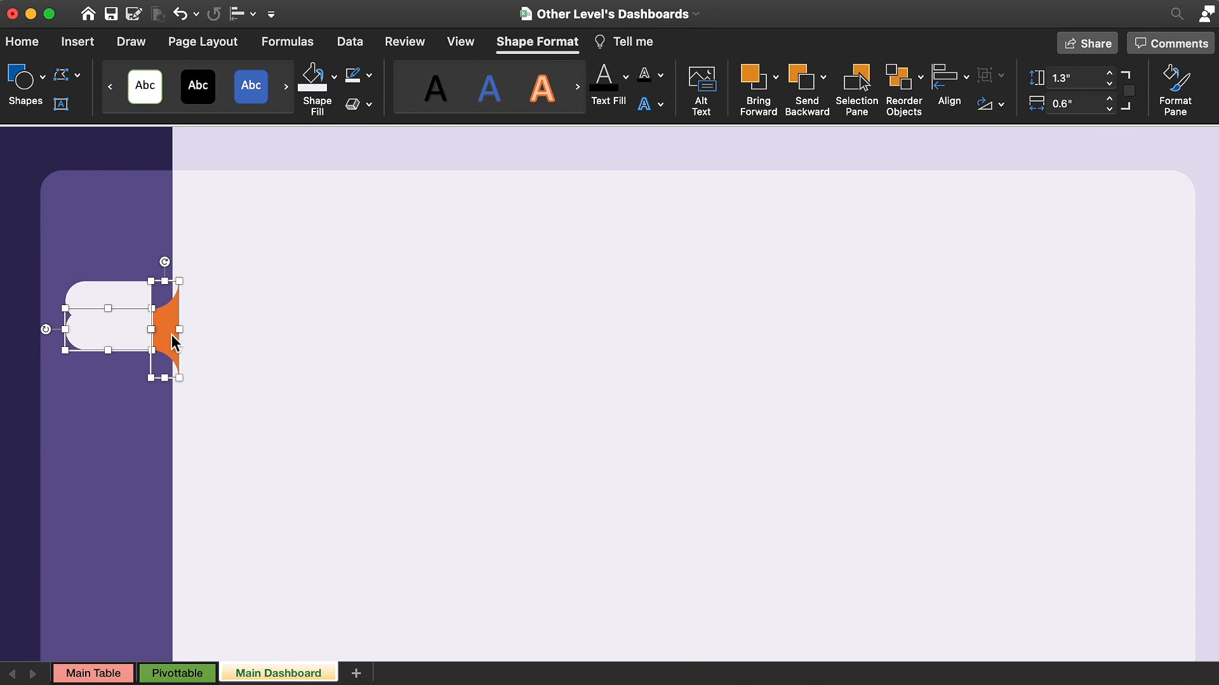
drag(117, 321, 134, 301)
click(320, 89)
click(120, 293)
key(Delete)
Step: Group the flared piece with the rounded sidebar tab
click(167, 236)
right_click(168, 236)
mouse_move(343, 312)
click(400, 310)
click(249, 151)
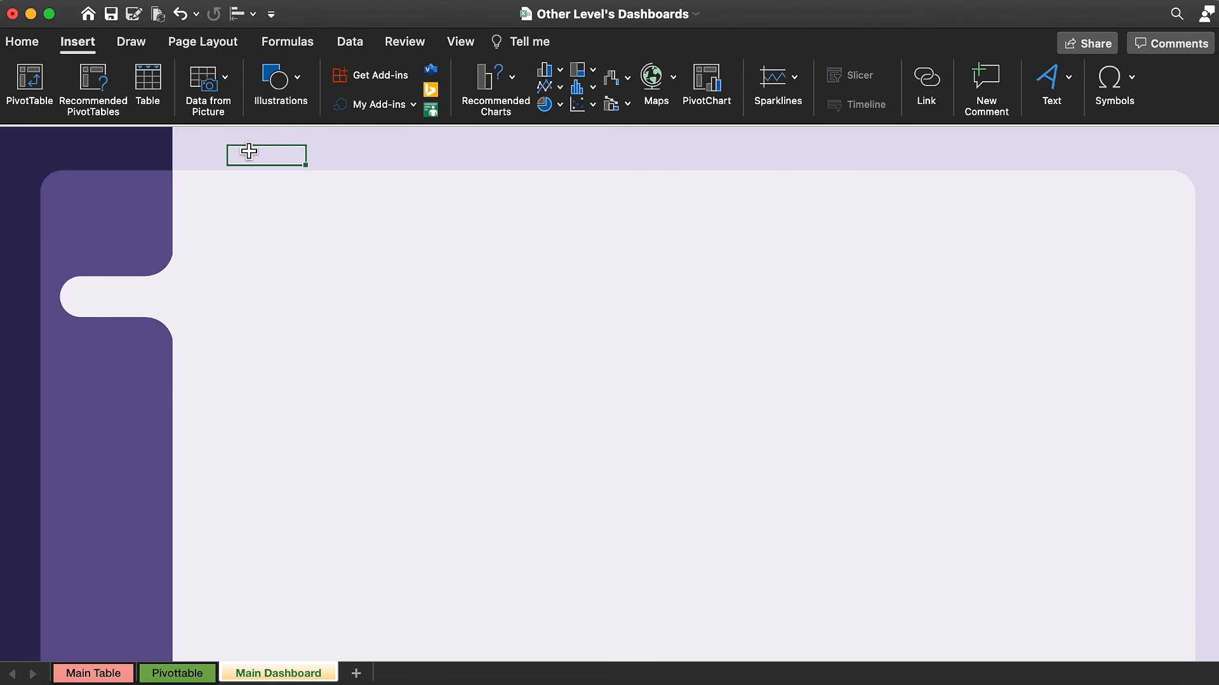
Step: Paste the white logo and place it in the purple sidebar above the tab
key(super+v)
drag(257, 170, 113, 223)
click(245, 160)
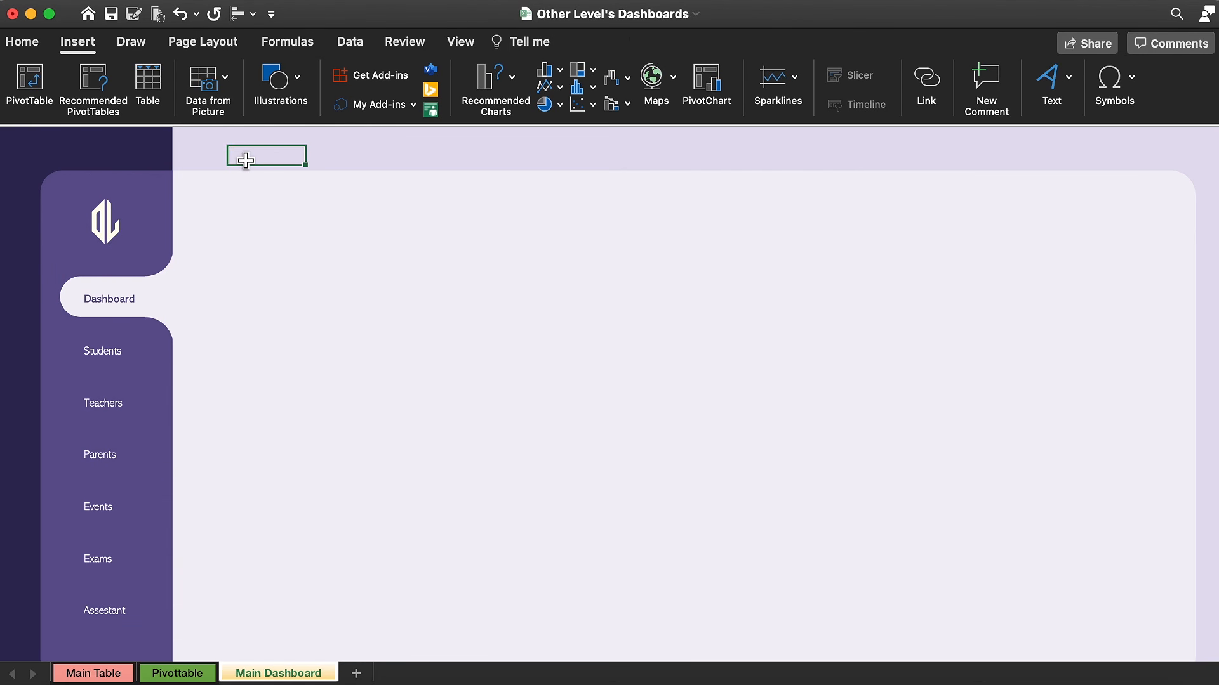
Step: Draw a rectangle about 0.6" high and 13.99" wide along the main panel's upper edge and fill it white
click(300, 89)
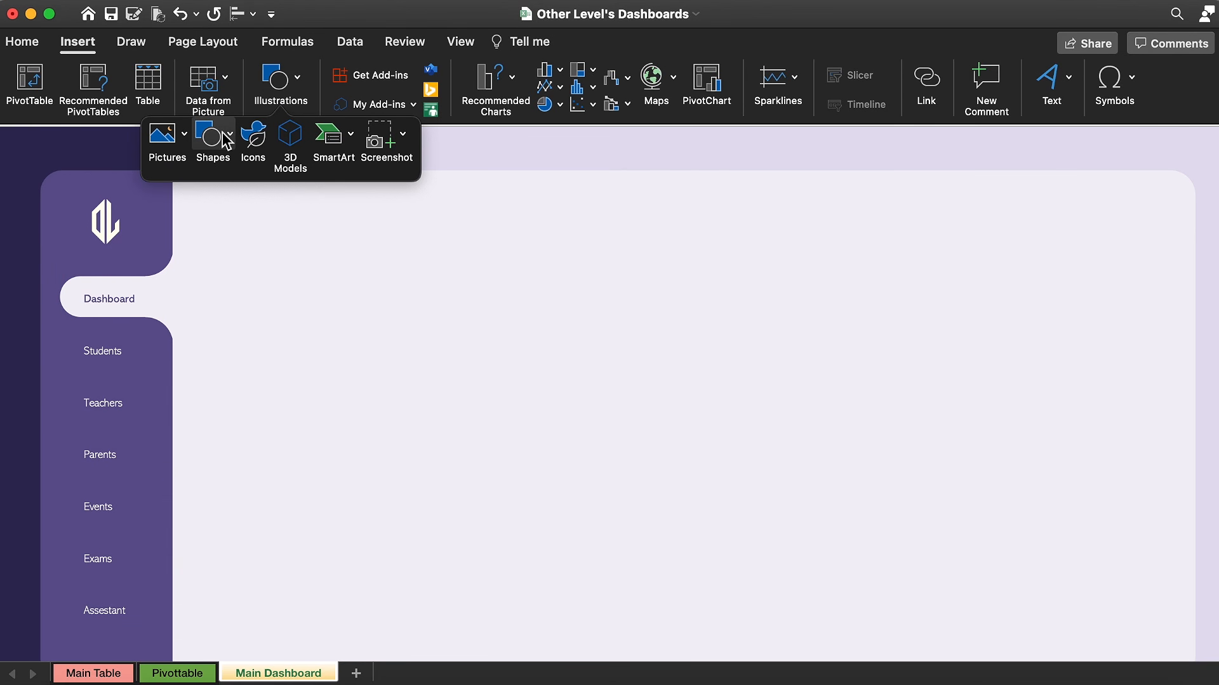
click(224, 136)
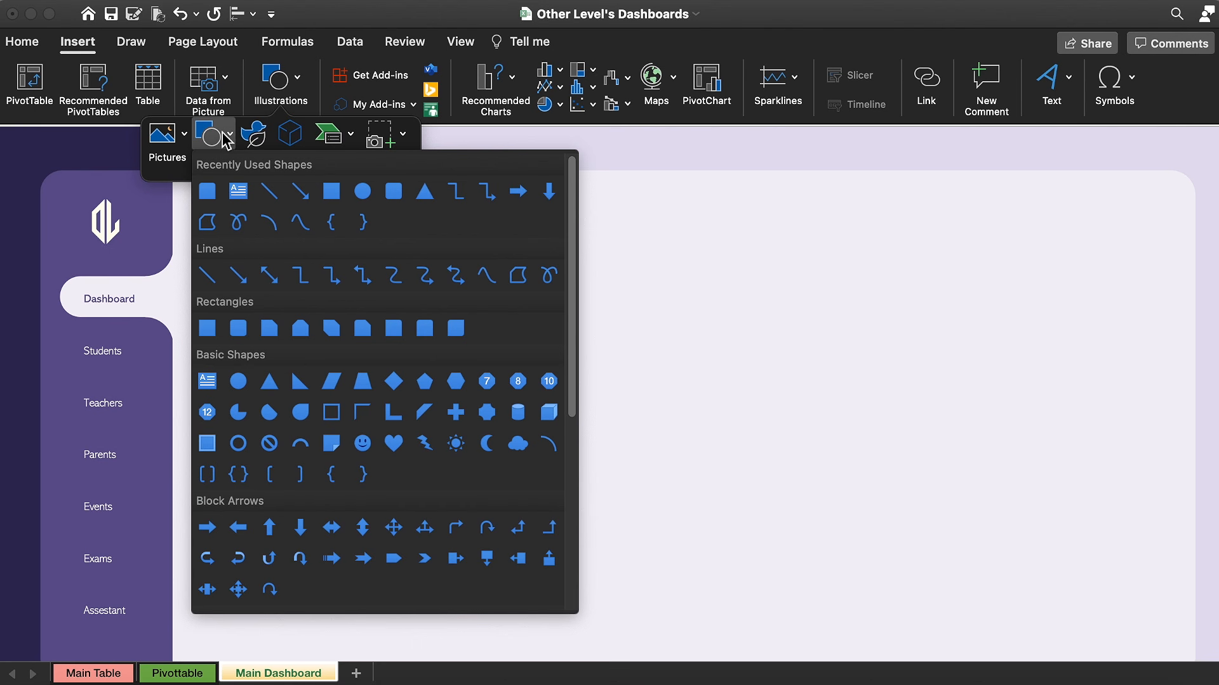
click(331, 191)
mouse_move(264, 214)
mouse_down()
mouse_move(489, 165)
mouse_move(1170, 189)
mouse_up()
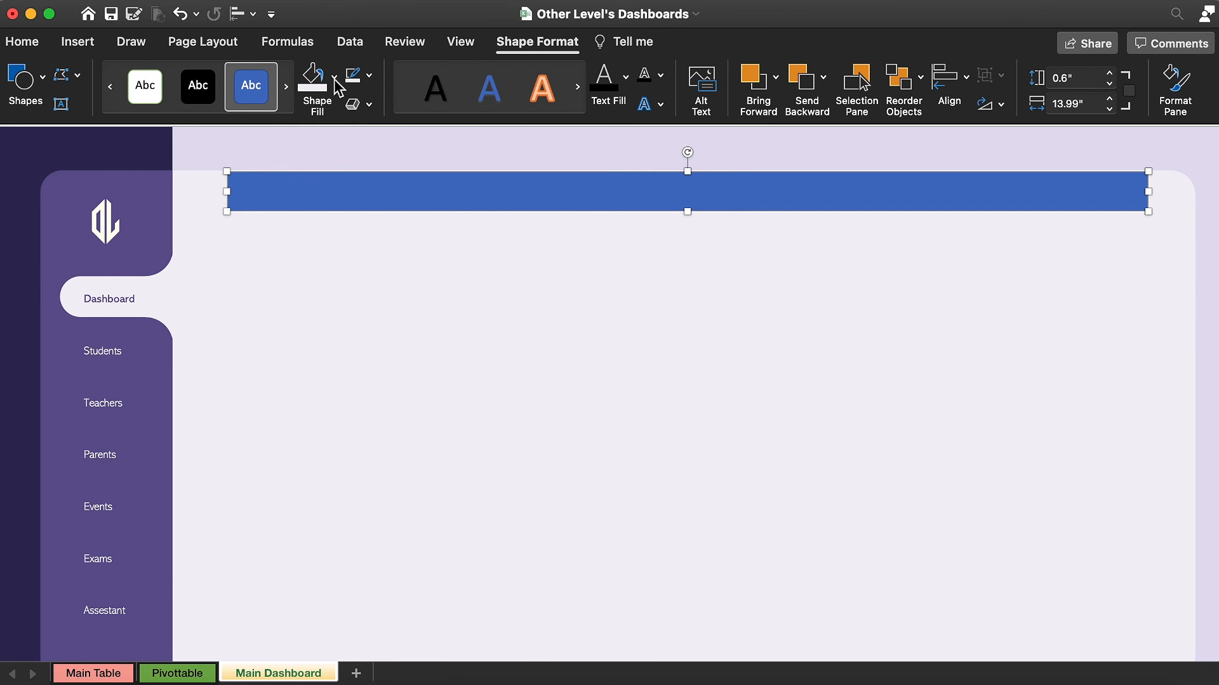
click(334, 77)
click(308, 191)
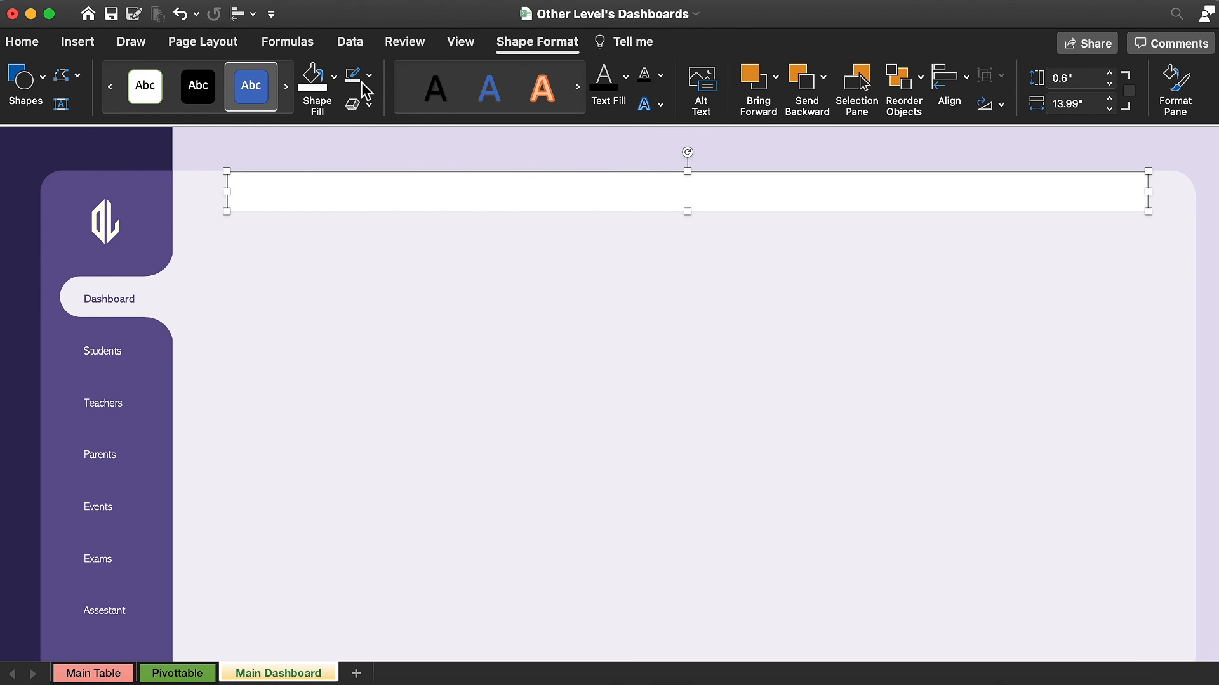
Step: Draw a rectangle with two rounded corners about 0.89" high and 1.42" wide, rotate it a quarter turn, and move it under the header bar
click(37, 78)
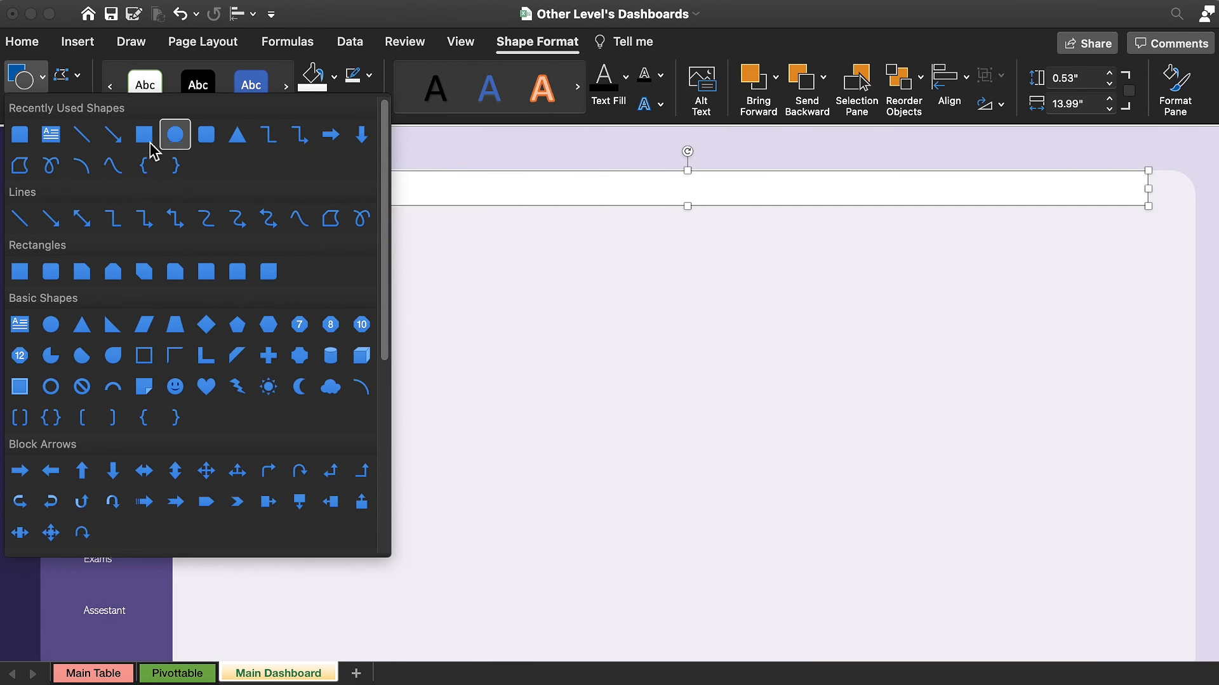
click(19, 134)
drag(239, 278, 332, 337)
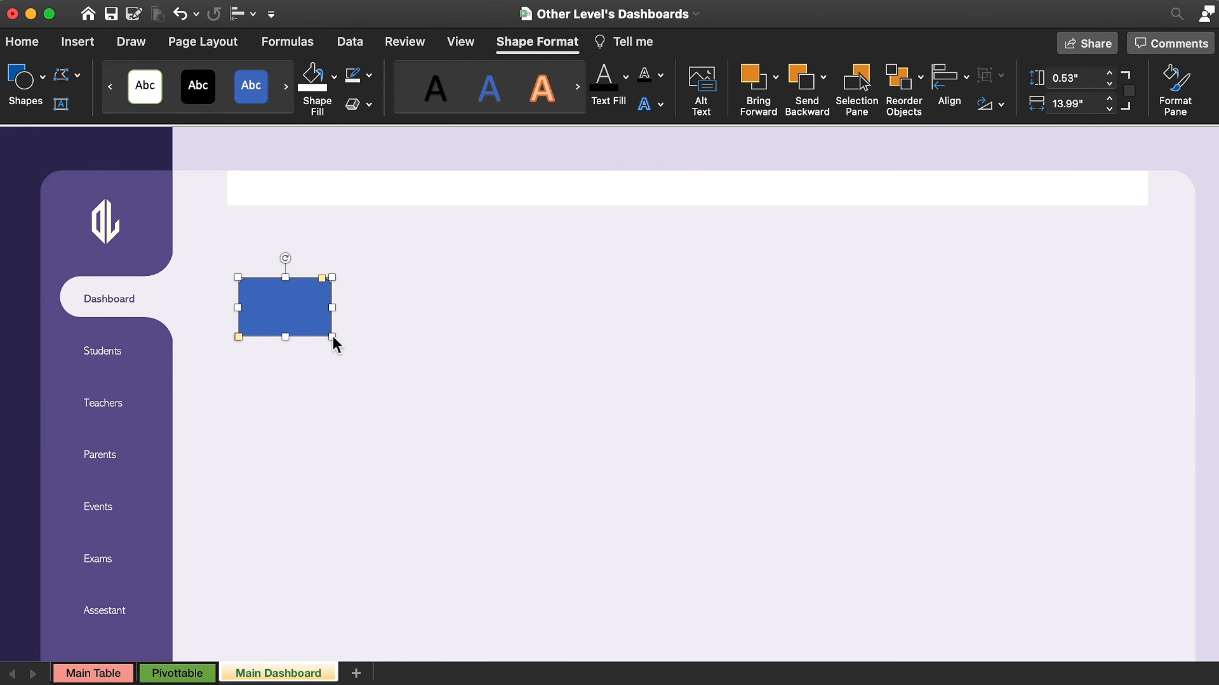
drag(286, 260, 359, 307)
drag(264, 316, 302, 259)
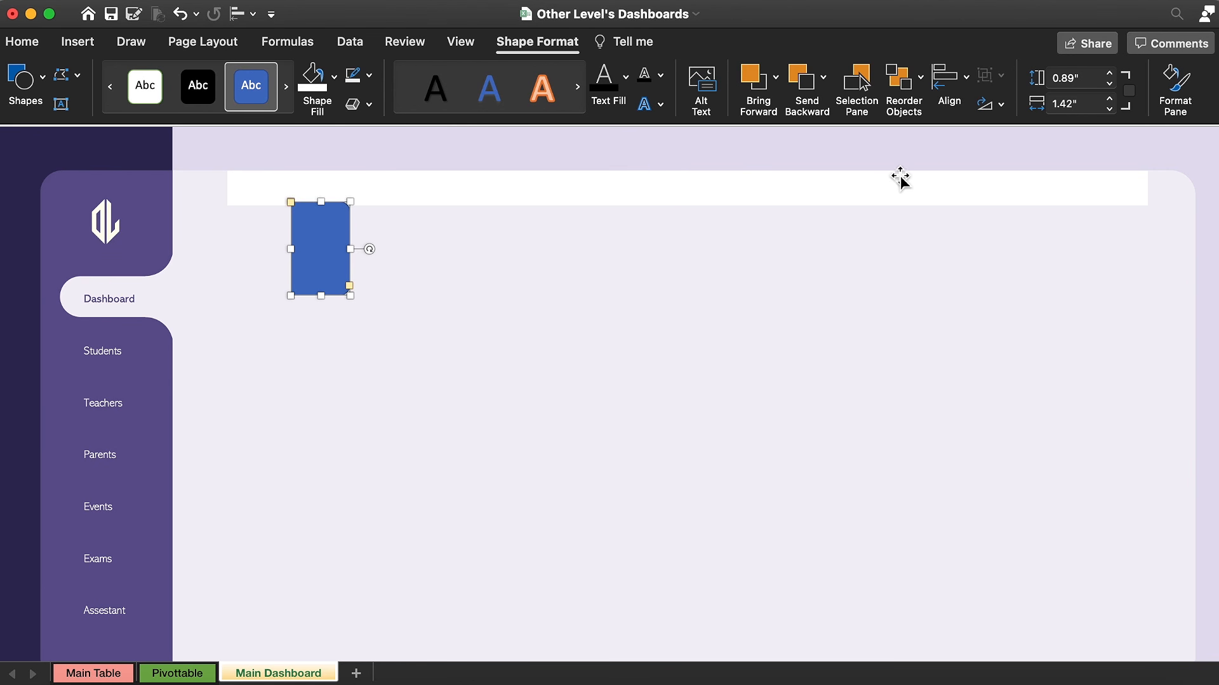
Step: Set the rotated shape's height to 3.2" and width to 1.2", and place it below the start of the header bar
click(1109, 74)
click(1109, 74)
click(1109, 83)
click(1110, 108)
click(1109, 107)
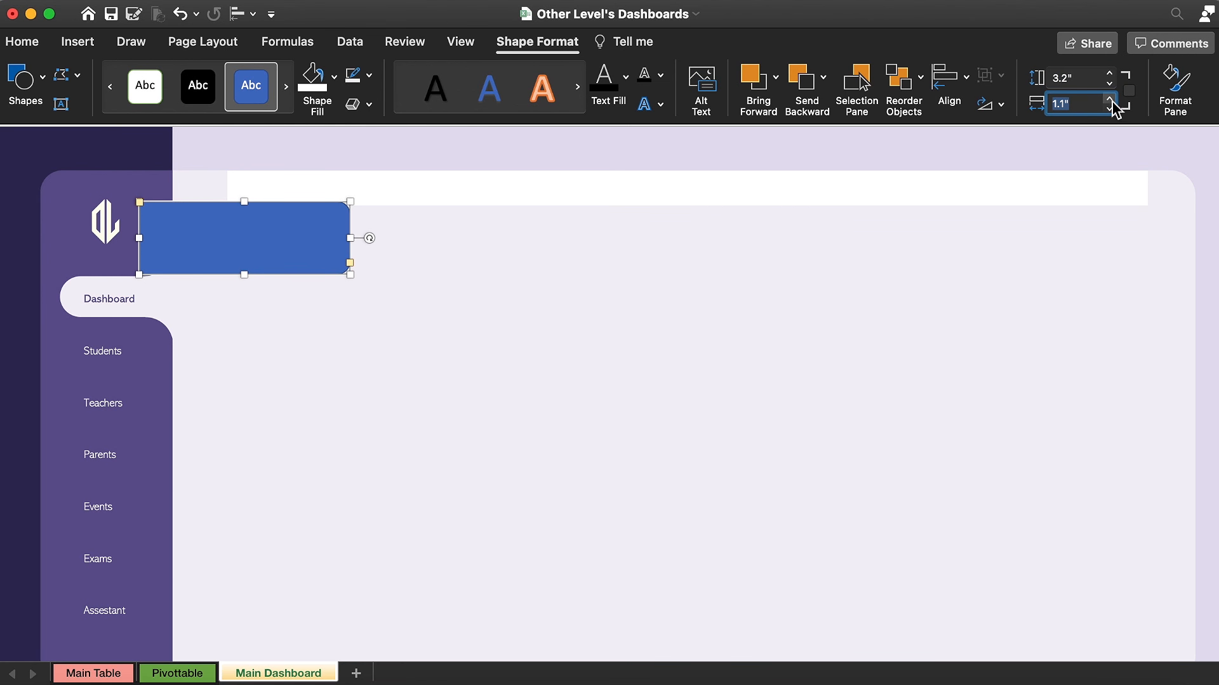
drag(270, 241, 372, 260)
Step: Fill the rotated card shape white and remove its outline
click(335, 76)
click(334, 139)
click(368, 76)
click(376, 135)
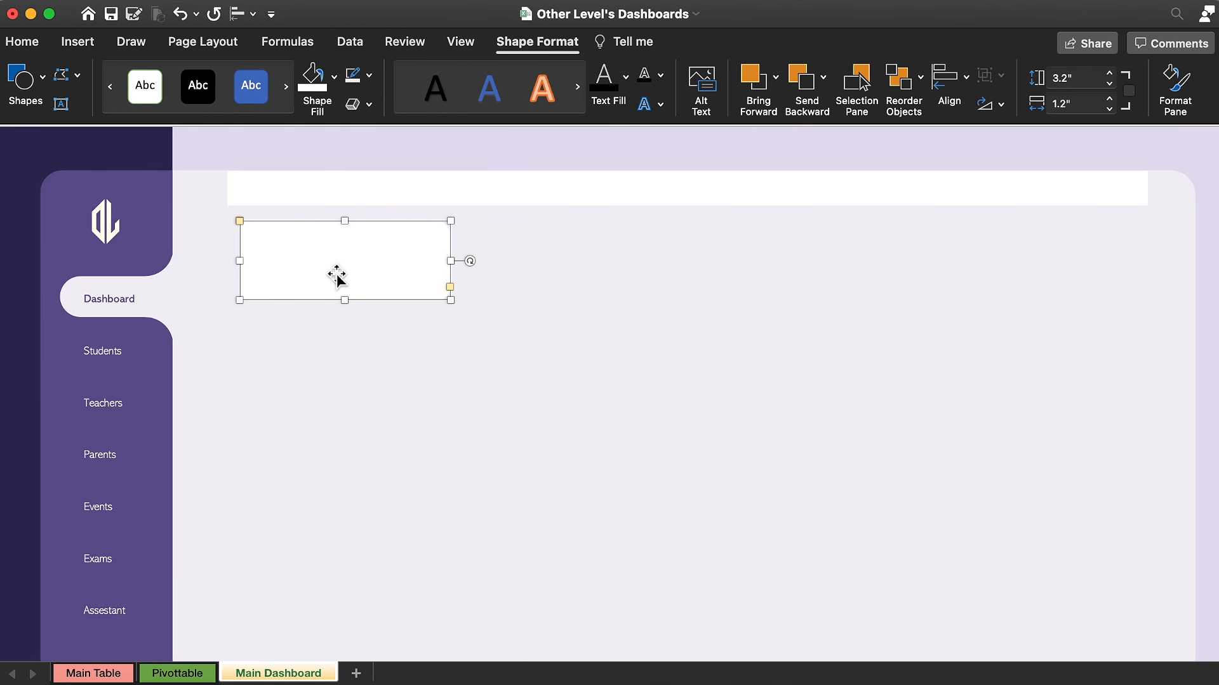
Step: Duplicate the white card, fill the copy salmon pink, and shrink it to a strip about 0.14" thick
drag(337, 276, 400, 275)
click(334, 78)
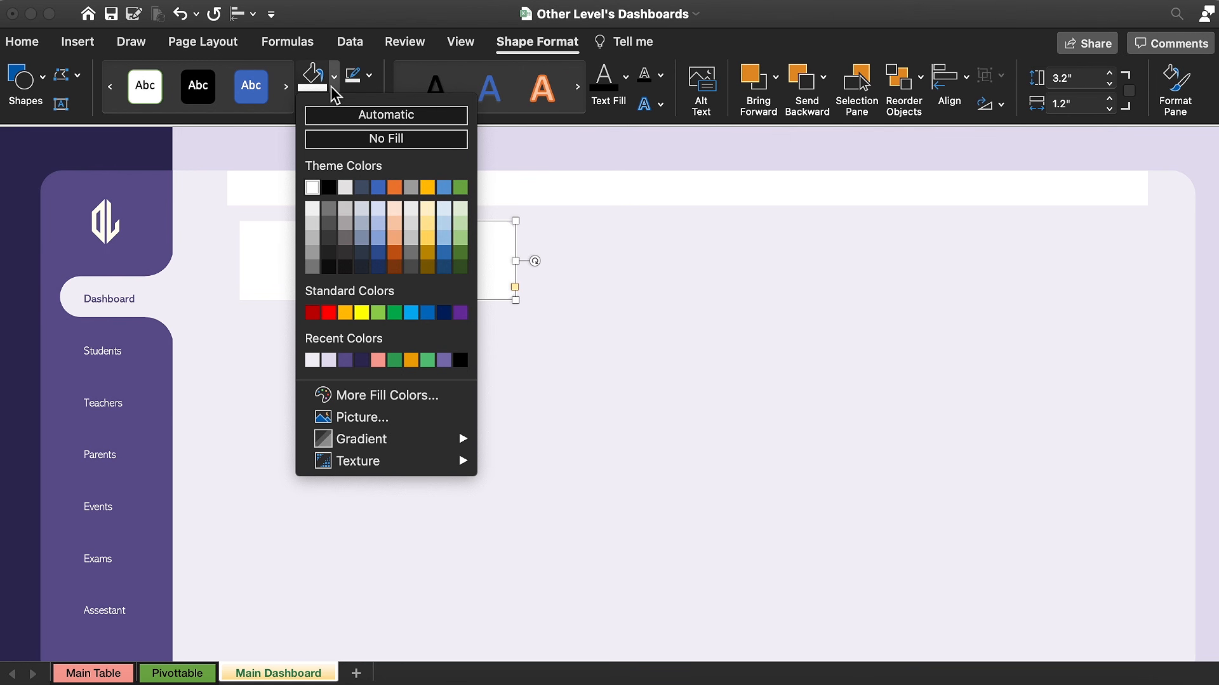
click(378, 360)
drag(515, 261, 315, 262)
Step: Adjust the pink strip's corner rounding, rotate it half a turn, and place it against the white card's square edge
scroll(318, 247, up, 5)
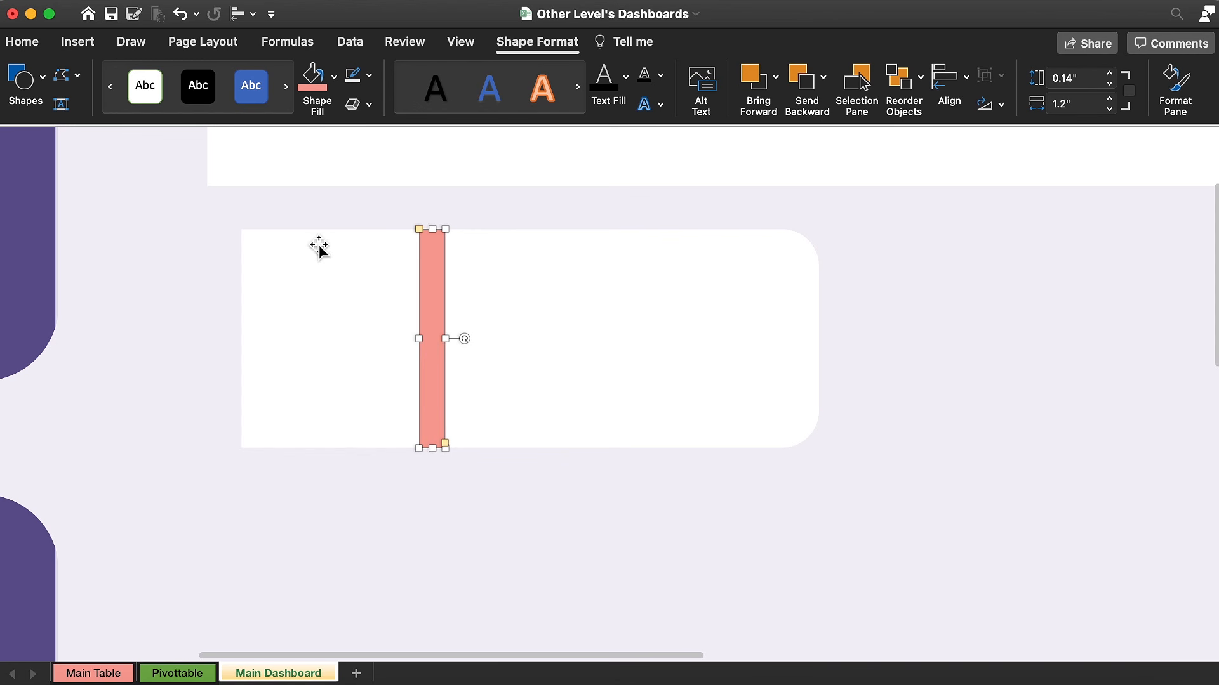
drag(446, 443, 444, 421)
drag(468, 340, 348, 341)
drag(434, 294, 229, 294)
Step: Group the white card with its pink accent strip
click(454, 307)
shift+click(226, 257)
right_click(226, 254)
mouse_move(276, 334)
click(447, 335)
Step: Duplicate the card group into a row of four and distribute the cards evenly across the panel
scroll(982, 574, down, 10)
drag(427, 227, 642, 267)
drag(641, 266, 1106, 239)
shift+click(832, 254)
shift+click(572, 254)
shift+click(343, 254)
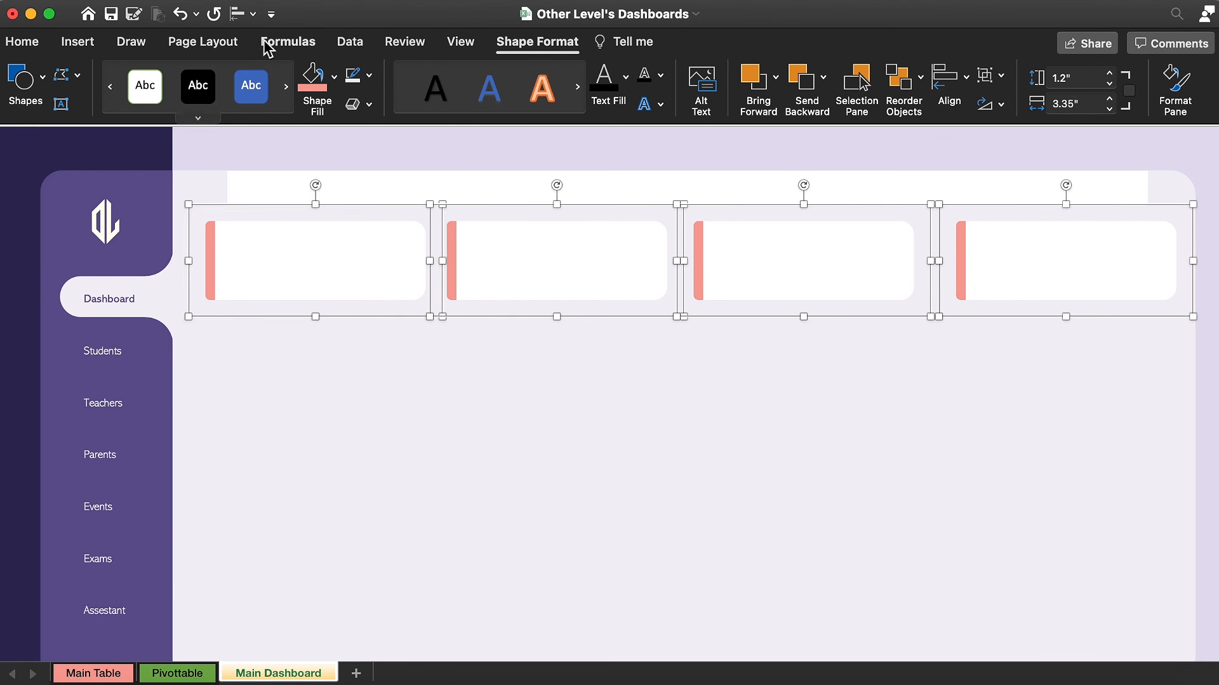
click(251, 14)
click(269, 237)
Step: Recolor the accent strips of the second, third and fourth cards to dark purple, gold and green
shift+click(462, 261)
click(463, 261)
click(333, 77)
click(363, 361)
click(710, 249)
click(343, 311)
click(961, 241)
click(333, 77)
click(391, 312)
click(670, 374)
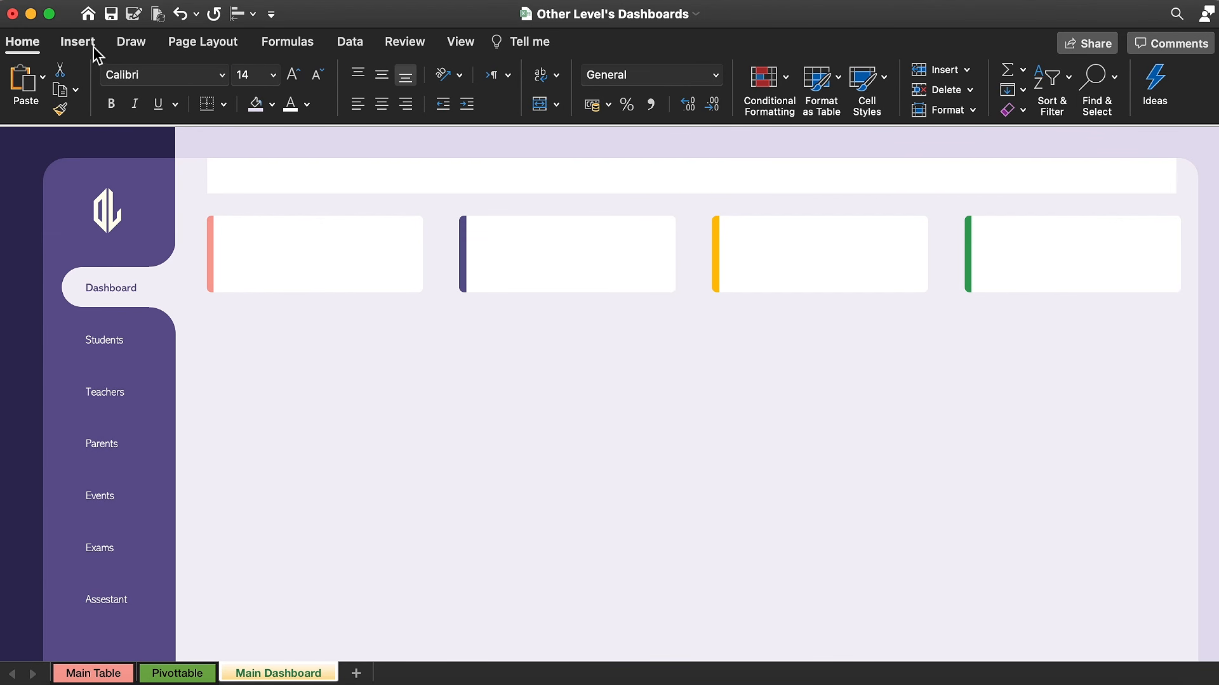
Step: Draw a rounded rectangle about 3.3" high and 7.3" wide below the first cards and fill it white
click(78, 41)
click(297, 81)
click(216, 137)
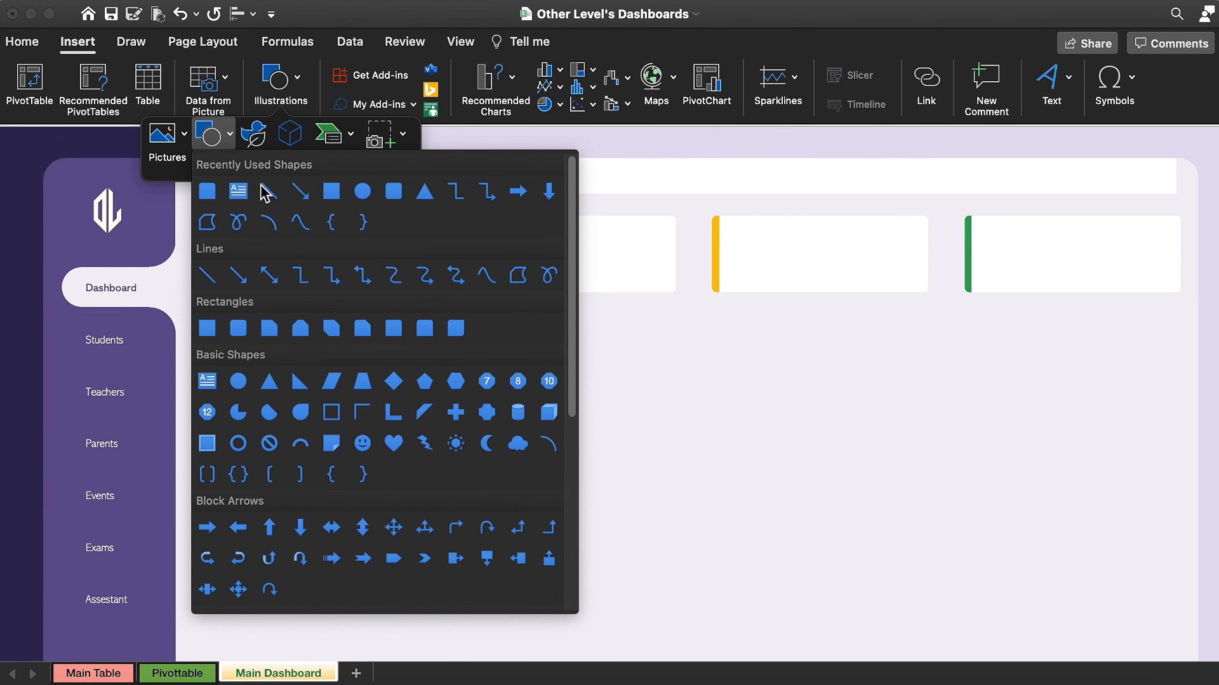
click(394, 191)
mouse_move(220, 326)
mouse_down()
mouse_move(525, 508)
mouse_move(702, 544)
mouse_up()
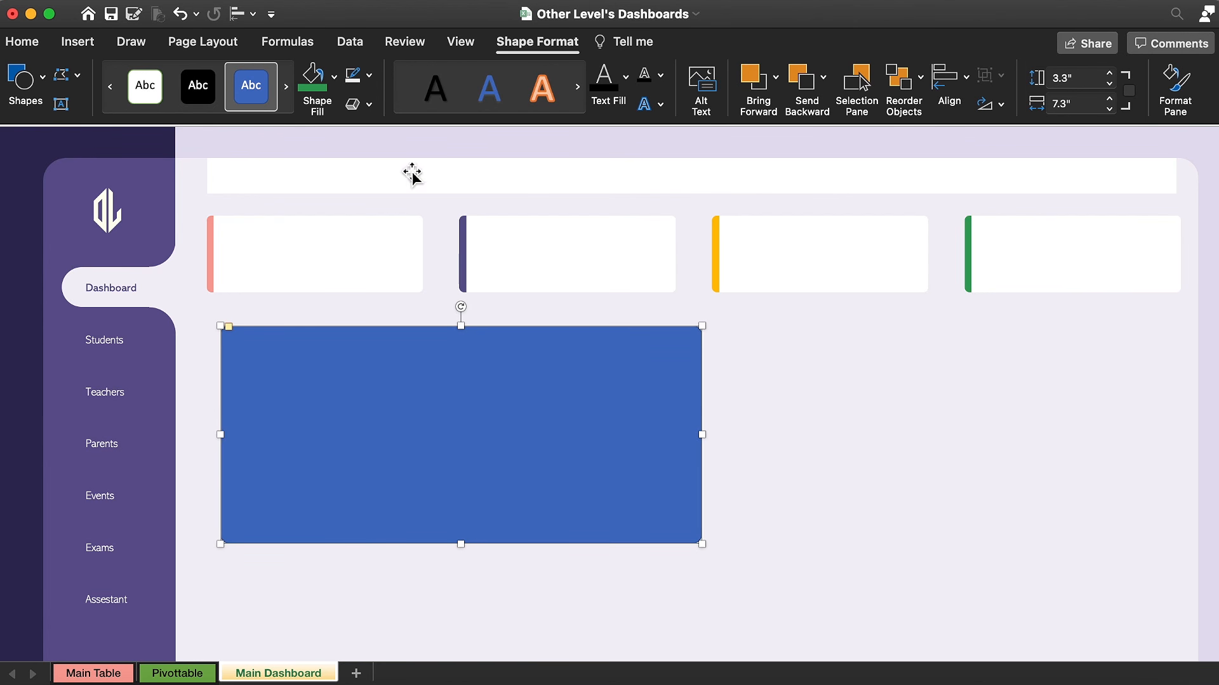
click(337, 77)
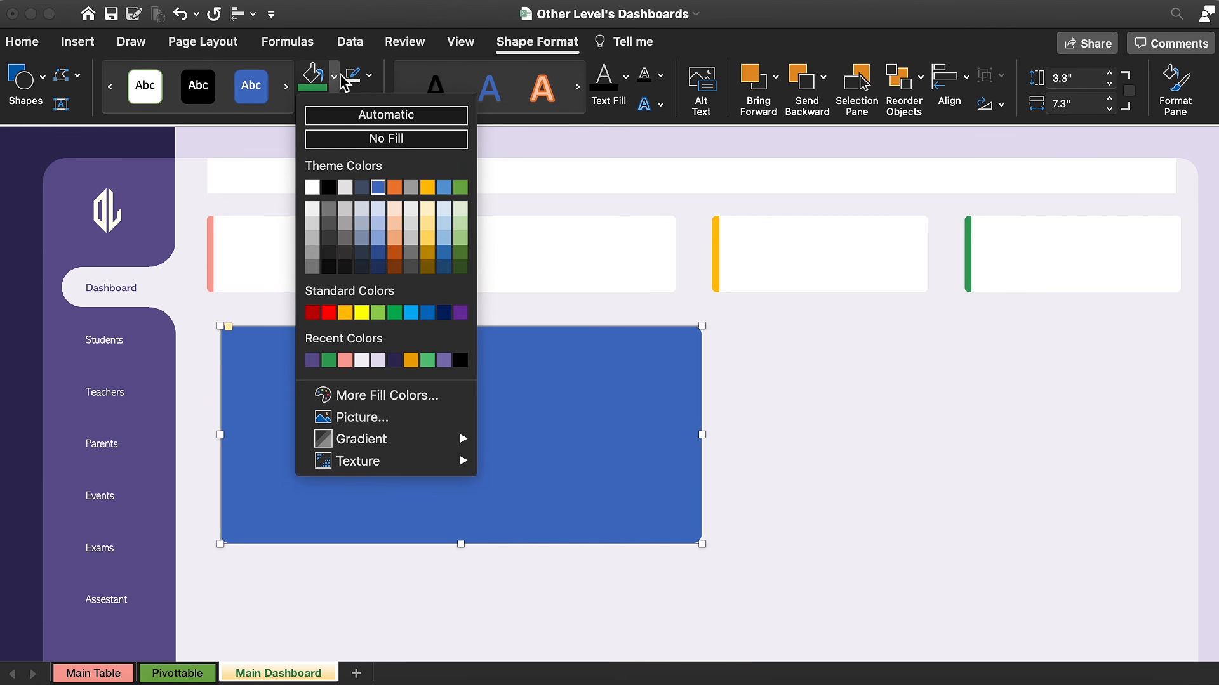
click(312, 187)
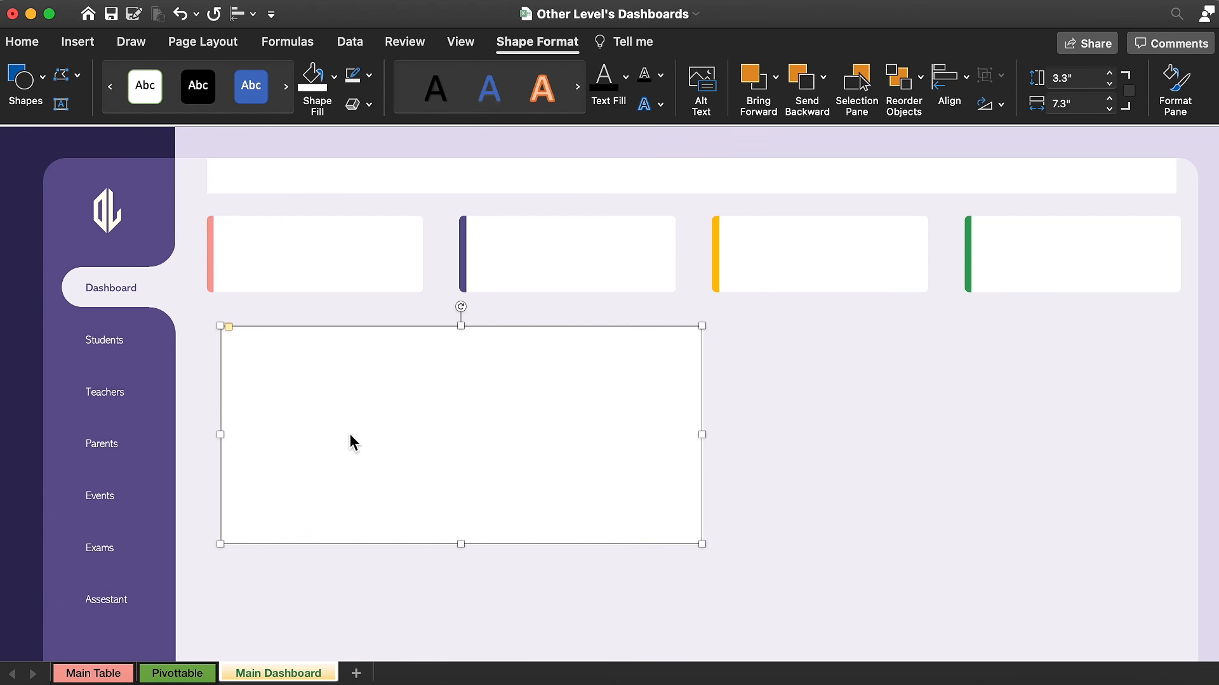
Step: Duplicate the large white panel beside the original and nudge the original into line with the cards above
drag(454, 458, 934, 395)
click(473, 398)
key(Right)
key(Right)
Step: Duplicate both large white panels into a second row directly beneath them
scroll(473, 397, down, 4)
shift+click(794, 318)
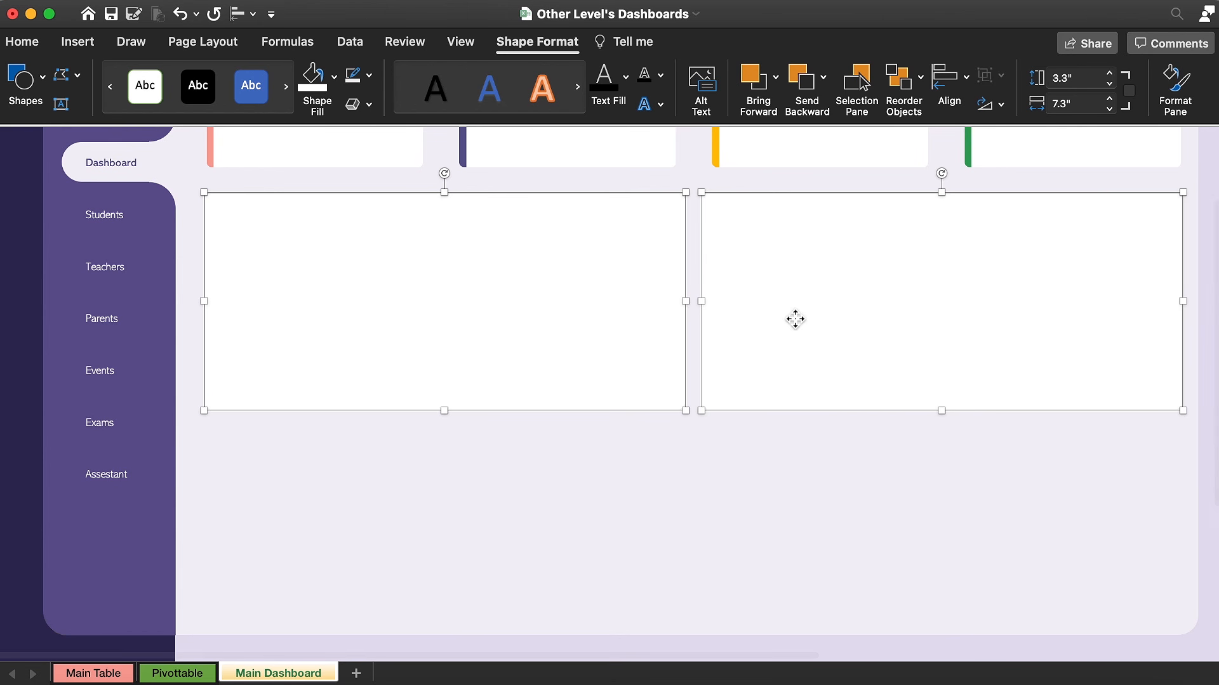
drag(552, 305, 561, 527)
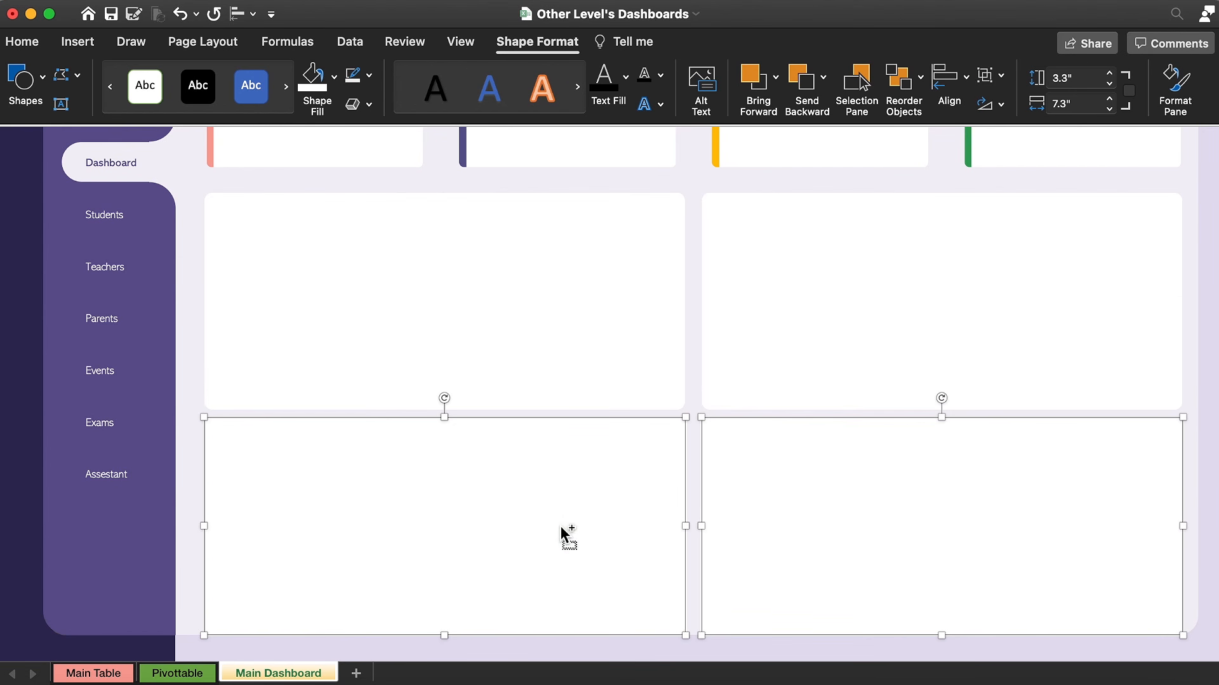
Step: Reduce the height of the two lower white panels to 3.2"
click(1108, 83)
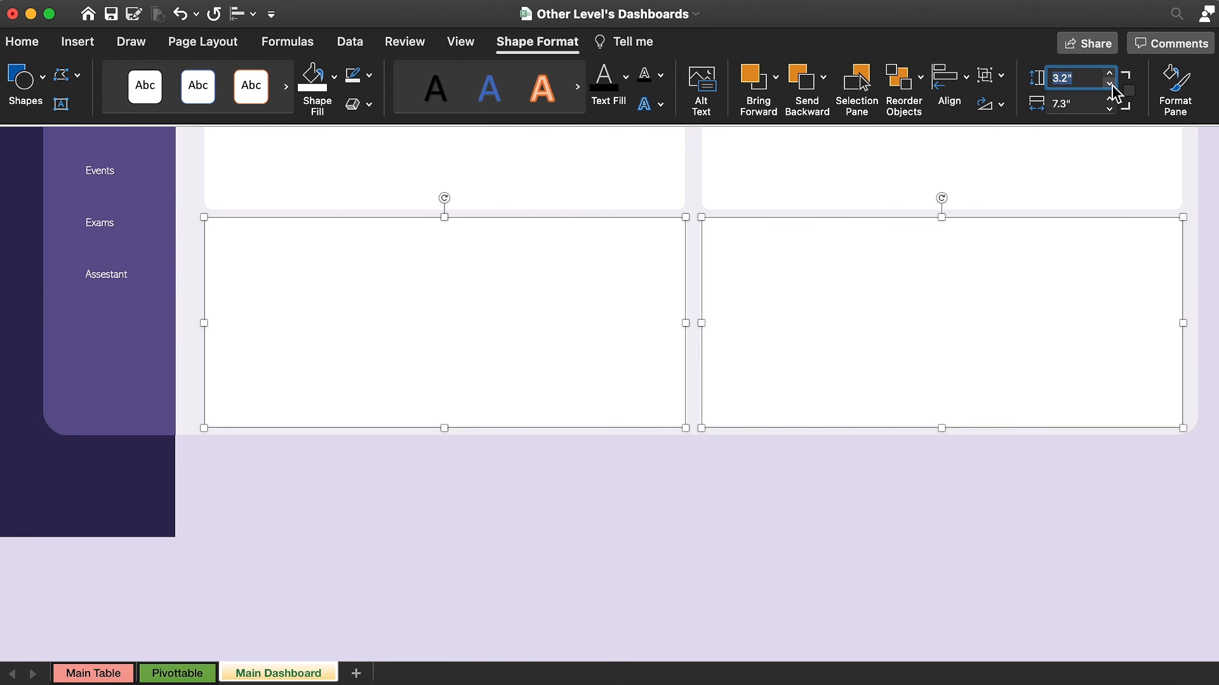
scroll(601, 324, up, 10)
key(Escape)
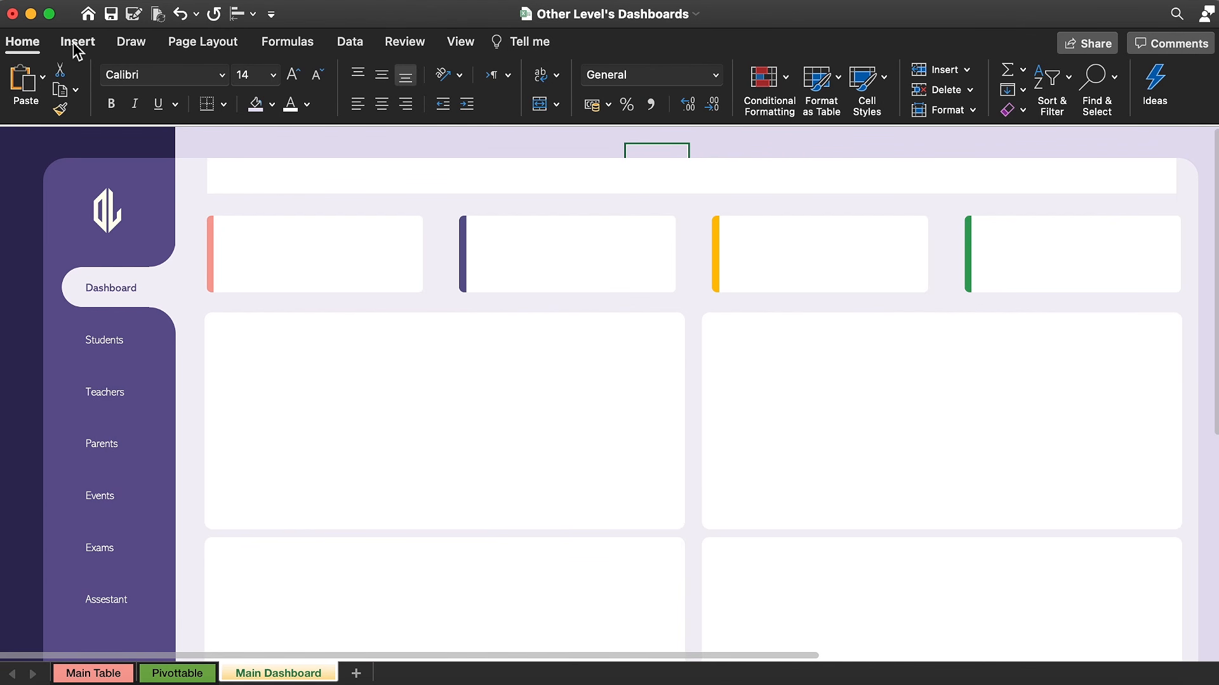
Step: Add a text box in the white header bar reading "Welcome to Other Level's Smart School"
click(78, 43)
click(255, 83)
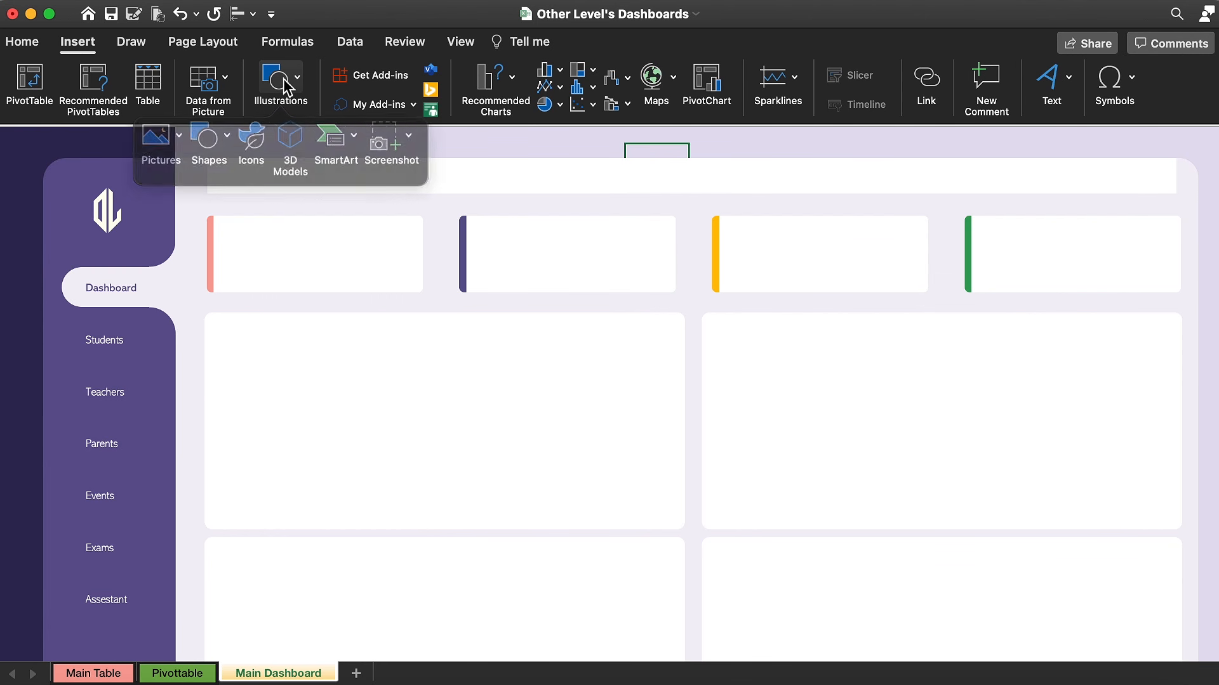
click(230, 136)
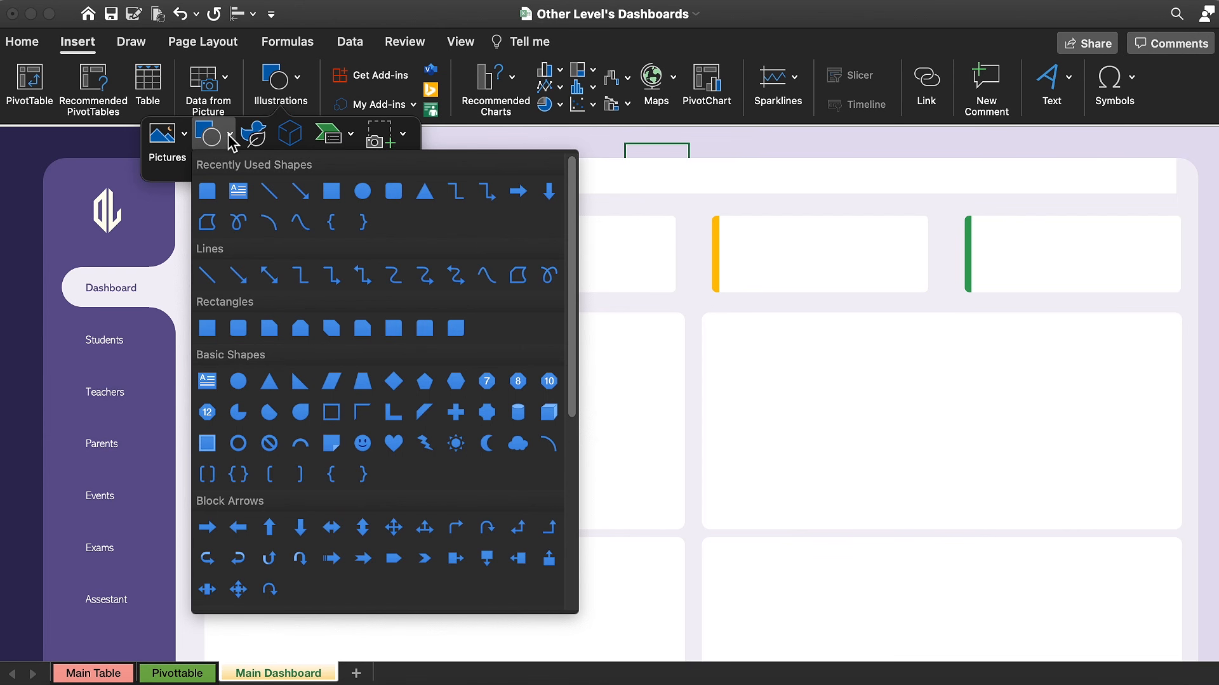
click(239, 189)
drag(231, 166, 488, 193)
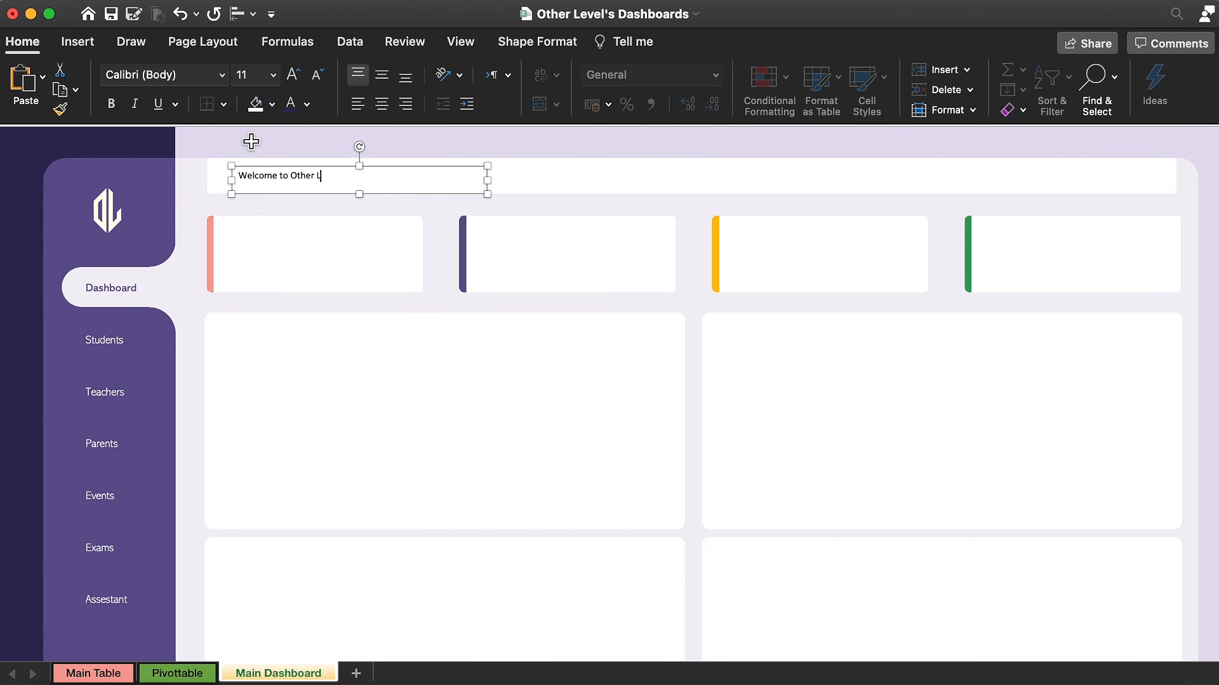
Step: Format the welcome text as 16-point Abadi in dark purple, centred vertically, and place it at the start of the header bar
click(381, 75)
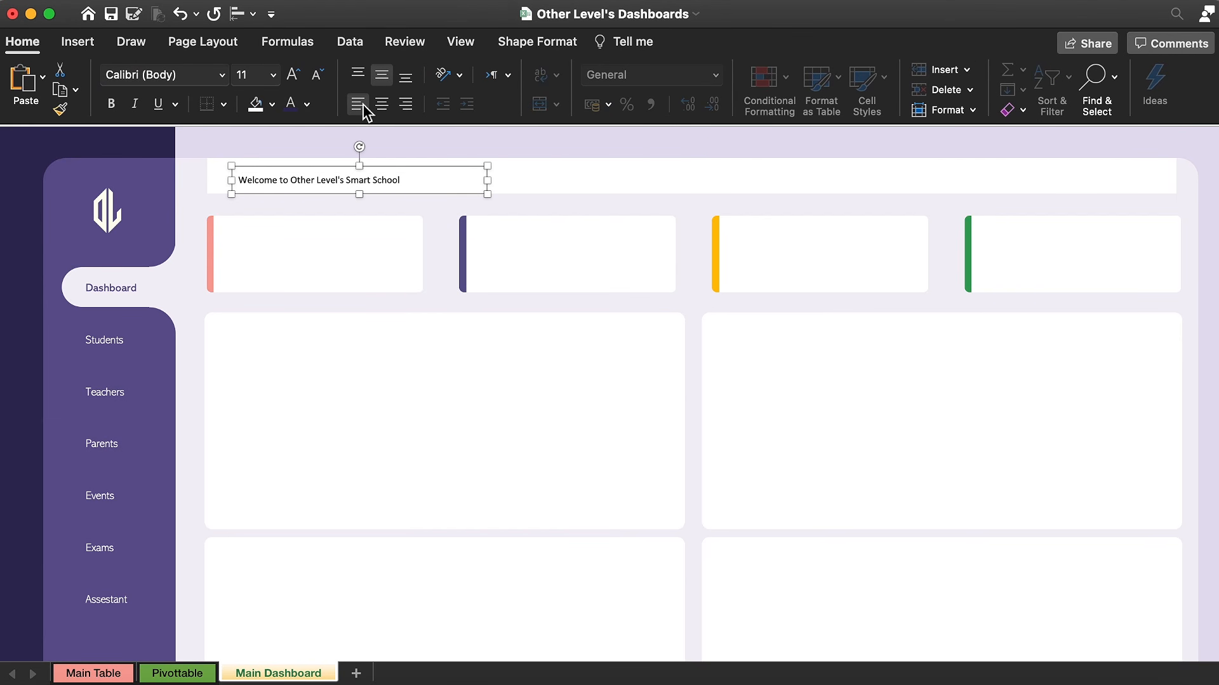
click(307, 105)
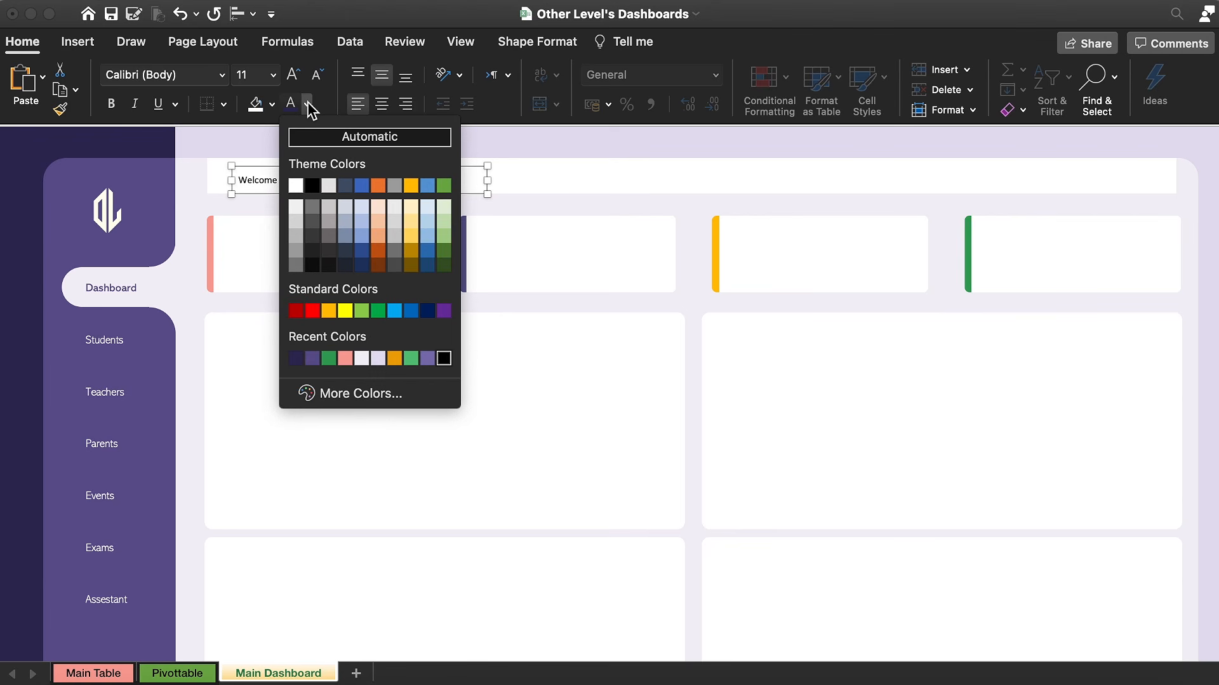
click(297, 359)
click(273, 76)
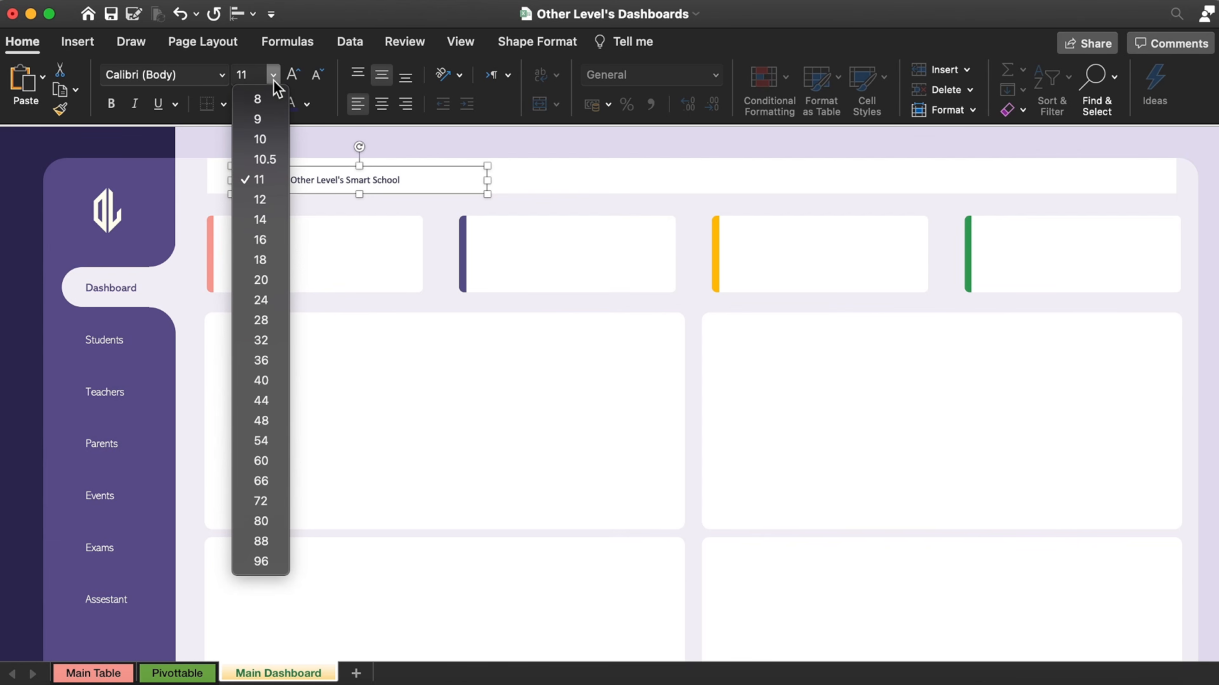
click(260, 240)
click(222, 75)
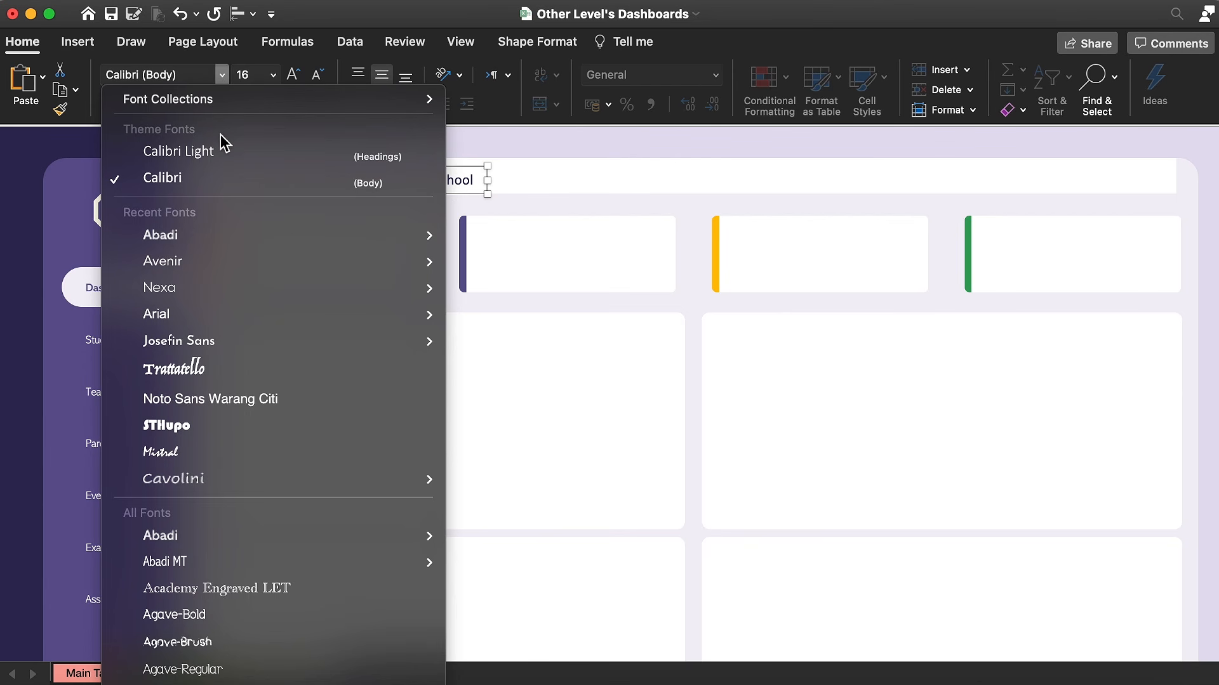
mouse_move(222, 238)
click(497, 238)
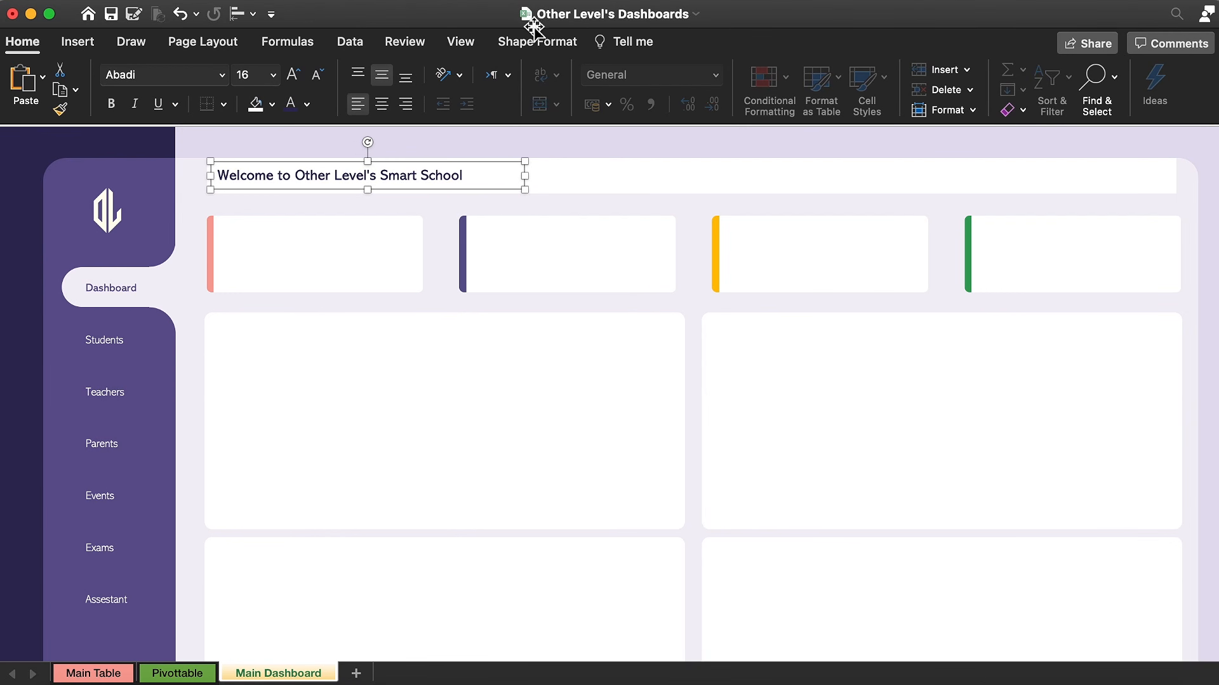
click(657, 135)
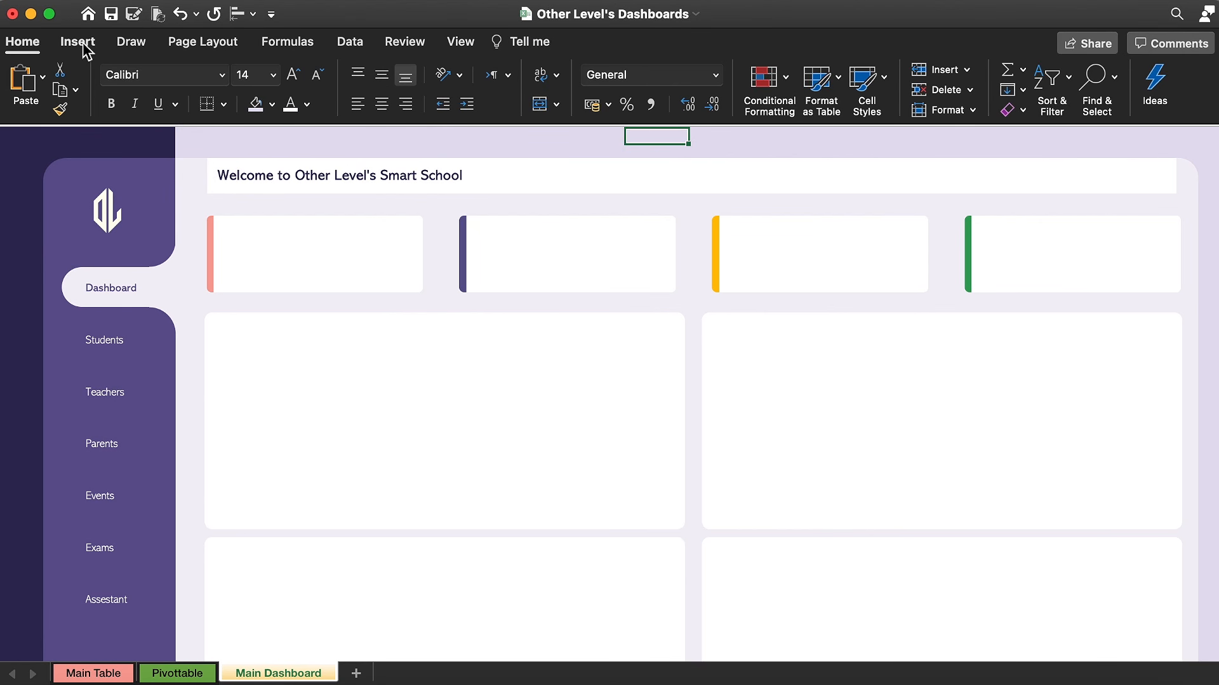
Step: Search the stock icons for "School" and select the solid school building, teacher-at-board and student icons
click(77, 41)
click(277, 88)
click(253, 137)
click(1006, 236)
text(school)
click(1007, 255)
scroll(1079, 444, down, 2)
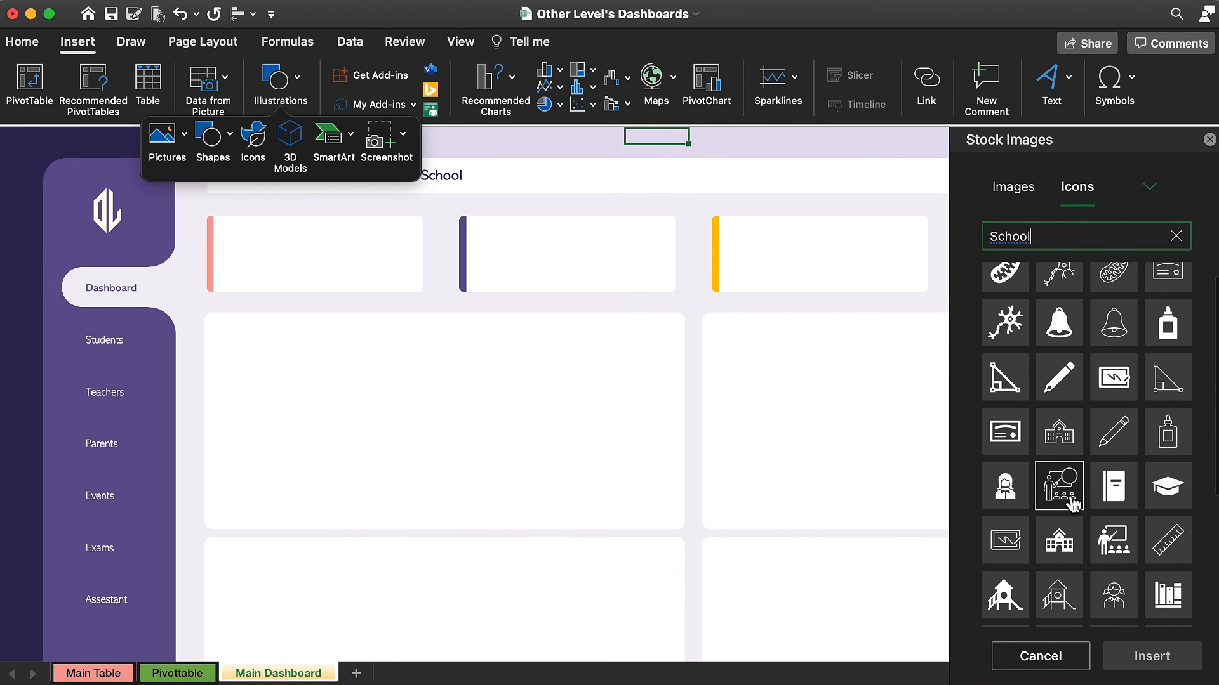
click(1059, 540)
click(1113, 540)
scroll(1091, 508, down, 5)
click(1057, 597)
Step: Search the stock icons for "Parents", add the solid family of four, and insert all four selected icons
double_click(1088, 235)
text(parents)
click(1008, 254)
click(1005, 343)
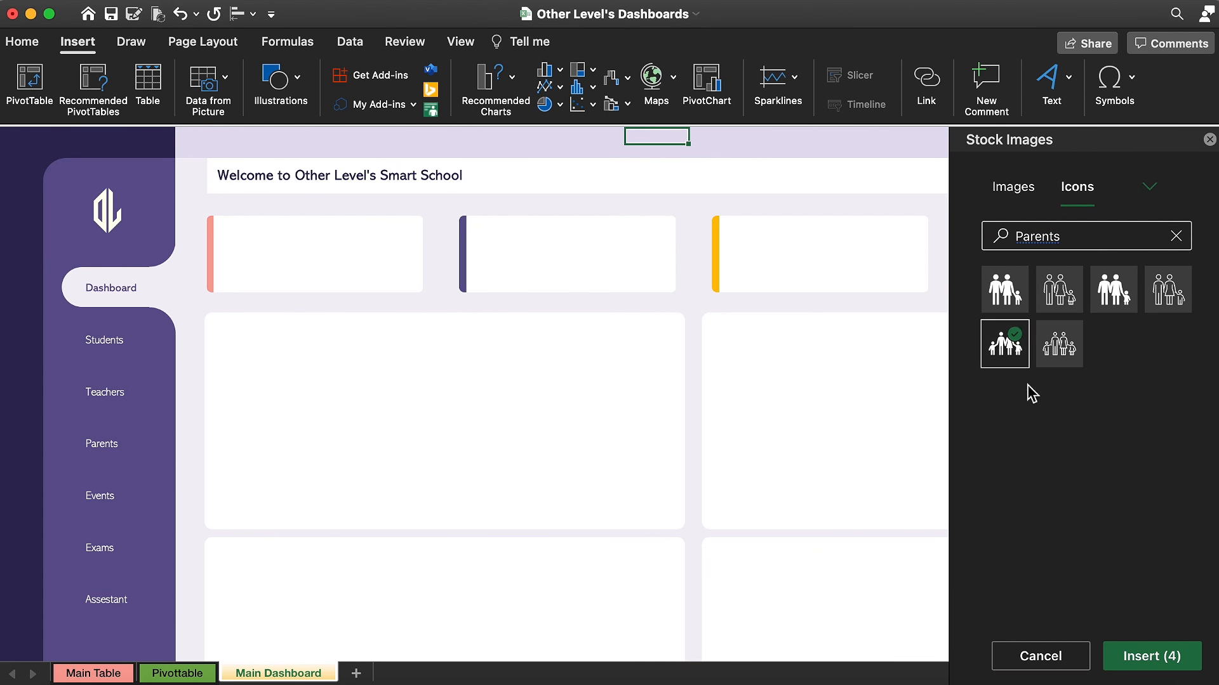
click(1152, 656)
Step: Place the school, teacher, student and family icons on the first to fourth cards, each beside its accent strip
drag(671, 180, 375, 282)
drag(430, 259, 754, 259)
click(471, 375)
drag(380, 284, 482, 257)
drag(374, 282, 254, 260)
scroll(622, 345, right, 5)
drag(155, 273, 810, 254)
scroll(444, 381, left, 2)
key(super+a)
Step: Fill the four card icons with their strips' colors: pink school, dark purple teacher, gold student and green family
click(103, 257)
click(346, 76)
click(373, 360)
click(348, 258)
click(346, 76)
click(357, 360)
click(610, 254)
click(346, 76)
click(357, 313)
click(863, 257)
click(346, 77)
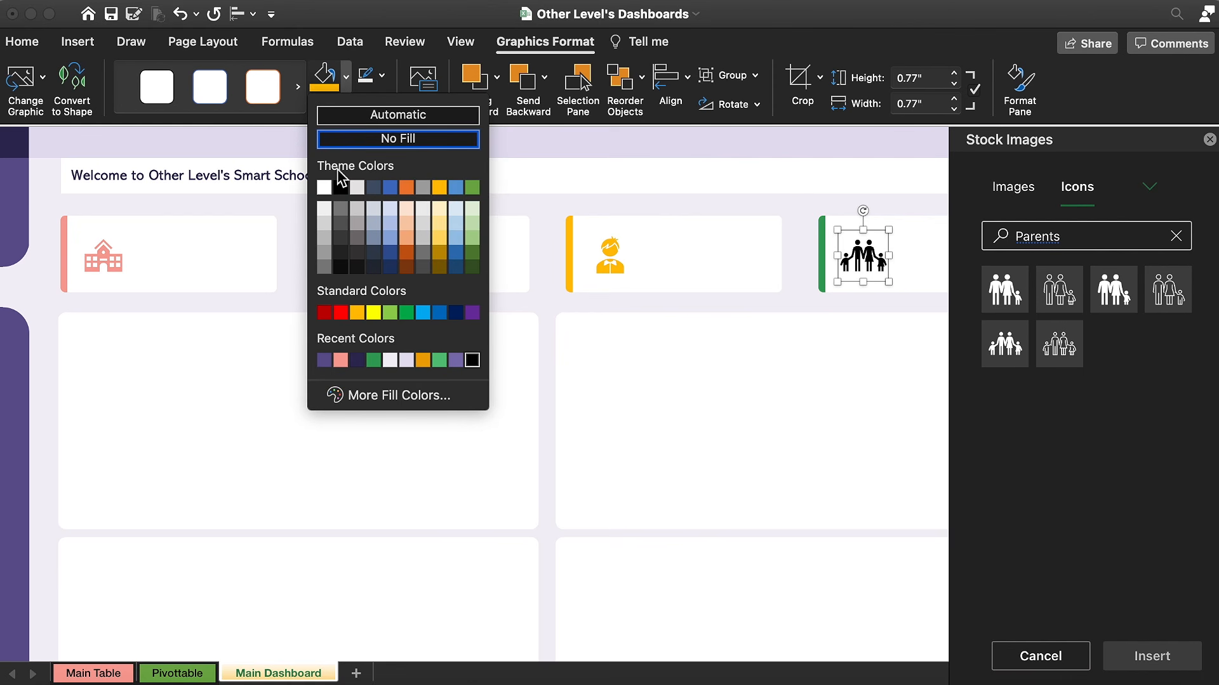
click(373, 360)
Step: Copy the welcome text as "School Year 2021 -2022" at the header's far end, and as bold panel titles "Calendar Attendance", "Educational Stage" and "Activities & Events"
scroll(444, 381, left, 2)
click(317, 175)
drag(318, 167, 999, 184)
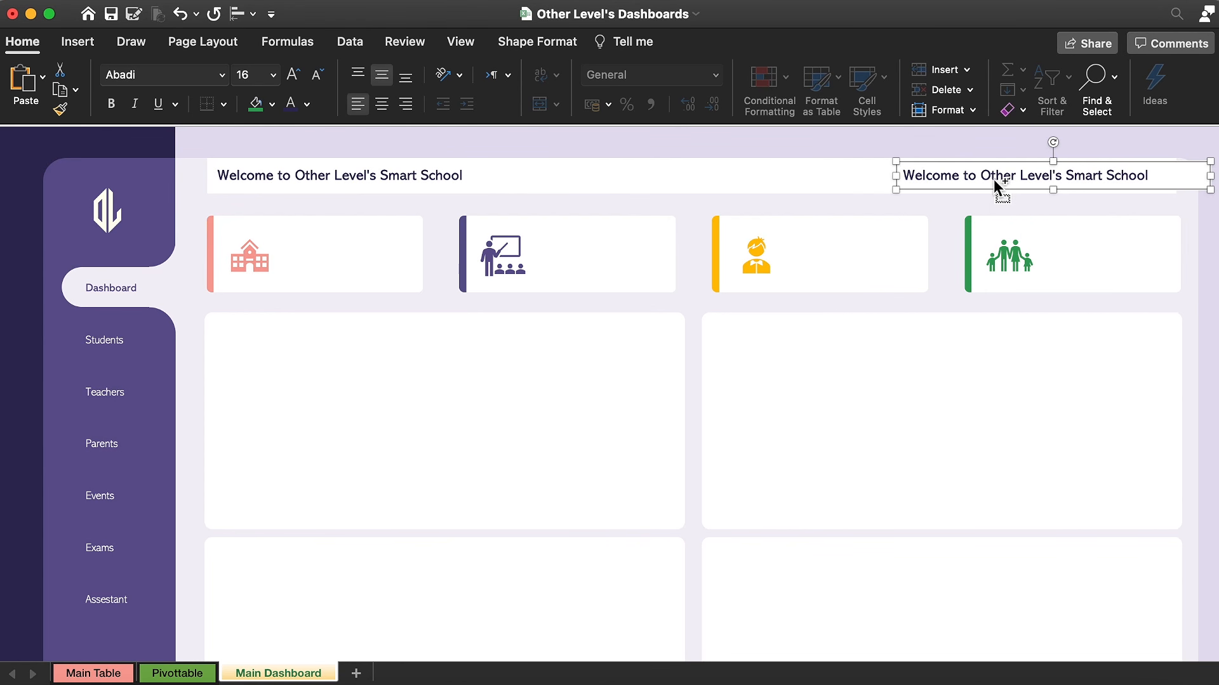
triple_click(990, 175)
text(School Year 2021 -2022)
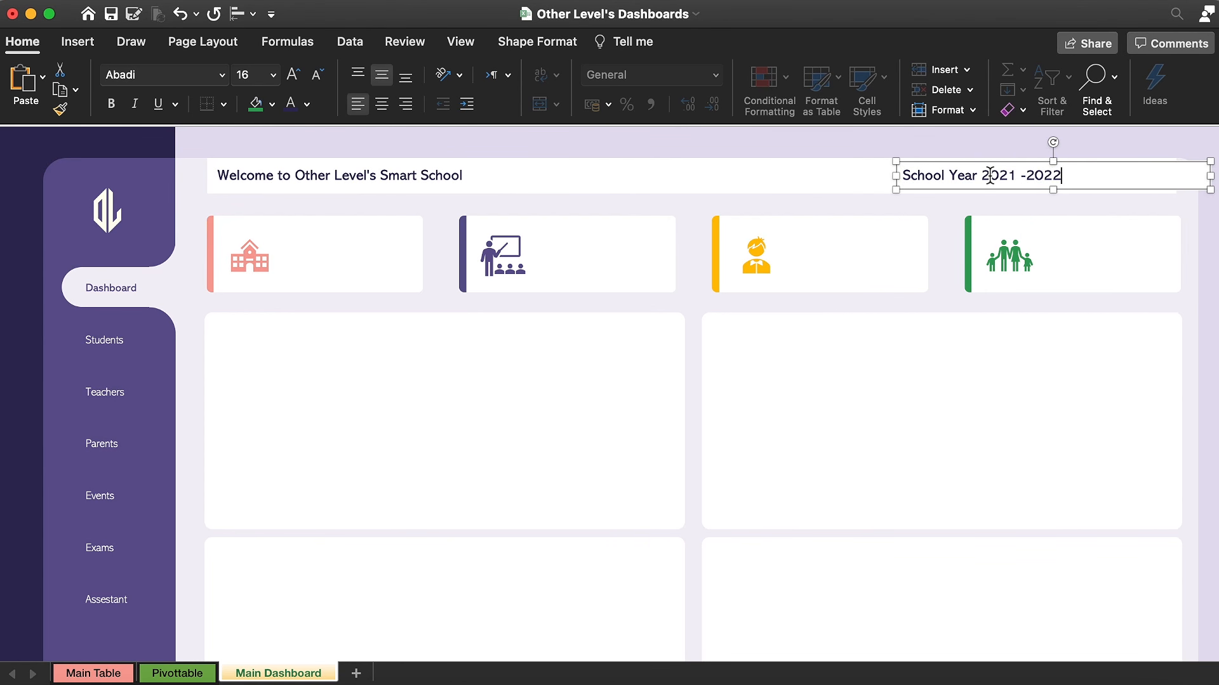
drag(971, 190, 289, 343)
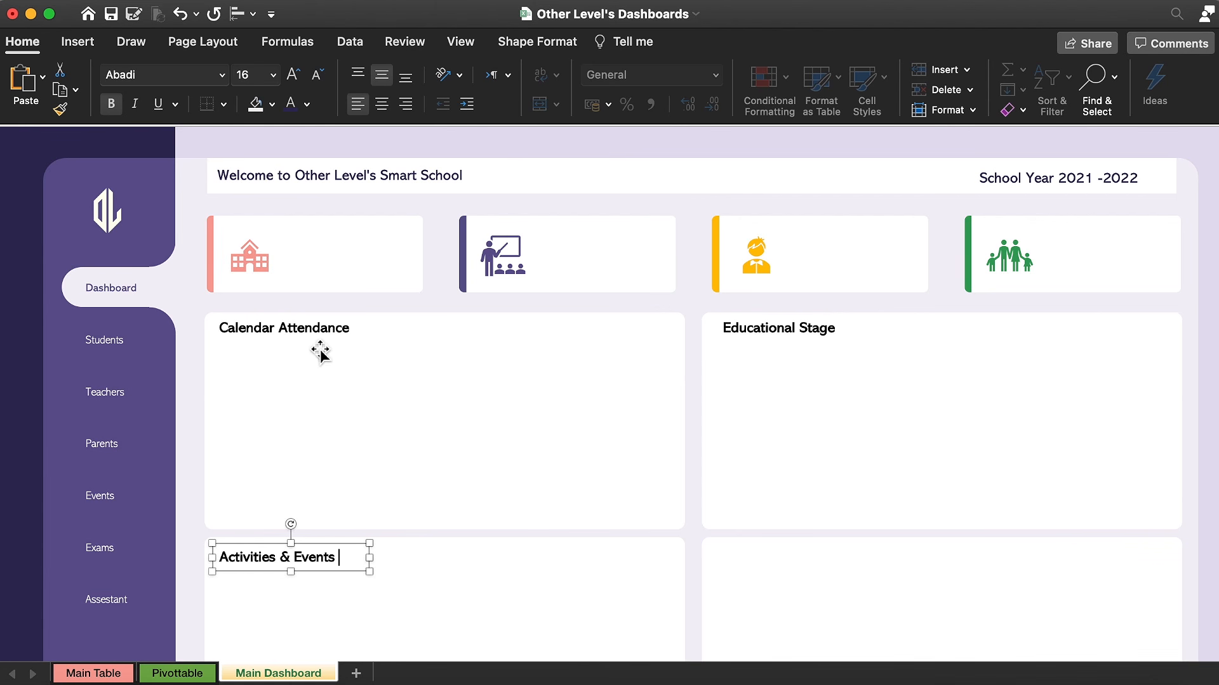
Step: Duplicate the Calendar Attendance title onto the first card and format the copy in grey Abadi Extra Light
click(315, 330)
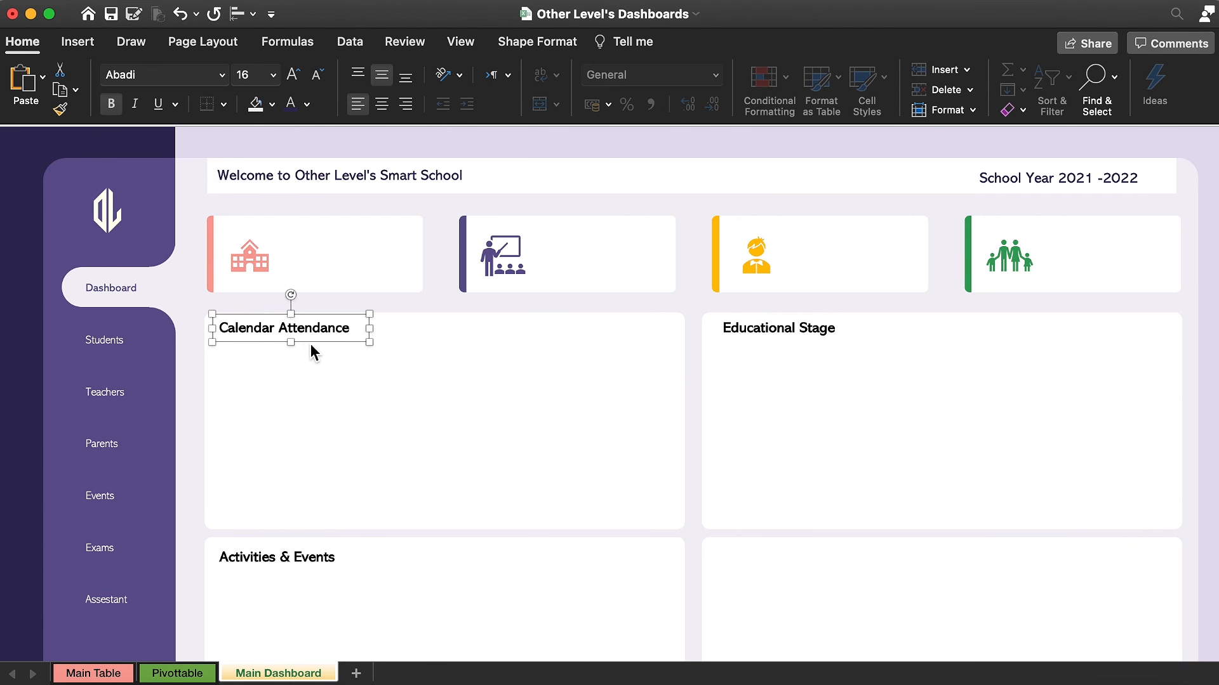
key(super+d)
drag(329, 357, 384, 255)
click(308, 105)
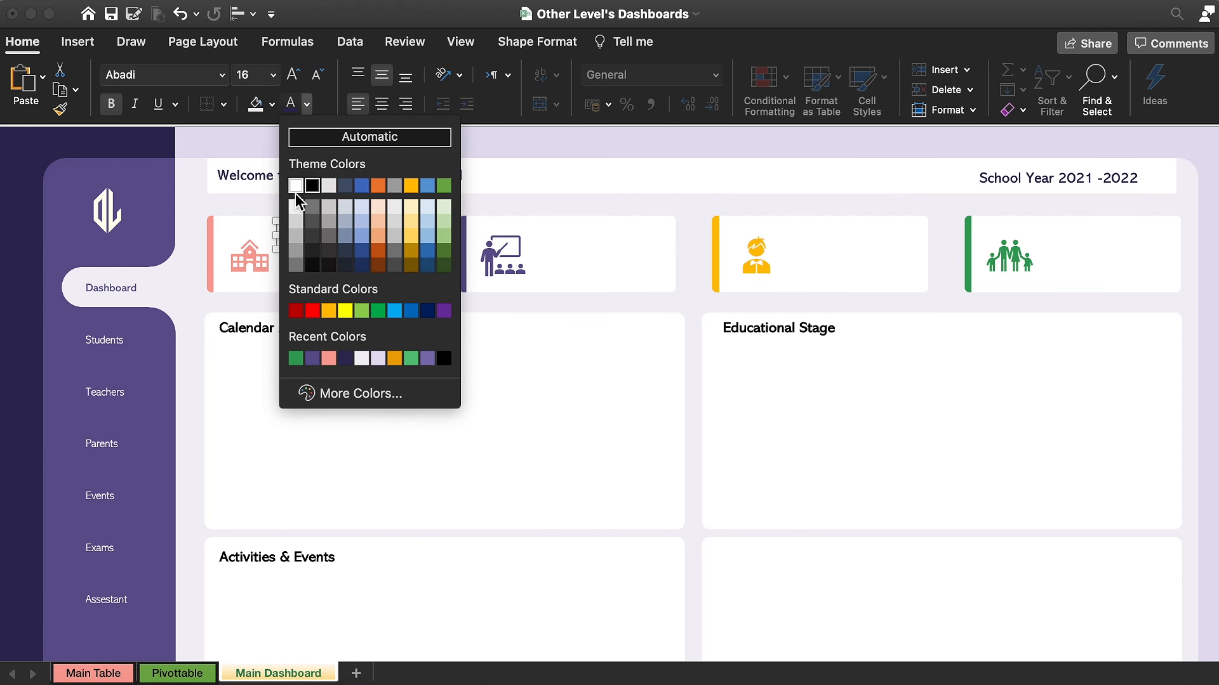
click(296, 265)
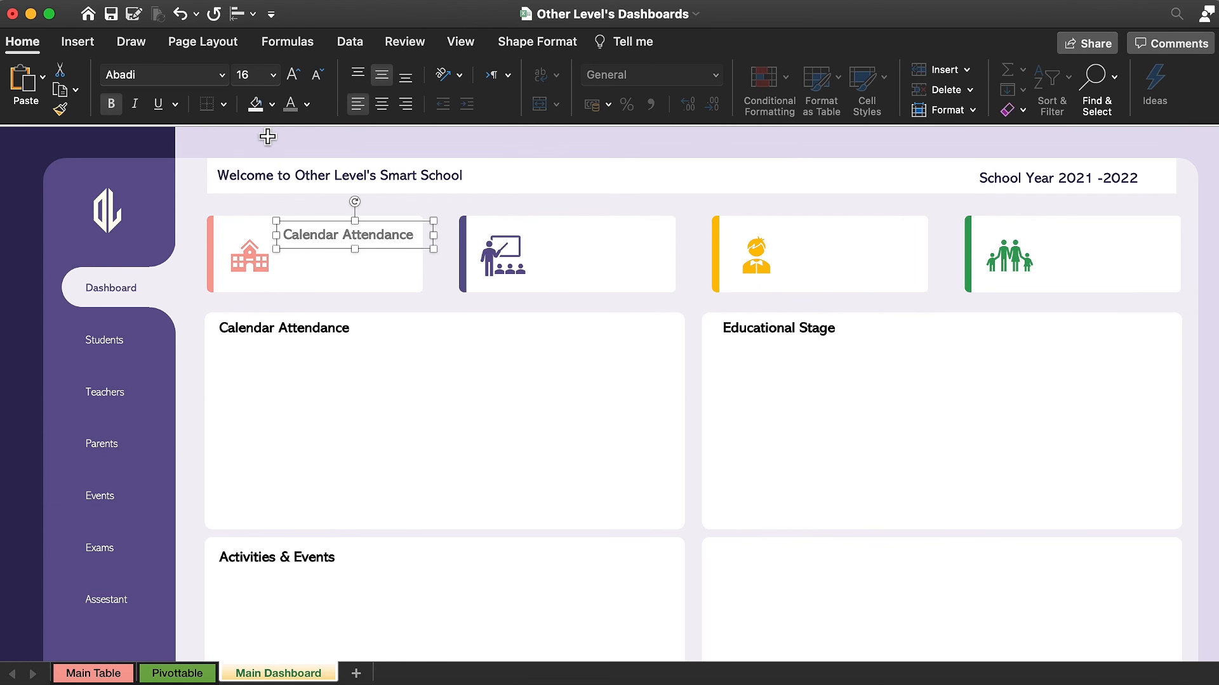
click(223, 79)
mouse_move(237, 239)
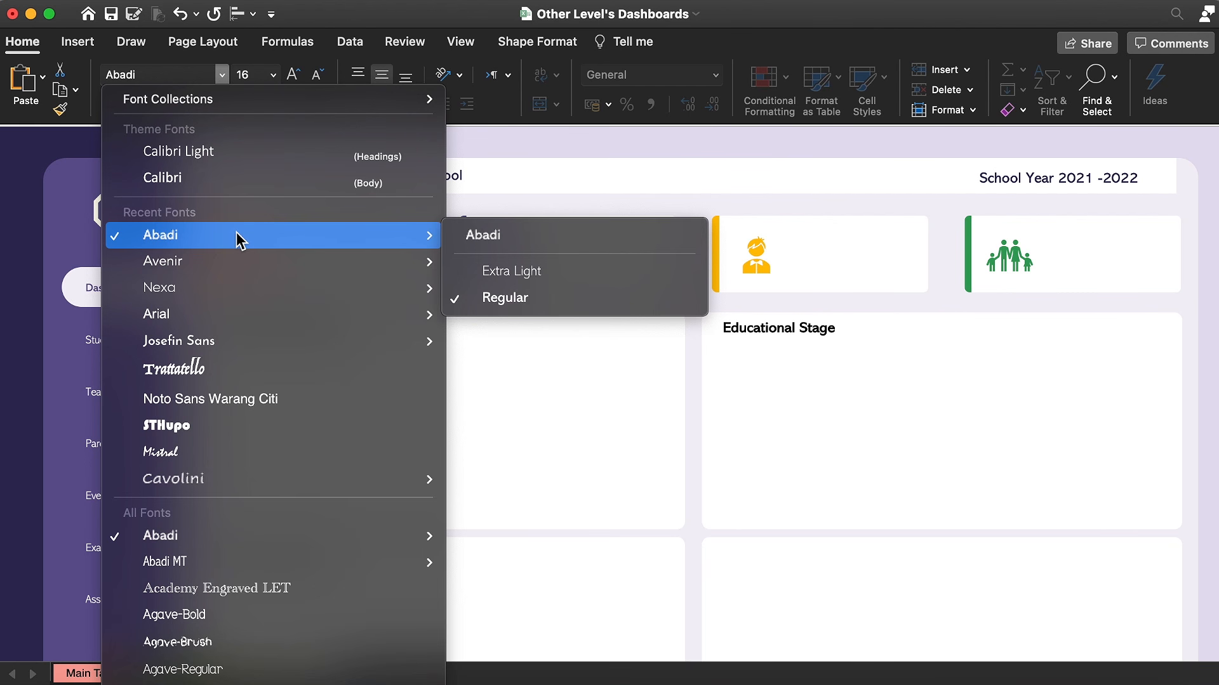
click(516, 273)
Step: Set the card label to size 14 reading "Schools", and create matching "Teacher", "Students" and "Parents" labels on the other cards
drag(439, 241, 404, 227)
click(317, 75)
key(super+a)
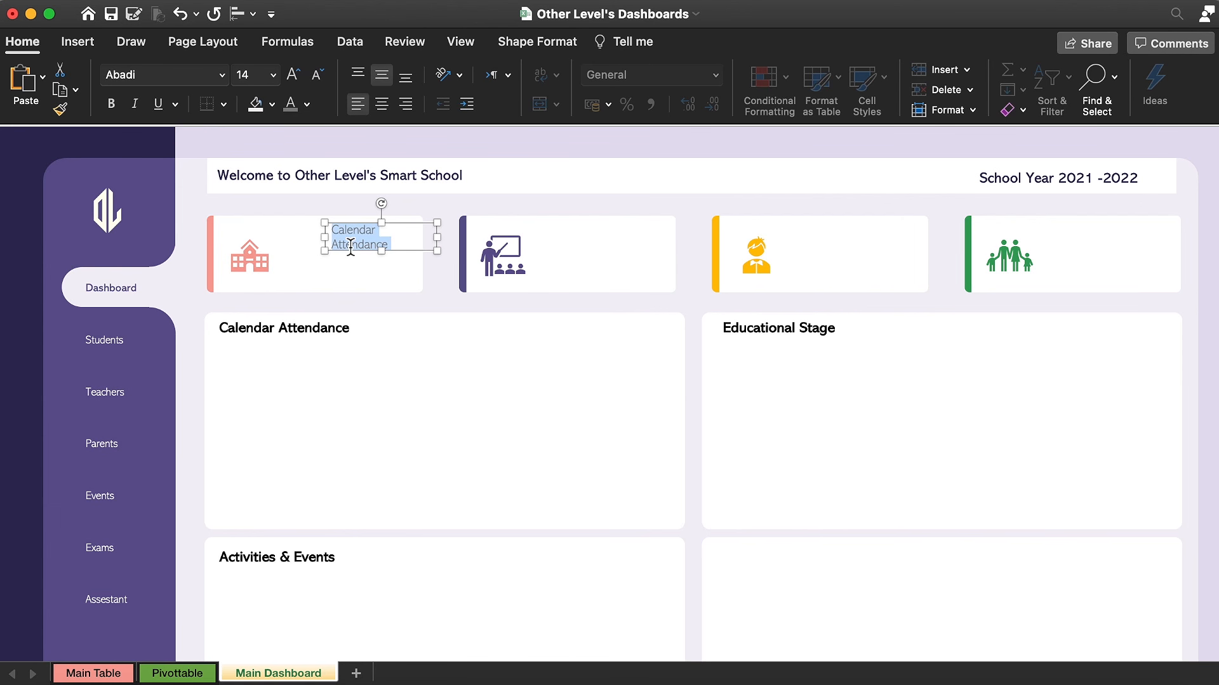
text(S)
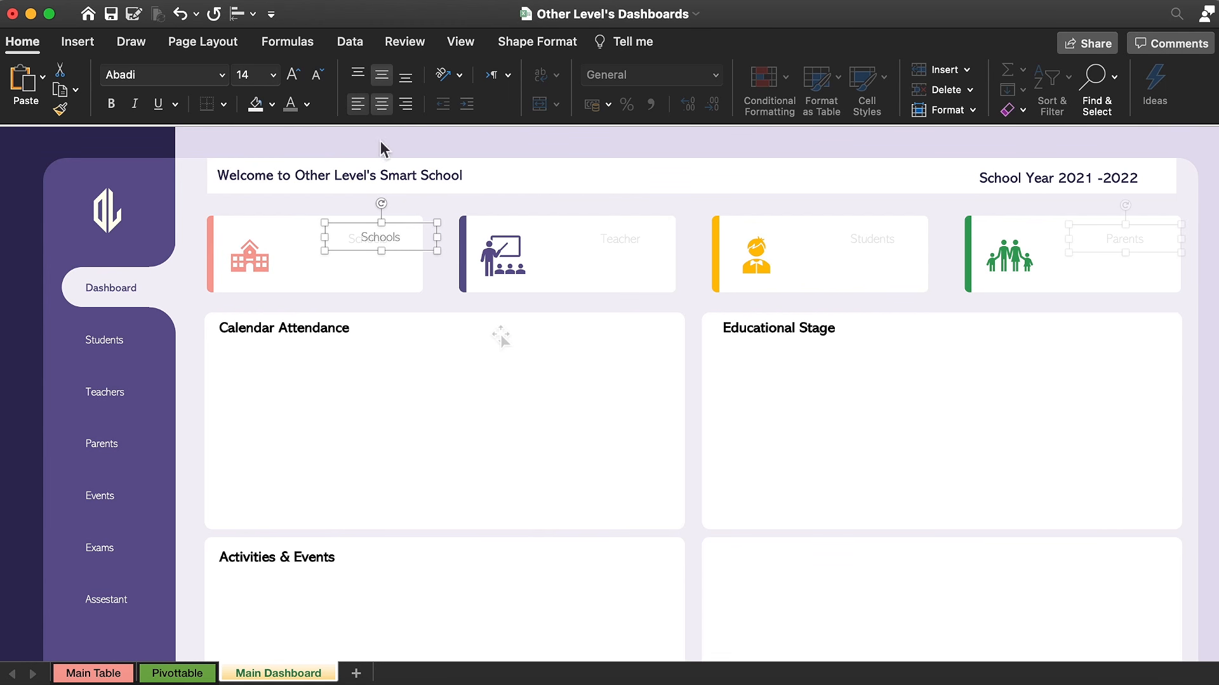
Step: Draw a vertical divider line about 0.56" high beside the school icon, outline it light grey, and repeat it on the other three cards
click(77, 42)
click(305, 84)
click(227, 148)
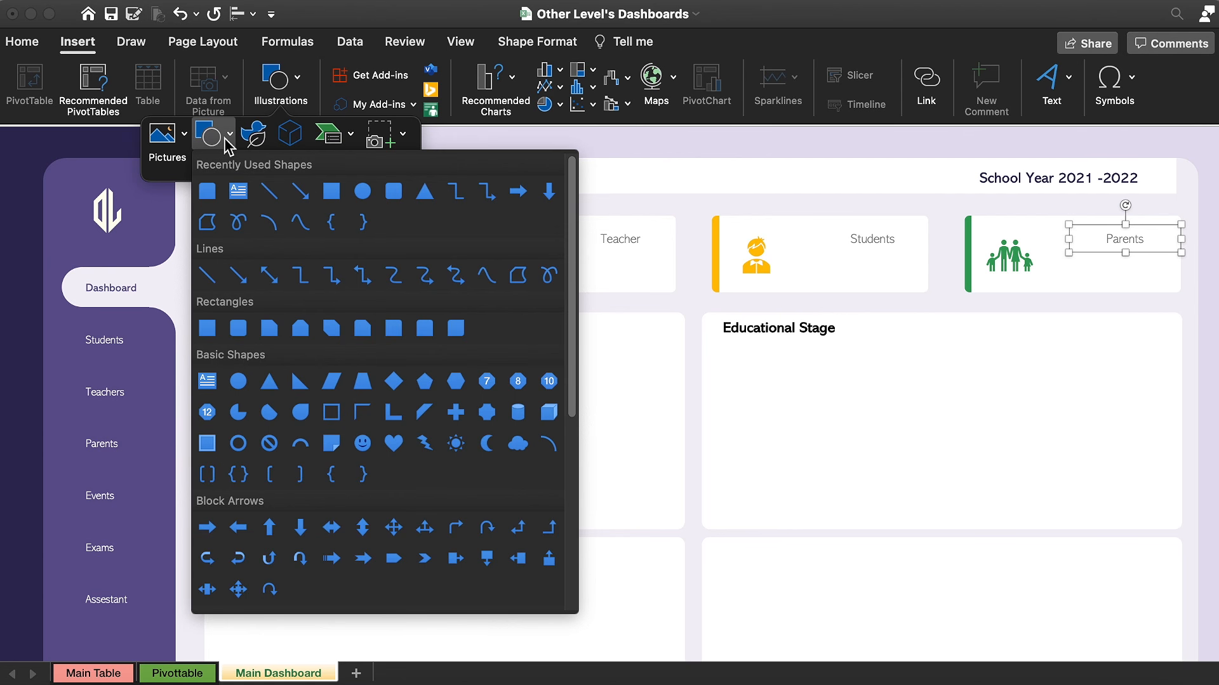
click(269, 187)
drag(313, 238, 314, 276)
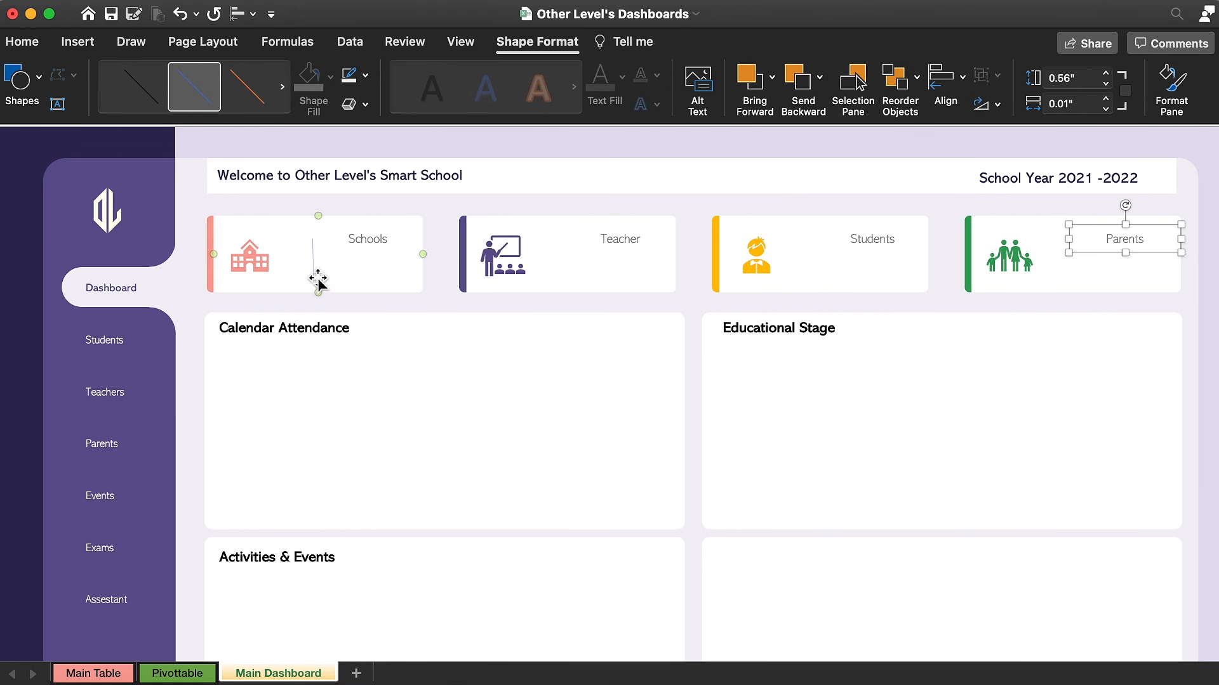
click(369, 77)
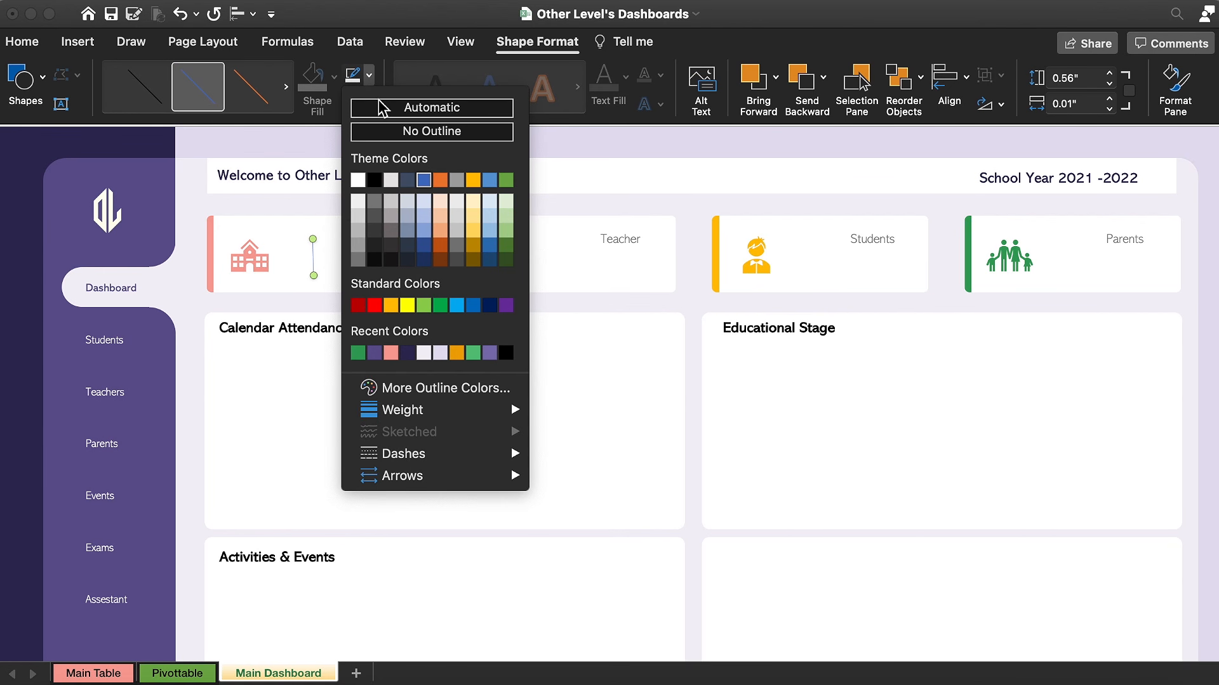
click(357, 230)
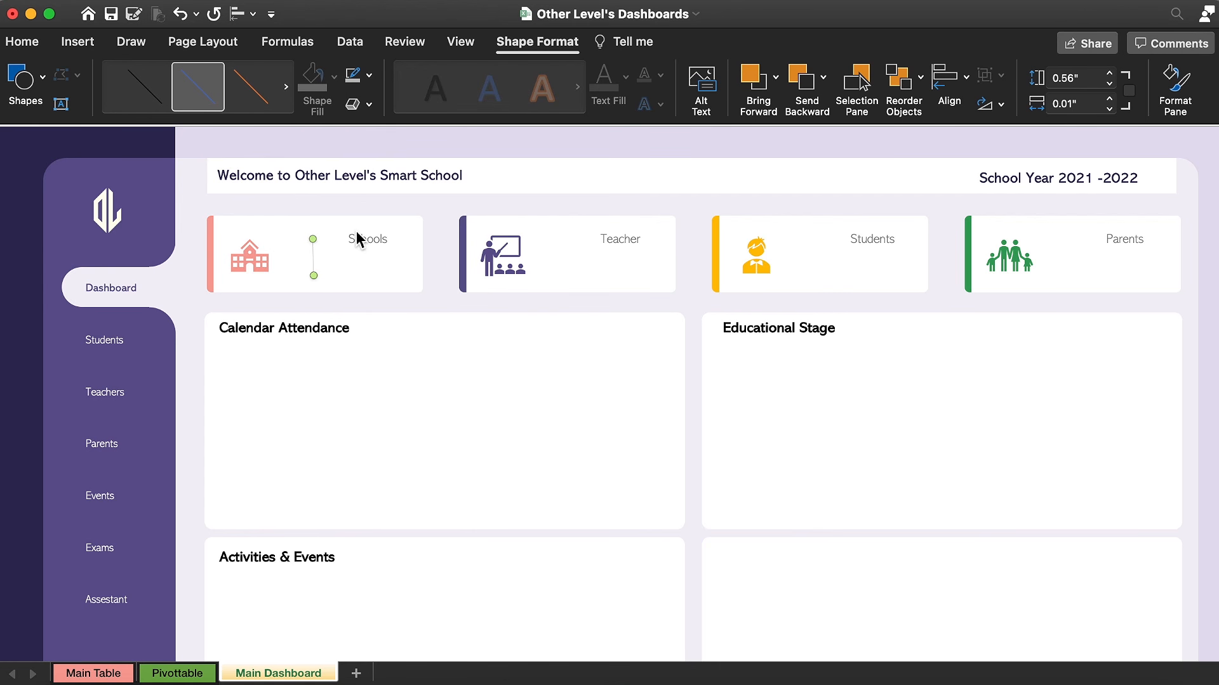
click(1106, 108)
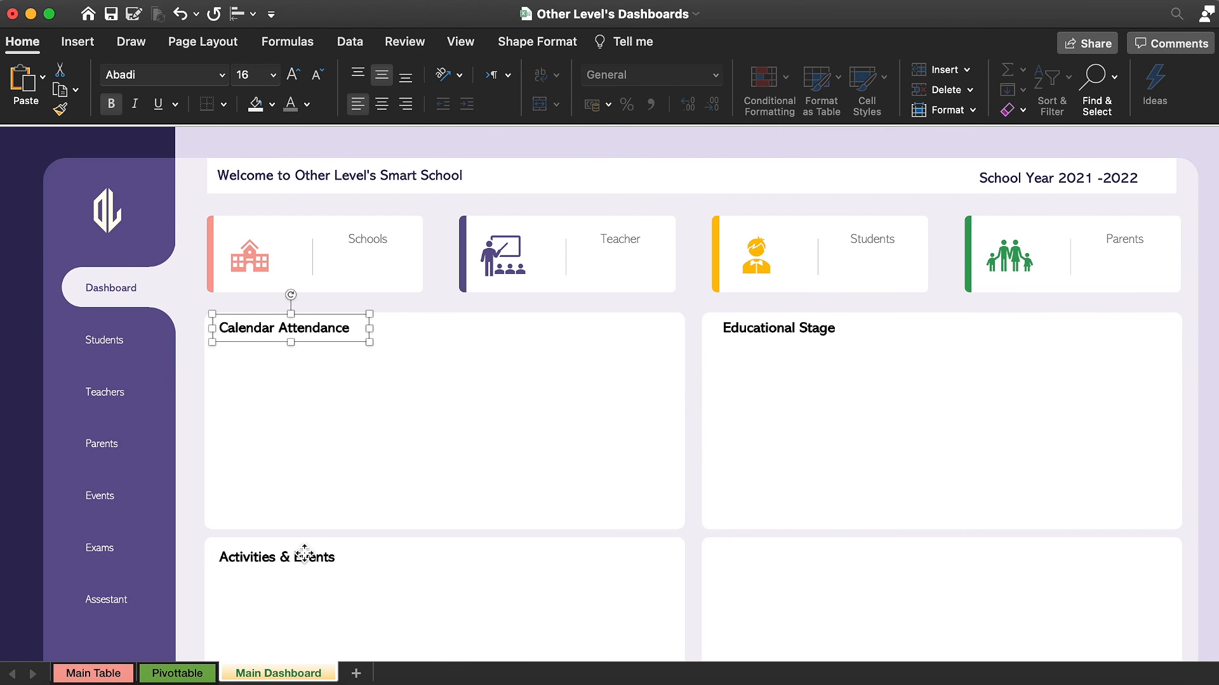
Step: Set the Calendar Attendance, Activities & Events and Educational Stage titles to font size 14
shift+click(304, 554)
shift+click(768, 330)
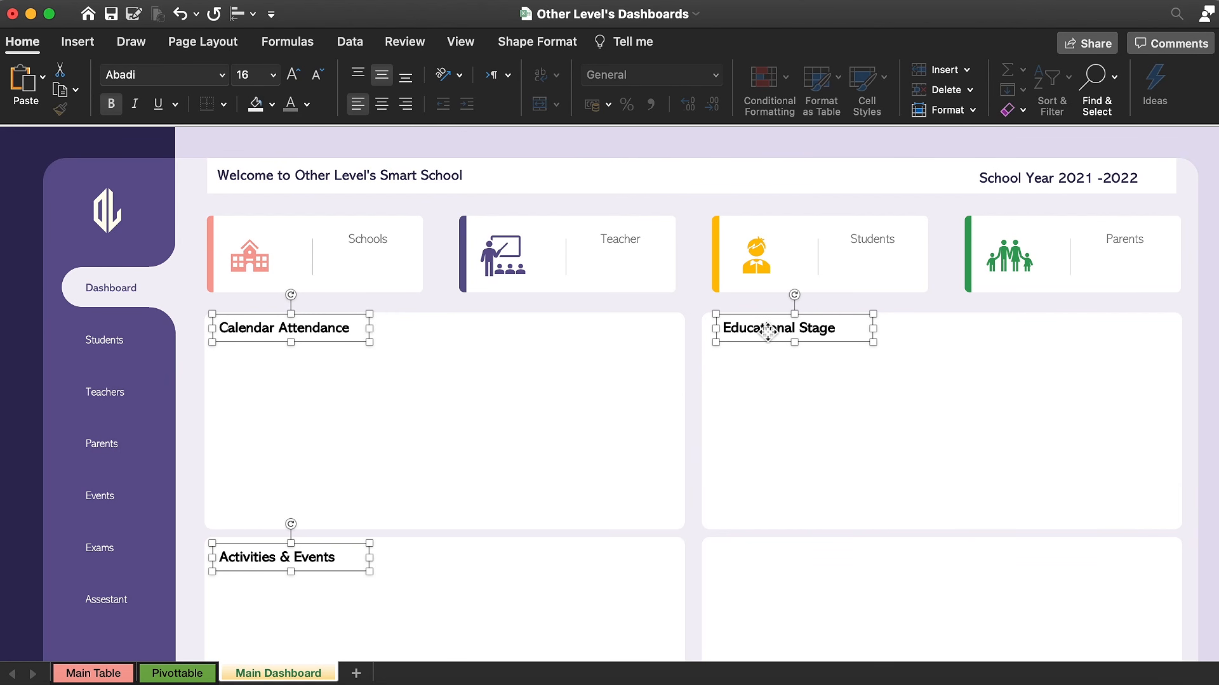
click(323, 78)
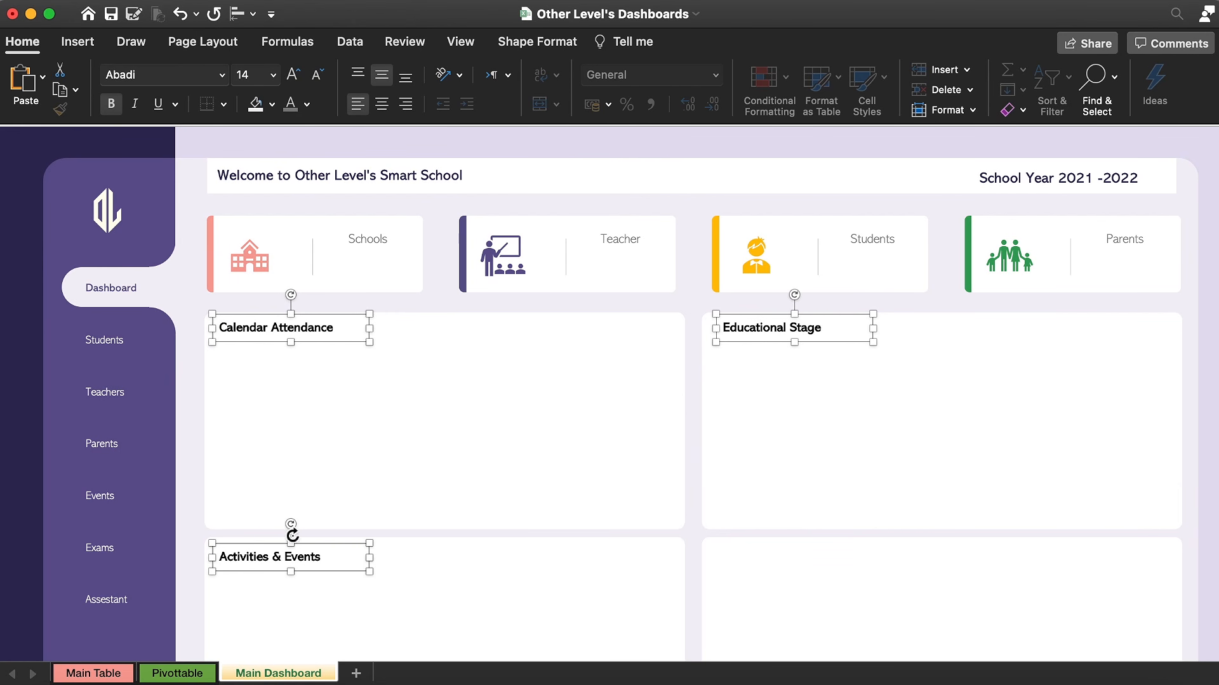
Step: Insert a PivotTable from NFTS_Database in the Main Table, placed at cell F2 of the existing Pivottable sheet
click(101, 674)
click(286, 329)
click(77, 43)
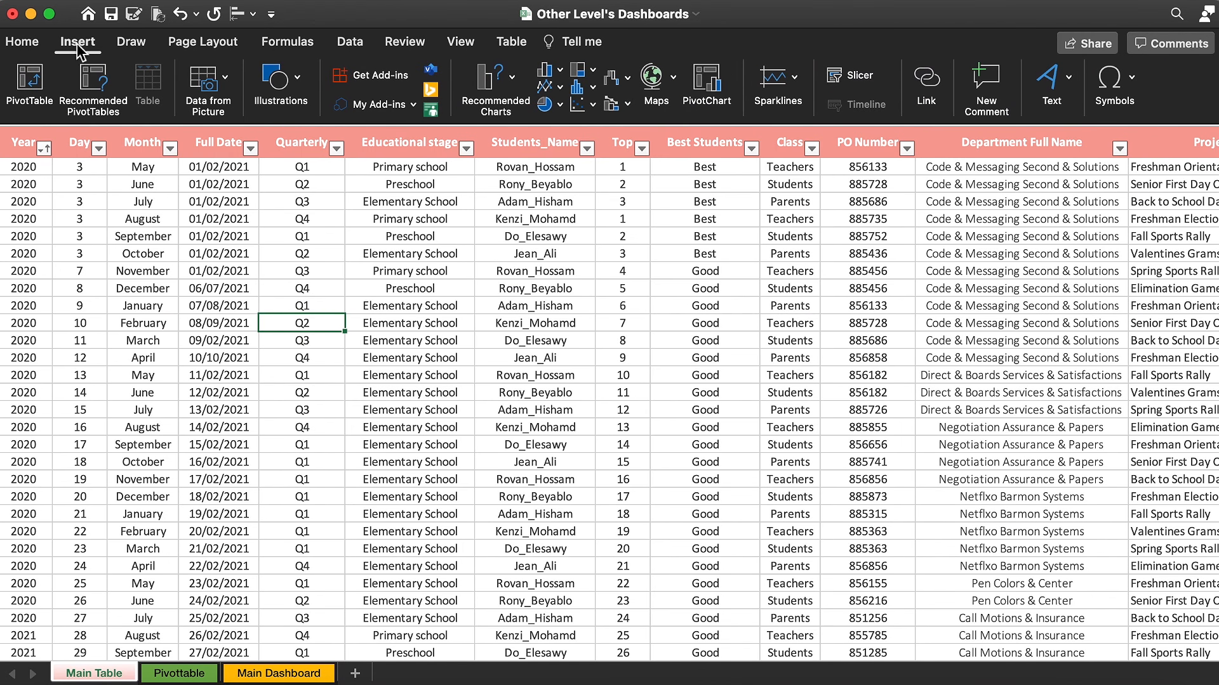
click(43, 77)
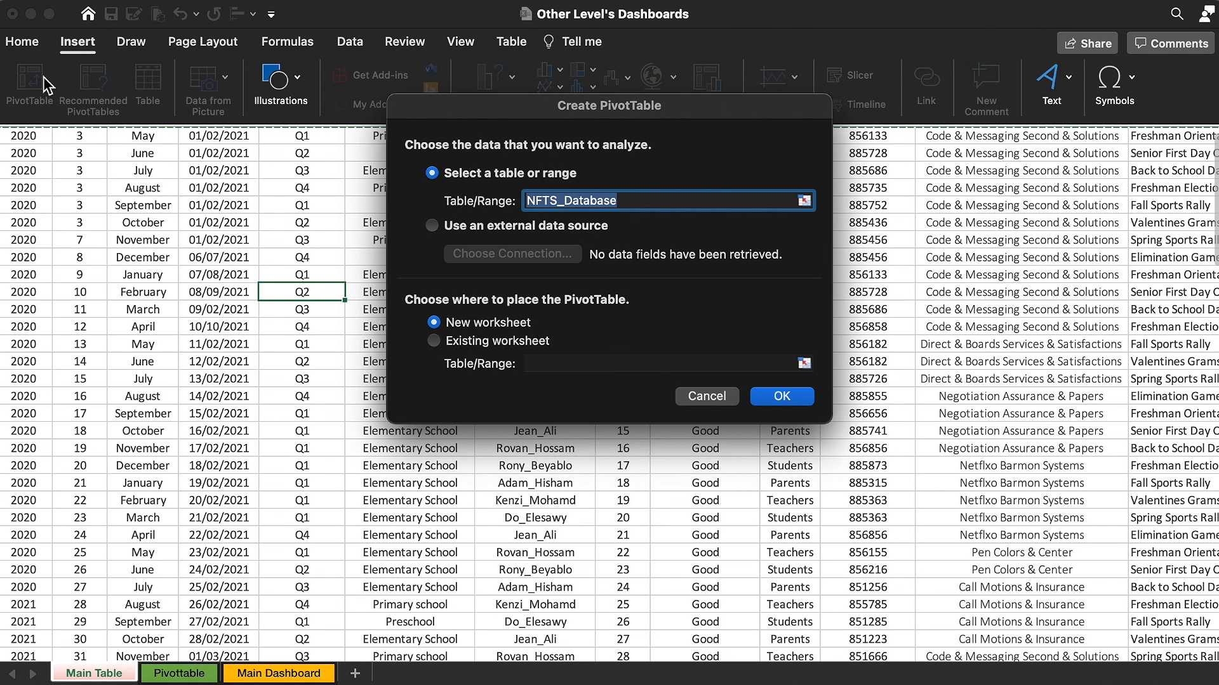
click(507, 345)
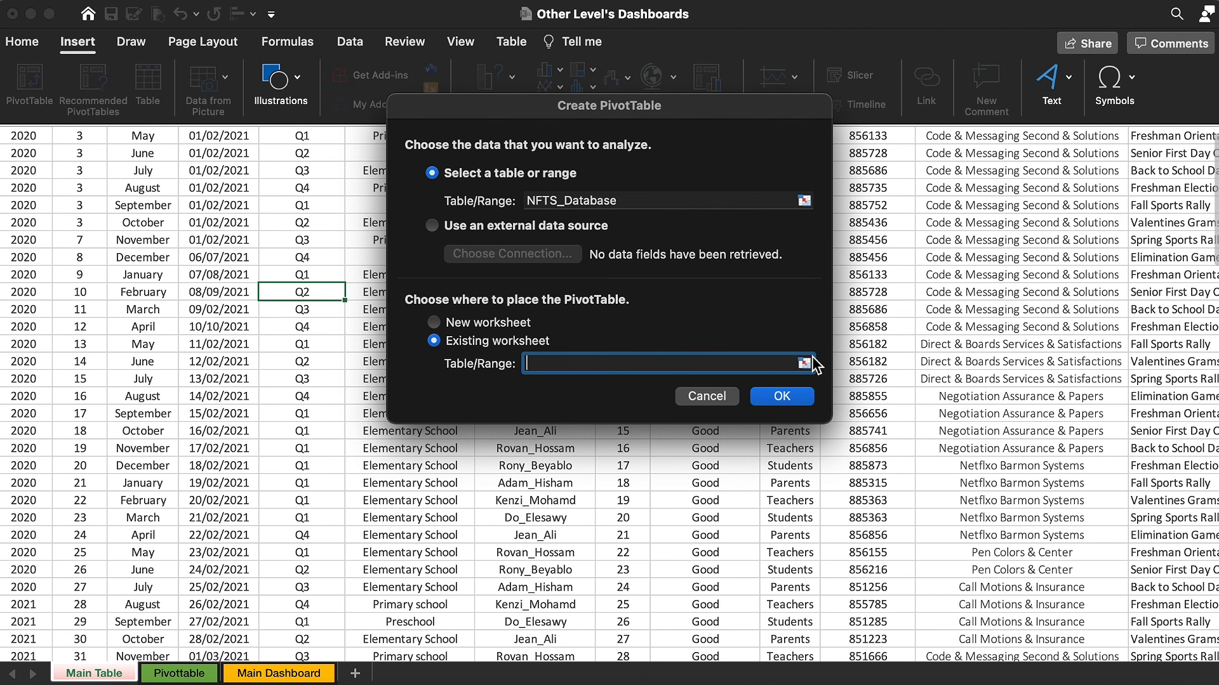
click(805, 363)
click(179, 673)
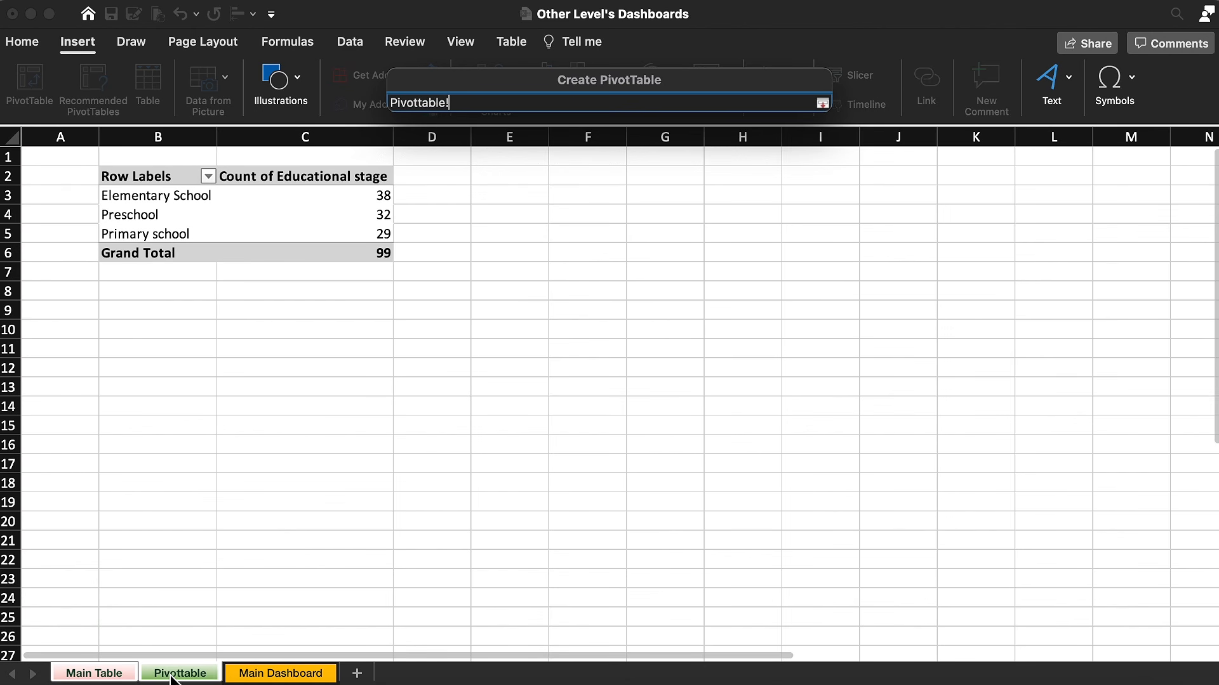
click(578, 178)
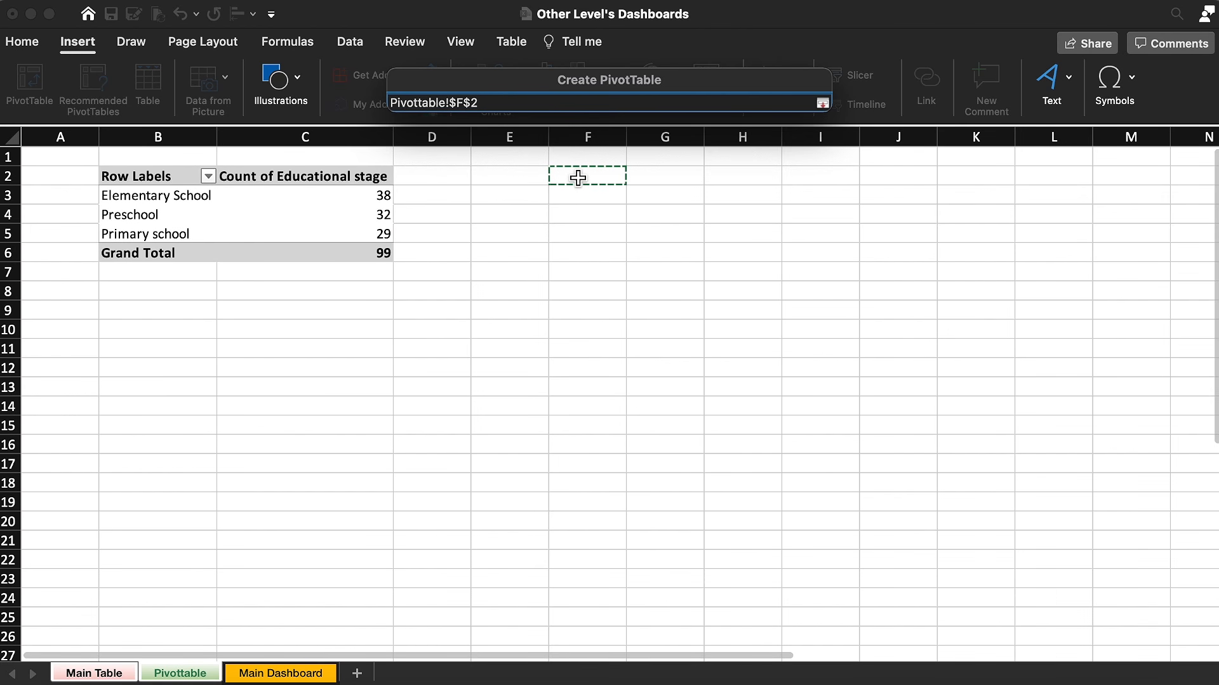
key(Return)
key(Return)
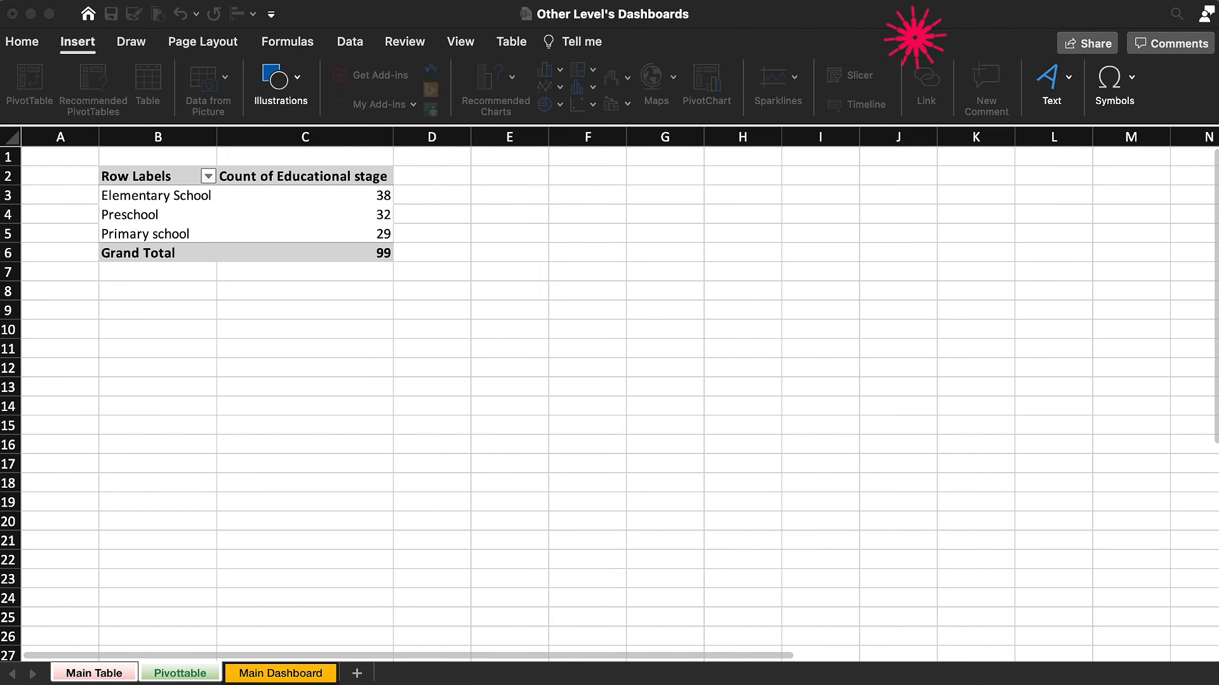
Step: Set Educational stage as the new PivotTable's rows and its count as the values, and apply the light grey PivotTable style
click(1002, 223)
drag(1003, 224, 1147, 552)
scroll(816, 383, right, 2)
click(646, 42)
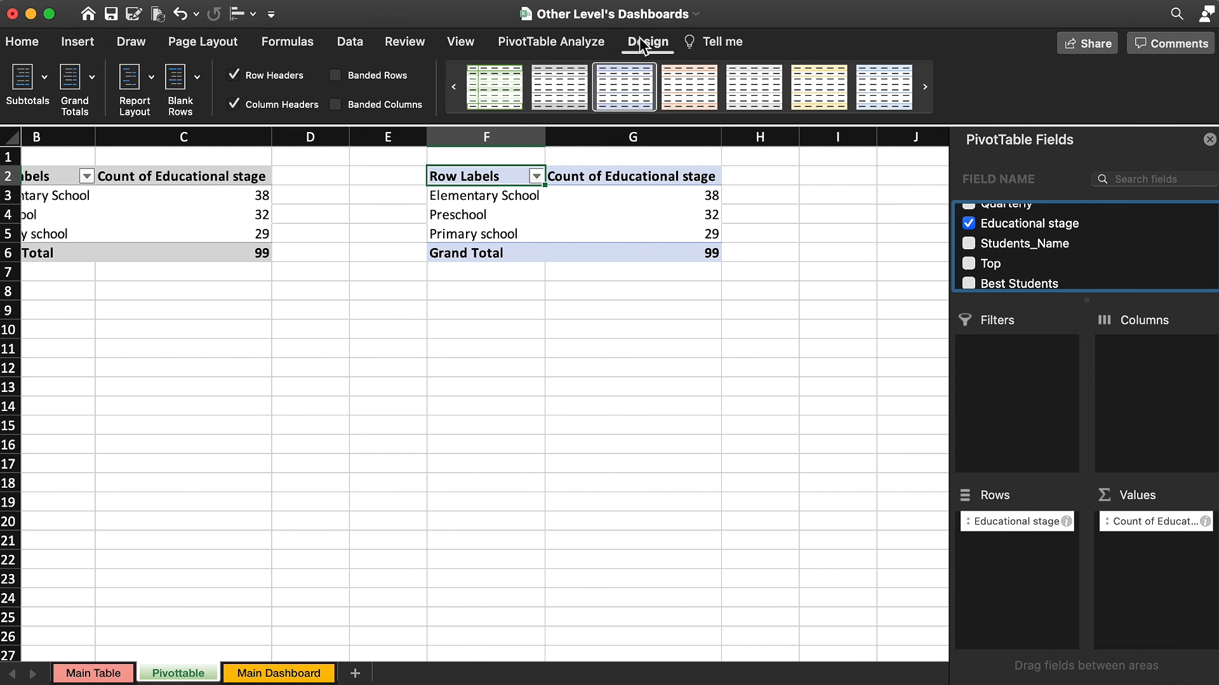
click(561, 88)
scroll(617, 244, right, 2)
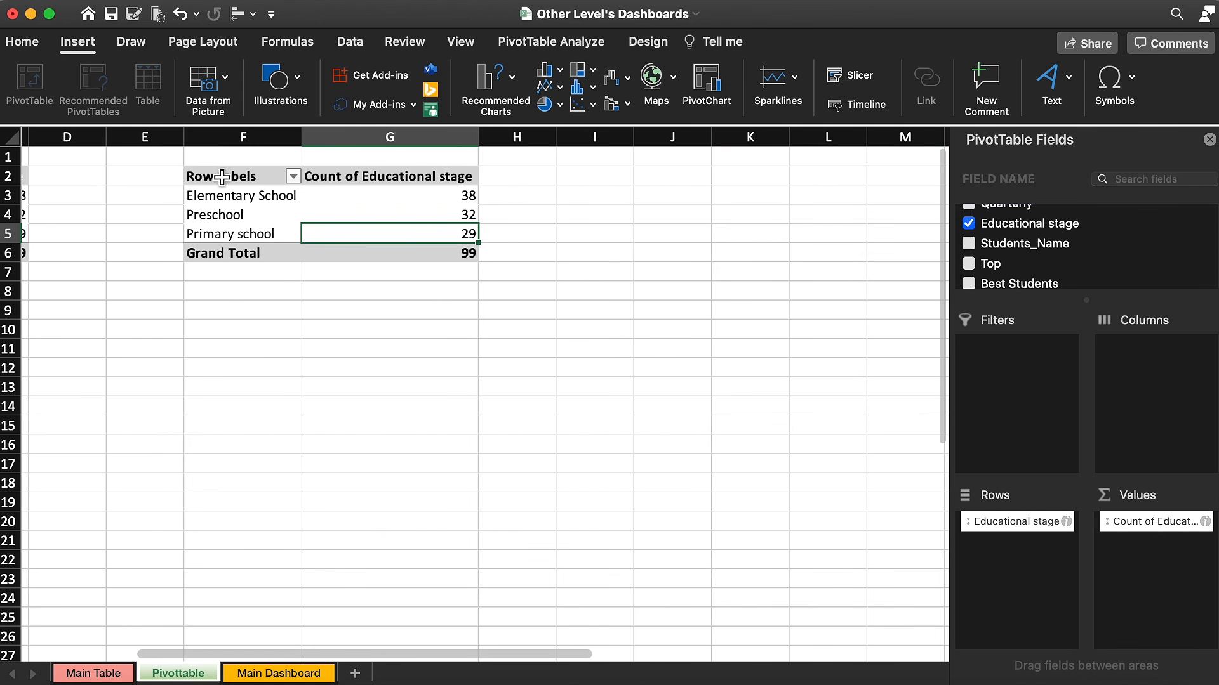
Step: Copy the PivotTable at F2 to J2 and change the copy to show Class as rows and Sum of Acual as values
click(240, 182)
drag(240, 182, 402, 253)
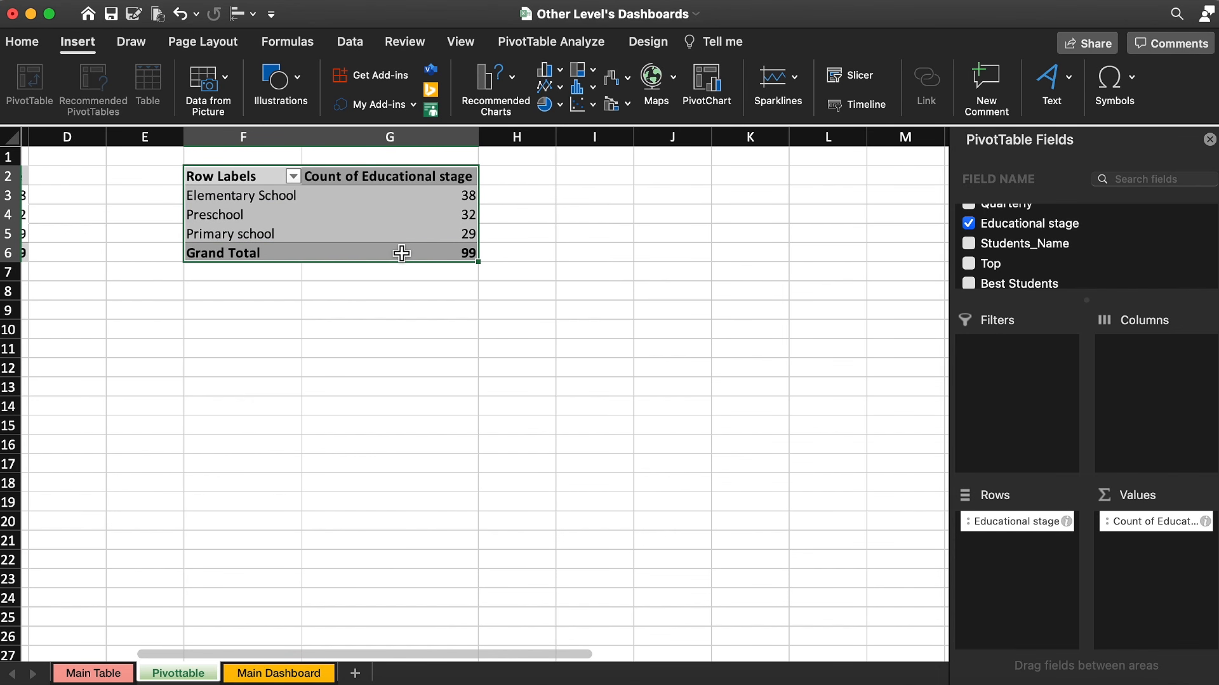
key(super+c)
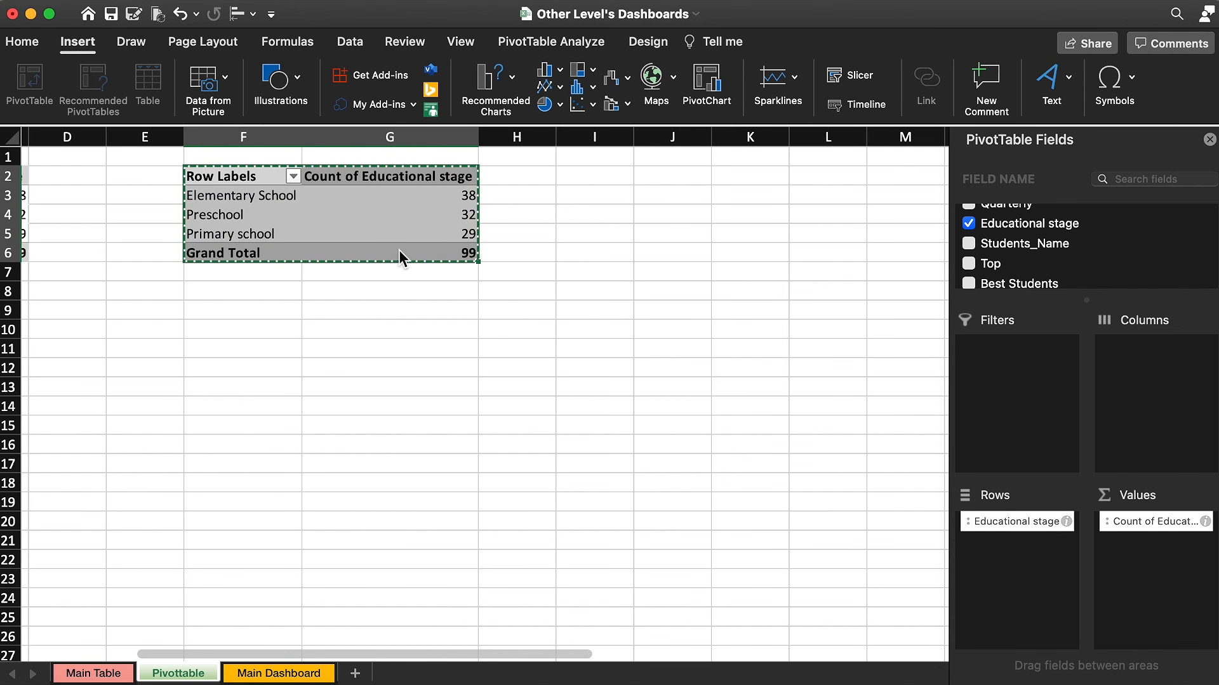
click(660, 177)
key(super+v)
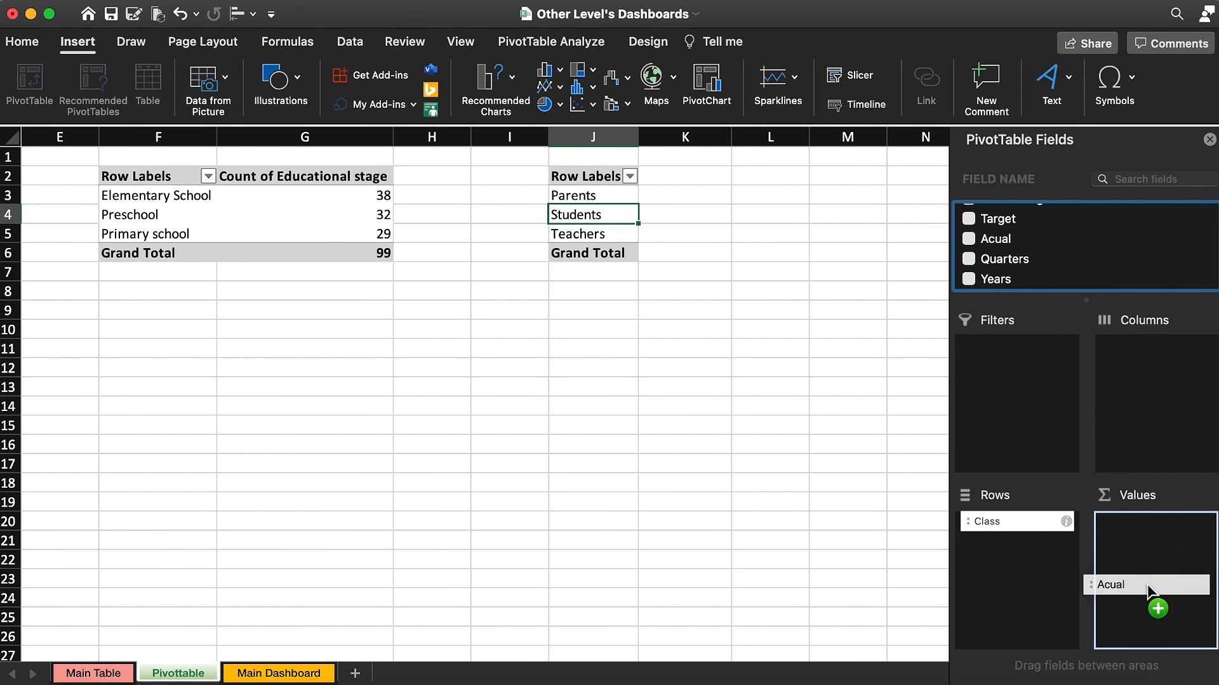
drag(1146, 583, 1150, 584)
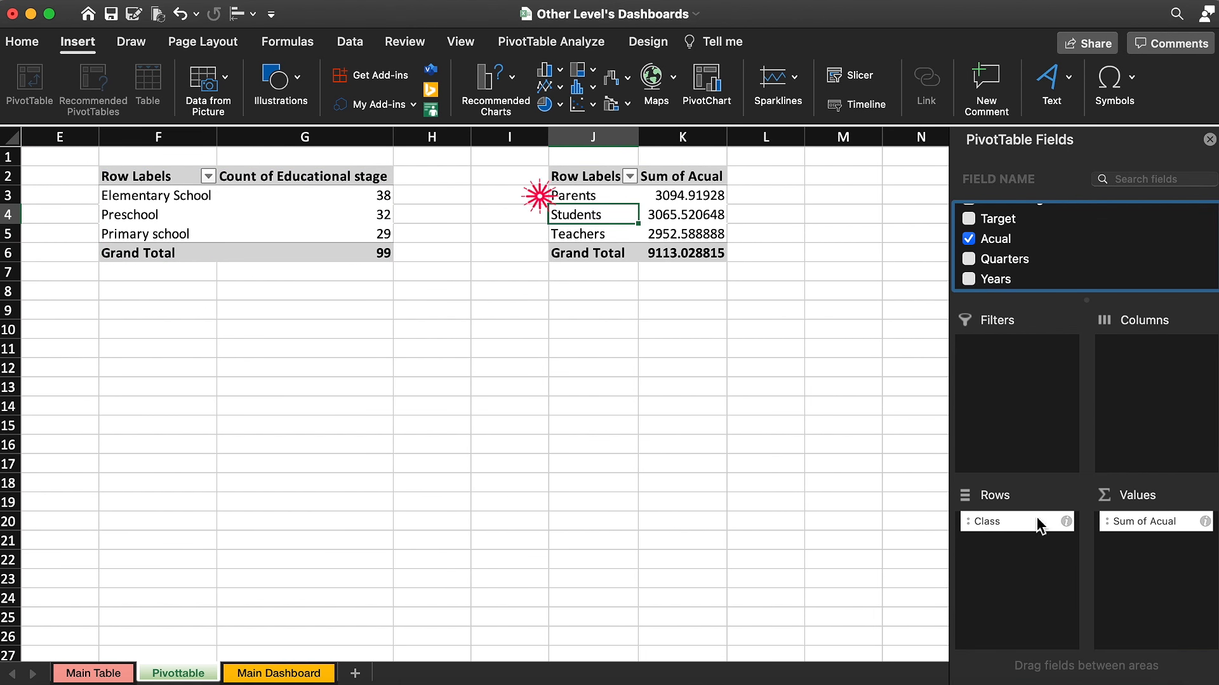
Step: Format the Sum of Acual values in K3:K6 as Accounting with thousands separators and no decimals
click(706, 199)
drag(706, 199, 706, 254)
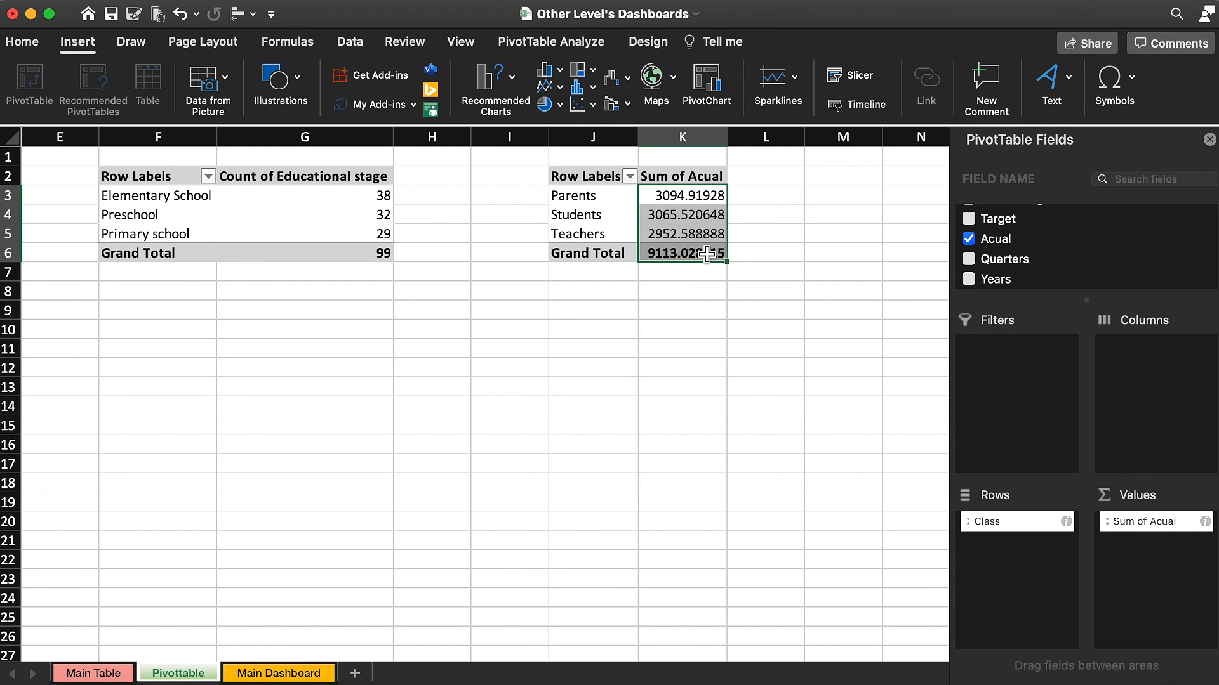
click(23, 42)
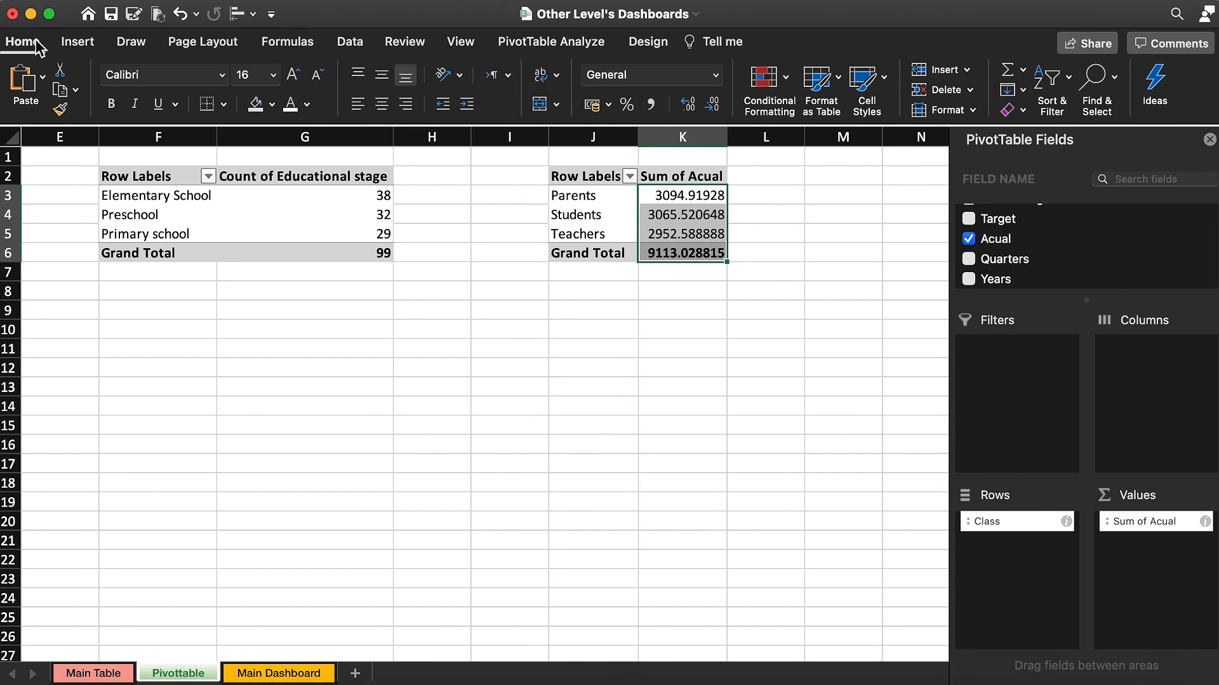
click(662, 109)
click(713, 106)
click(713, 106)
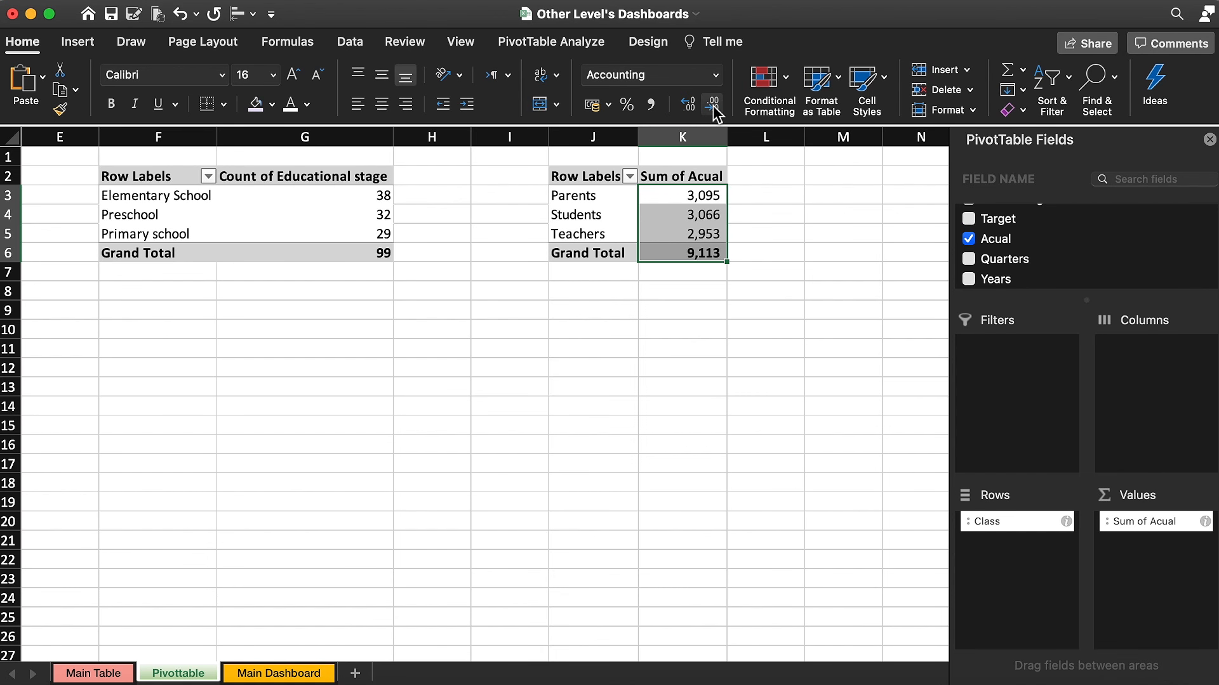
click(573, 405)
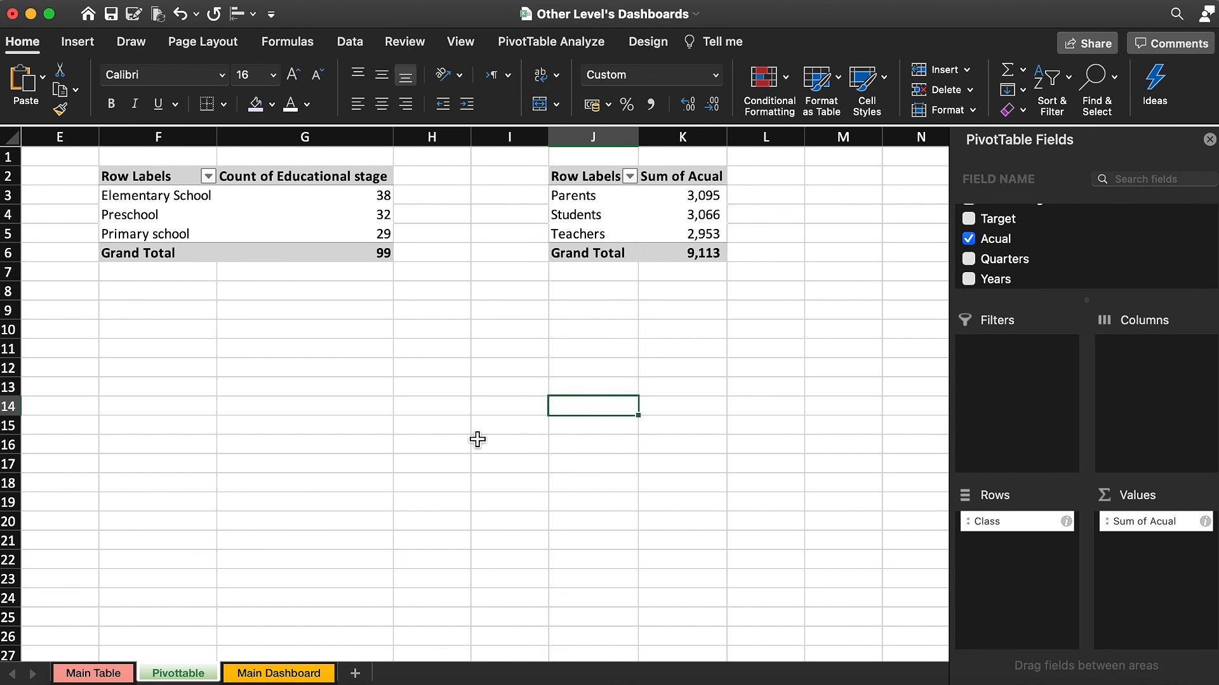
Step: Place a text box under the Teacher label on the Main Dashboard and link it to =Pivottable!K5
click(291, 671)
drag(702, 282, 652, 280)
click(409, 135)
text(=)
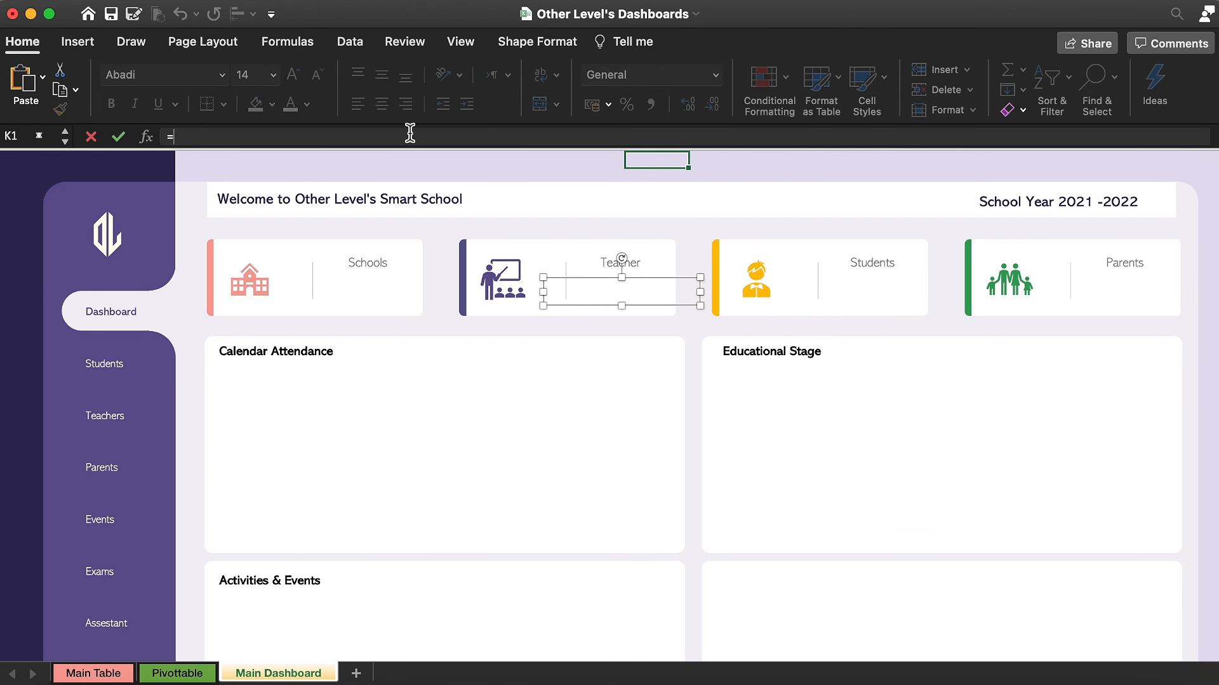
click(184, 673)
click(686, 258)
key(Return)
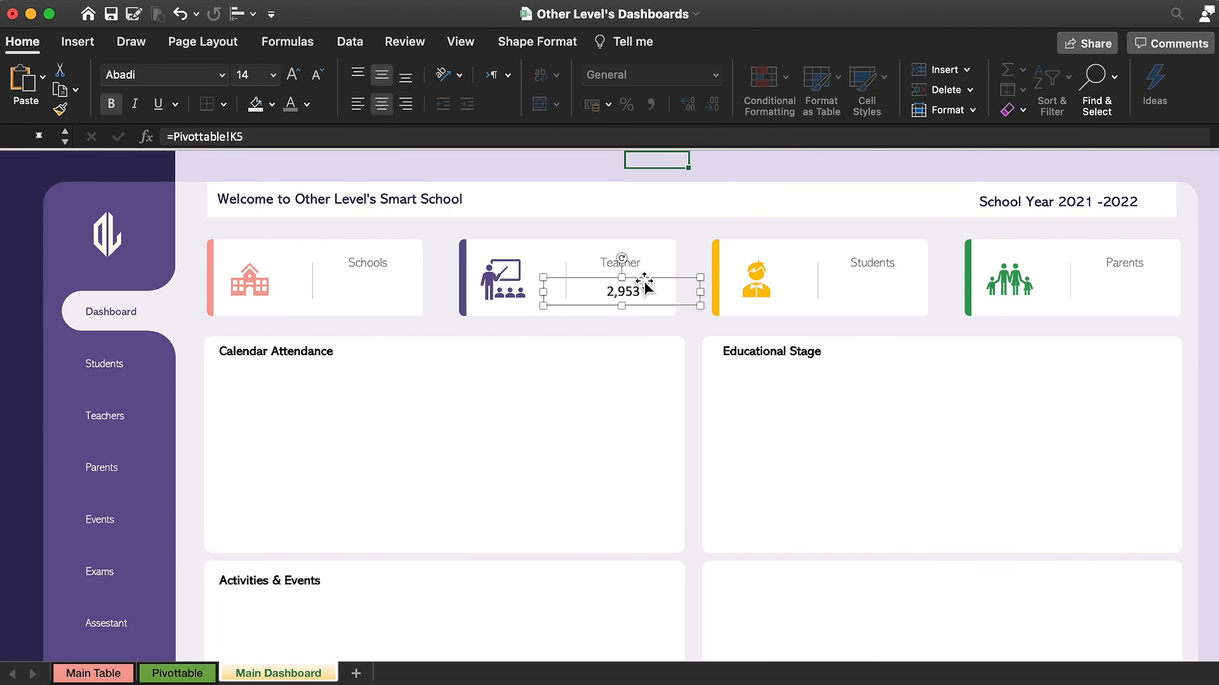
Step: Copy the Teacher value box to the Students and Parents cards and link the copies to Pivottable cells K4 and K3
drag(644, 289, 1133, 283)
click(178, 673)
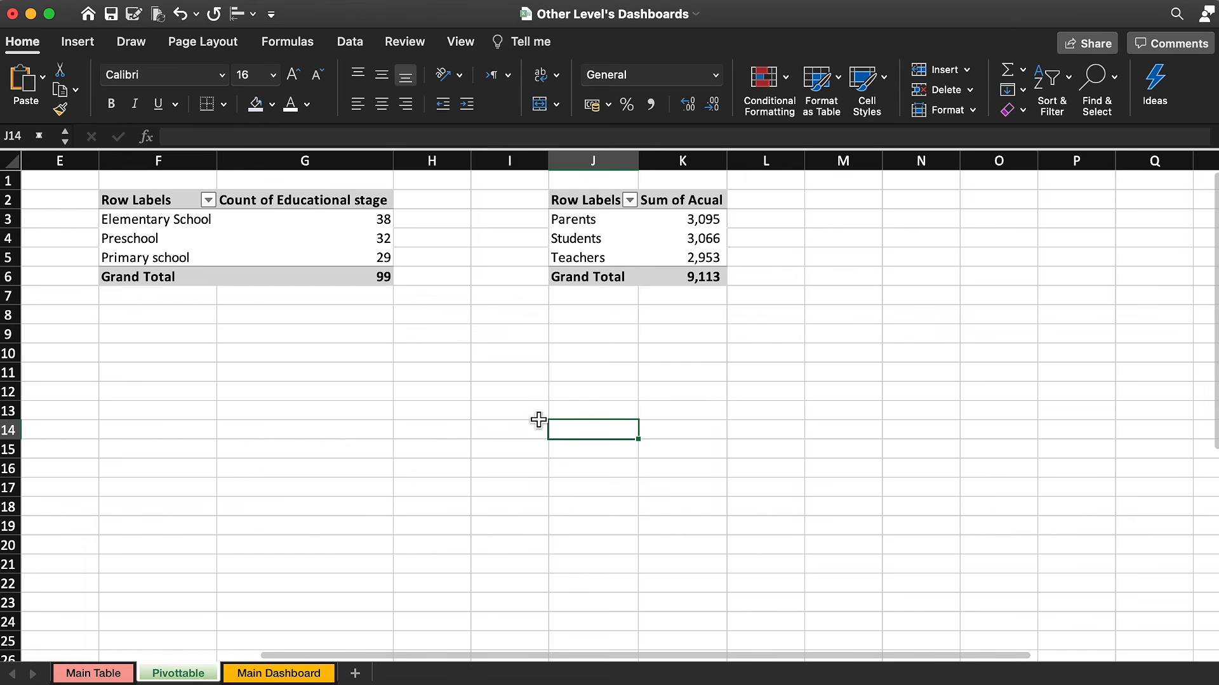
click(705, 239)
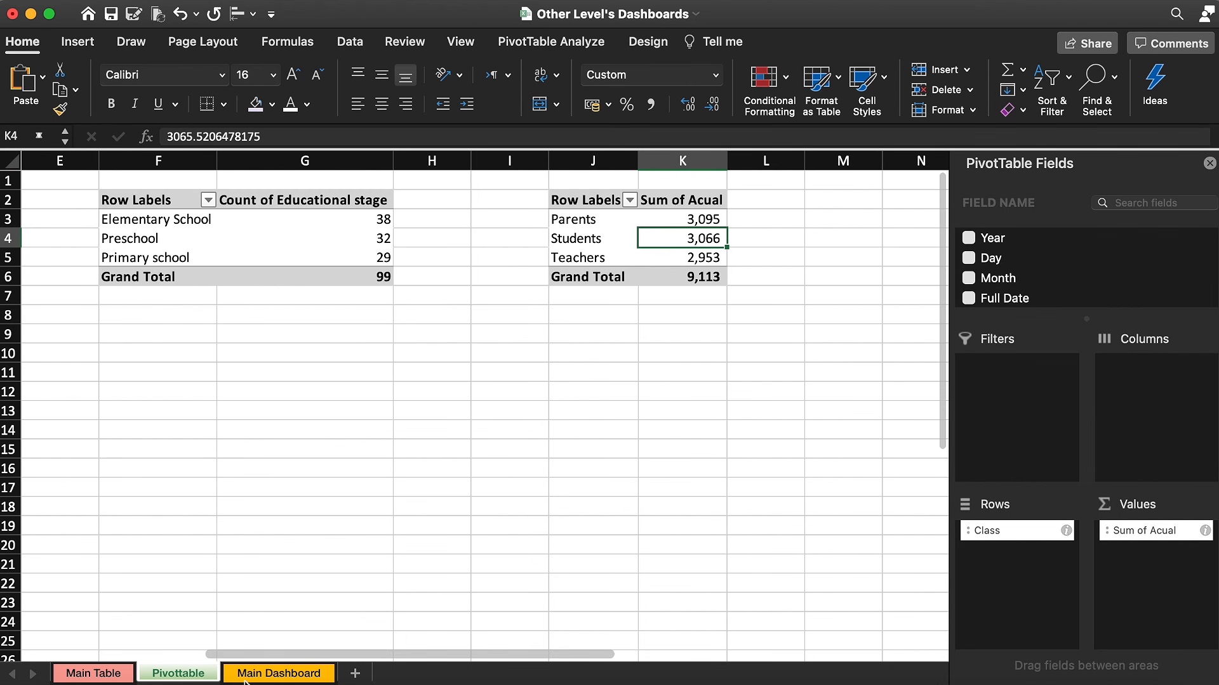
click(279, 673)
click(890, 296)
click(247, 137)
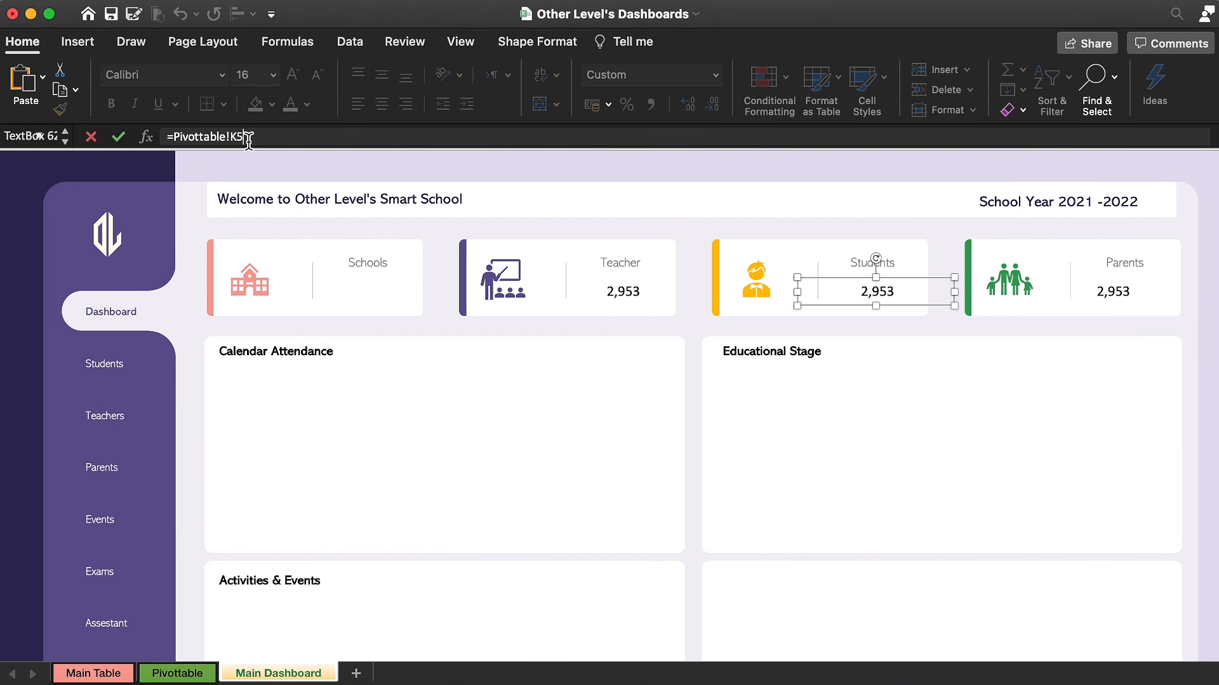
click(1121, 292)
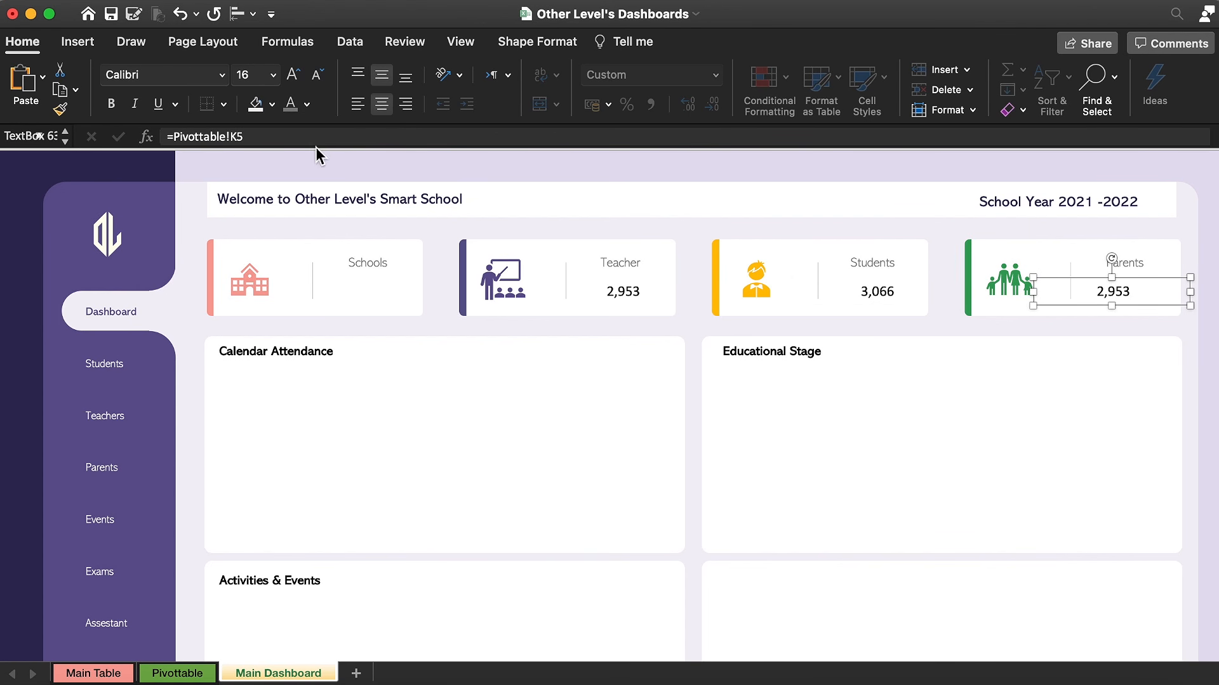
click(313, 139)
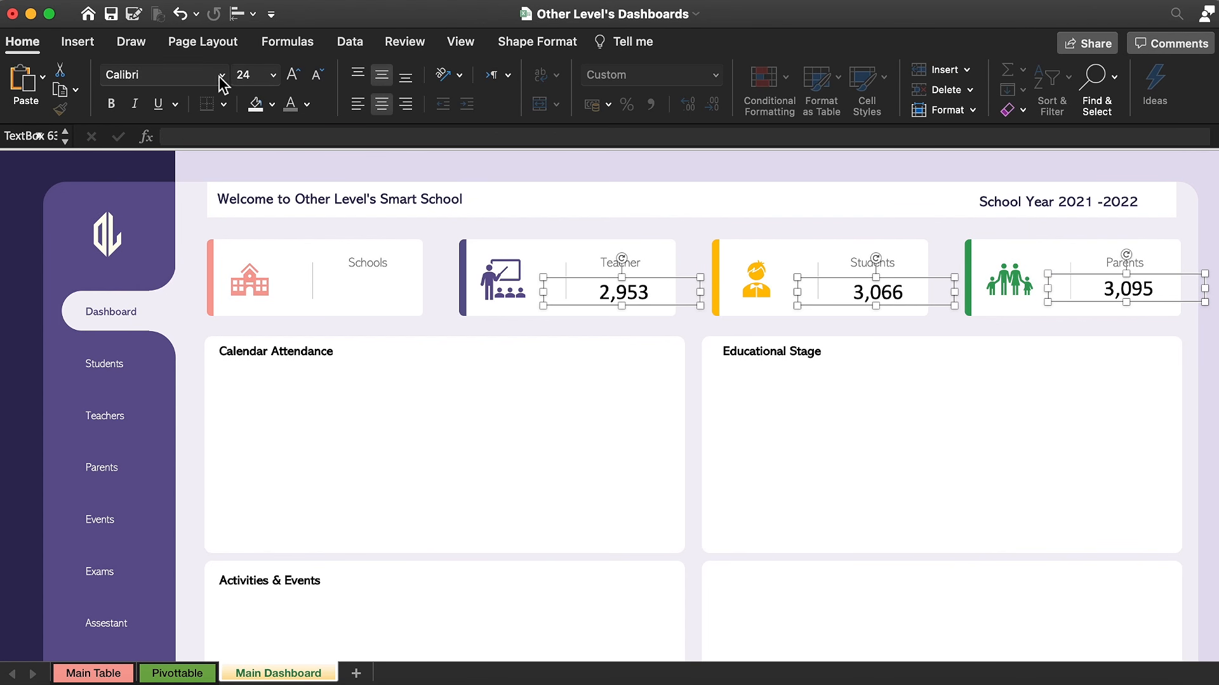
Step: Format the card values in dark navy Abadi size 24 and add a matching value on the Schools card linked to =Pivottable!G6
click(222, 74)
mouse_move(223, 235)
click(479, 238)
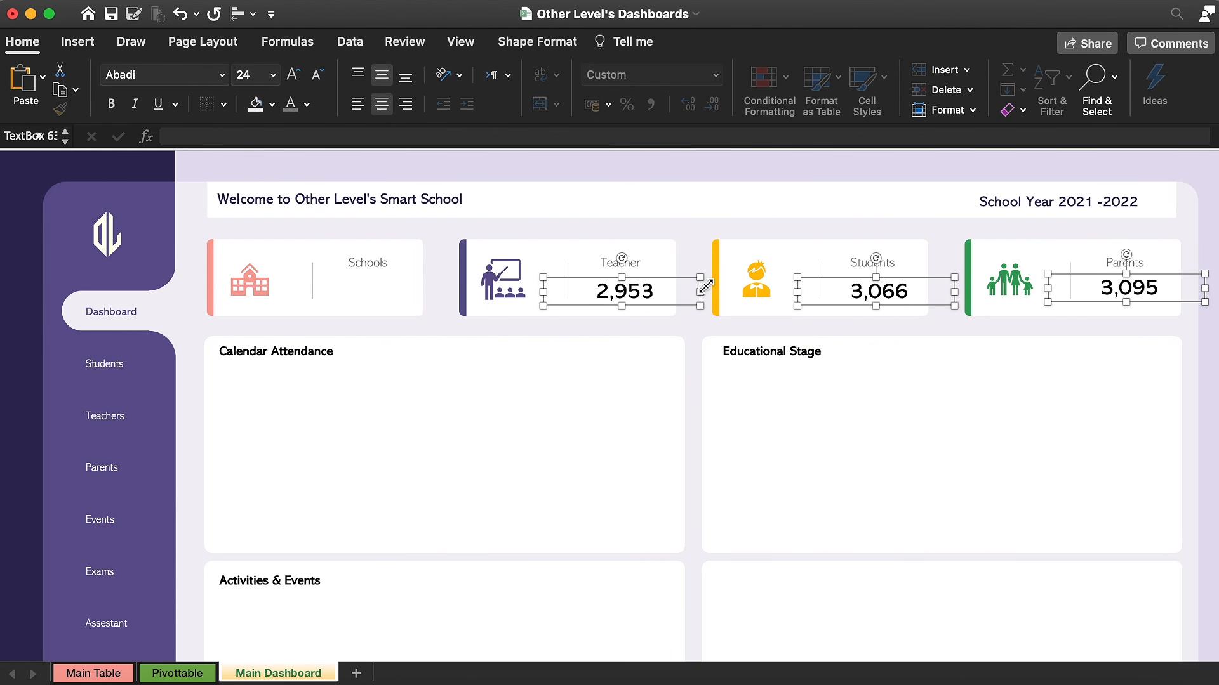
click(308, 105)
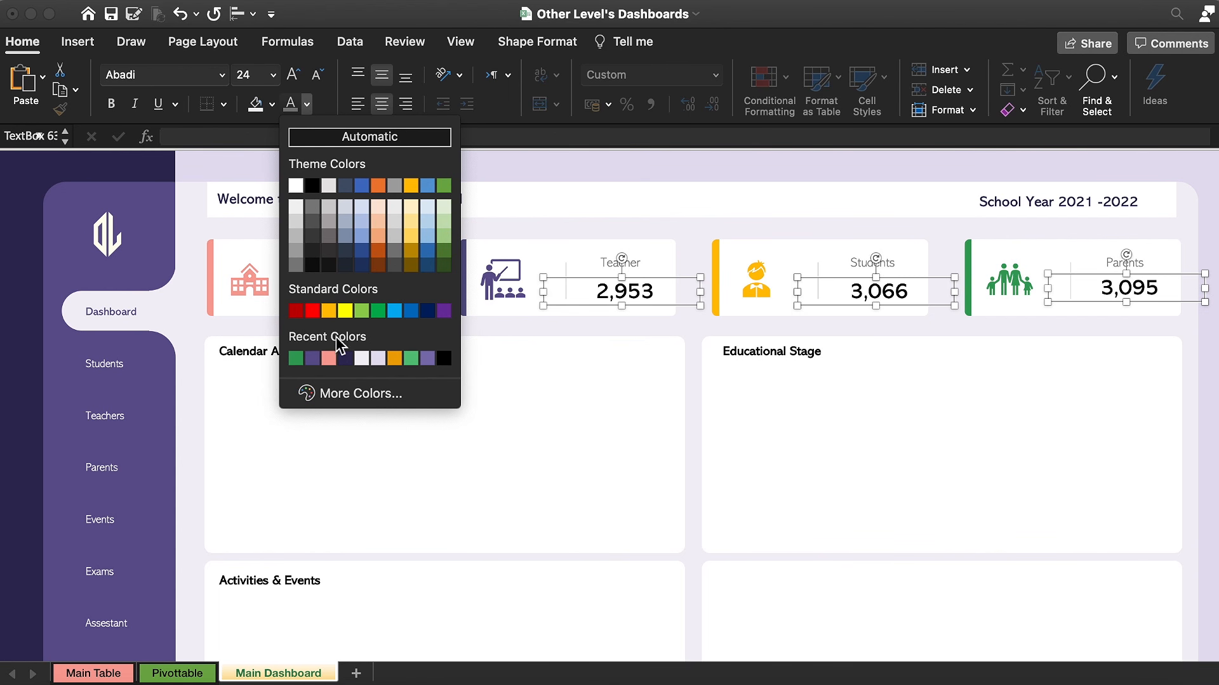
click(347, 361)
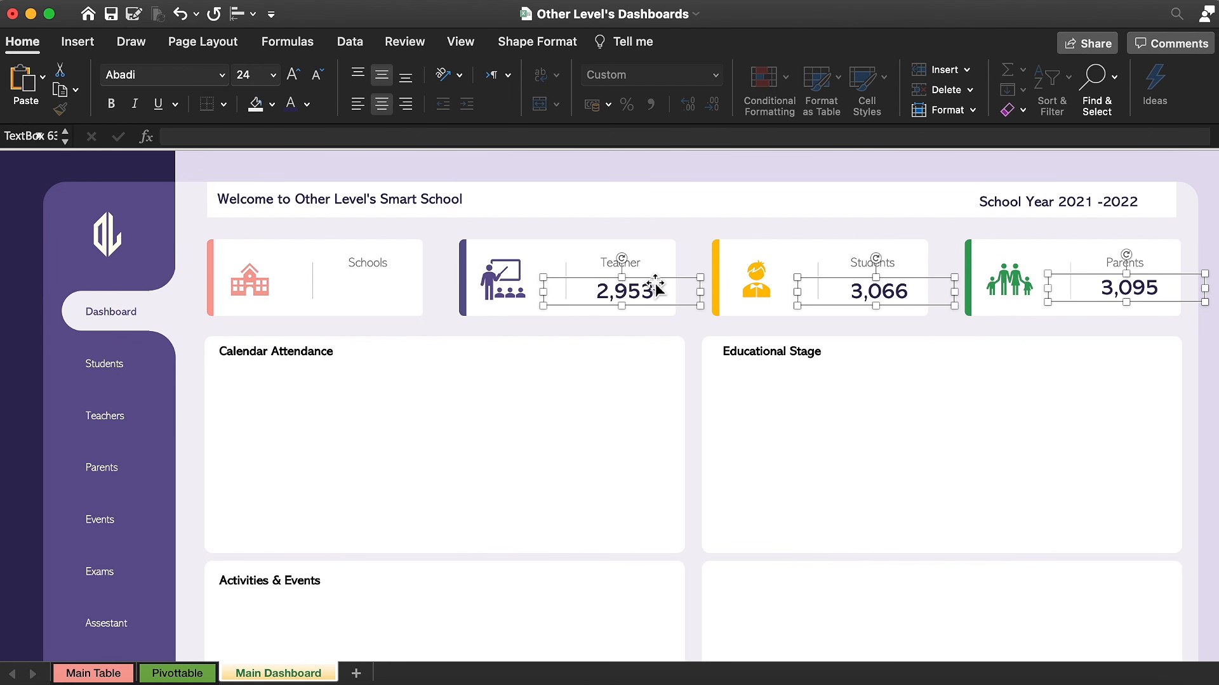
drag(658, 282, 653, 284)
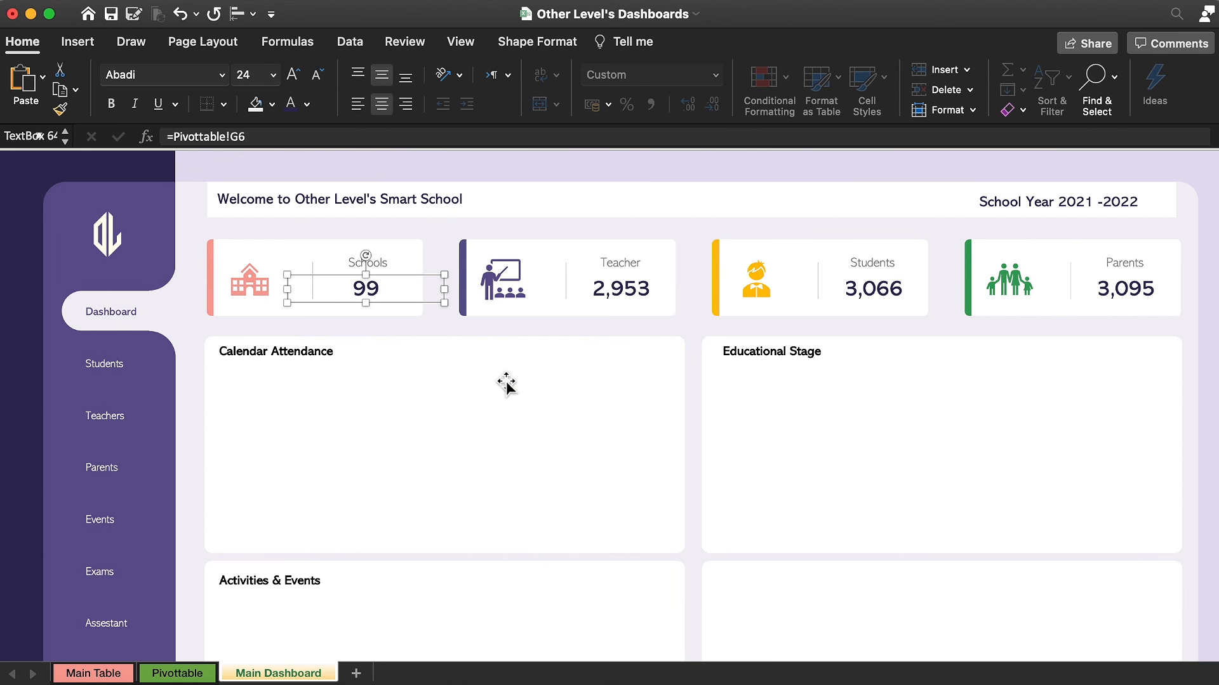
Step: Search the stock images for "Student" and insert the classroom photo of a boy reading a tablet
click(296, 536)
click(79, 43)
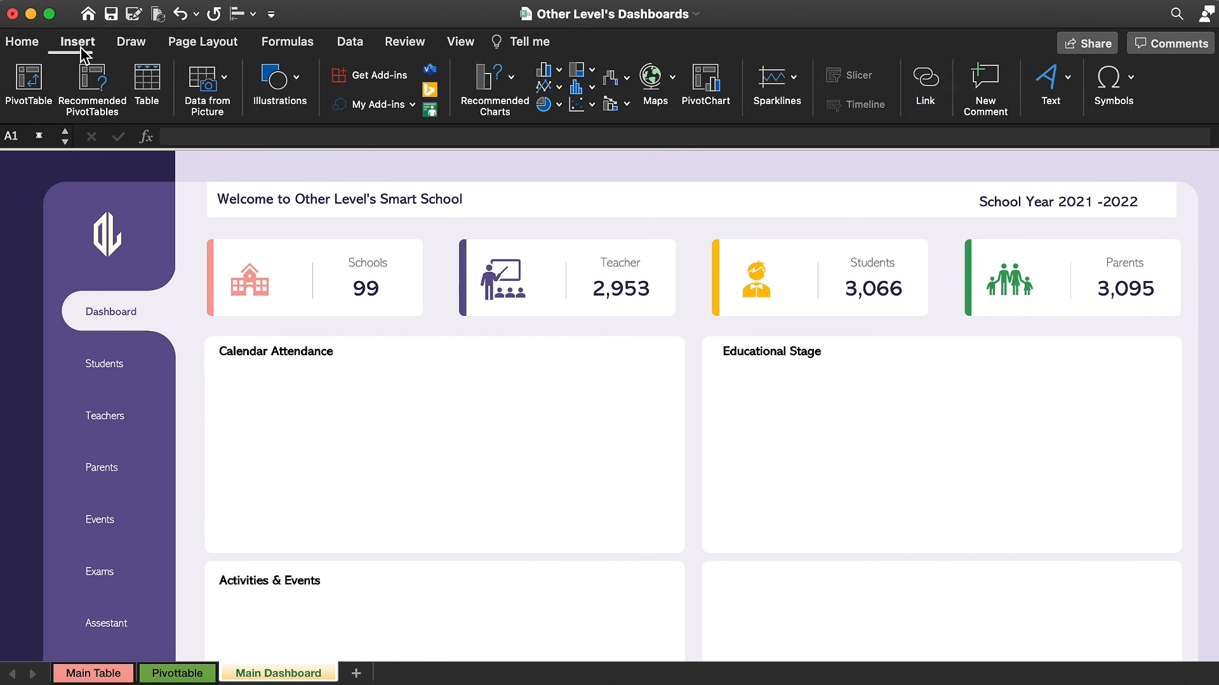
click(279, 80)
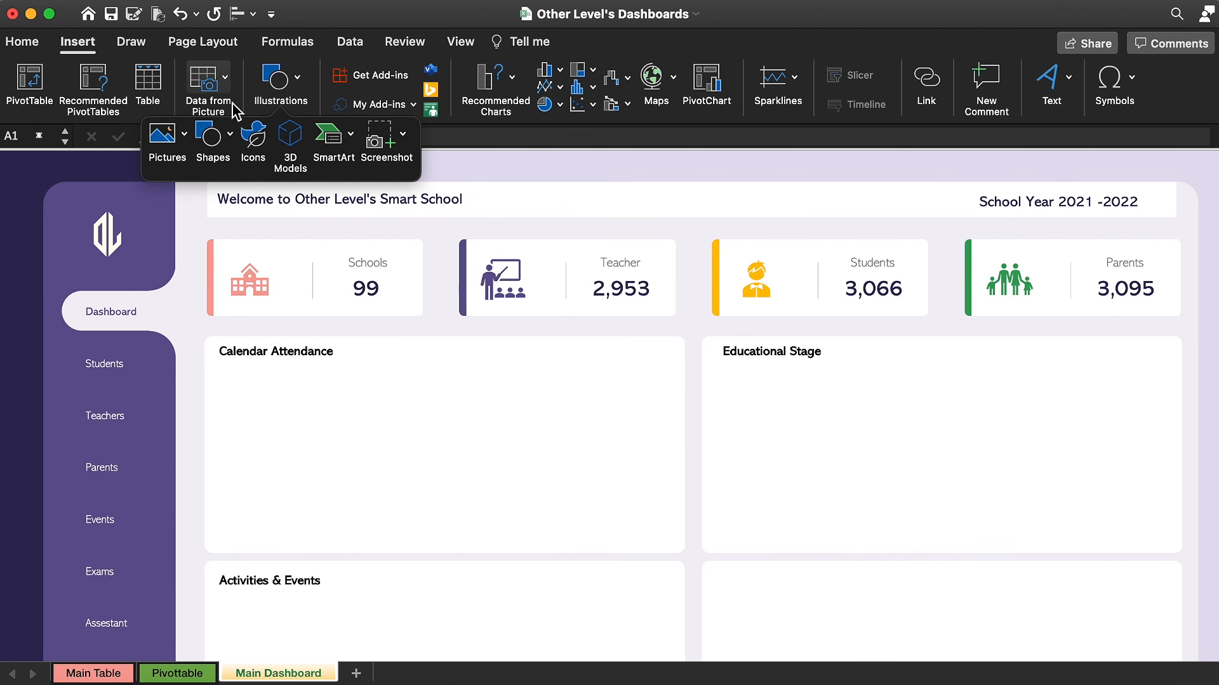
click(185, 134)
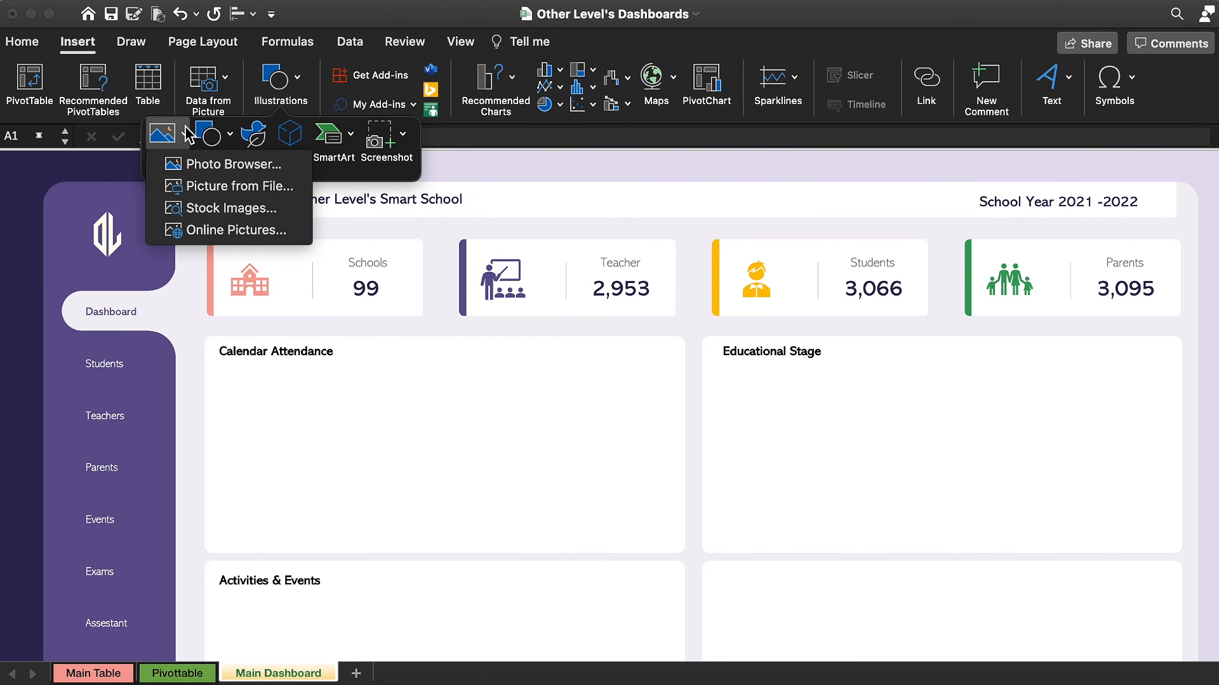
click(200, 207)
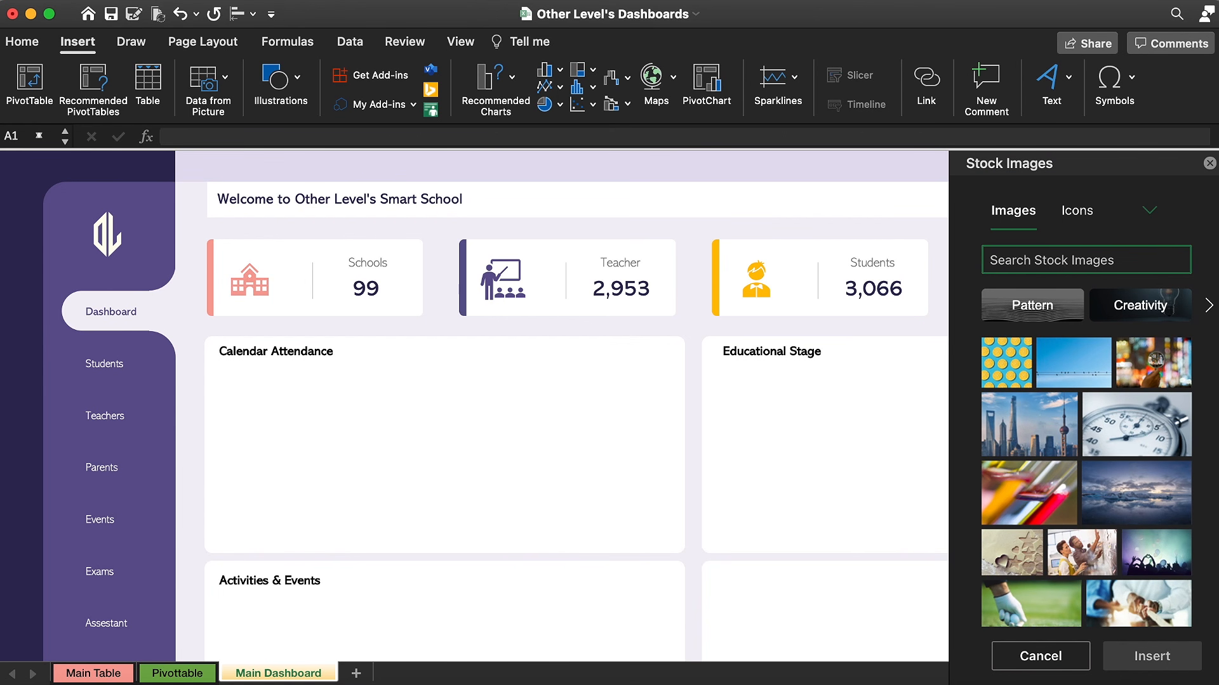
text(Student)
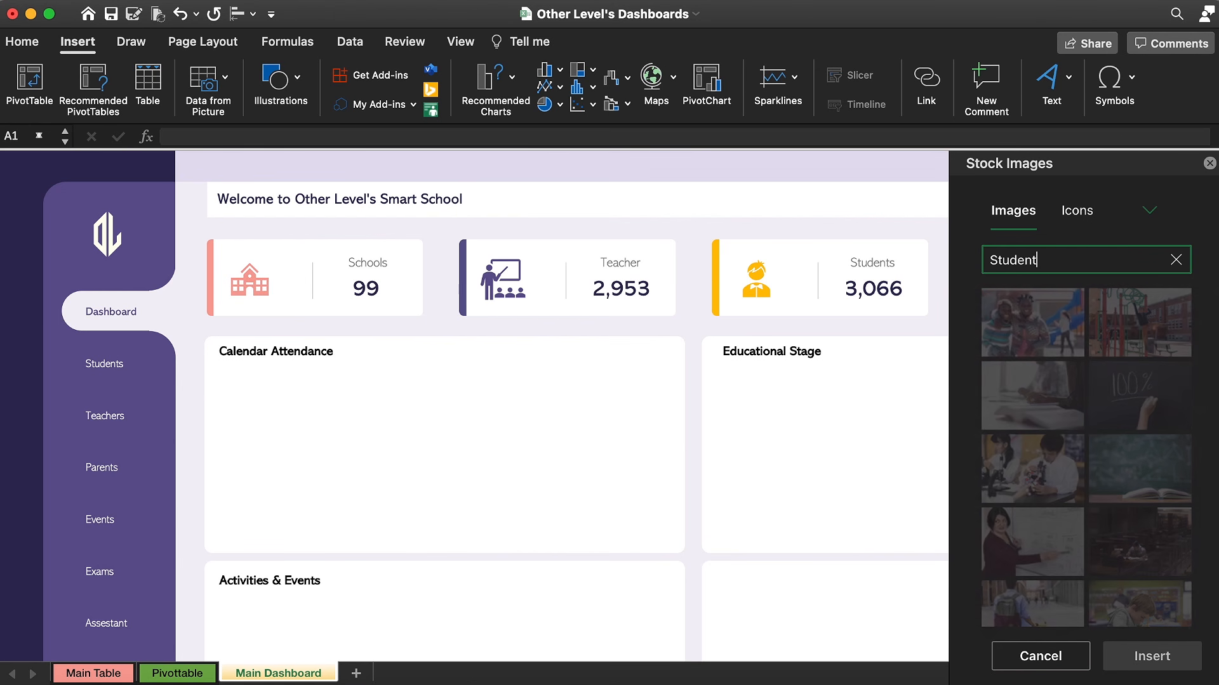
scroll(1143, 452, down, 10)
click(1032, 310)
click(1151, 656)
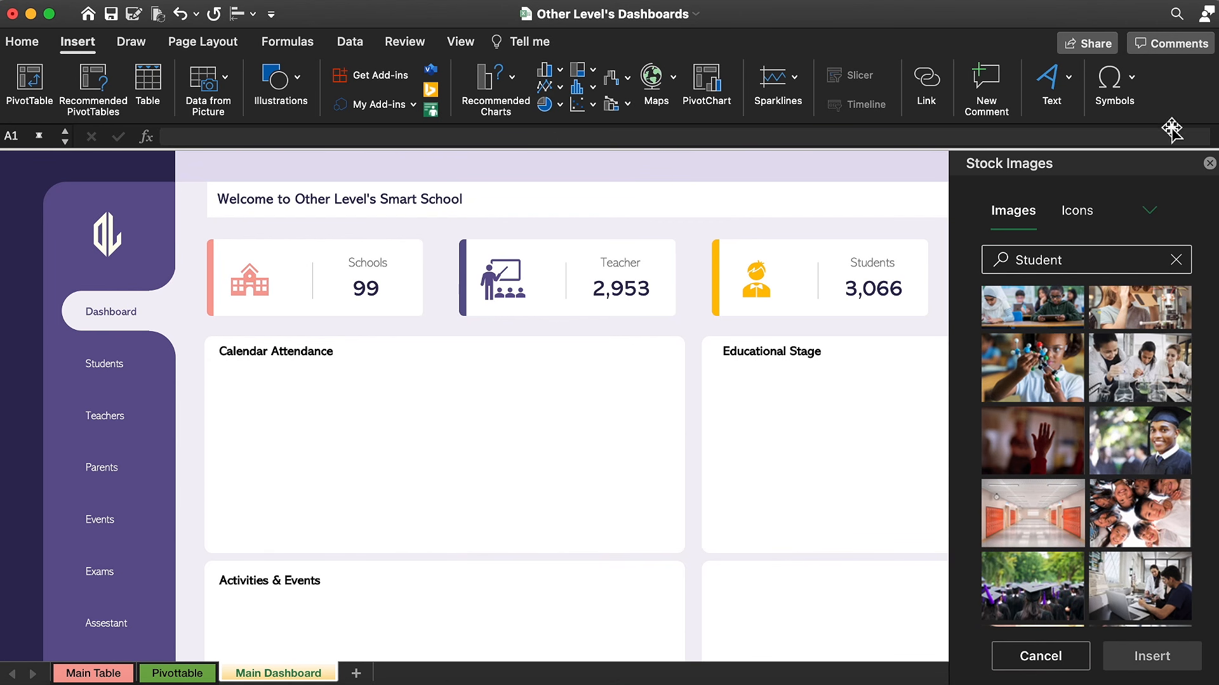
Step: Set the inserted photo's height to 5" and move it down over the Activities & Events panel
click(919, 80)
text(10)
key(Return)
text(5)
key(Return)
drag(254, 305, 447, 581)
Step: Crop the photo to the boy with the tablet, 3.69" wide, and move it over the lower part of the purple sidebar
click(803, 82)
drag(181, 383, 433, 419)
click(268, 575)
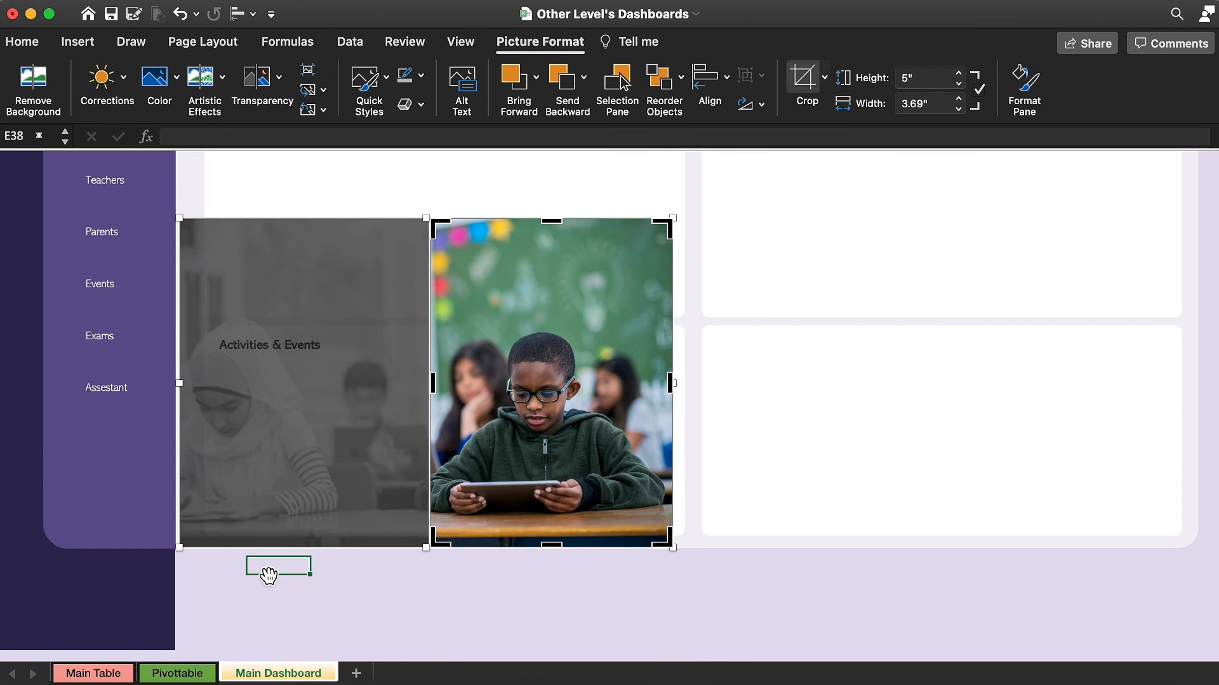
click(535, 408)
drag(535, 408, 140, 411)
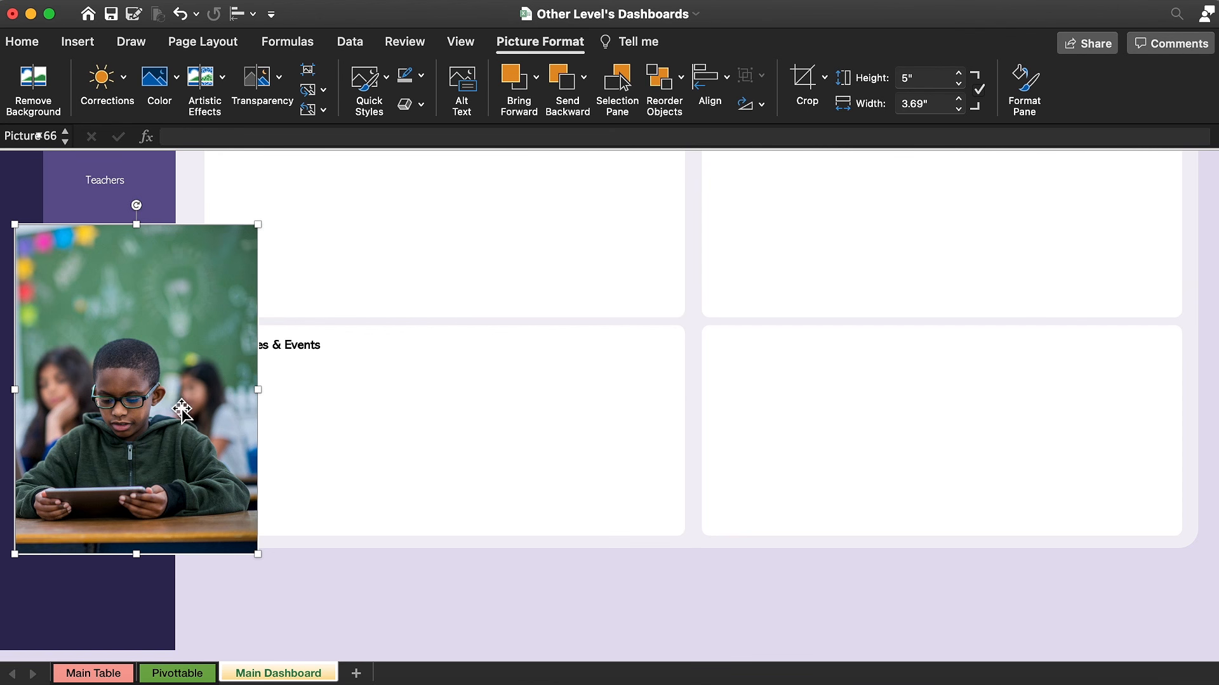
Step: Bring the purple sidebar shape to the front, over the student photo
click(77, 215)
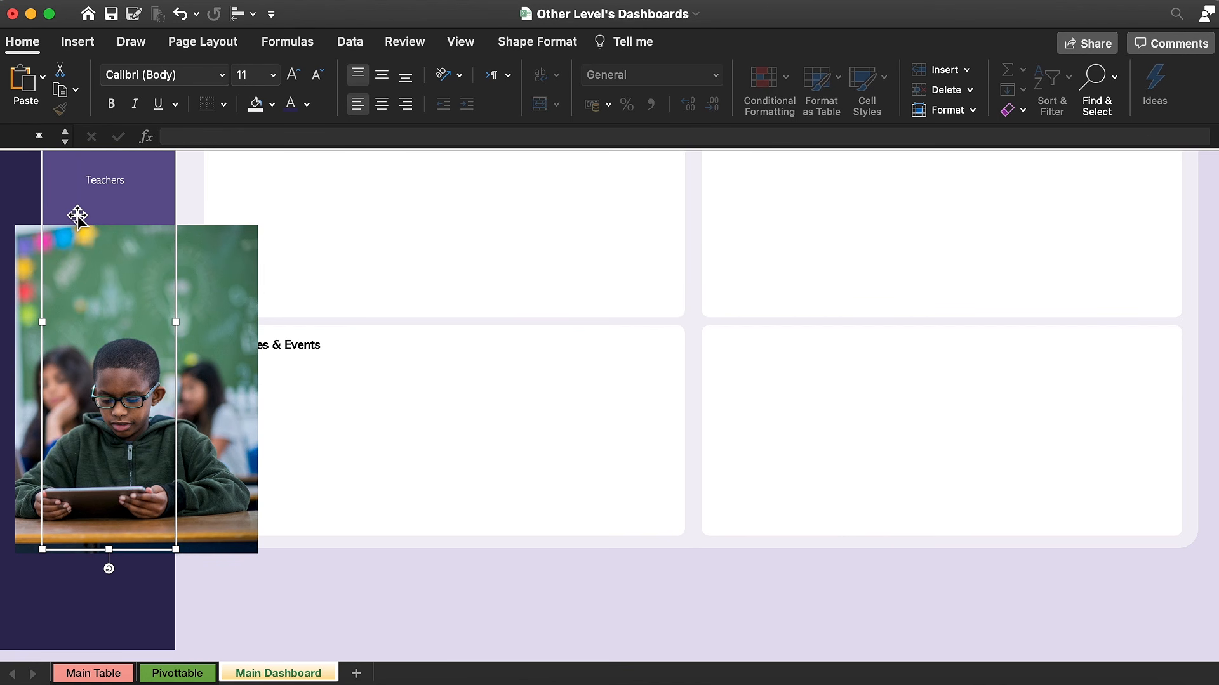
right_click(77, 216)
mouse_move(183, 323)
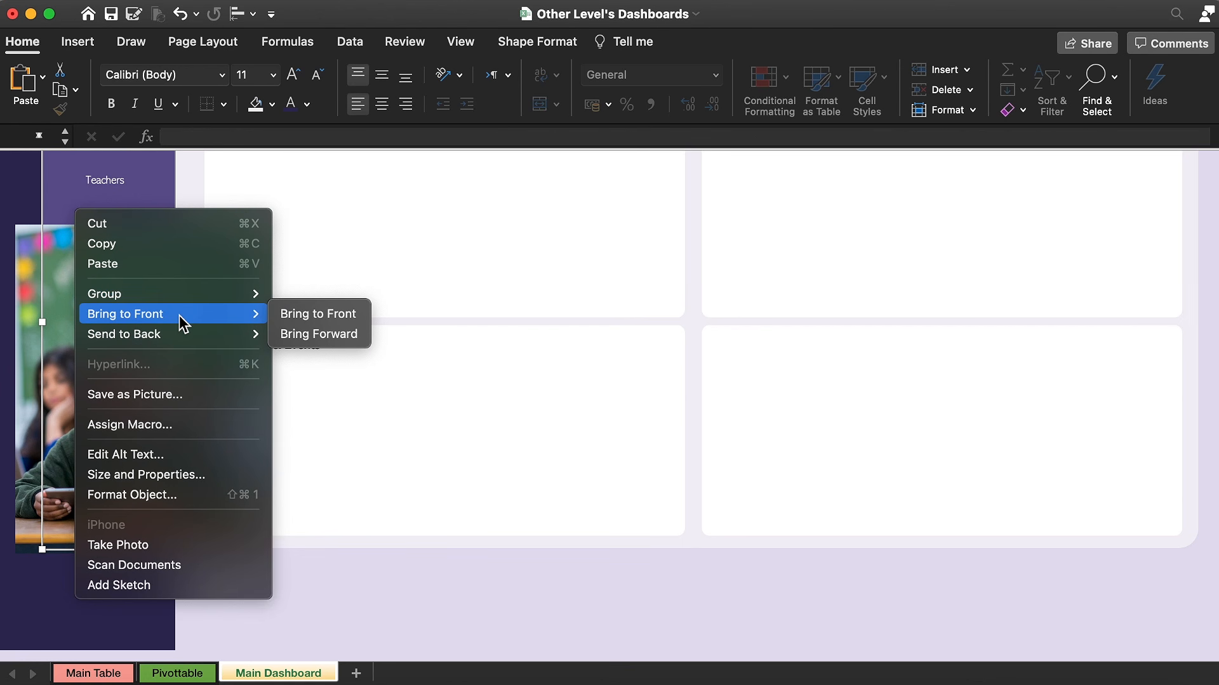
click(295, 314)
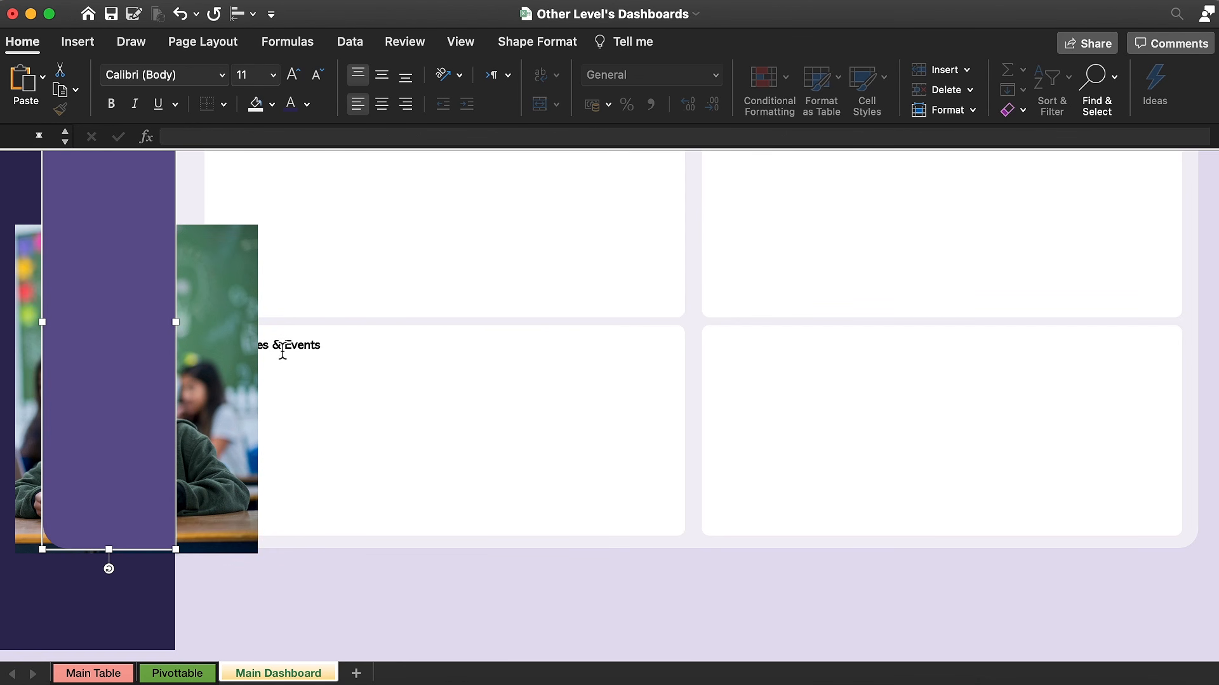
Step: Give the purple sidebar shape a semi-transparent gradient fill and move its first gradient stop to 46%
key(super+1)
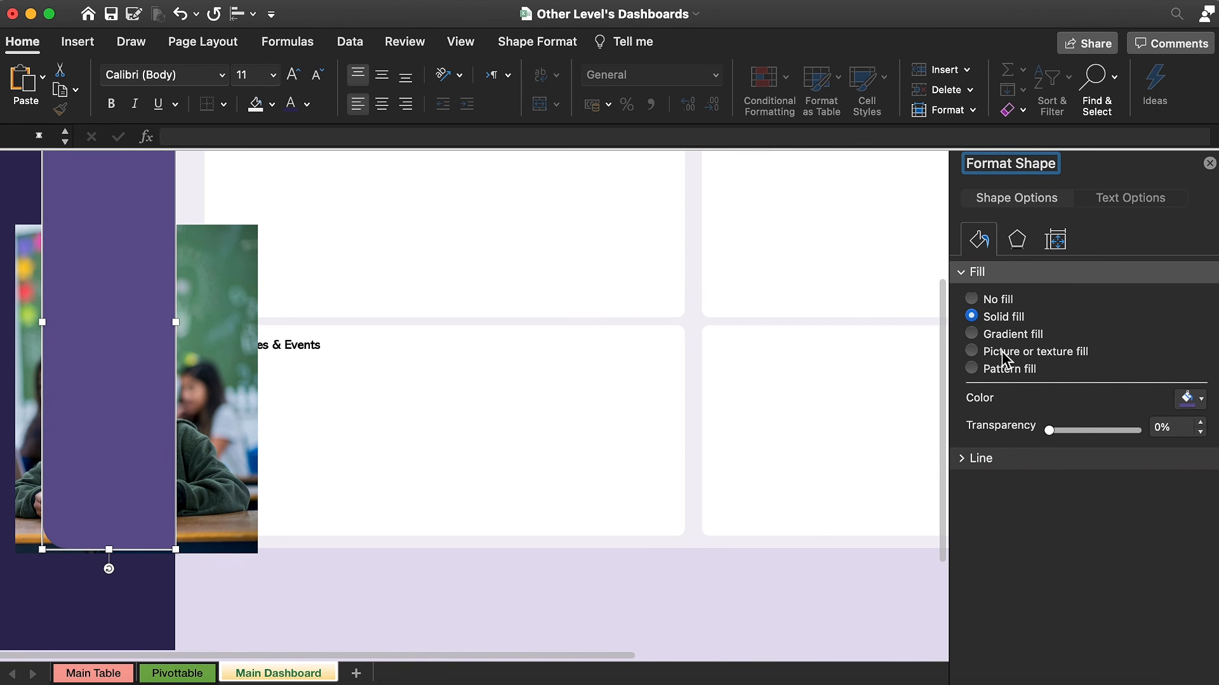
click(997, 335)
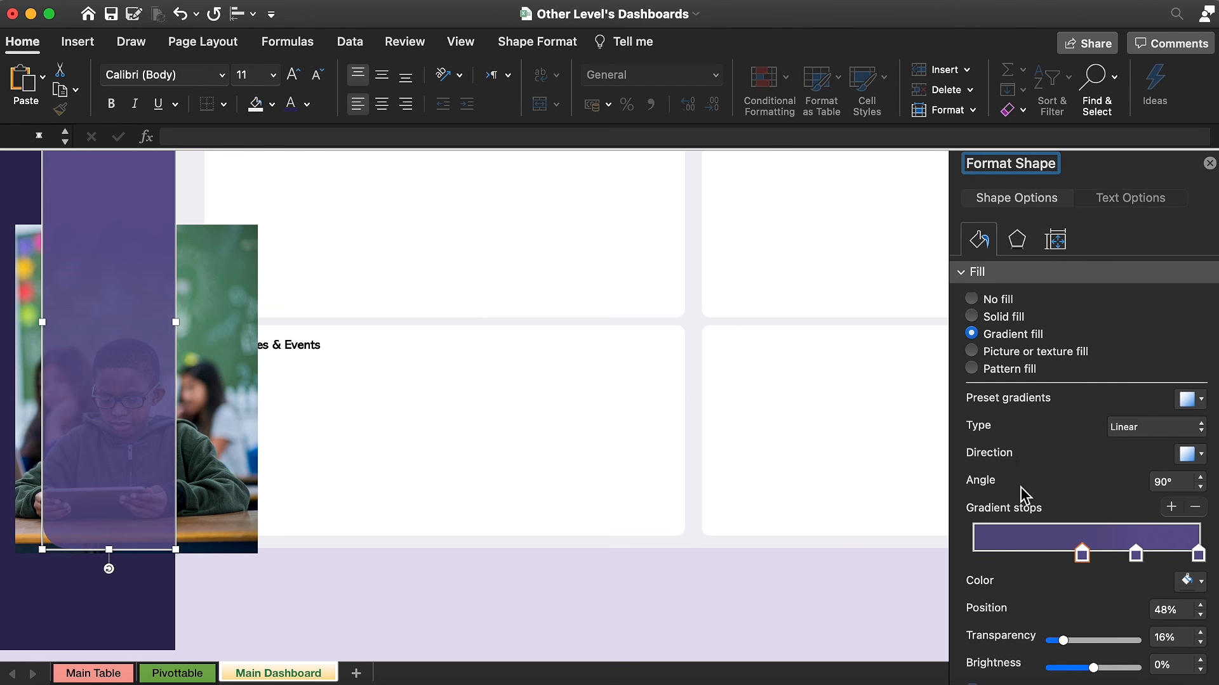
scroll(1077, 610, down, 2)
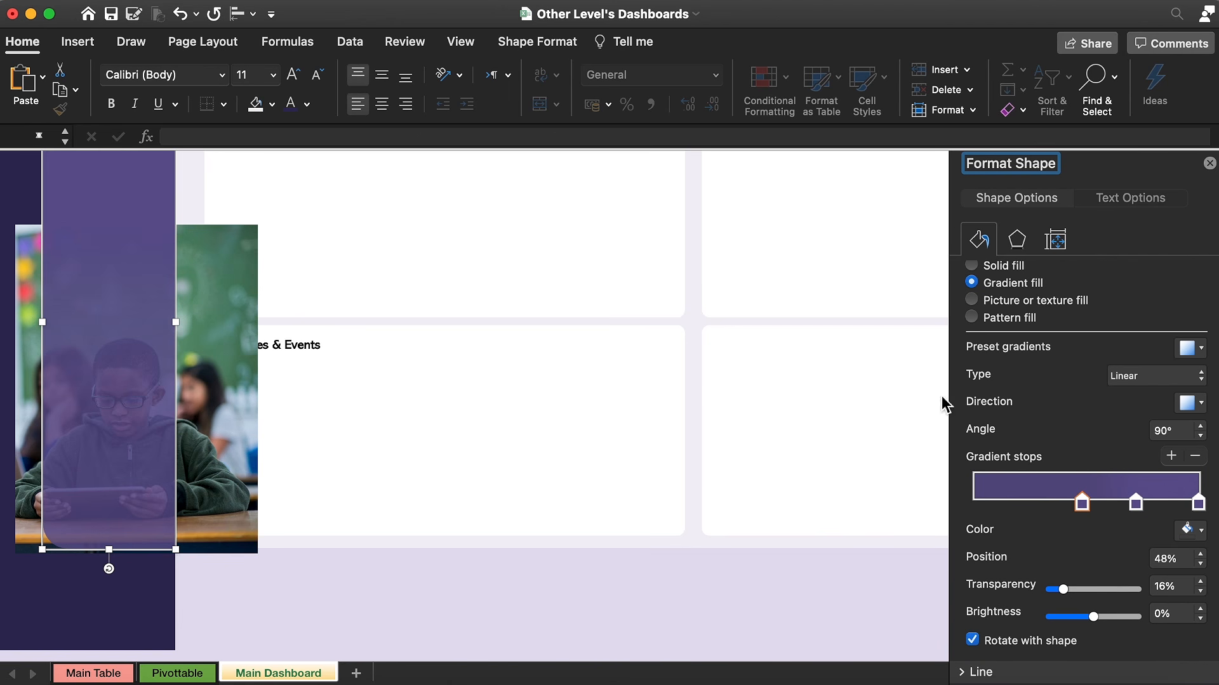
drag(1084, 504, 1046, 499)
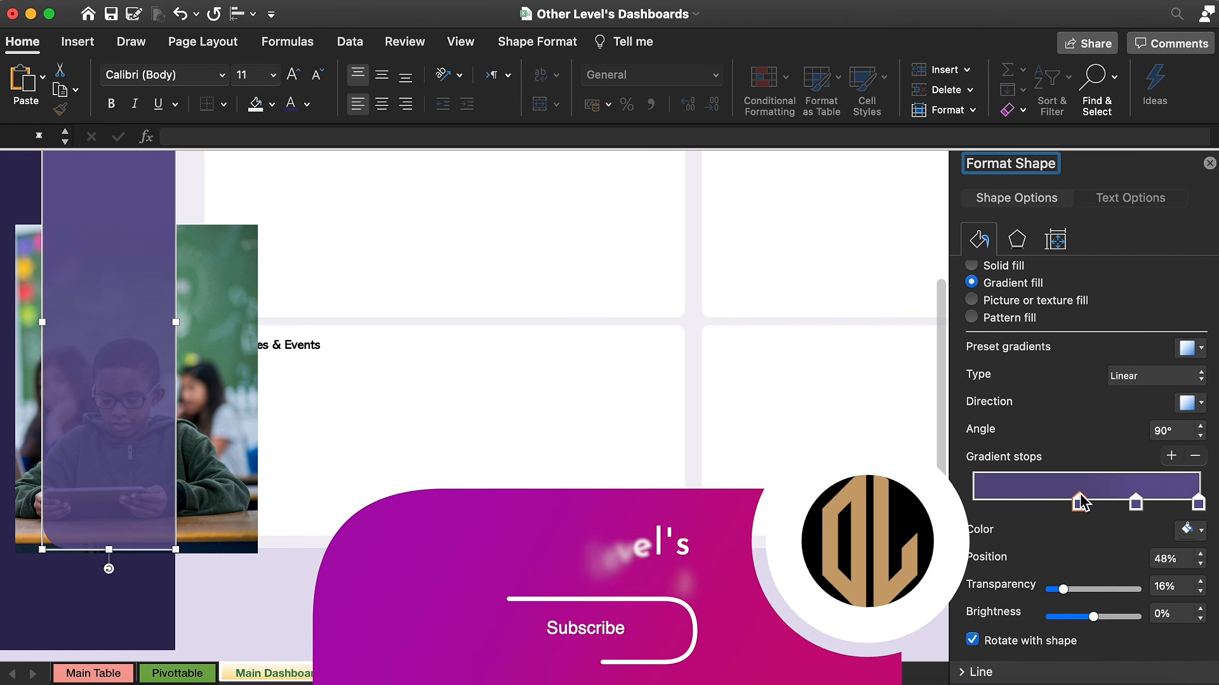
click(1079, 501)
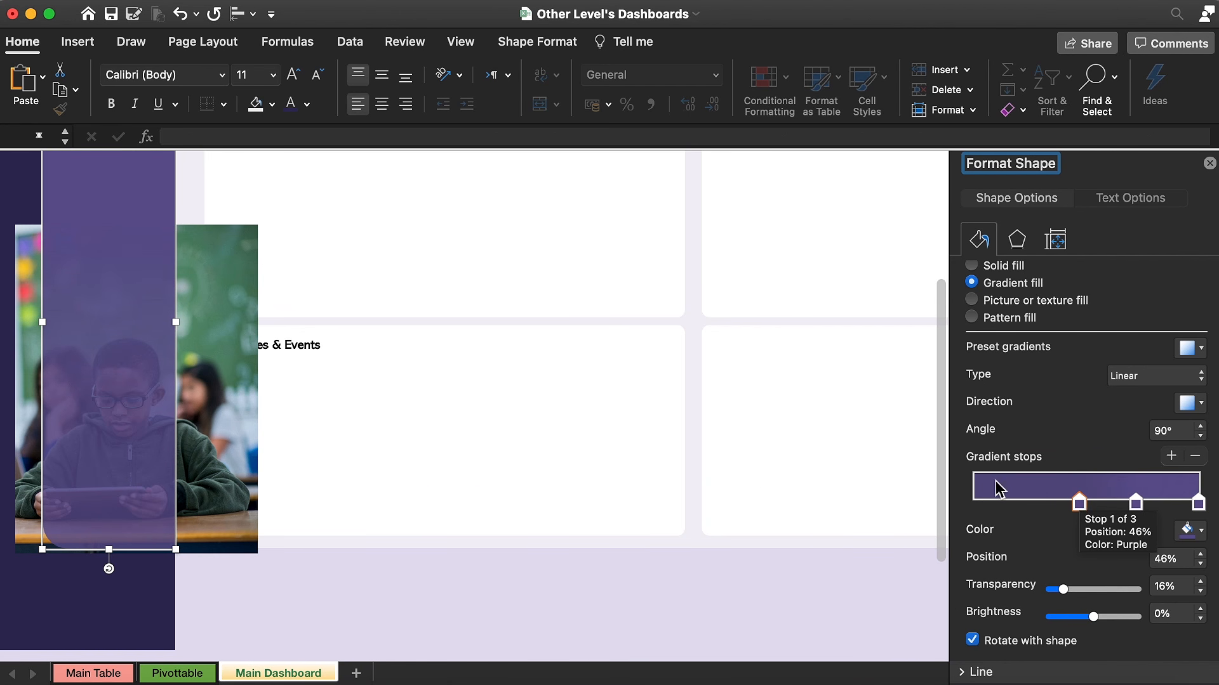
Step: Crop the student photo to a rounded rectangle and trim both sides to the width of the purple sidebar
click(219, 305)
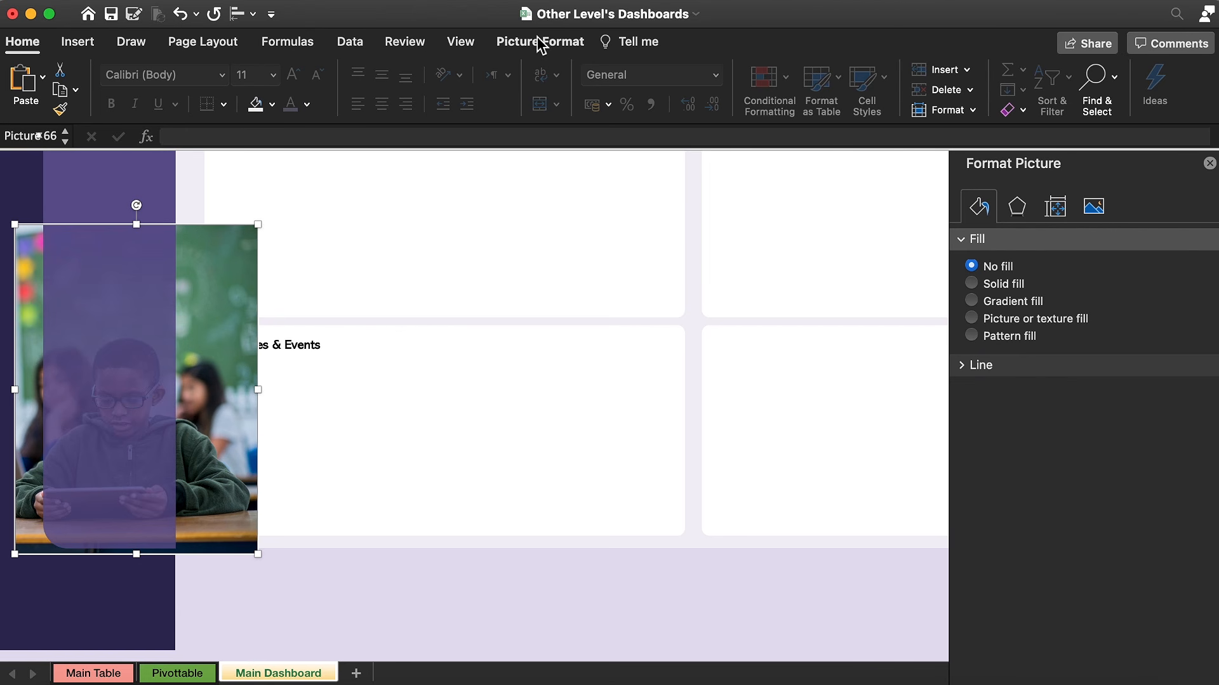
click(536, 42)
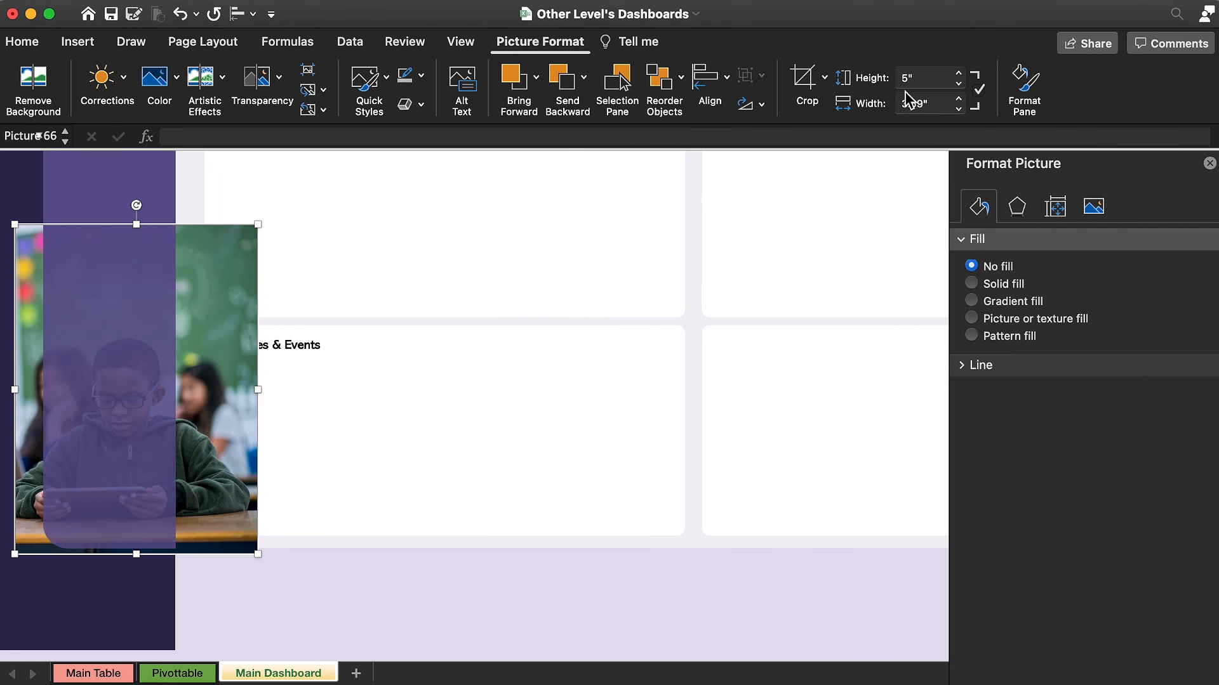
click(825, 78)
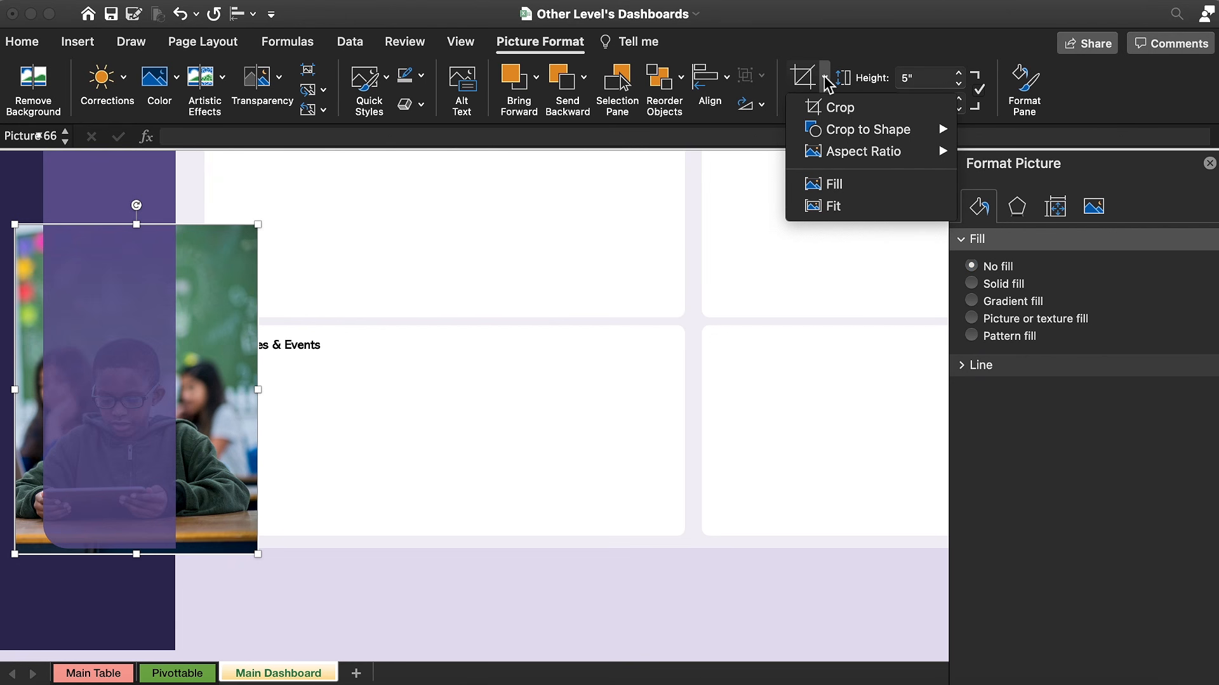
mouse_move(880, 132)
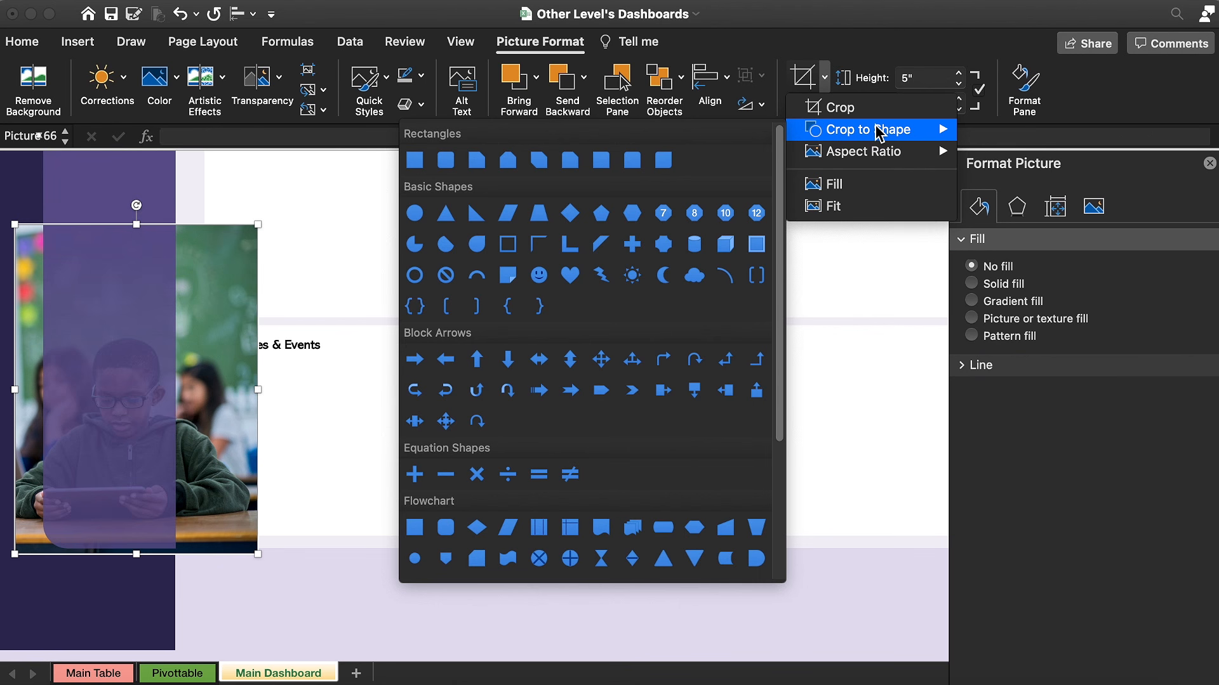
click(446, 162)
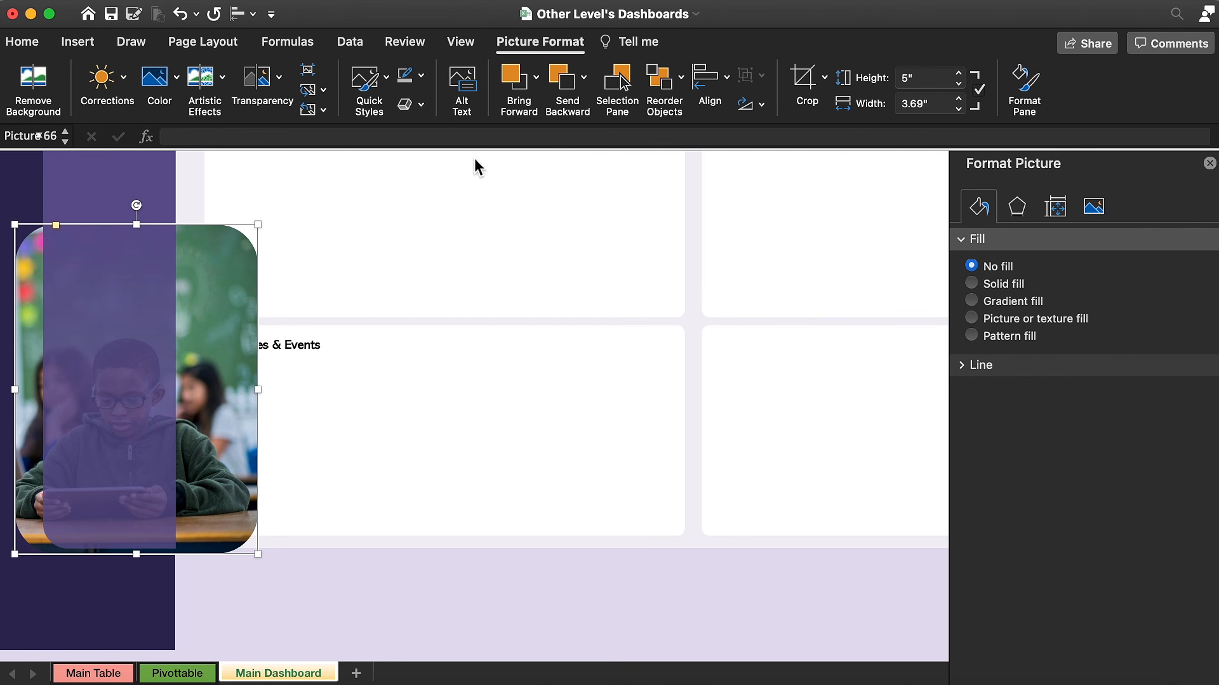
click(804, 80)
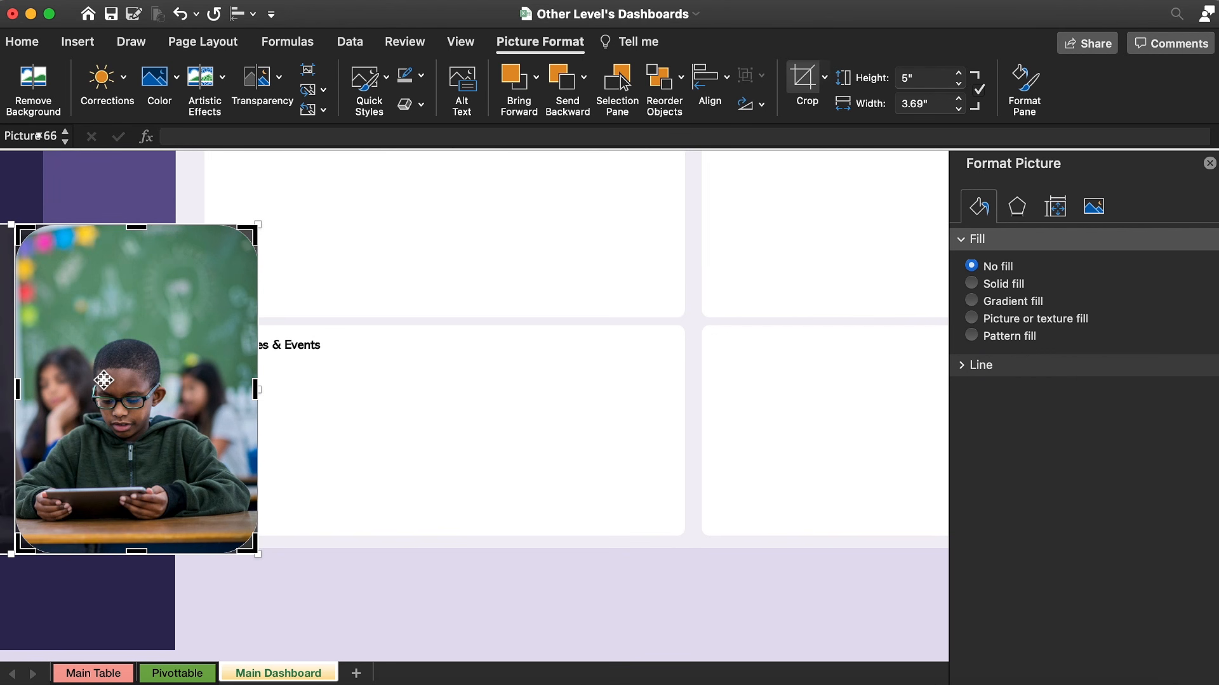
mouse_move(19, 388)
mouse_down()
mouse_move(68, 389)
mouse_move(39, 384)
mouse_up()
drag(232, 378, 175, 388)
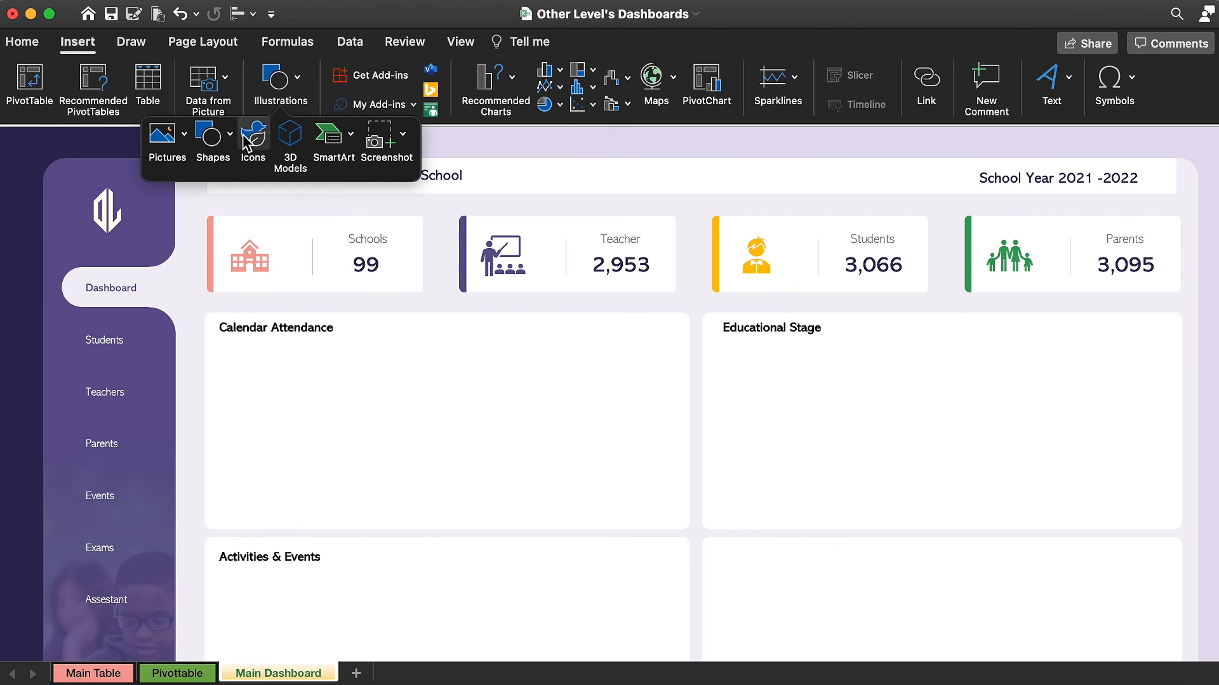
Step: Insert the solid book-stack icon from the stock icons for "Book" and fill it dark navy
click(253, 140)
click(1058, 343)
click(1131, 660)
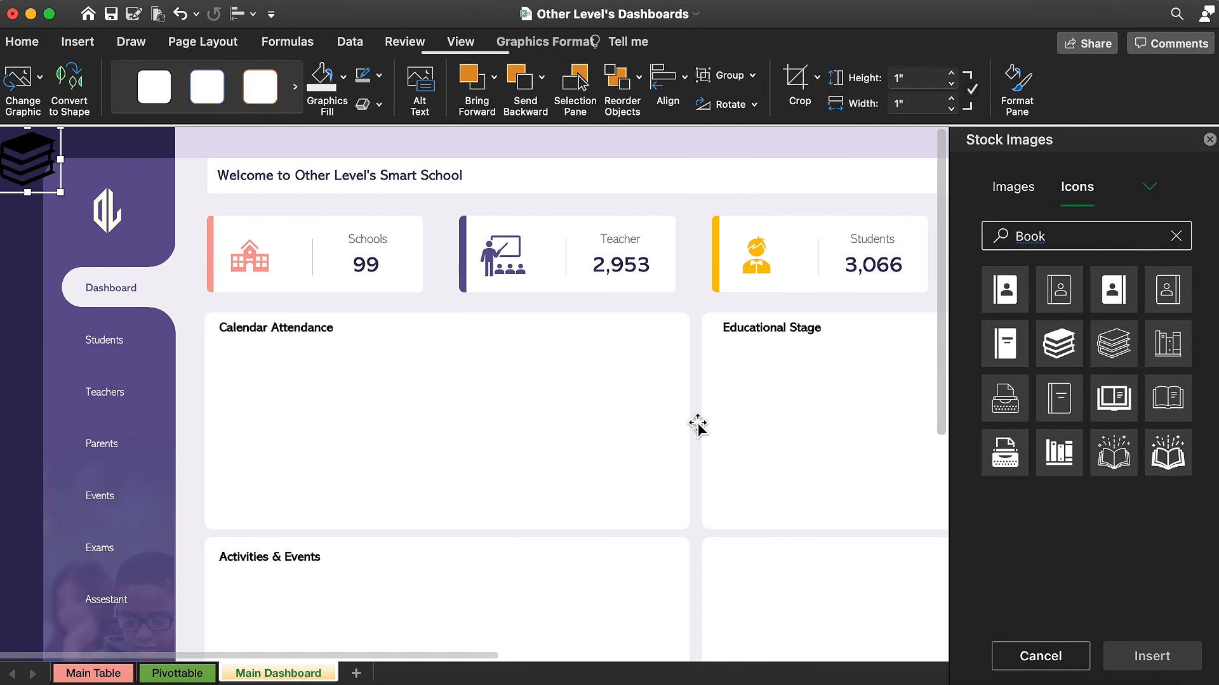
click(346, 76)
click(325, 360)
Step: Place the book-stack icon in the header just after the School Year 2021 -2022 text
drag(29, 147, 834, 179)
click(1210, 140)
drag(801, 225, 1143, 219)
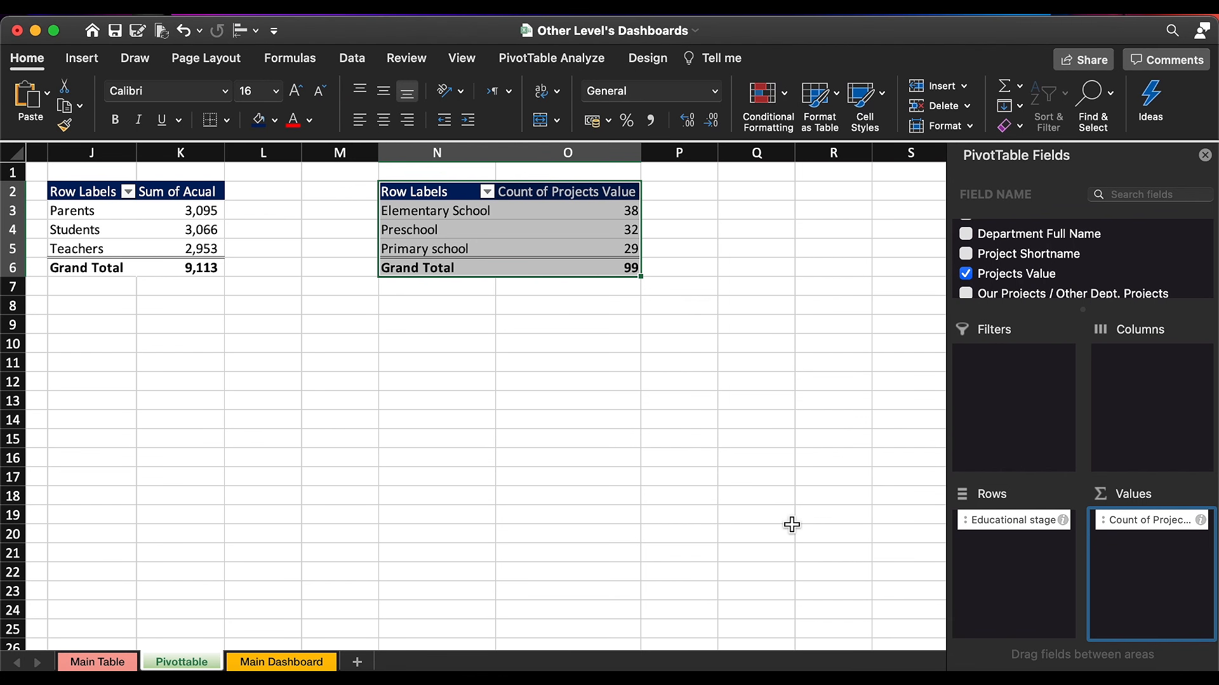
Step: Insert a column PivotChart from the educational stage PivotTable and place it below the table
click(95, 58)
click(712, 104)
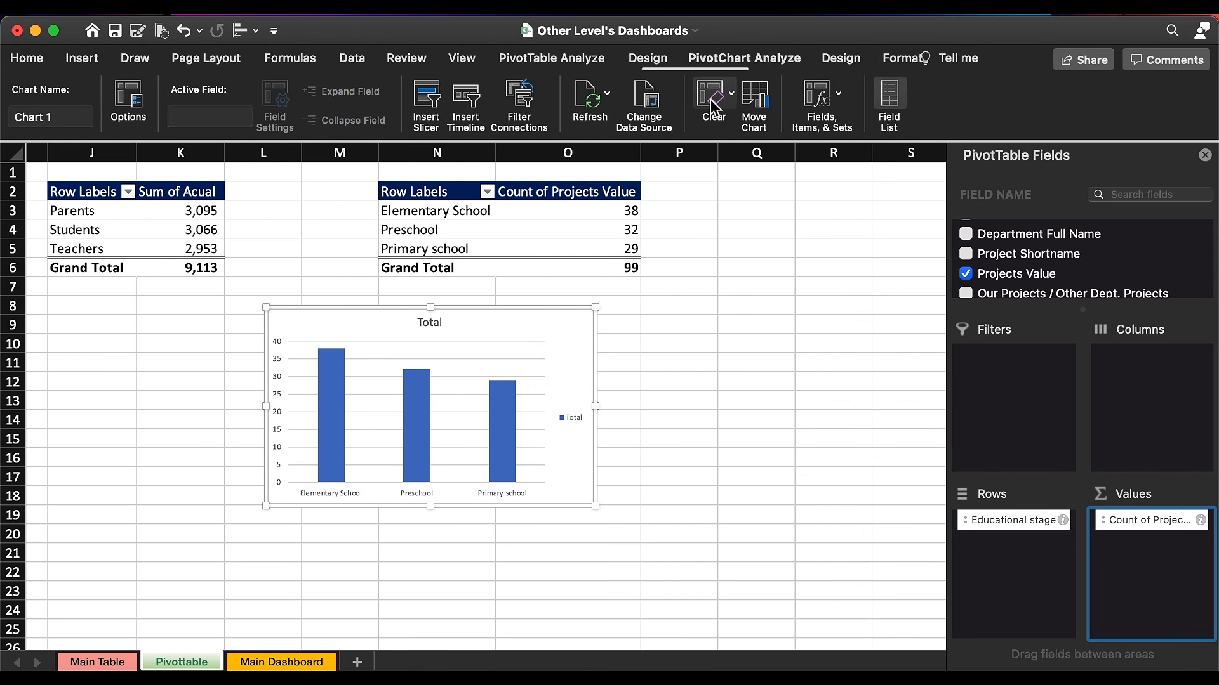
drag(563, 308, 572, 366)
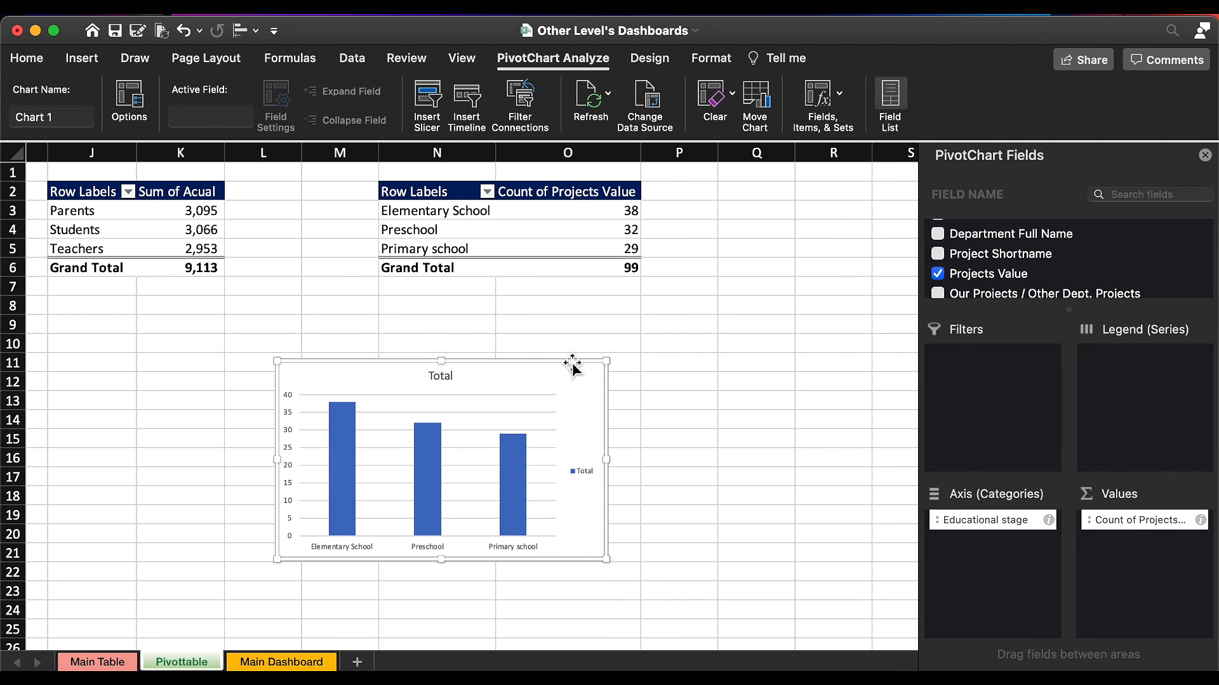
Step: Move the PivotChart to the Main Dashboard sheet and position it in the Educational Stage panel
key(super+x)
click(281, 662)
key(super+v)
drag(322, 176, 781, 438)
click(1204, 156)
drag(716, 392, 1096, 328)
scroll(1096, 327, right, 5)
Step: Delete the chart's legend, title and category axis, and shrink the chart from its upper and left edges
click(975, 448)
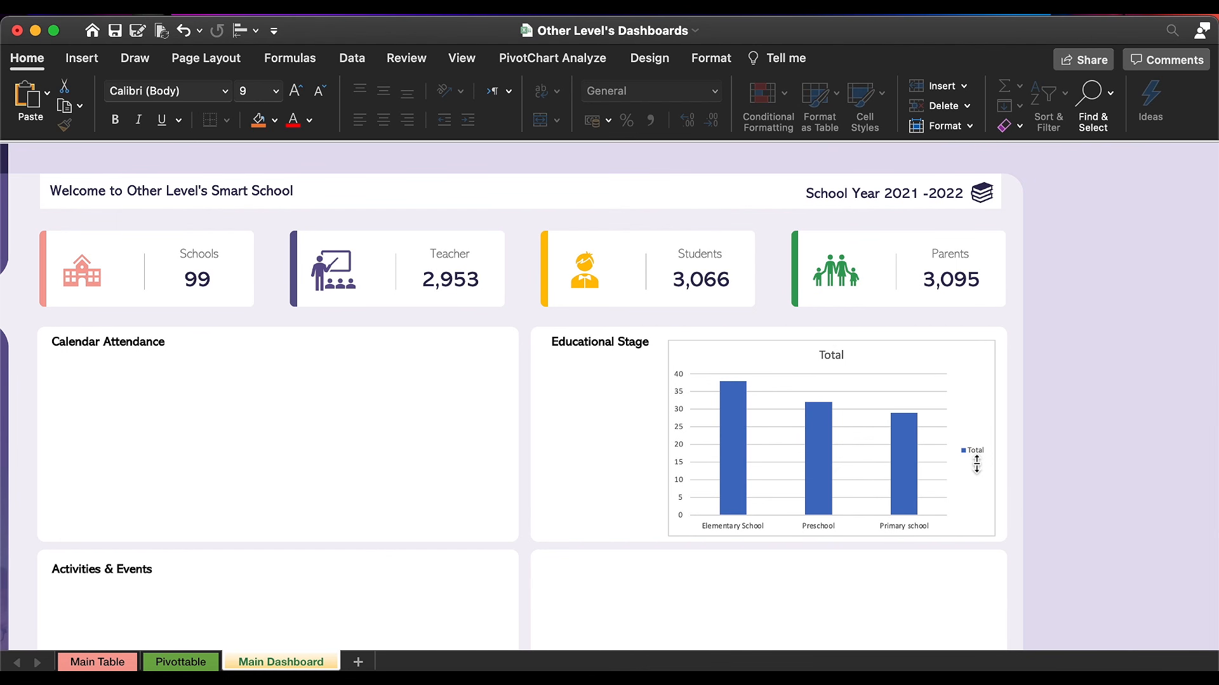
key(Delete)
click(843, 361)
key(Delete)
click(744, 528)
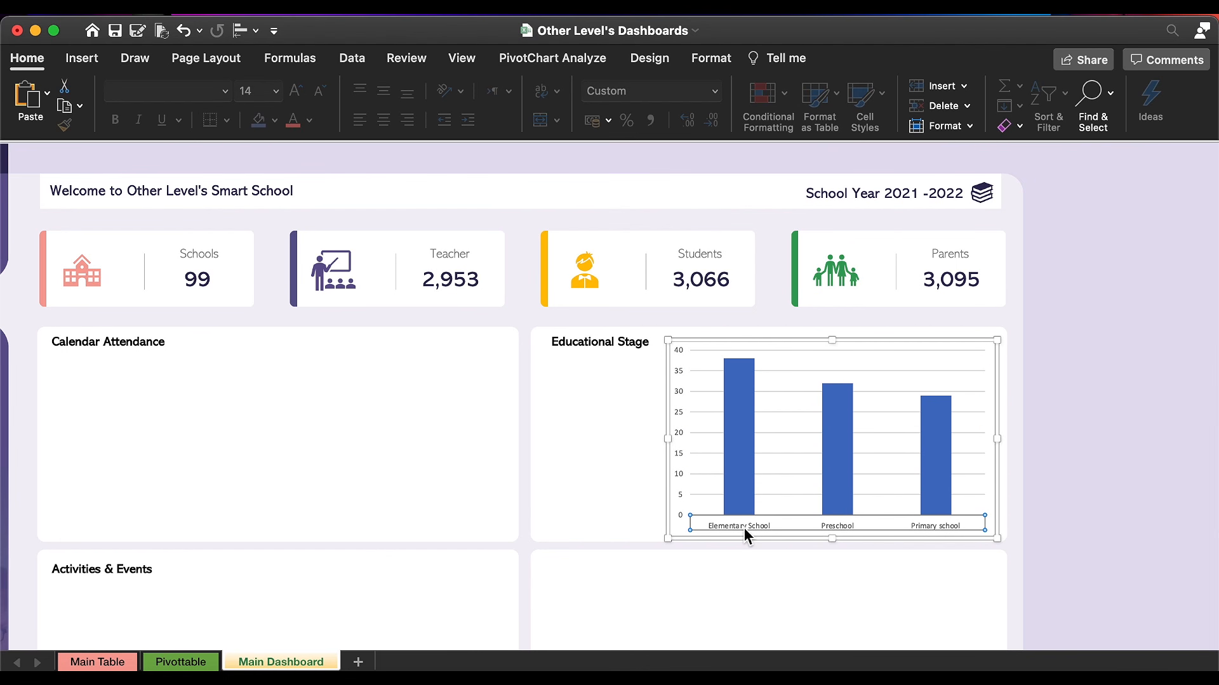
key(Delete)
drag(832, 337, 836, 360)
drag(667, 447, 701, 447)
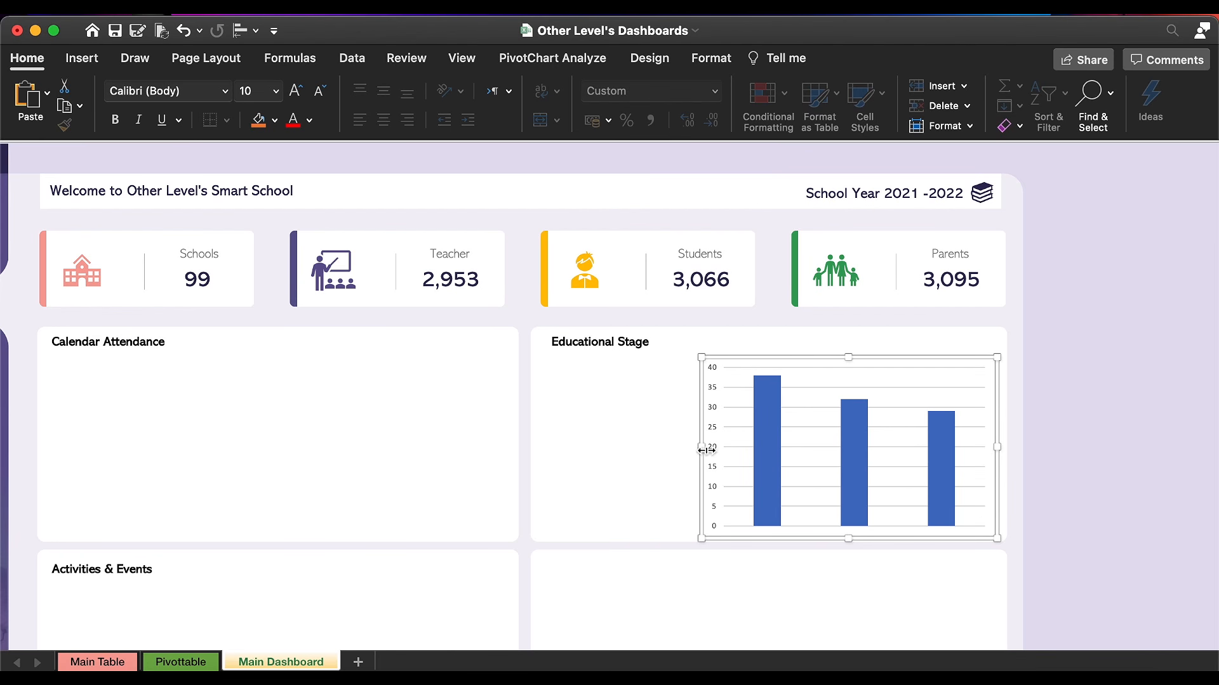
Step: Draw a cube shape as a tall bar, 2.39" high and 0.63" wide, beside the chart in the Educational Stage panel
click(81, 57)
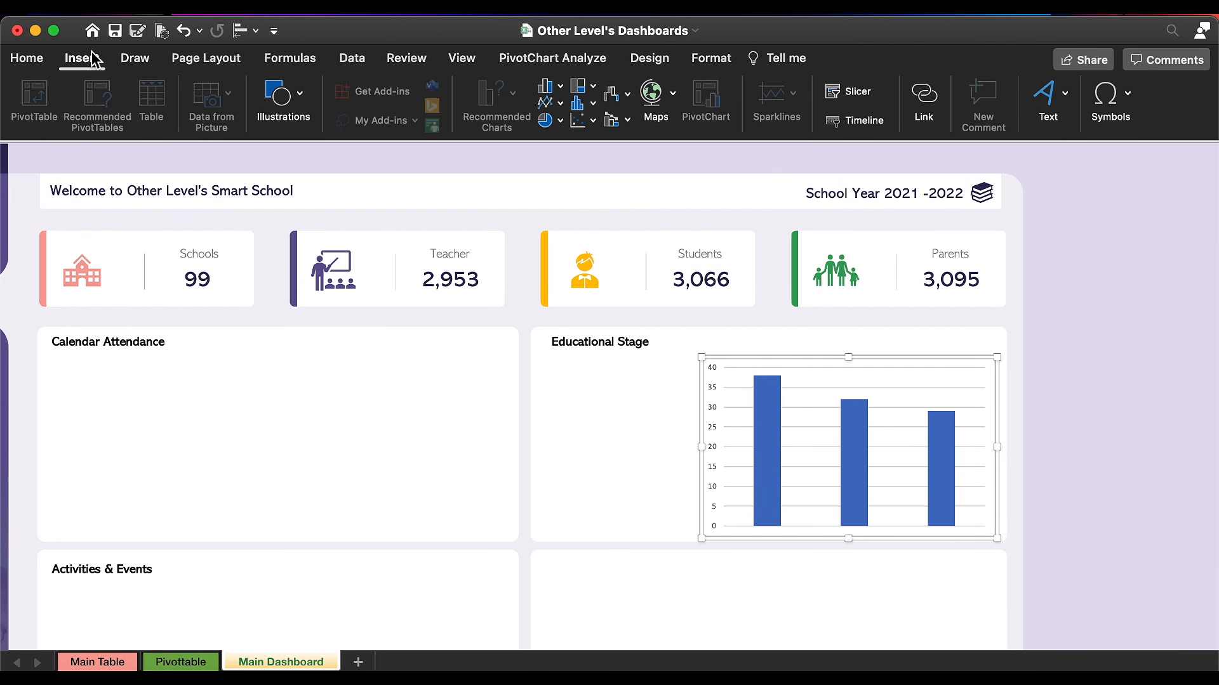
click(292, 112)
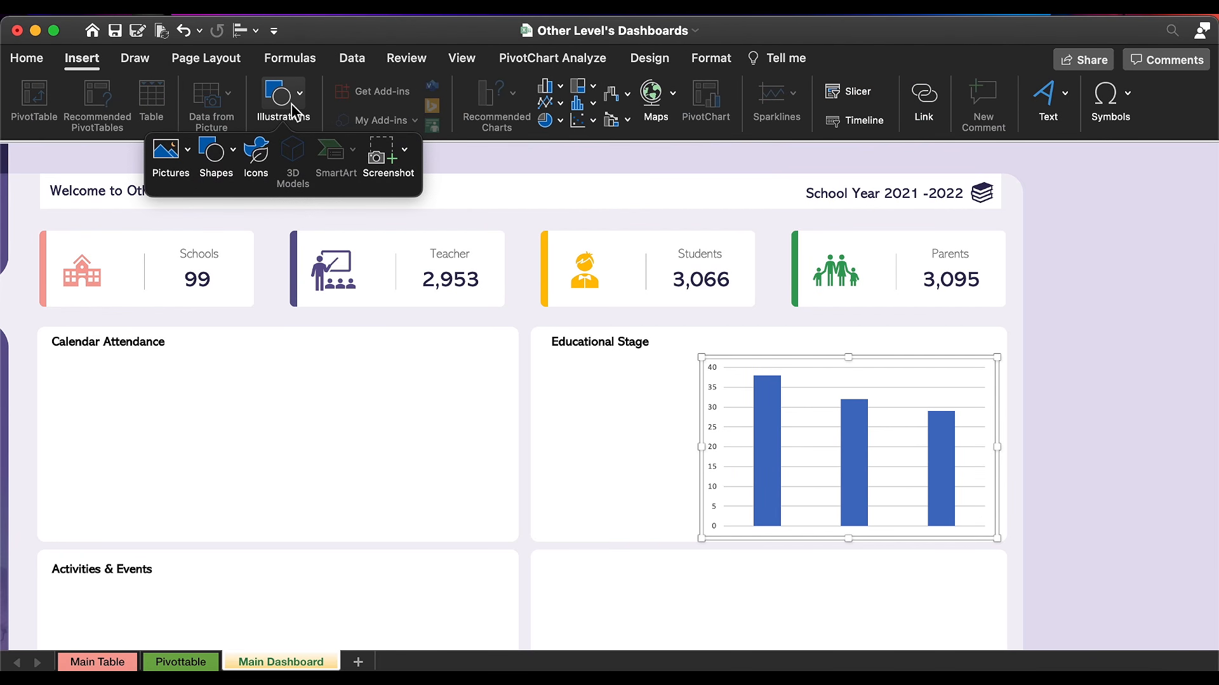
click(214, 158)
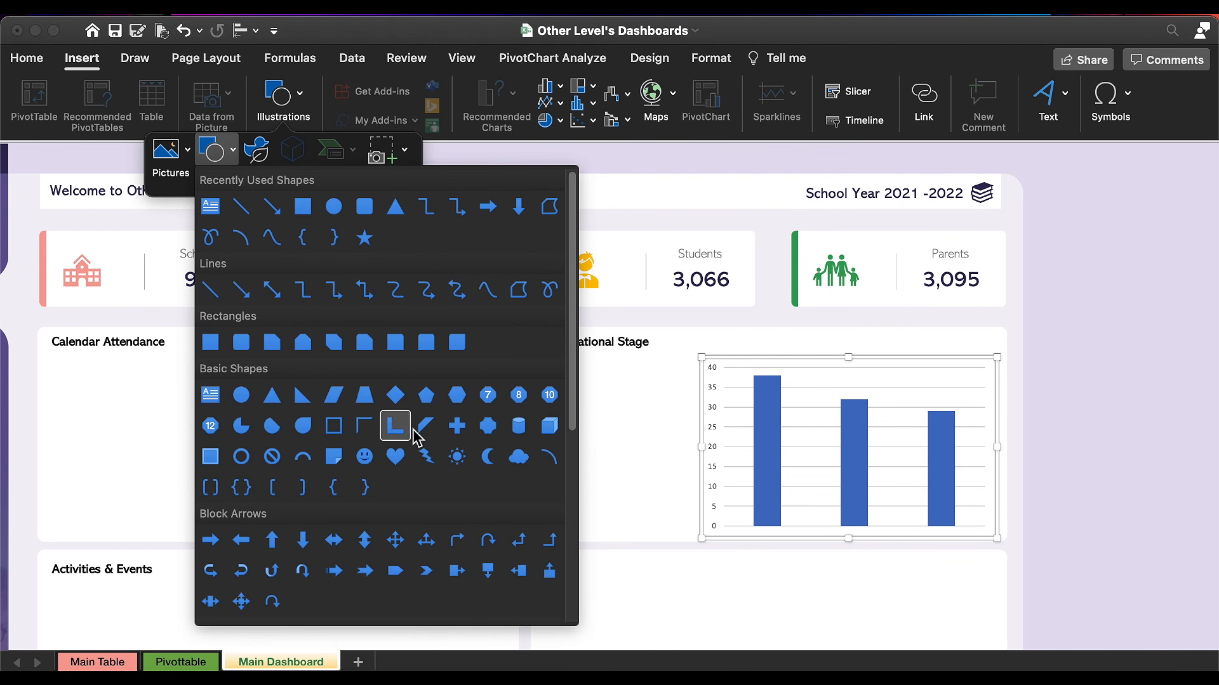
click(549, 427)
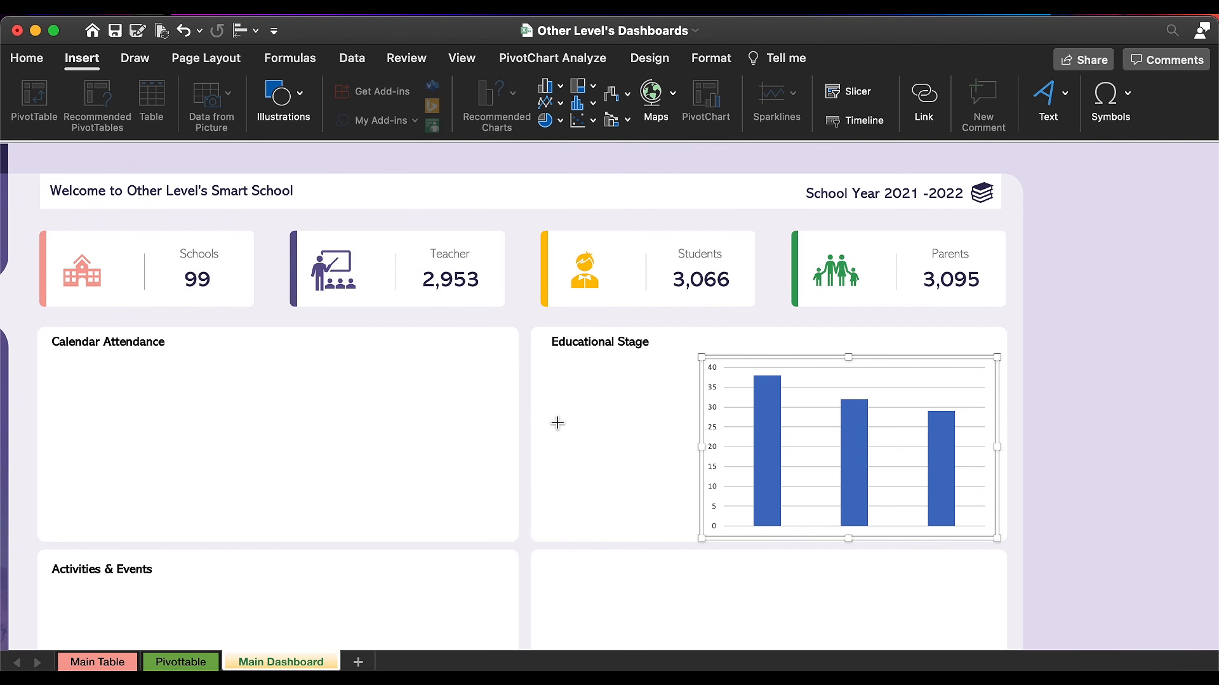
drag(552, 382, 610, 537)
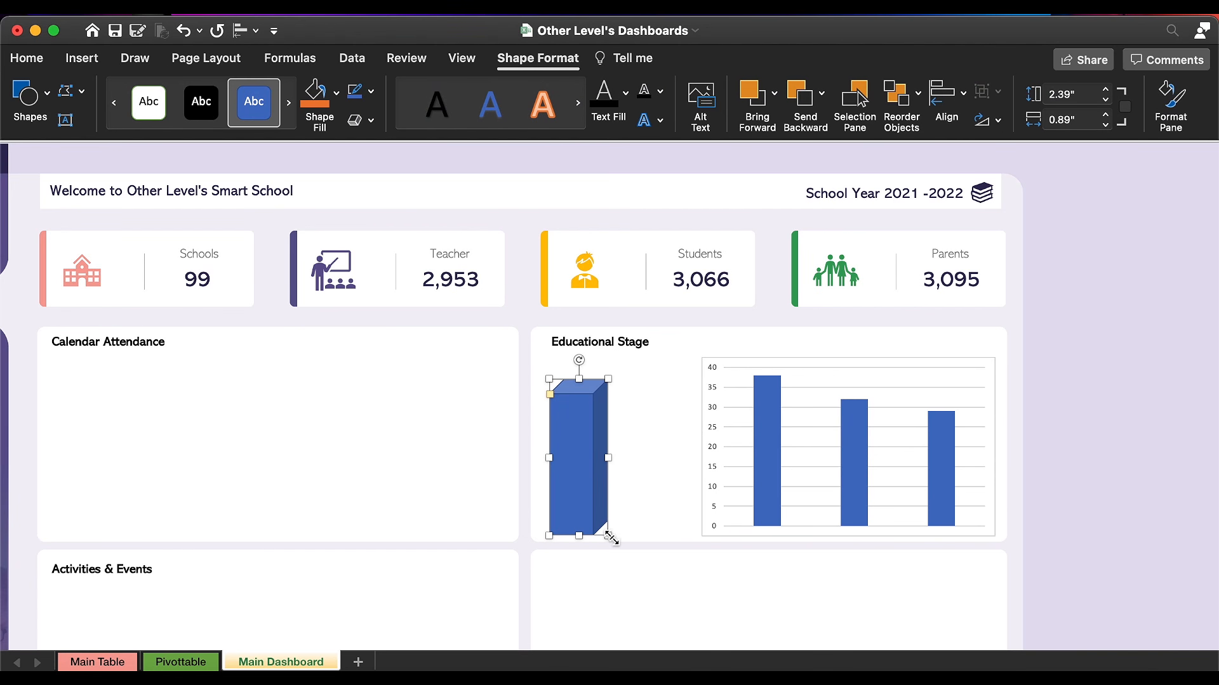
drag(610, 458, 591, 458)
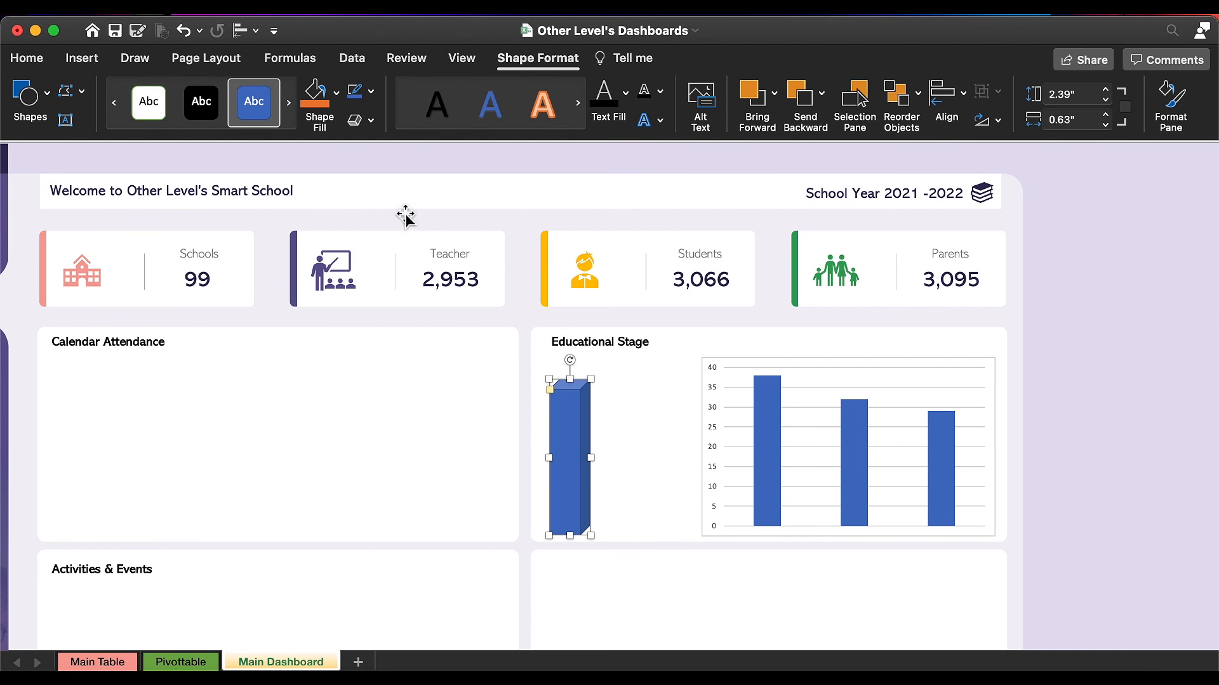
Step: Fill the tall cube bar with the dashboard's purple and remove its outline
click(337, 93)
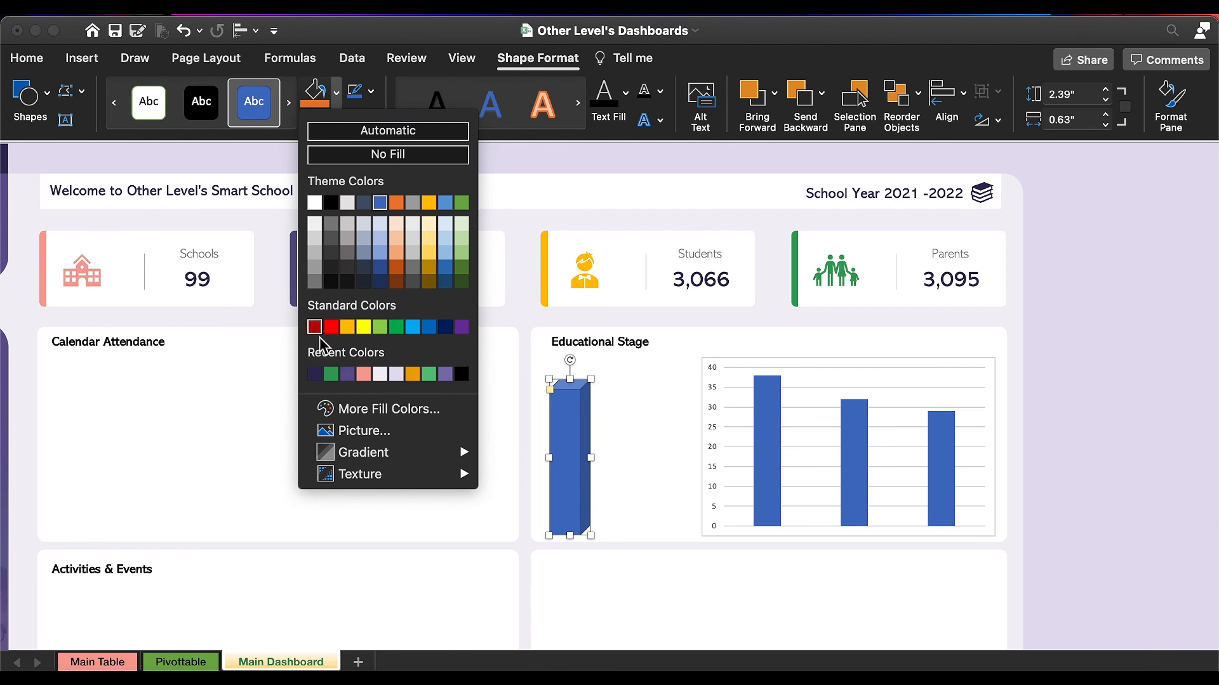
click(346, 373)
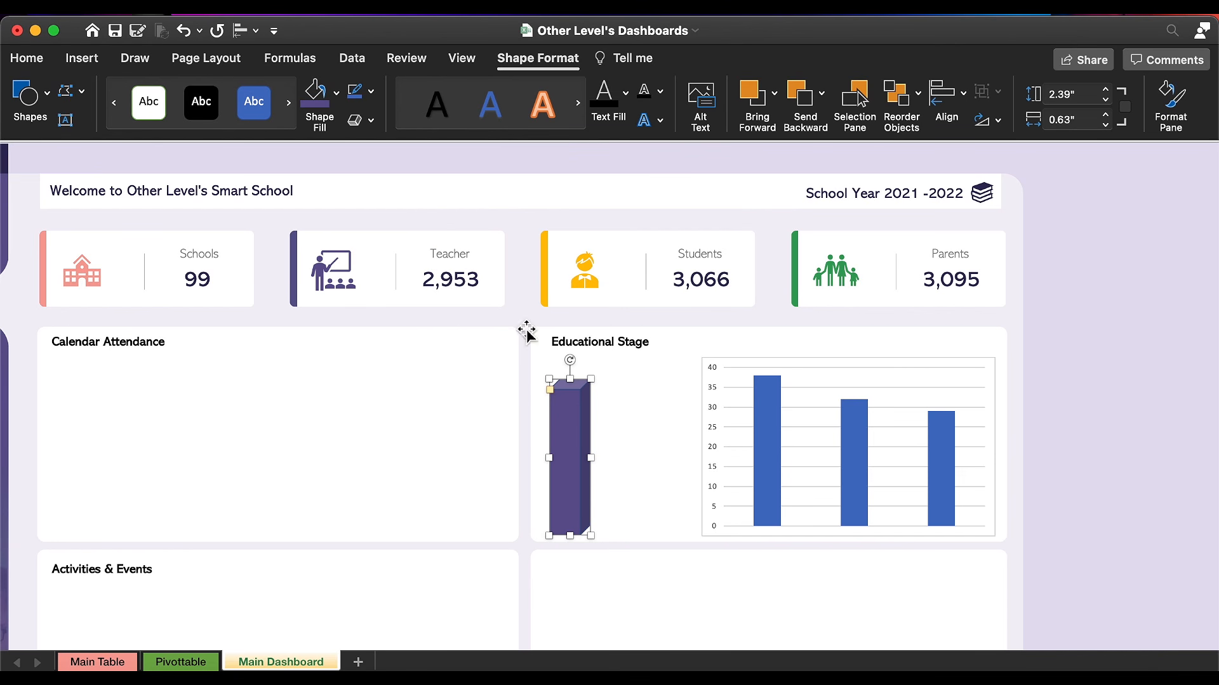
click(374, 91)
click(376, 150)
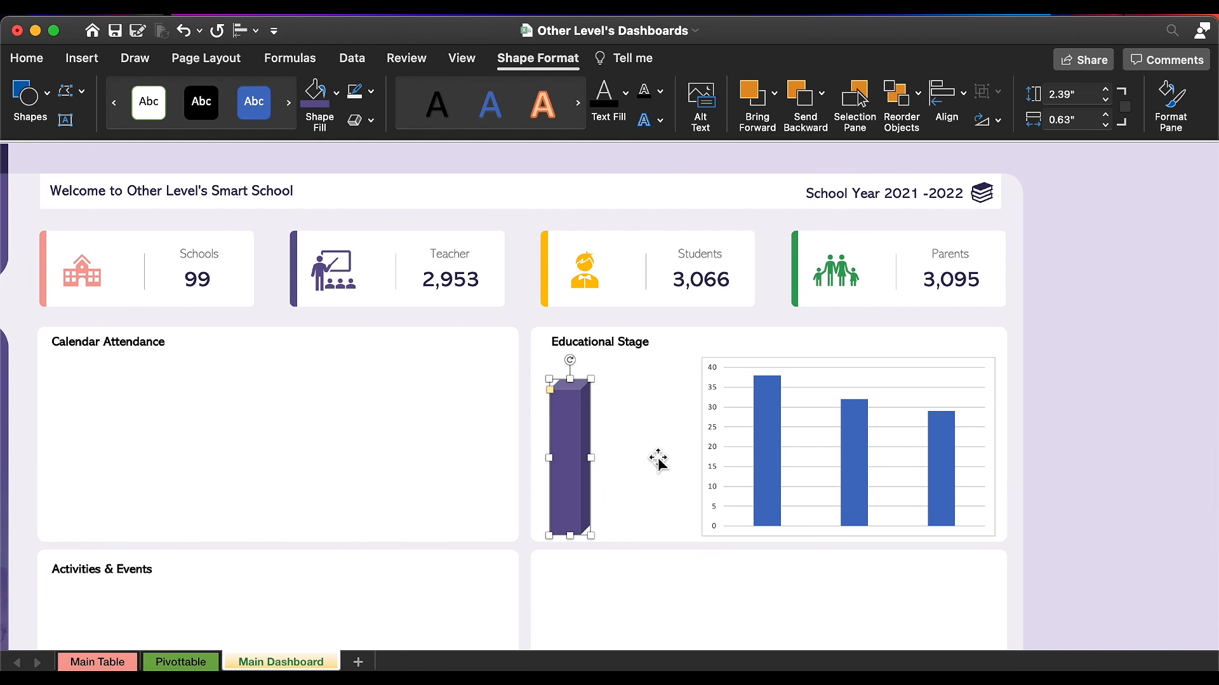
Step: Duplicate the purple bar twice in a row beside it, filling the second bar green and the third orange-yellow
drag(575, 430, 629, 431)
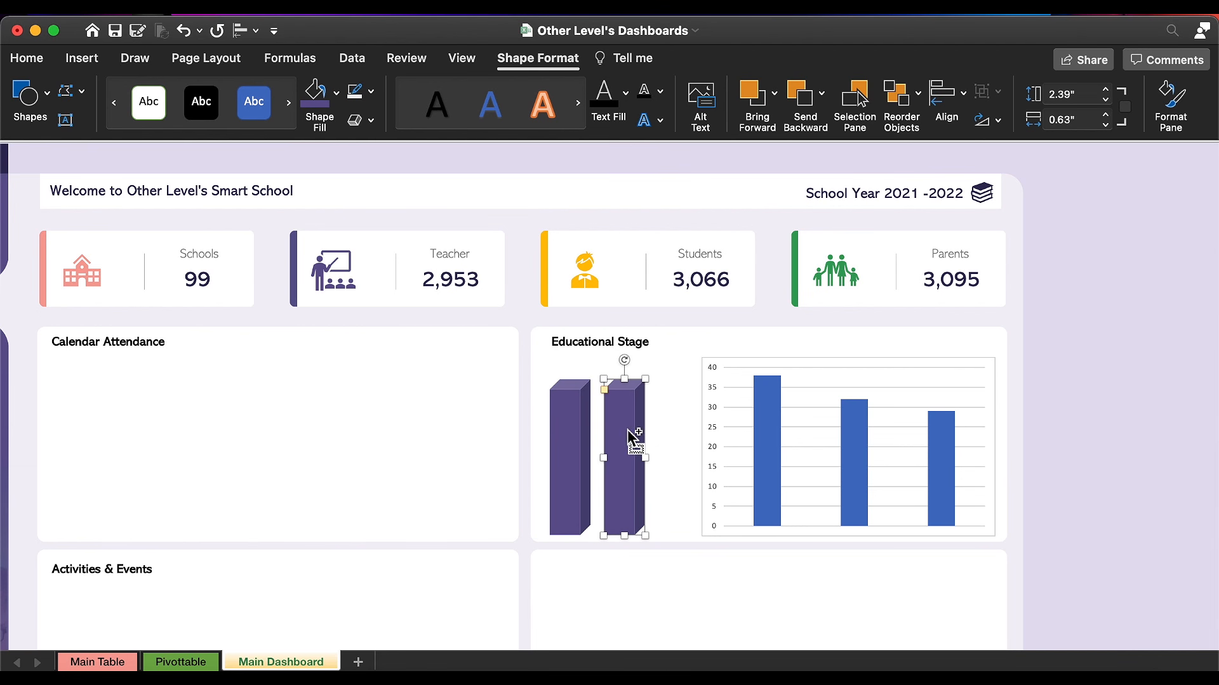
click(337, 94)
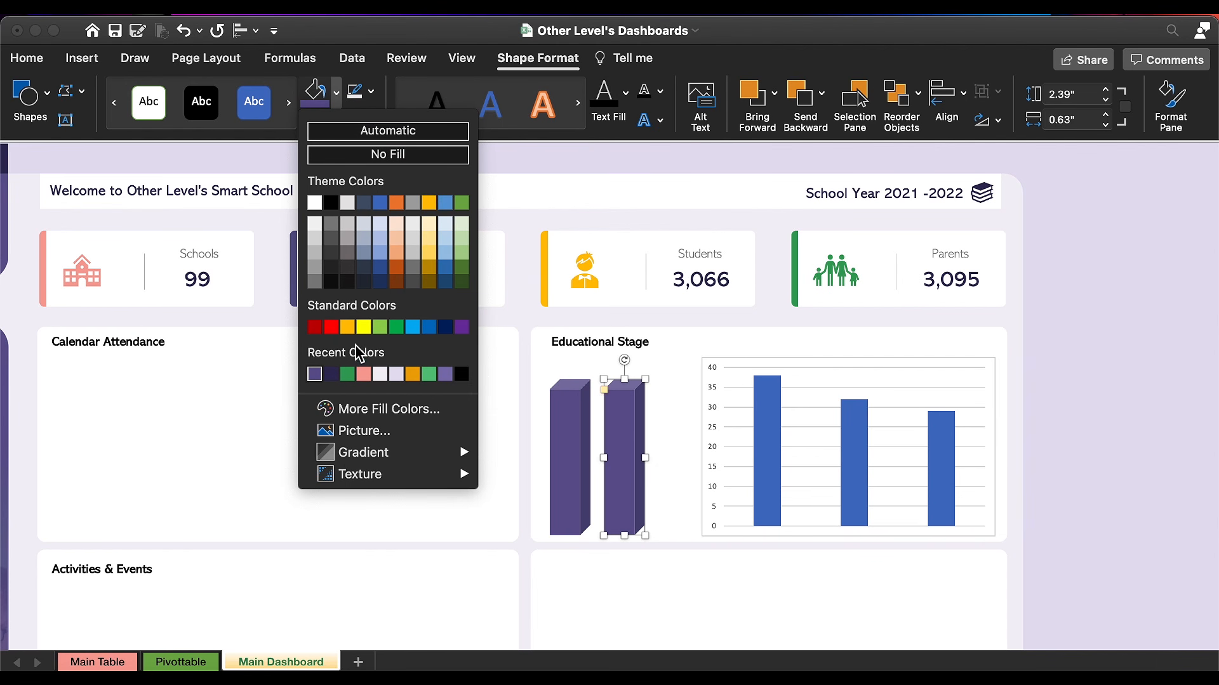
click(347, 374)
drag(631, 442, 693, 444)
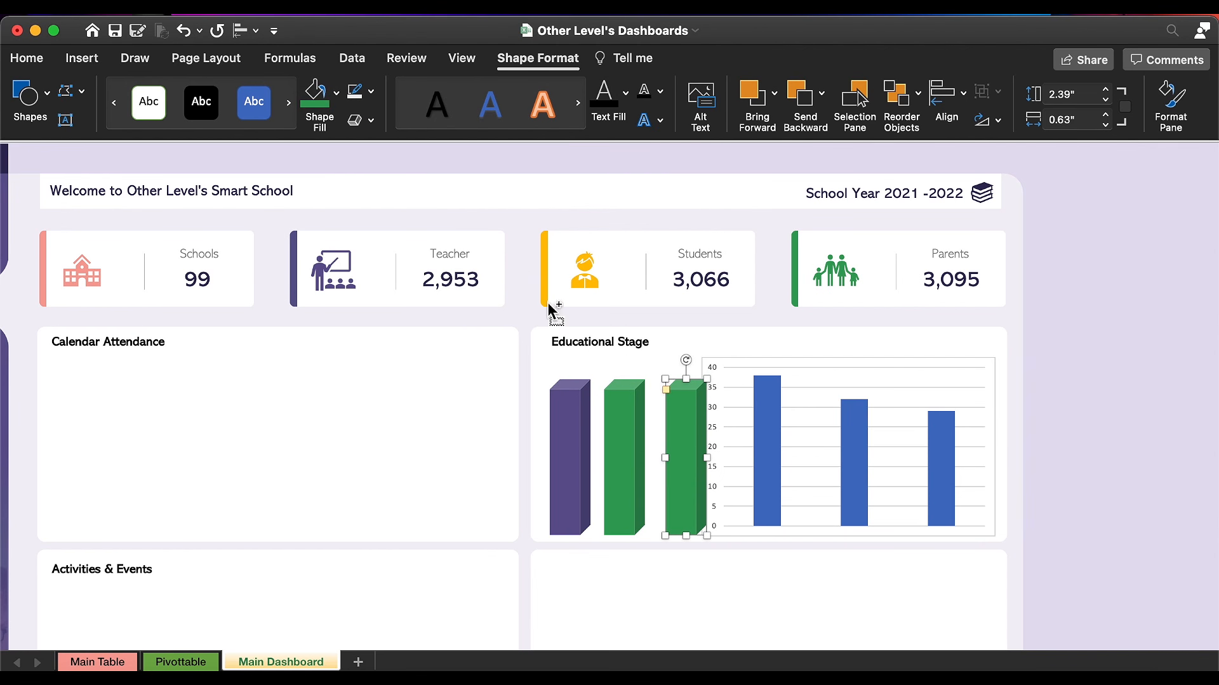
click(336, 95)
click(347, 327)
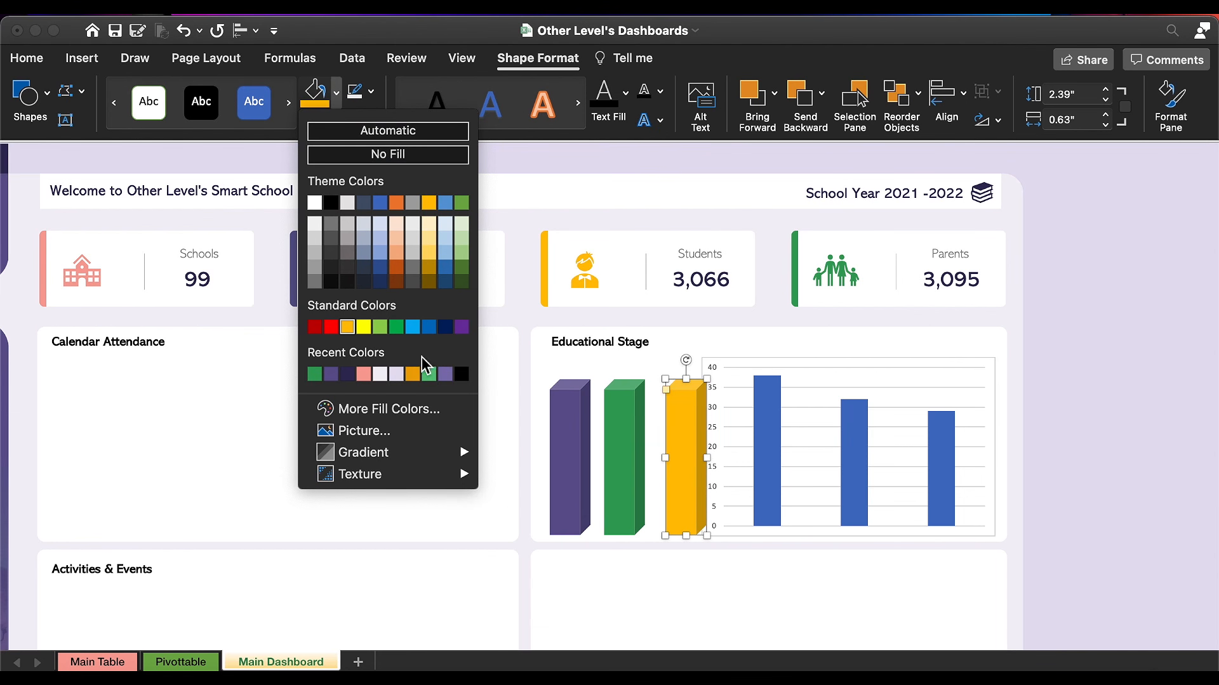
Step: Replace the chart's middle column with the orange 3D bar and its third column with the green 3D bar
scroll(413, 371, left, 2)
click(907, 463)
click(906, 462)
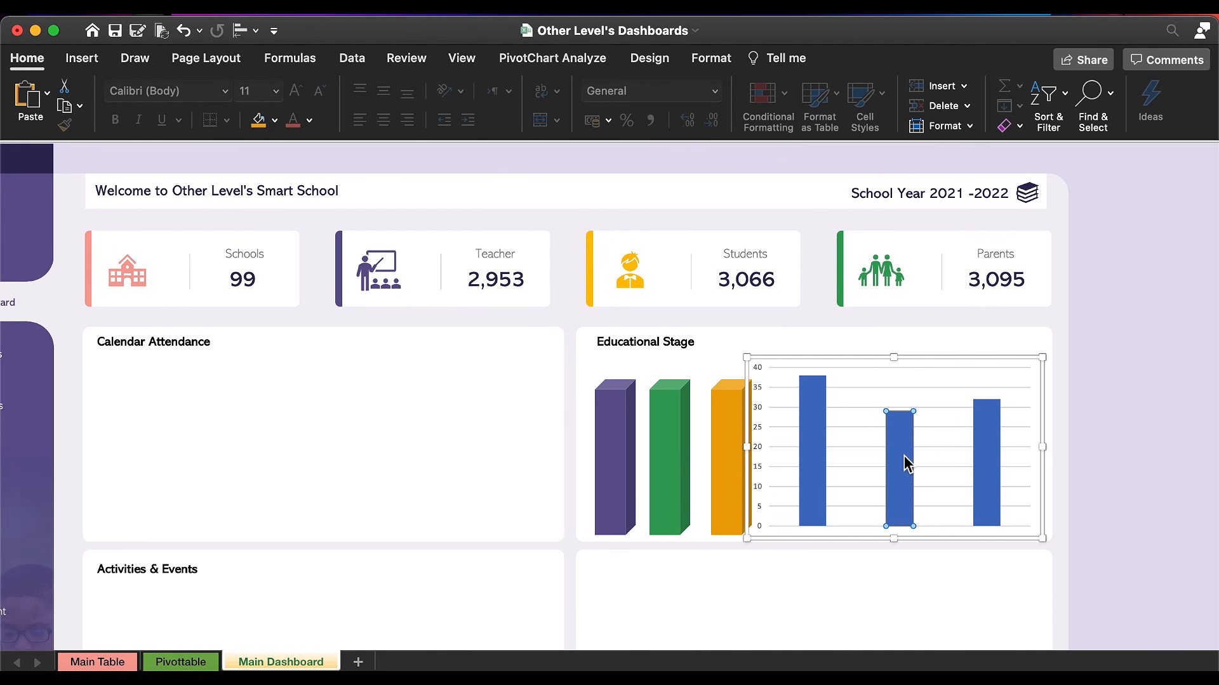
key(super+v)
click(674, 454)
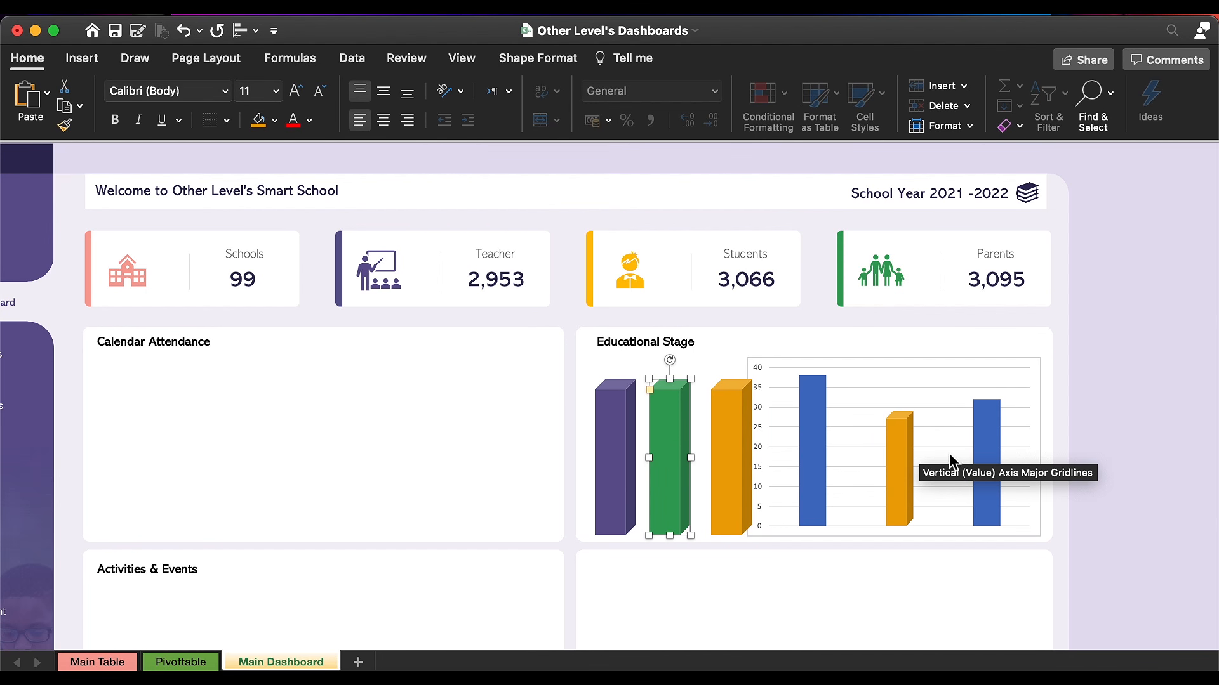
click(995, 444)
click(992, 438)
key(super+v)
Step: Replace the chart's first column with a copy of the purple 3D bar
click(625, 443)
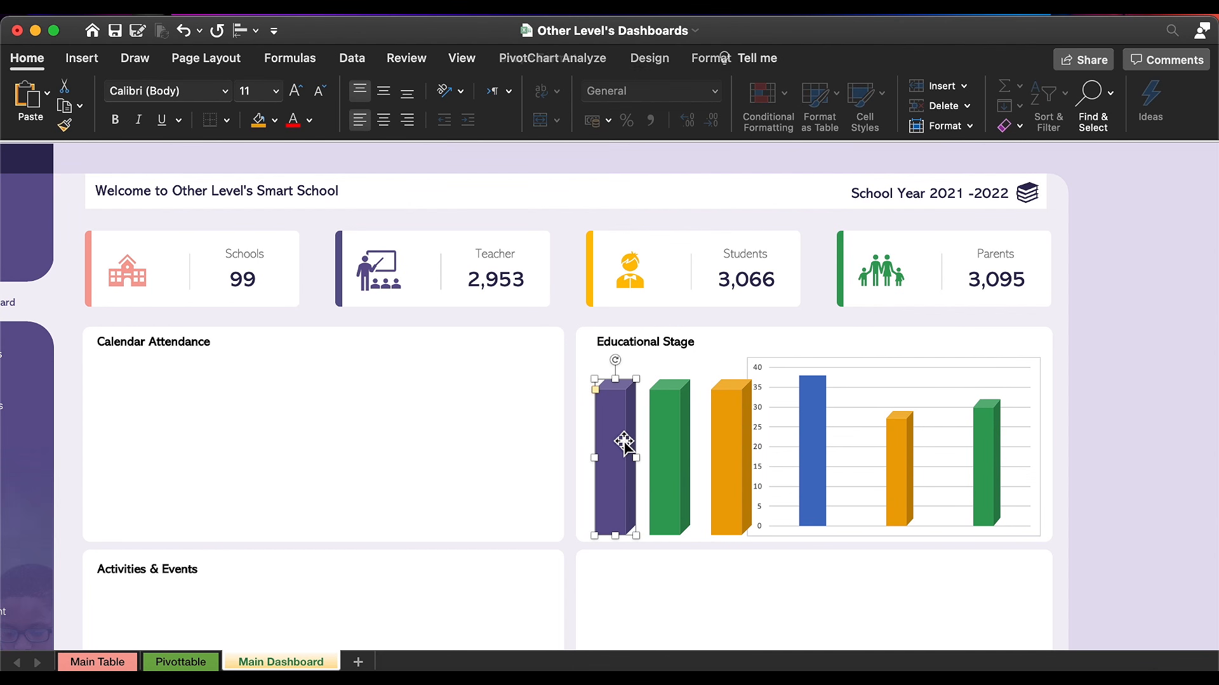
click(813, 414)
click(816, 415)
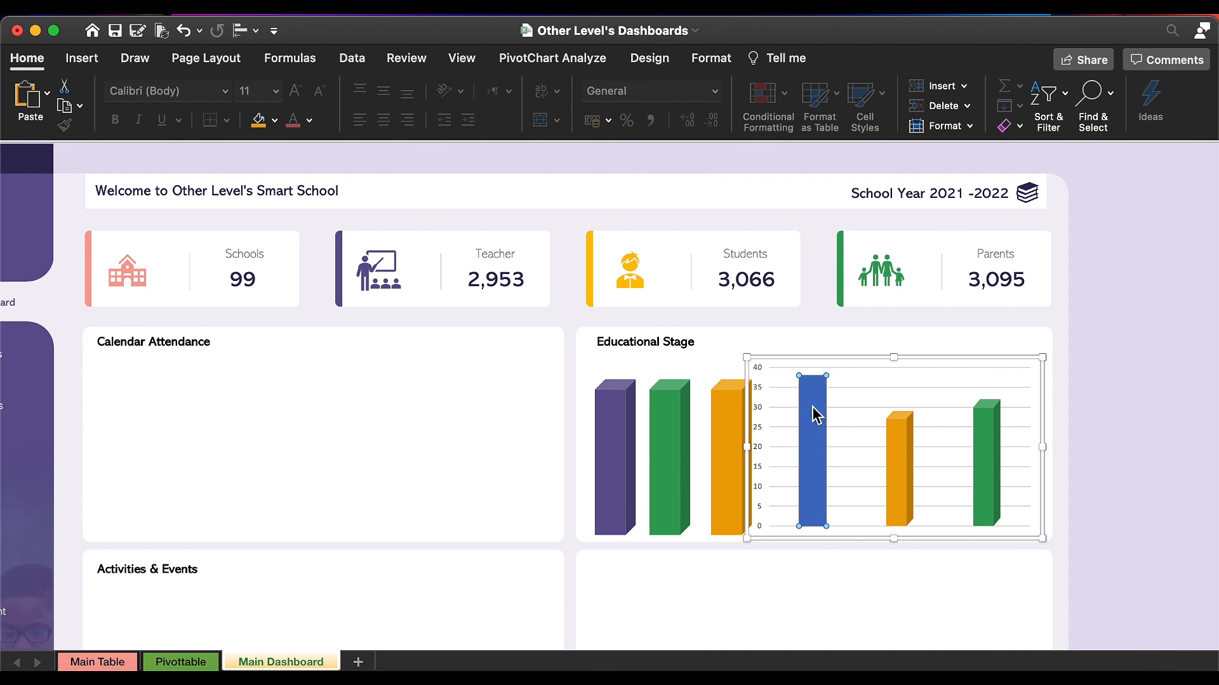
key(super+v)
Step: Delete the three standalone purple, green and orange bar shapes beside the chart
click(731, 424)
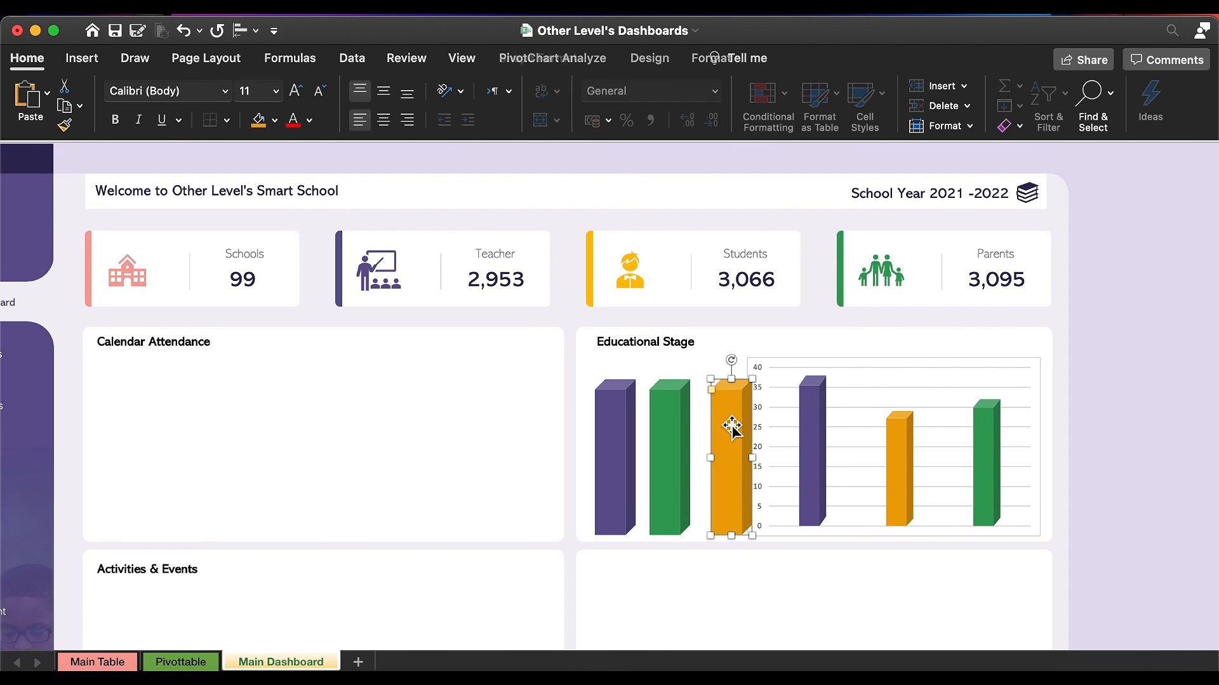
shift+click(661, 422)
shift+click(622, 425)
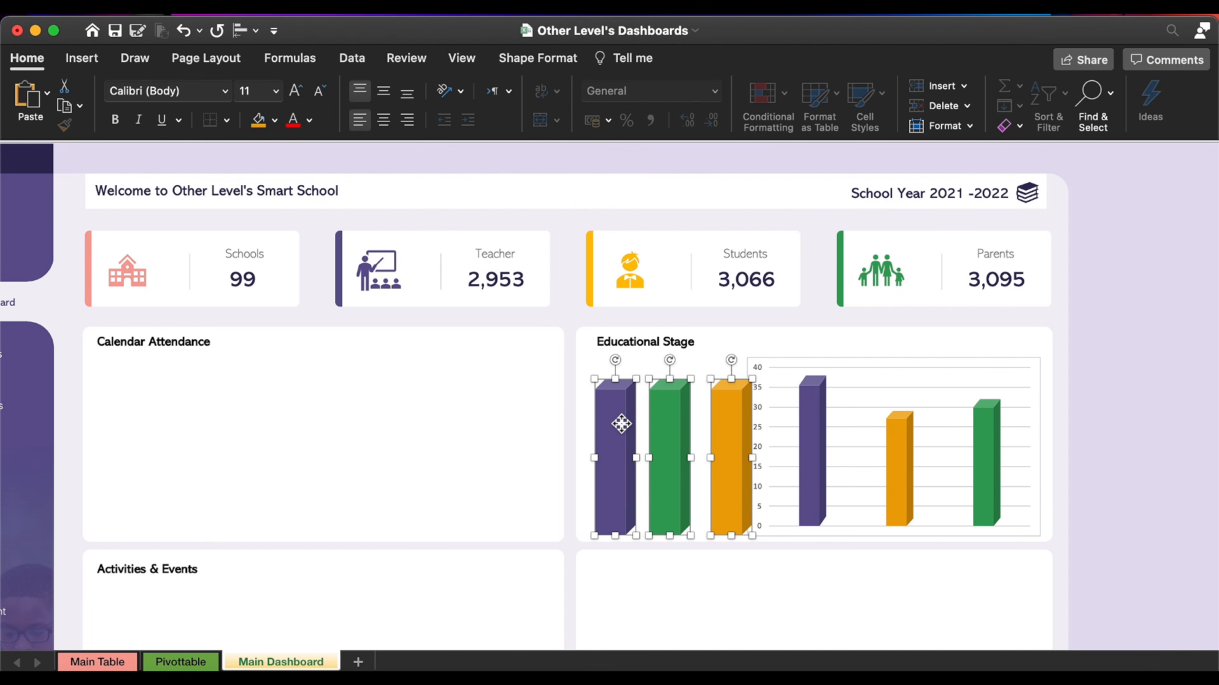
key(Delete)
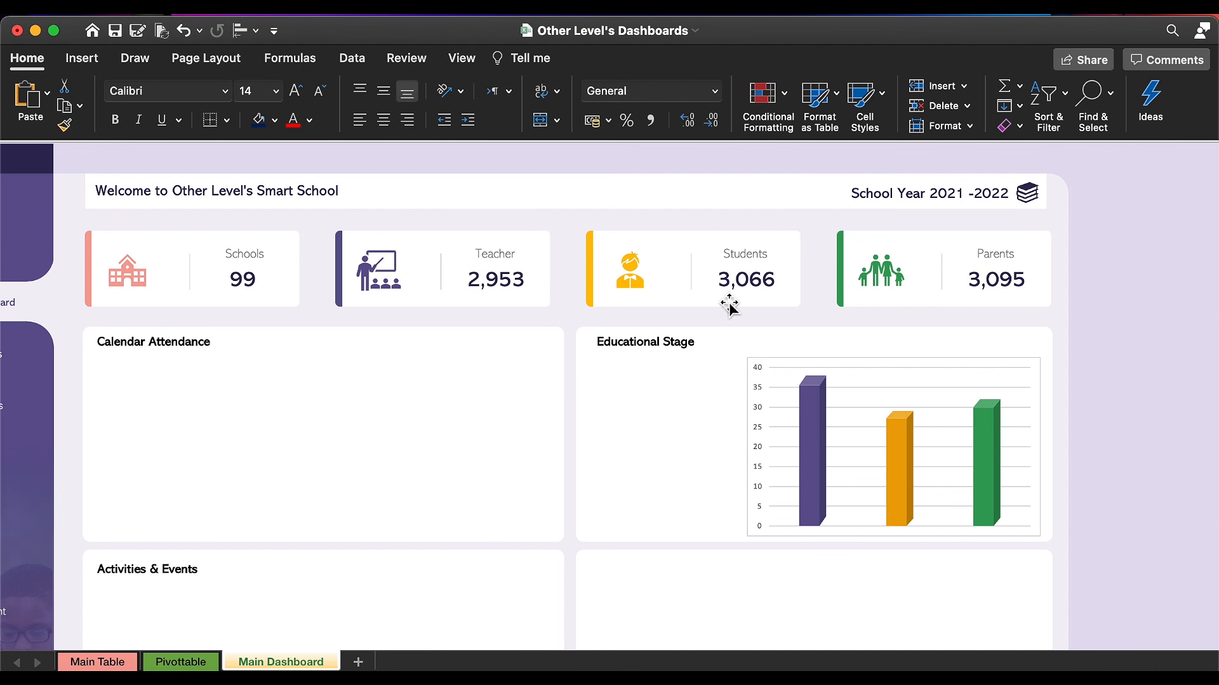
Step: Remove the outline of the Educational Stage chart's area
click(855, 362)
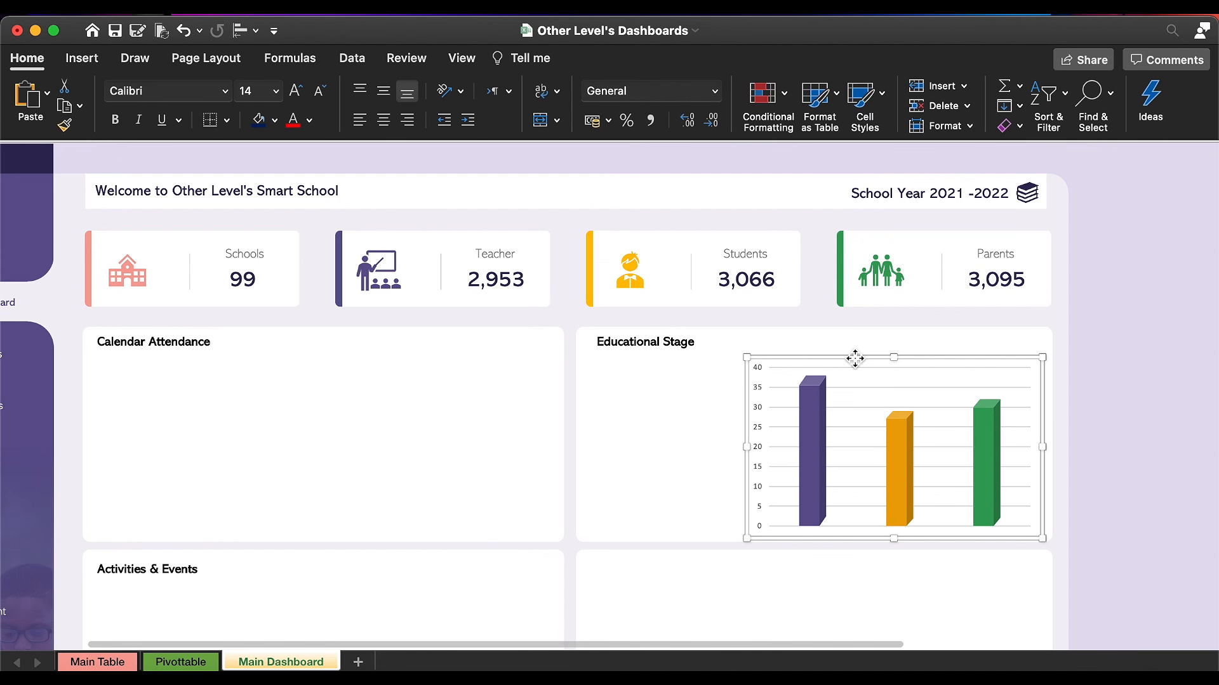
click(709, 58)
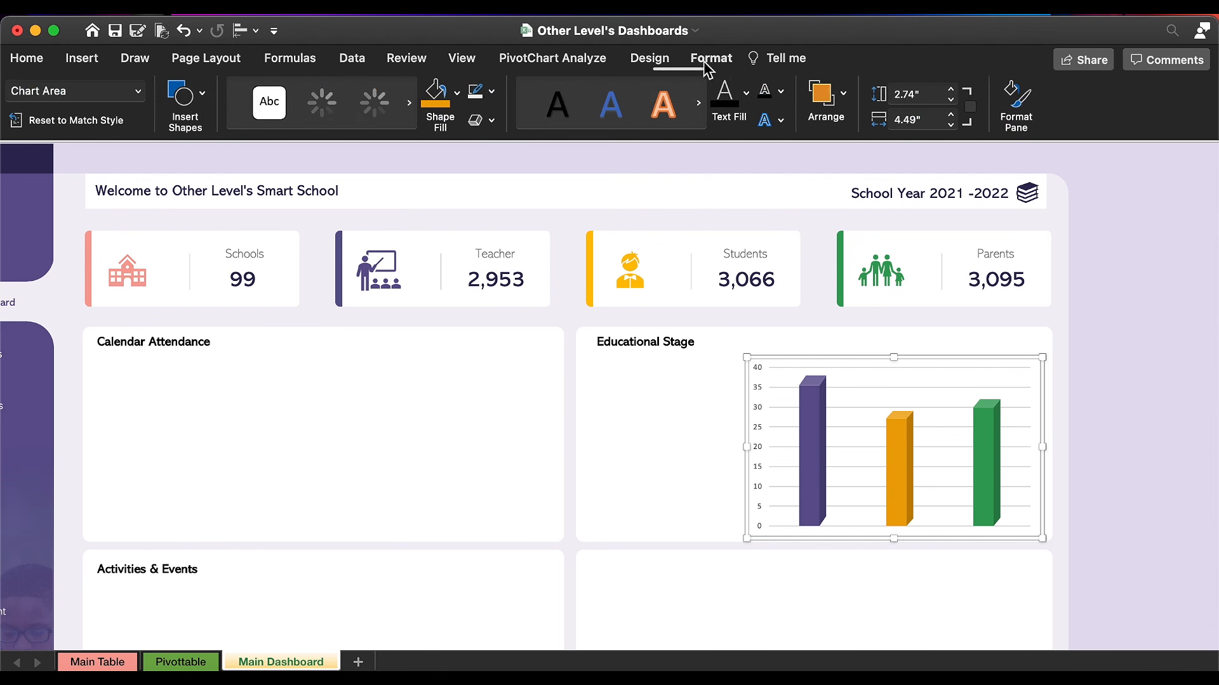
click(495, 94)
click(498, 151)
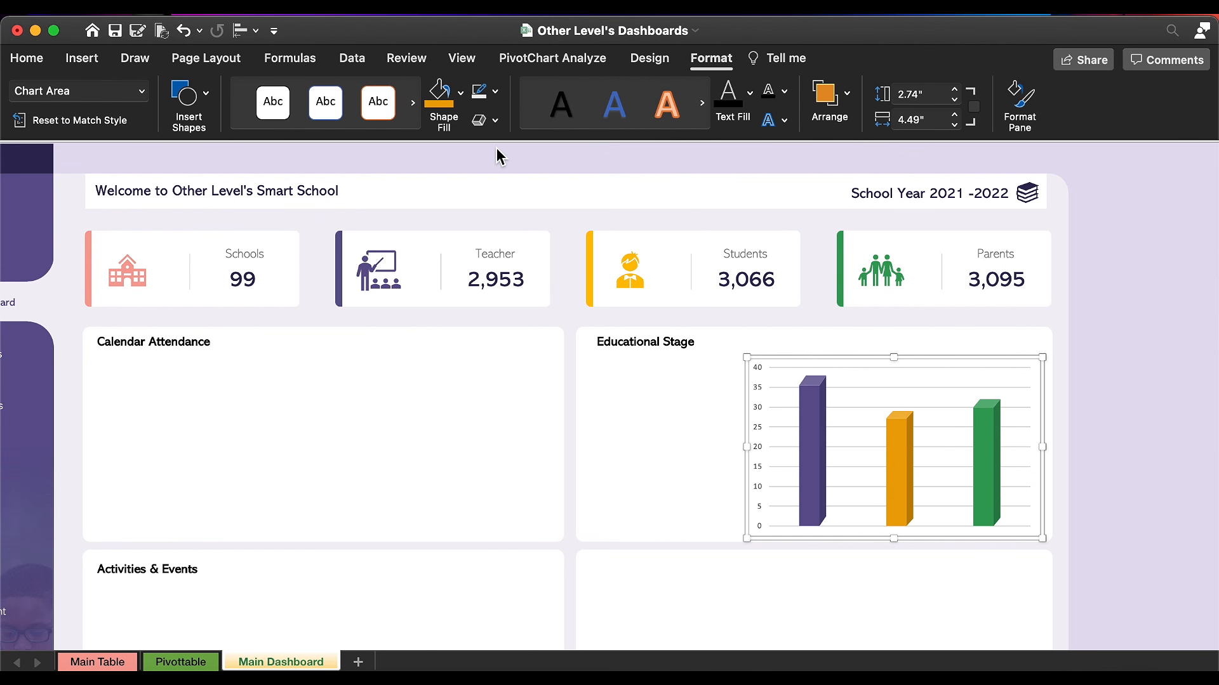
Step: Draw a rectangle about 1.43" high and 3.72" wide beside the chart, filled white and without an outline
click(202, 112)
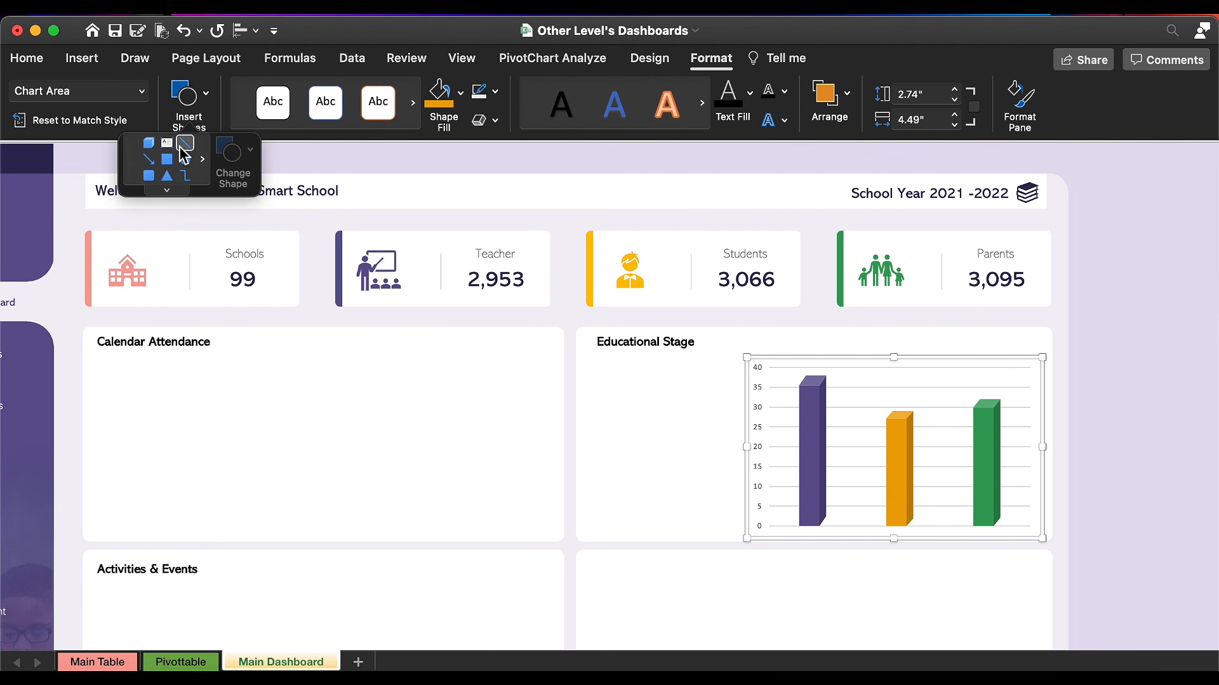
click(167, 160)
mouse_move(489, 413)
mouse_down()
mouse_move(579, 435)
mouse_move(733, 506)
mouse_up()
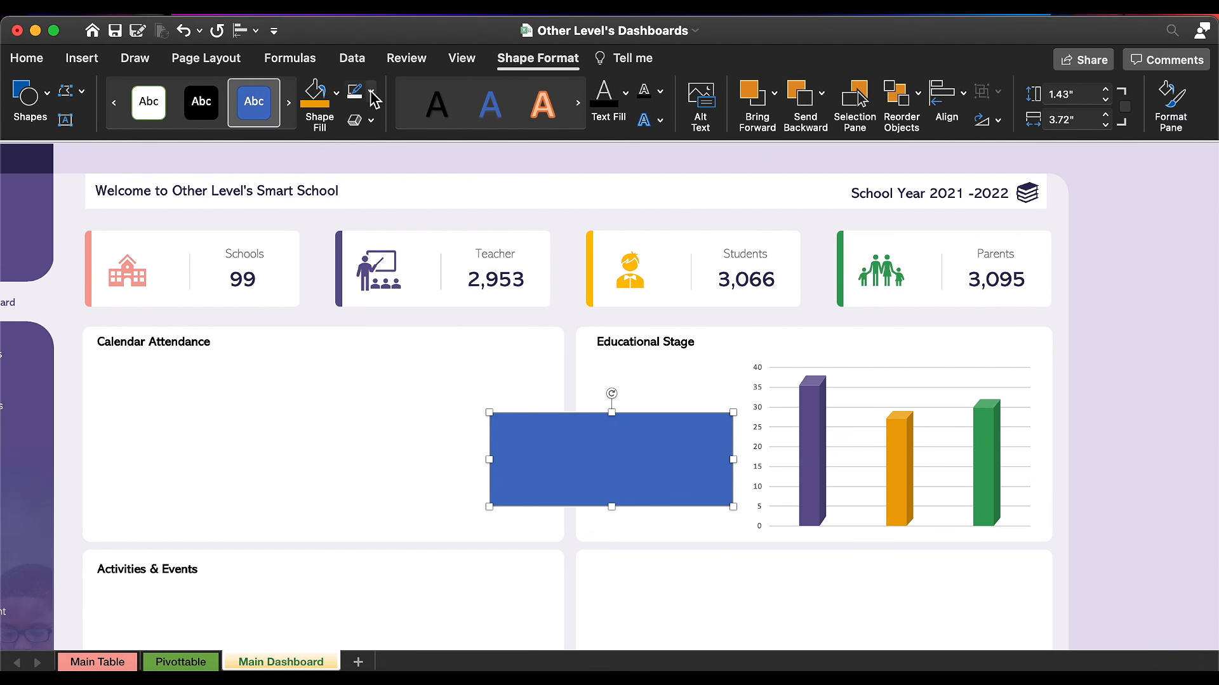
click(372, 91)
click(375, 150)
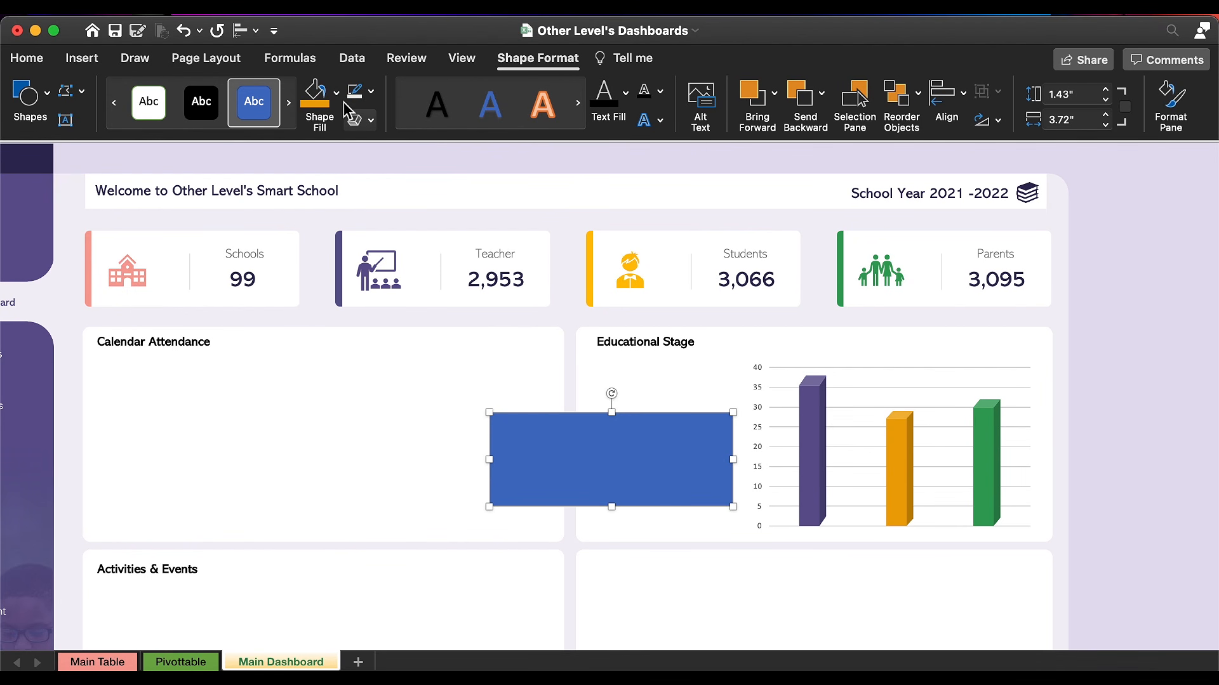
click(336, 93)
click(314, 203)
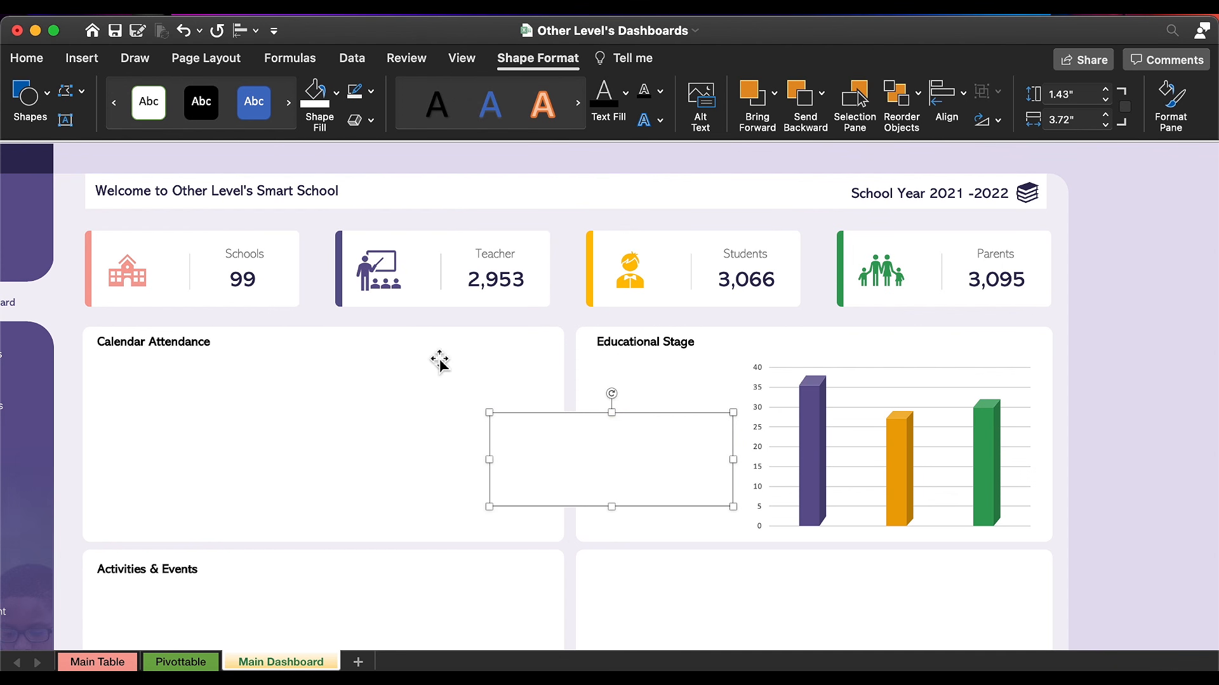
Step: Flatten the white rectangle and fit it over the chart's base, masking the bar bottoms and the zero axis label
drag(613, 508, 931, 544)
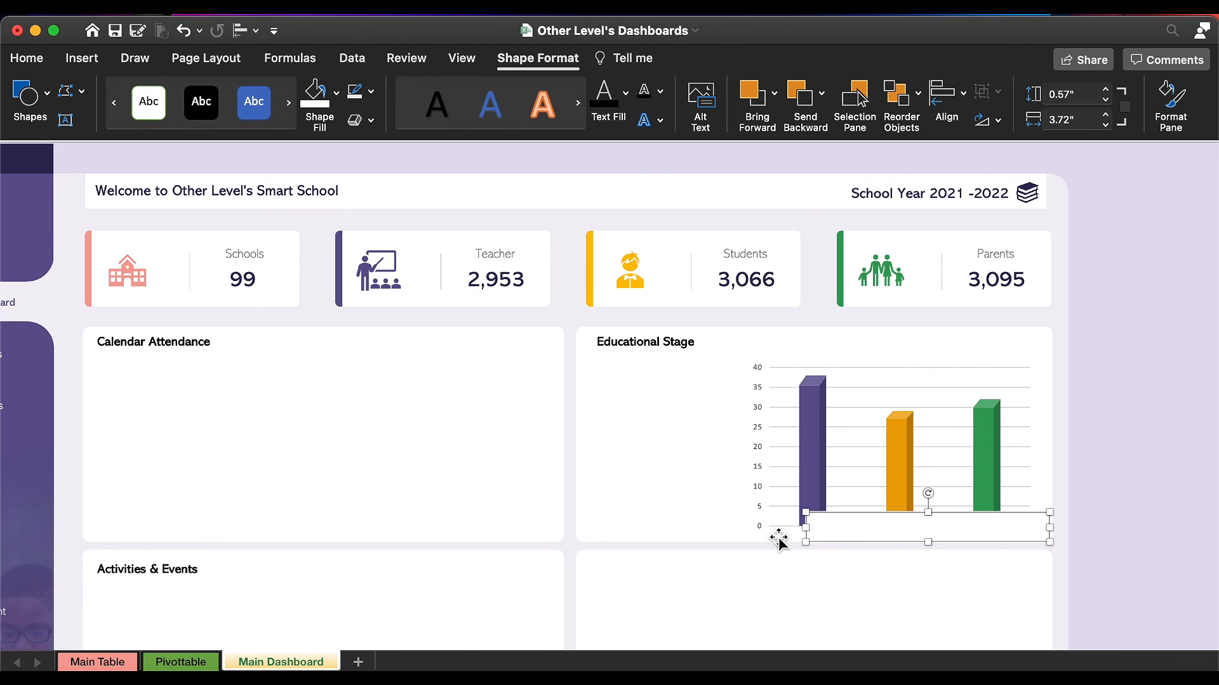
drag(806, 527, 736, 525)
drag(895, 512, 895, 517)
Step: Copy the Students label from its summary card into the Educational Stage panel, below the heading
click(776, 242)
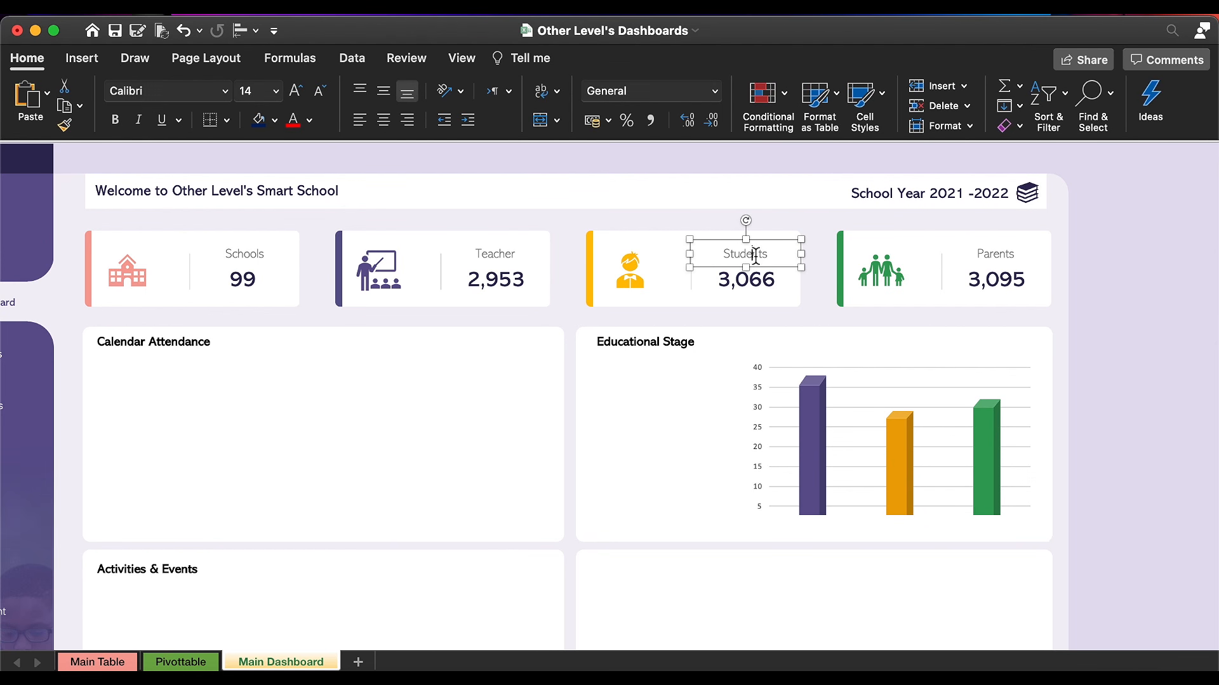
drag(773, 244, 670, 380)
text(Prin)
text(ary School)
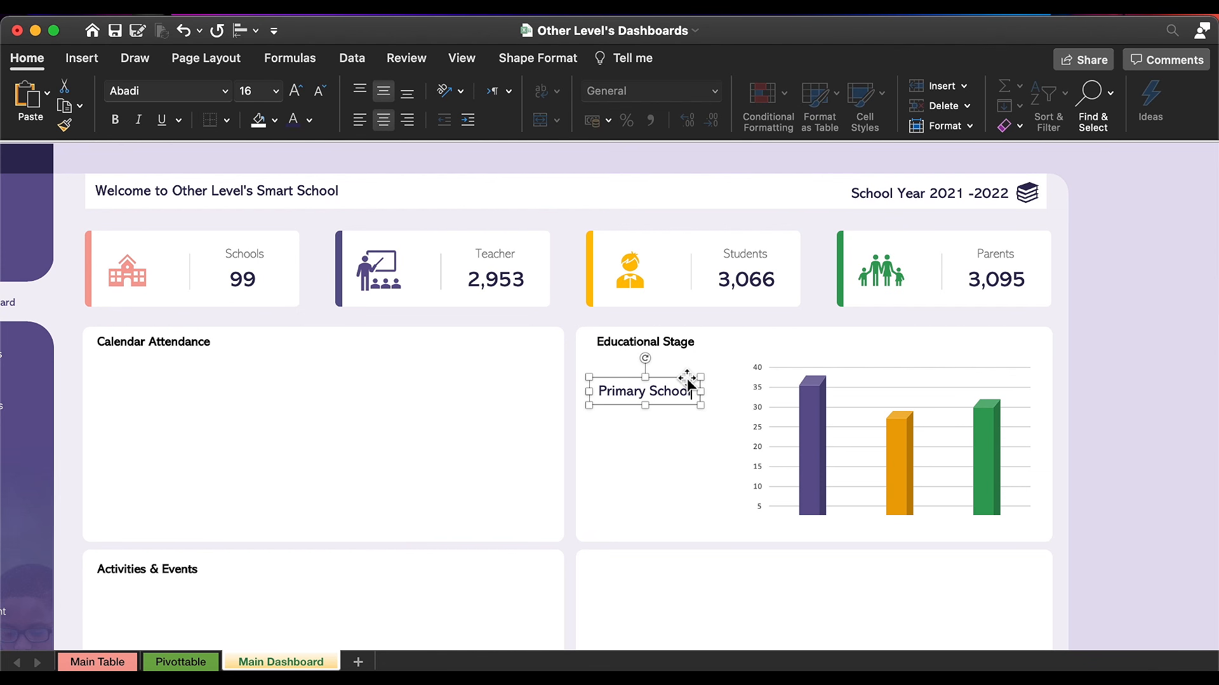
drag(682, 380, 686, 368)
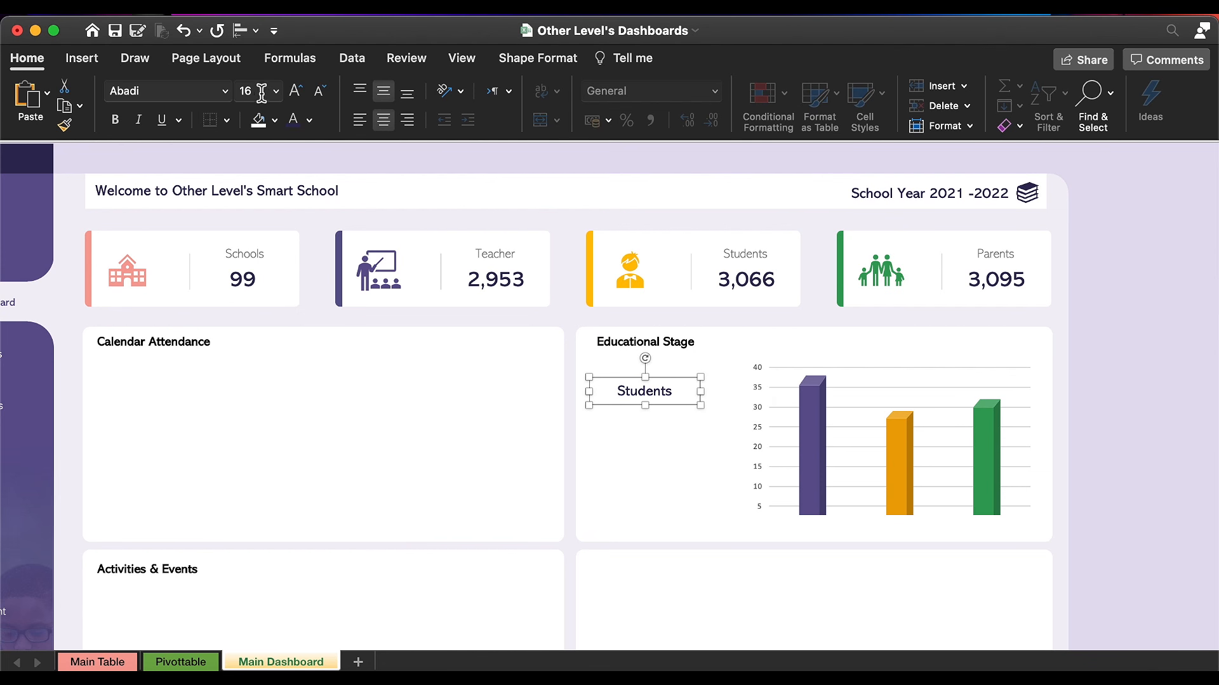
Step: Apply an Abadi font style to the copied label, and change its text to Primary School, placed slightly higher
click(225, 91)
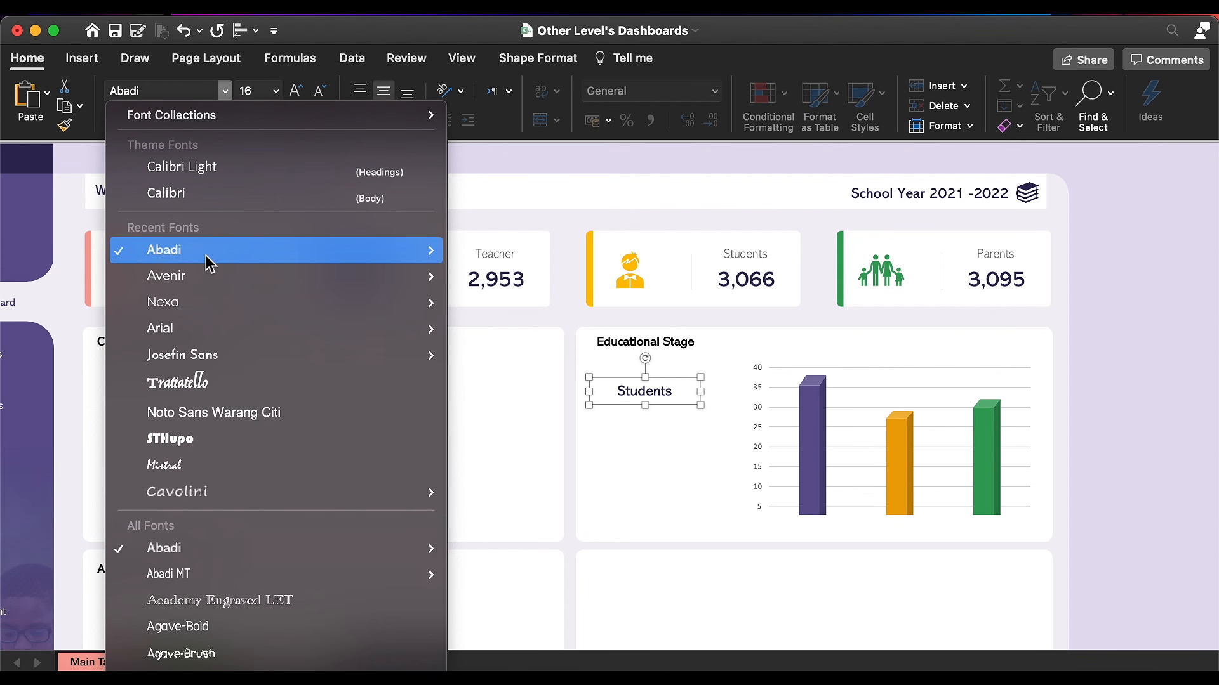
mouse_move(442, 262)
click(555, 289)
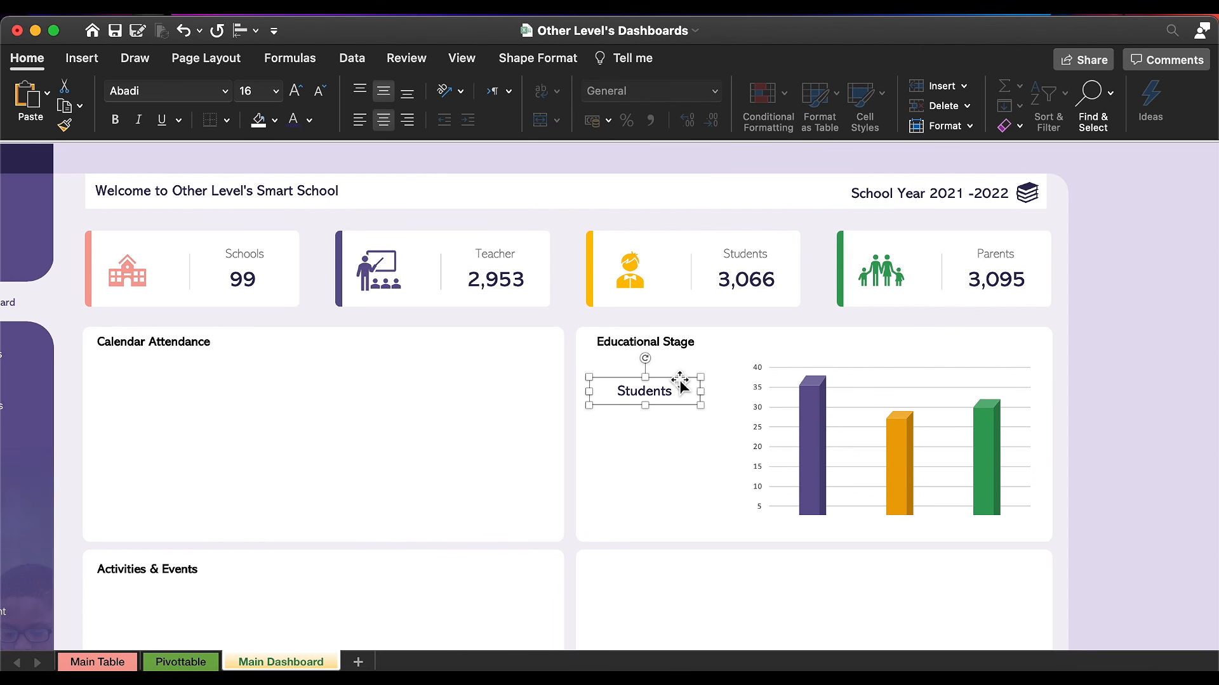
double_click(652, 391)
text(Primary)
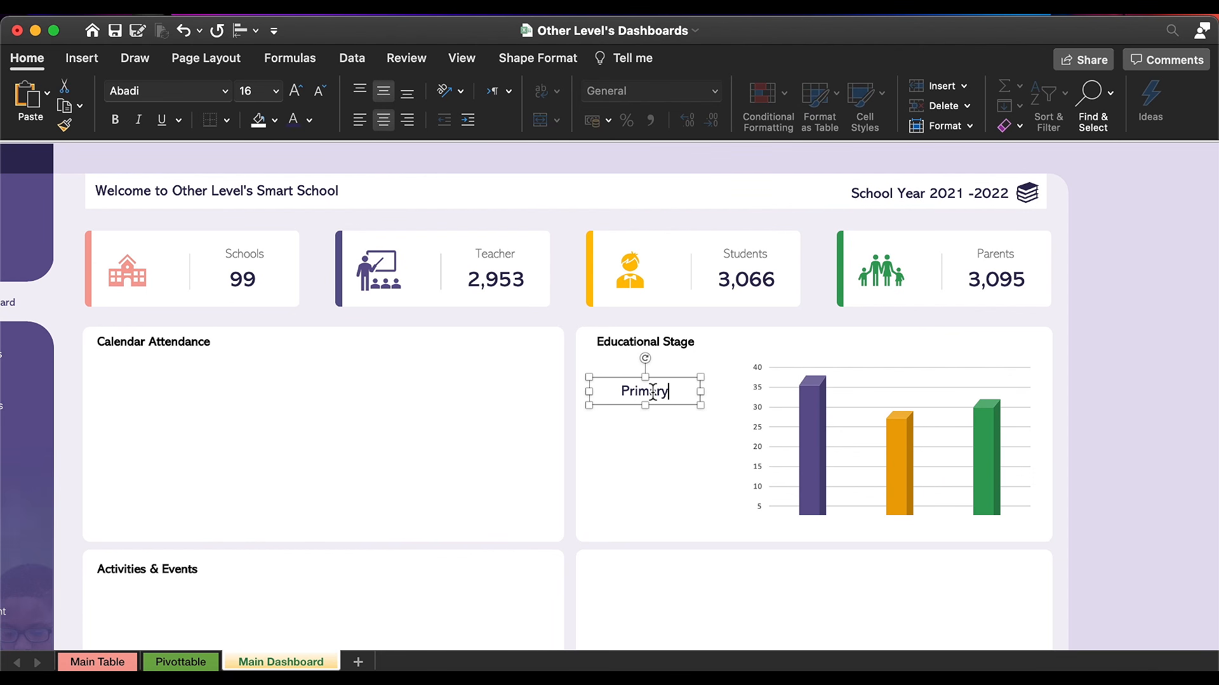
text( School)
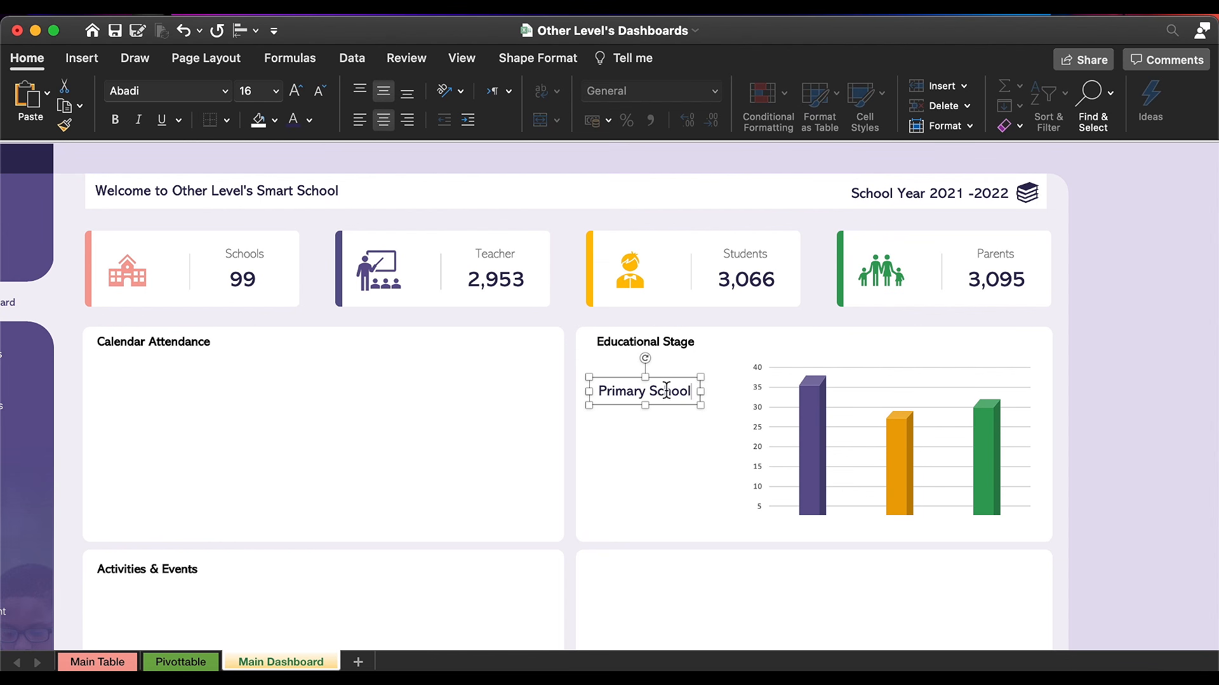
mouse_move(687, 380)
mouse_down()
mouse_move(677, 382)
mouse_move(685, 367)
mouse_up()
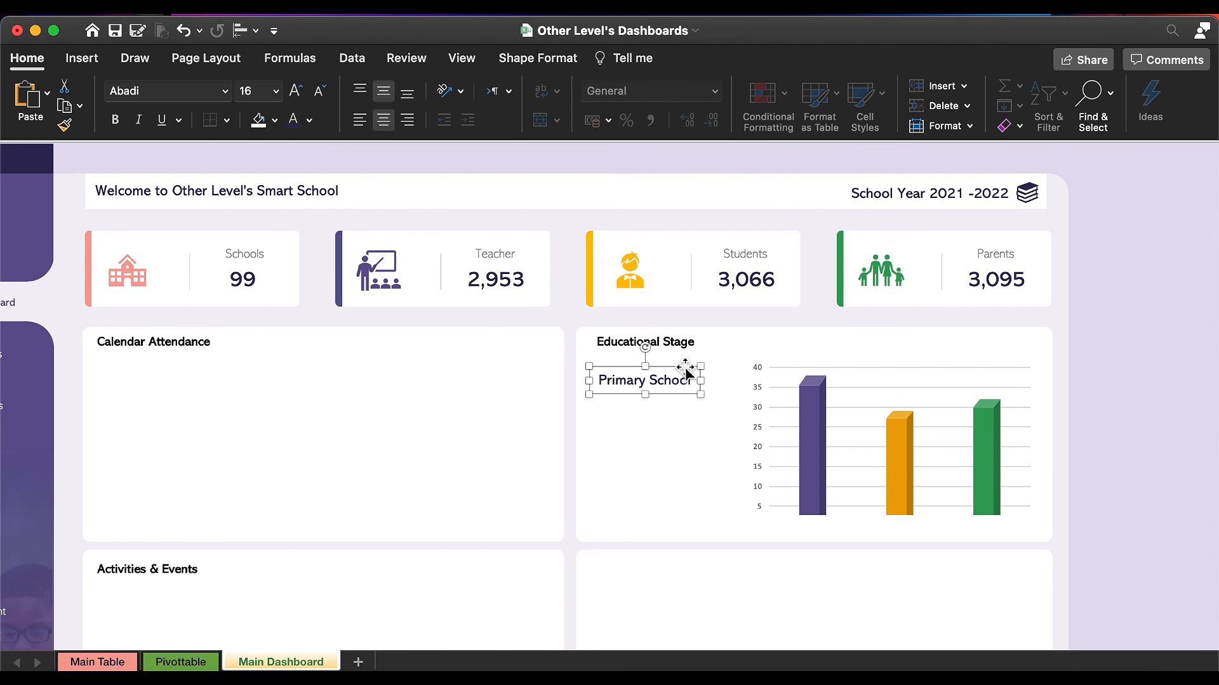
Step: Duplicate the Primary School label twice in a column below it and distribute the three labels vertically
drag(684, 366, 641, 475)
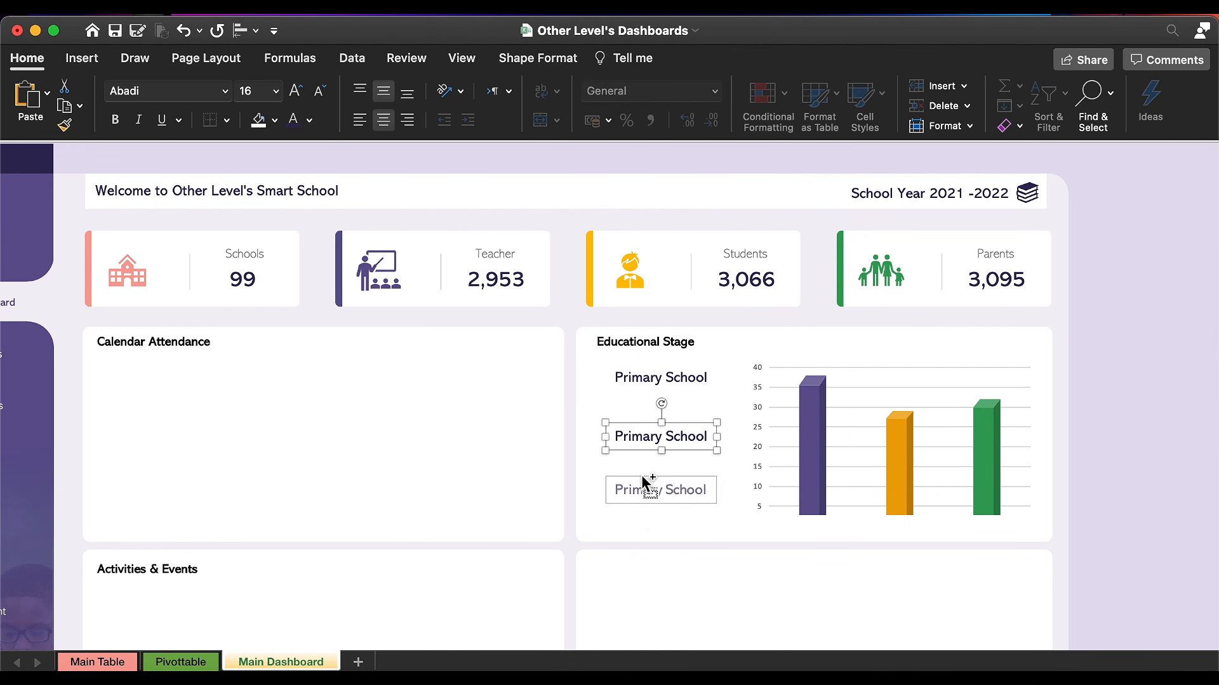
right_click(647, 437)
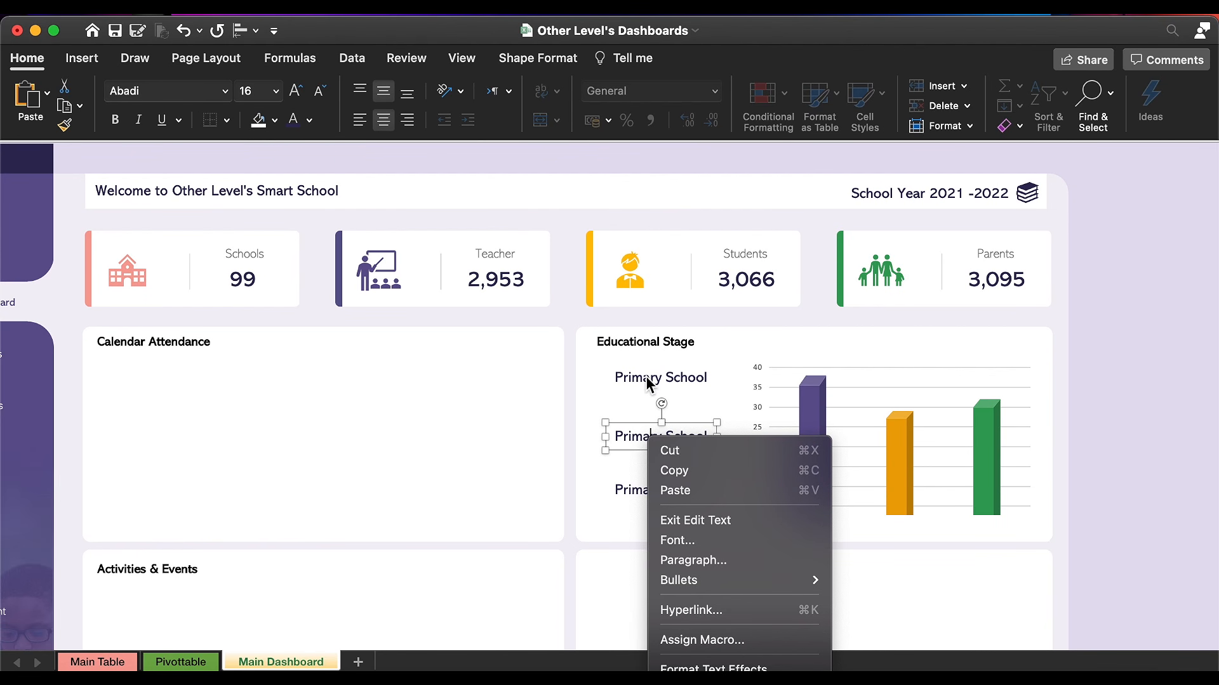
click(645, 376)
click(645, 375)
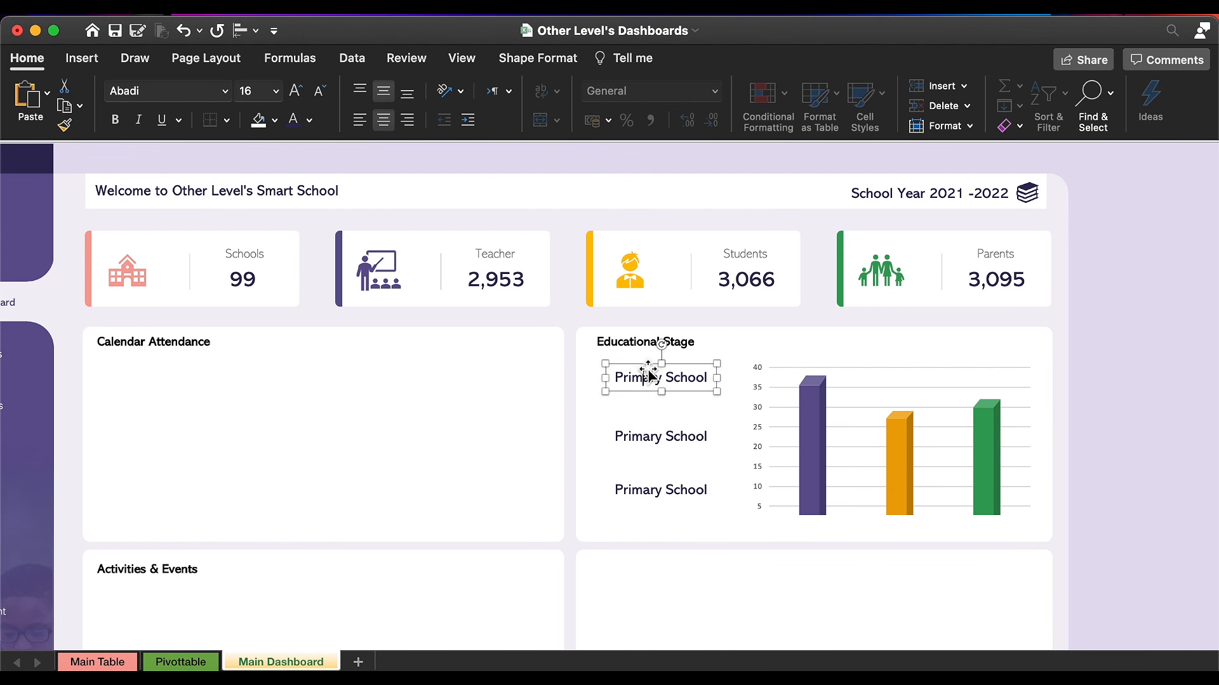
shift+click(640, 443)
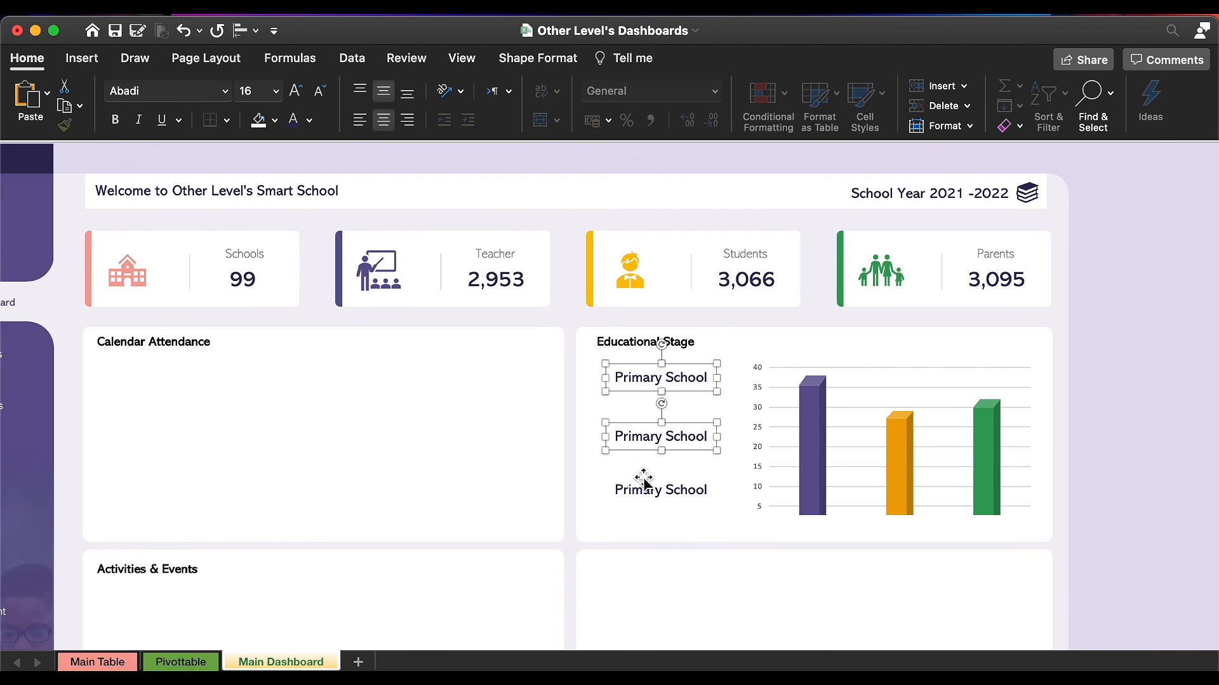
shift+click(642, 490)
click(253, 30)
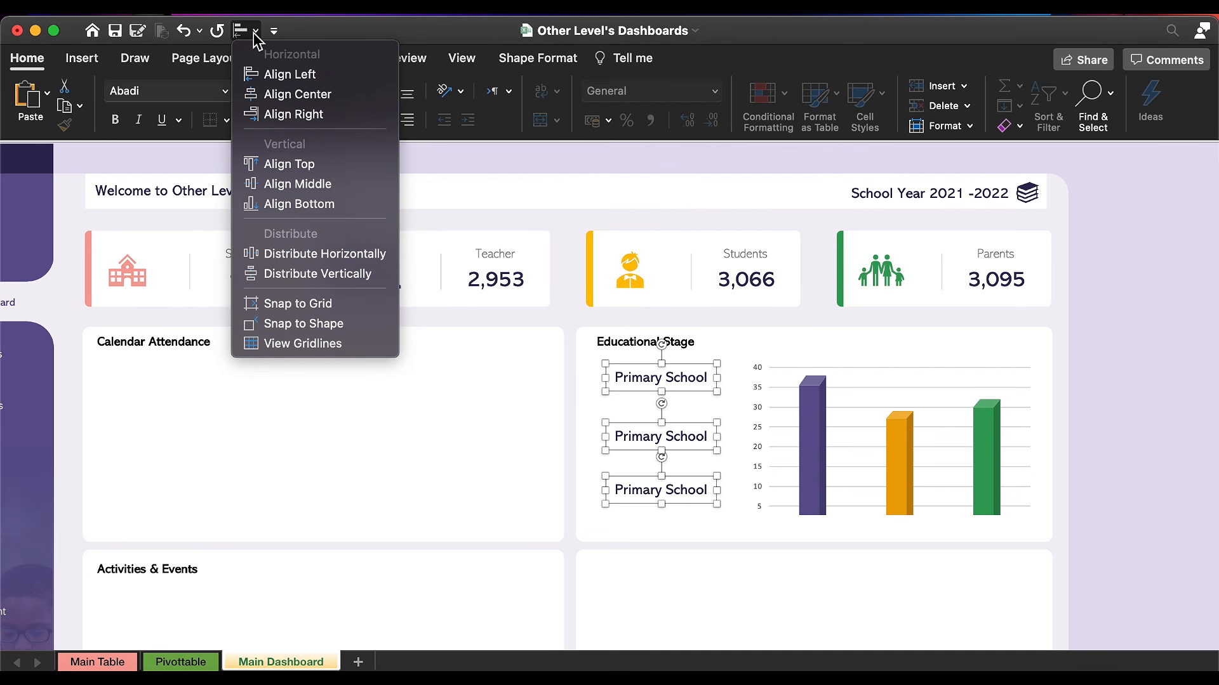
click(271, 274)
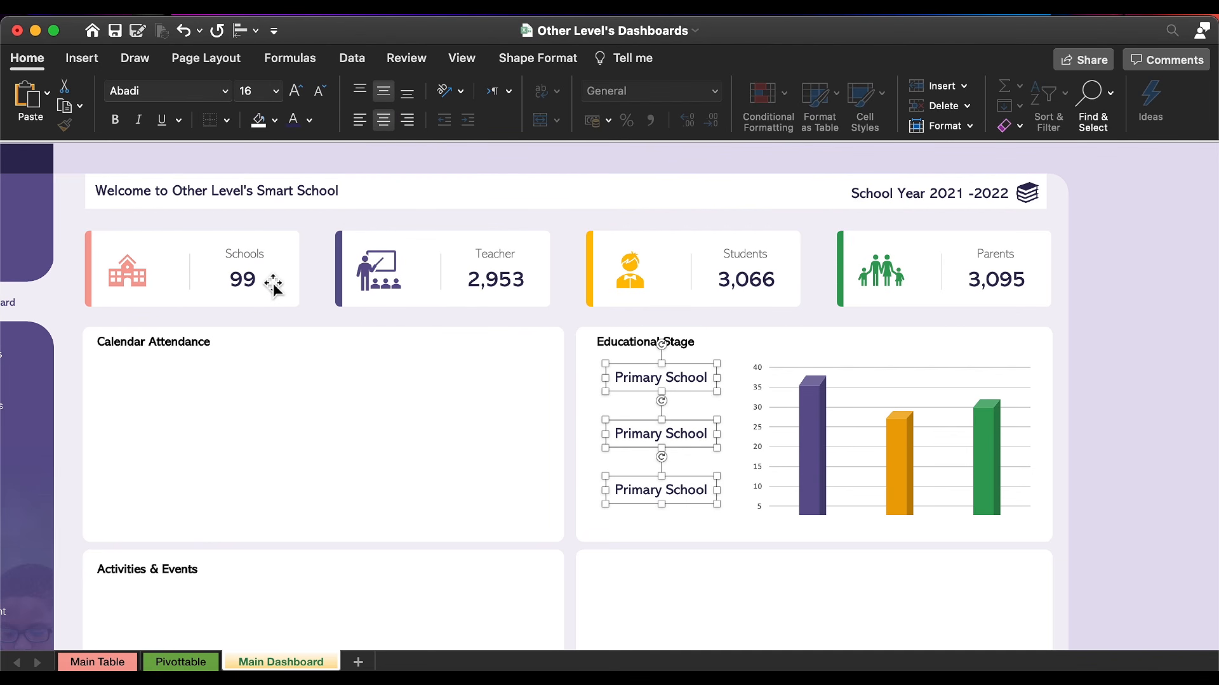
Step: Draw a small circle beside the first Primary School label and set its height and width to 0.2"
click(82, 58)
click(283, 98)
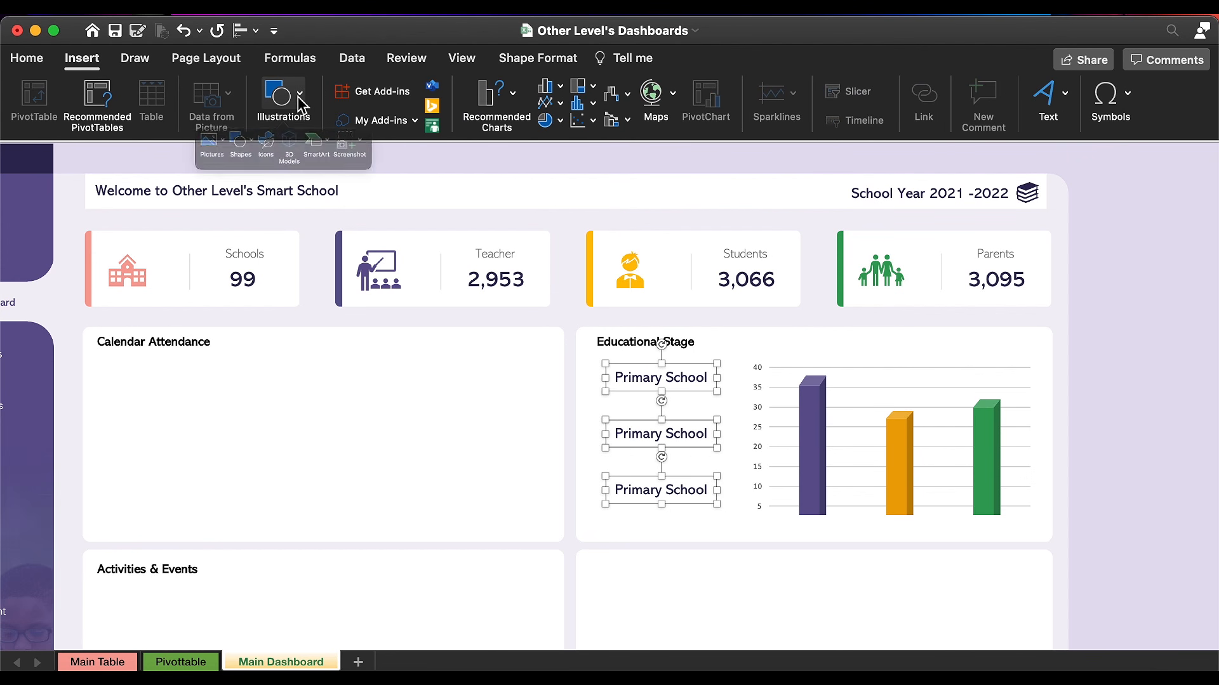
click(215, 152)
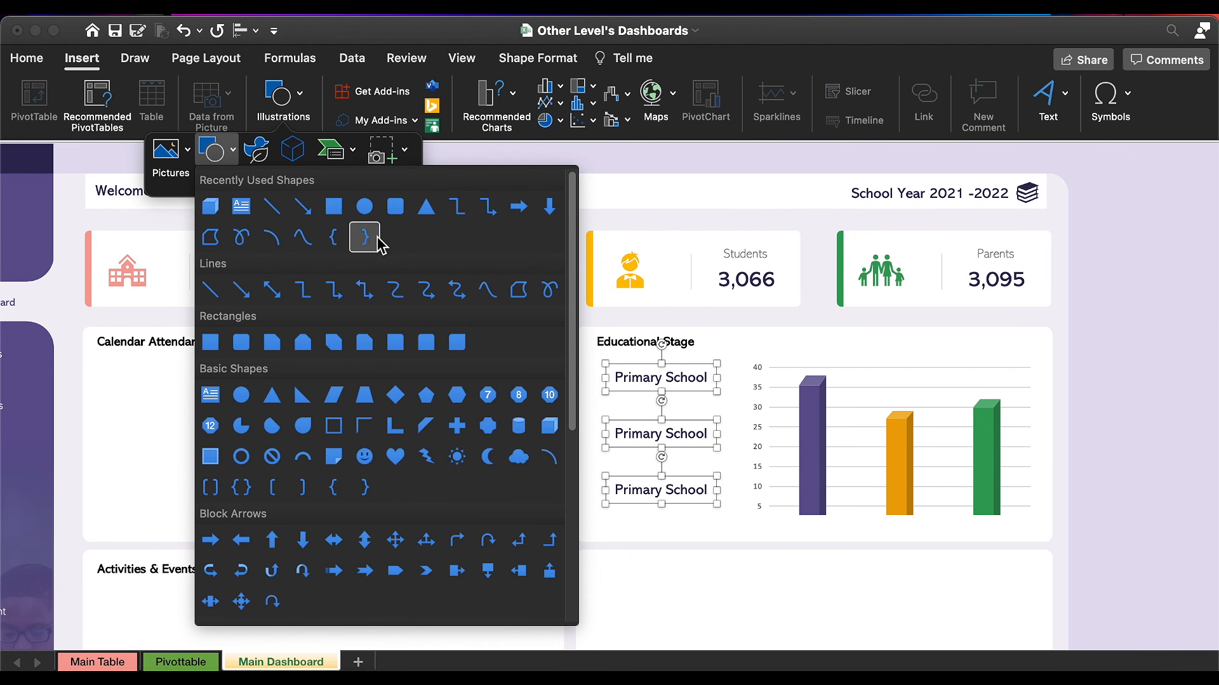
click(364, 206)
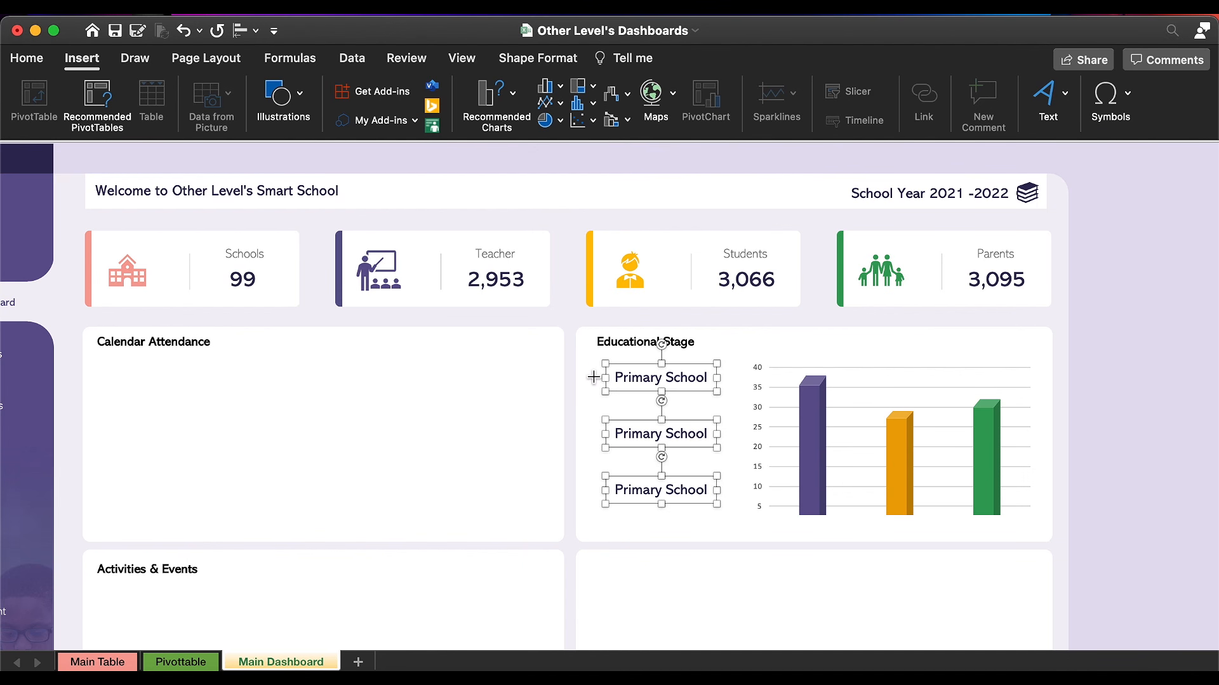
mouse_move(580, 367)
mouse_down()
mouse_move(606, 395)
mouse_move(596, 385)
mouse_up()
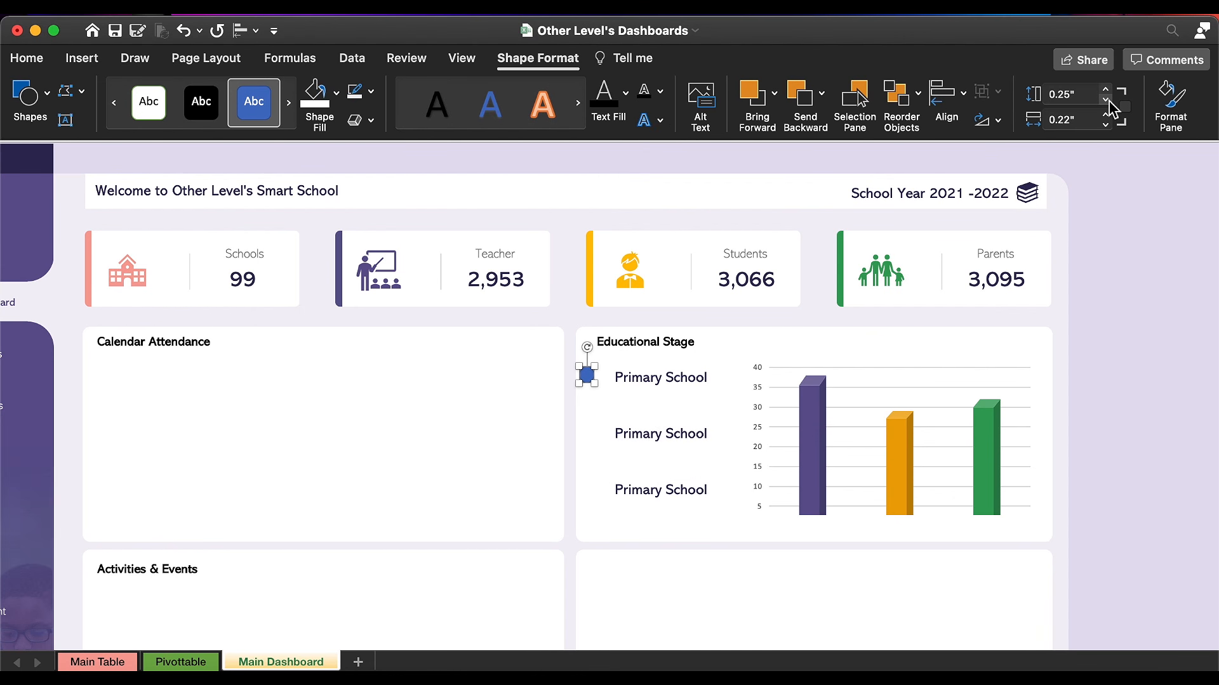
click(1105, 99)
click(1105, 125)
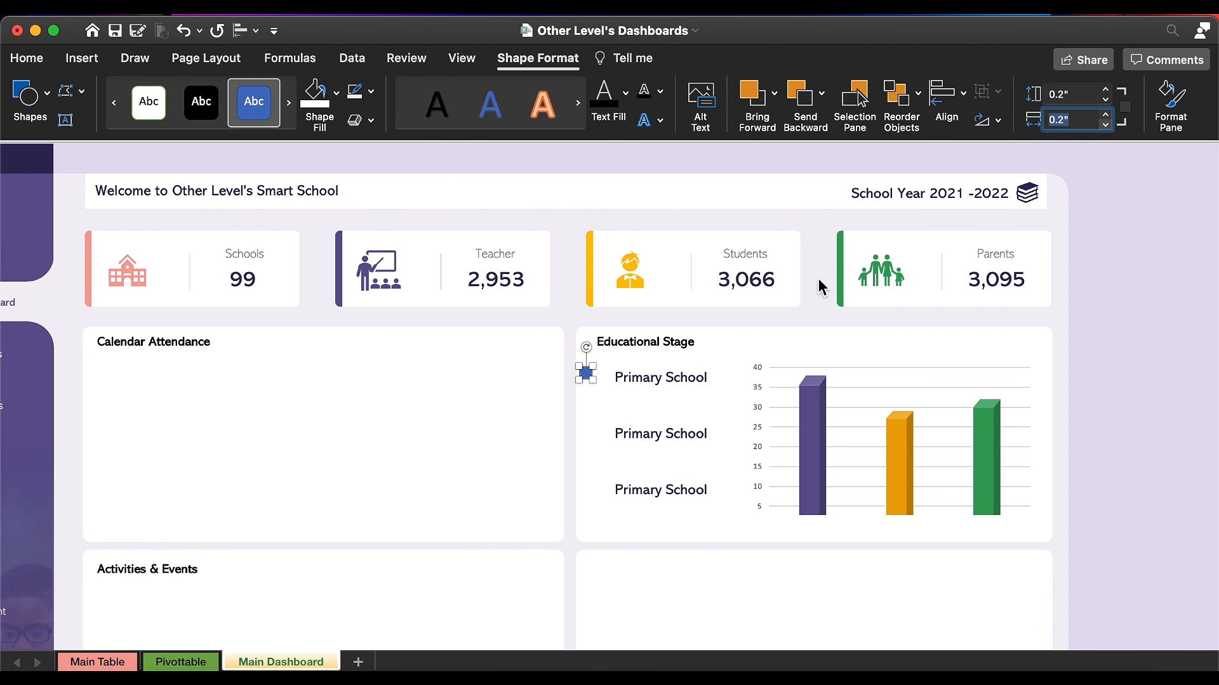
Step: Fill the small circle with orange and duplicate it beside the second and third stage labels
click(371, 91)
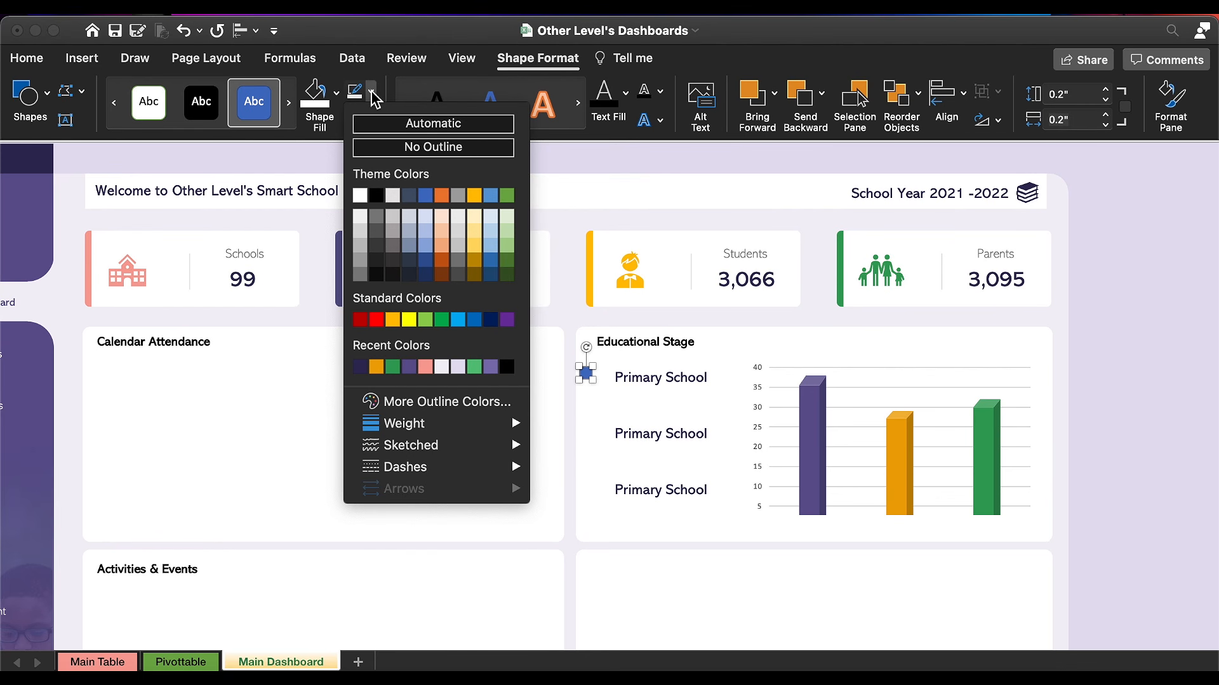
key(Escape)
click(337, 93)
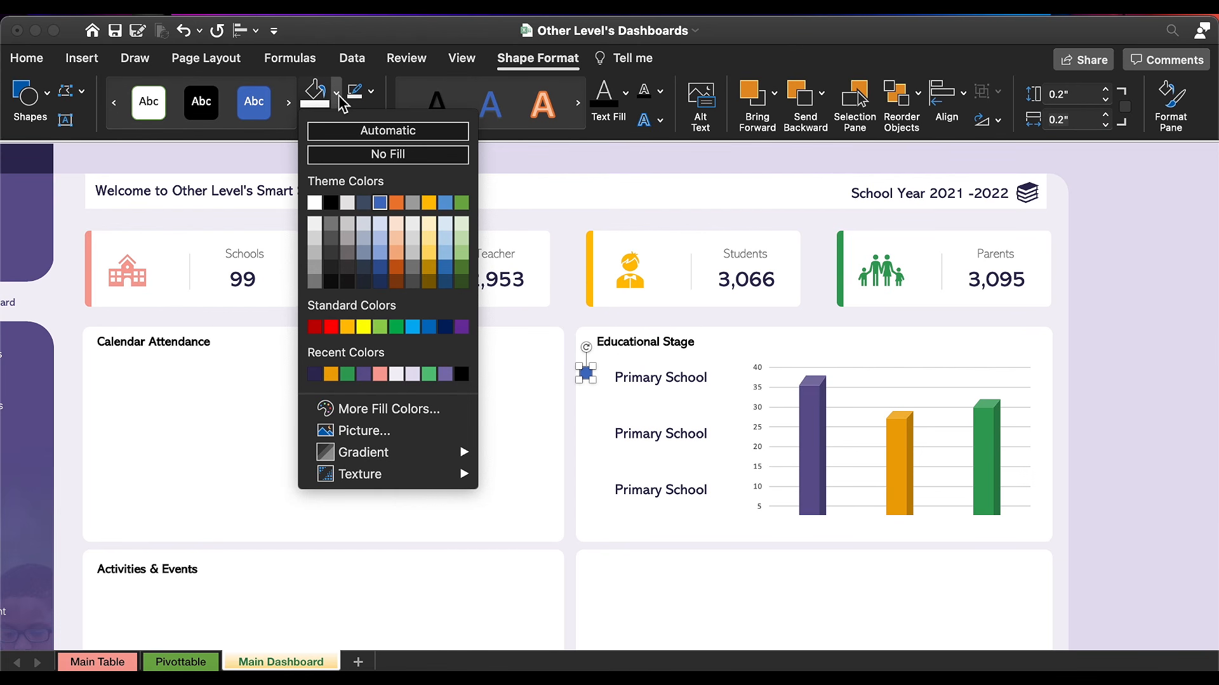
click(331, 373)
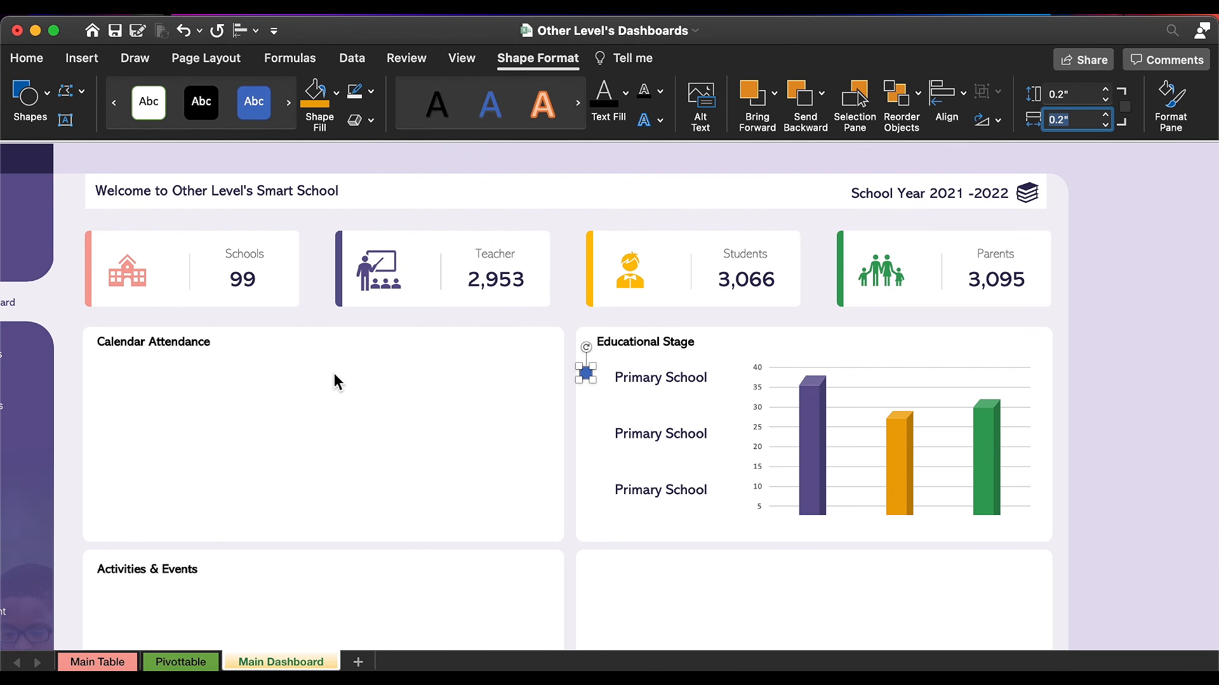
drag(591, 378, 604, 497)
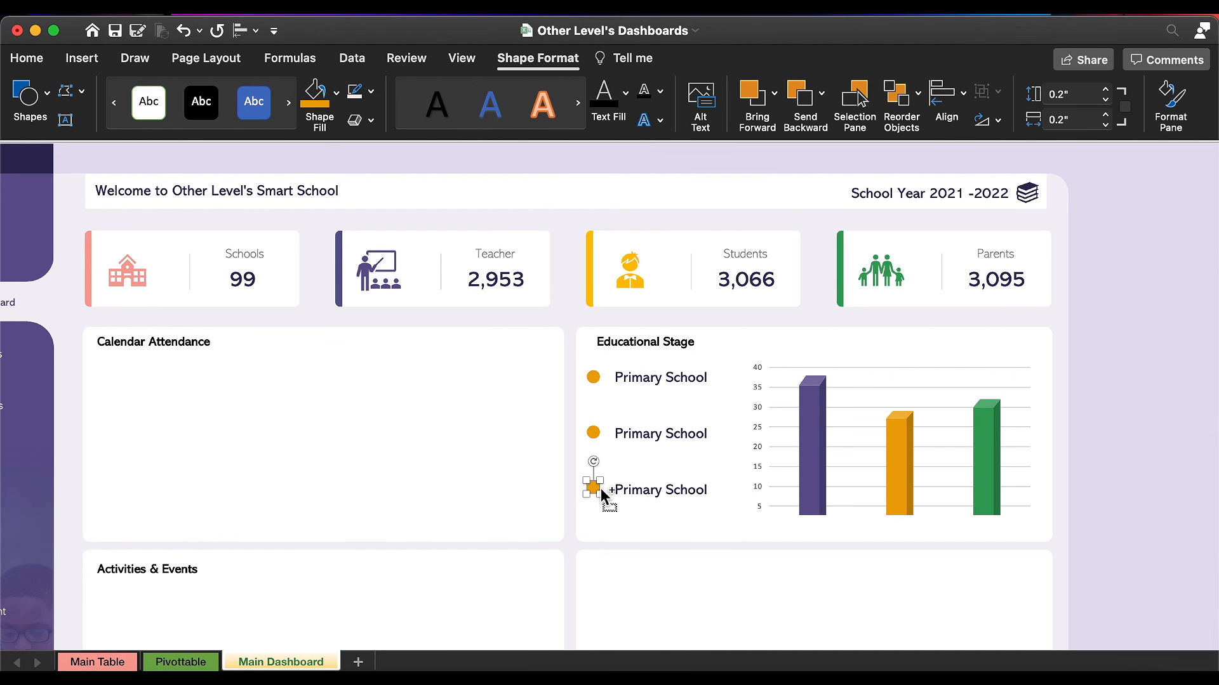
Step: Recolor the third circle marker purple and the first circle marker green
click(337, 94)
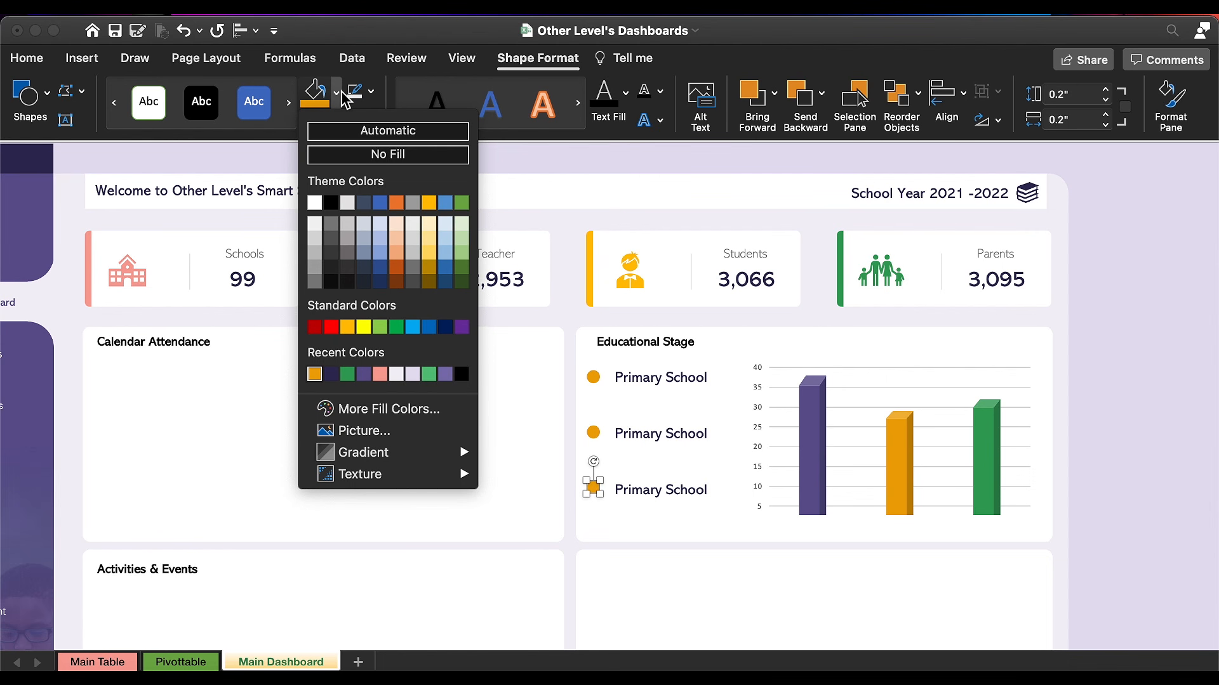
click(364, 374)
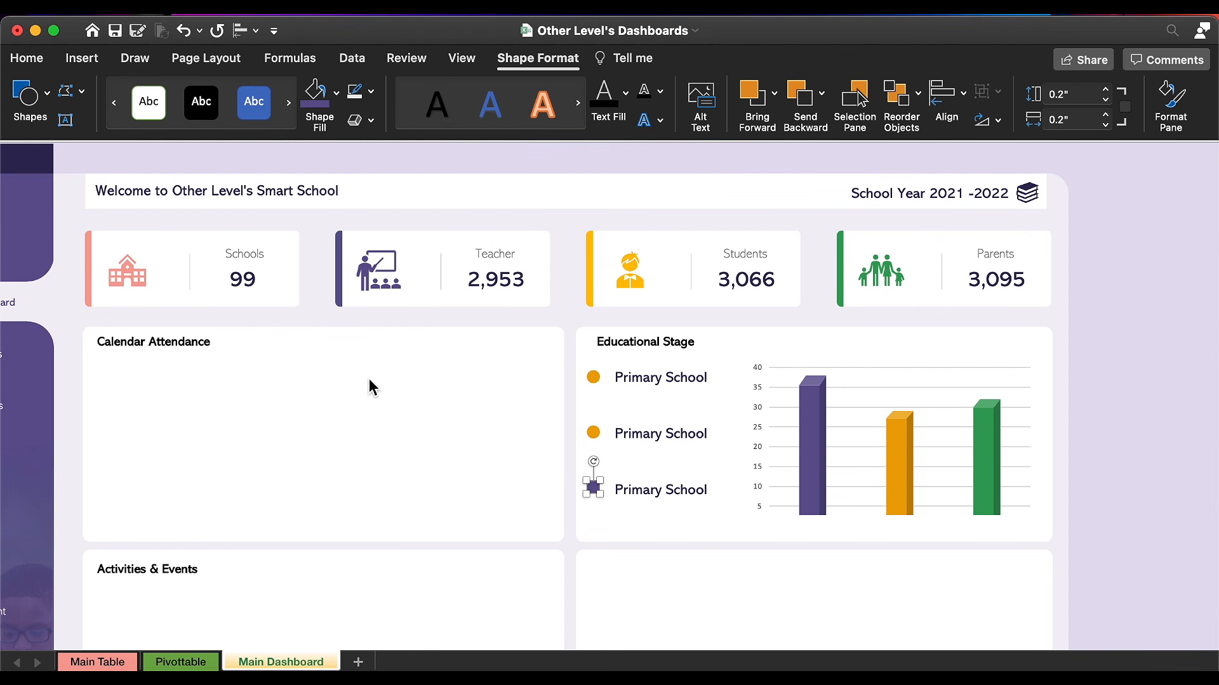
click(603, 381)
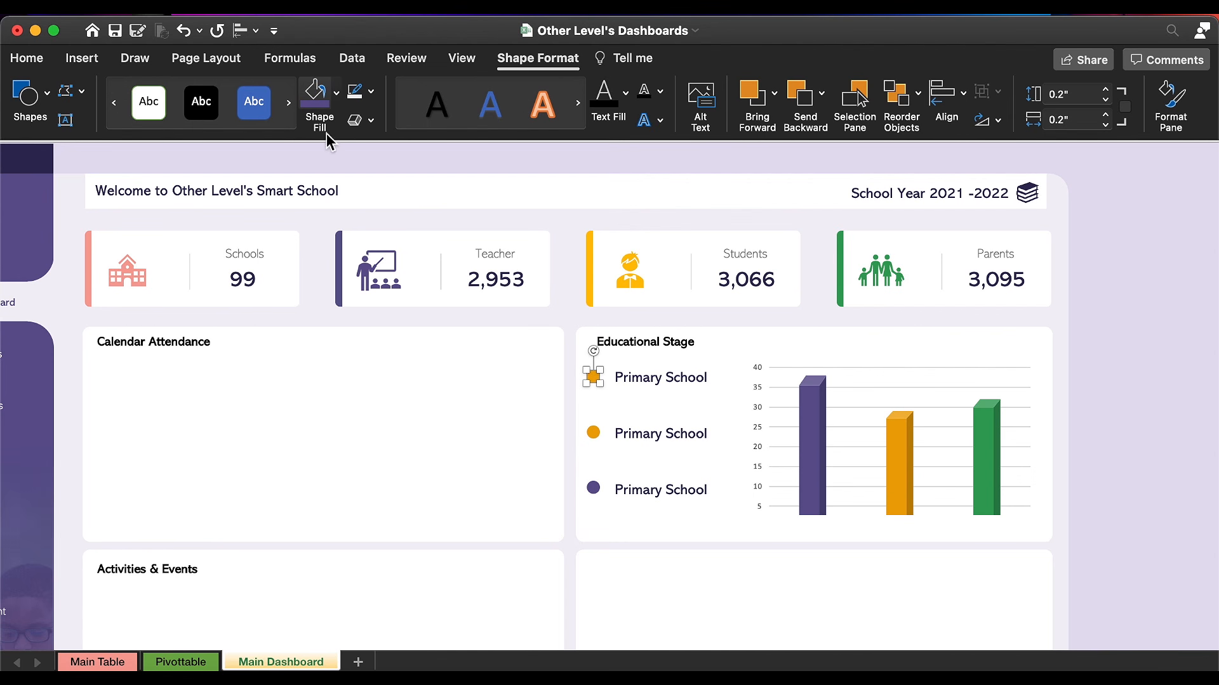
click(336, 94)
click(365, 374)
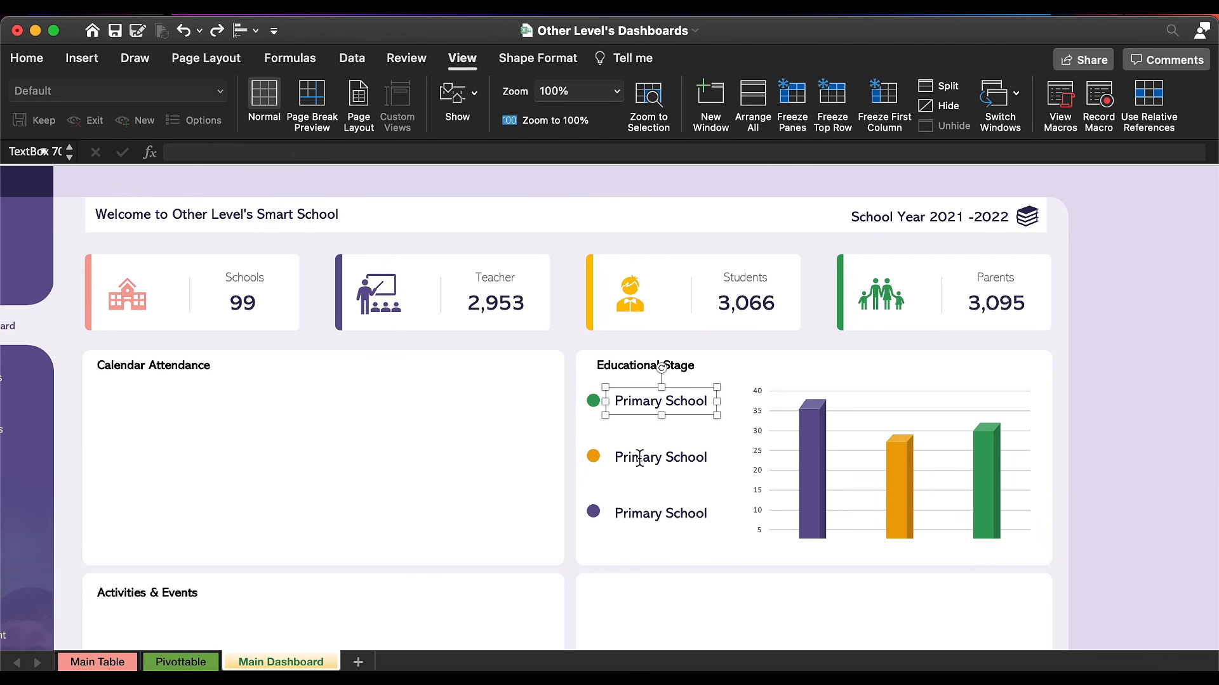
Step: Change the second stage label to Elementary School, widening its box to fit one line, and the third label to Preschool
click(639, 457)
double_click(639, 457)
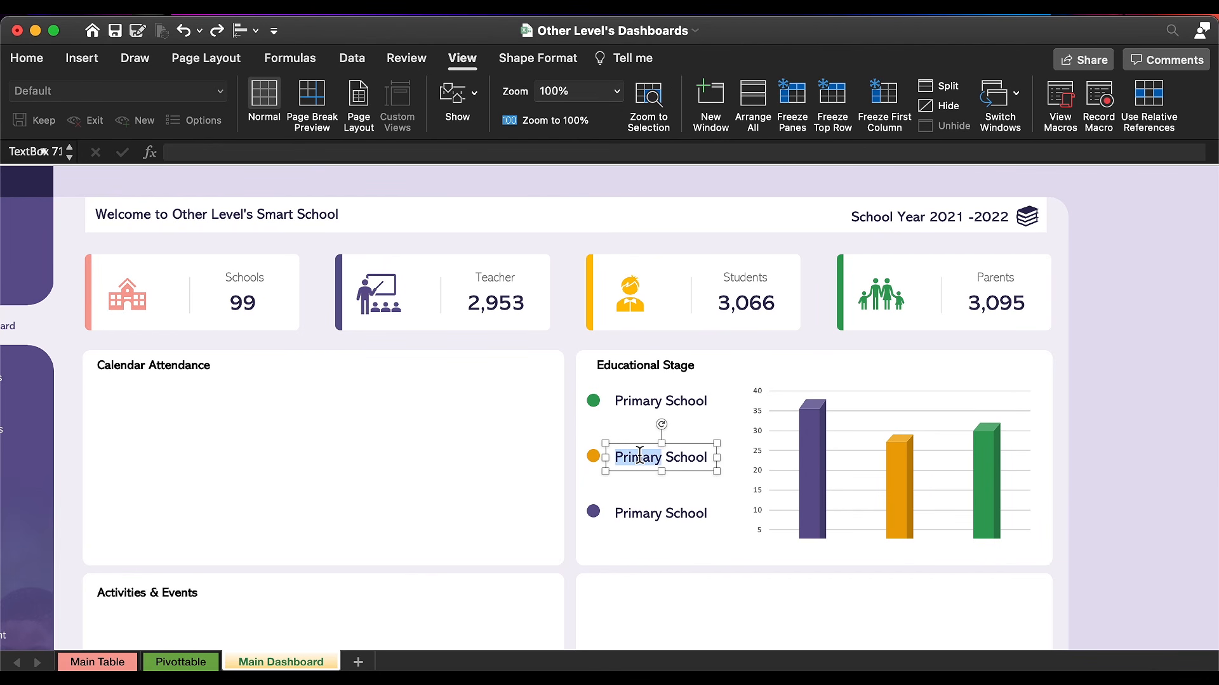
text(Elemen)
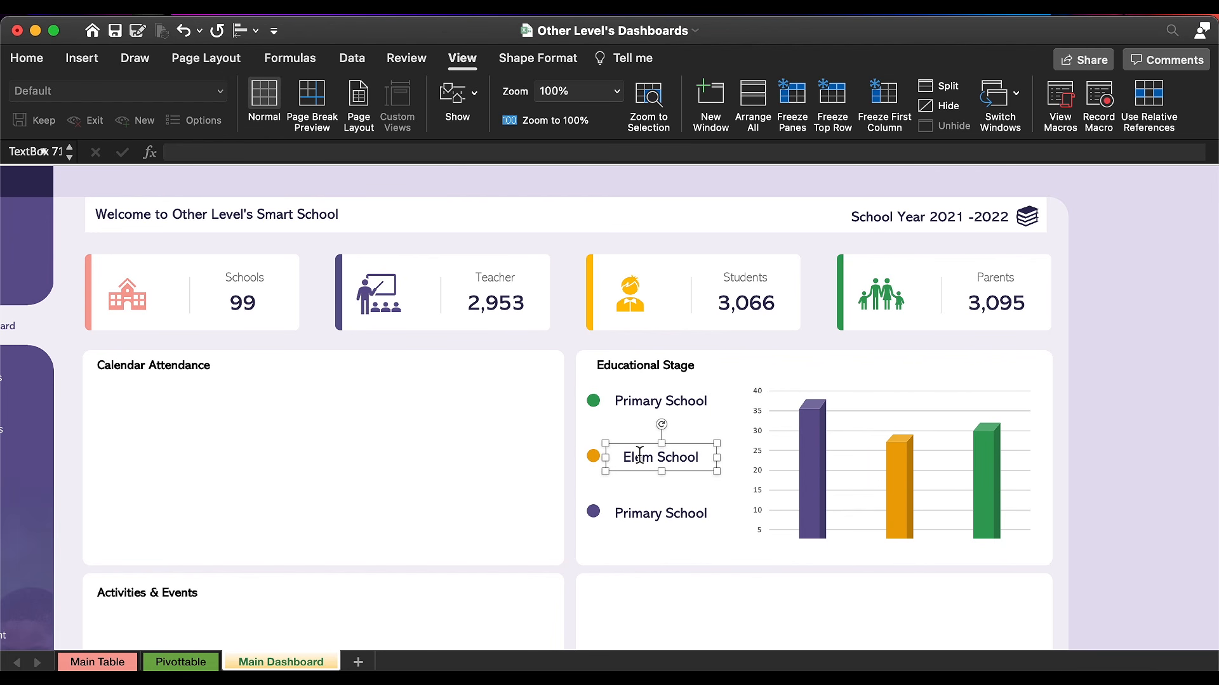
text(tary)
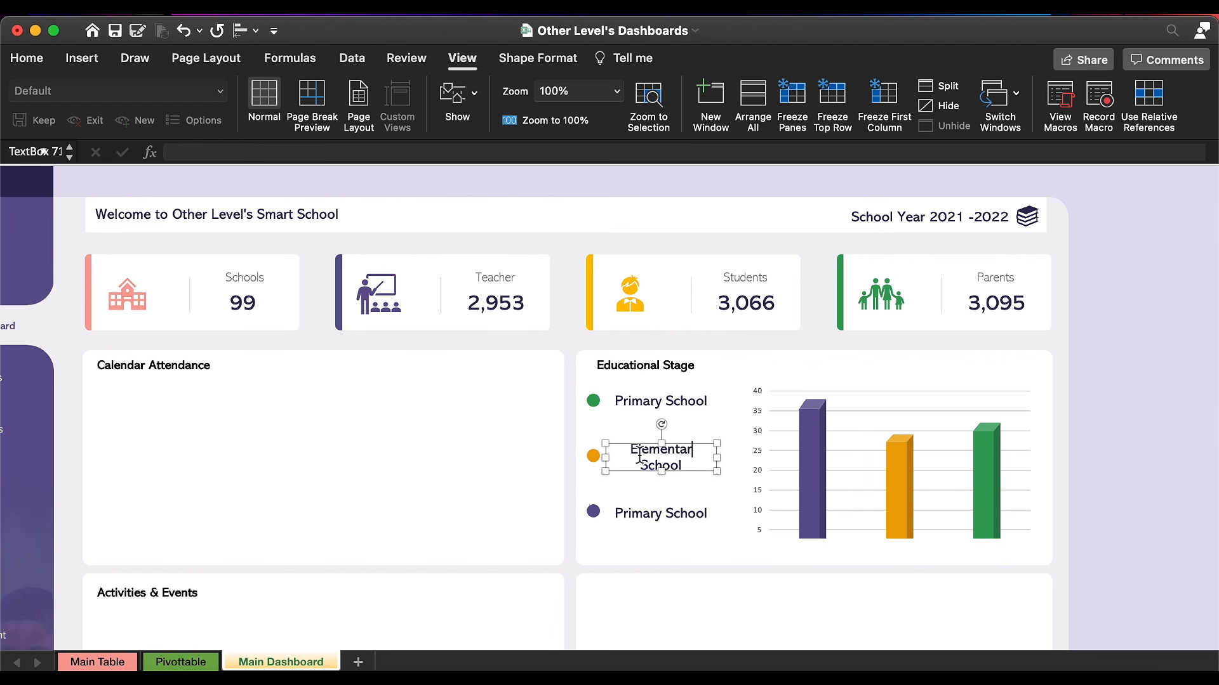
drag(720, 464, 749, 463)
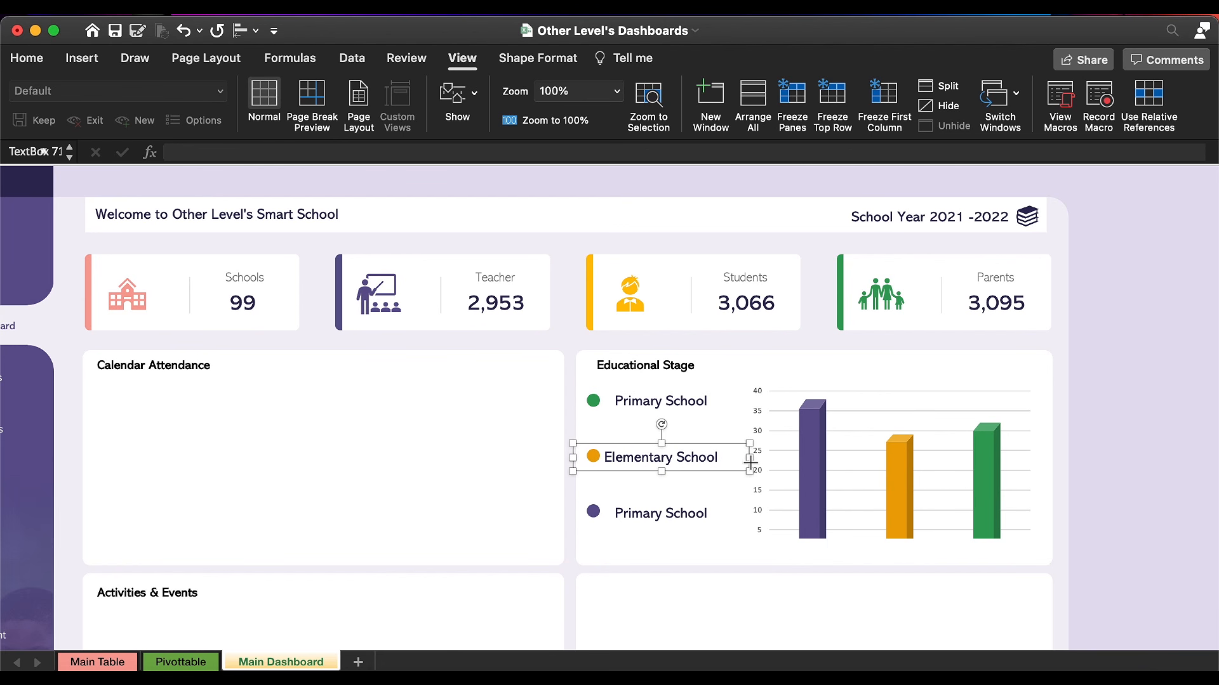
click(674, 513)
text(eschool)
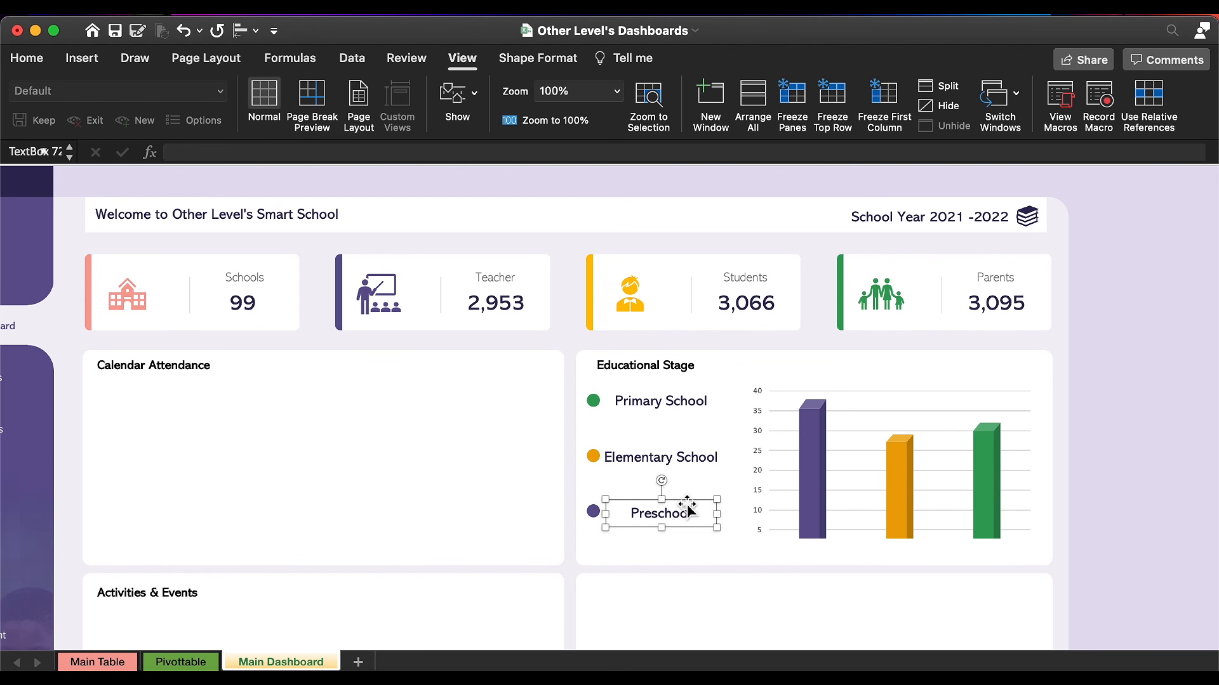
Step: Left-align the text of the three stage labels and align their boxes along their left edges
shift+click(624, 459)
shift+click(643, 396)
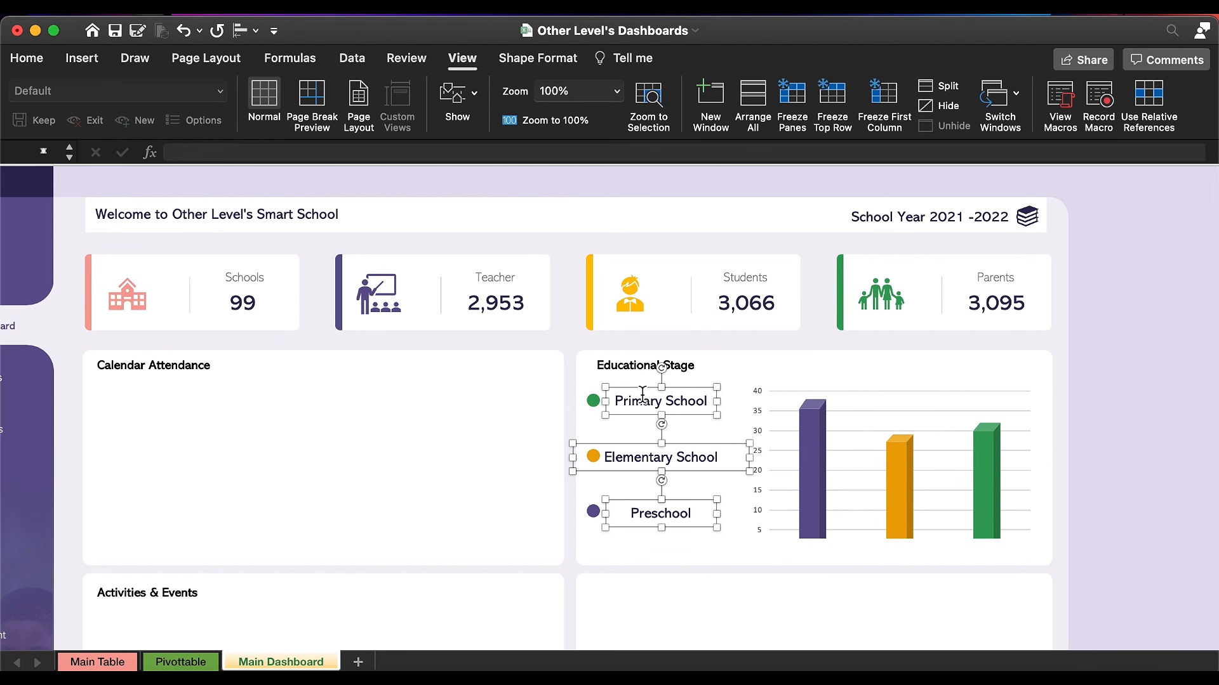
click(27, 58)
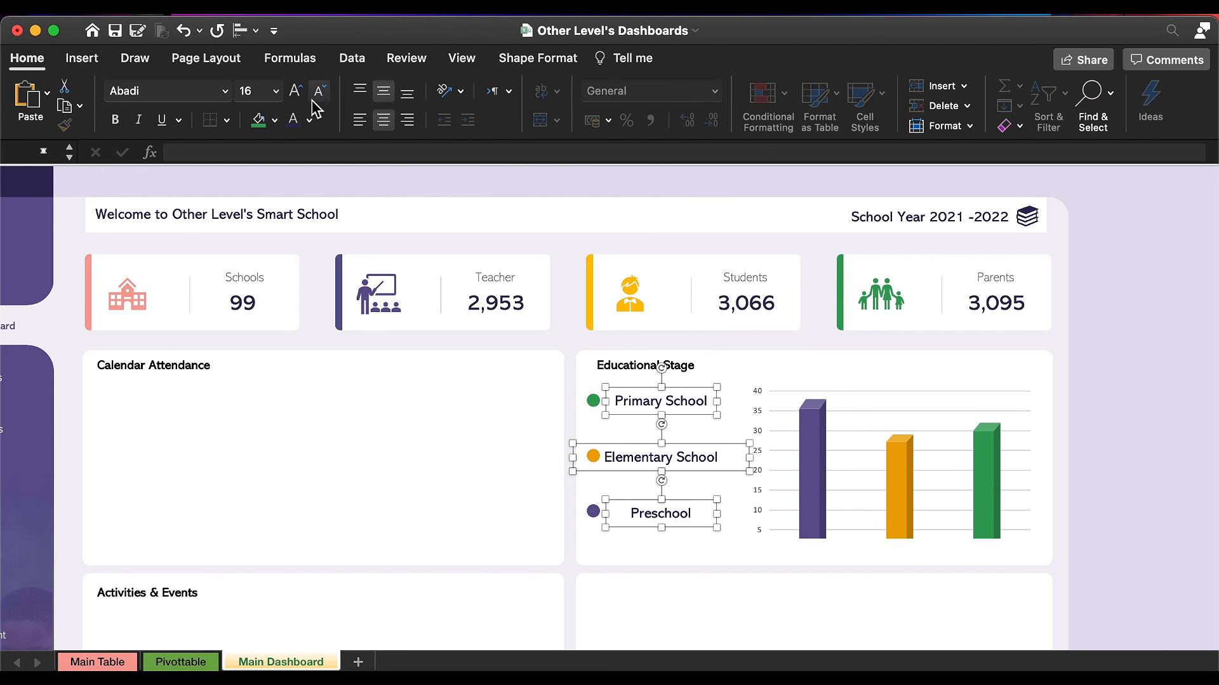
click(360, 121)
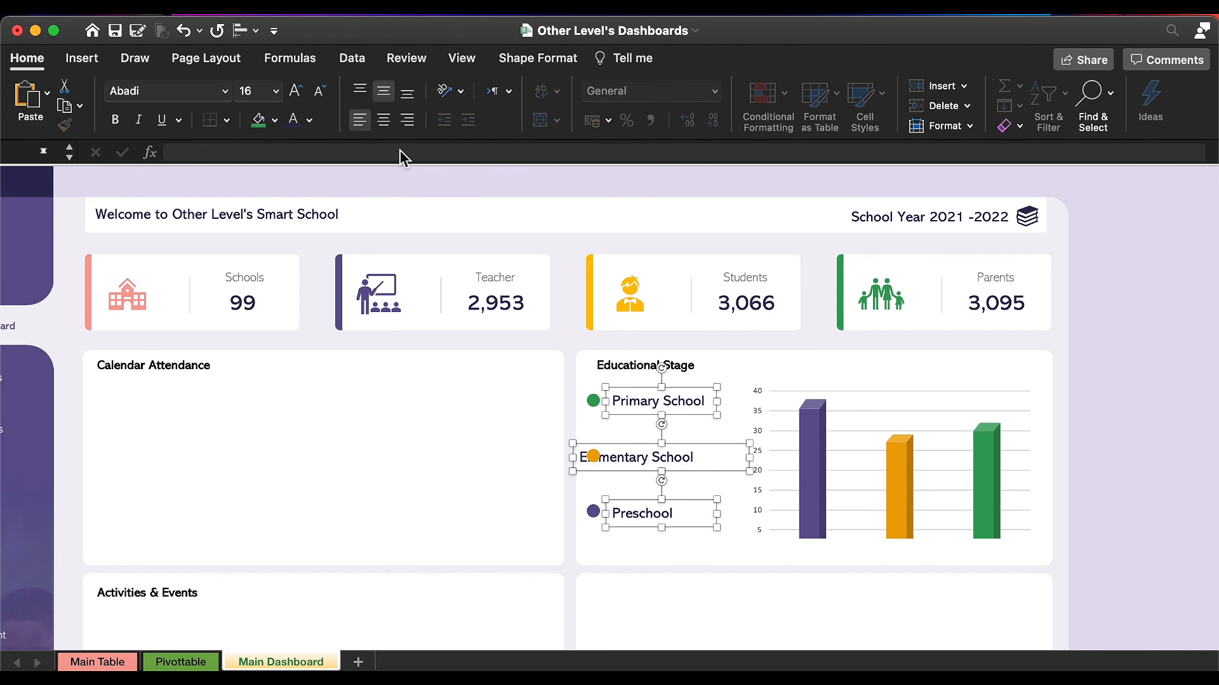
click(241, 30)
click(275, 74)
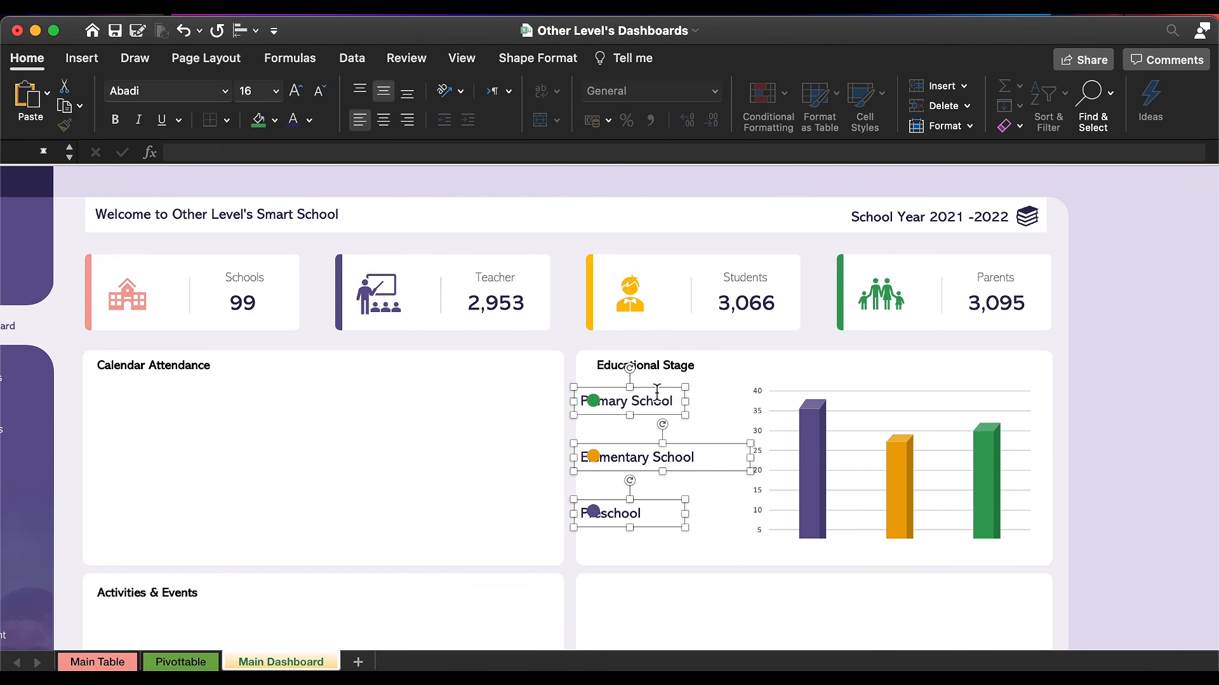
Step: Nudge the three stage labels right until their text clears the circle markers
key(Right)
key(Right)
key(Right)
key(Right)
key(Right)
key(Right)
key(Right)
key(Right)
key(Right)
key(Right)
key(Right)
key(Right)
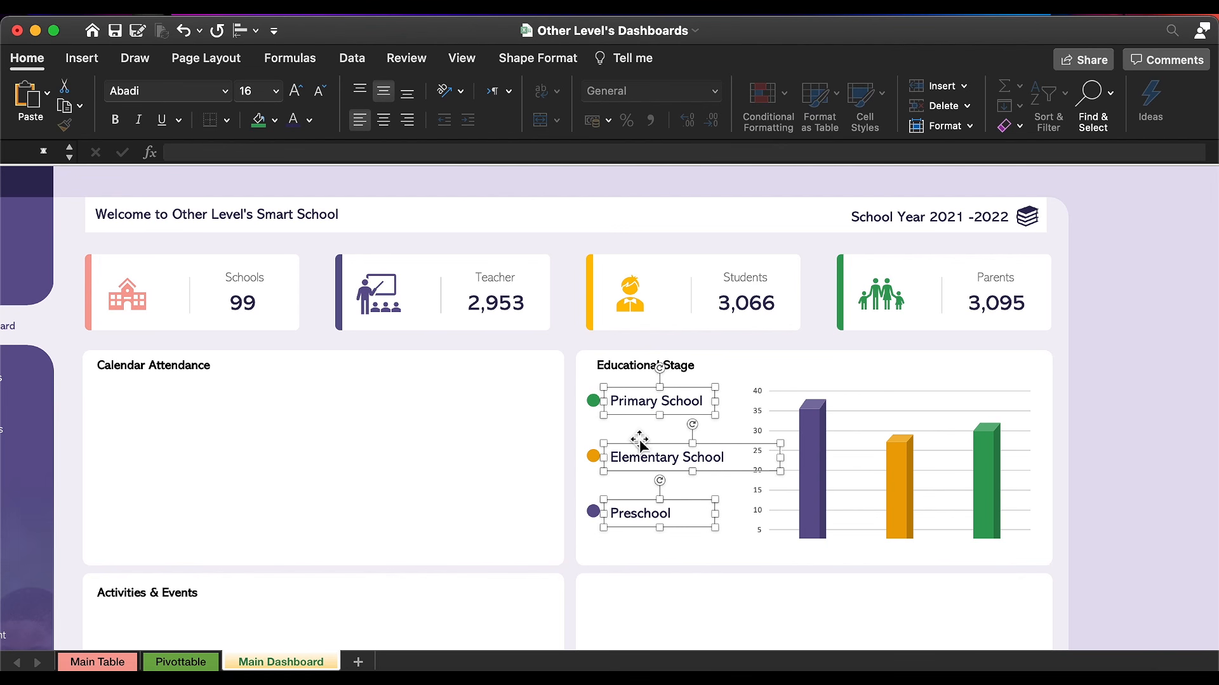
Step: Duplicate the Primary School label directly below itself and clear the copy's text
click(638, 436)
click(647, 394)
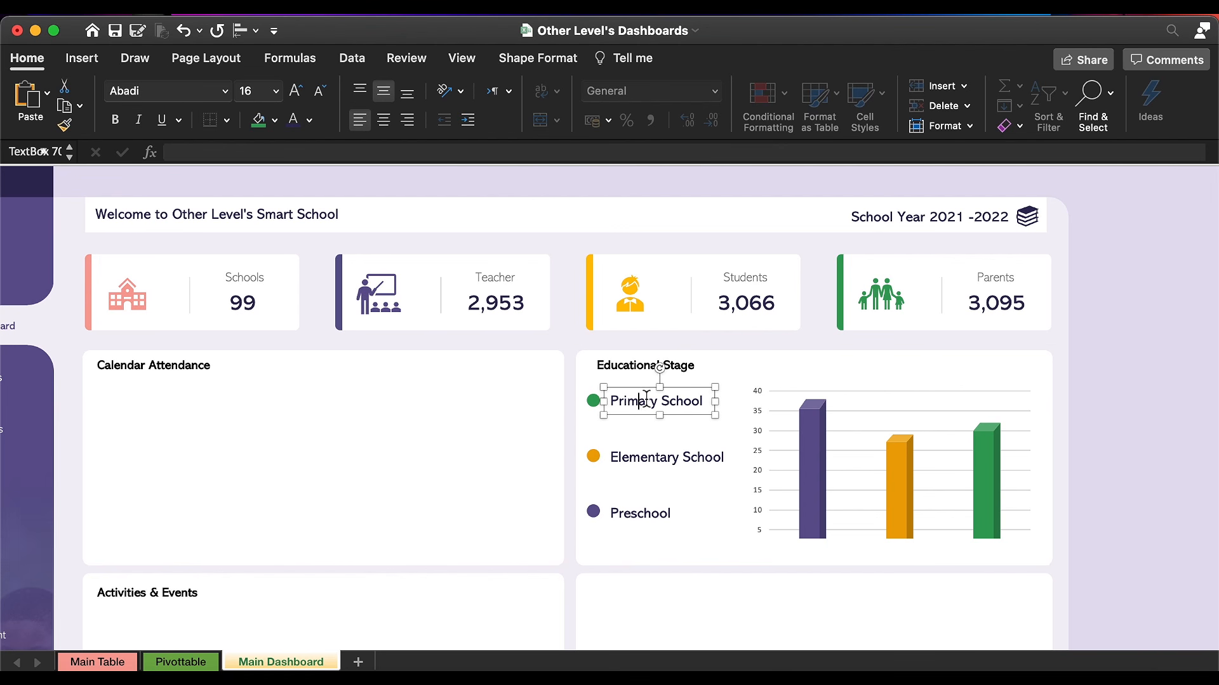
drag(648, 394, 654, 427)
double_click(659, 433)
triple_click(653, 438)
key(BackSpace)
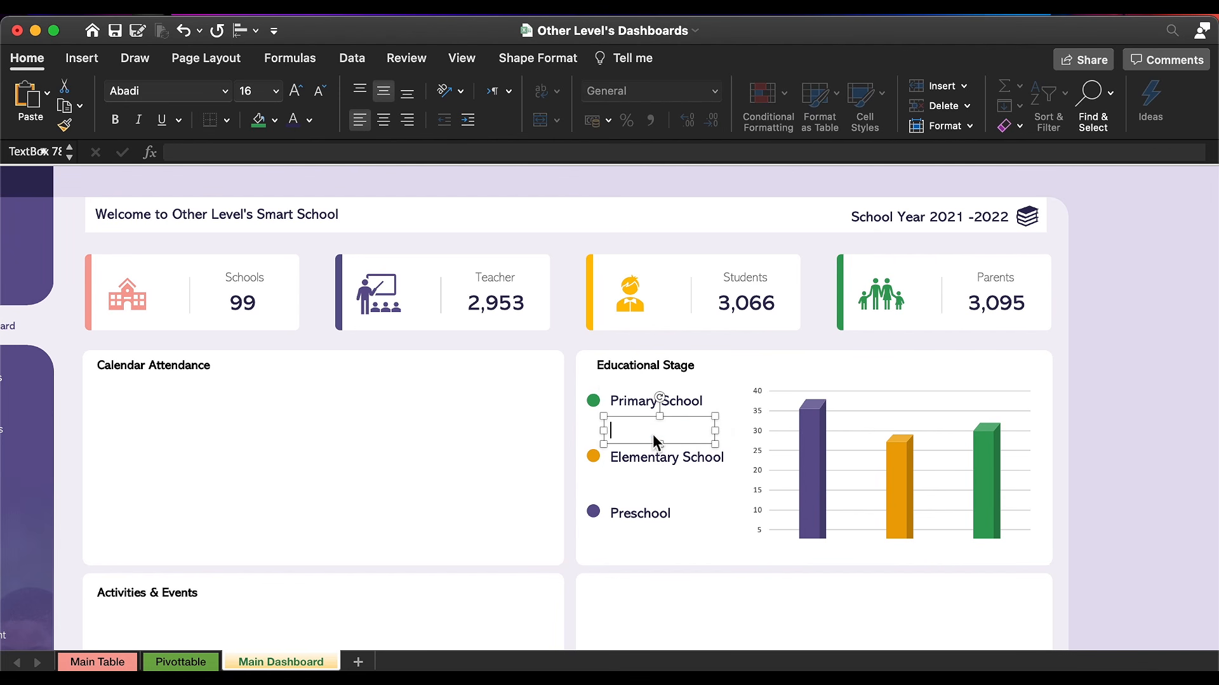
Step: Link the empty text box to the Primary school count in cell O4 of the Pivottable sheet
click(361, 152)
text(=)
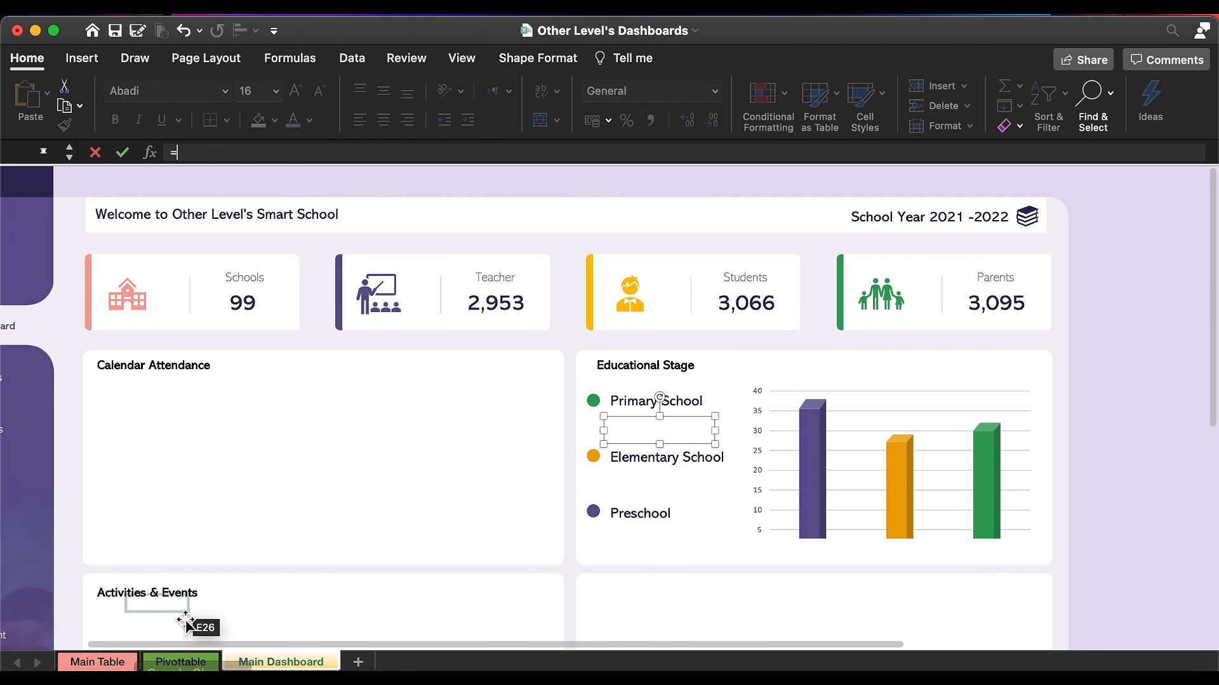
click(182, 662)
click(687, 254)
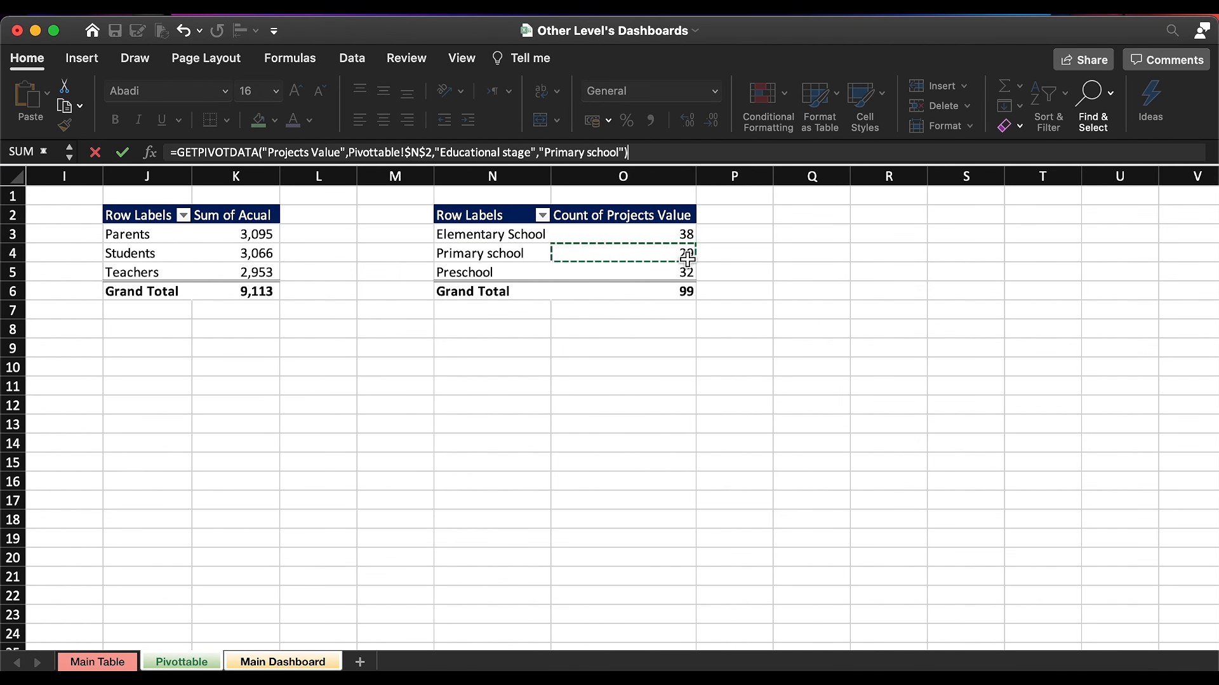
key(Return)
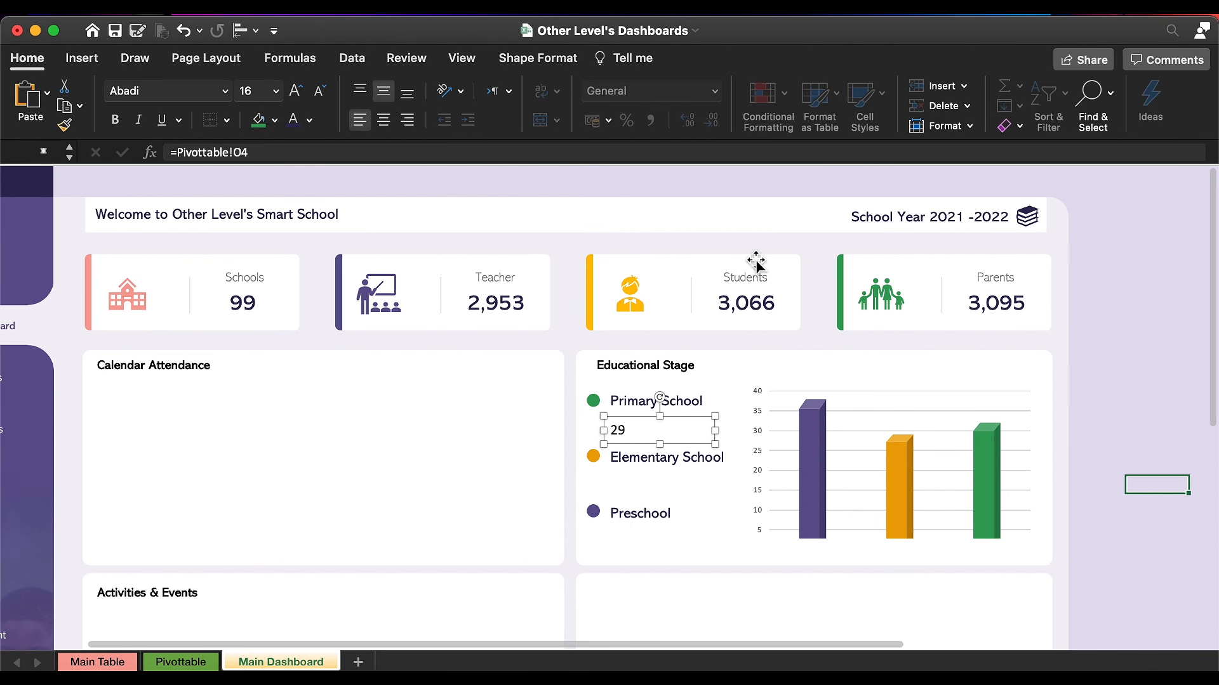
Step: Duplicate the value box under Elementary School and Preschool, linking the copies to =Pivottable!O3 and =Pivottable!O5 respectively
drag(692, 417, 687, 515)
click(660, 474)
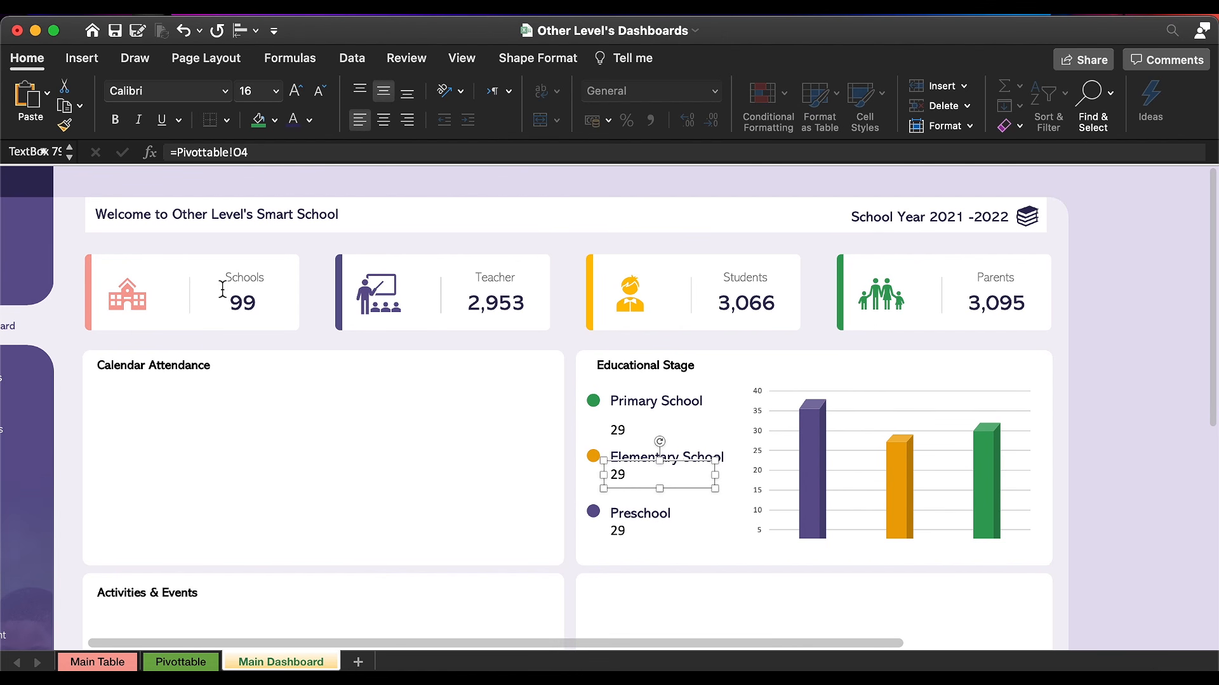
click(260, 154)
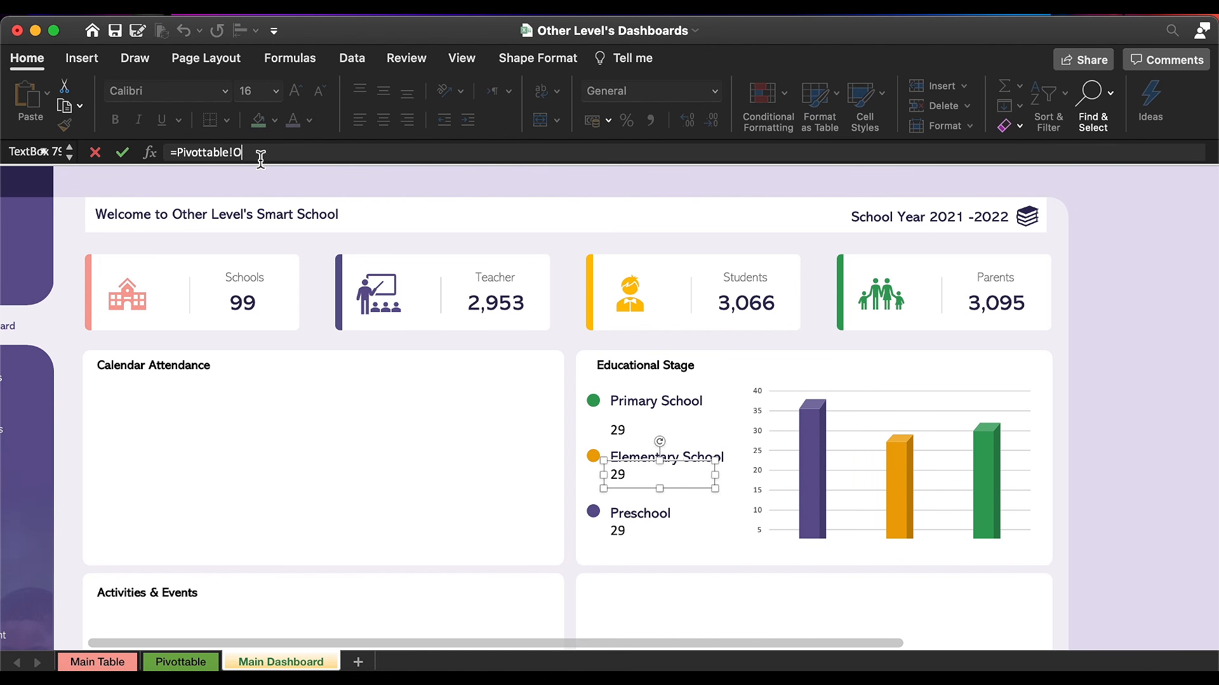
key(Return)
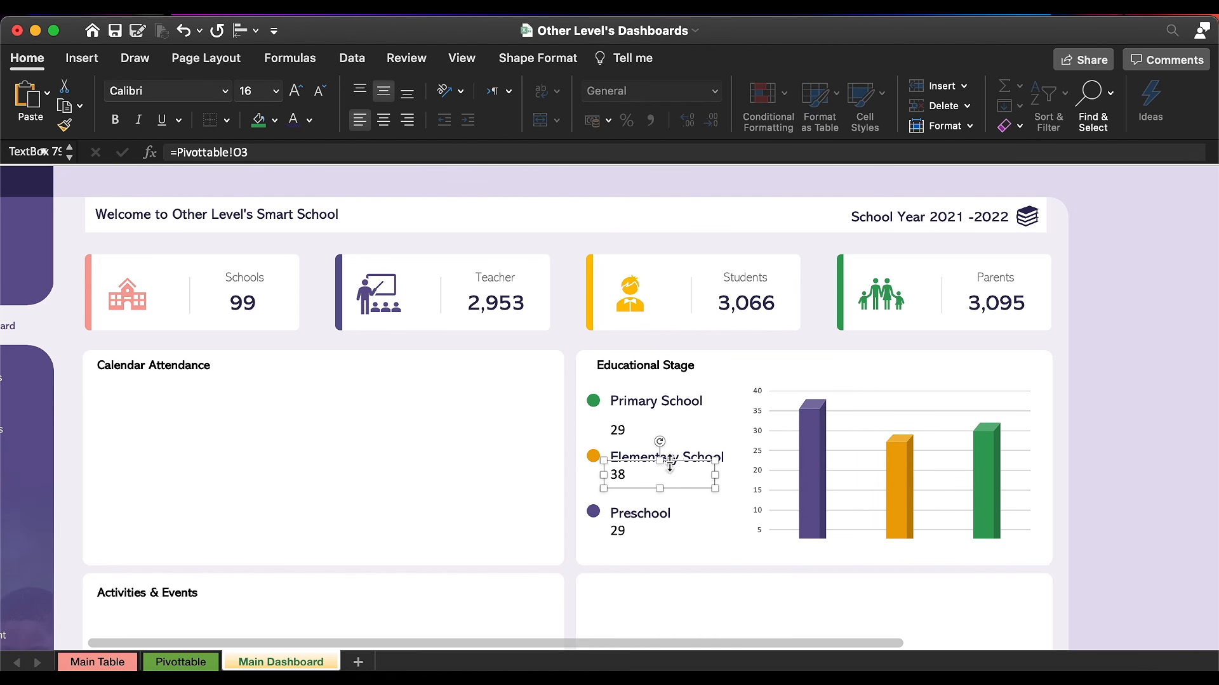
click(637, 533)
click(260, 151)
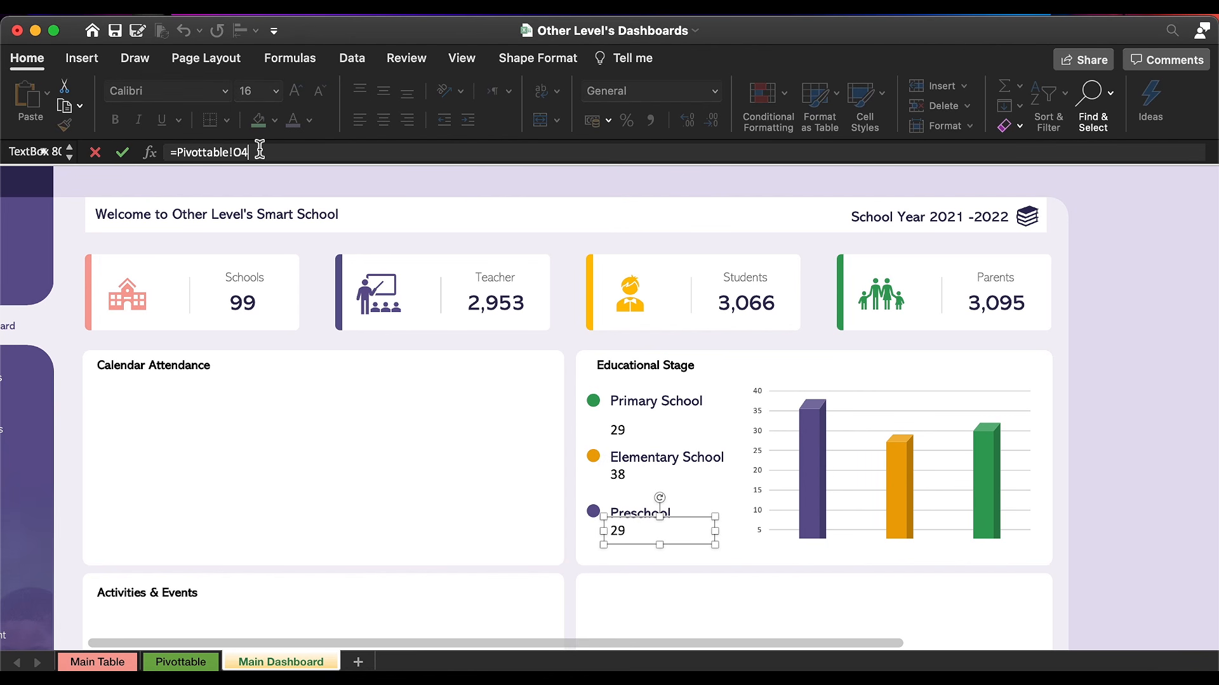
key(Return)
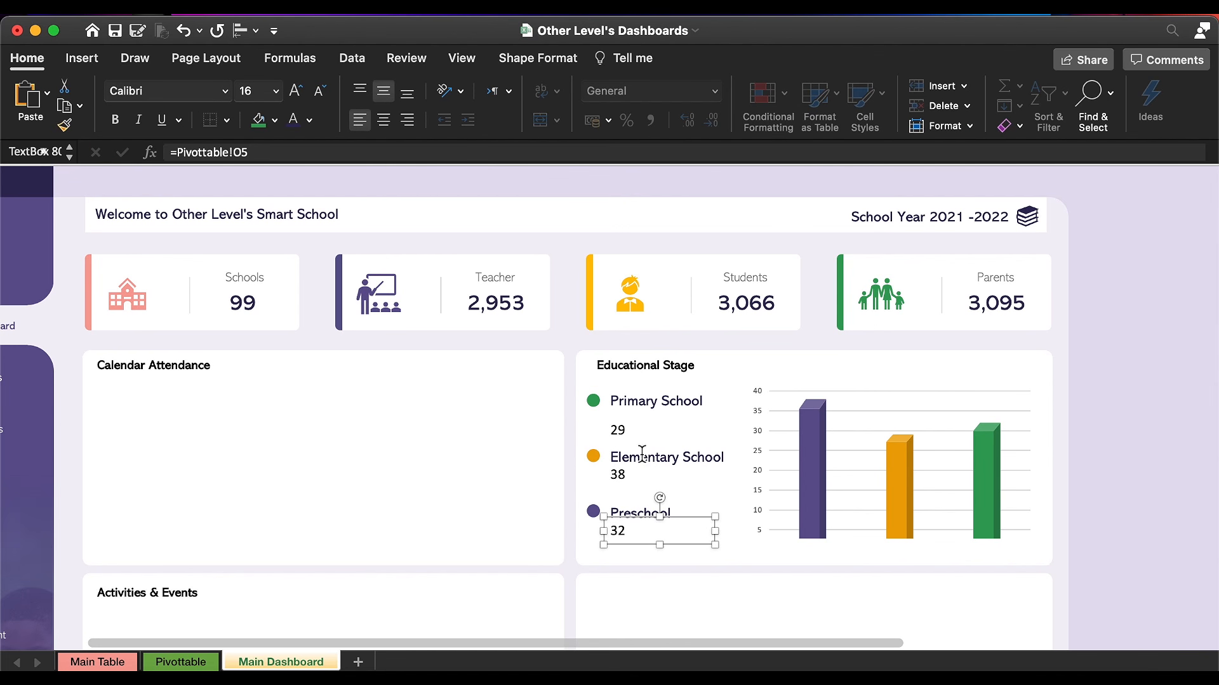
Step: Copy the Elementary School label's formatting onto the three stage value boxes
click(715, 467)
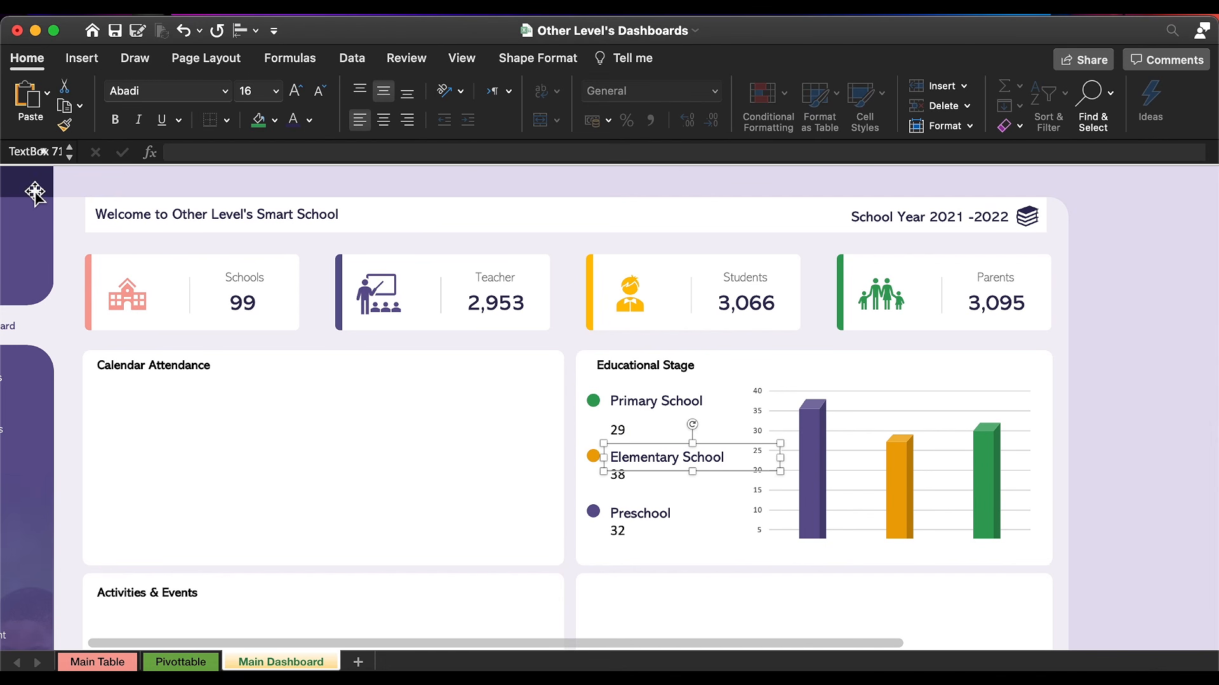
click(620, 433)
click(617, 534)
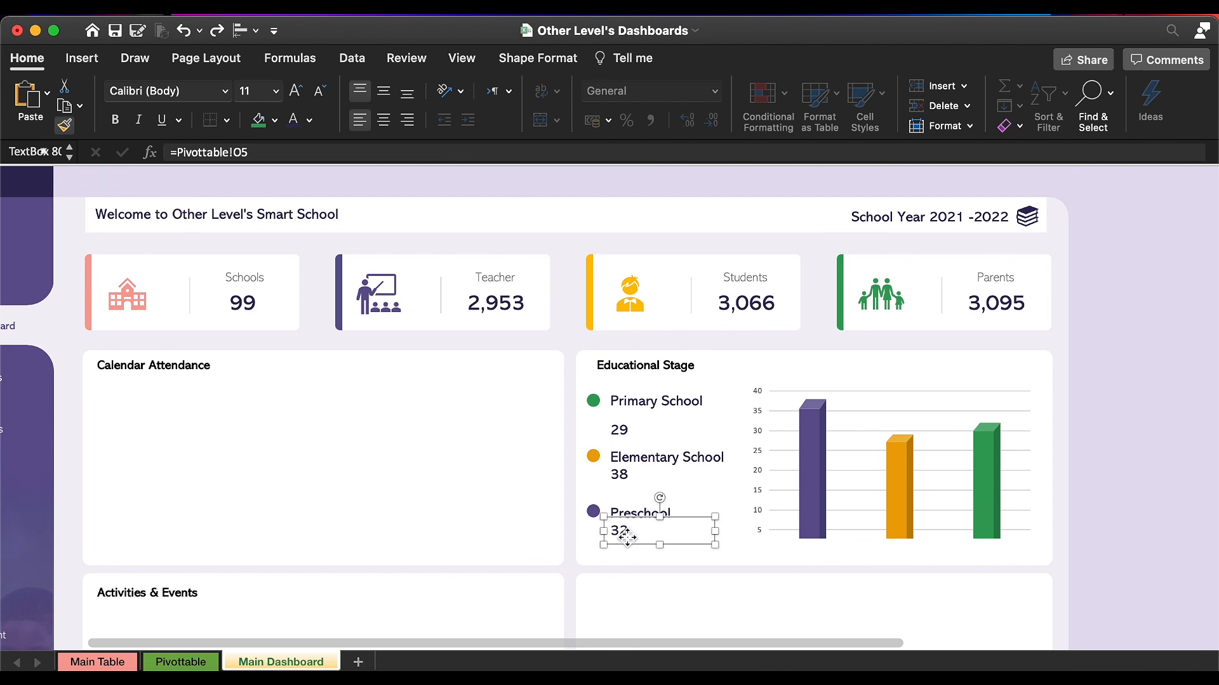
click(617, 537)
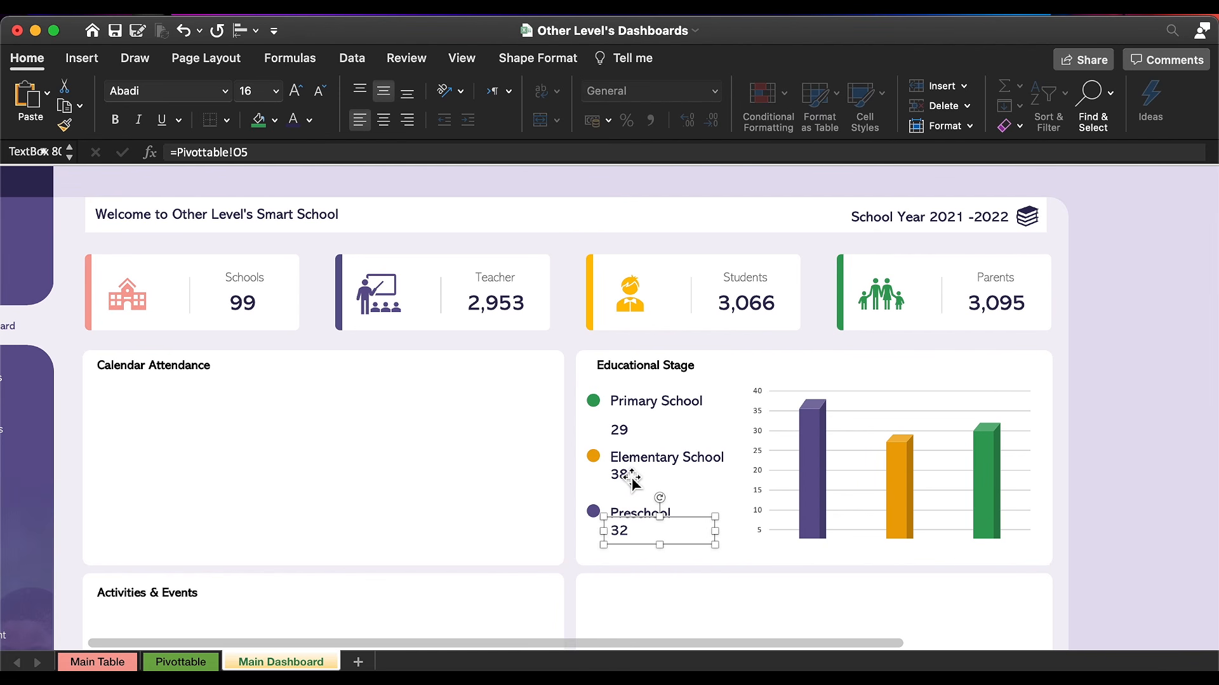
Step: Move the Primary School value up closer to its label and distribute the three value boxes vertically
click(628, 434)
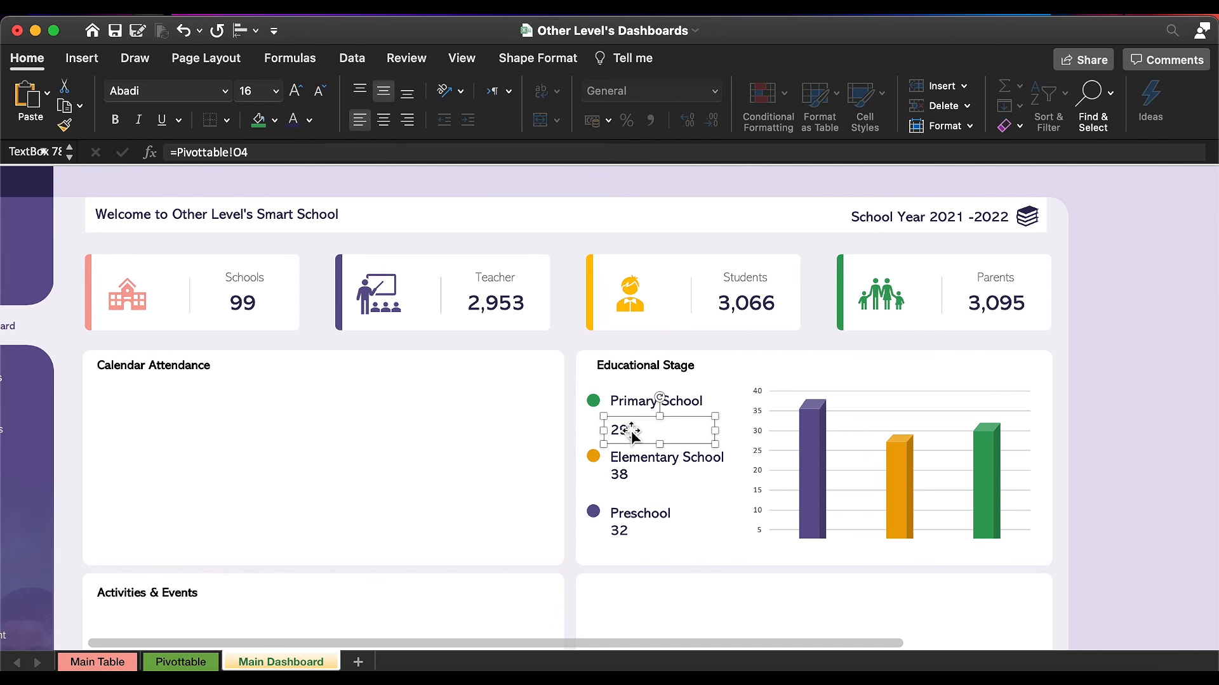
drag(630, 421, 631, 414)
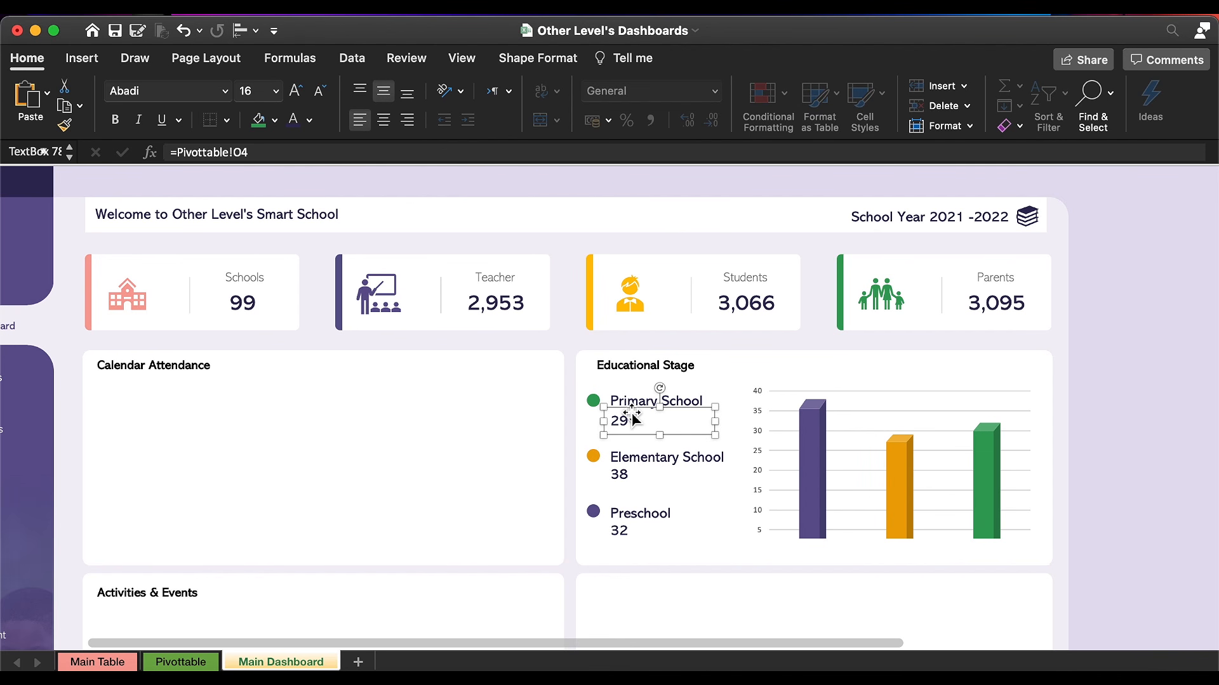
shift+click(620, 476)
shift+click(624, 533)
click(241, 32)
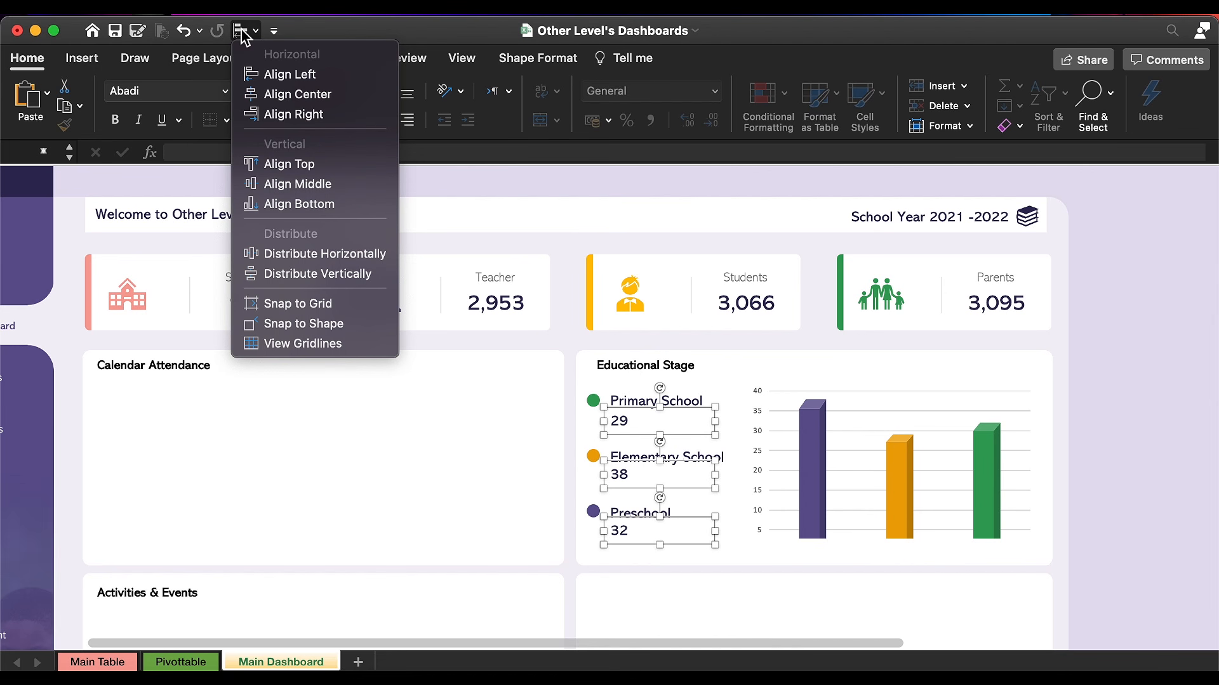
click(265, 283)
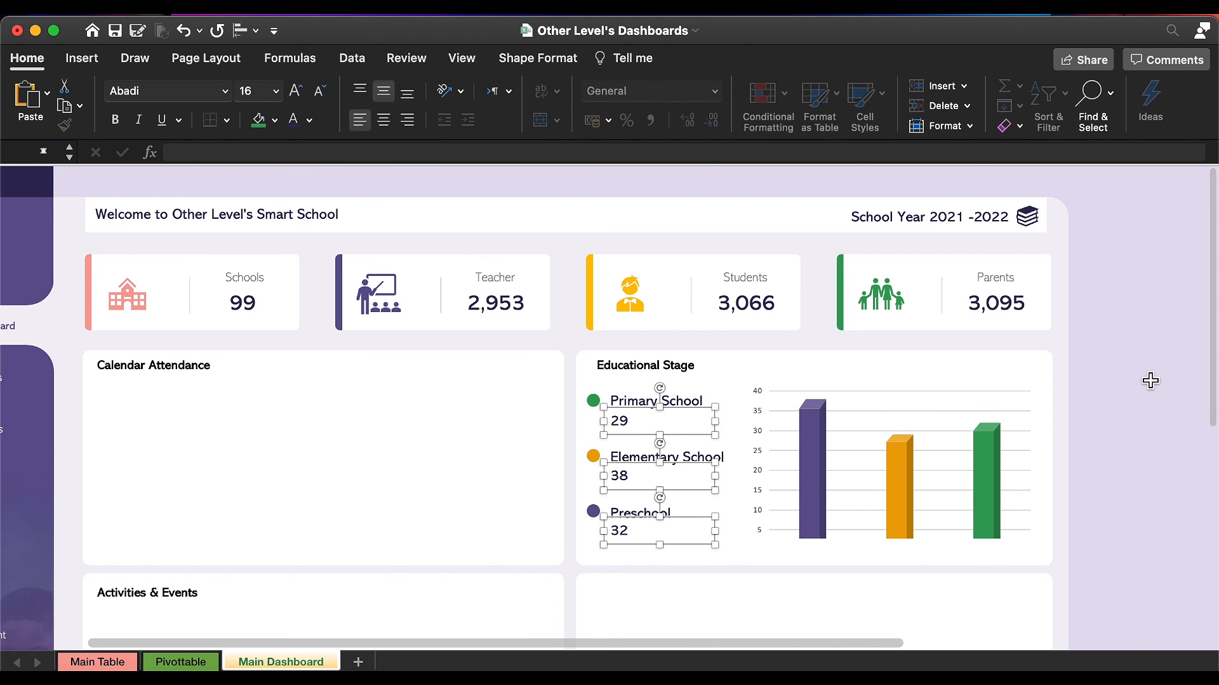
Step: Add a grey caption reading "All data in Thousand 2021 - 2022" opposite the Educational Stage title, fitted on one line
click(675, 366)
drag(692, 358, 1026, 375)
triple_click(989, 363)
text(All data in Thousand 2021 - 2022)
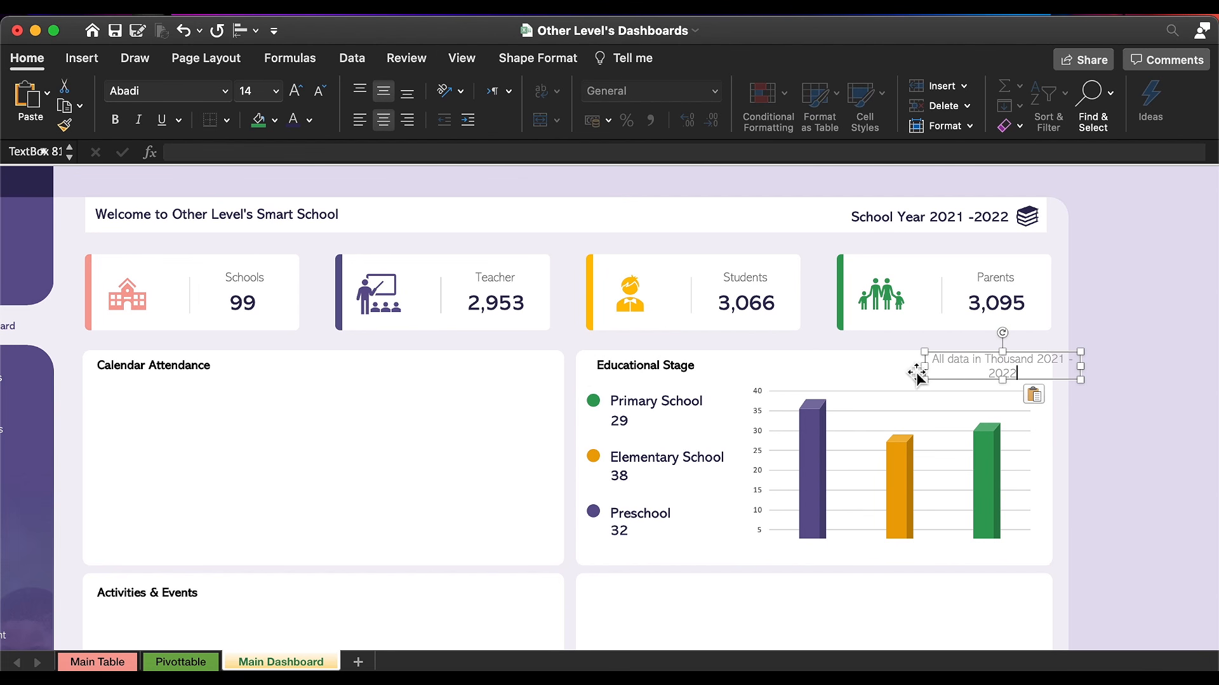
drag(927, 372, 865, 366)
mouse_move(1006, 364)
mouse_down()
mouse_move(993, 353)
mouse_move(982, 364)
mouse_up()
Step: Make the three educational stage labels and their three value boxes bold
click(632, 436)
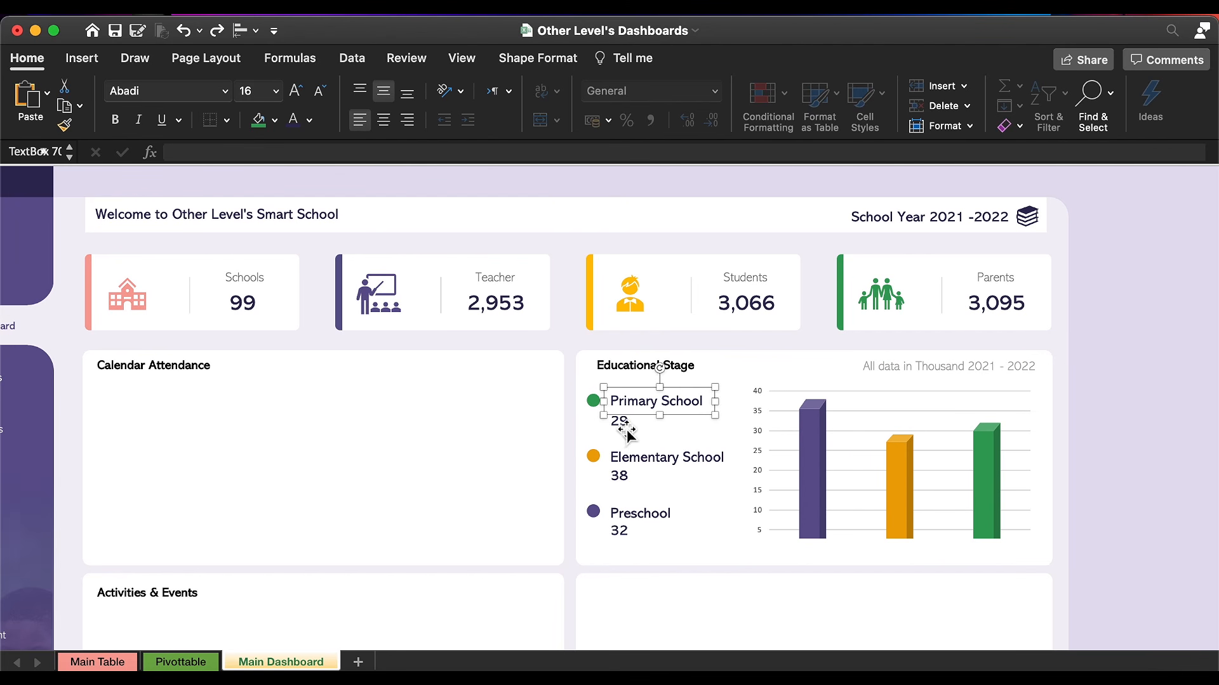
shift+click(620, 421)
shift+click(625, 456)
shift+click(631, 480)
shift+click(630, 512)
shift+click(626, 542)
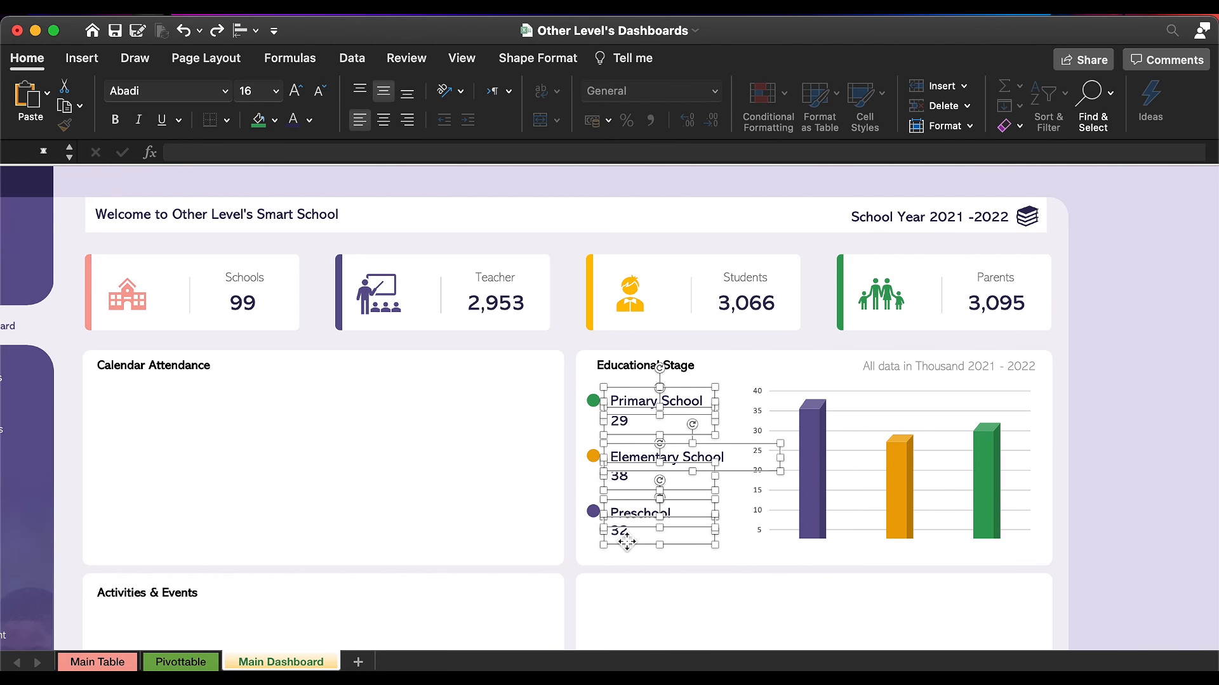
click(435, 430)
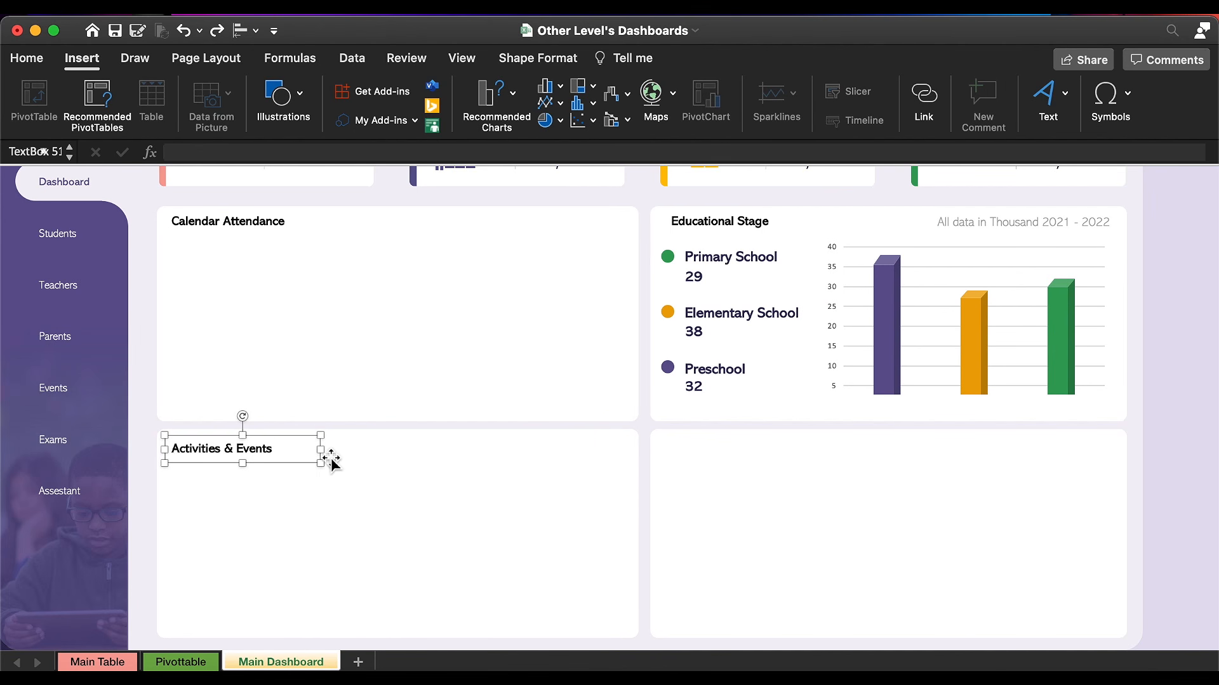
Step: Duplicate the Activities & Events title toward the far end of its panel and change the copy's text to "View All"
drag(316, 462, 659, 470)
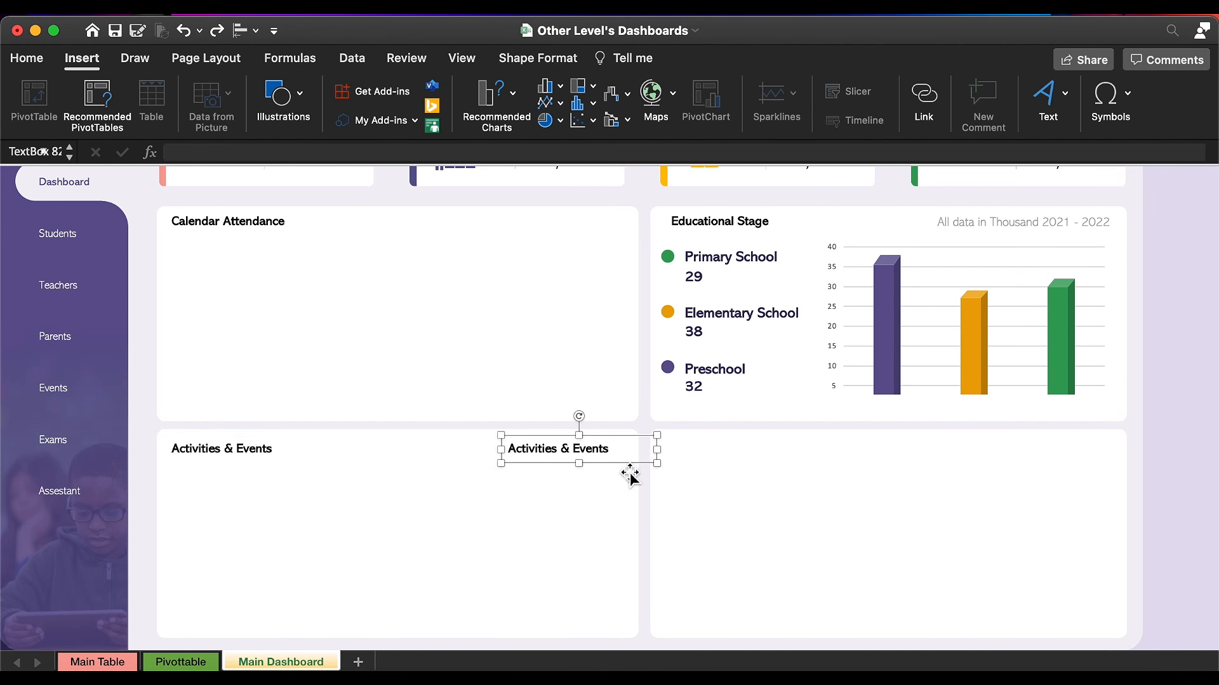
triple_click(557, 442)
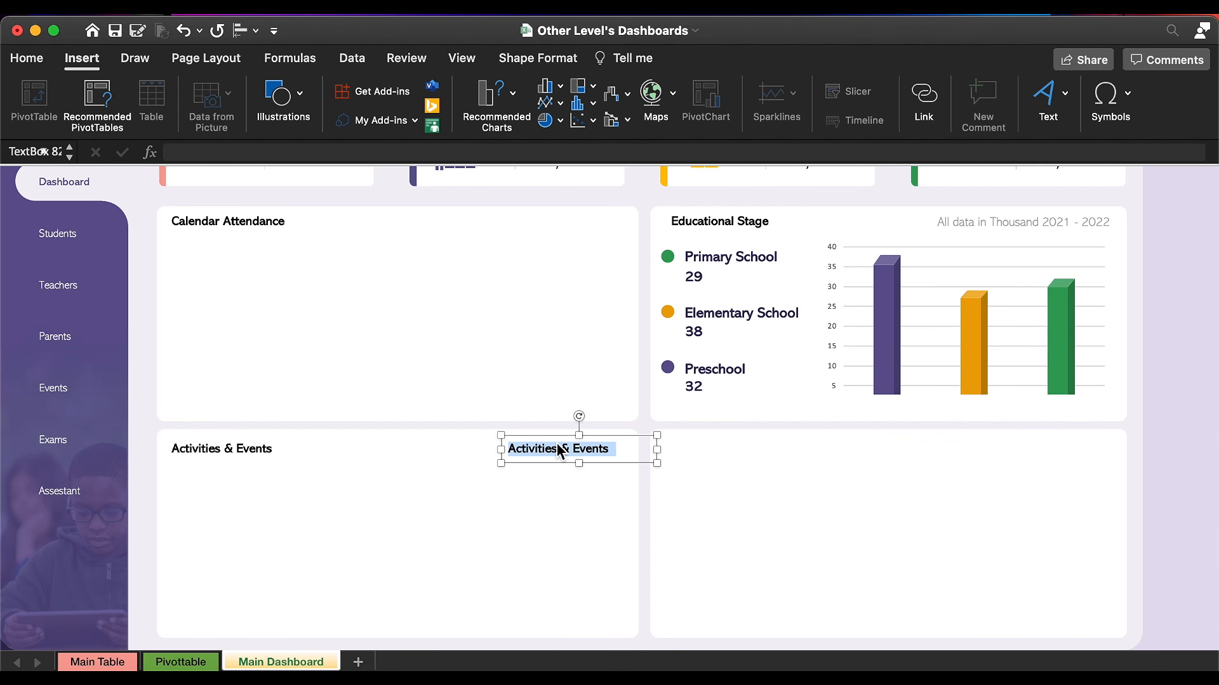
text(View All)
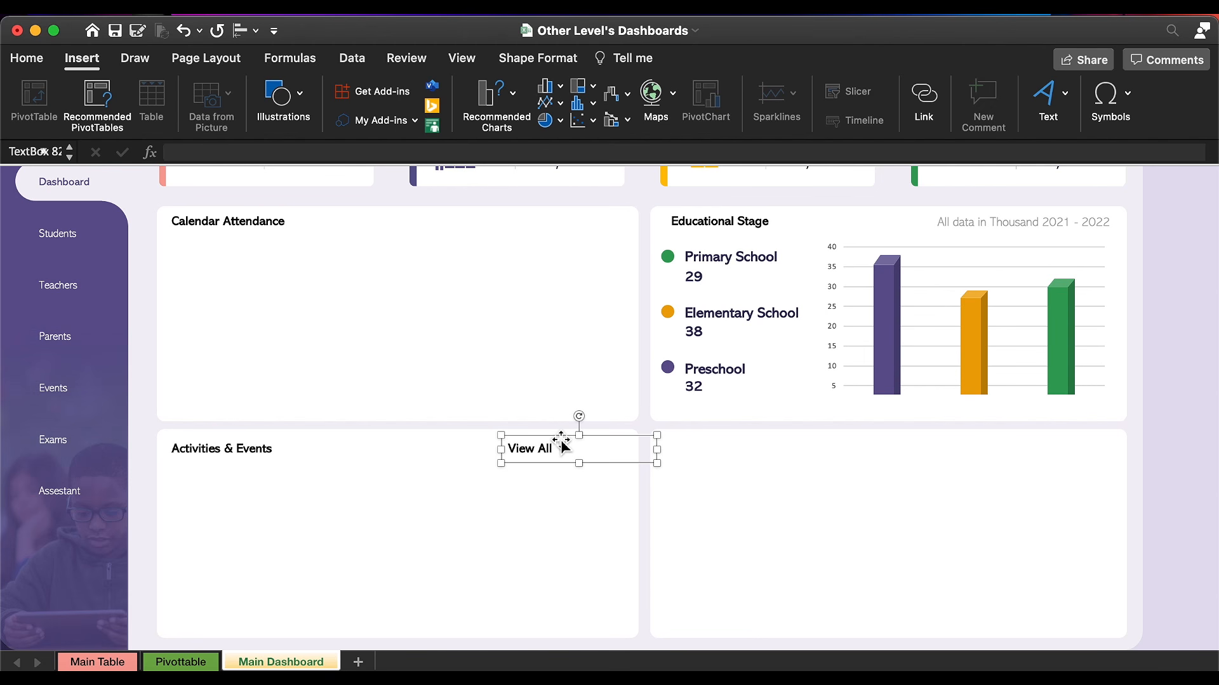
Step: Color the View All text with the recent green and reduce its font size to 12
click(30, 59)
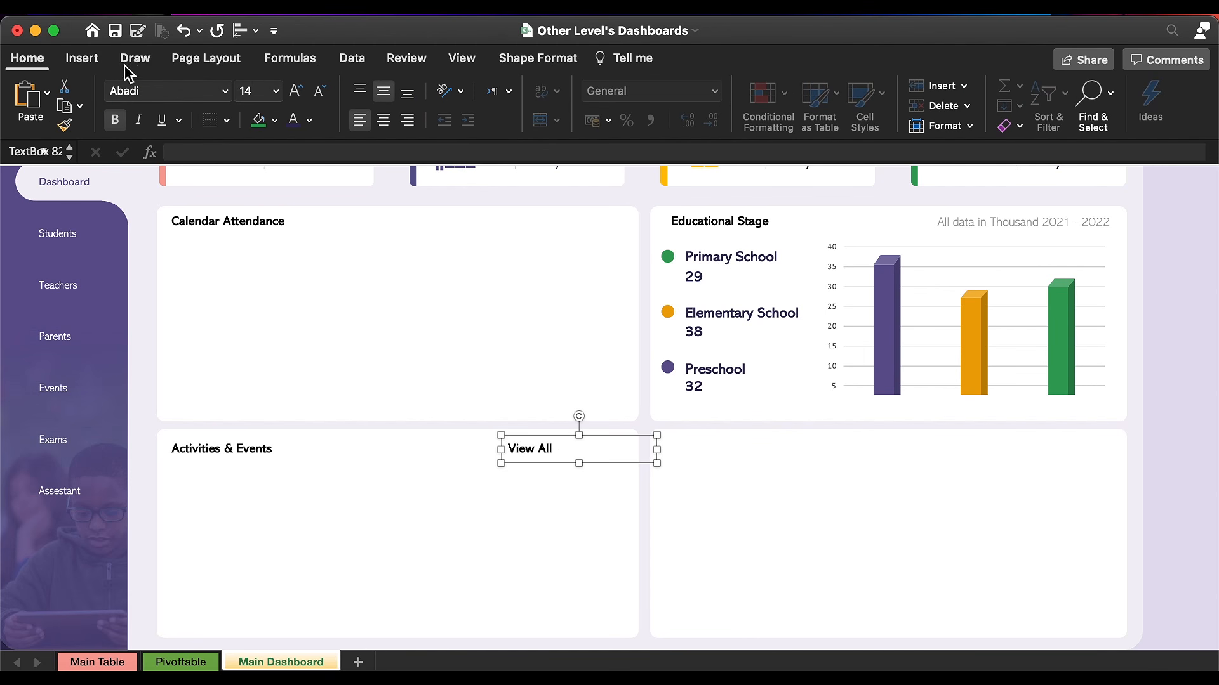
click(309, 120)
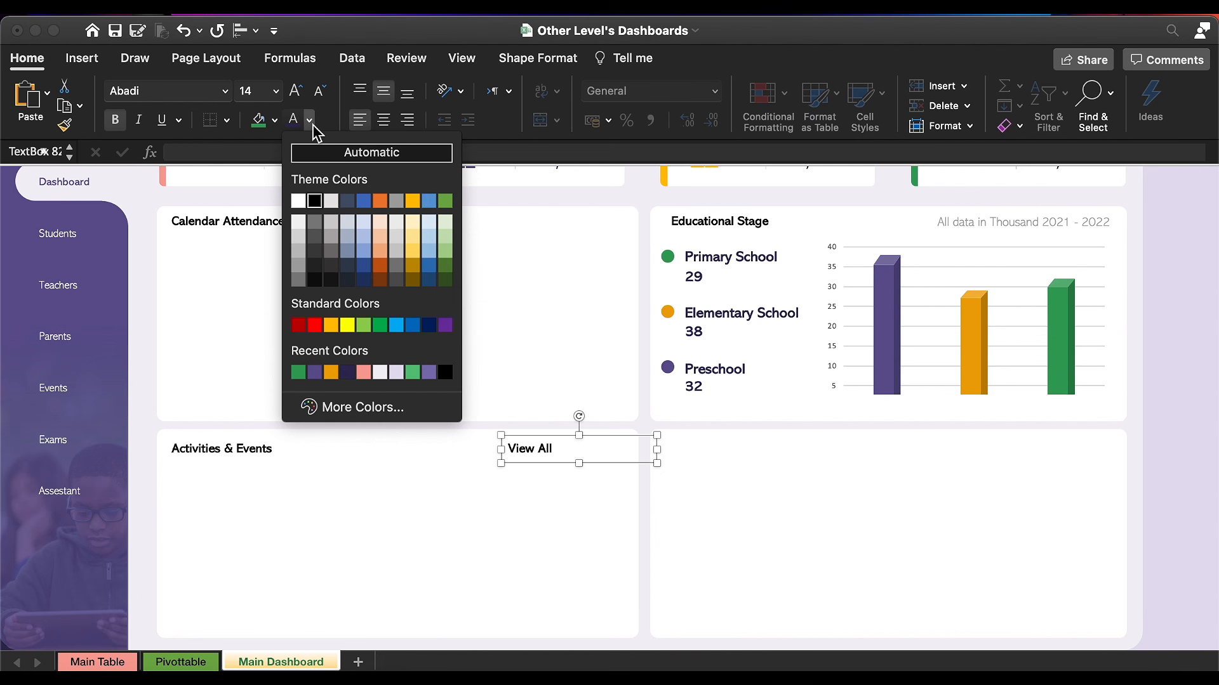
click(298, 373)
click(319, 92)
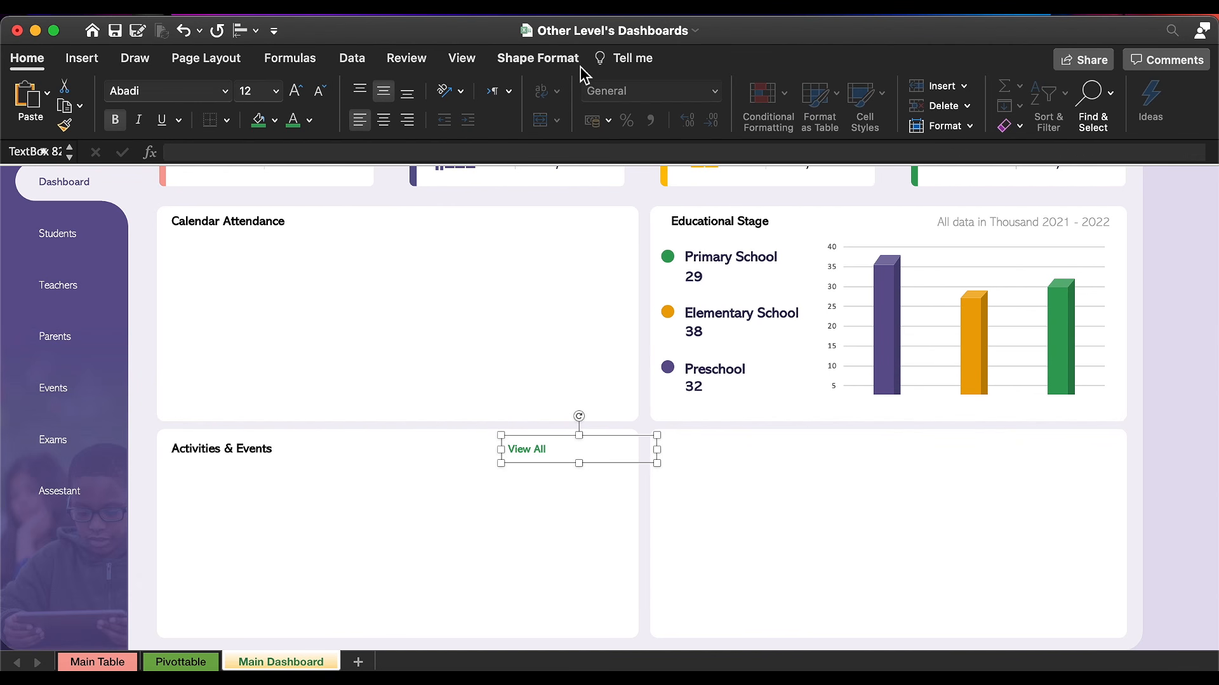
Step: Change the View All text box to a rounded rectangle and narrow it around its text
click(561, 62)
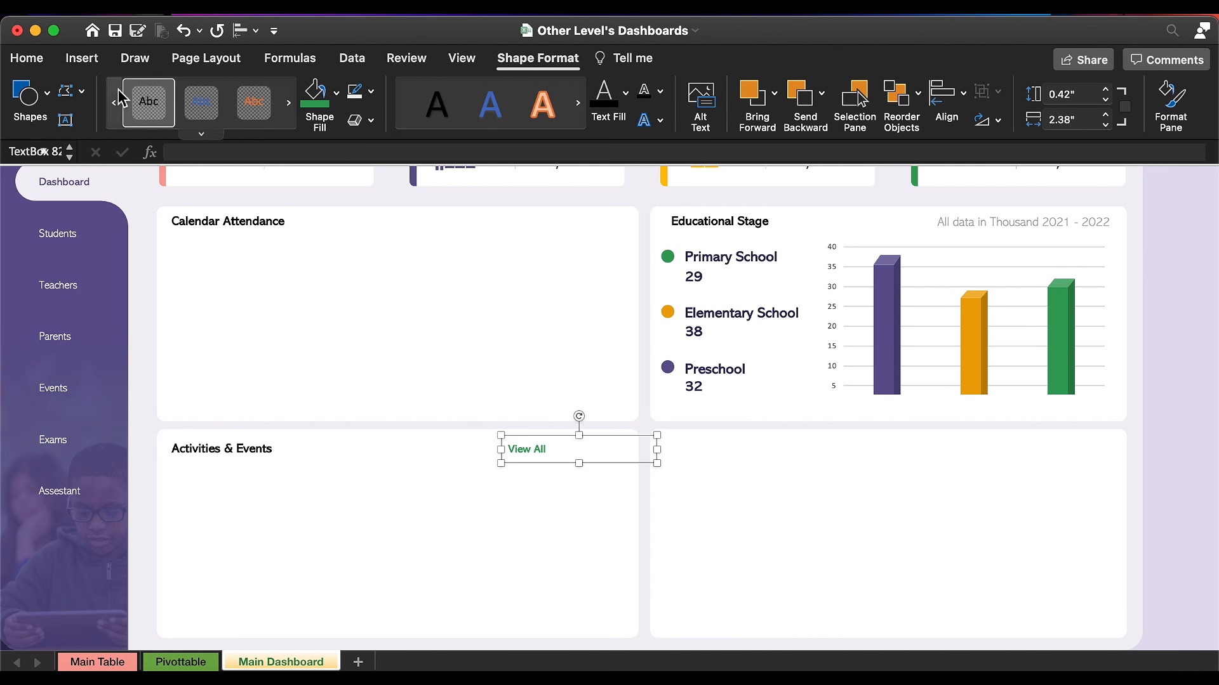
click(83, 93)
mouse_move(98, 117)
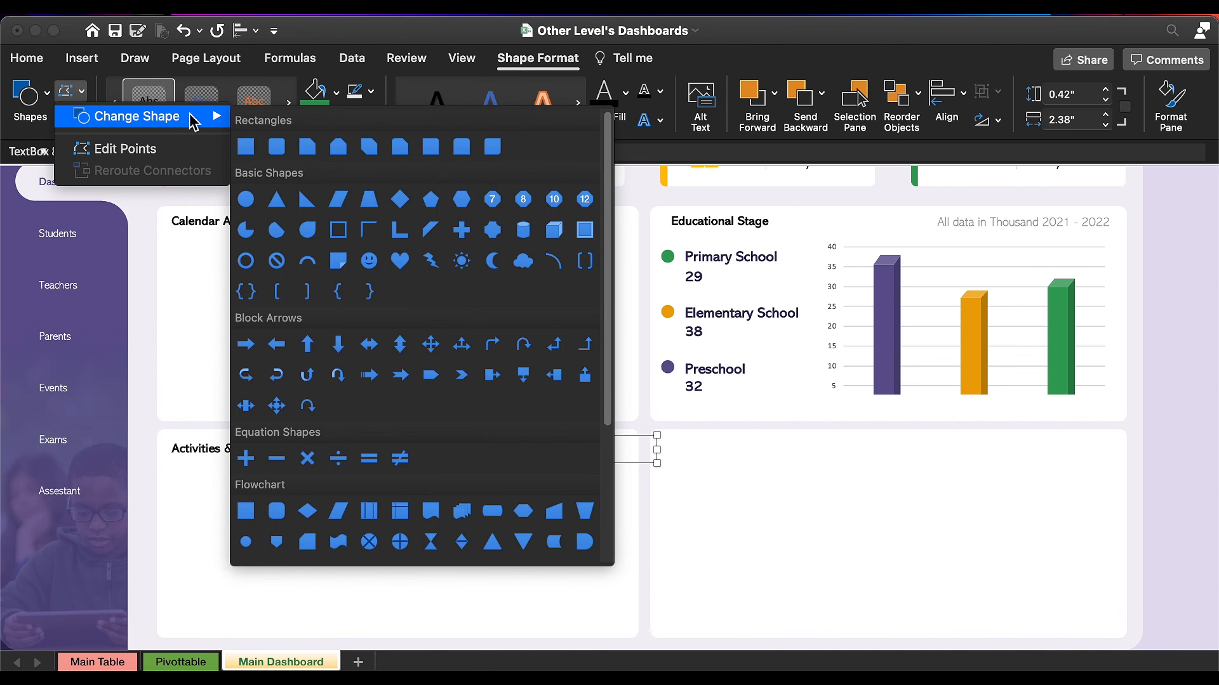
click(274, 143)
drag(657, 449, 603, 466)
click(519, 500)
Step: On the Pivottable sheet, copy the Count of Projects Value pivot table in N2:O6 and paste it at R2
scroll(523, 503, down, 2)
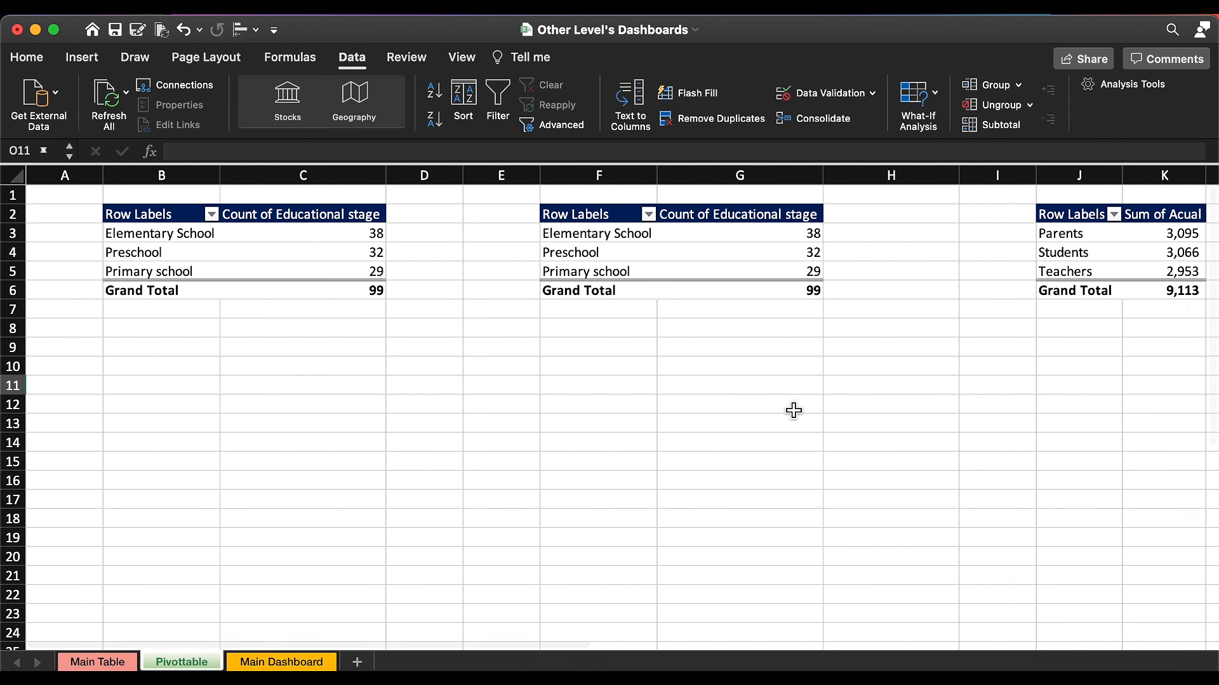
scroll(793, 410, right, 10)
drag(273, 214, 502, 290)
key(super+c)
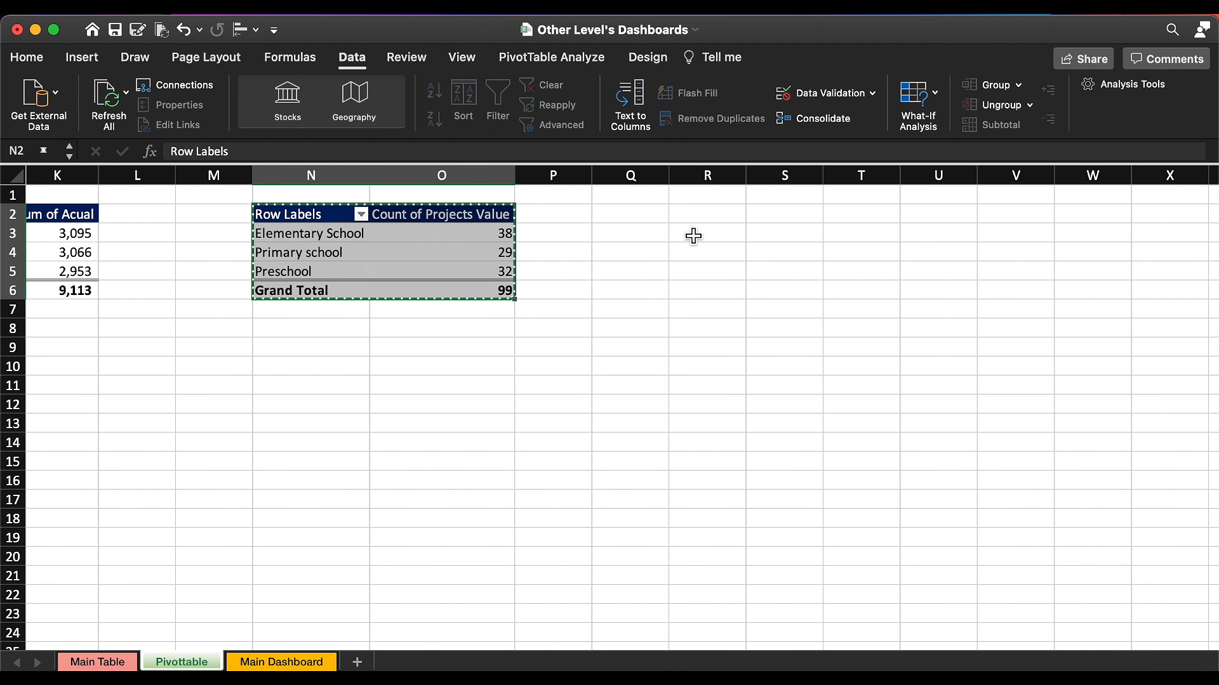
click(703, 216)
key(super+v)
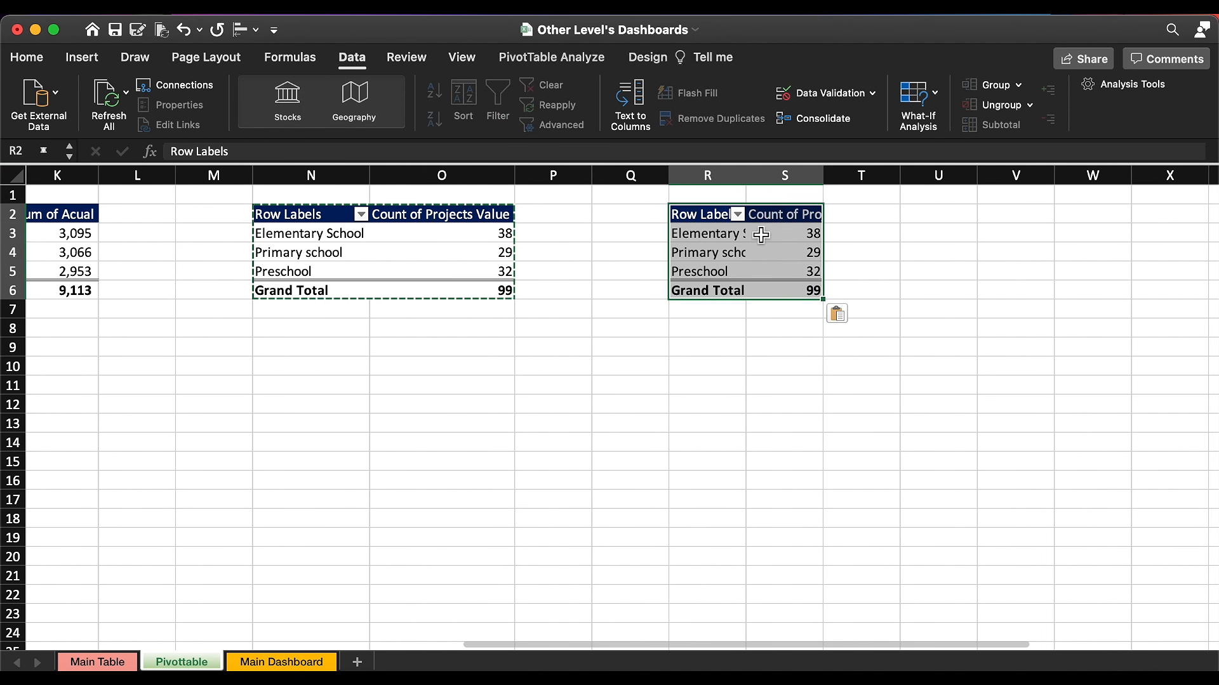
Step: Remove the value field and Educational stage from the pasted pivot table and put the event names field in its rows
click(593, 56)
drag(1149, 529, 813, 492)
drag(1029, 532, 933, 518)
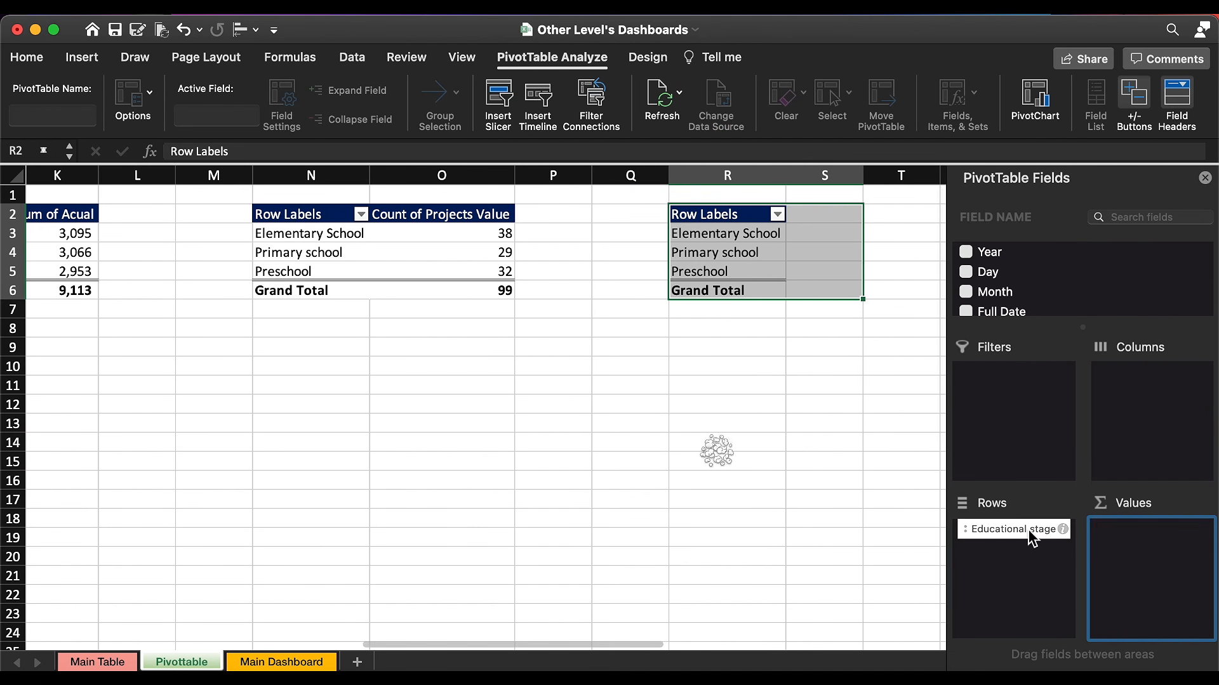
drag(1084, 326, 1083, 429)
scroll(1070, 383, down, 5)
scroll(1067, 373, down, 3)
scroll(1066, 373, up, 3)
drag(995, 288, 1041, 609)
Step: Enter the note "we need only 4 Events" in cell T2
double_click(578, 214)
text(we need only 4 Events)
key(Return)
Step: Enter =R3 in cell T3, fill it down to T6, and autofit the width of column T
text(=)
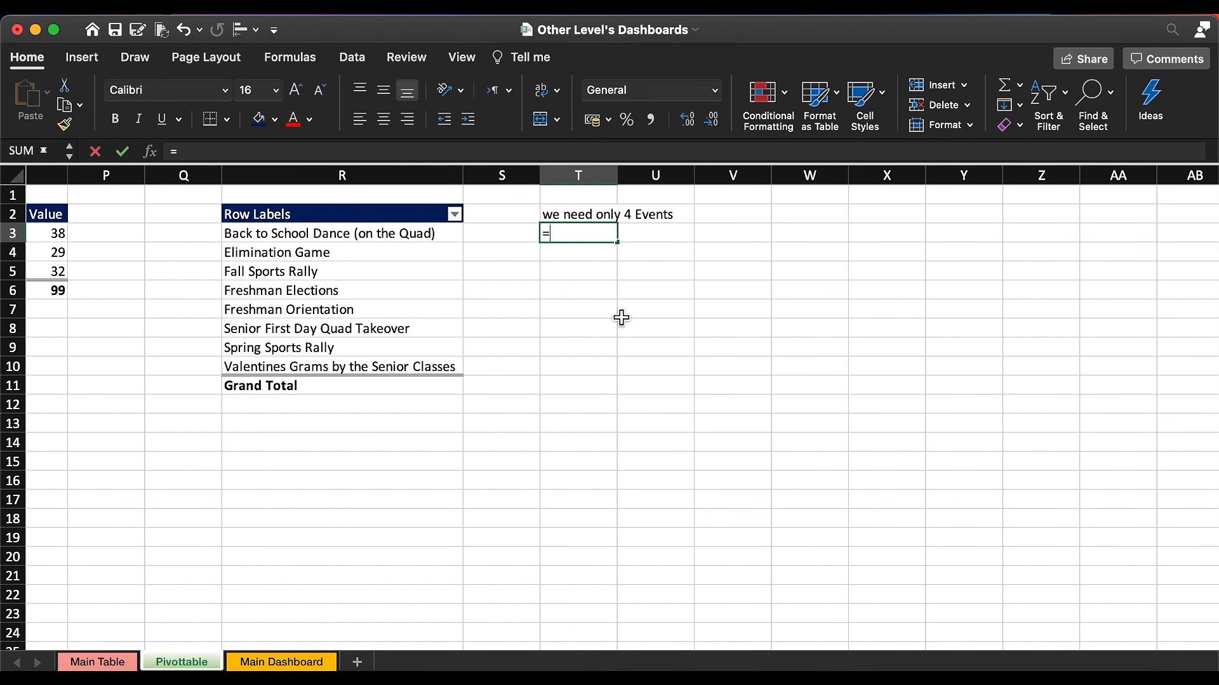
click(348, 233)
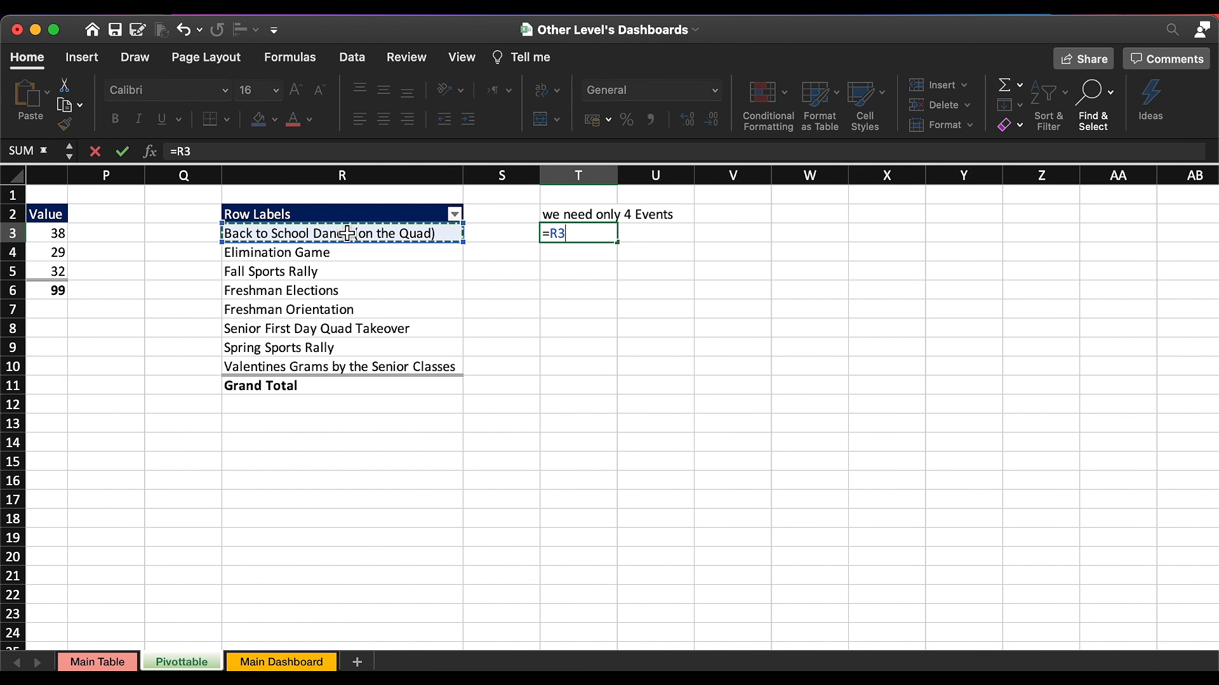
key(Return)
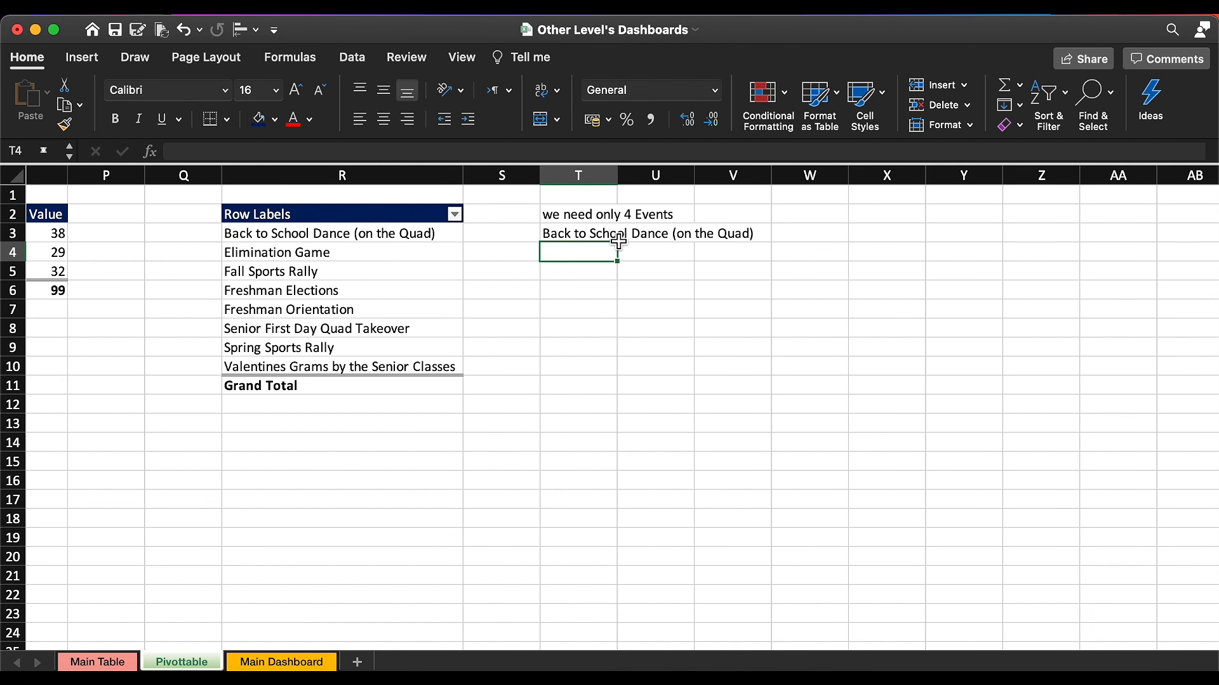
click(609, 239)
drag(622, 247, 622, 297)
drag(624, 183, 624, 183)
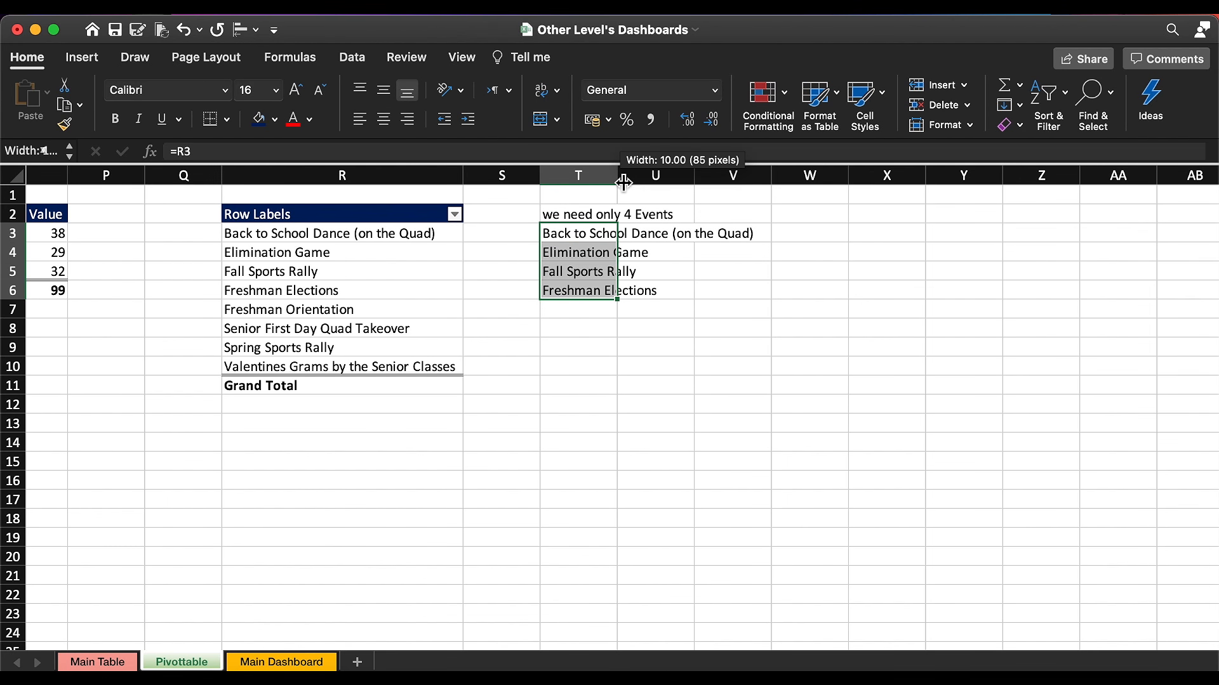
double_click(624, 182)
Step: Replace the note in cell T2 with the heading "Events"
click(617, 219)
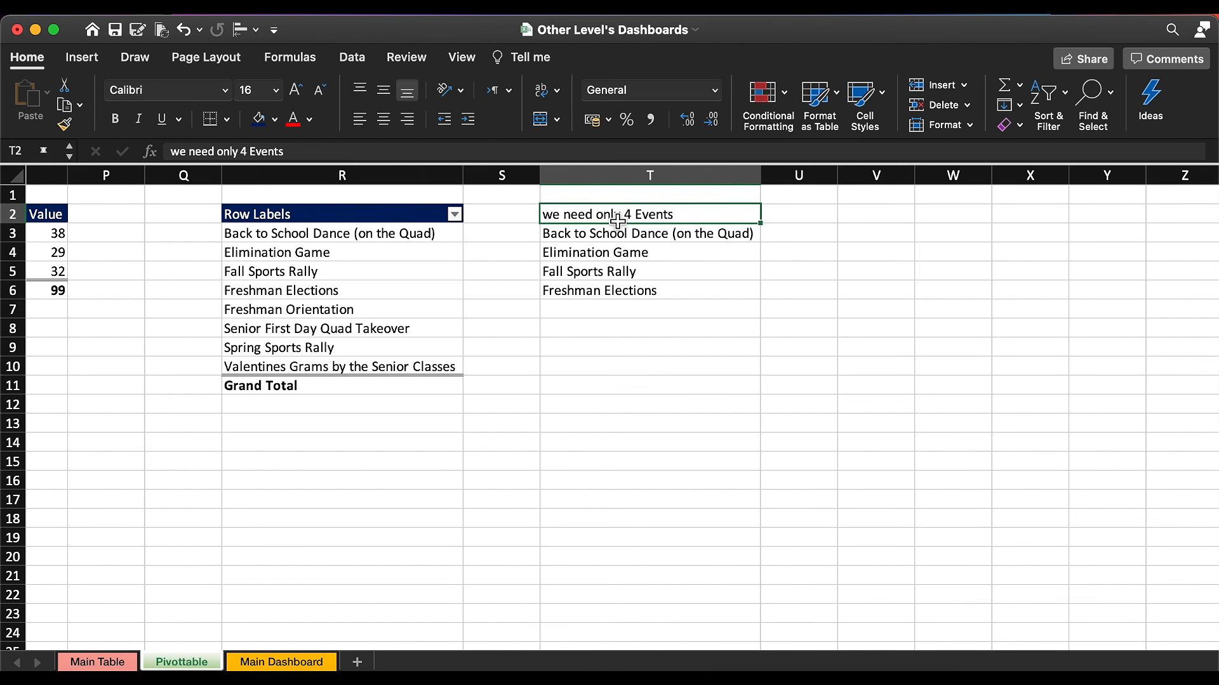
key(Delete)
text(Events)
click(666, 257)
Step: Give the Events heading in T2 a dark blue fill, white font color and centered alignment
click(645, 215)
click(259, 119)
click(308, 120)
click(300, 200)
click(383, 119)
click(558, 427)
Step: On the Main Dashboard sheet, duplicate the Activities & Events title just below it and clear the copy's text
click(294, 663)
scroll(444, 526, down, 5)
click(285, 369)
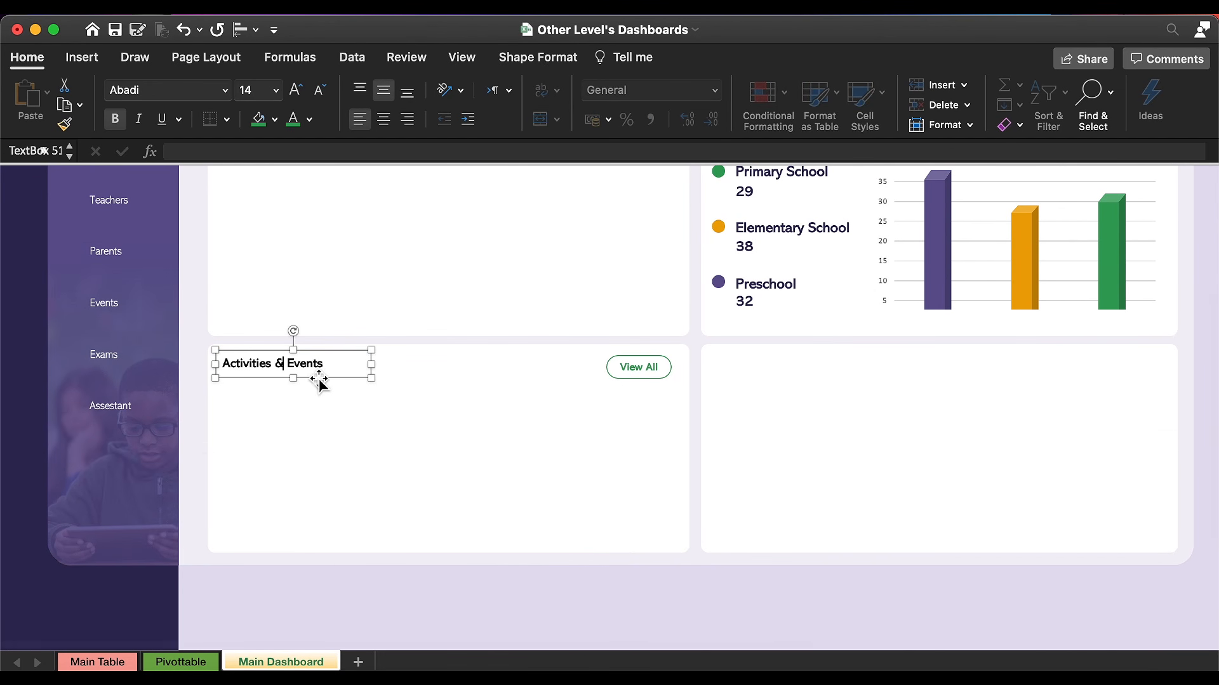
drag(318, 378, 339, 419)
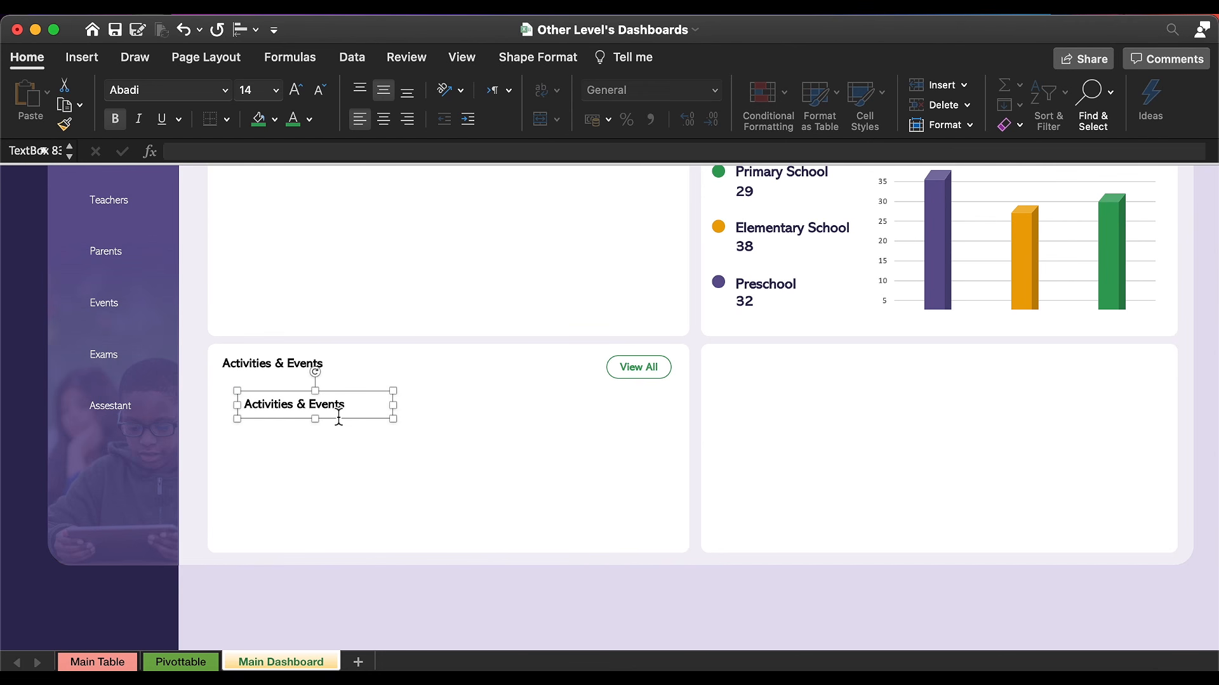
triple_click(331, 414)
key(BackSpace)
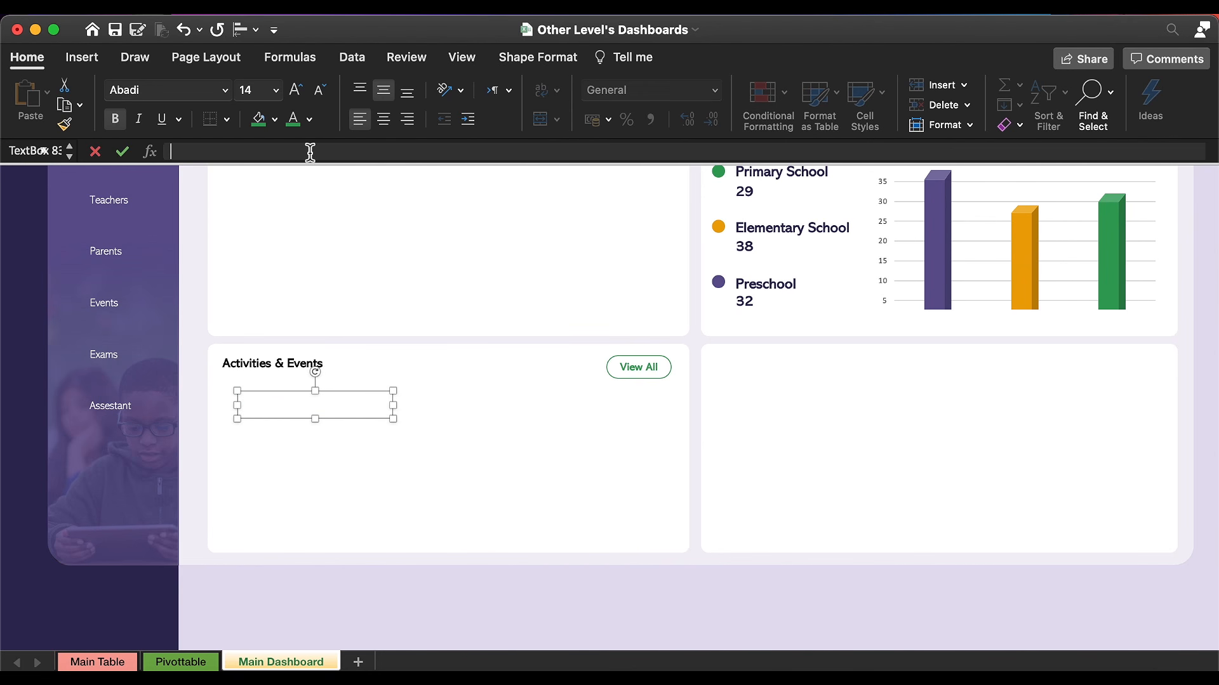
Step: Link the empty text box to =Pivottable!T3 and widen it to fit the full event name on one line
text(=)
click(181, 662)
click(704, 243)
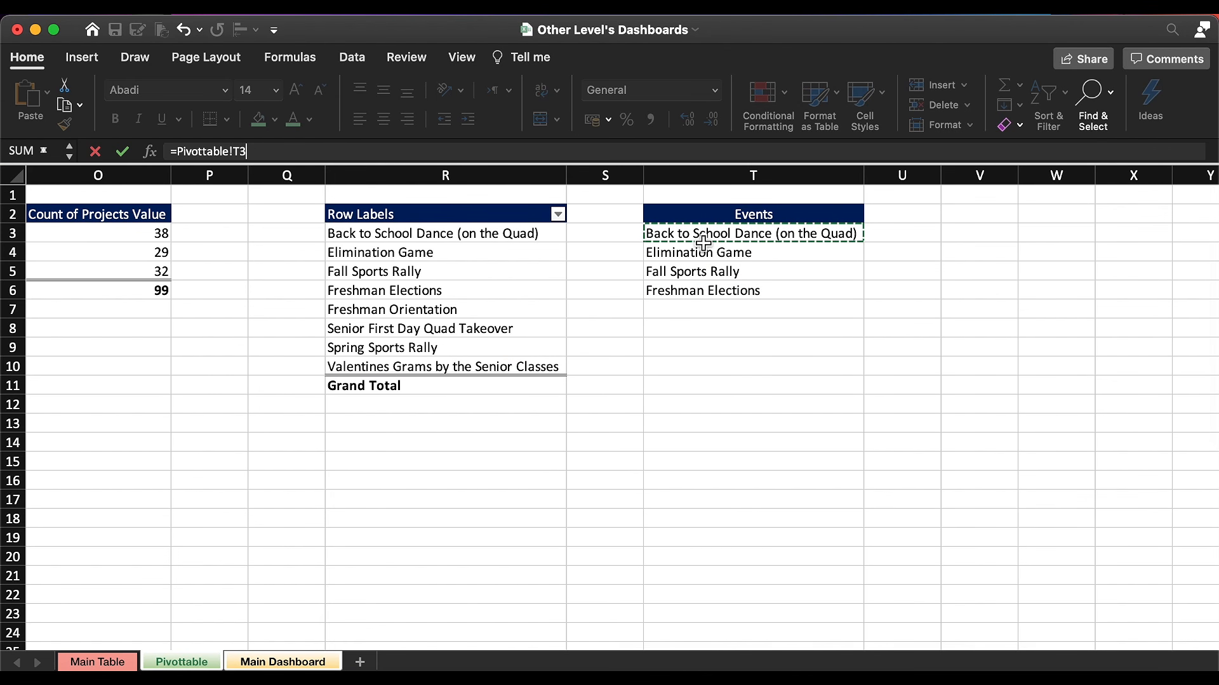
key(Return)
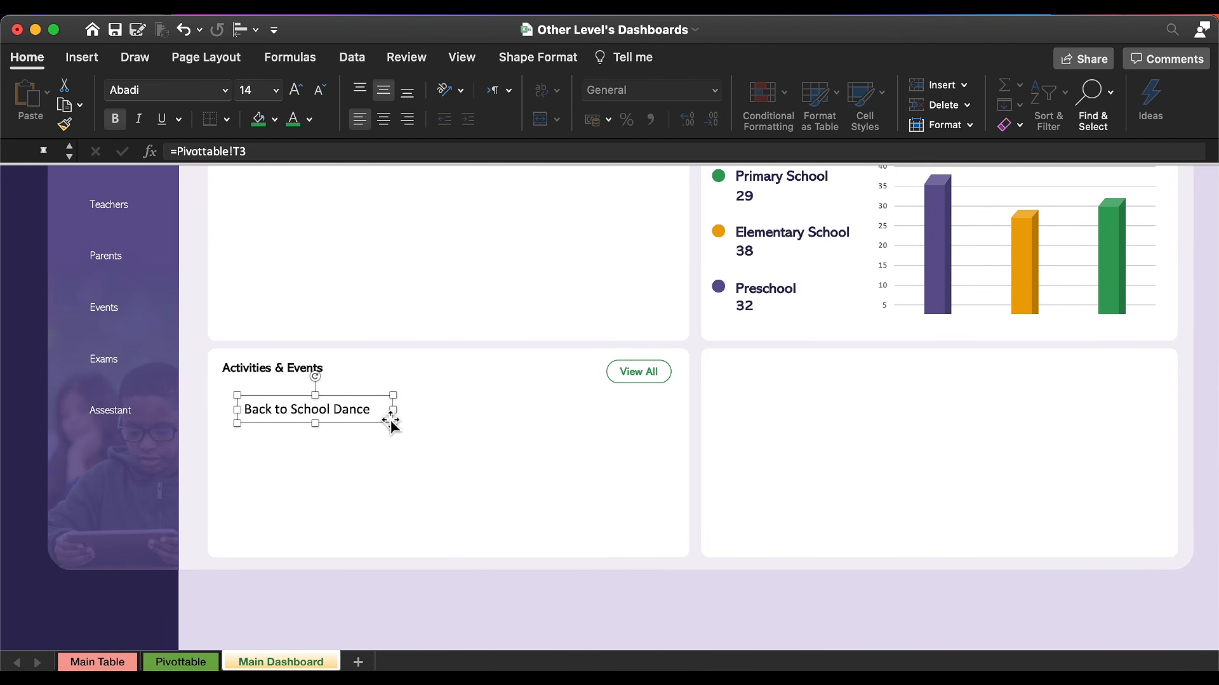
drag(394, 413, 543, 412)
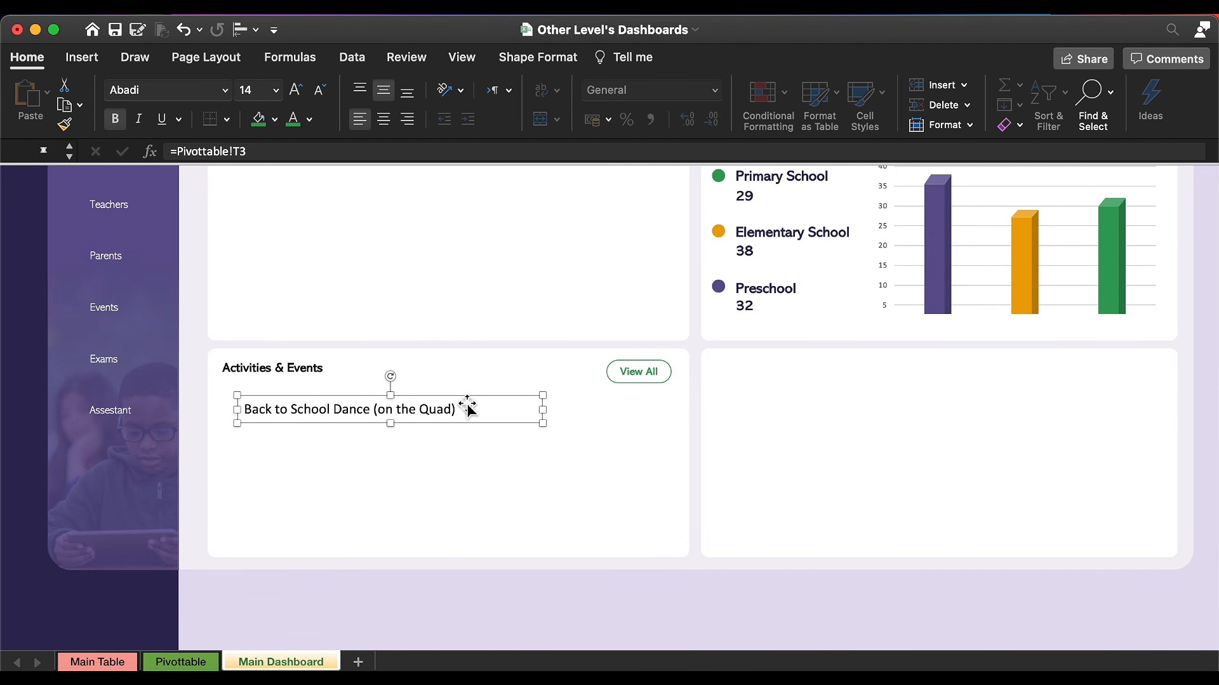
Step: Duplicate the linked event box three times below the original inside the Activities & Events panel
alt+drag(441, 400, 436, 472)
alt+drag(435, 472, 435, 516)
right_click(355, 481)
Step: Select all four event boxes and distribute them vertically
click(332, 533)
shift+click(336, 486)
shift+click(337, 448)
shift+click(336, 411)
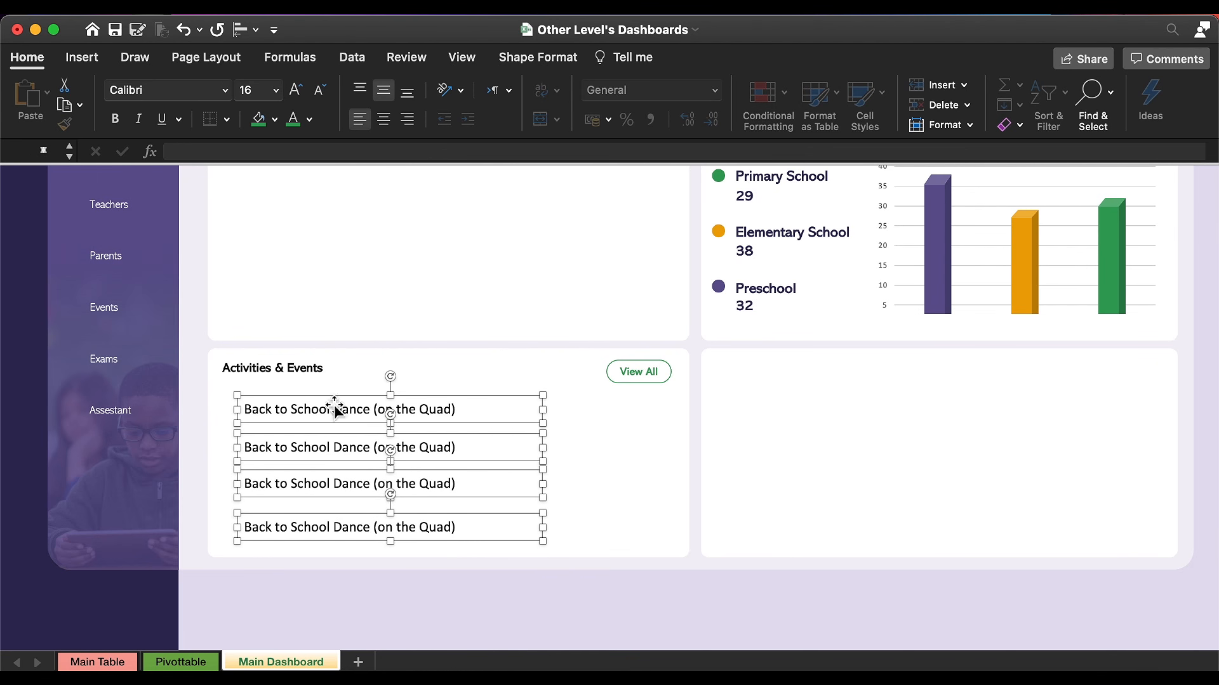
click(241, 30)
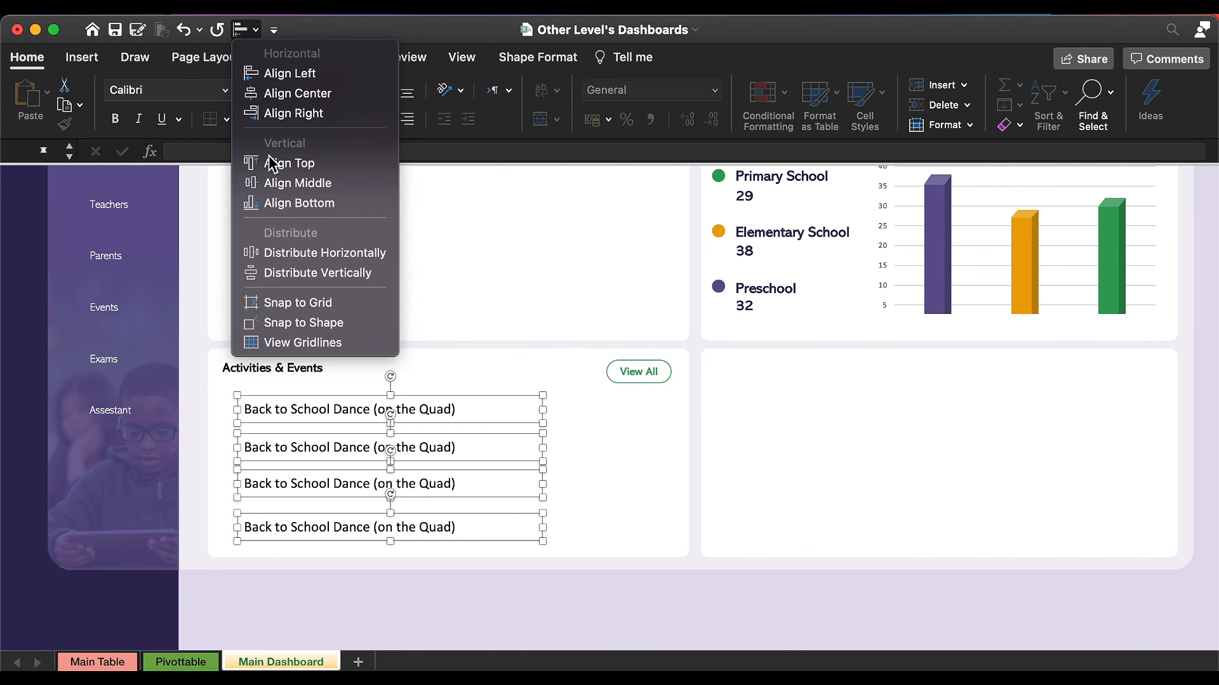
click(296, 273)
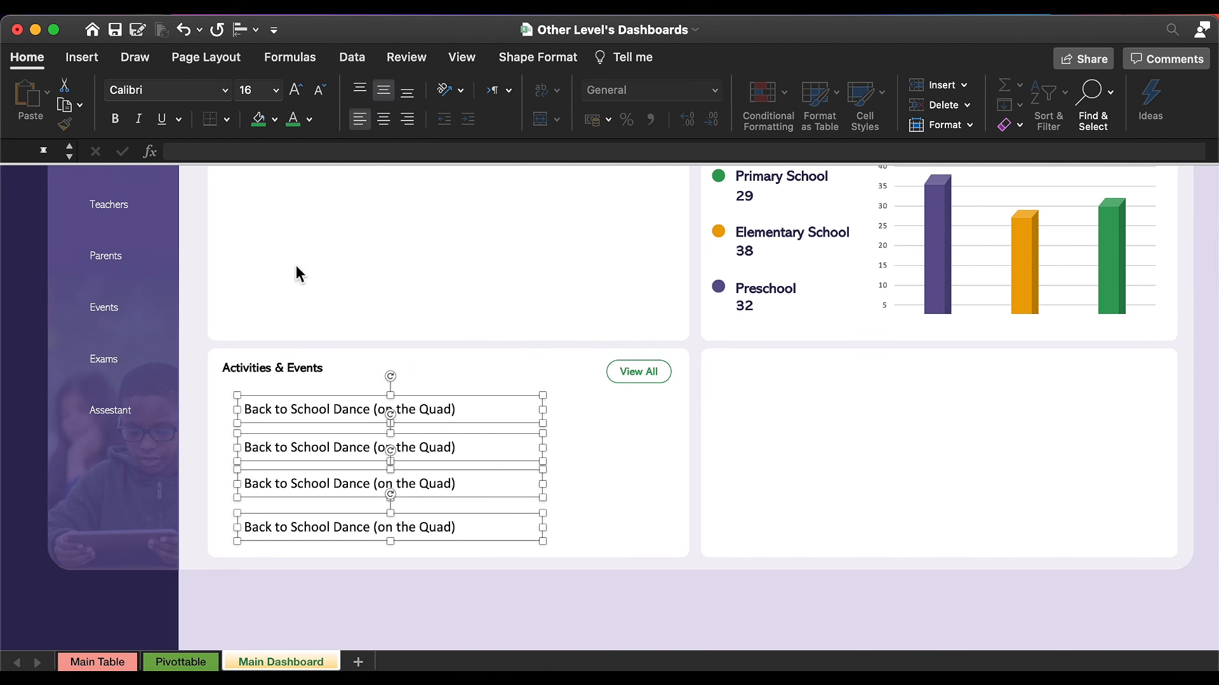
Step: Relink the second, third and fourth event boxes to =Pivottable!T4, =Pivottable!T5 and =Pivottable!T6 respectively
click(446, 448)
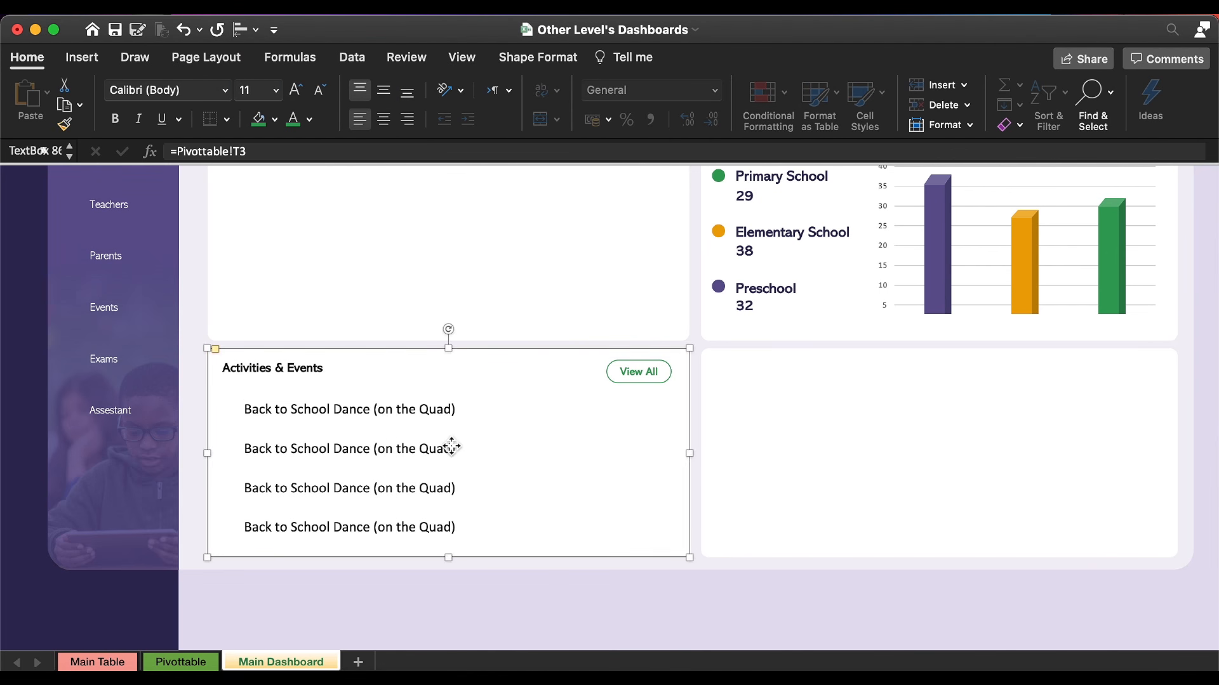
click(274, 152)
key(Return)
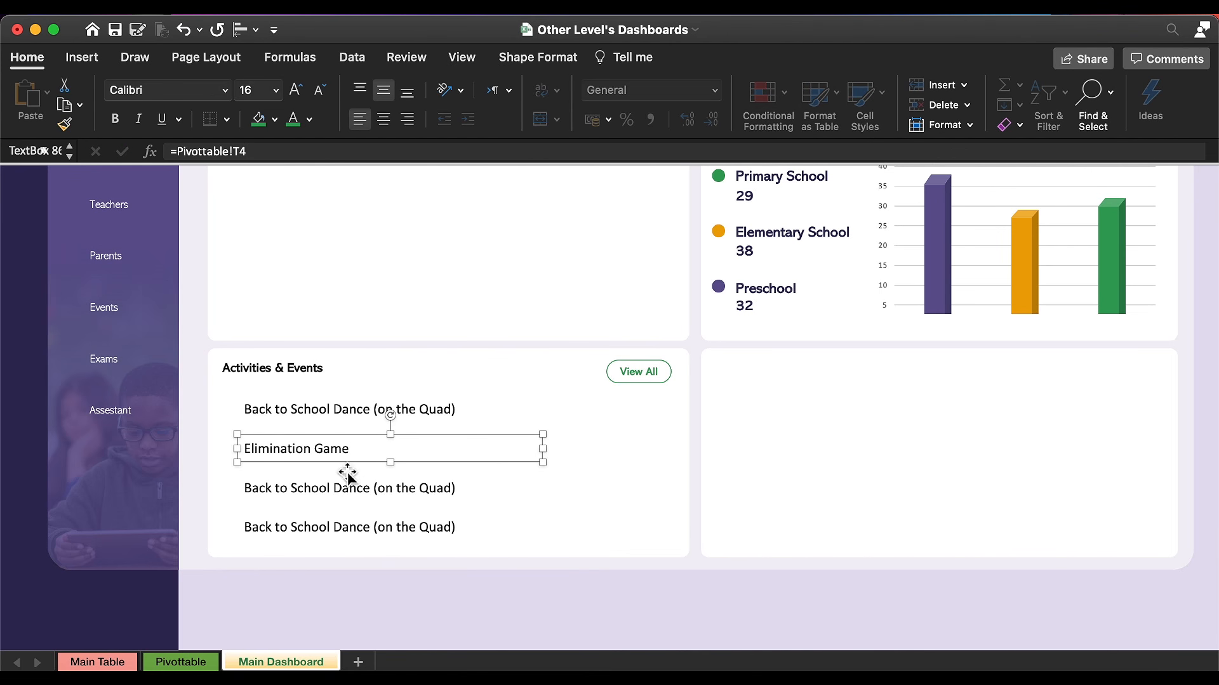
click(348, 488)
key(BackSpace)
text(5)
key(Return)
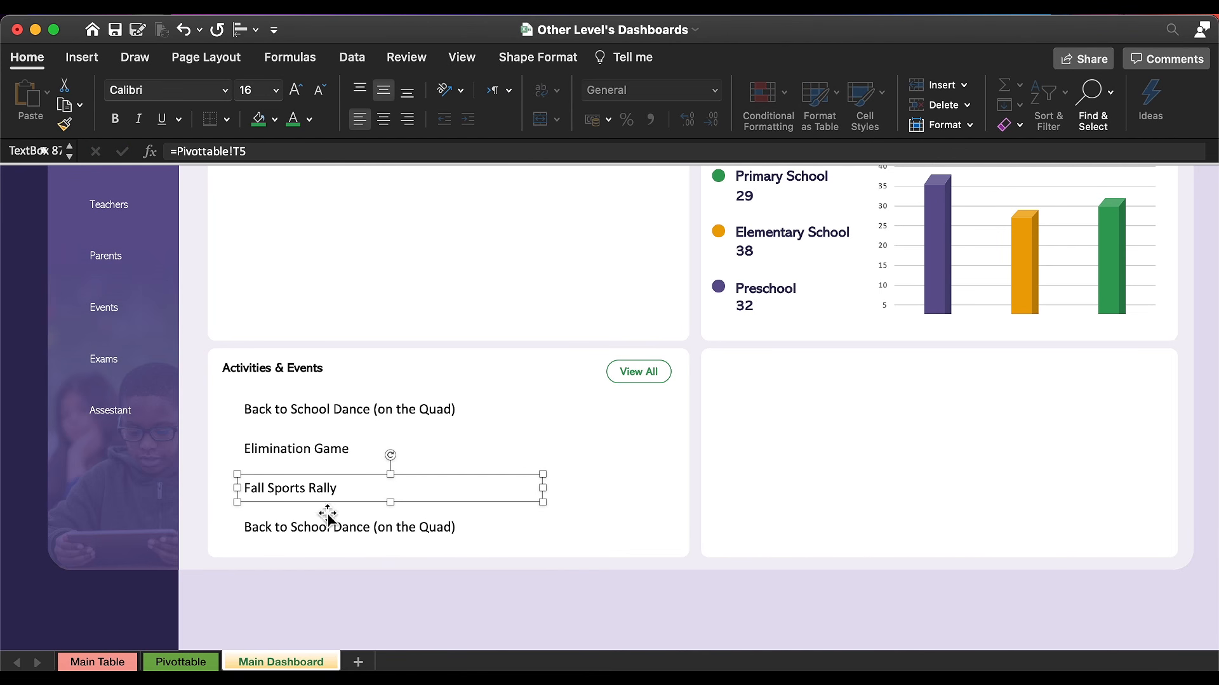
click(332, 529)
click(288, 152)
text(6)
key(Return)
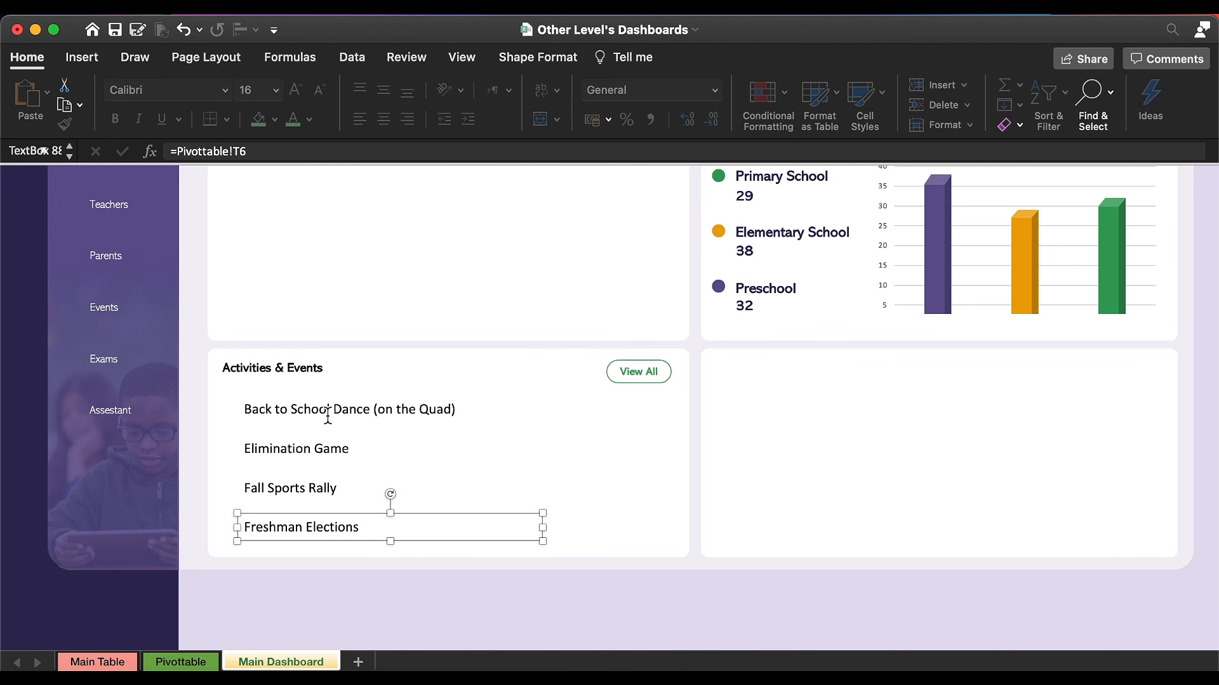
Step: Draw a horizontal divider line about 6.4" long beneath the first event name and give it a light grey outline
click(82, 57)
click(283, 95)
click(216, 156)
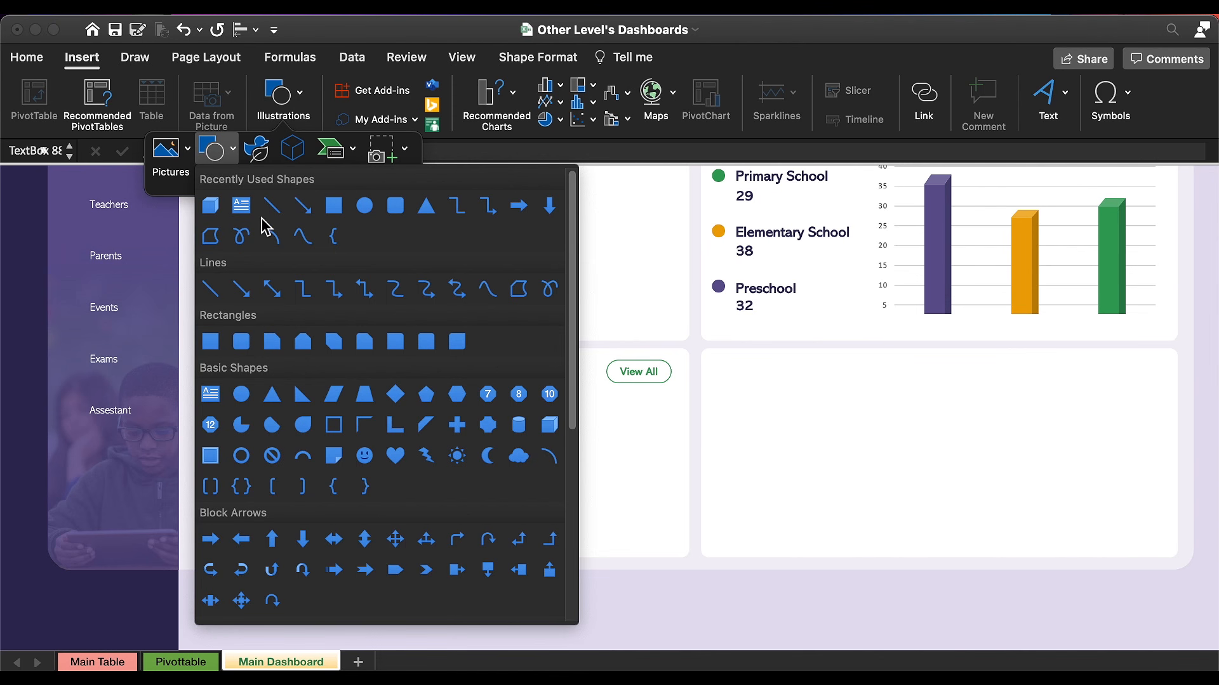
click(283, 222)
drag(476, 430, 237, 429)
drag(237, 429, 230, 426)
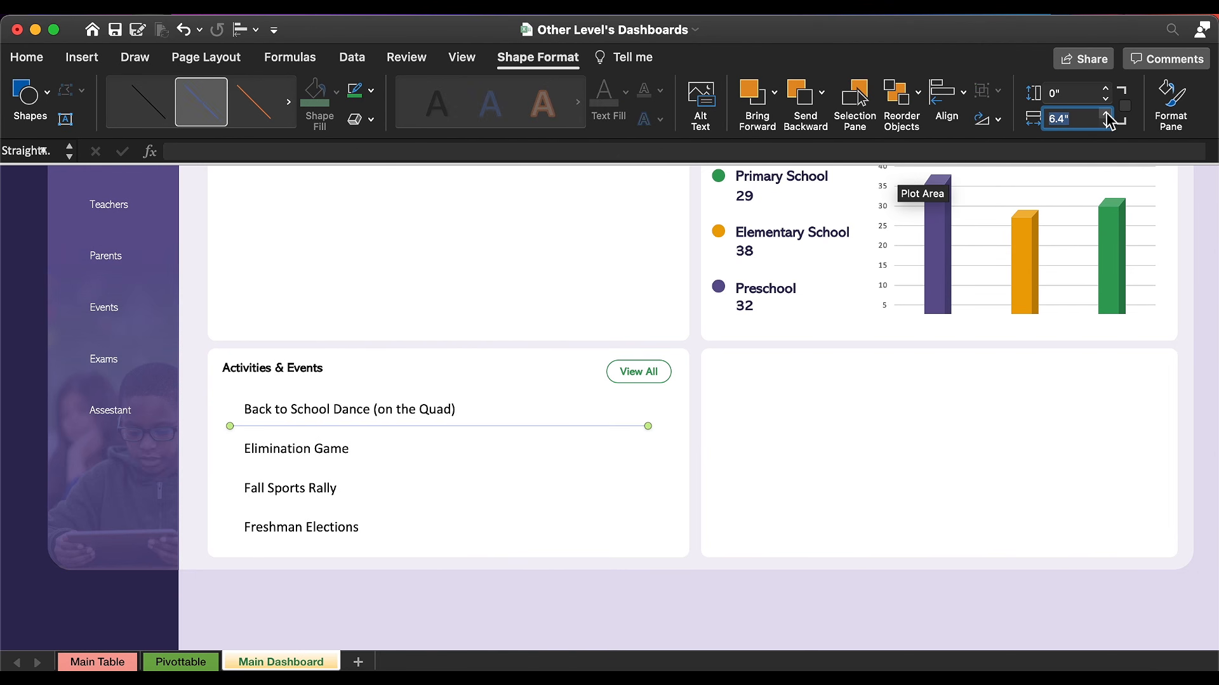
click(372, 92)
click(358, 231)
Step: Adjust the divider's position under the first event and place copies of it beneath the second and third events
drag(407, 427, 412, 431)
drag(412, 432, 412, 468)
drag(413, 469, 413, 509)
Step: Distribute the four event text boxes and the divider lines vertically inside the Activities & Events panel
shift+click(374, 524)
shift+click(311, 497)
shift+click(373, 453)
shift+click(482, 411)
click(254, 31)
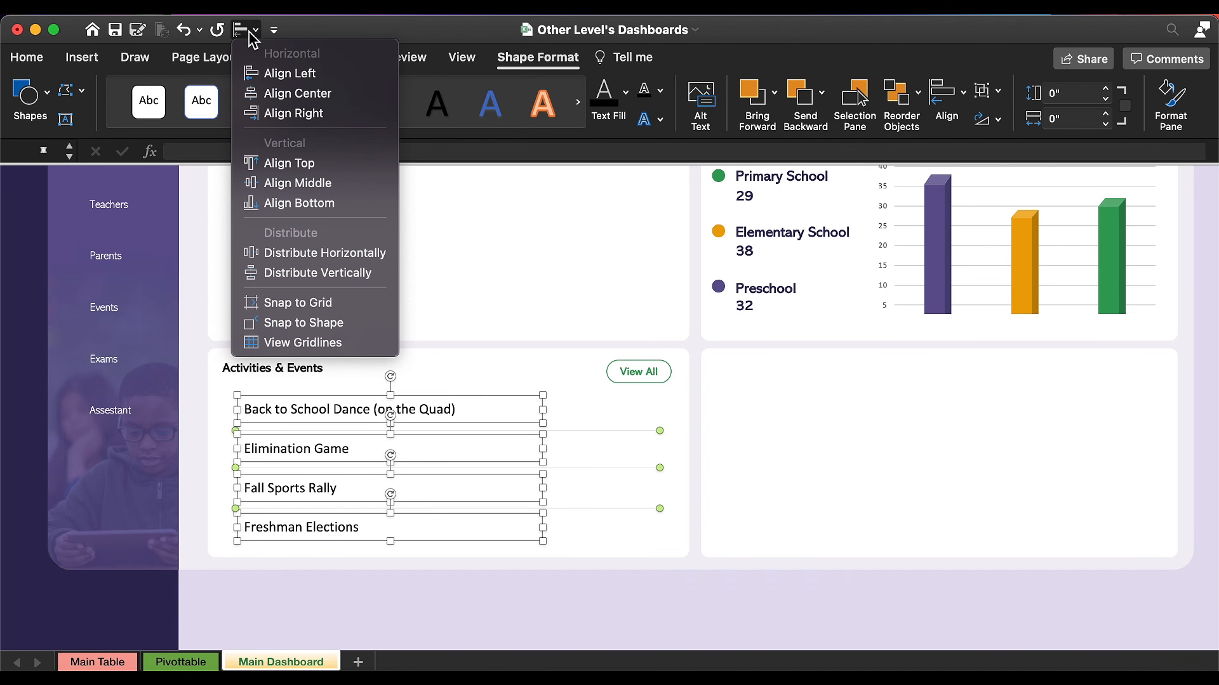
click(263, 278)
click(658, 343)
scroll(659, 342, up, 5)
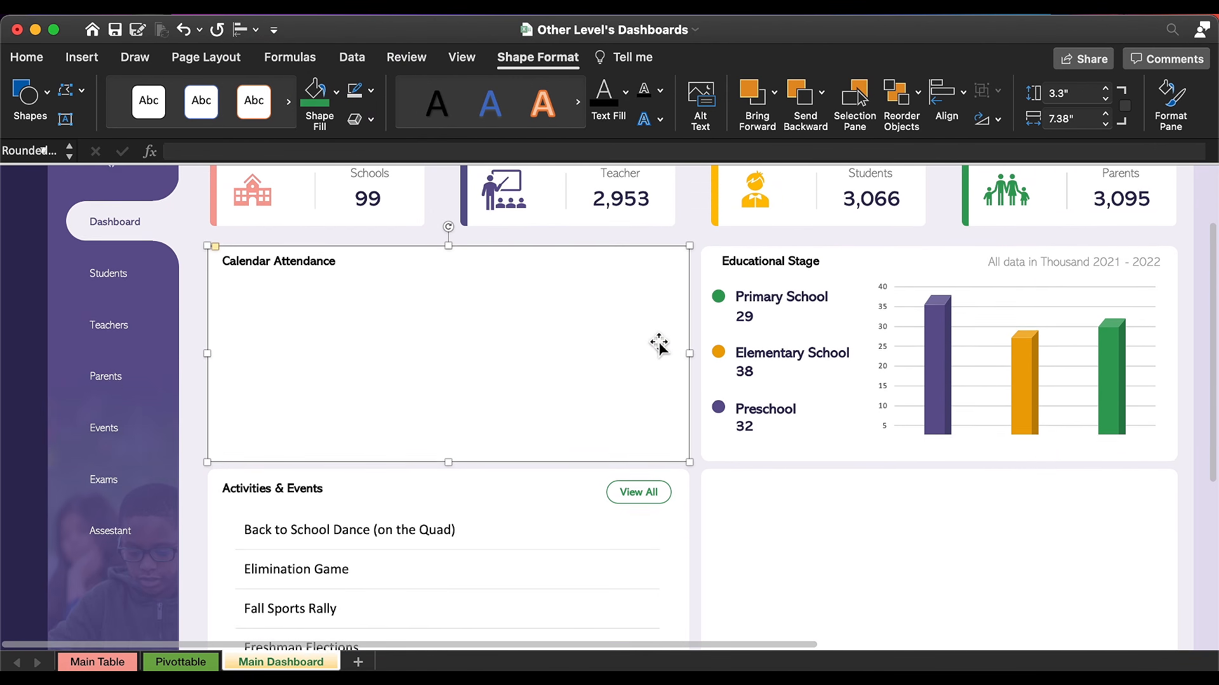
key(Escape)
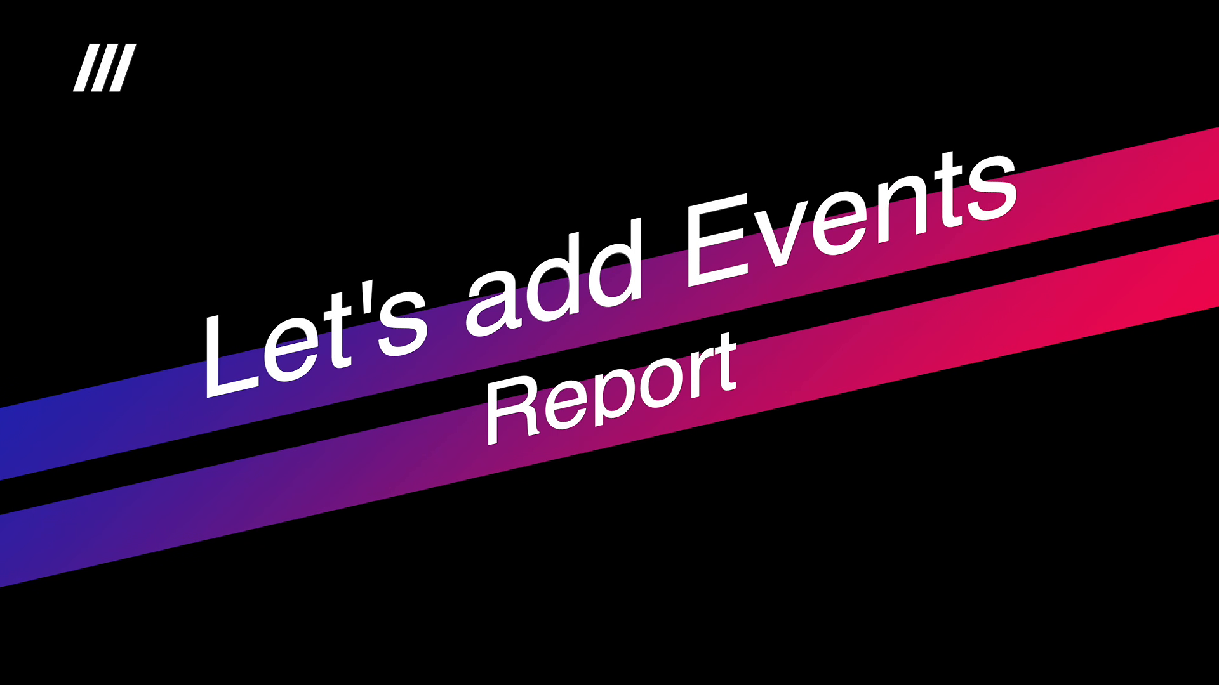
Step: Create a copy of the Main Dashboard sheet at the end of the workbook
right_click(303, 664)
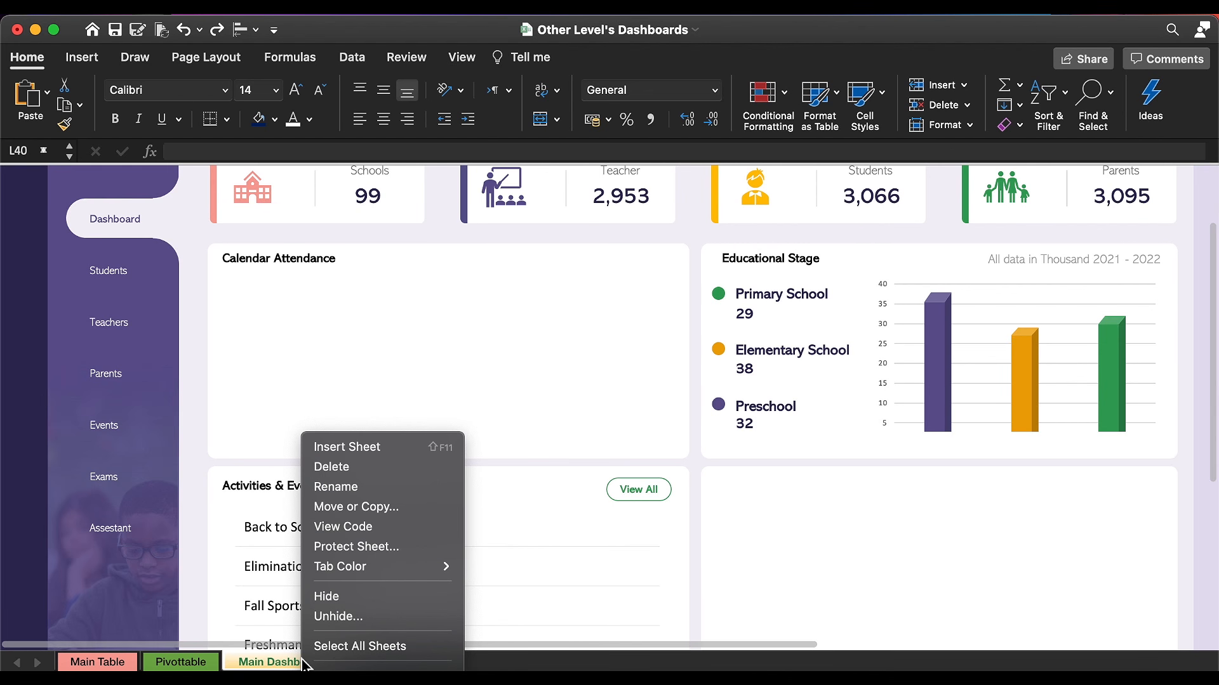
click(360, 506)
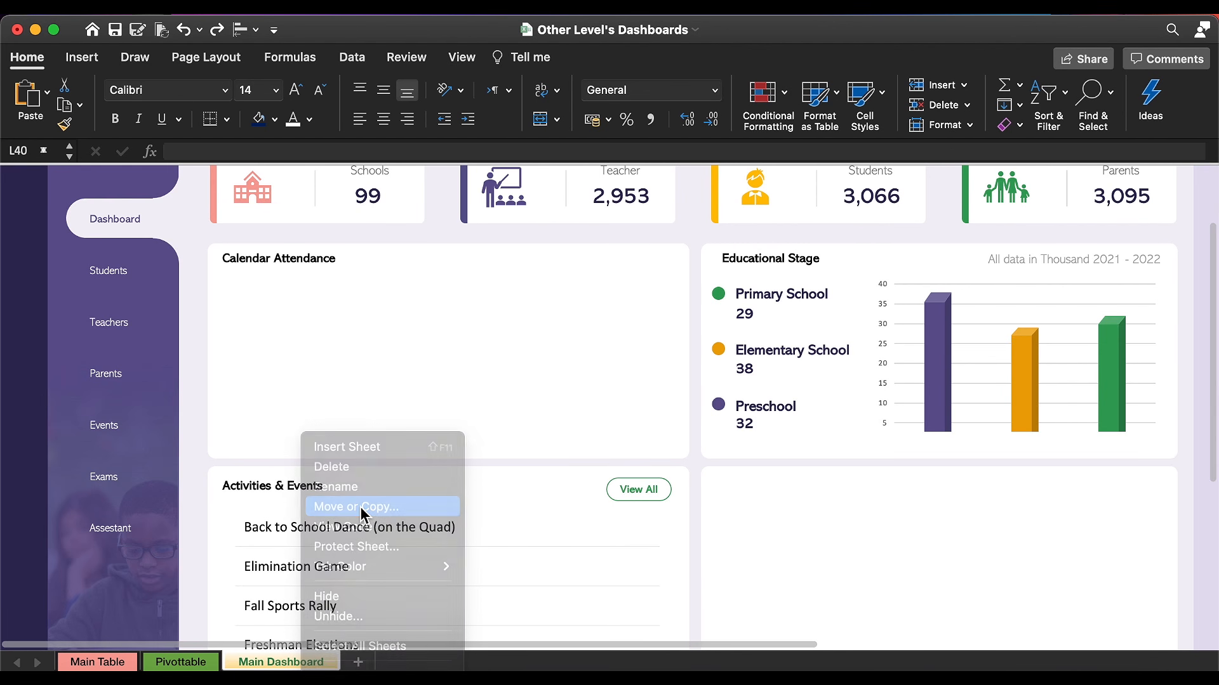
click(327, 523)
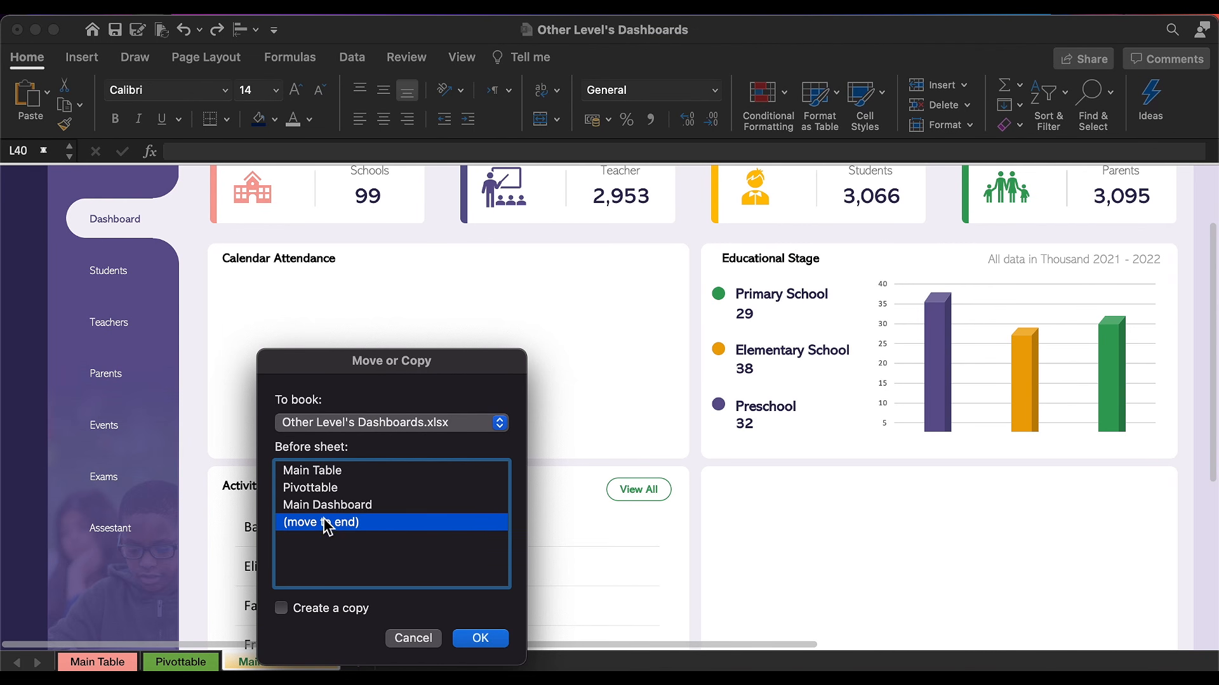
click(282, 609)
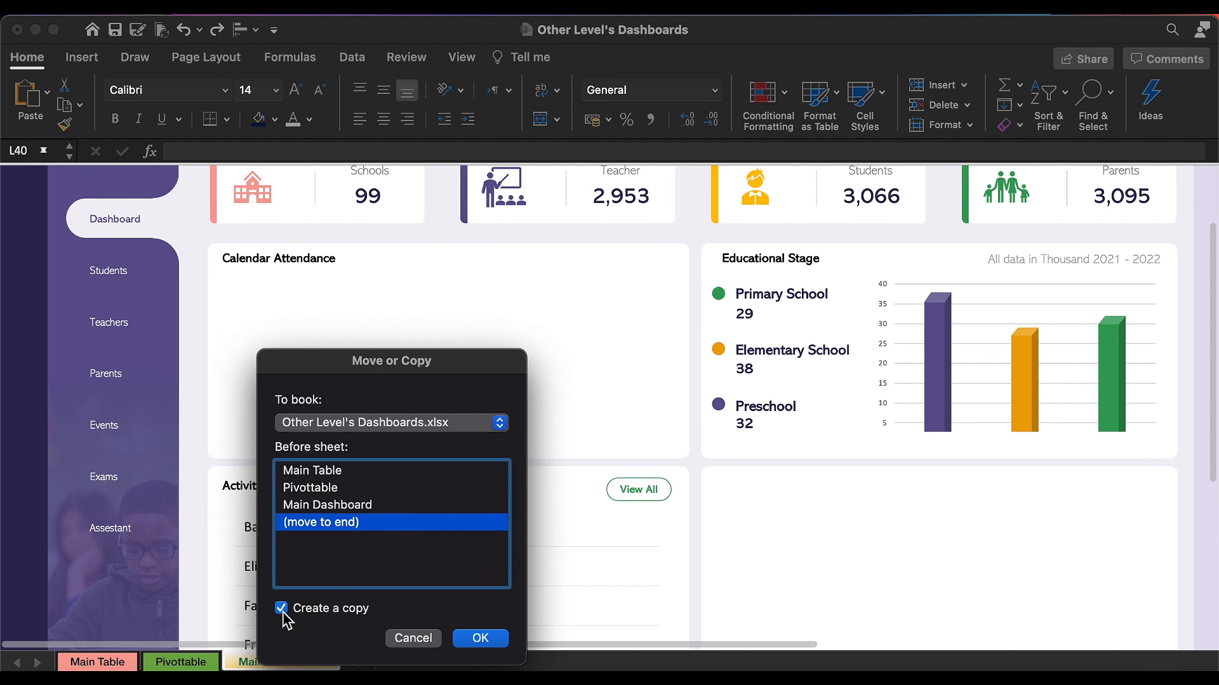
click(480, 639)
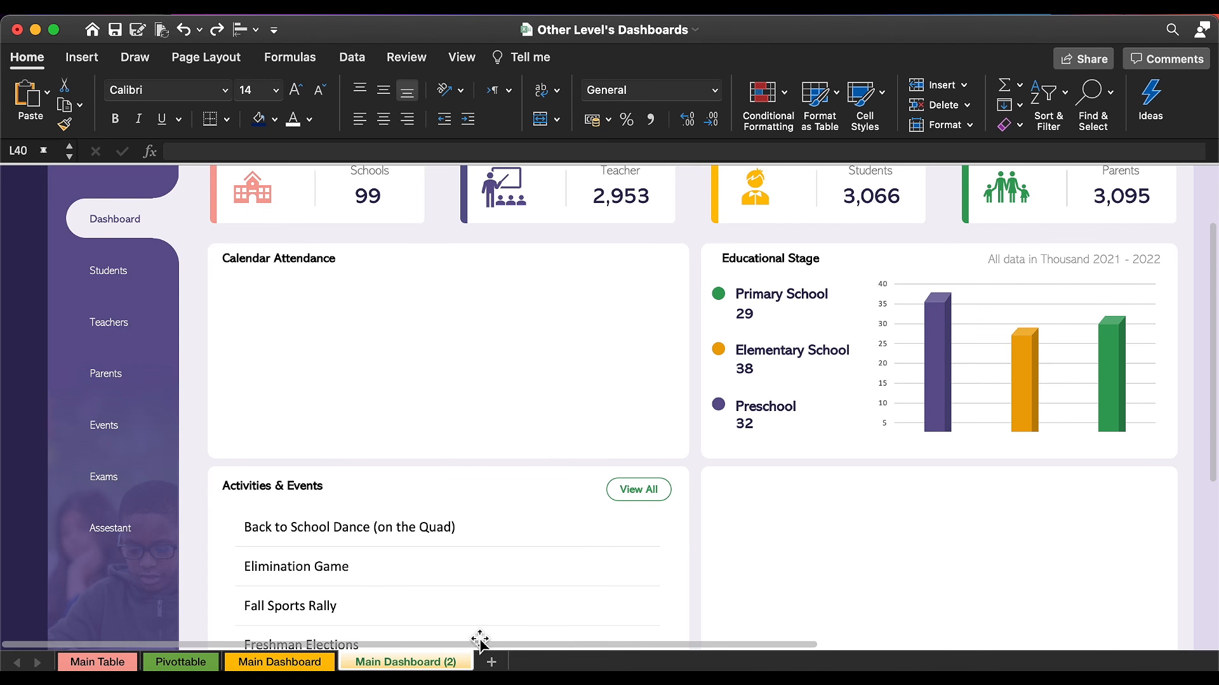
Step: Rename the copied dashboard sheet as Events and set its tab color to standard dark blue
right_click(420, 666)
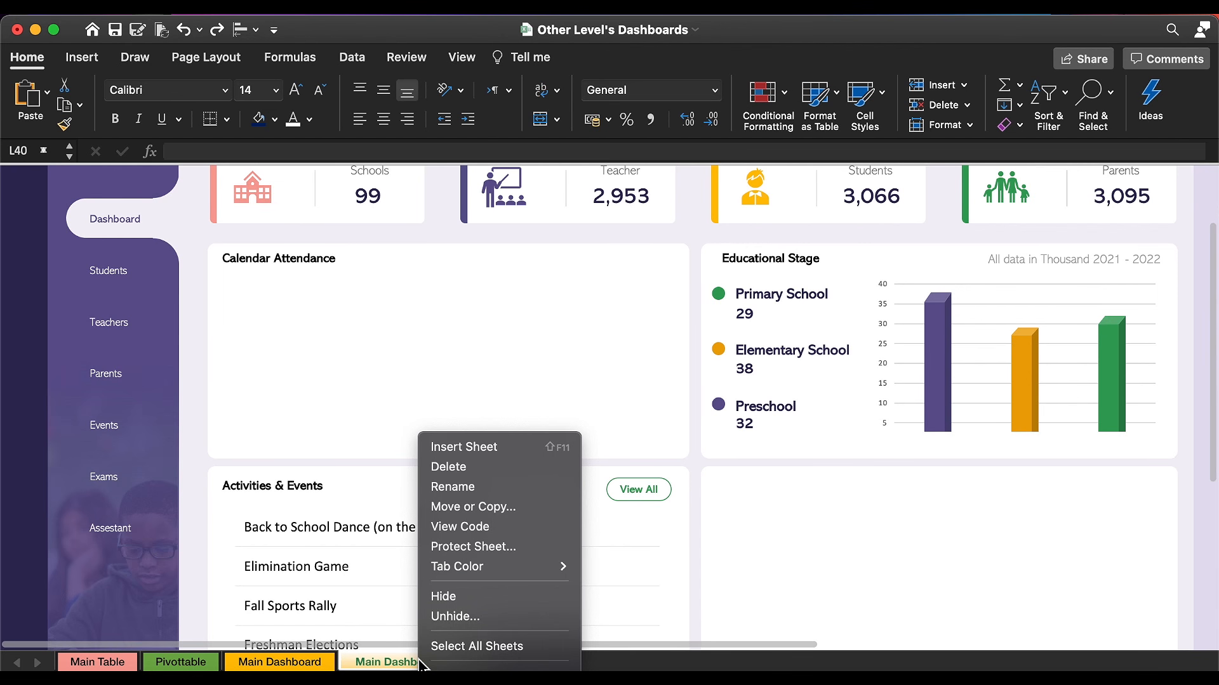
click(473, 487)
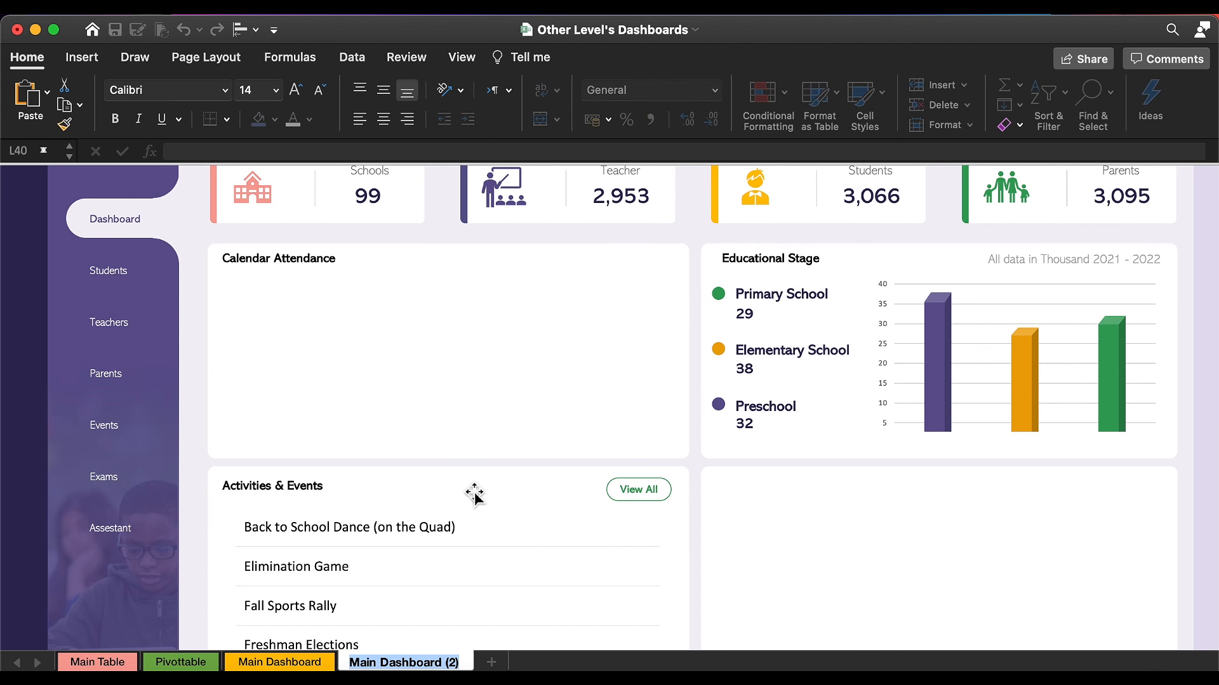
text(Even)
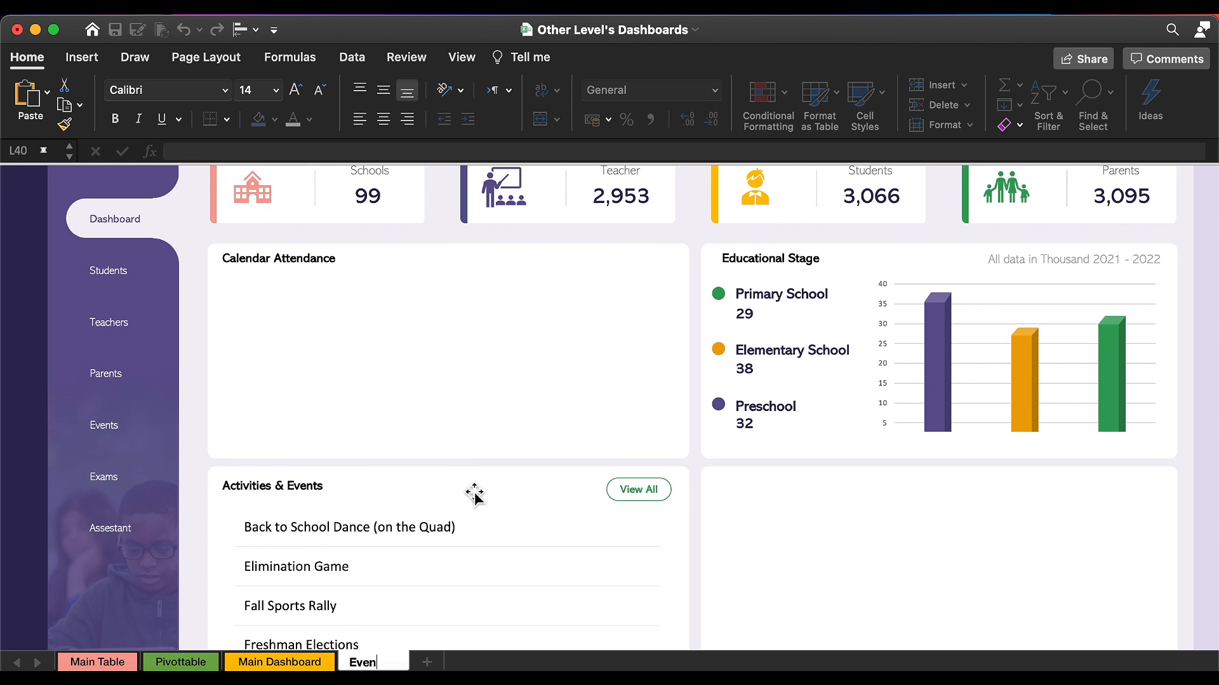
right_click(470, 572)
mouse_move(471, 565)
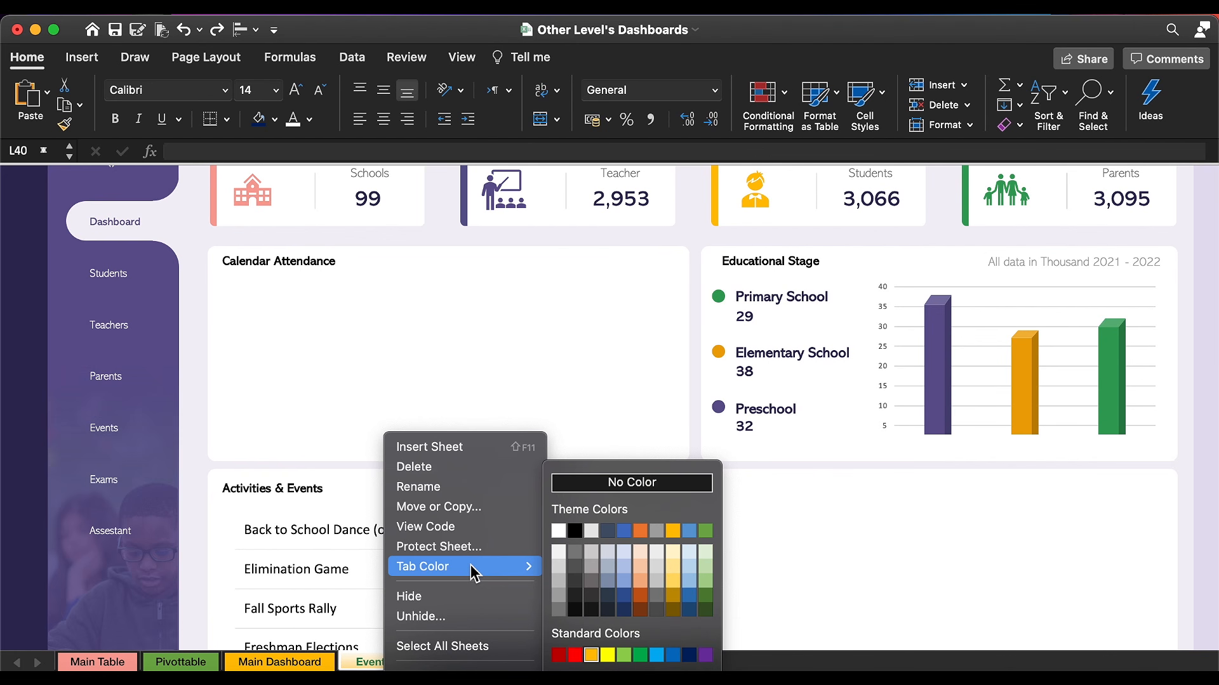
click(689, 655)
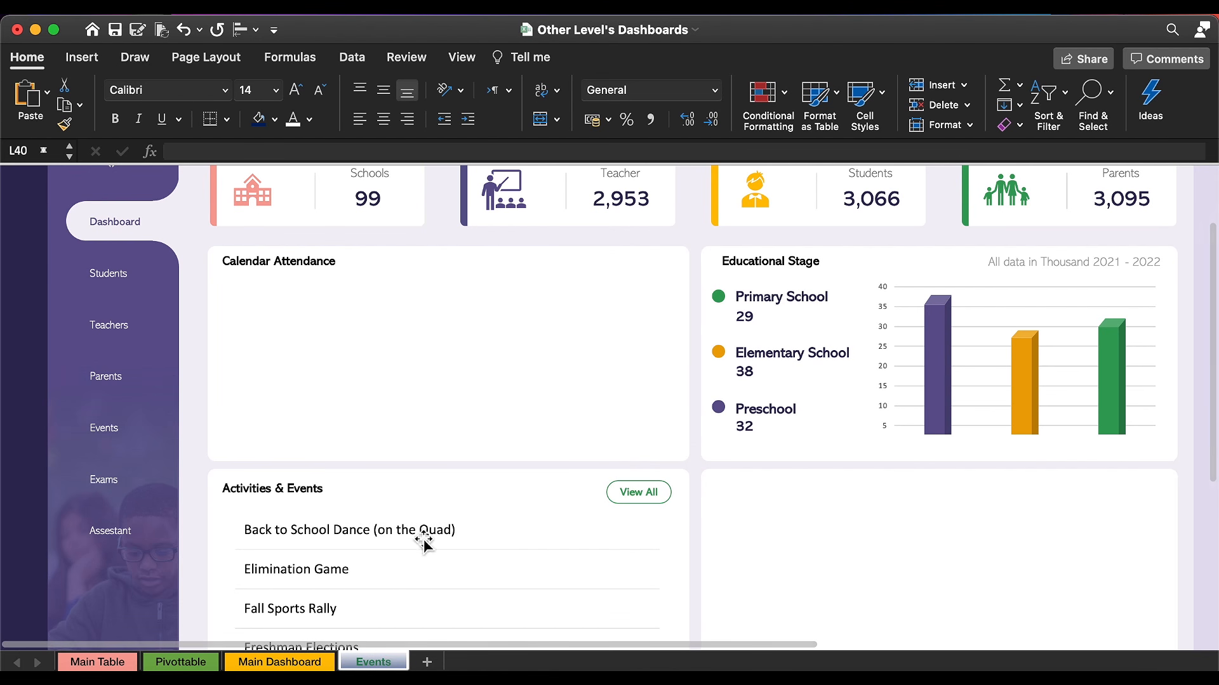
Step: Delete the four event text boxes, the upper two divider lines and the View All button from the Events sheet
scroll(473, 495, down, 3)
shift+click(322, 543)
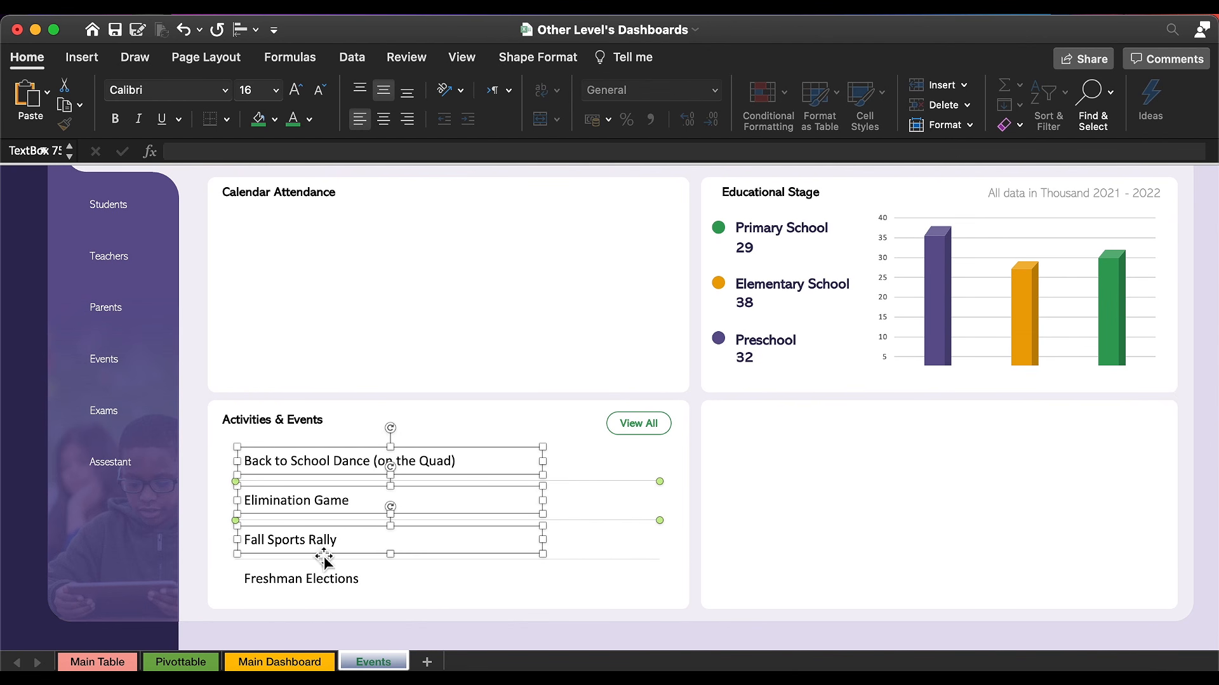
shift+click(322, 585)
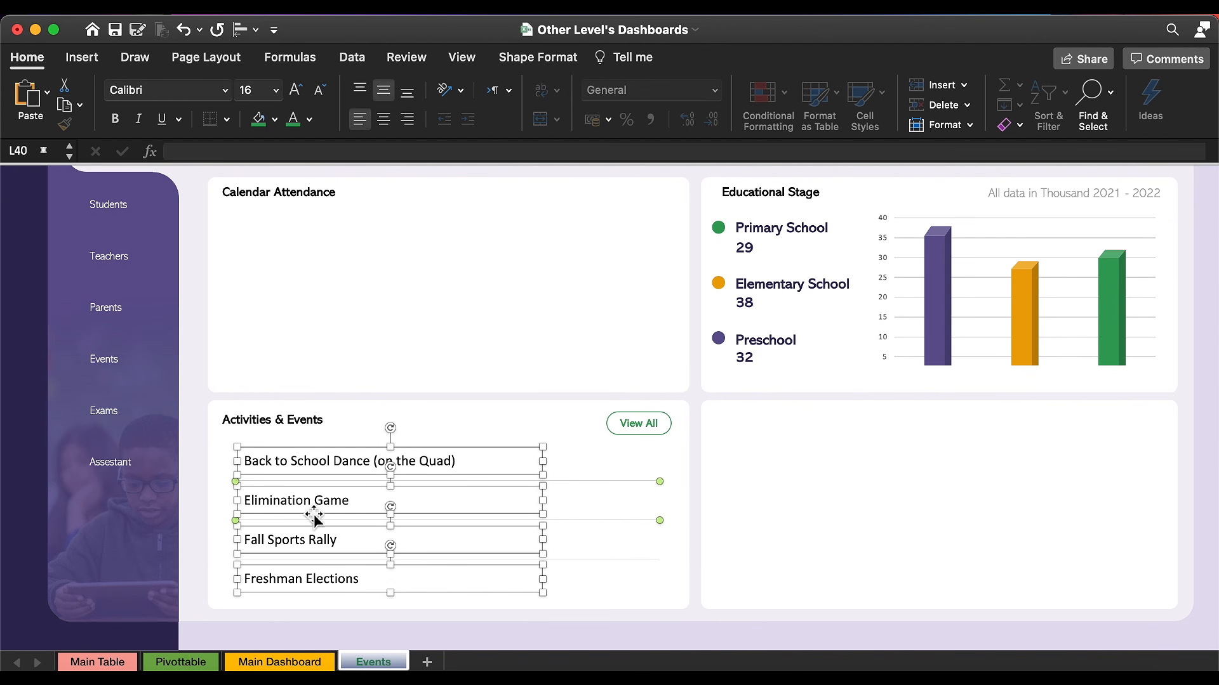
key(Delete)
scroll(508, 495, up, 1)
click(657, 443)
key(Delete)
Step: Delete the Educational Stage chart, labels, dots and headings together with the Calendar Attendance title from the Events sheet
click(791, 463)
click(766, 381)
shift+click(719, 366)
shift+click(761, 370)
shift+click(887, 416)
shift+click(986, 257)
shift+click(1015, 222)
shift+click(789, 222)
shift+click(762, 256)
shift+click(719, 256)
shift+click(719, 311)
shift+click(792, 313)
shift+click(744, 331)
shift+click(278, 220)
key(Delete)
Step: Stretch three of the white panels to overlap their neighbours and move the Activities & Events title into the upper-left panel
click(715, 437)
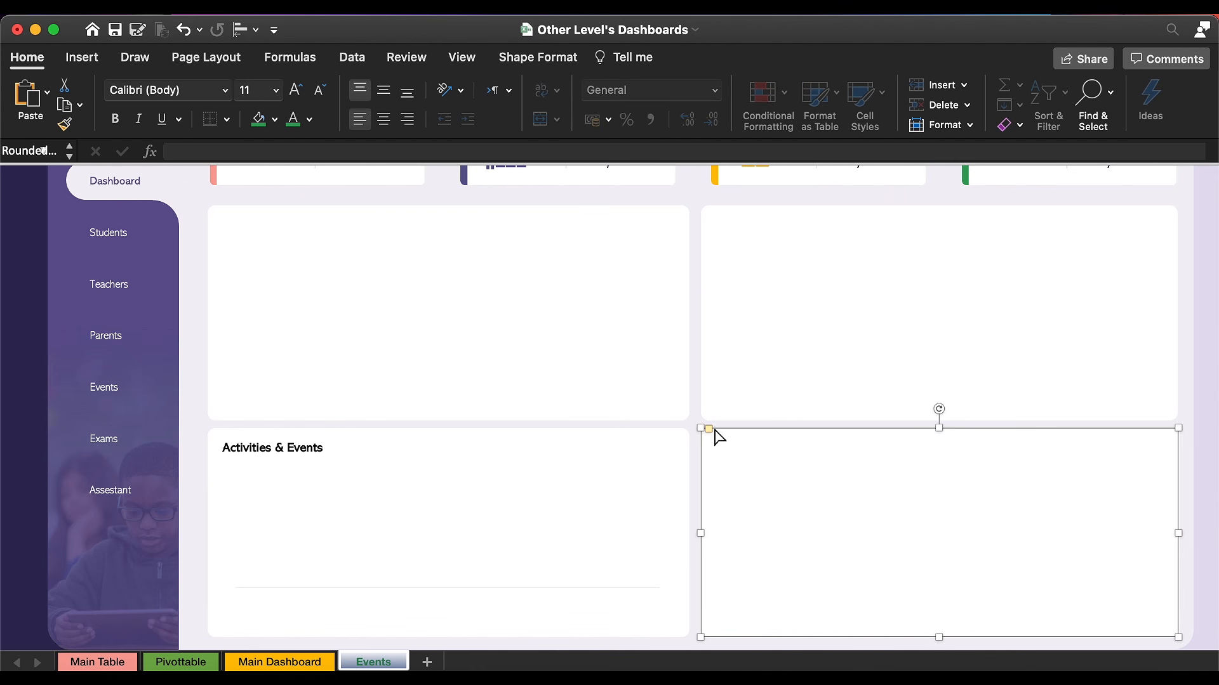
drag(701, 429, 640, 418)
drag(287, 462, 308, 243)
click(398, 449)
drag(452, 430, 452, 360)
click(627, 292)
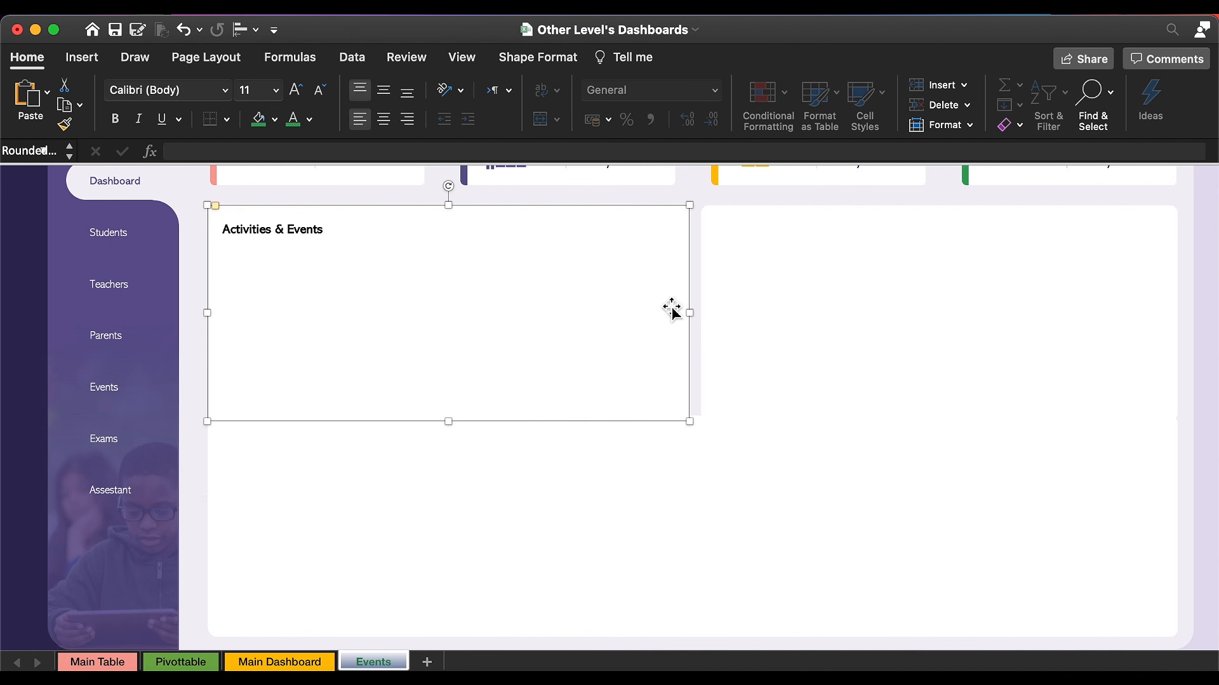
drag(690, 311, 771, 313)
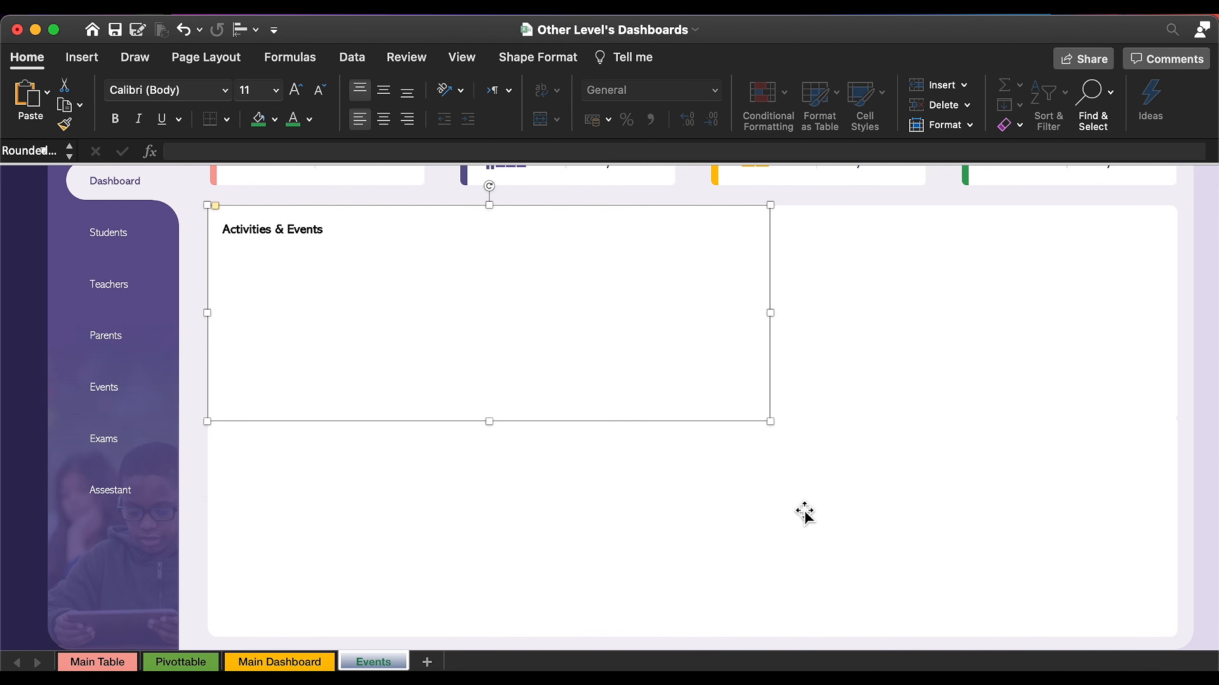
Step: Select the four overlapping white panels and group them into one background
shift+click(901, 469)
shift+click(906, 318)
shift+click(467, 532)
right_click(470, 536)
mouse_move(547, 444)
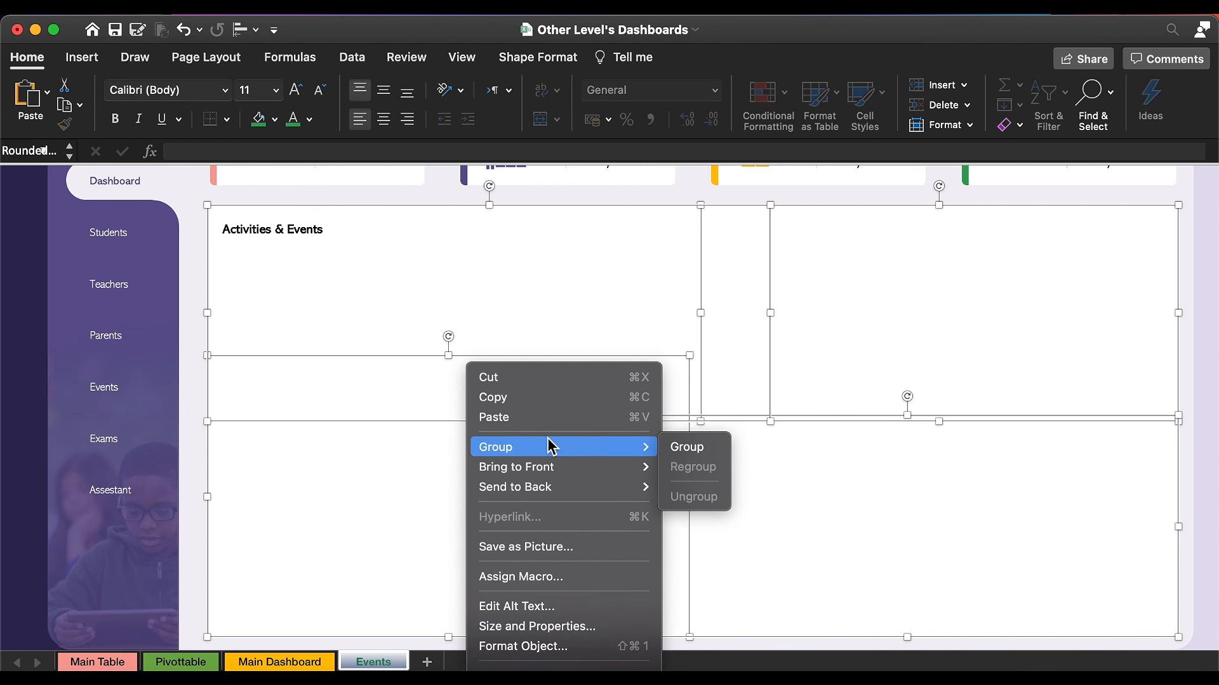
Step: Group the selected Activities & Events panel shapes and move the sidebar highlight shape from Dashboard down behind the Events entry
click(687, 448)
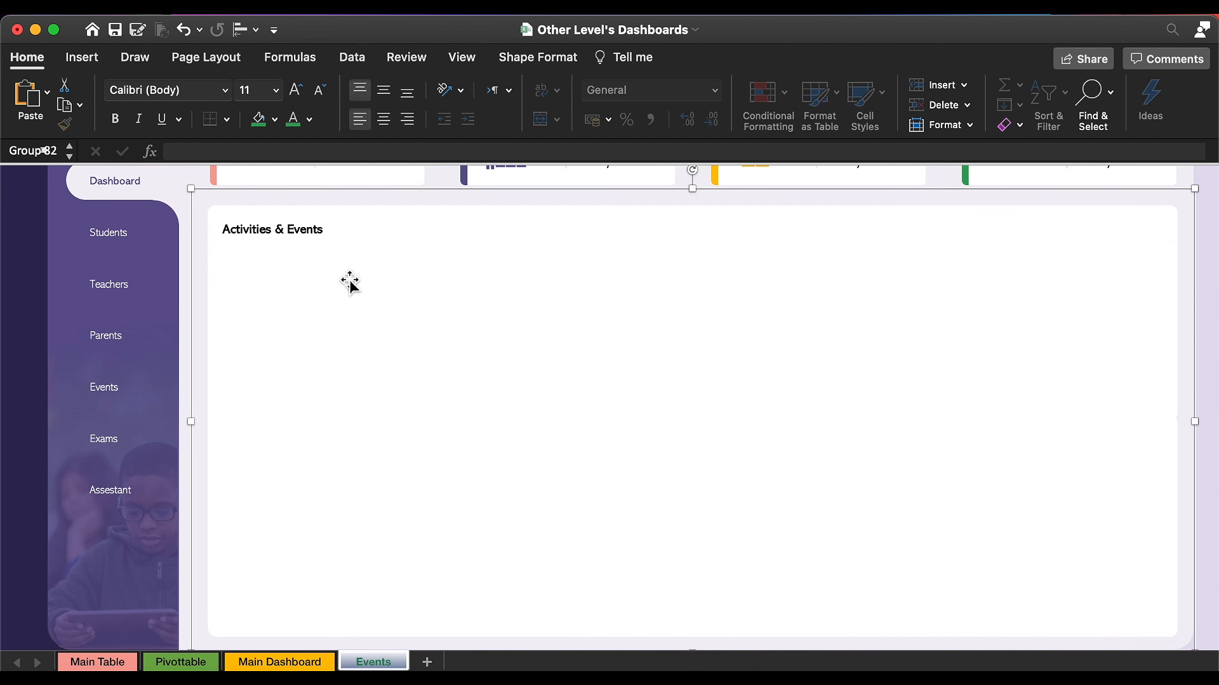
scroll(349, 283, up, 3)
click(145, 298)
scroll(143, 282, down, 2)
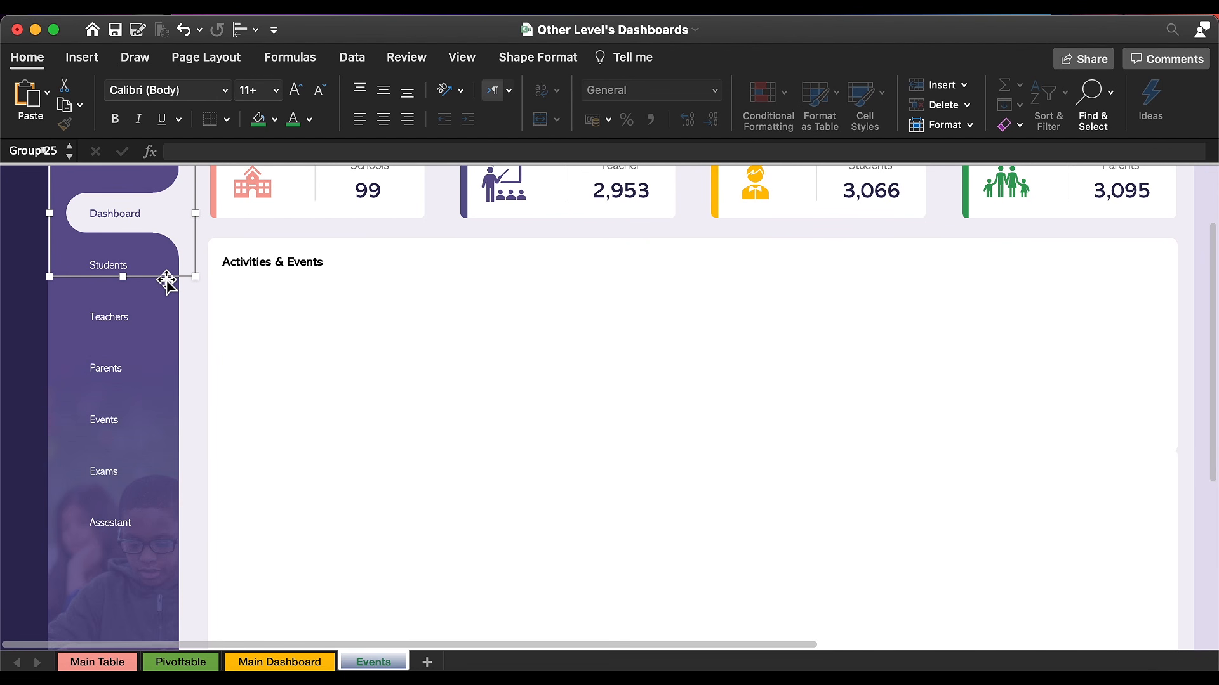
drag(165, 287, 172, 483)
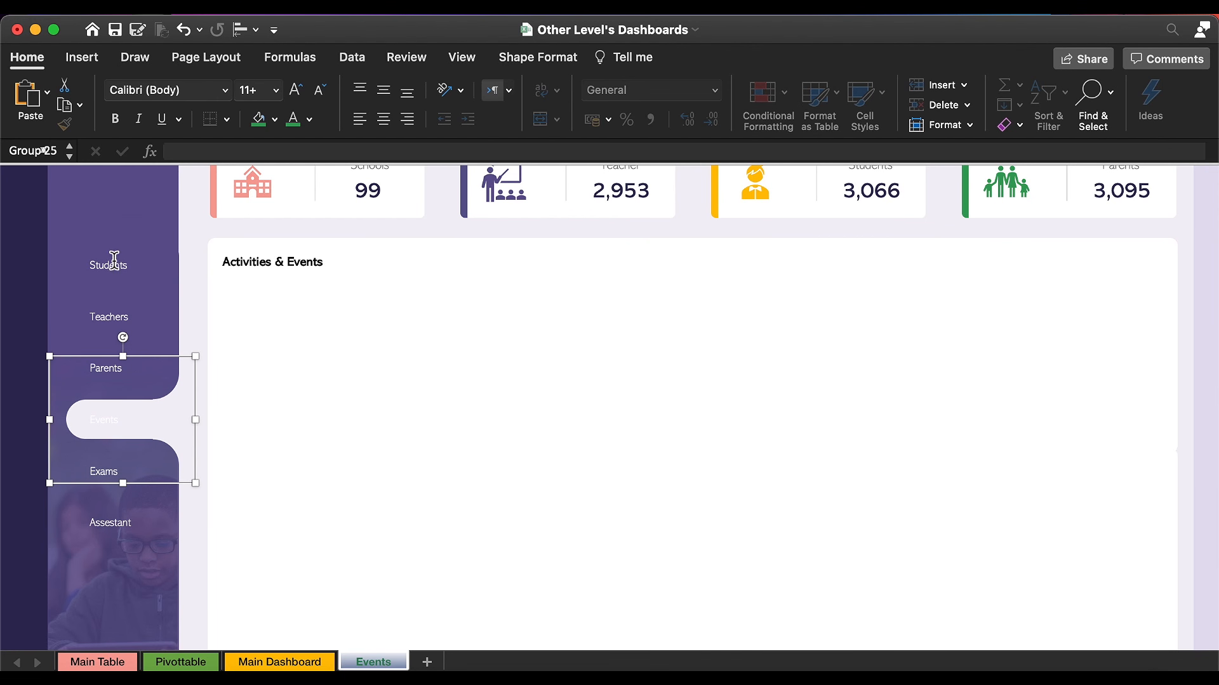
Step: Set the sidebar's Dashboard label text to white and the Events label text to the dark purple recent color
click(118, 219)
click(309, 119)
click(307, 196)
double_click(104, 420)
click(310, 119)
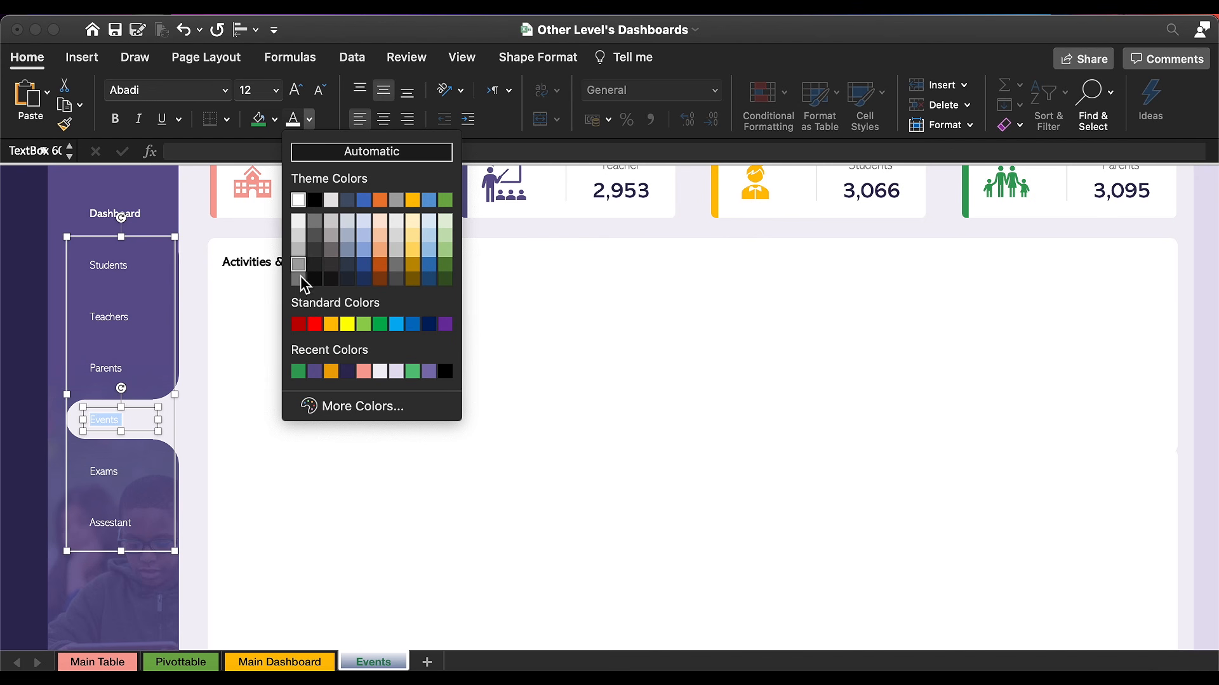
click(298, 370)
click(438, 443)
Step: Hyperlink the Dashboard label on the Events sheet to cell A1 of the Main Dashboard sheet and follow the link
scroll(285, 374, up, 3)
click(139, 303)
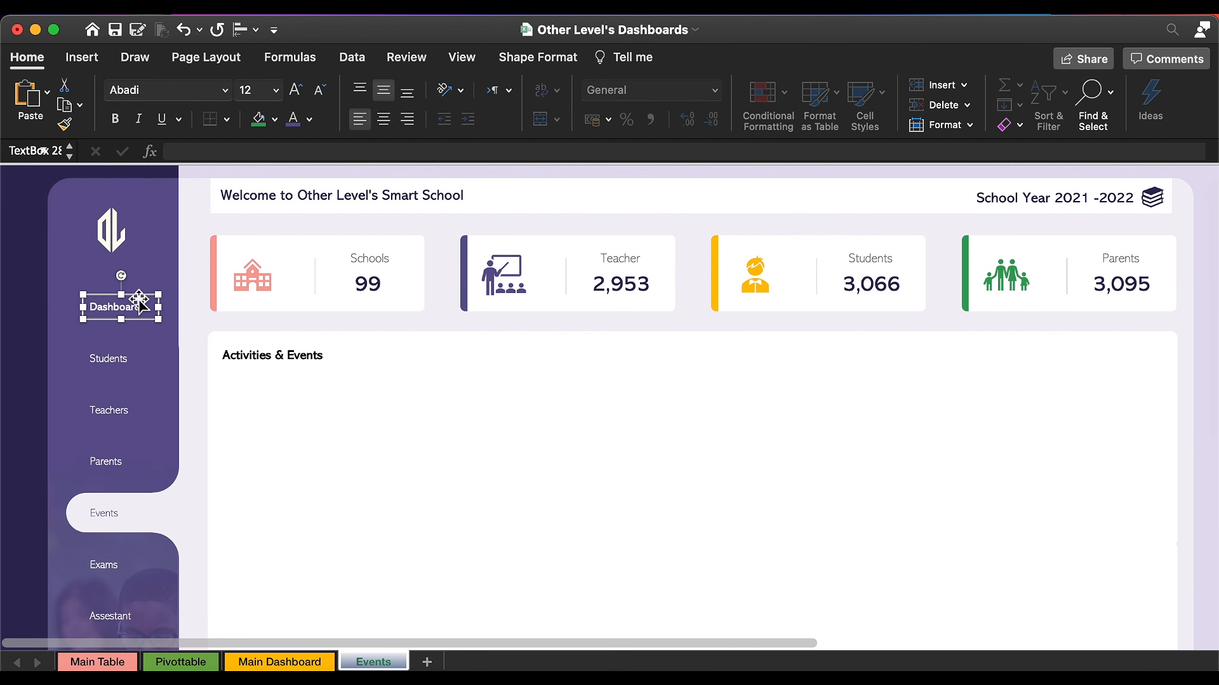
right_click(140, 303)
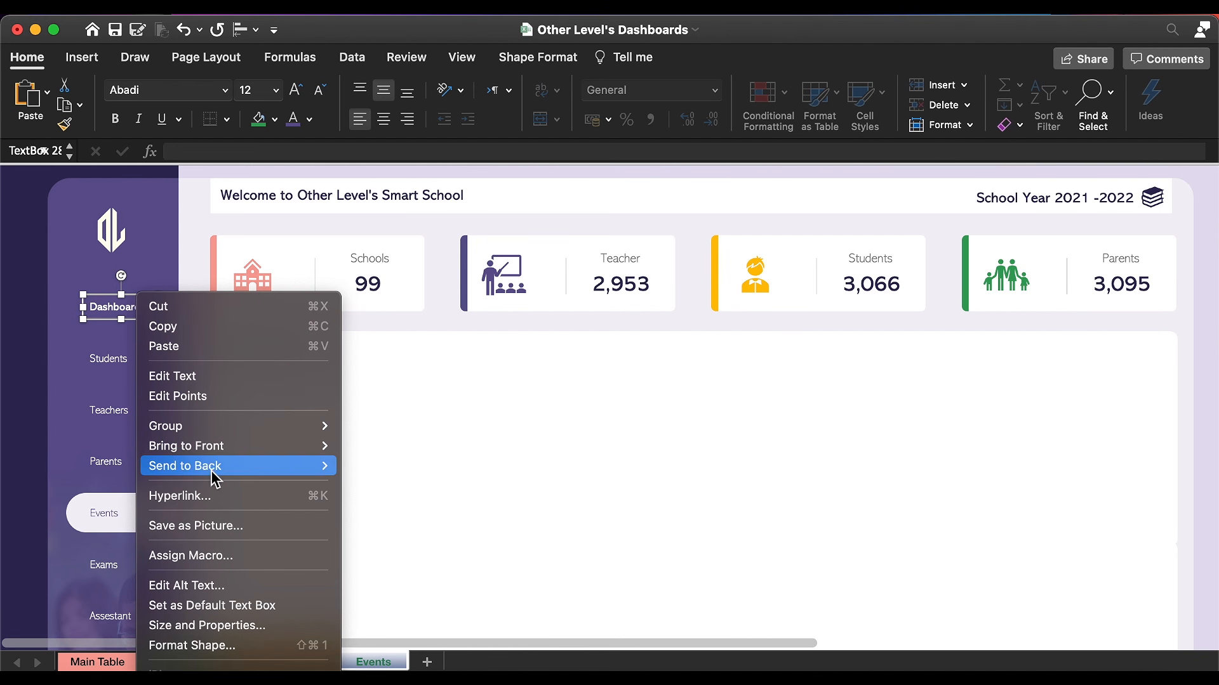
click(219, 497)
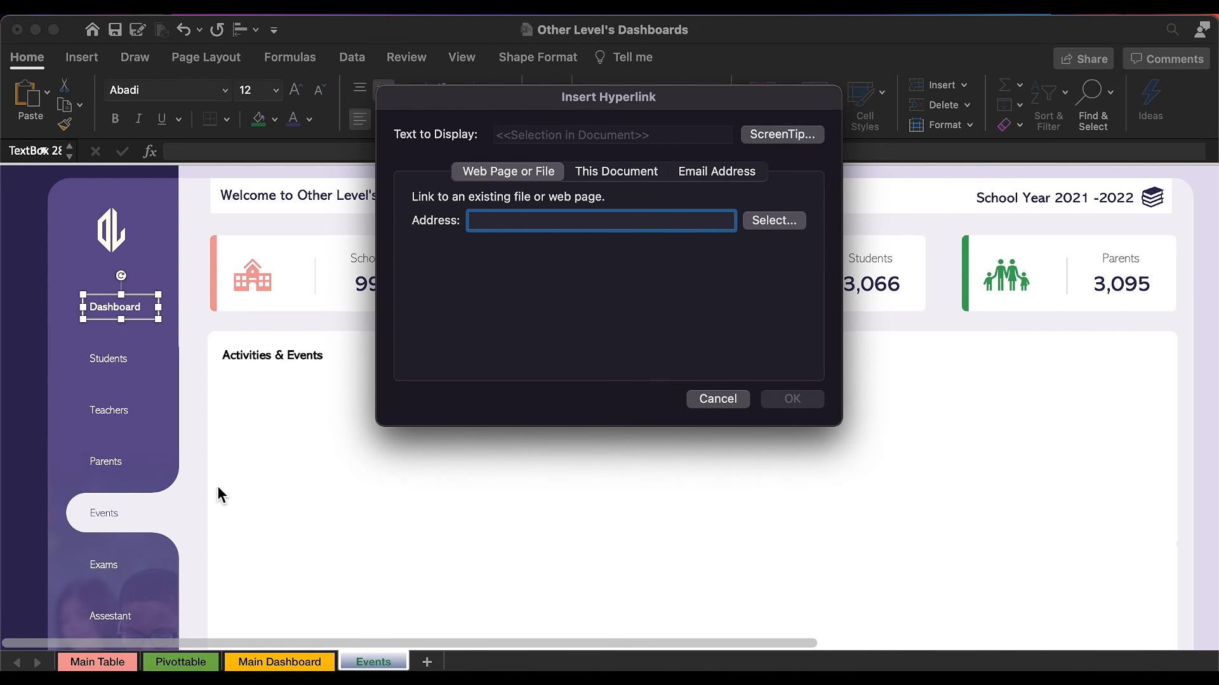
click(614, 181)
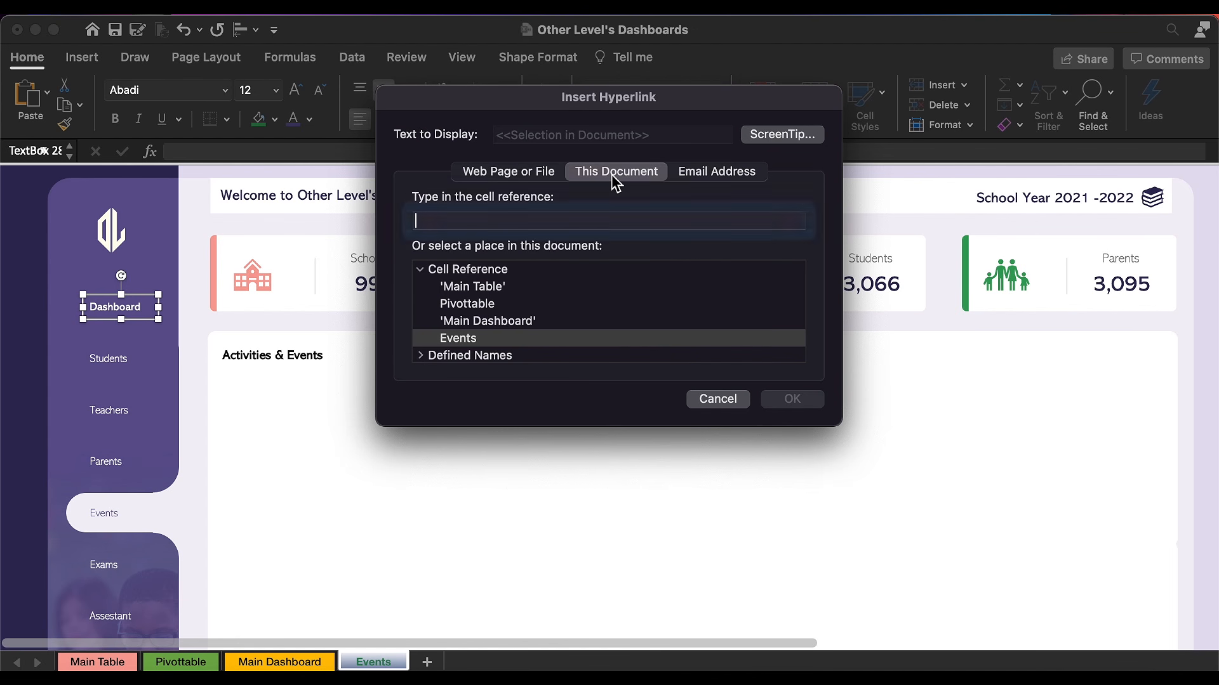
click(487, 321)
click(420, 221)
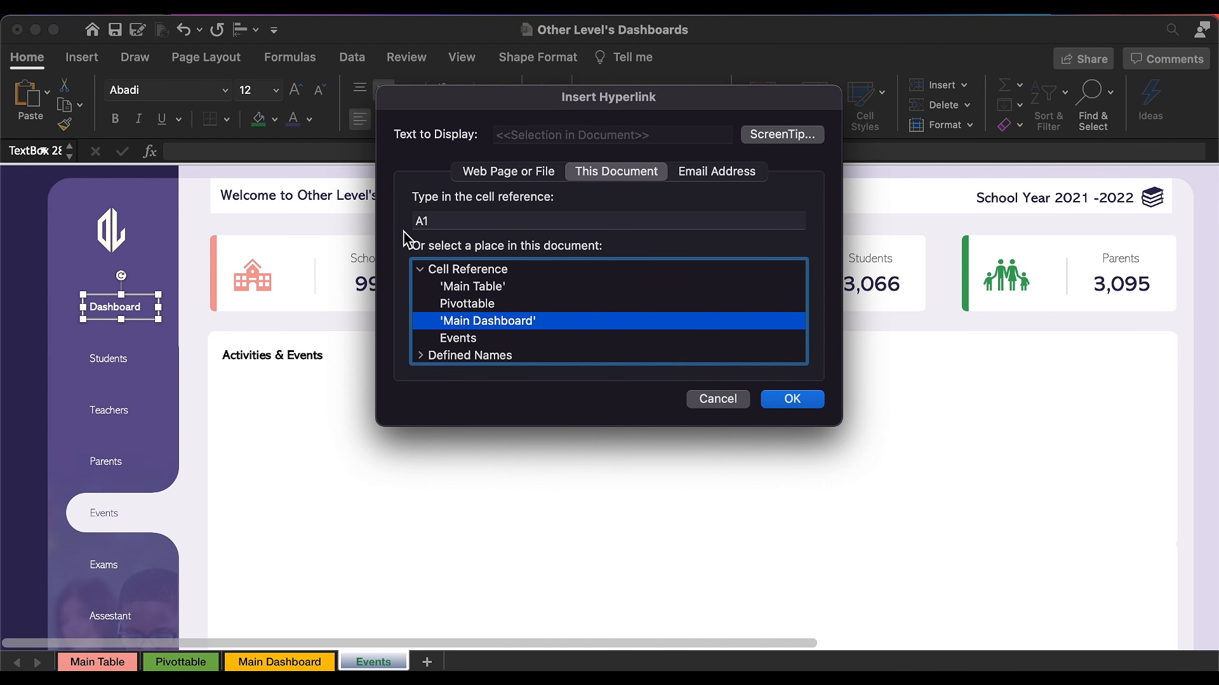
click(796, 401)
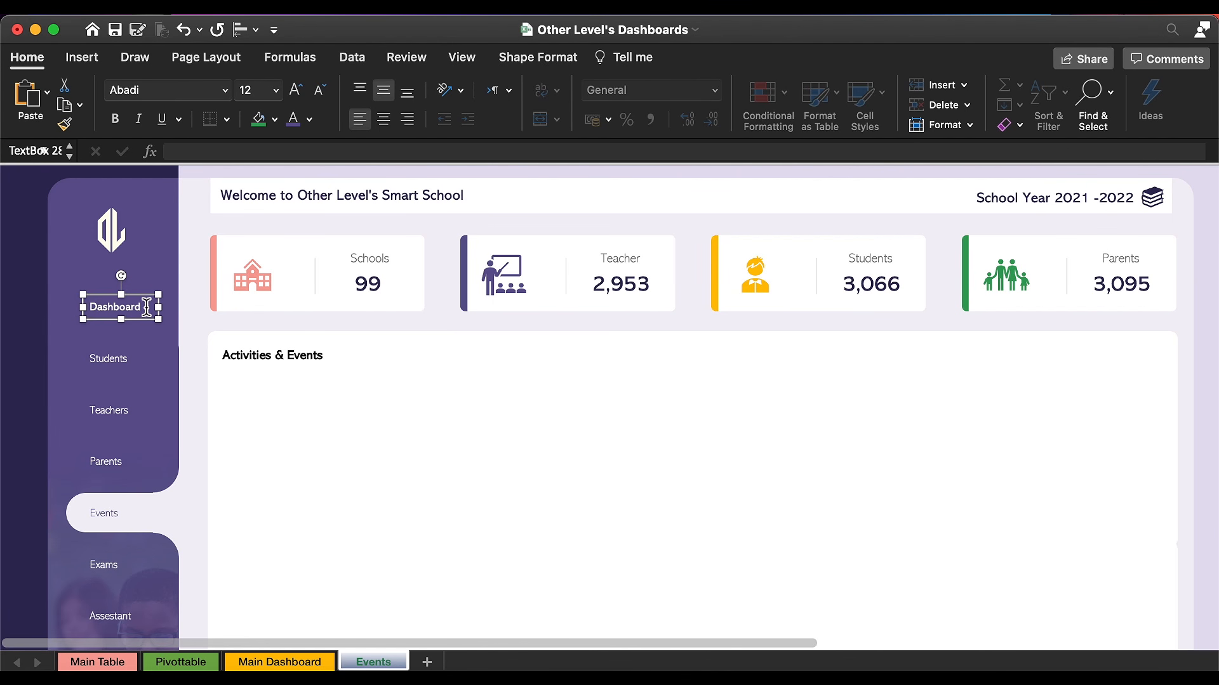
click(339, 427)
click(130, 314)
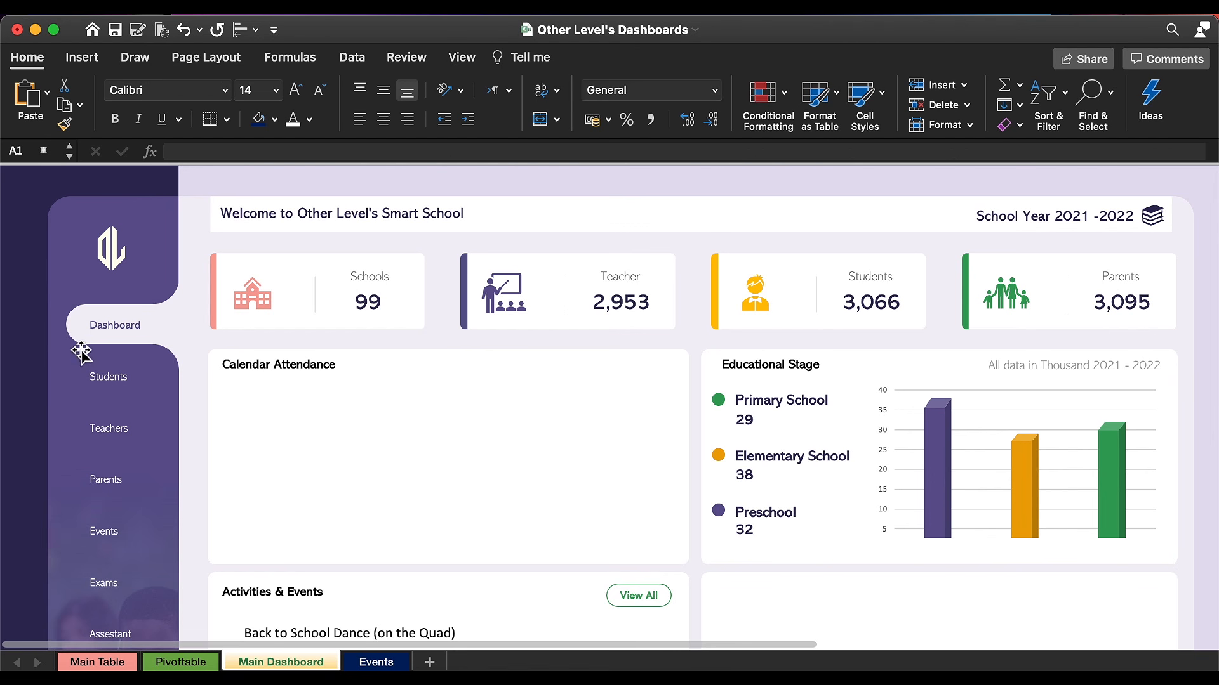
Step: Hyperlink the Events label in the Main Dashboard sidebar to the Events sheet of this document
click(115, 537)
right_click(142, 519)
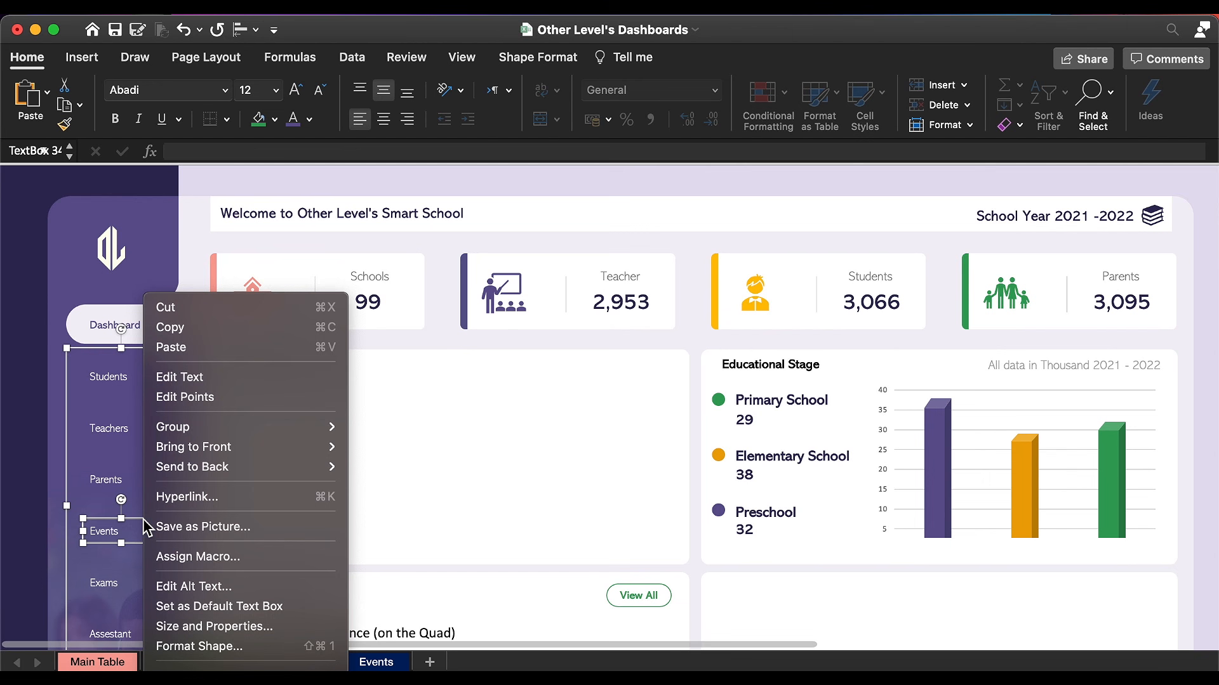
key(Escape)
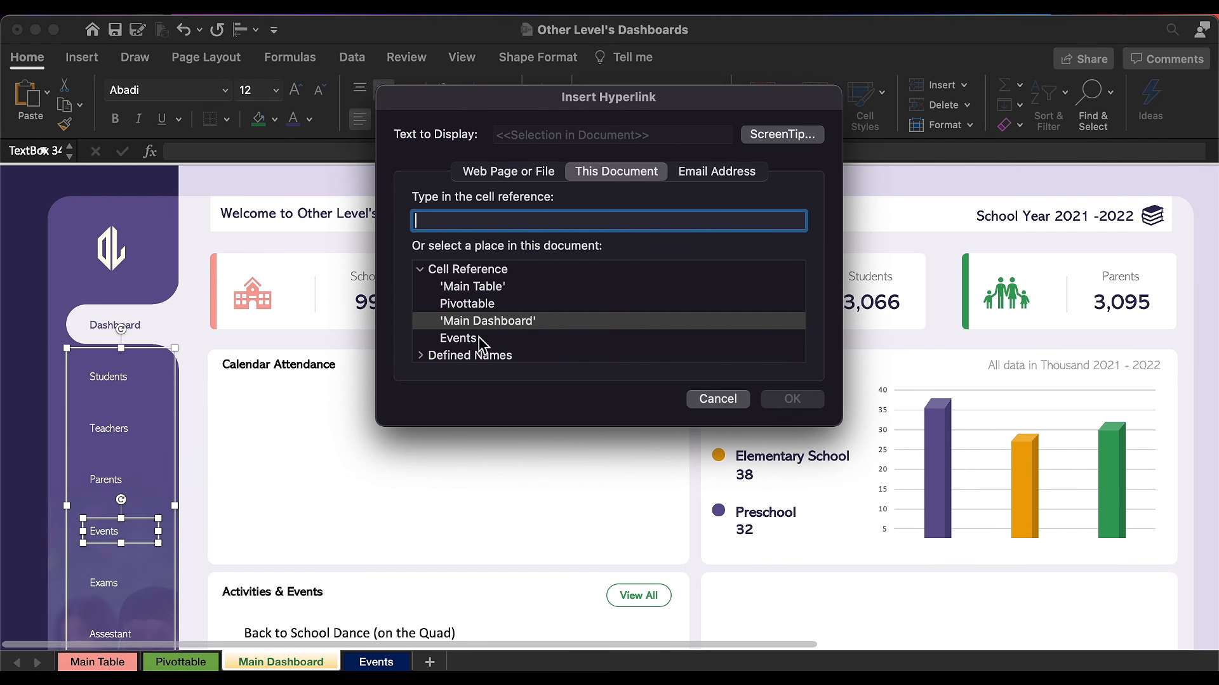
click(458, 339)
click(791, 400)
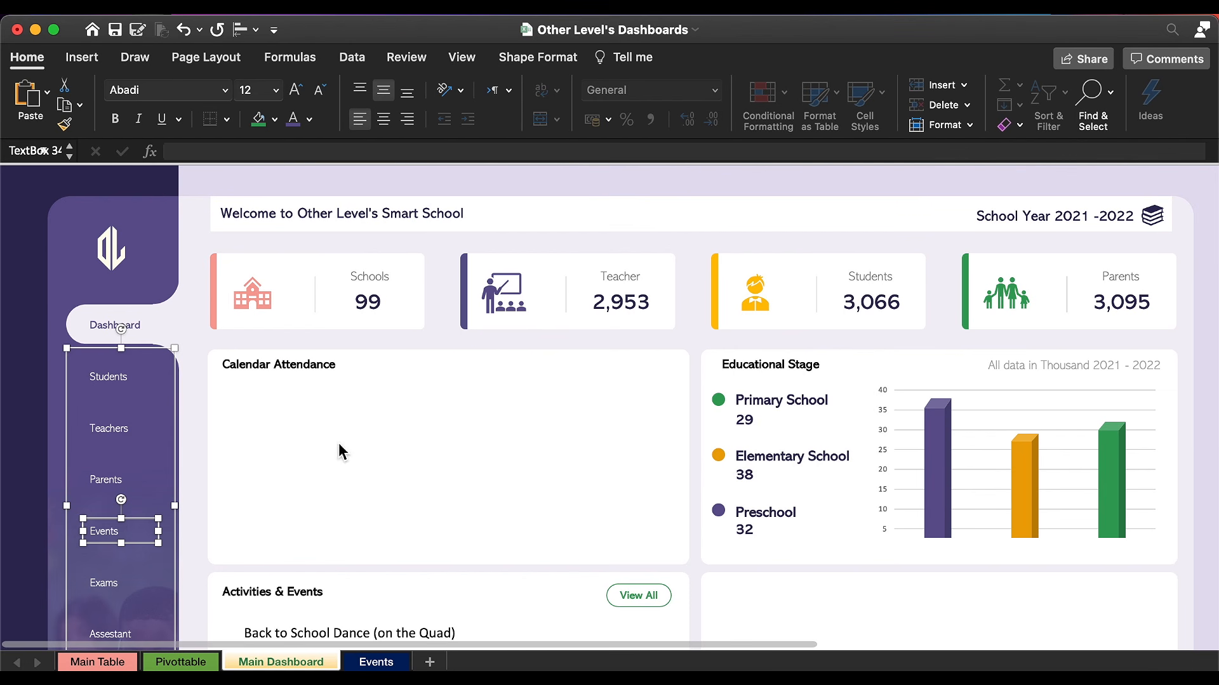
Step: Test the sidebar's Events and Dashboard links by switching back and forth between the two sheets, ending on Main Dashboard
click(337, 500)
click(123, 538)
click(125, 329)
click(116, 533)
click(118, 325)
click(124, 535)
click(122, 330)
click(121, 532)
click(129, 325)
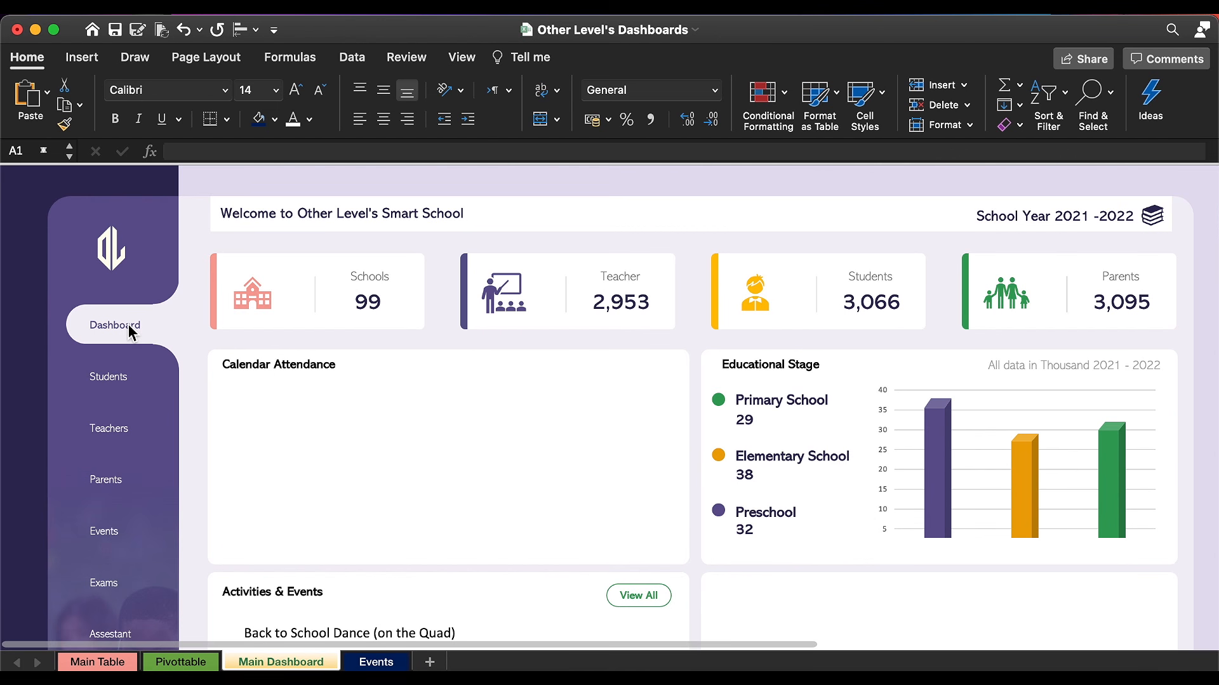
Step: Hyperlink the View All button beside Activities & Events to cell A1 of the Events sheet and follow the link
click(638, 595)
right_click(664, 595)
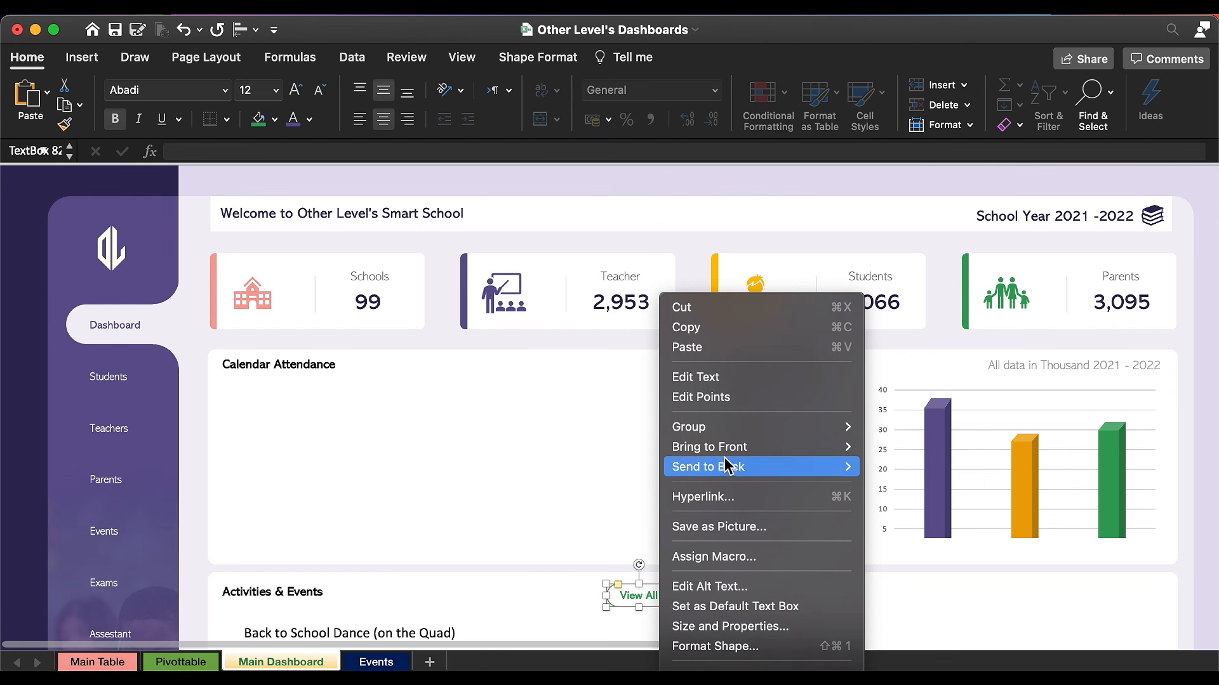
click(726, 498)
click(462, 339)
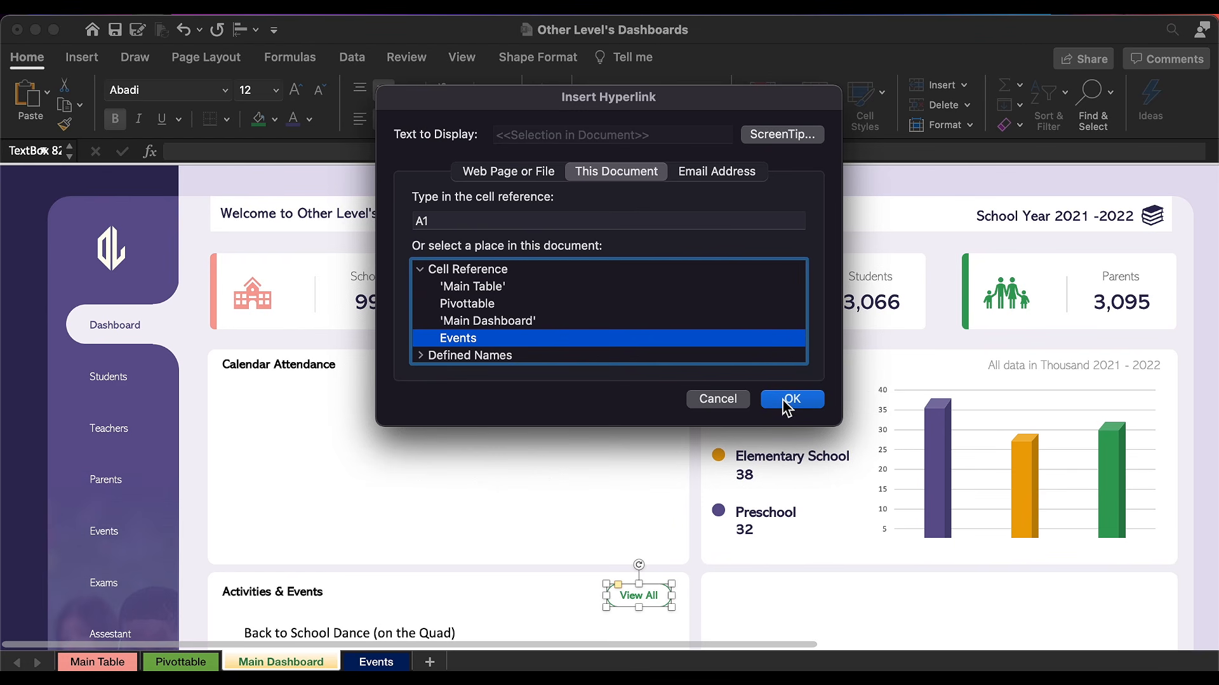
click(791, 399)
click(501, 597)
click(638, 596)
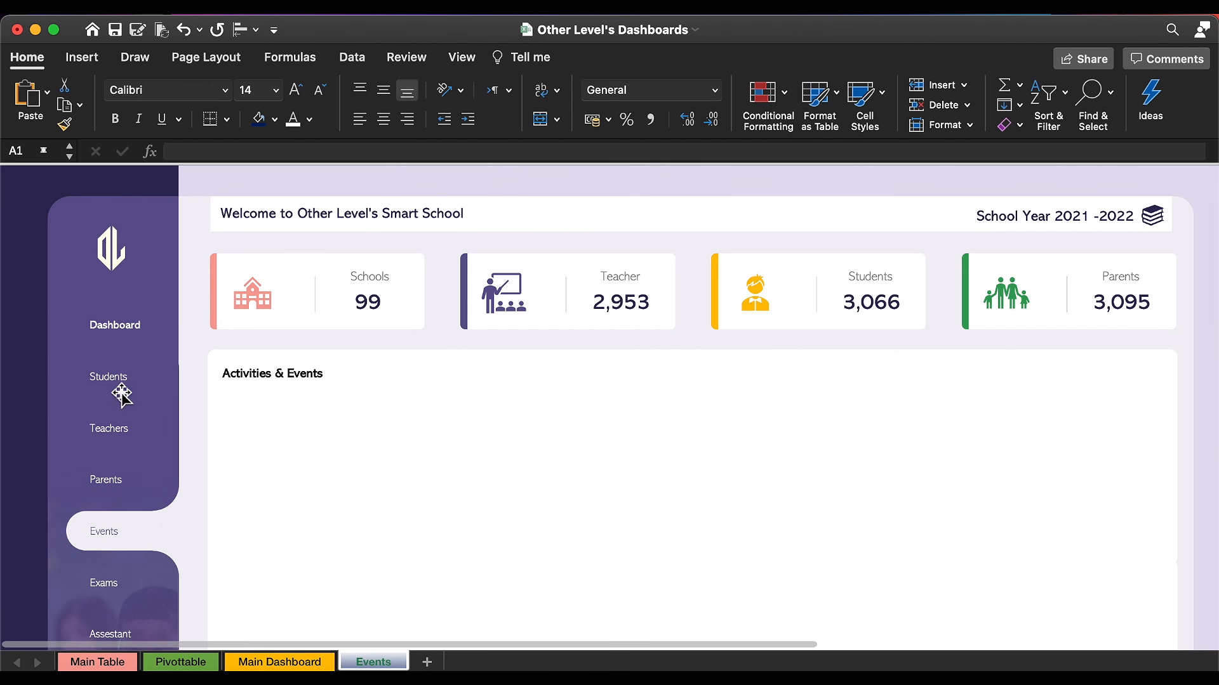
Step: Set the font of the Dashboard label in the Events sheet's sidebar to Abadi Extra Light
scroll(436, 444, down, 2)
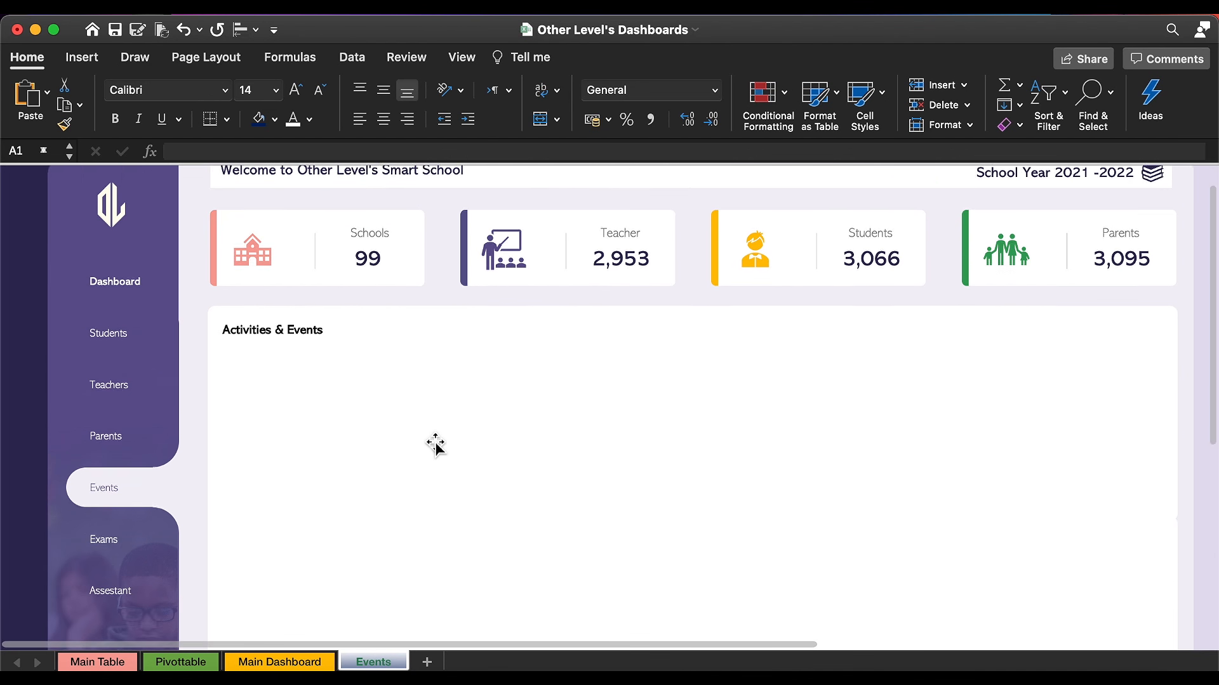
scroll(436, 445, down, 4)
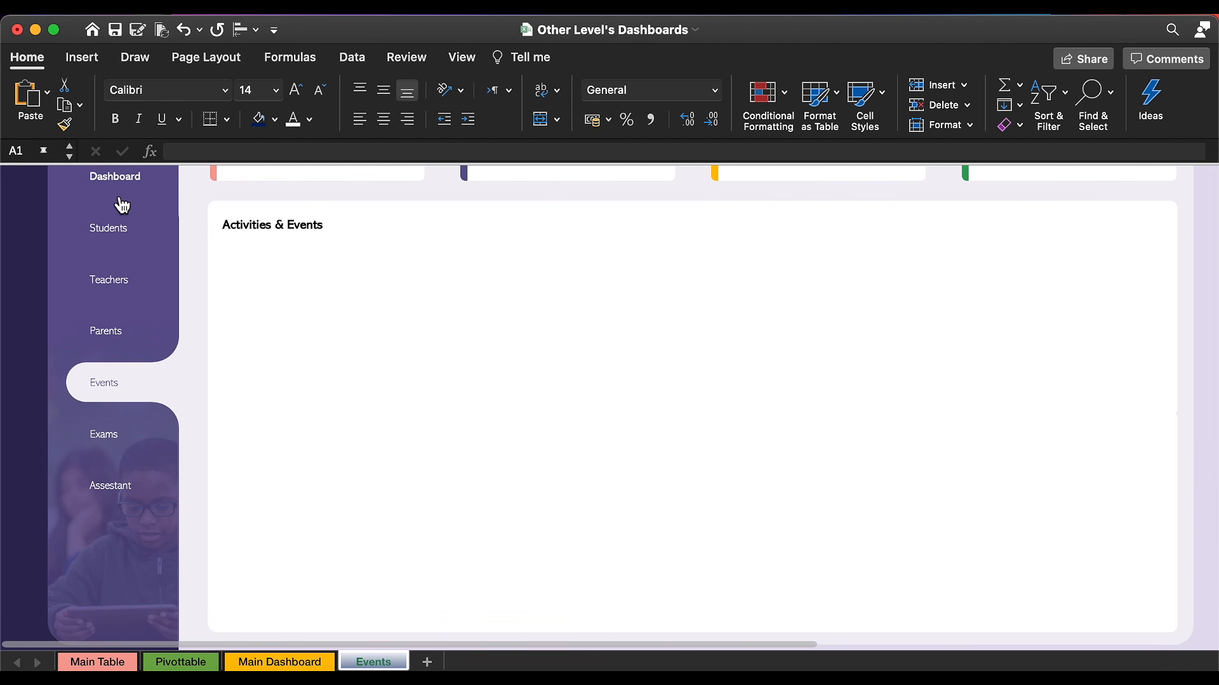
click(104, 382)
double_click(104, 383)
double_click(131, 178)
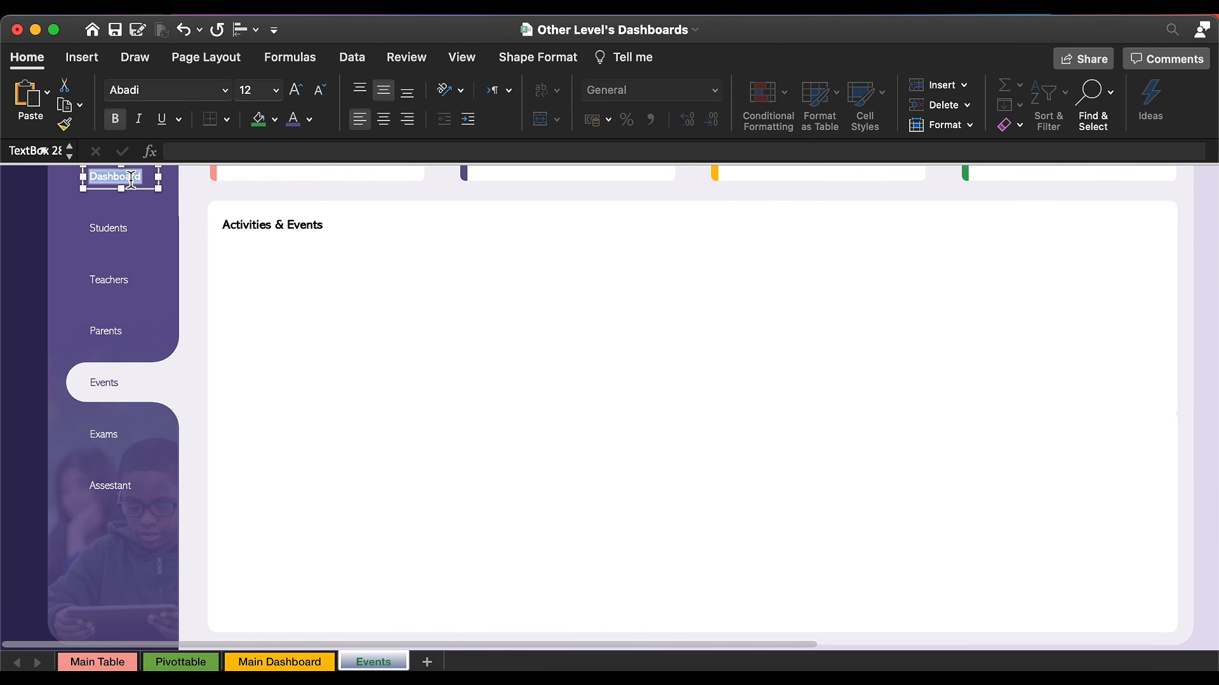
click(225, 89)
mouse_move(218, 248)
click(481, 283)
click(492, 328)
Step: Set the font of the highlighted Events label in the sidebar to Abadi Regular
click(104, 383)
double_click(104, 383)
click(225, 90)
mouse_move(240, 261)
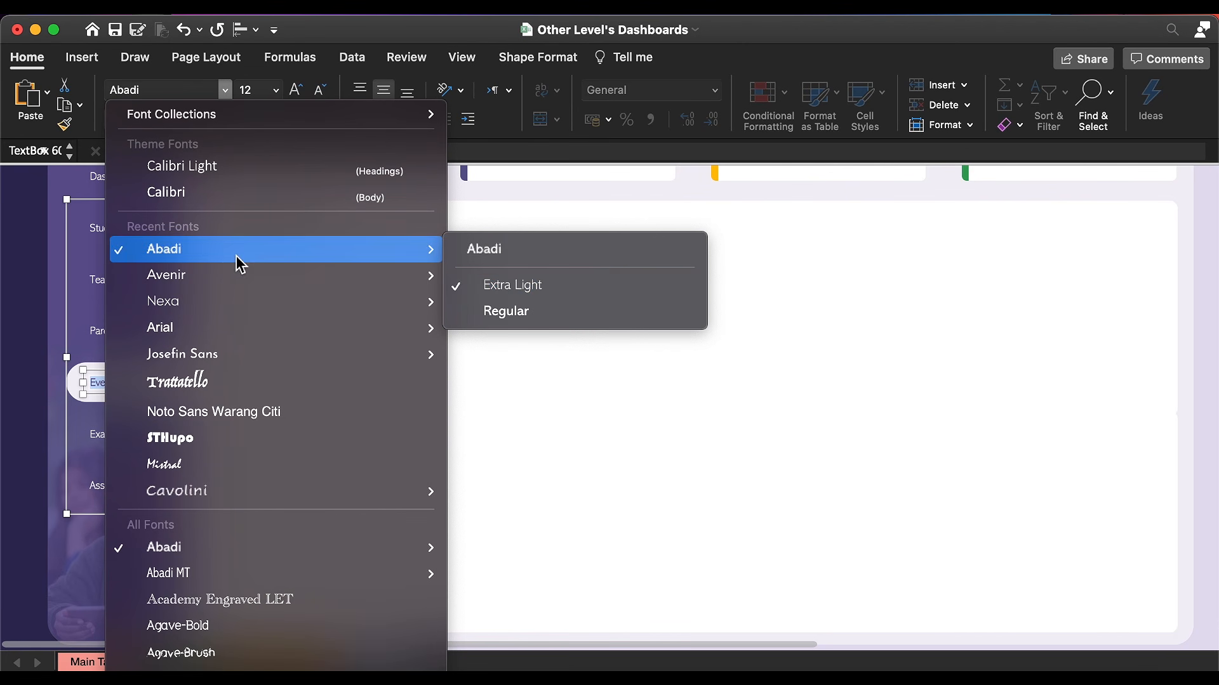
click(571, 310)
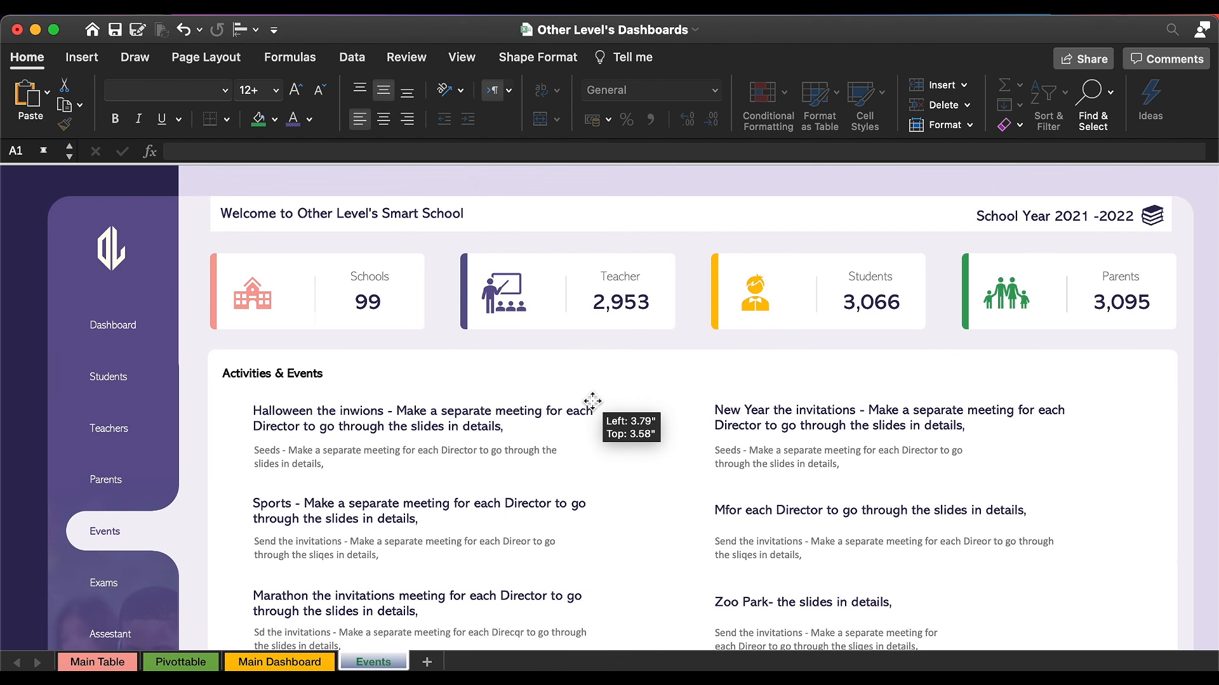
Step: Position the selected event headings and descriptions in two columns inside the Activities & Events panel
click(591, 403)
scroll(594, 405, down, 5)
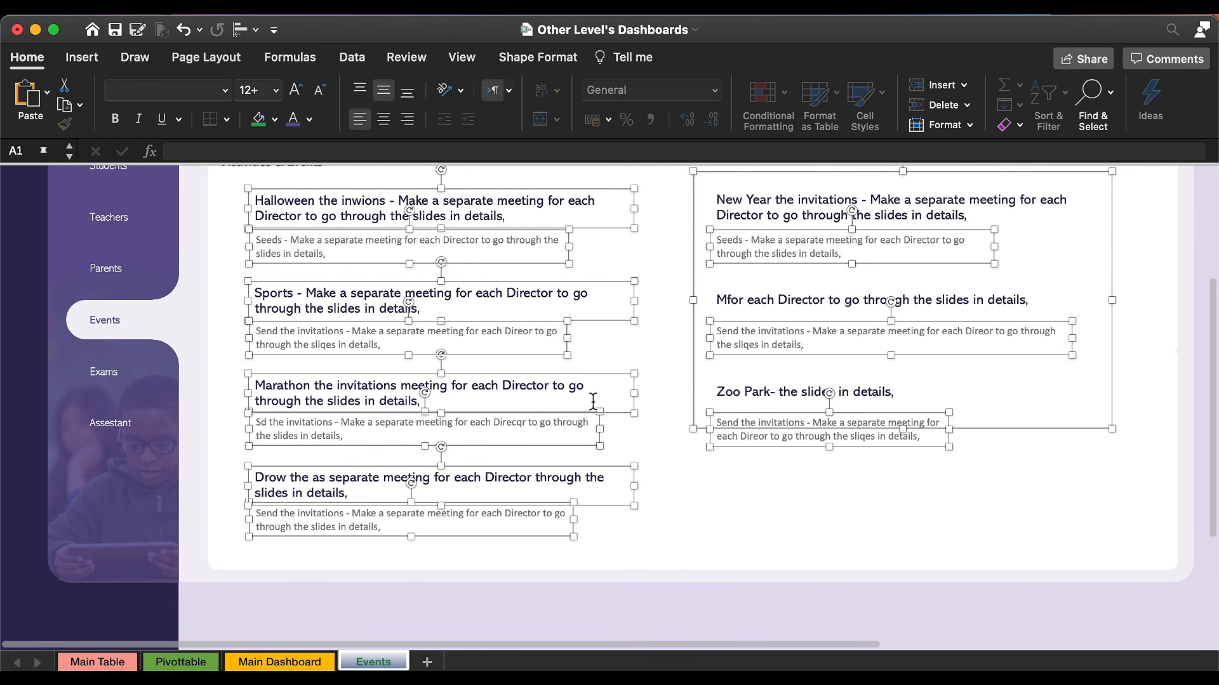
scroll(592, 402, up, 5)
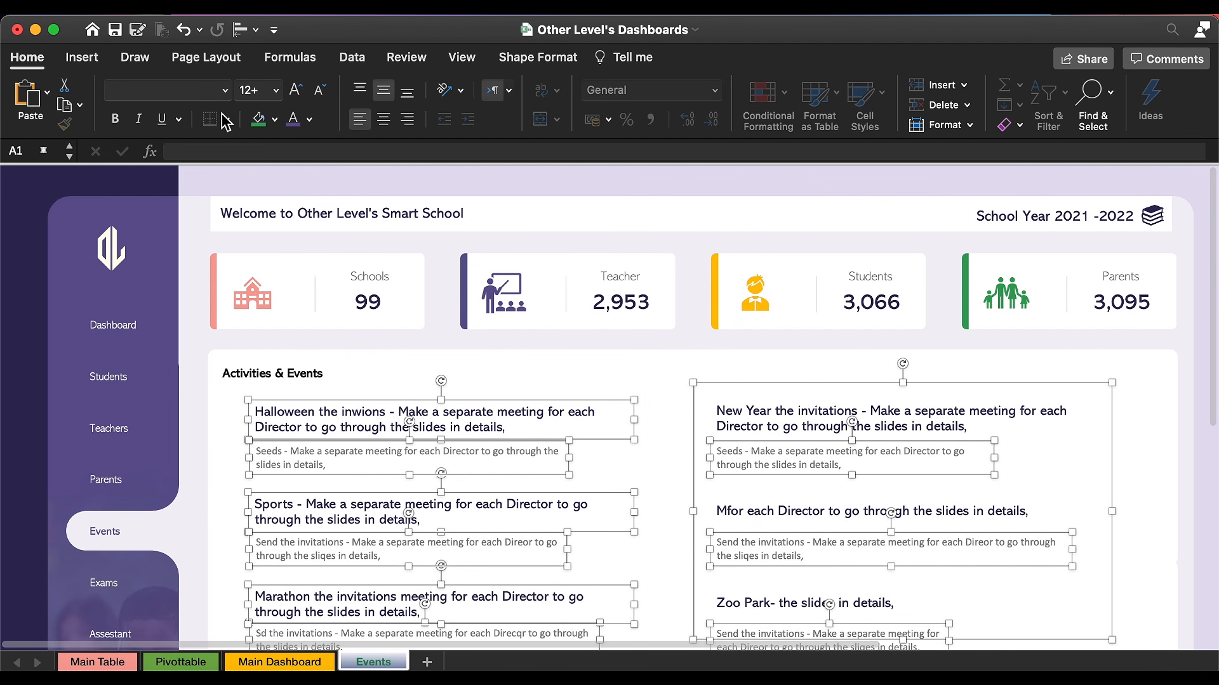
Step: Hide the formula bar and collapse the ribbon to enlarge the visible dashboard area
click(461, 57)
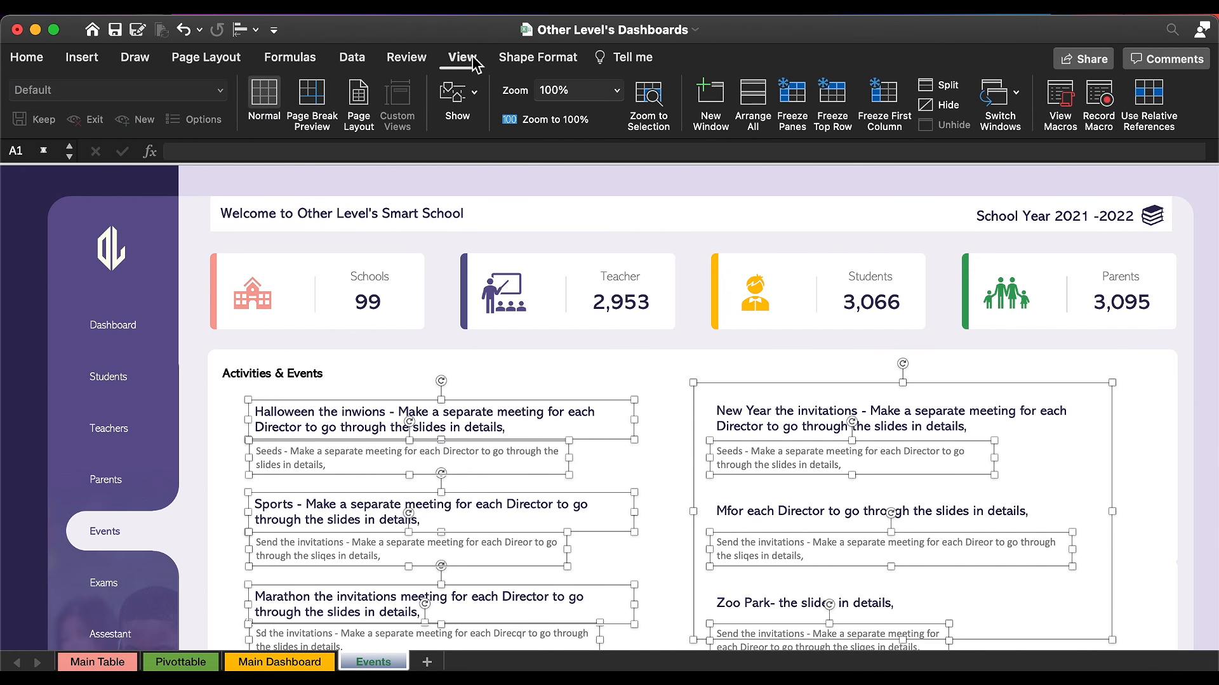
click(460, 120)
click(482, 149)
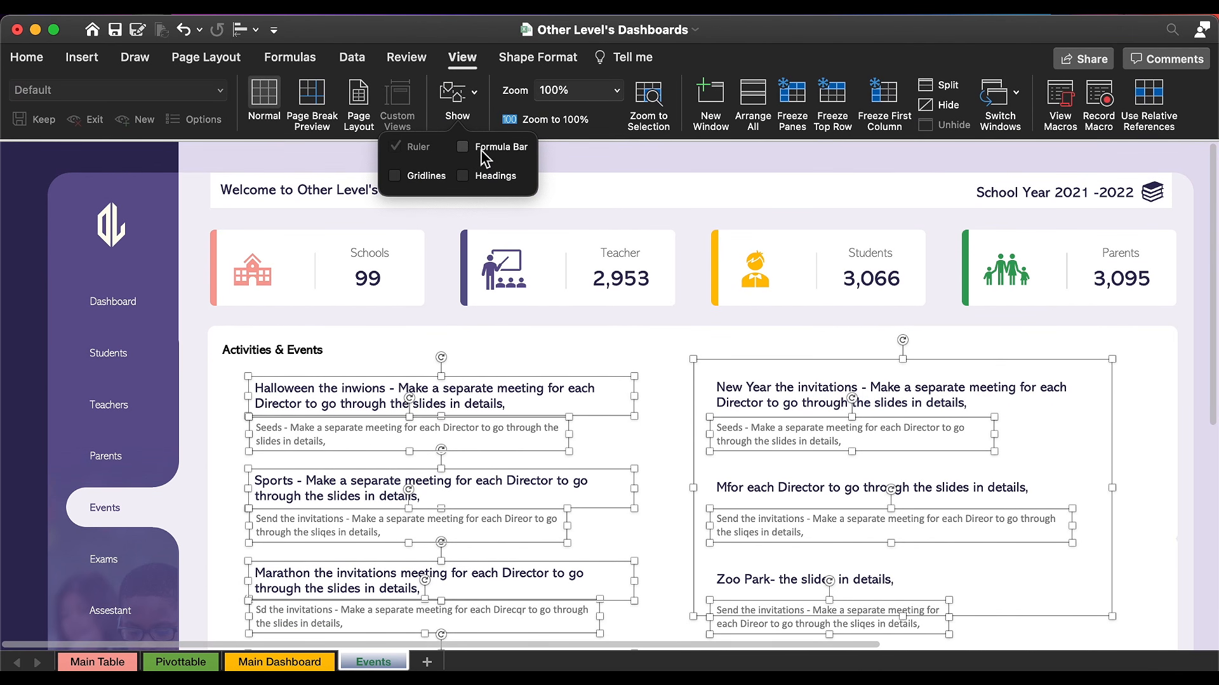
click(461, 57)
click(461, 57)
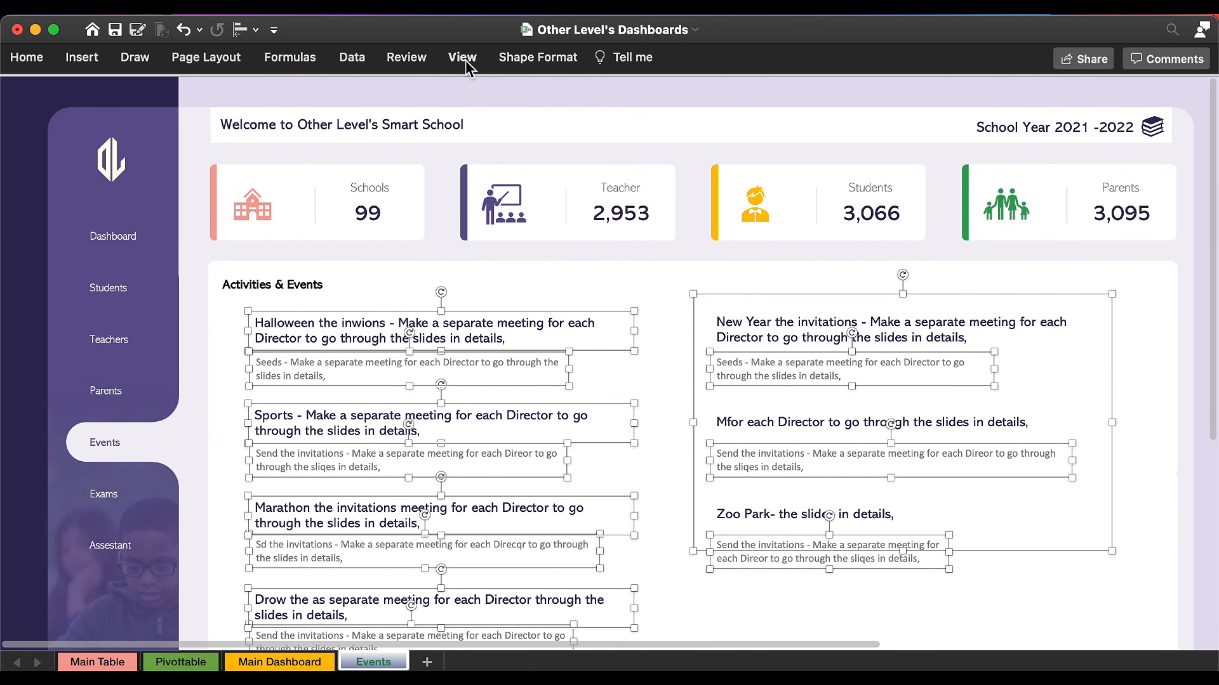
Step: Deselect the event texts, then test the Dashboard link and return through the Events link
click(666, 313)
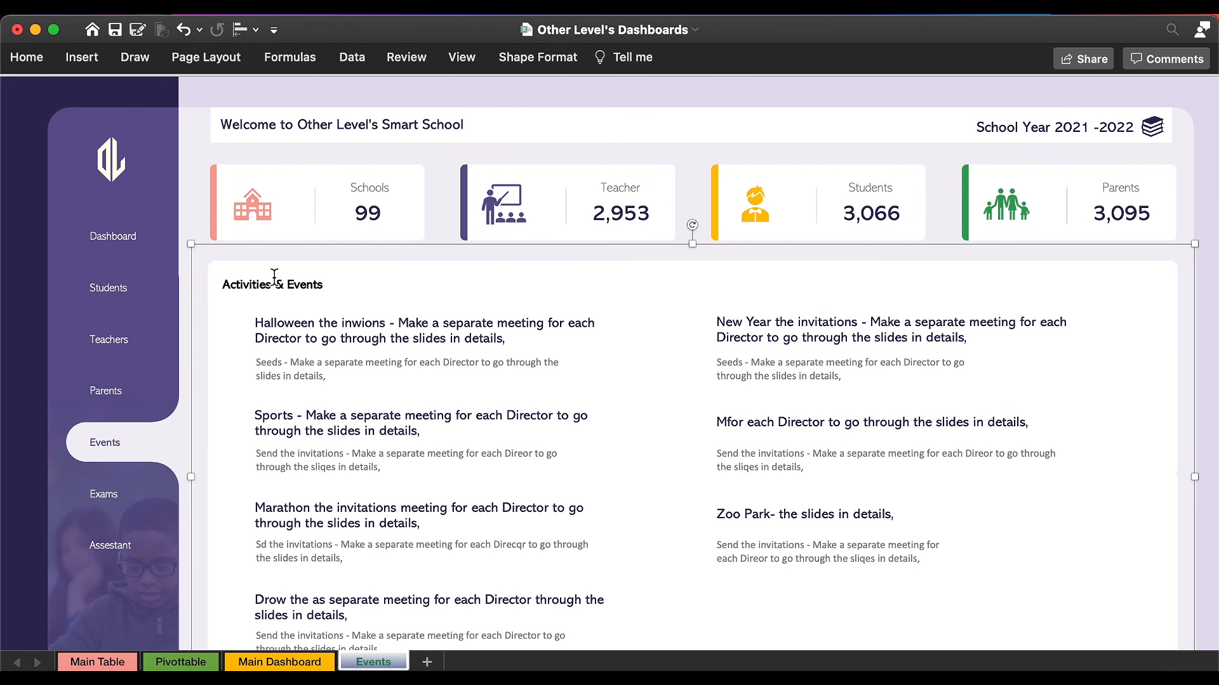
click(135, 238)
click(105, 443)
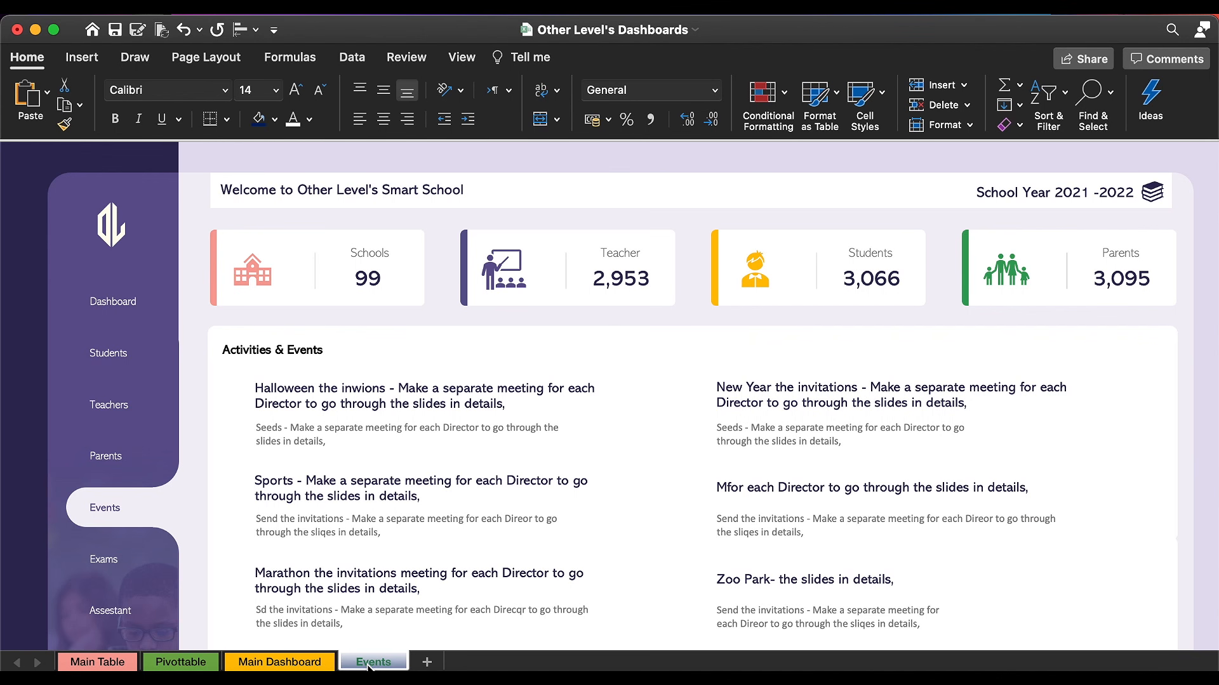
Step: Duplicate the Events sheet, placing the copy after it, and rename the copy Teacher
right_click(368, 668)
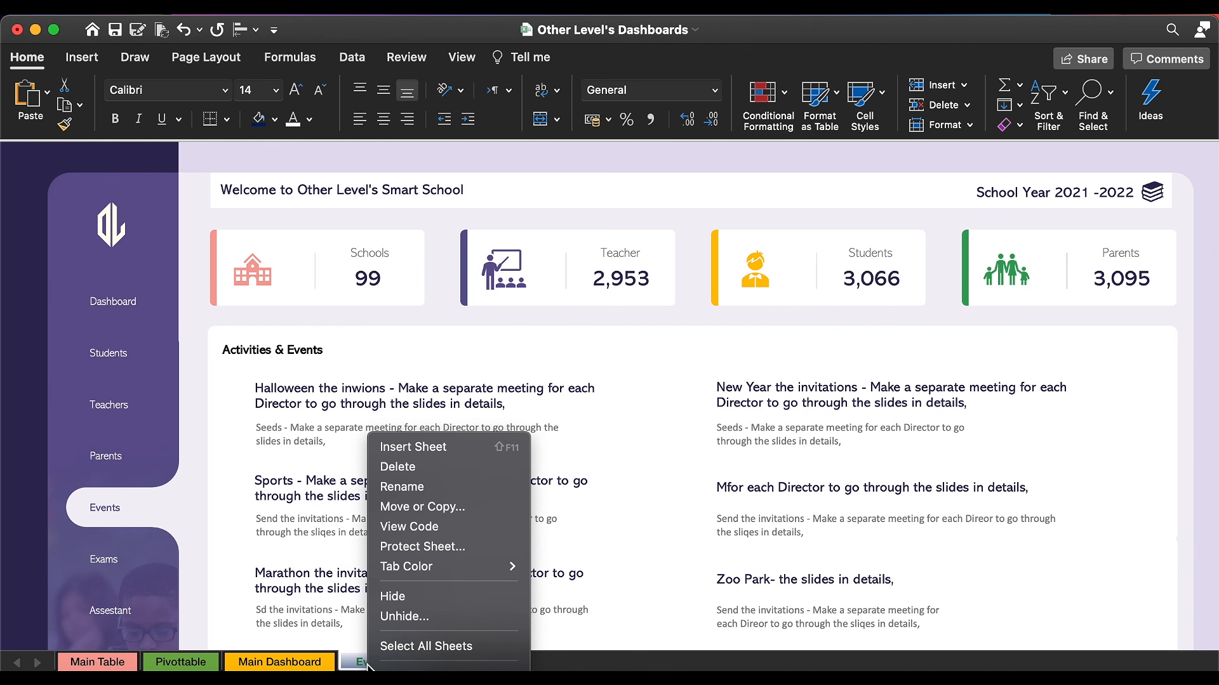
click(422, 507)
click(382, 540)
click(542, 640)
right_click(447, 662)
click(488, 487)
text(Teacher)
key(Return)
Step: Move the sidebar highlight shape on the Teacher sheet up from Events to sit behind the Teachers entry
click(142, 497)
key(Up)
key(Up)
key(Up)
key(Up)
key(Up)
key(Up)
key(Up)
key(Up)
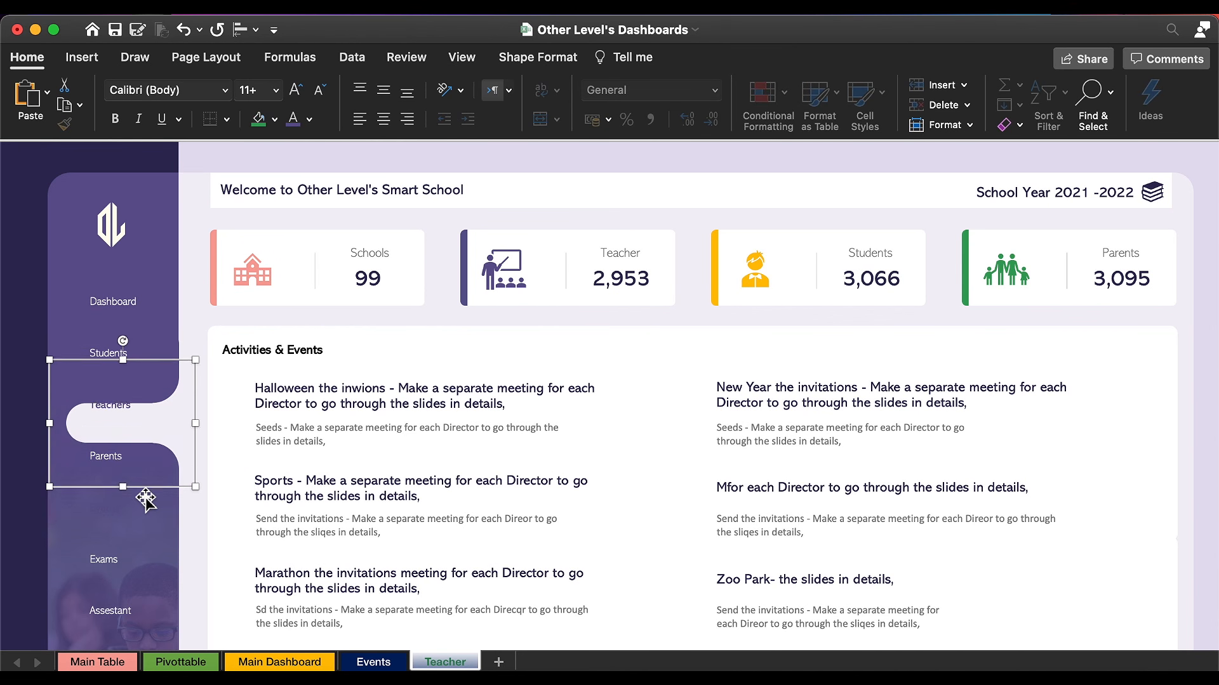
Step: Clear the event texts from the large panel on the Teacher sheet and retitle the panel Teachers
click(667, 358)
scroll(631, 601, down, 5)
shift+click(381, 507)
shift+click(381, 553)
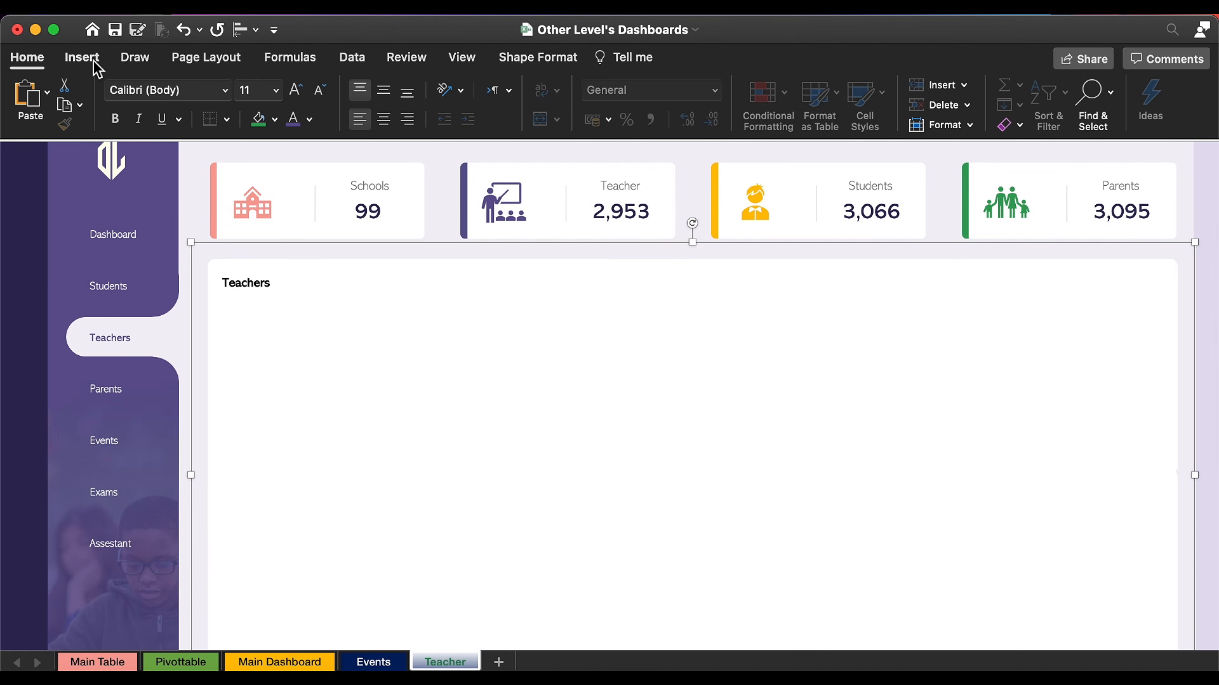
Step: Insert the Cutout People stock image of the man in a grey suit and white shirt on the Teacher sheet
click(95, 63)
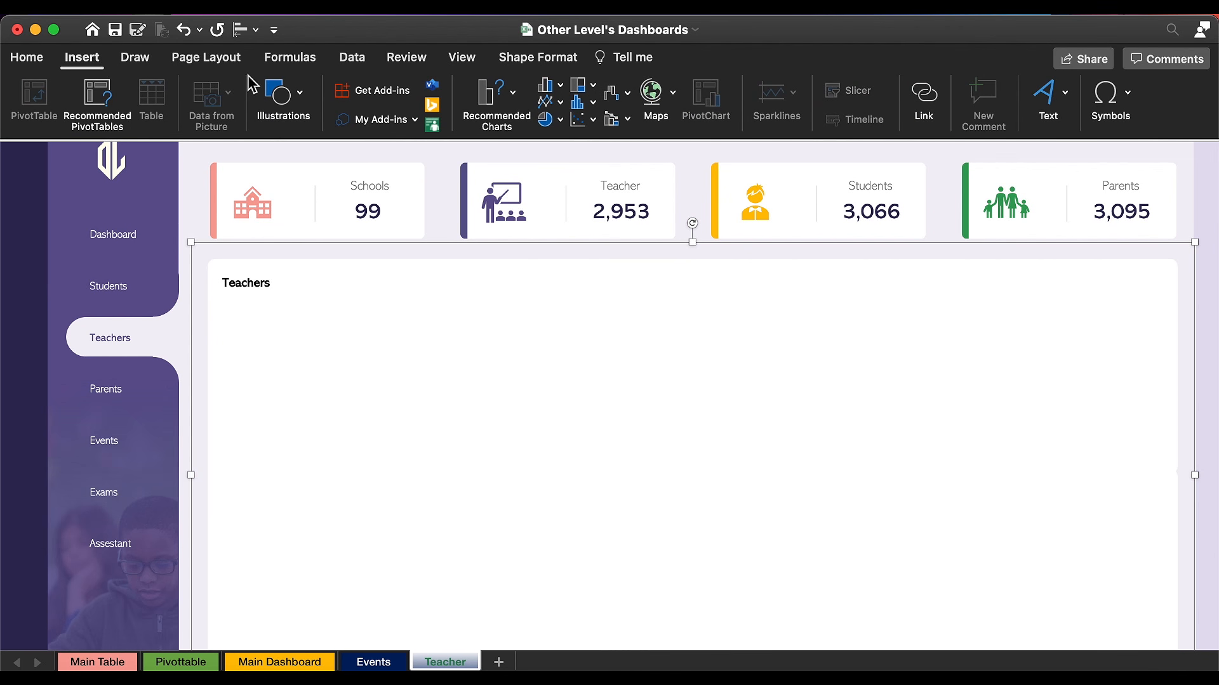
click(310, 107)
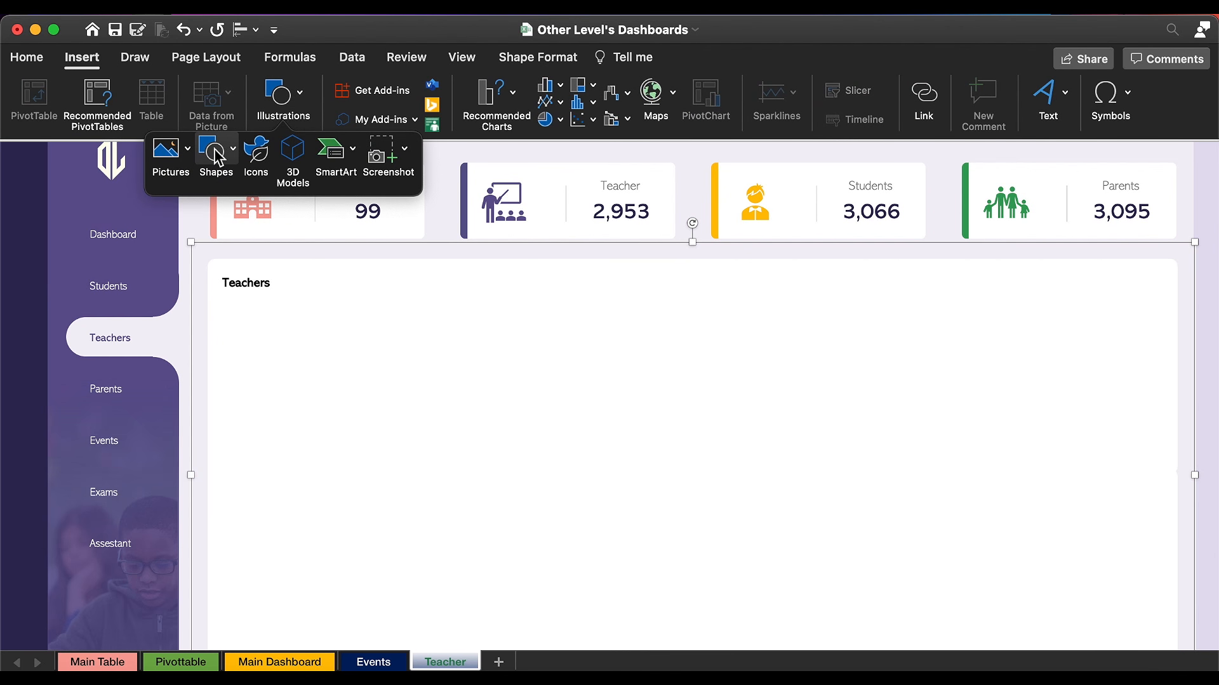
click(173, 155)
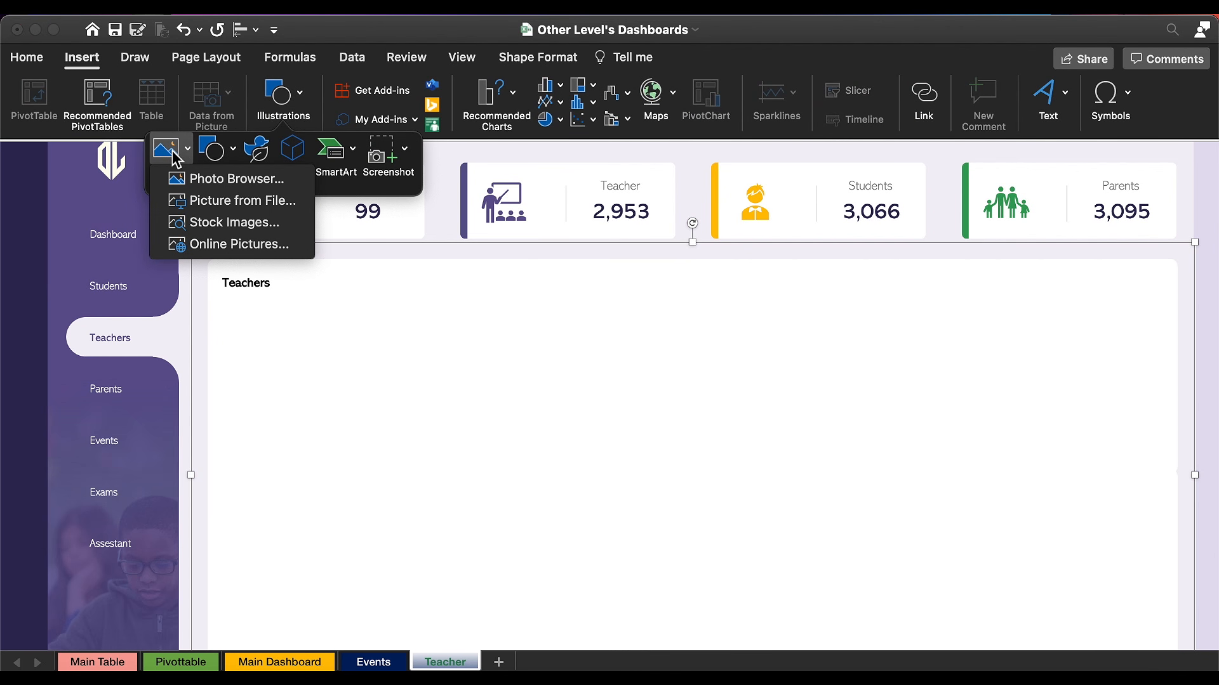
click(216, 222)
scroll(1112, 417, down, 3)
scroll(1112, 417, down, 3)
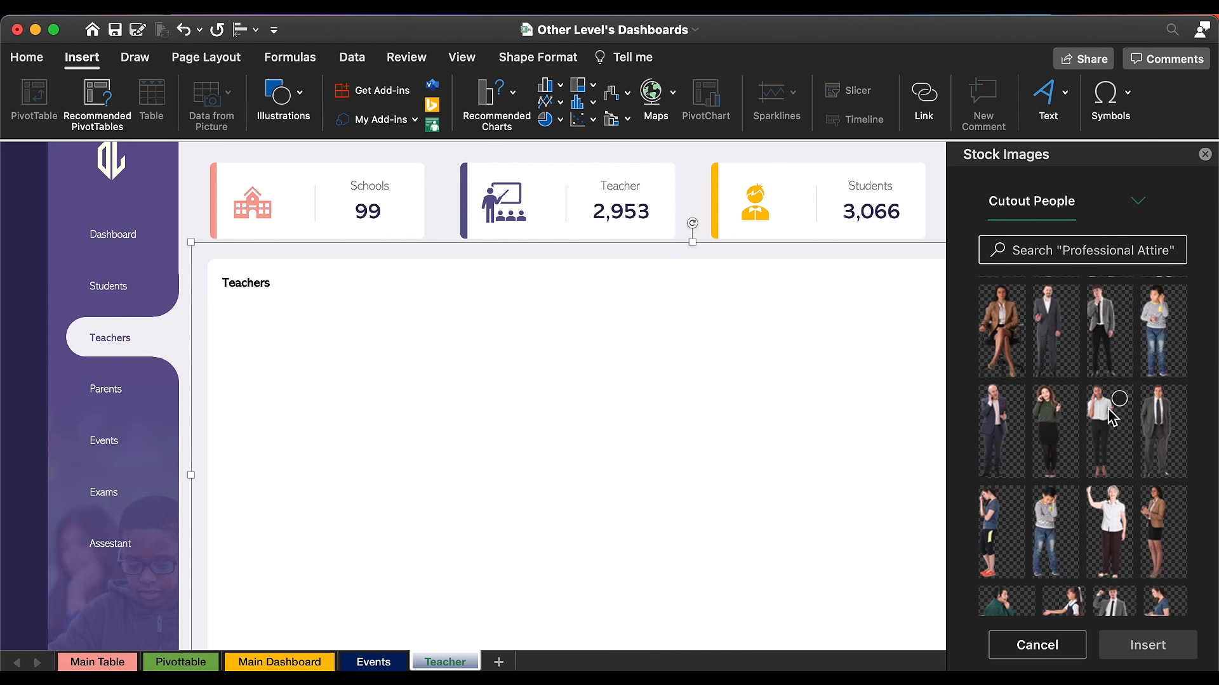
click(1055, 325)
click(1148, 645)
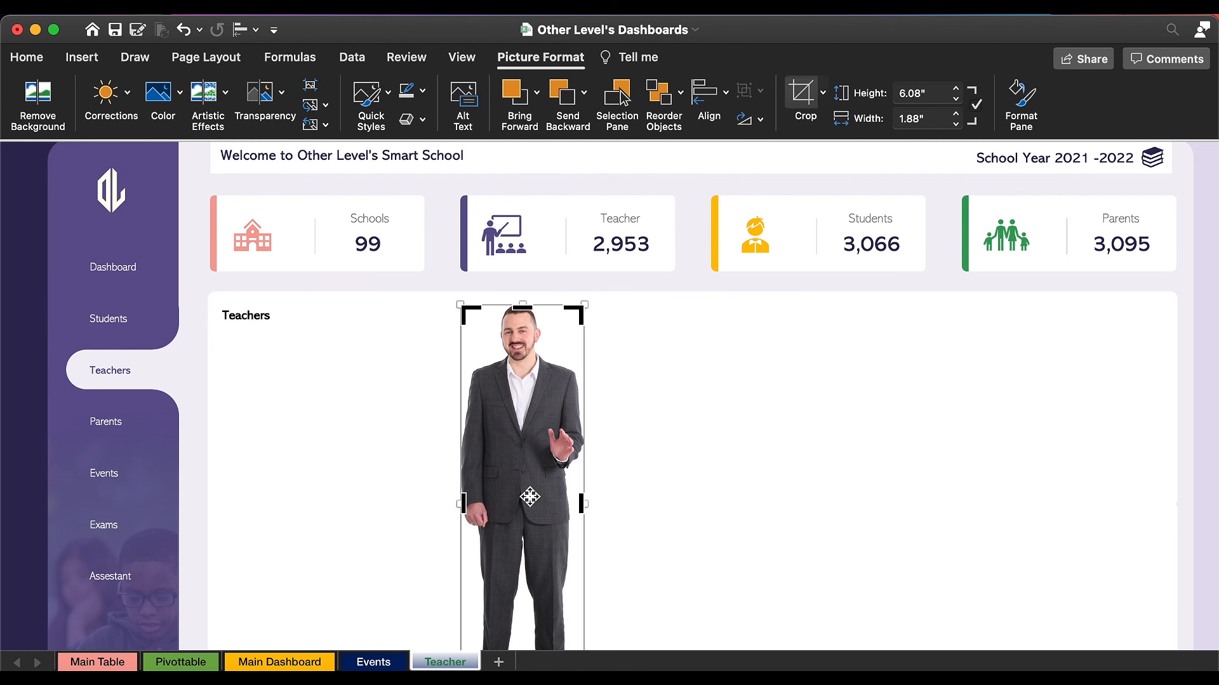
Step: Crop the man's picture to his head and shoulders and scale it to about 0.61 by 1.23 inches
scroll(531, 497, down, 3)
drag(523, 614, 544, 286)
key(Return)
scroll(544, 381, up, 3)
drag(585, 495, 547, 470)
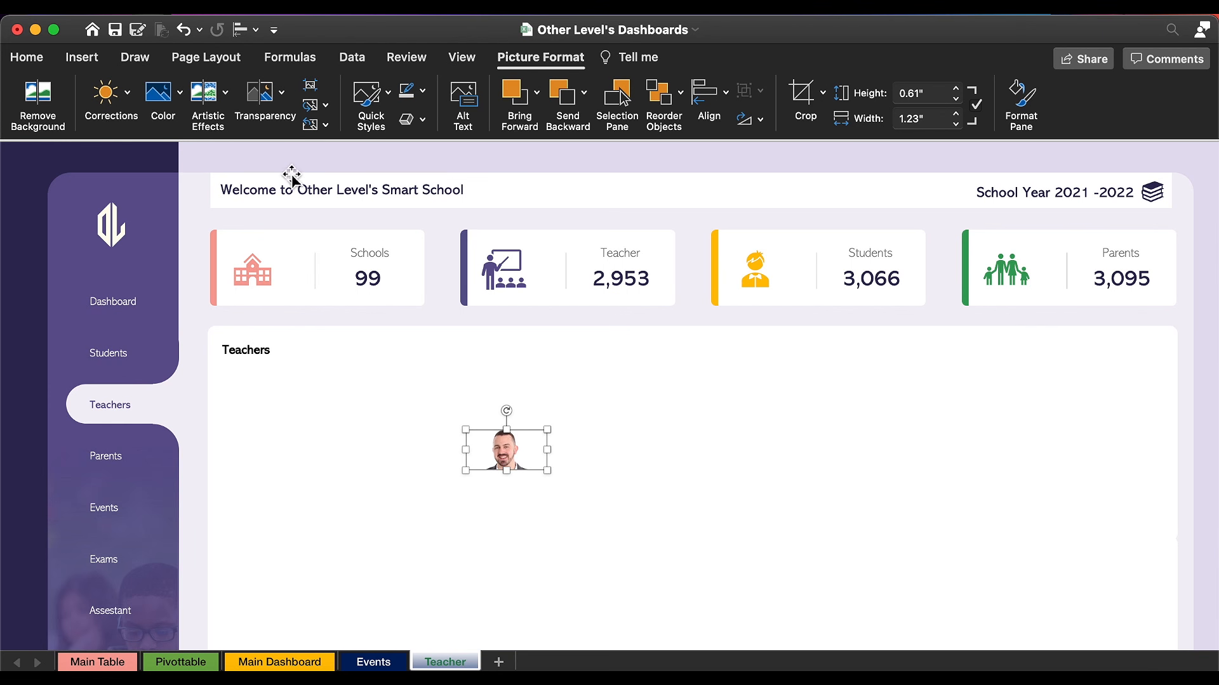
Step: Draw a circle about 0.61 inches in diameter beside the portrait in the Teachers panel
click(88, 55)
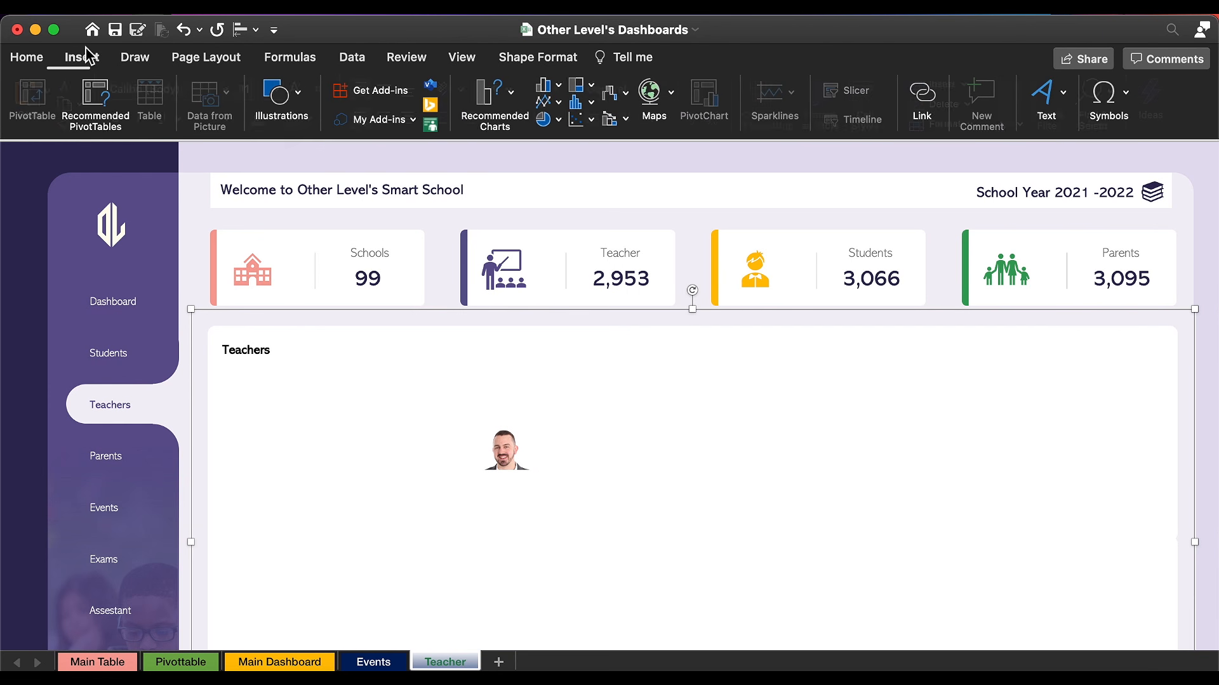
click(302, 95)
click(216, 156)
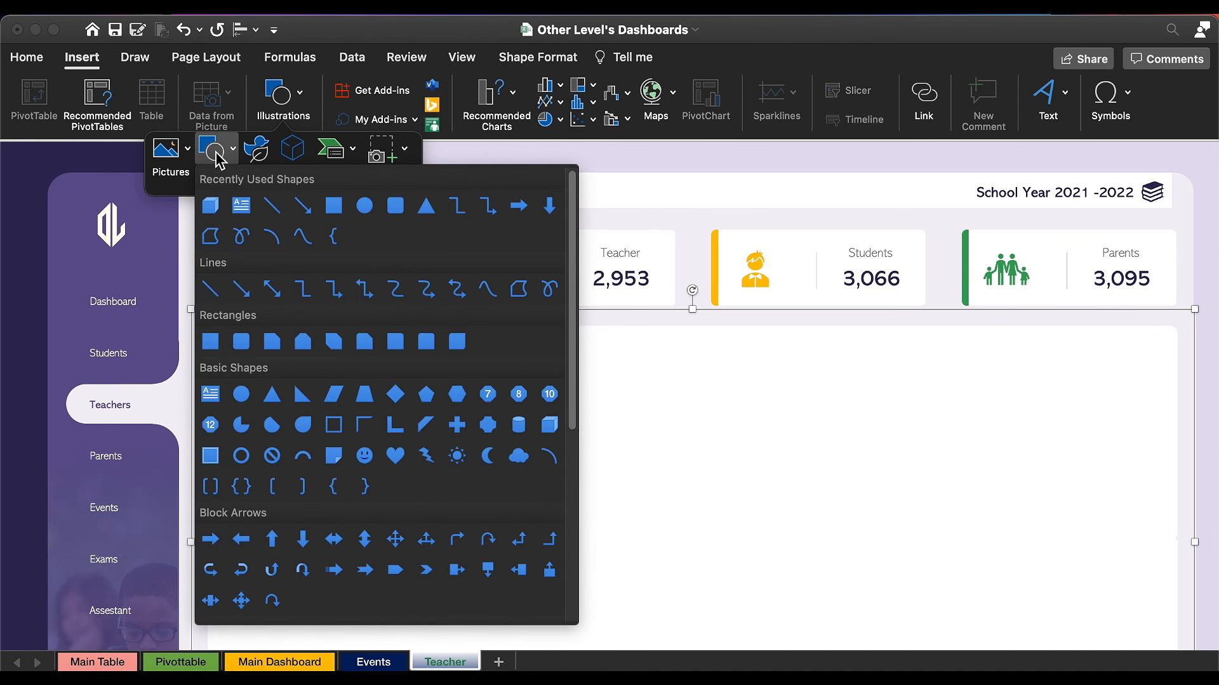
click(364, 205)
drag(393, 410, 413, 424)
Step: Fill the circle with a custom grey-blue color and remove its outline
click(336, 96)
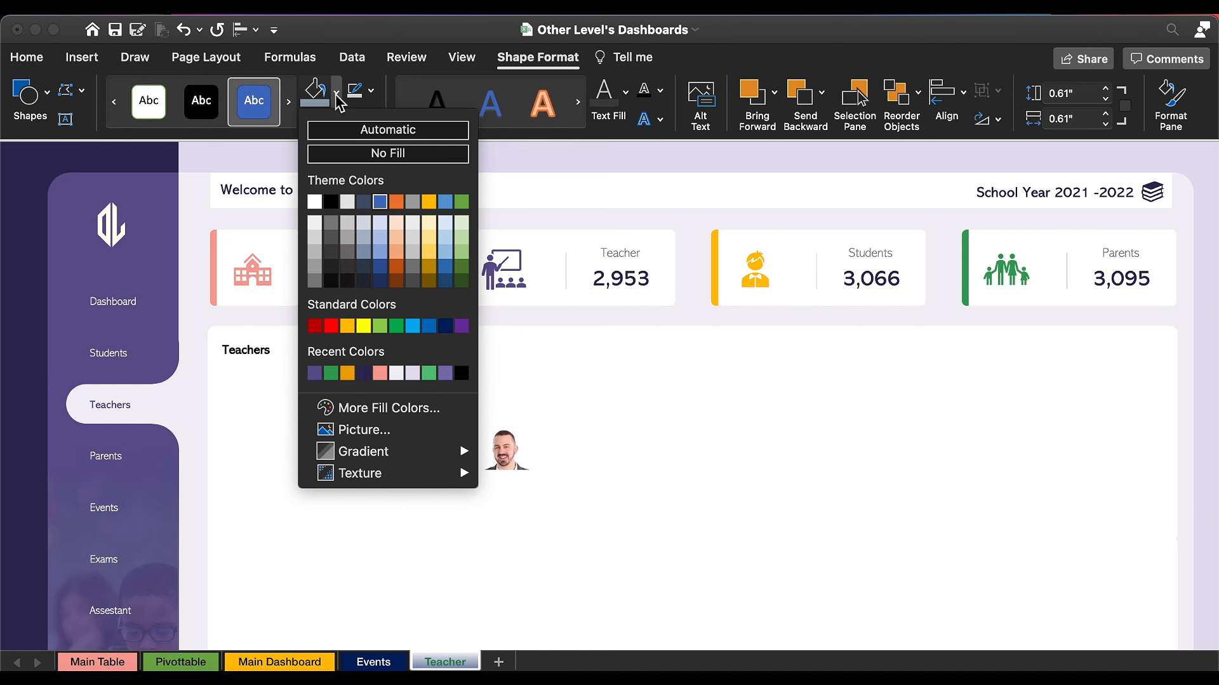
click(356, 408)
double_click(674, 310)
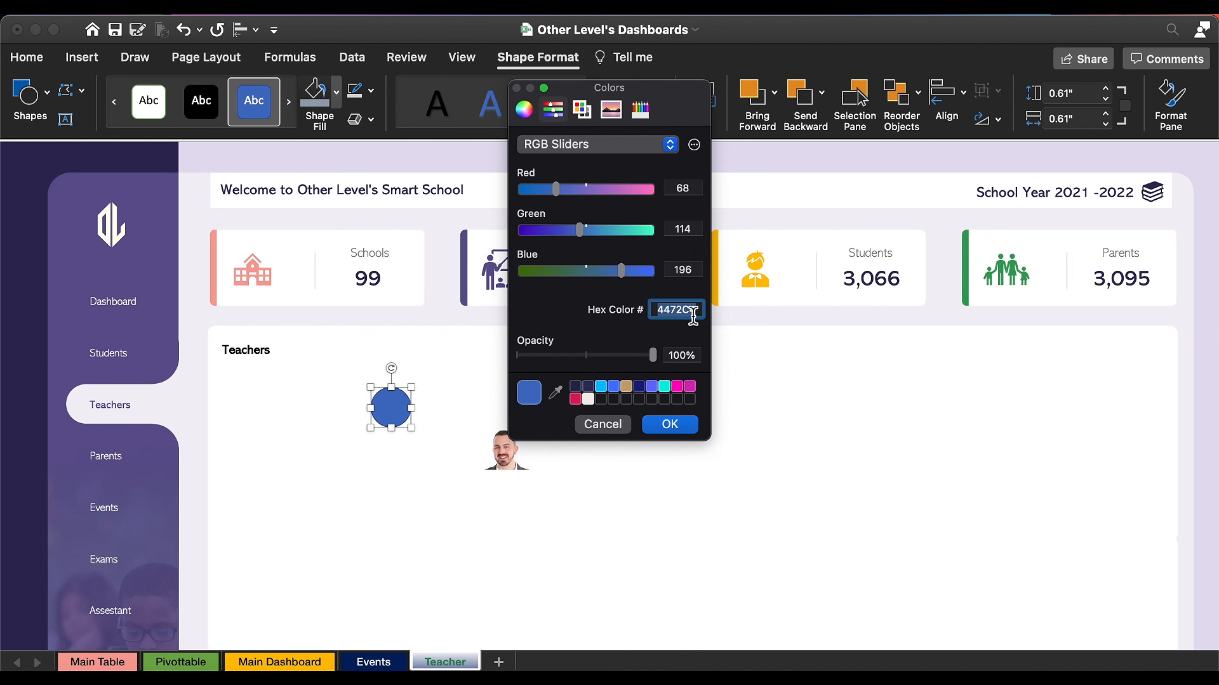
click(670, 427)
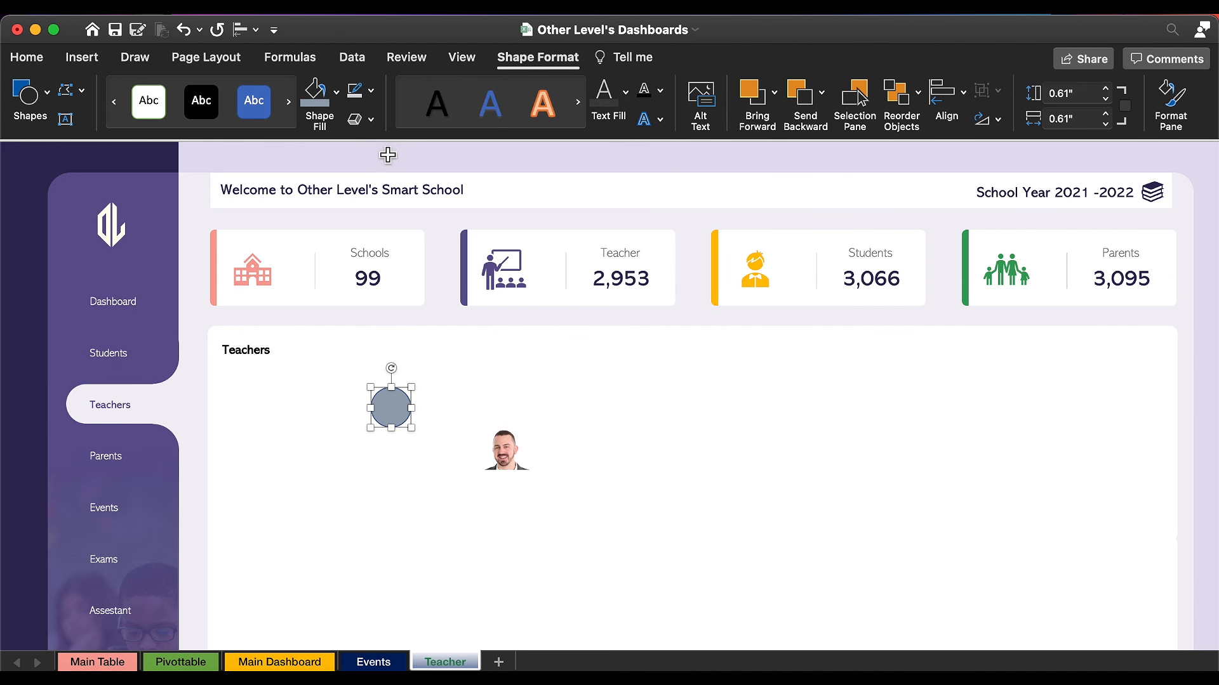
click(373, 95)
click(401, 146)
Step: Bring the portrait to the front, then place it over the grey-blue circle at a slightly smaller size
click(506, 459)
drag(506, 459, 431, 460)
right_click(432, 461)
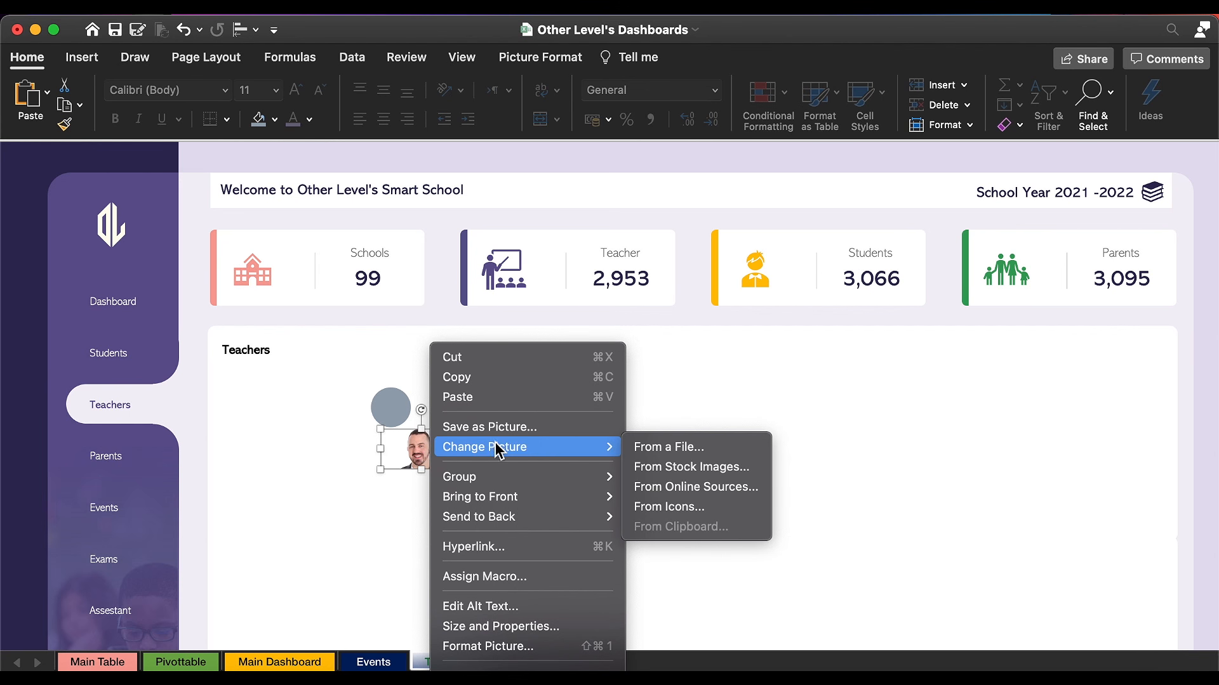
mouse_move(515, 505)
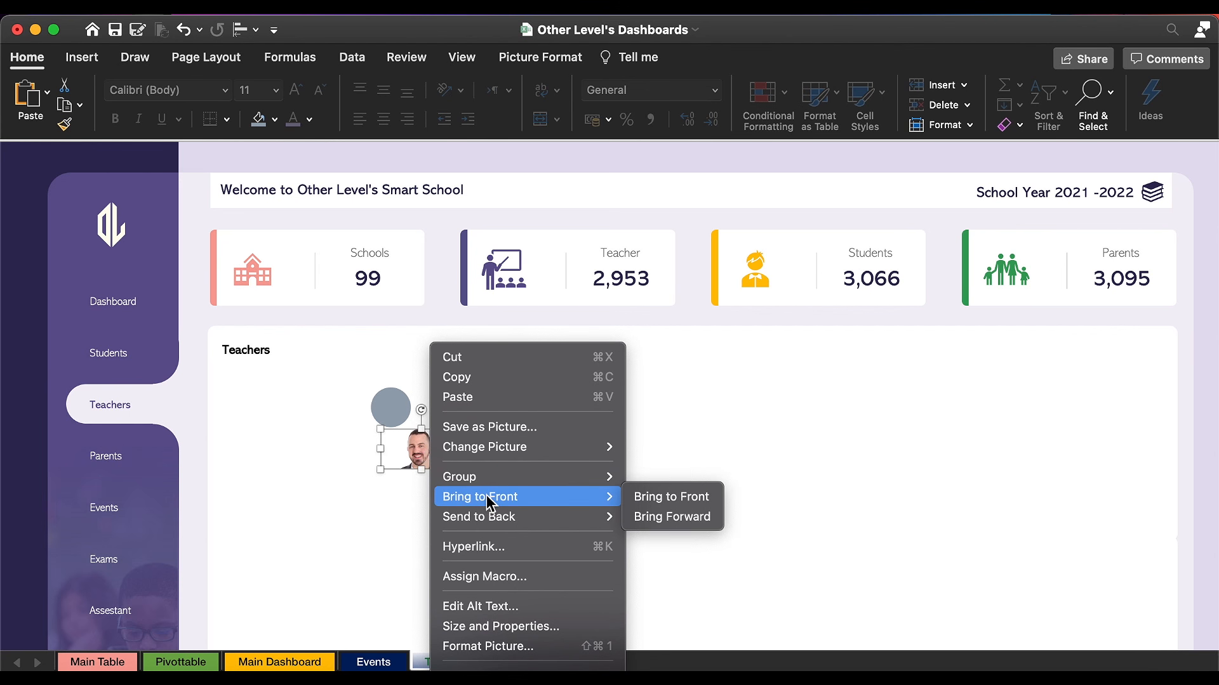
click(660, 496)
drag(425, 456, 419, 398)
Step: Draw a donut shape about 0.92 inches in diameter beside the portrait
click(81, 57)
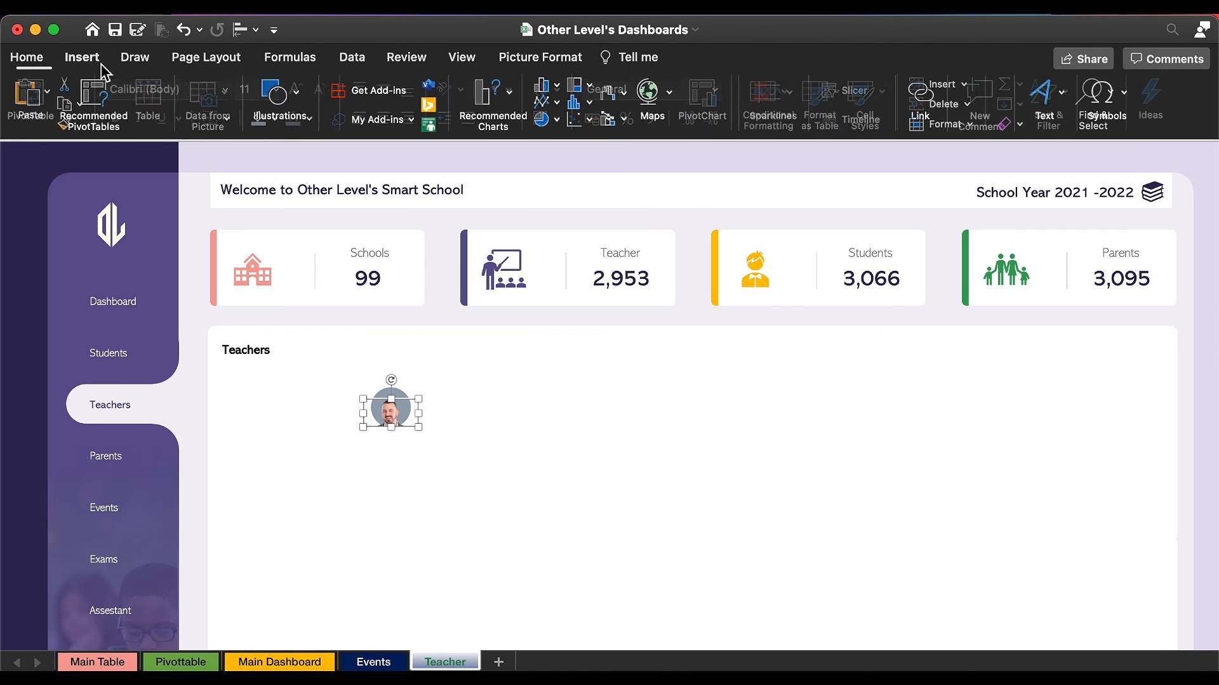
click(293, 101)
click(216, 159)
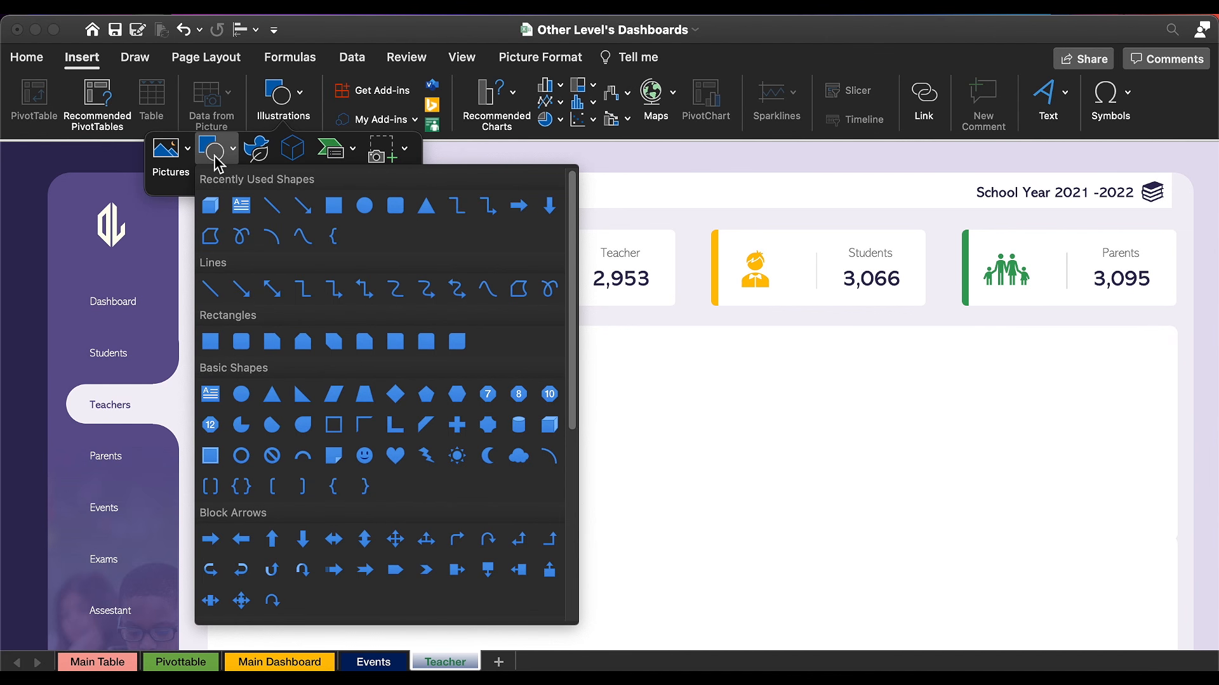
click(210, 455)
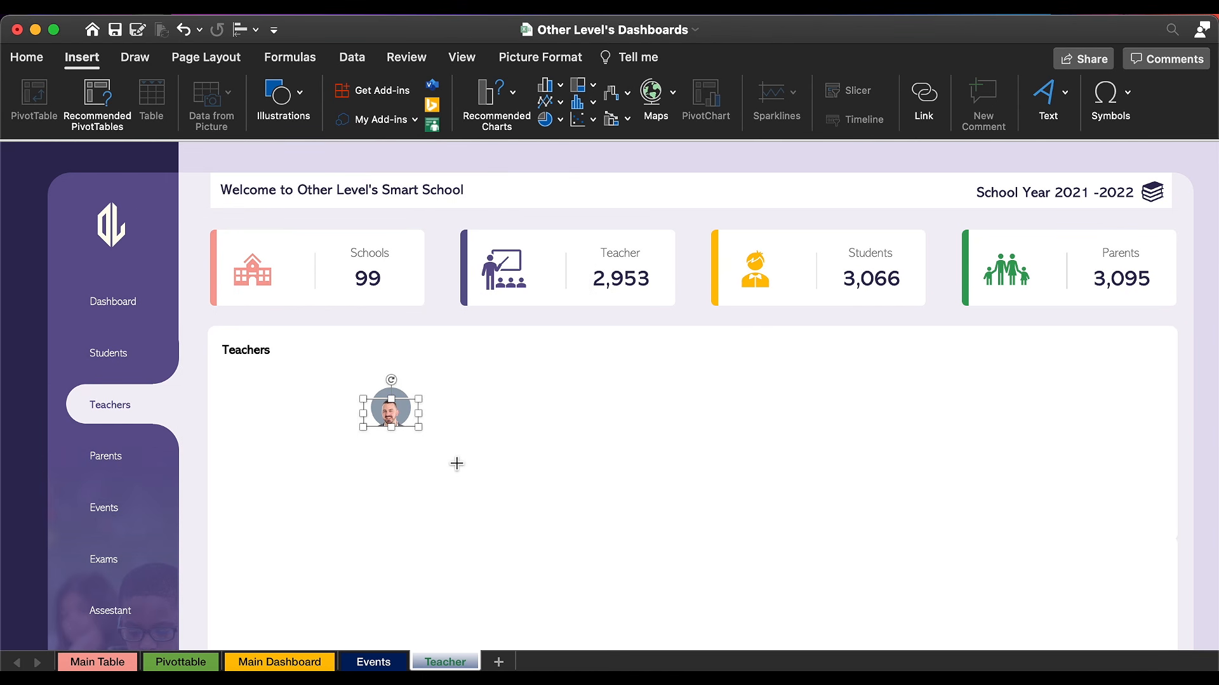
drag(477, 404, 507, 431)
Step: Fill the donut shape white and remove its outline
right_click(507, 430)
click(484, 427)
click(336, 91)
click(314, 203)
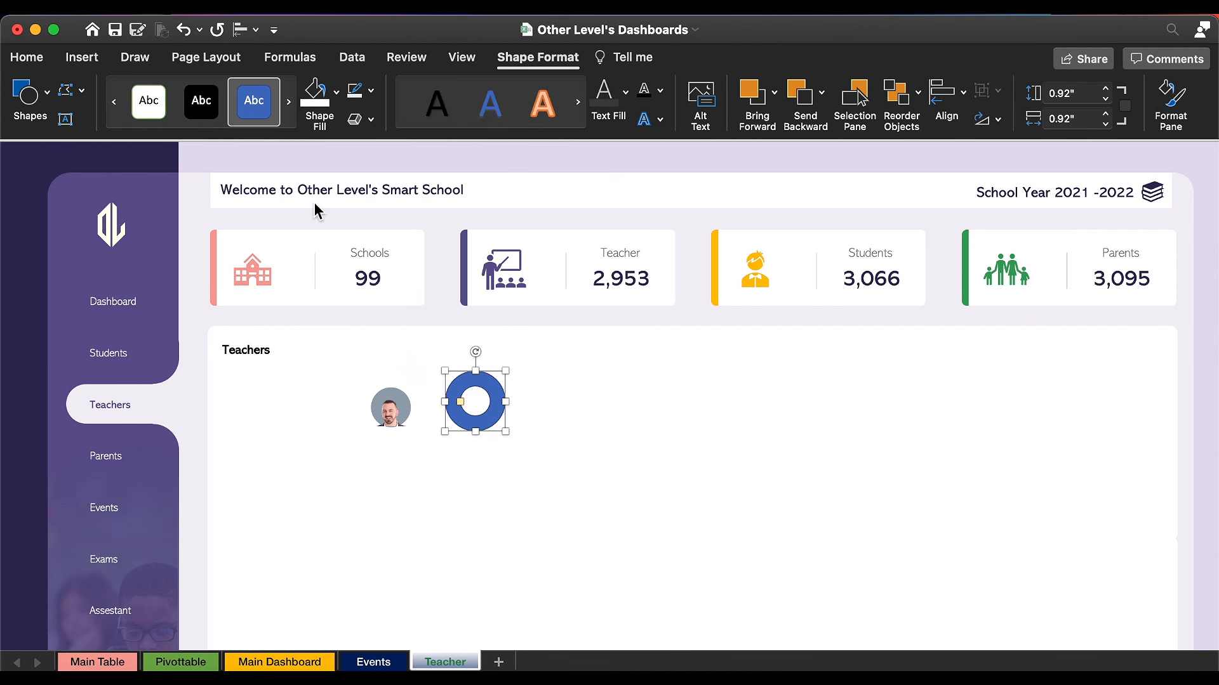
click(371, 91)
click(376, 146)
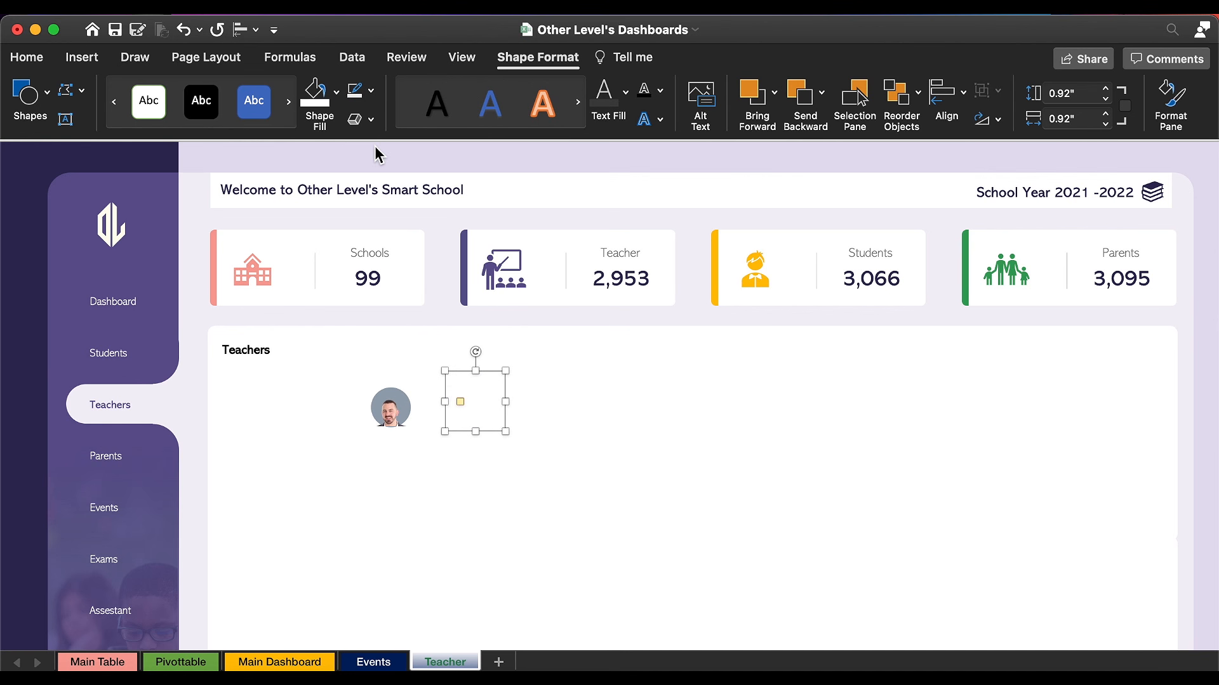
Step: Place the white ring over the portrait as a mask and group the ring, portrait and circle under the Teachers title
drag(491, 419, 287, 449)
shift+click(400, 419)
shift+click(390, 418)
right_click(388, 418)
mouse_move(496, 446)
click(600, 448)
Step: Copy the Teachers title beside the portrait and replace its text with the teacher's name
click(235, 366)
drag(235, 366, 349, 410)
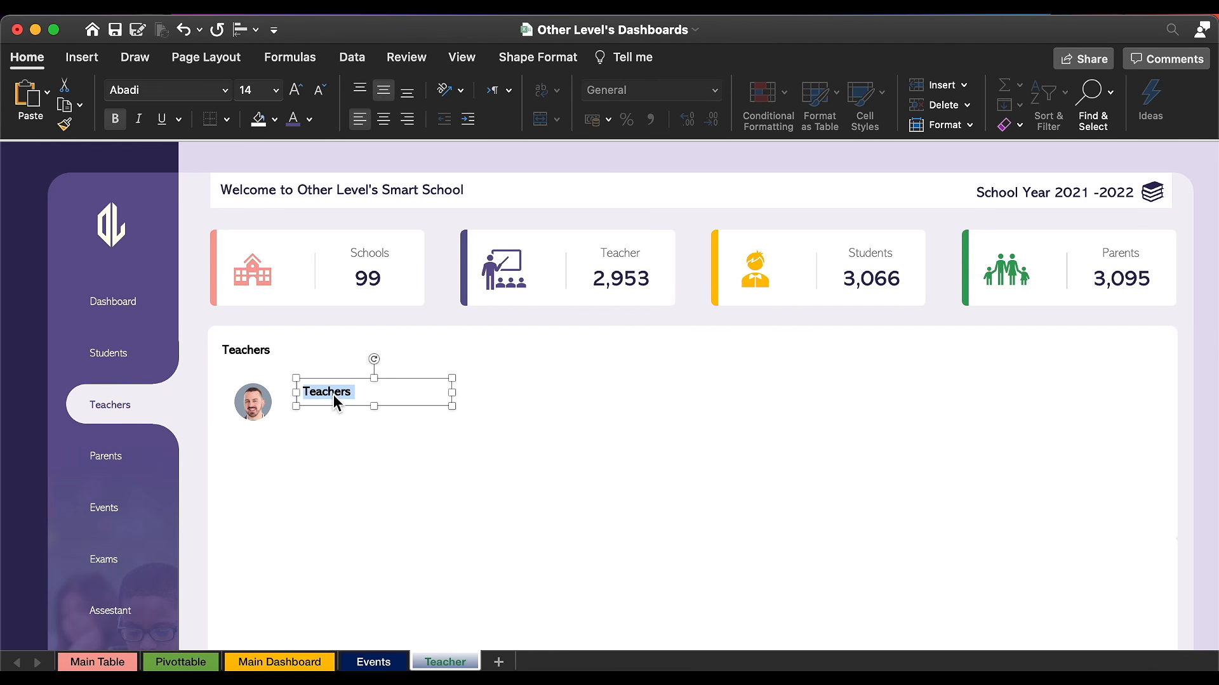
text(Mr. James Arther)
Step: Copy the teacher's name label below itself, change the text to Biology and give it a grey font color
drag(412, 384, 399, 409)
triple_click(352, 420)
text(Biology)
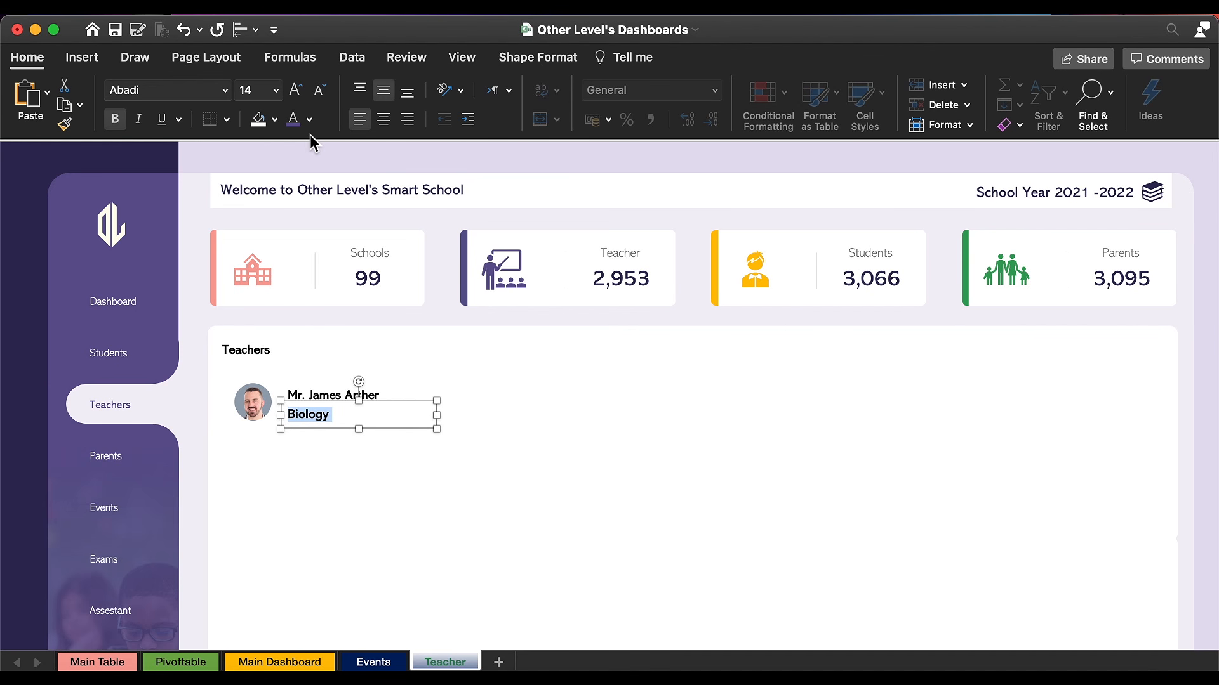
click(310, 121)
click(299, 279)
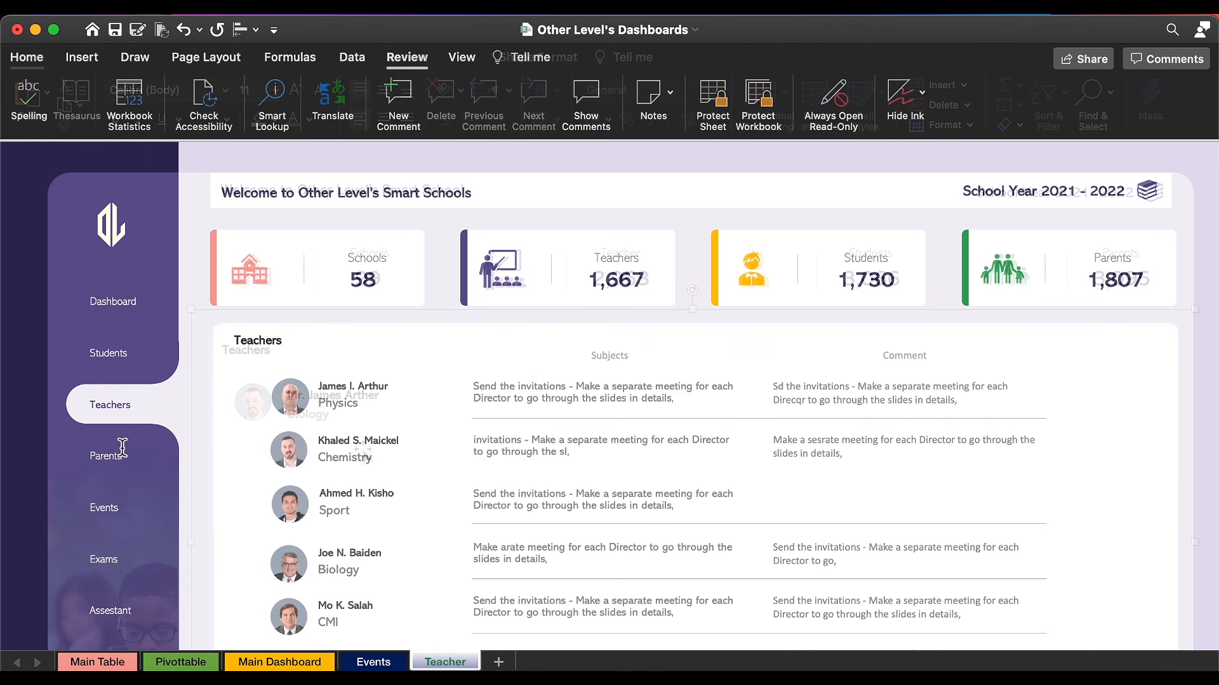
Step: View the Events sheet and return to the Teacher sheet
click(379, 664)
click(433, 663)
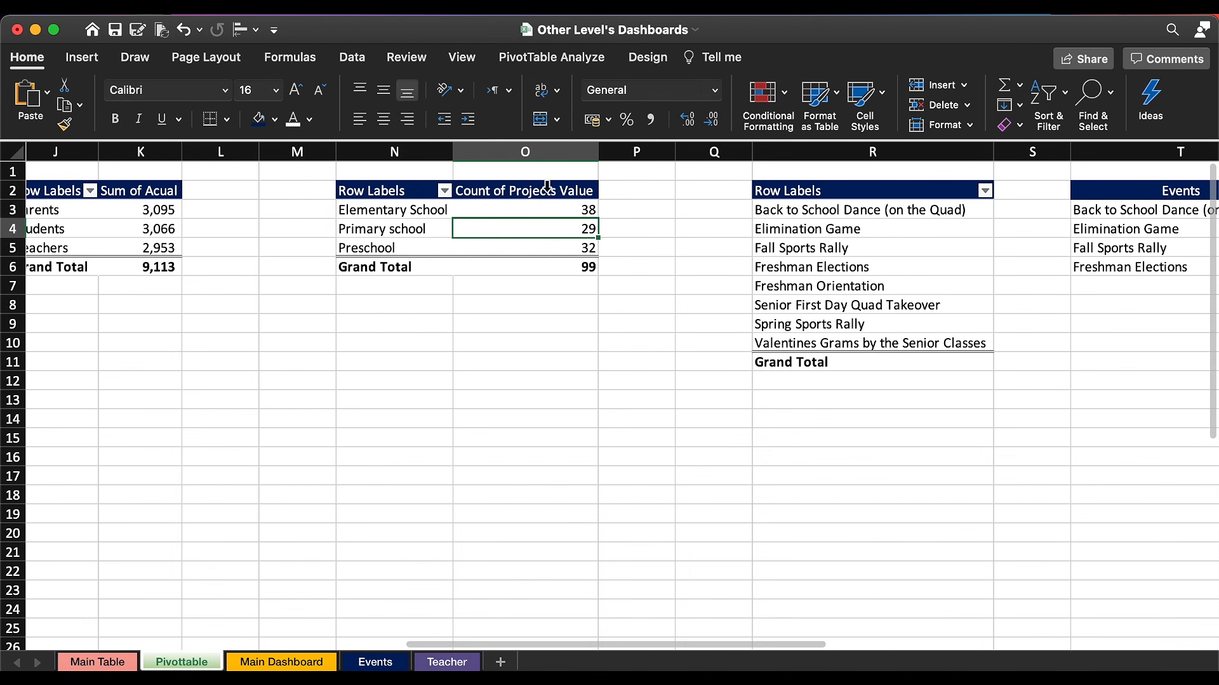
Step: Insert a Full Date timeline for the projects count pivot table, using the purple timeline style and the Months level
click(80, 61)
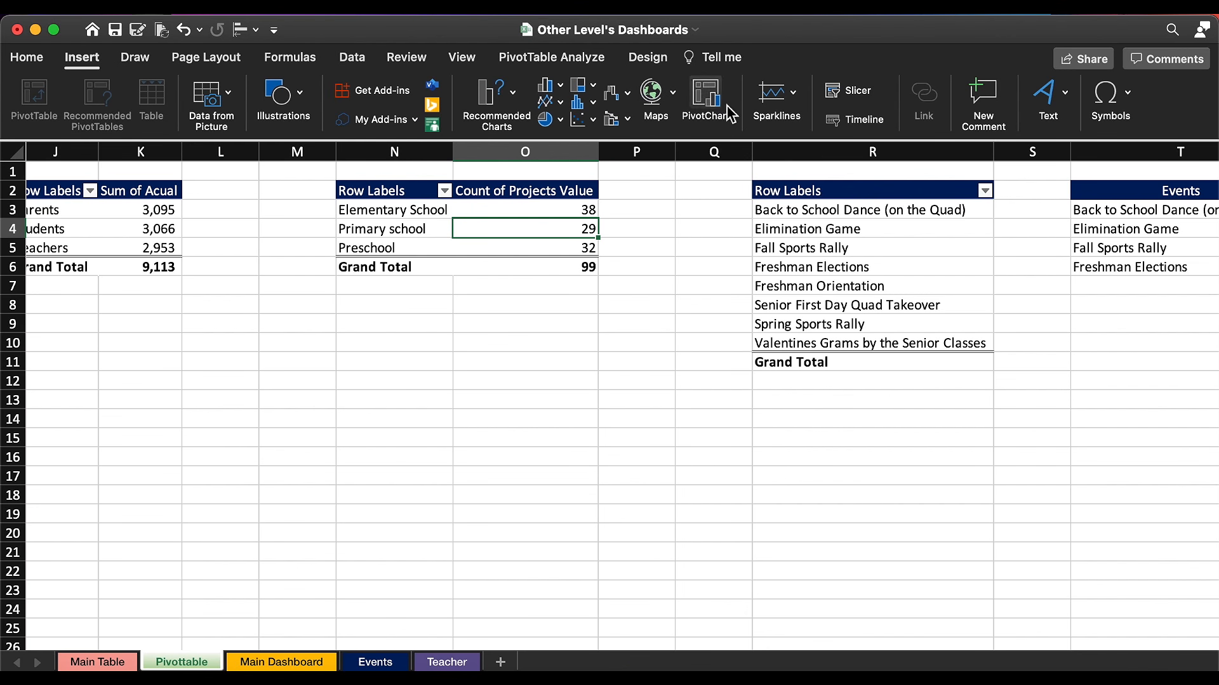
click(864, 118)
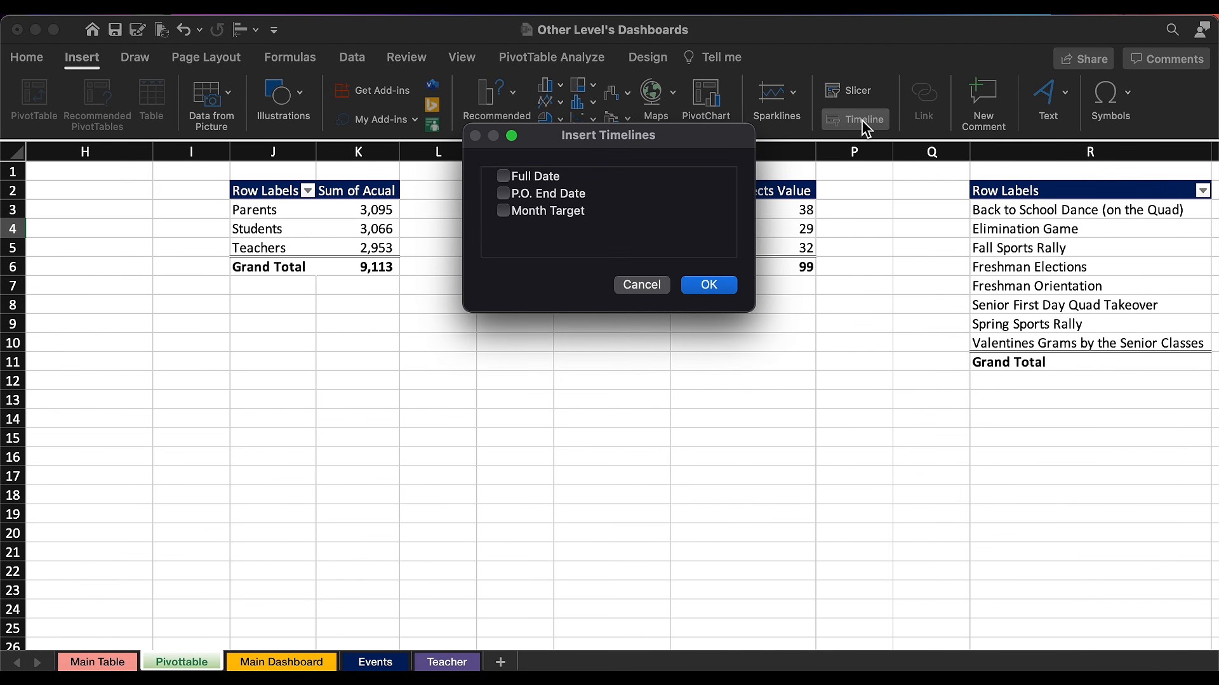
click(536, 175)
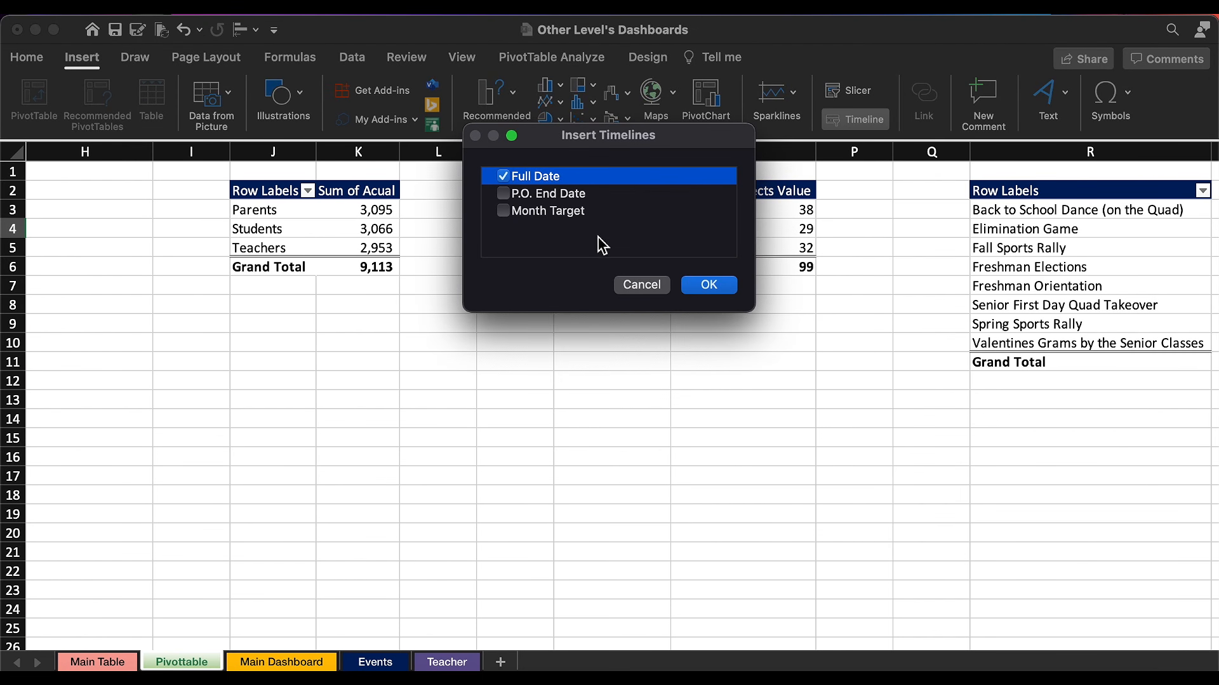
click(709, 285)
click(400, 102)
click(261, 103)
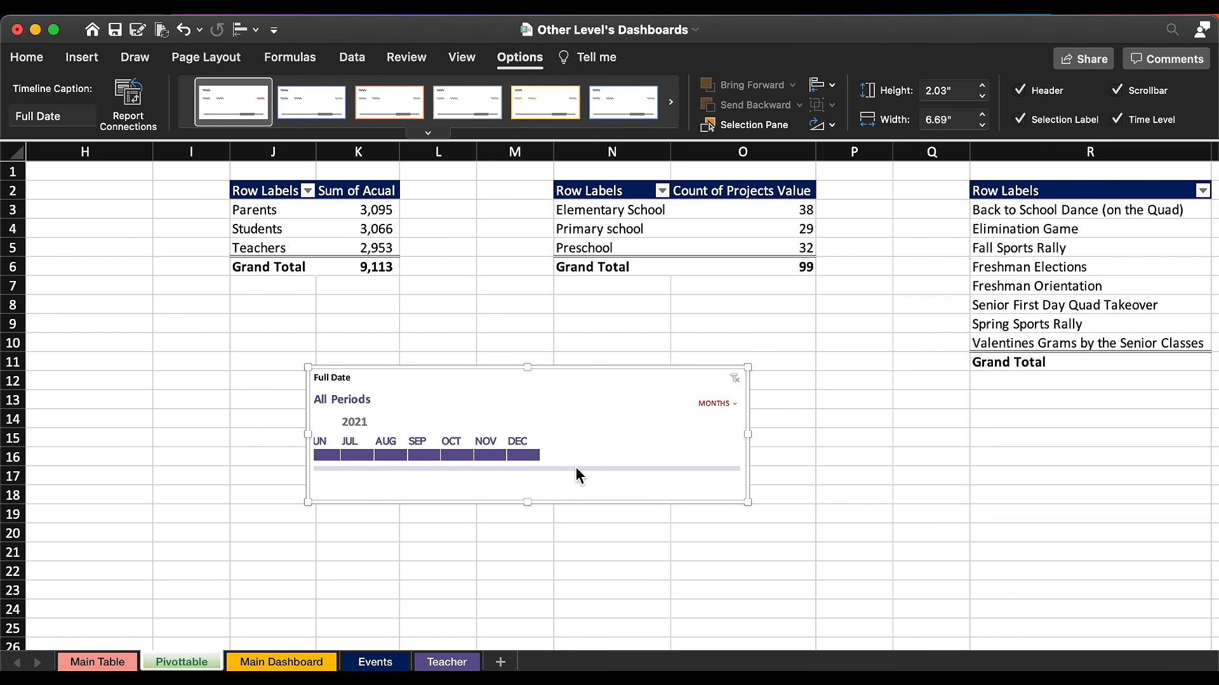
click(710, 405)
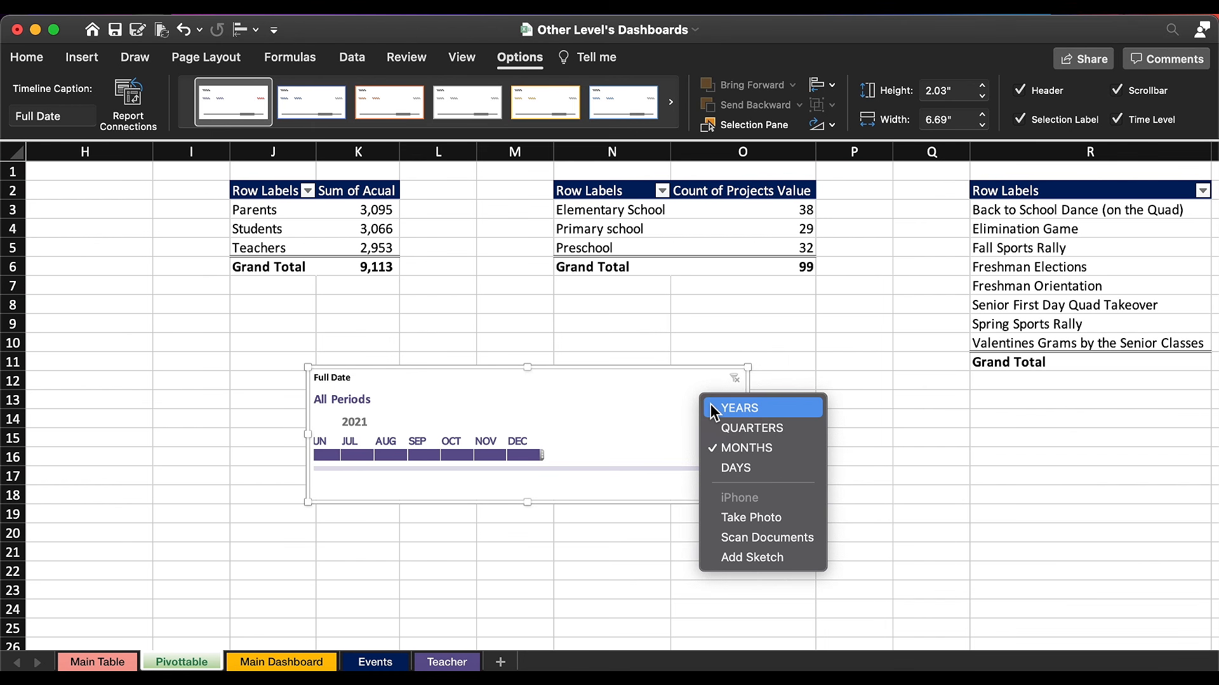
click(741, 449)
Step: Hide the timeline's header, selection label and scrollbar, and move it to the Calendar Attendance panel on Main Dashboard
click(1029, 92)
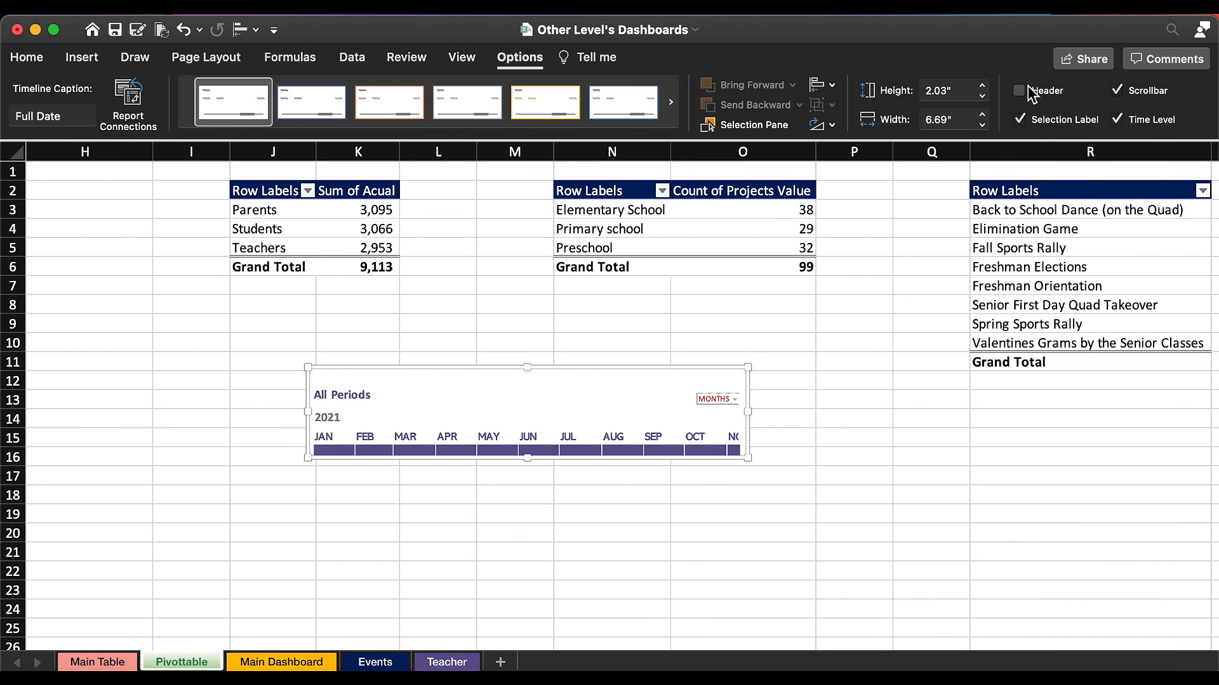
click(1020, 119)
click(1117, 91)
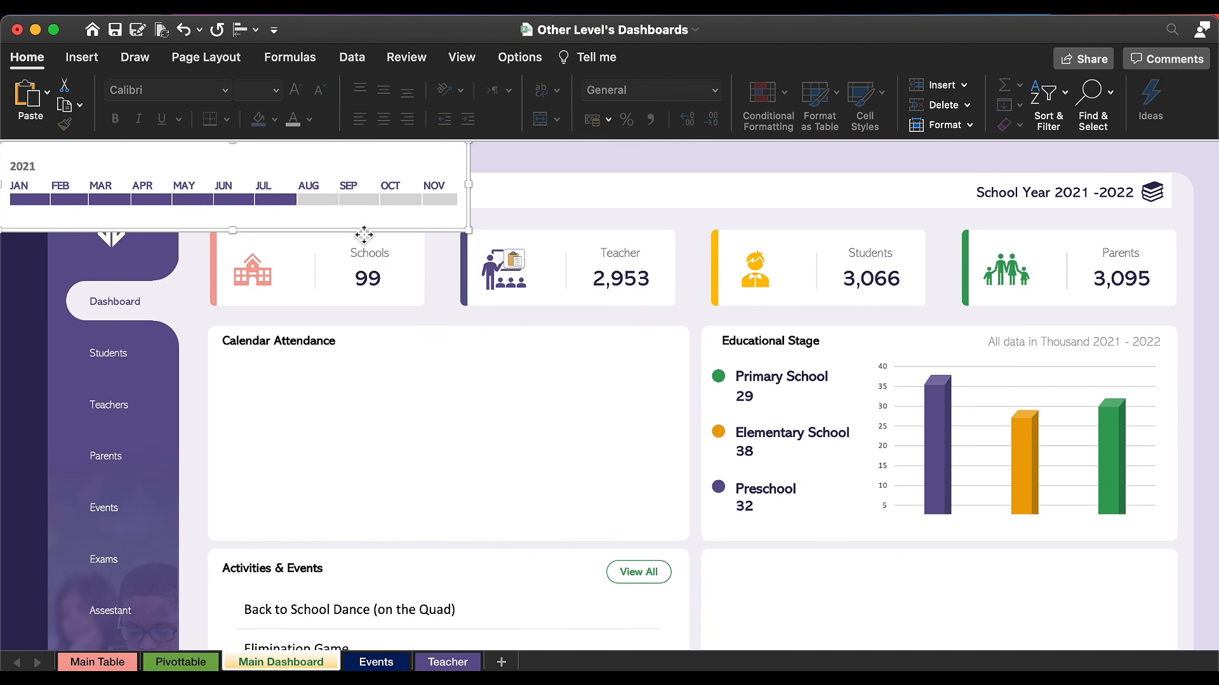
drag(362, 237, 576, 442)
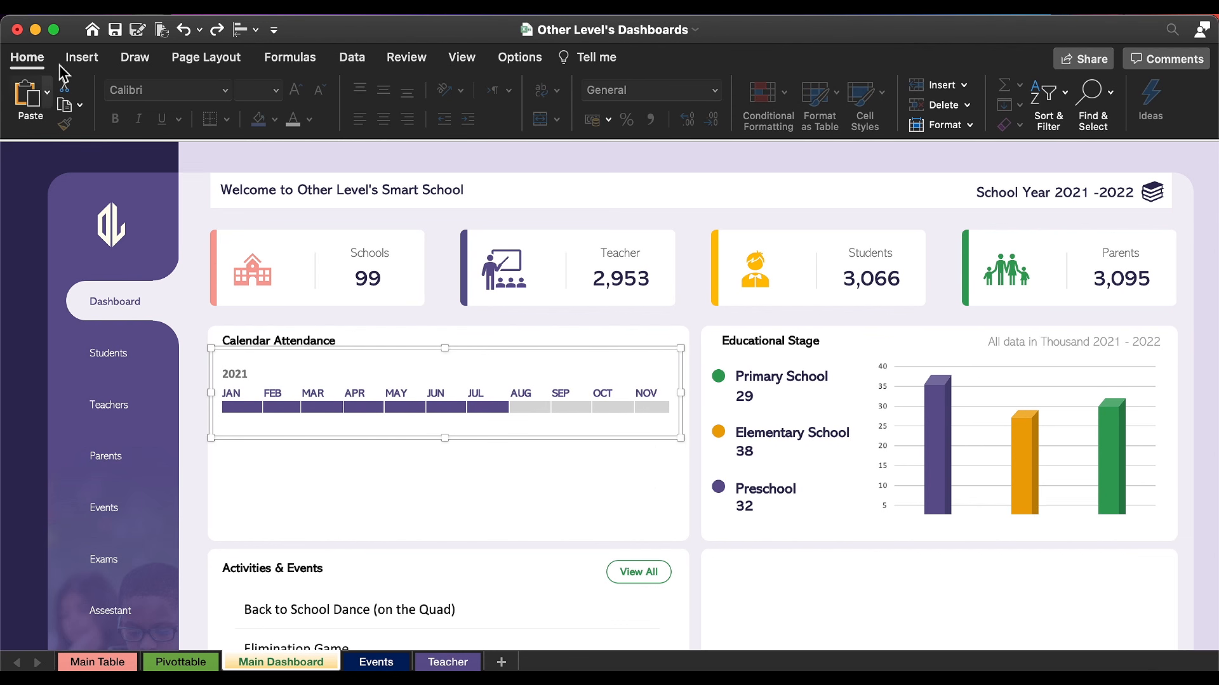
Step: Draw a rectangle about 0.43 inches high and 0.74 inches wide below the timeline in the Calendar Attendance panel
click(83, 58)
click(298, 101)
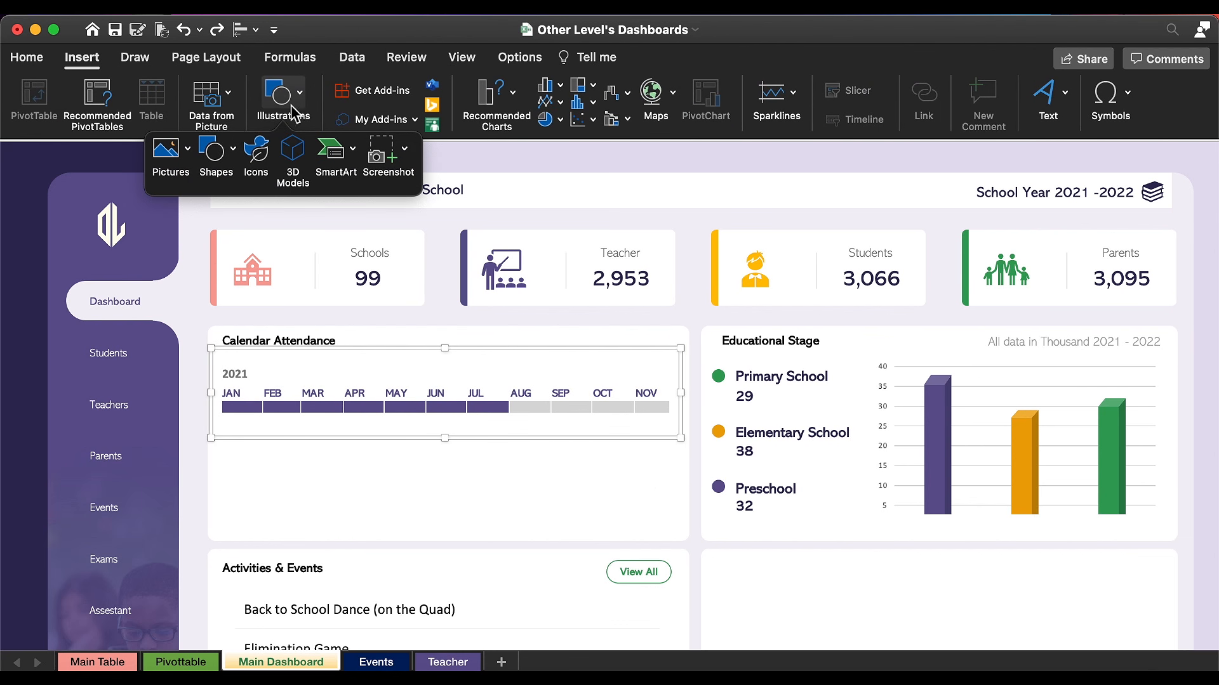
click(219, 159)
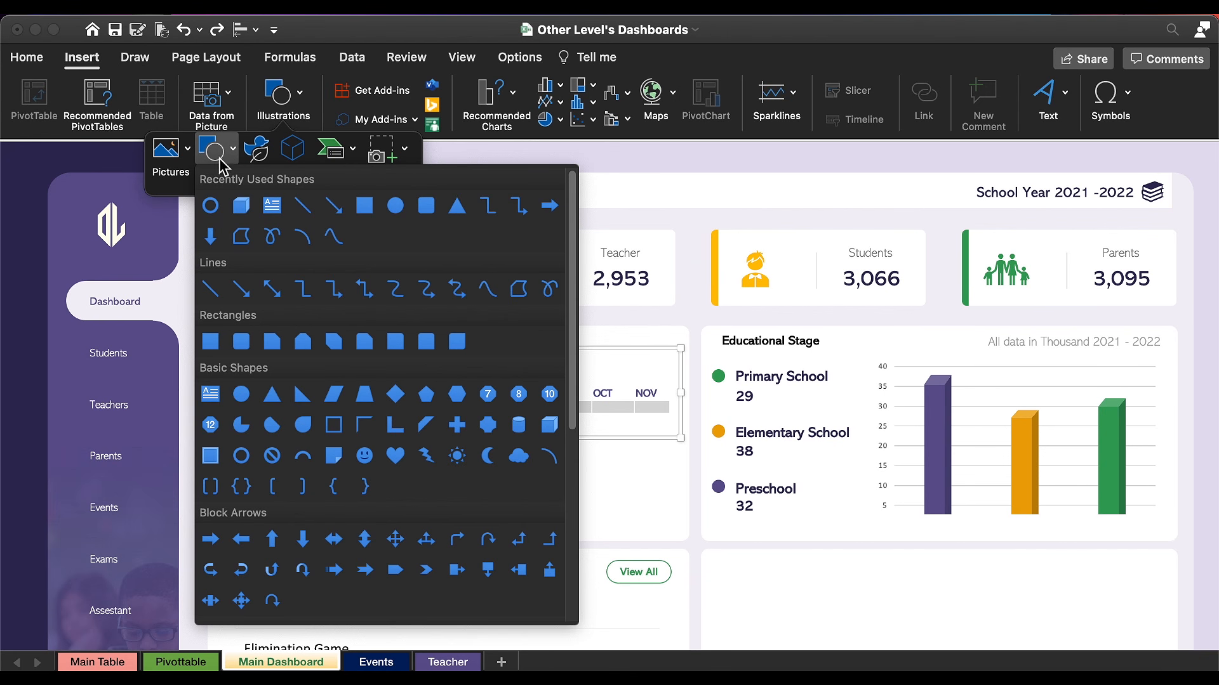
click(364, 206)
drag(307, 437, 355, 464)
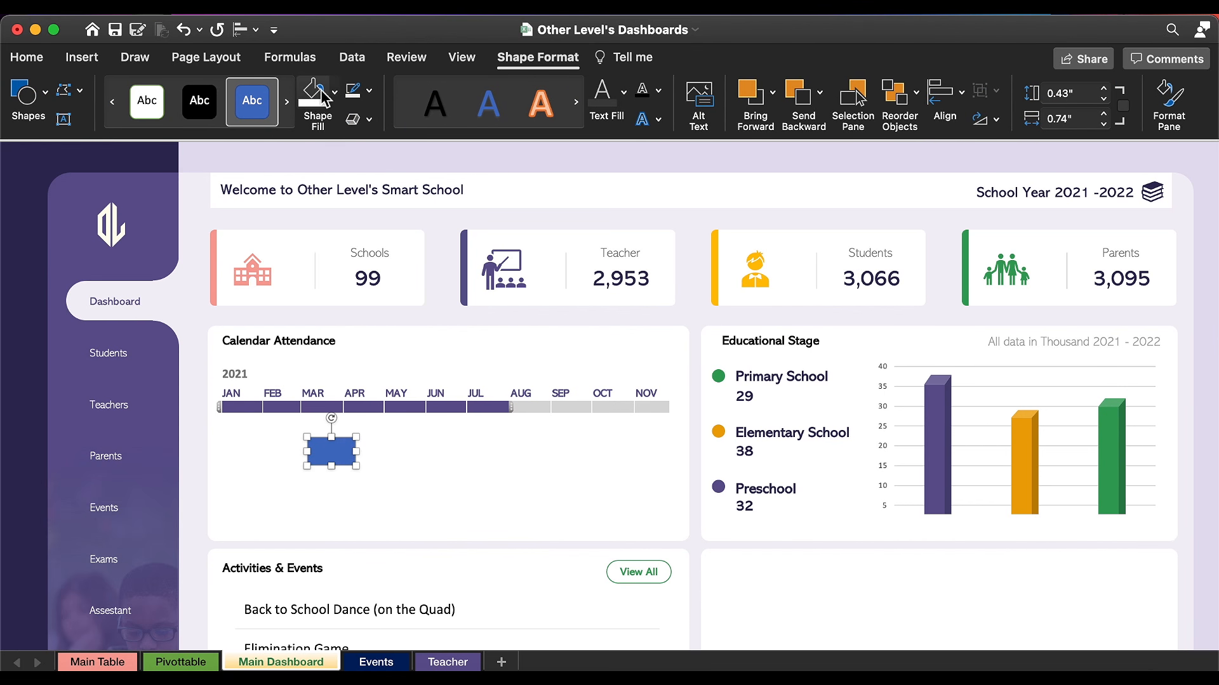
Step: Fill the rectangle white, remove its outline and move it over the 2021 label of the Calendar Attendance timeline
click(333, 92)
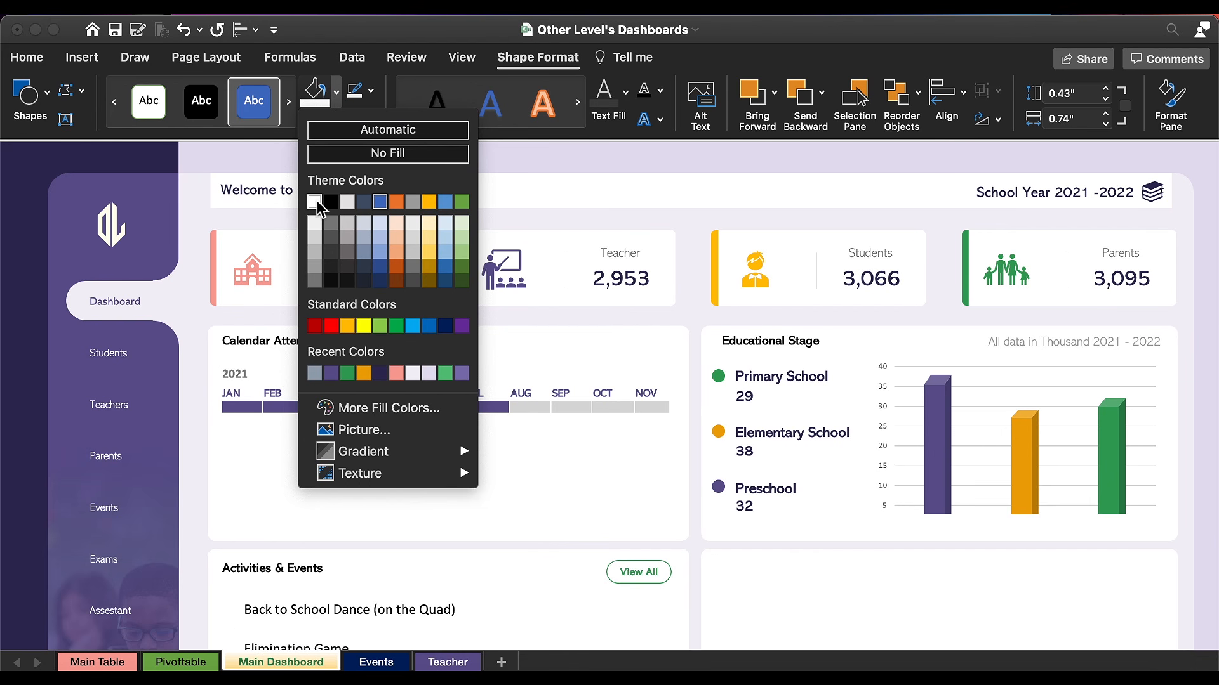
click(327, 154)
click(370, 91)
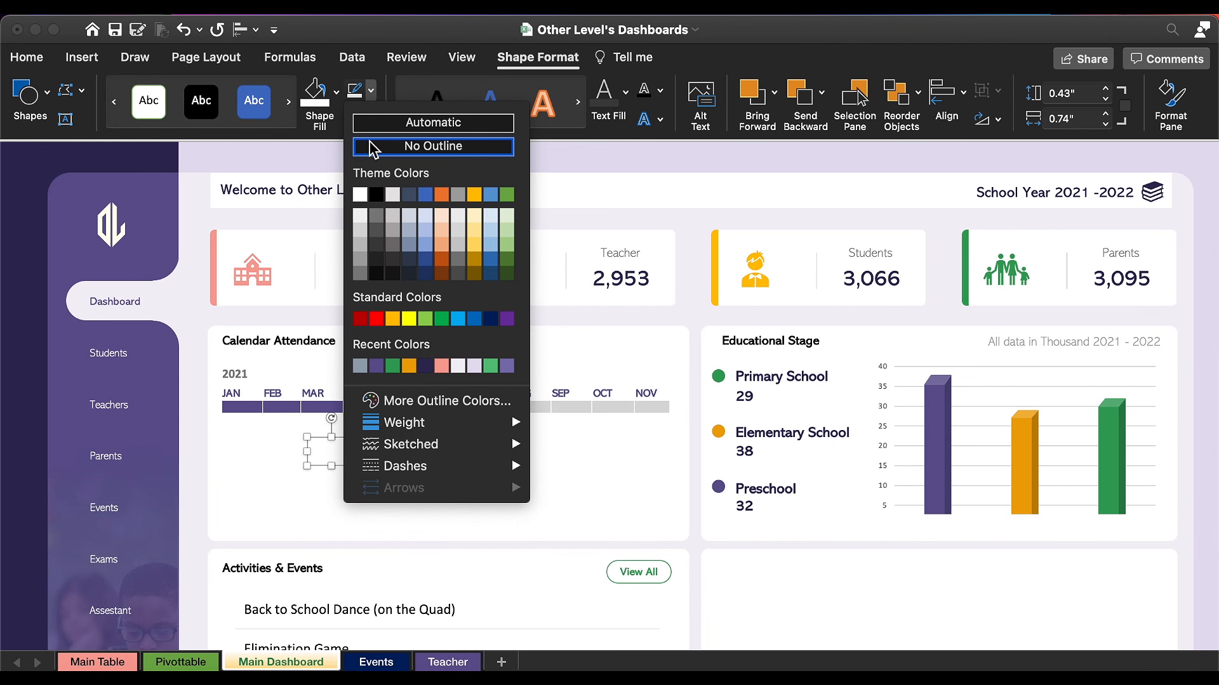
click(429, 141)
drag(337, 457, 244, 371)
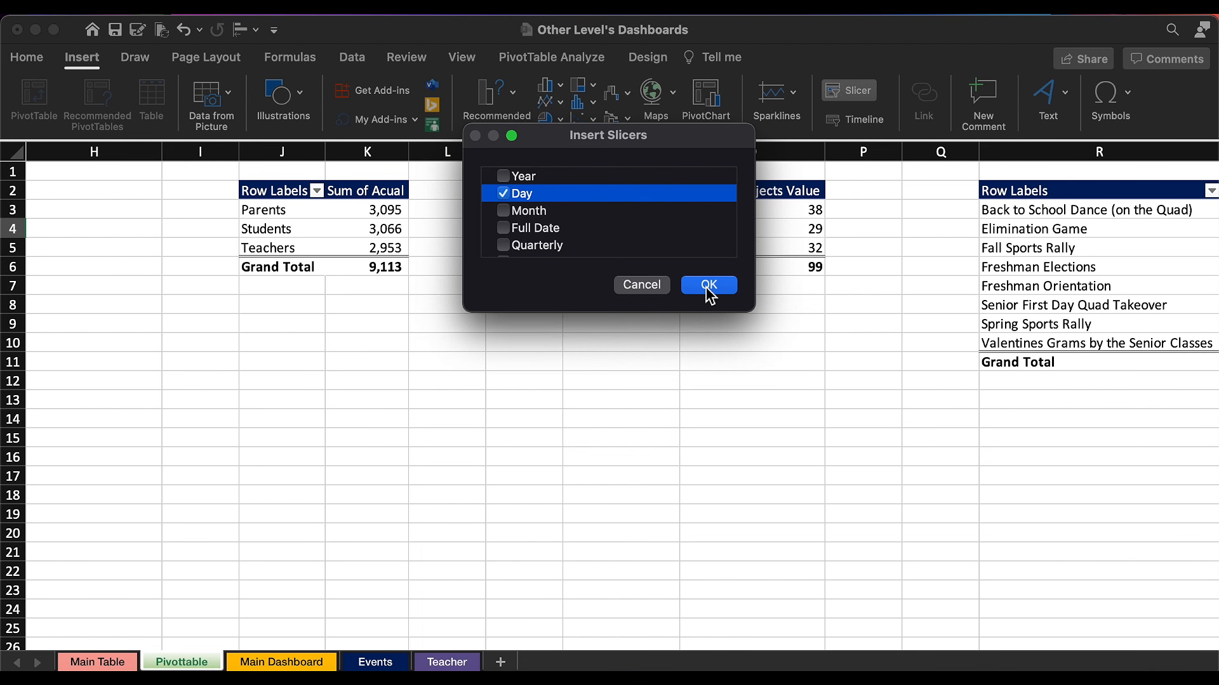
Step: Insert a Day slicer on the Pivottable sheet and apply the light style with yellow numbers
click(707, 285)
click(366, 107)
click(261, 104)
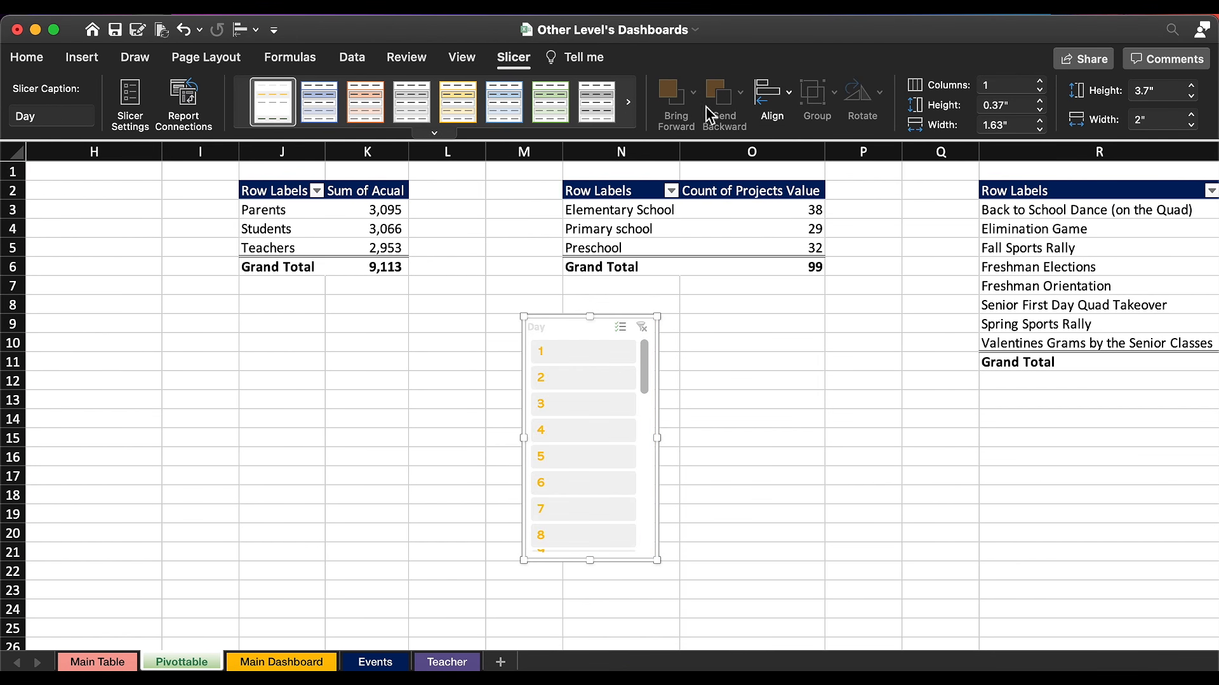
Step: Arrange the Day slicer in 8 columns with 0.83" wide buttons and shorten the slicer to about 2.07" high
click(1041, 82)
click(1041, 82)
click(1040, 82)
click(1040, 82)
click(1041, 82)
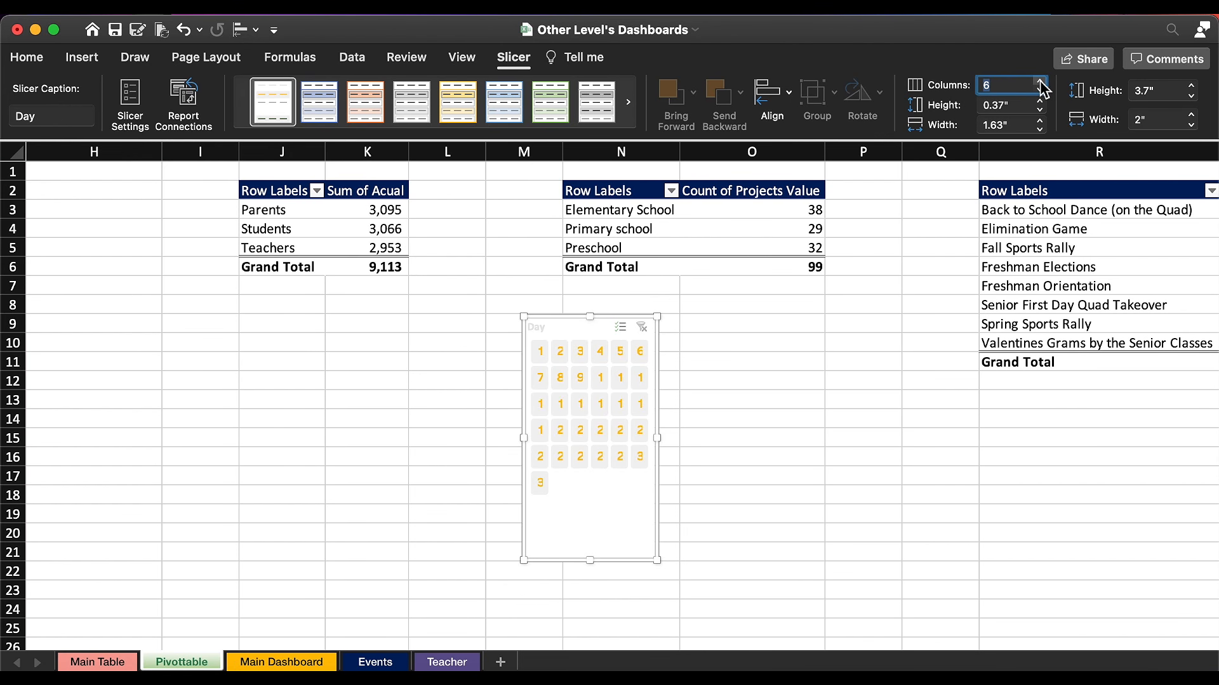
click(1041, 82)
click(1040, 82)
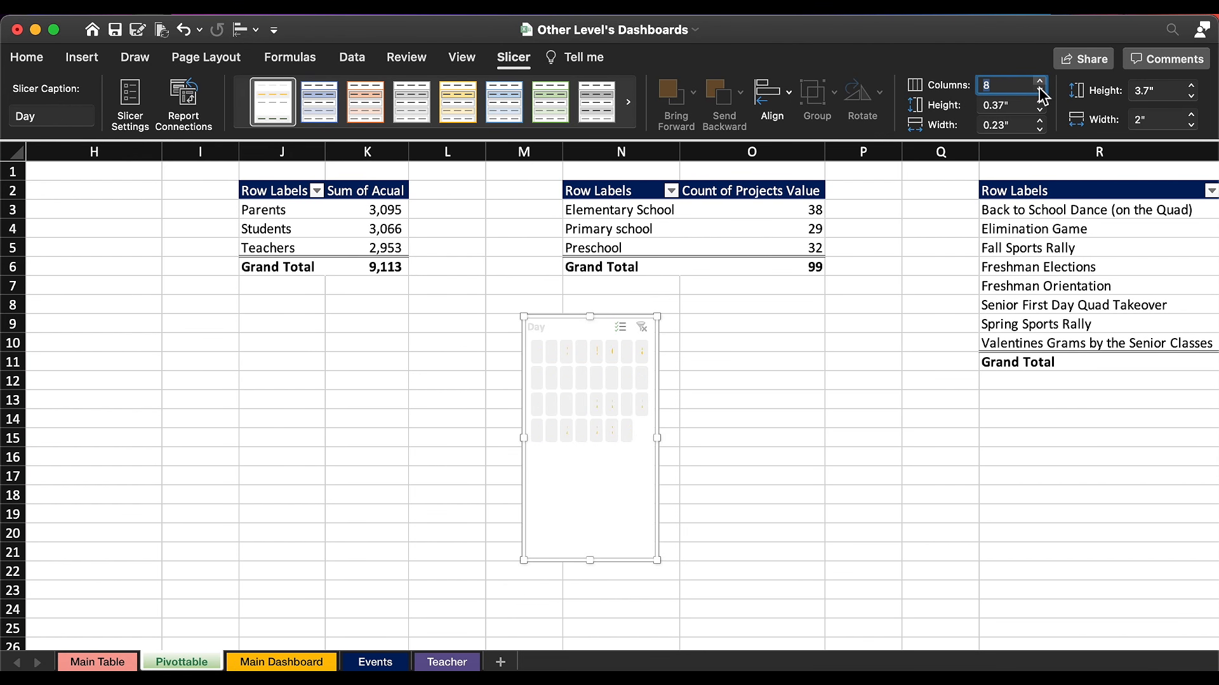
click(1024, 127)
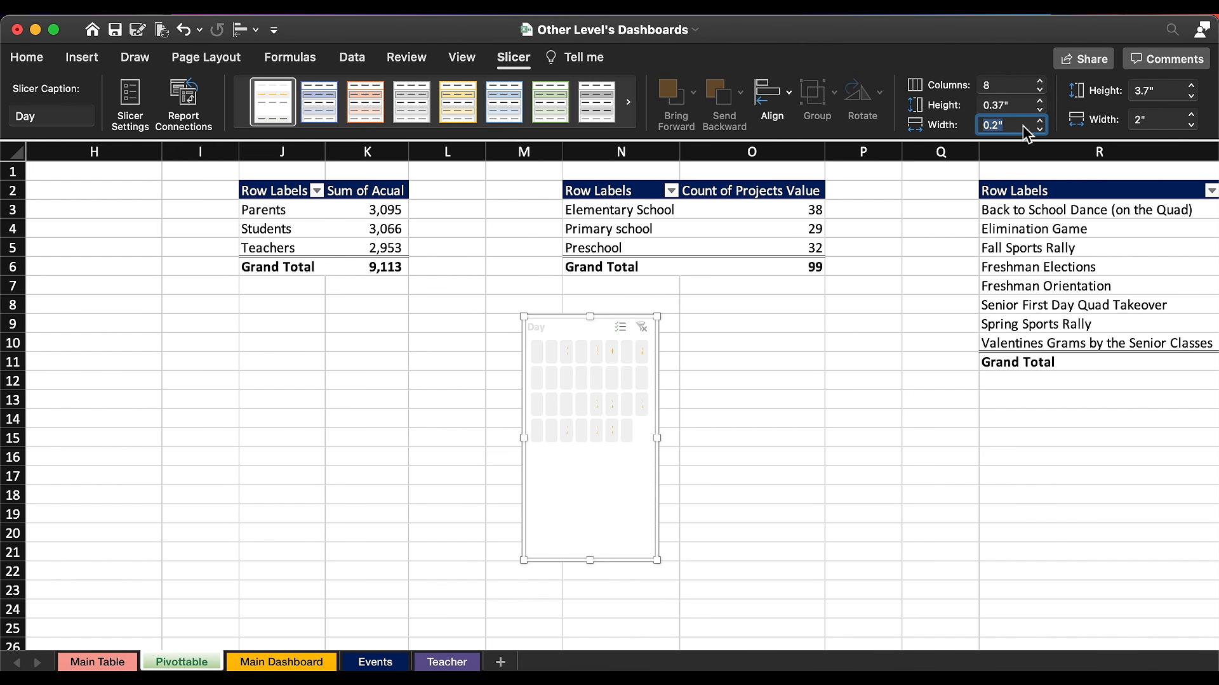
text(0.83)
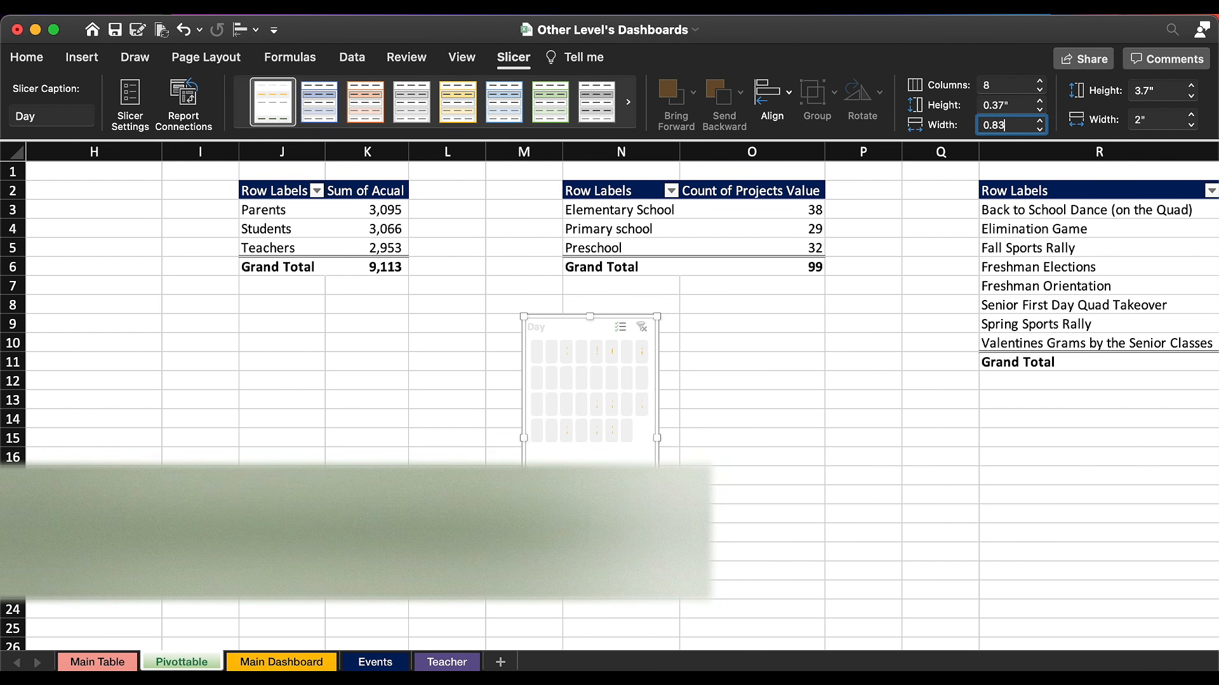
key(Return)
drag(754, 560, 760, 446)
Step: Turn off the Day slicer's header and hide its items with no data in the slicer settings
right_click(739, 340)
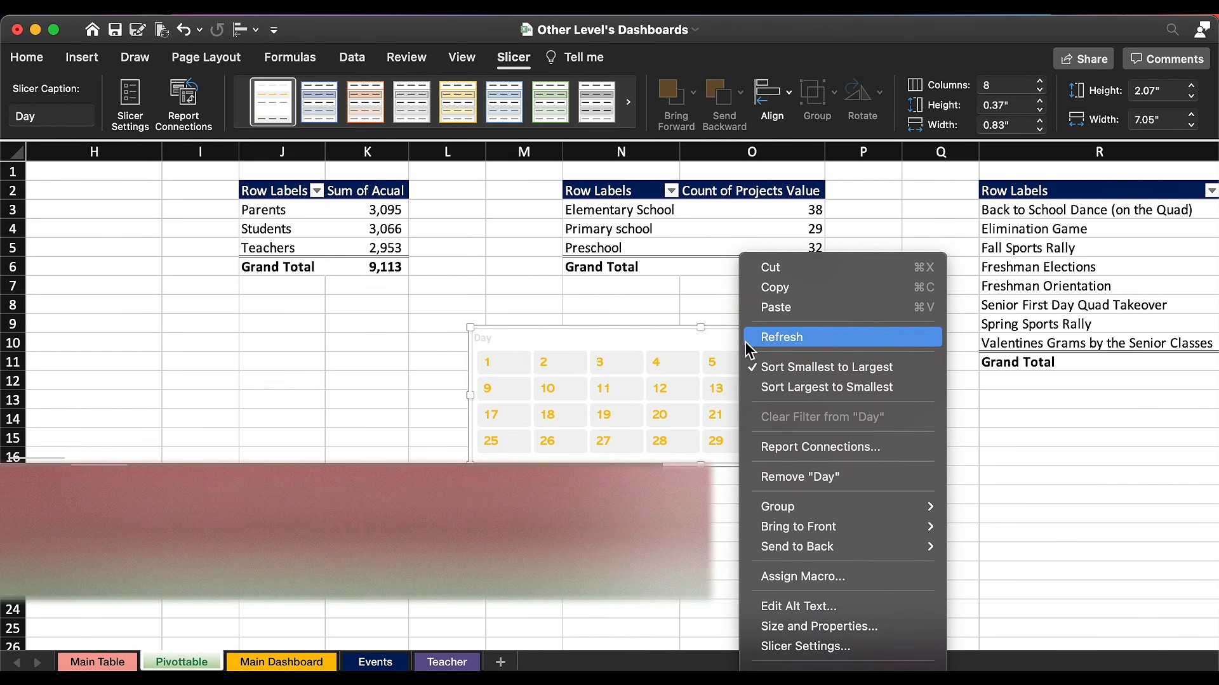
click(806, 646)
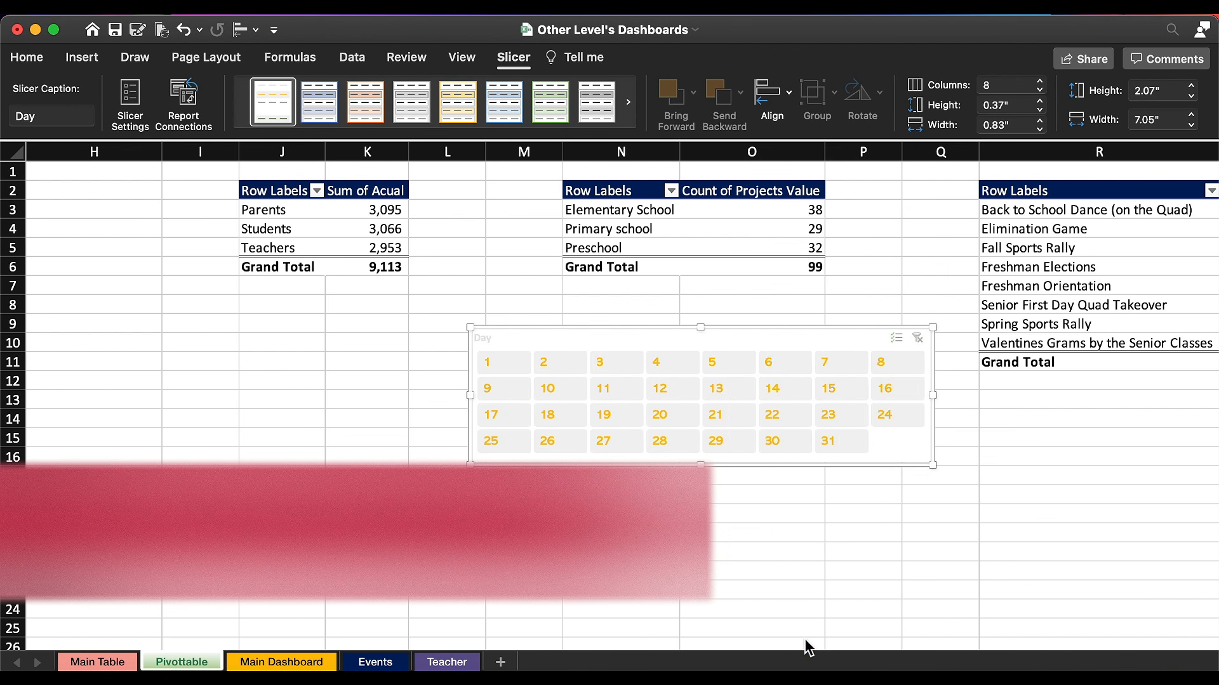
click(644, 311)
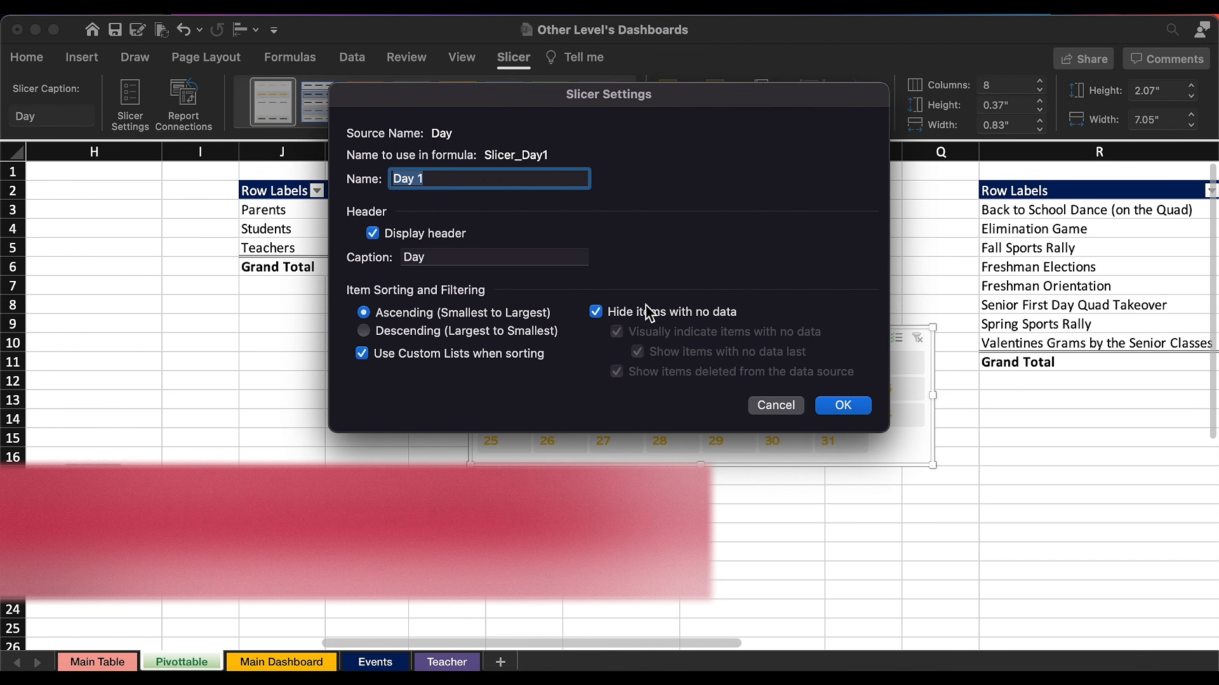
click(372, 234)
click(841, 407)
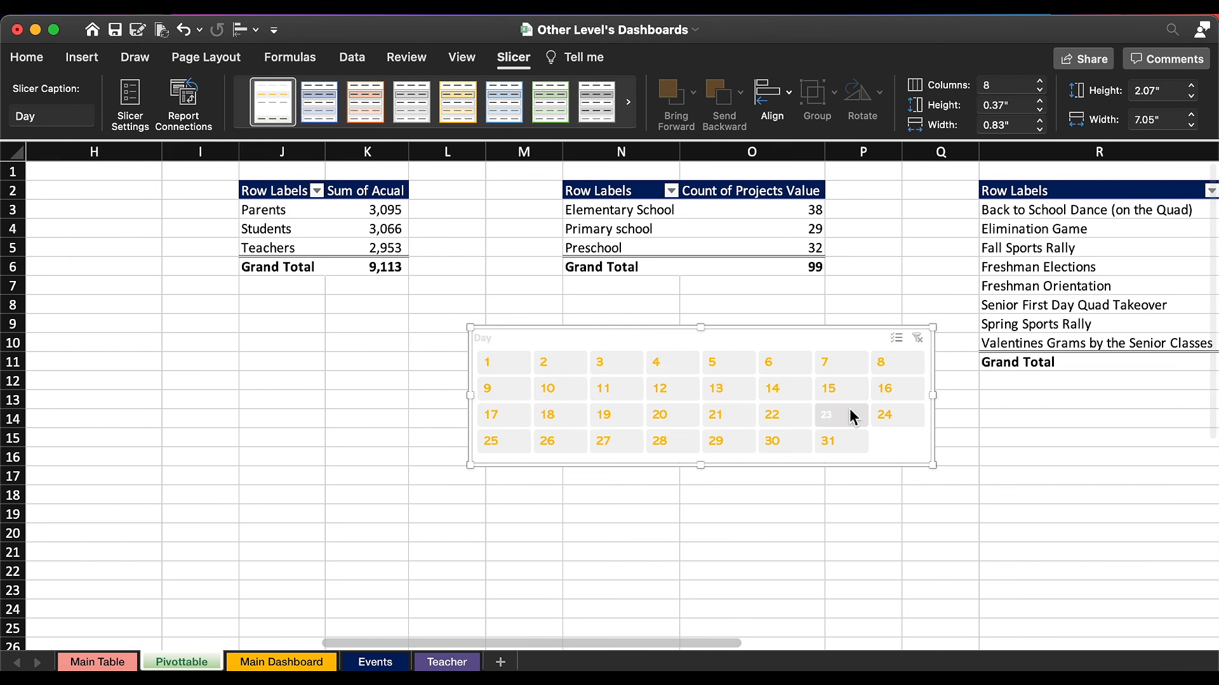
Step: Paste the Day slicer into the Calendar Attendance panel on Main Dashboard, fitting it below the timeline
key(cmd+v)
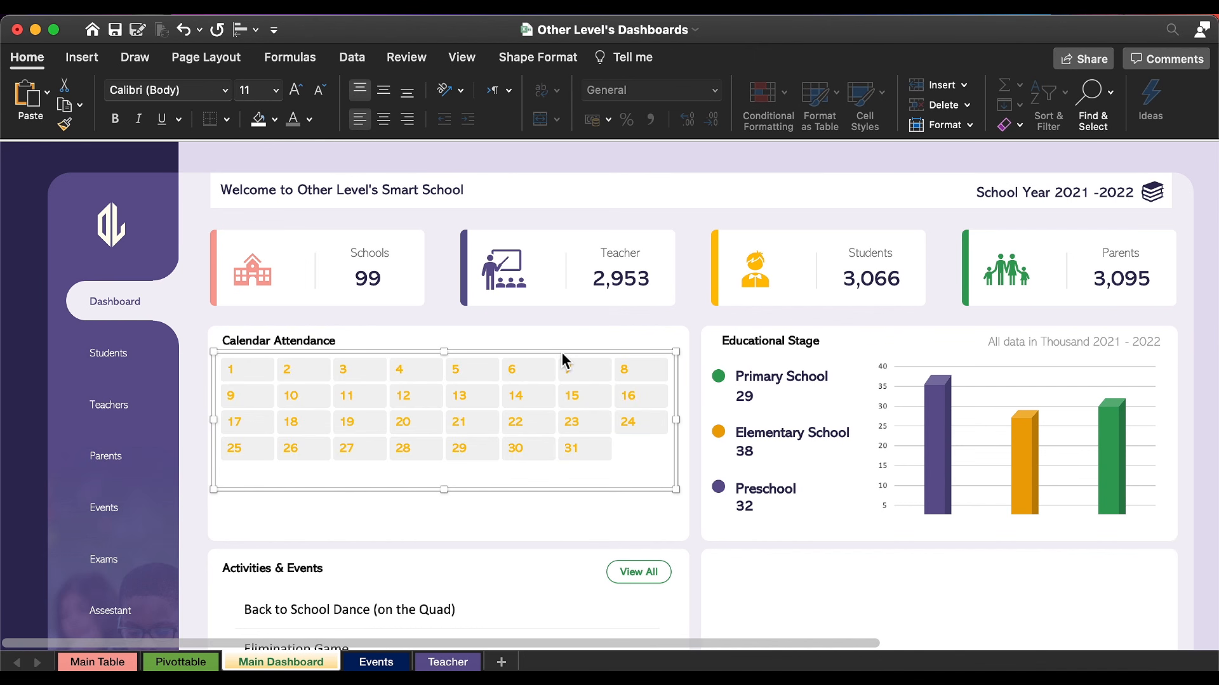
drag(561, 360, 563, 426)
drag(445, 554, 446, 537)
Step: Rename Sheet2 as Dynamic Images in the Other Level's School Dashboard workbook and give its tab a salmon-pink color
click(280, 662)
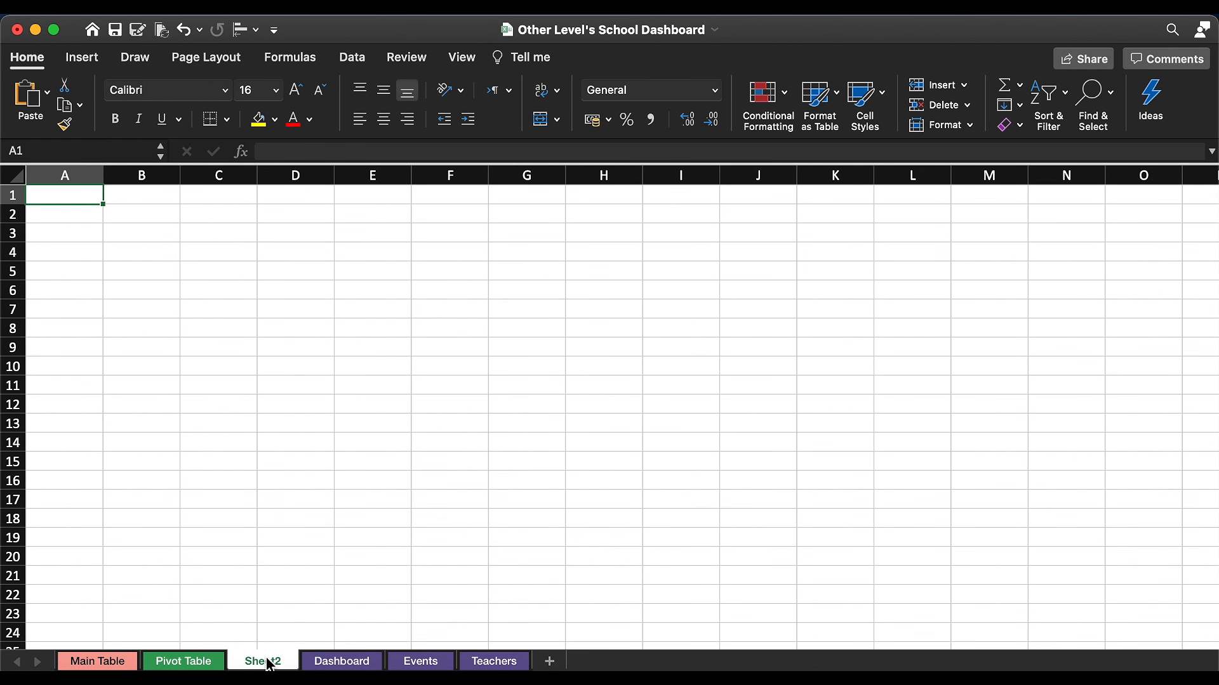
right_click(268, 664)
click(307, 489)
text(Dya)
key(BackSpace)
text(nam)
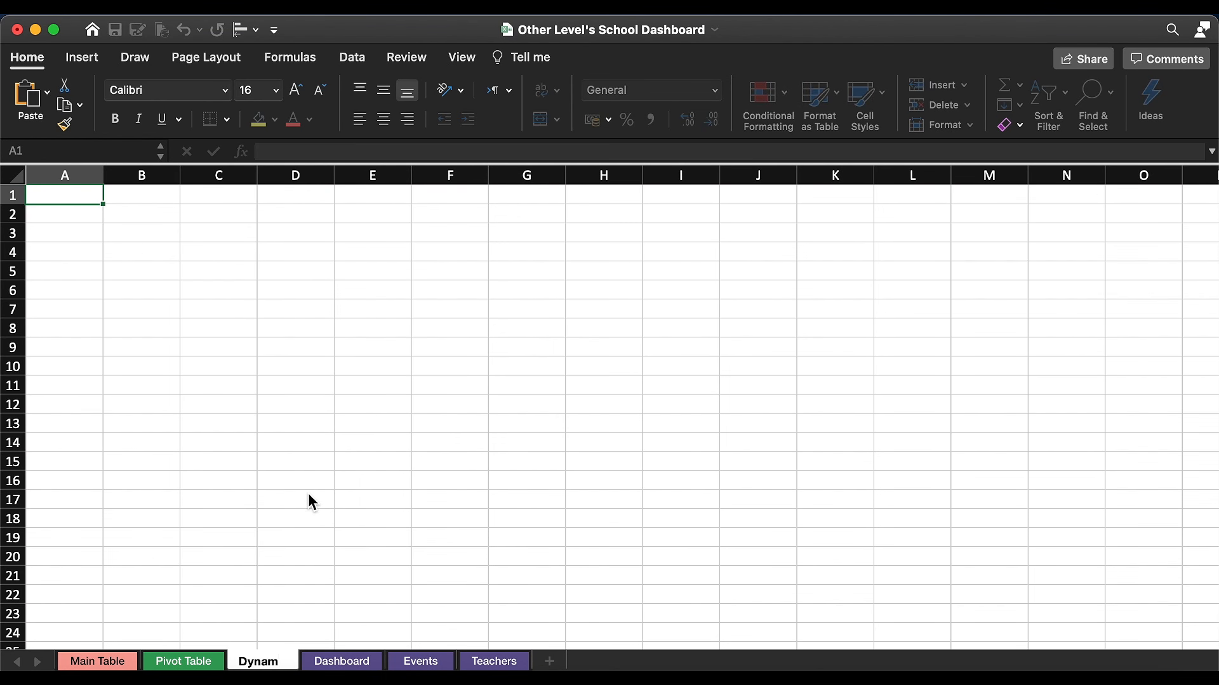
text(ic Images)
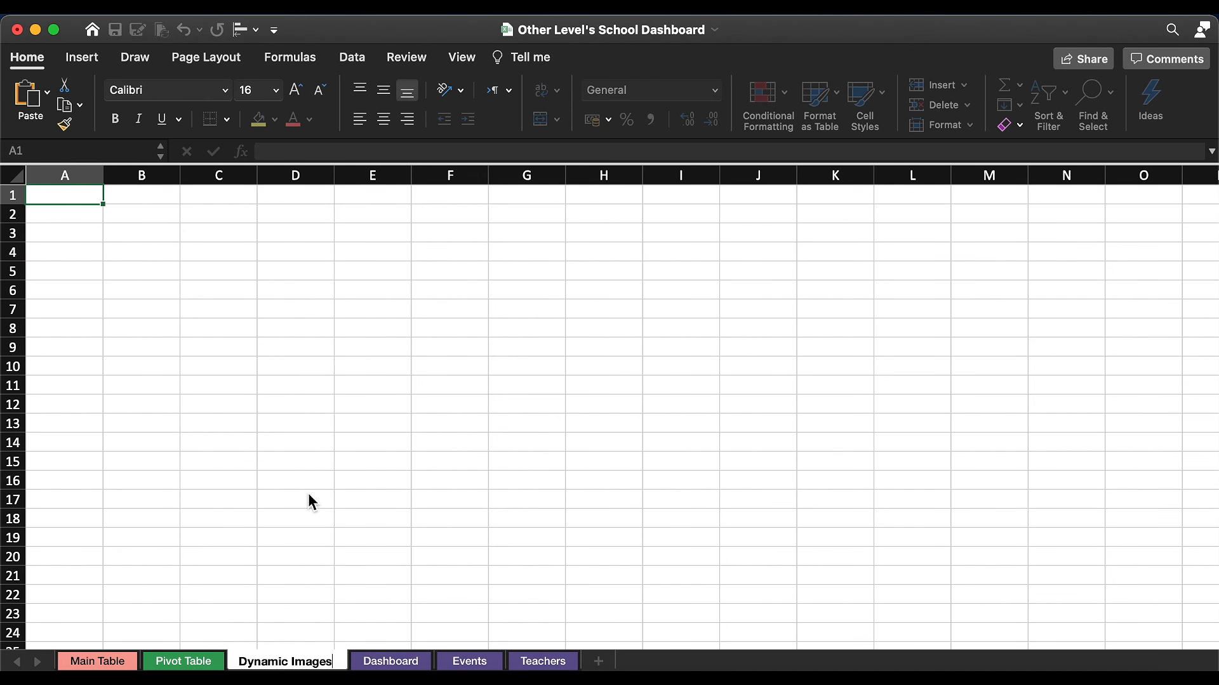
click(309, 494)
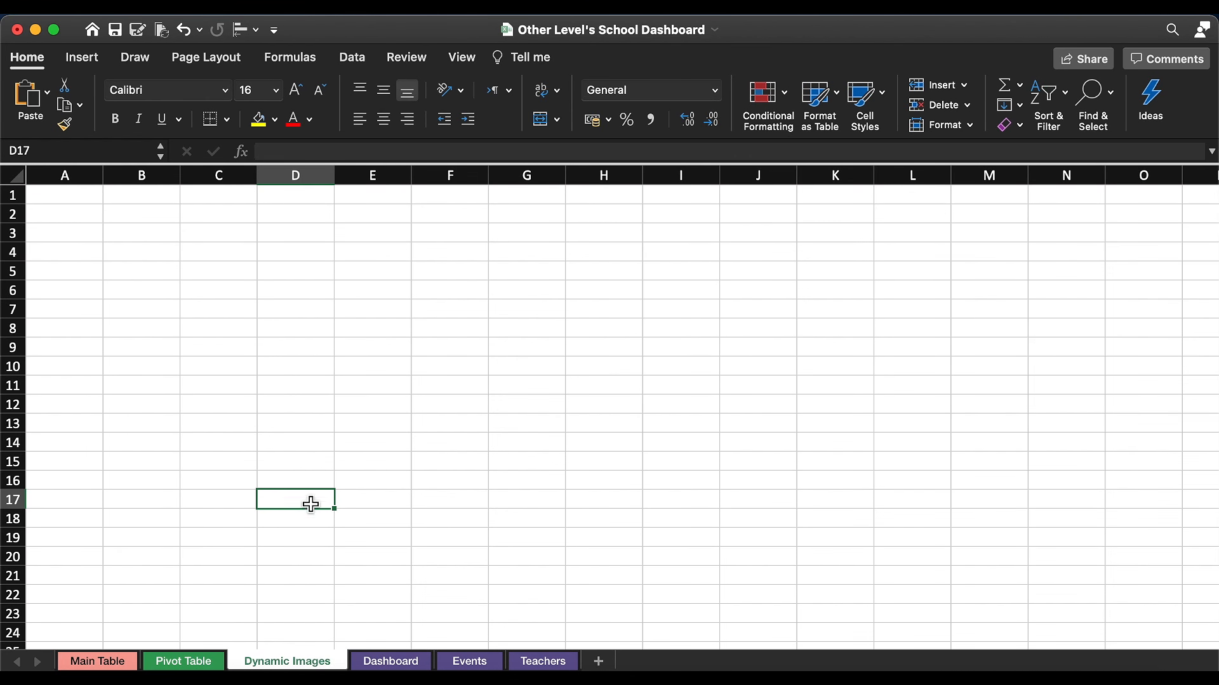
right_click(289, 667)
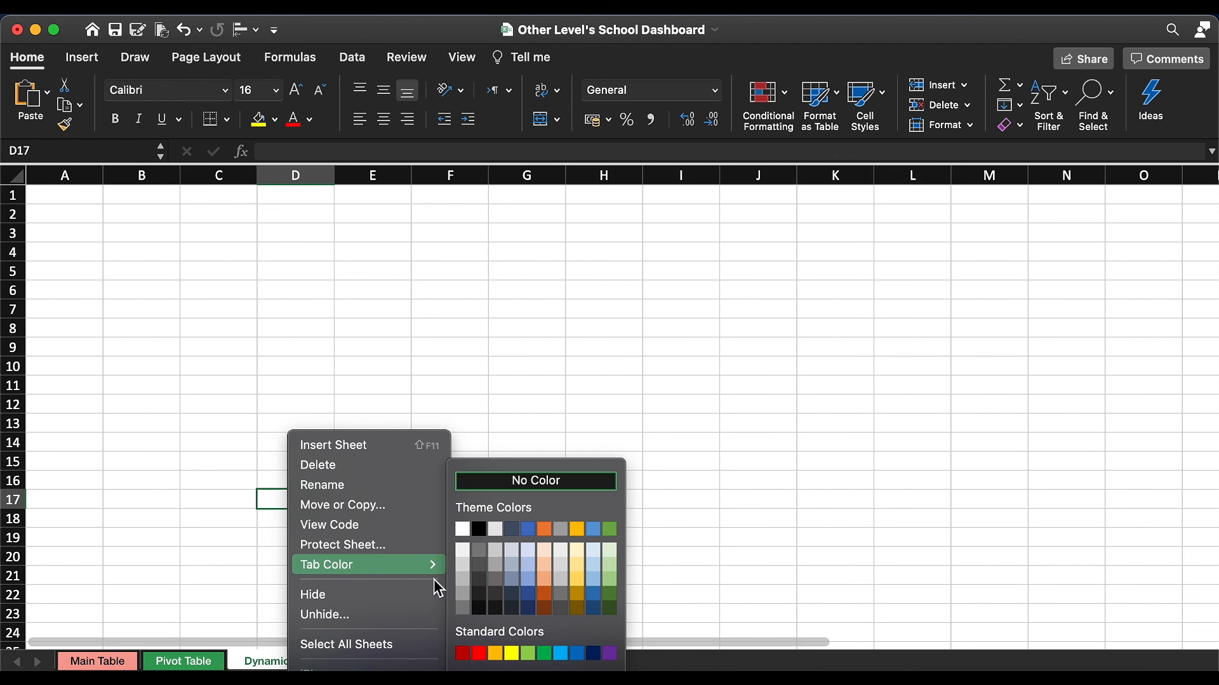
key(Escape)
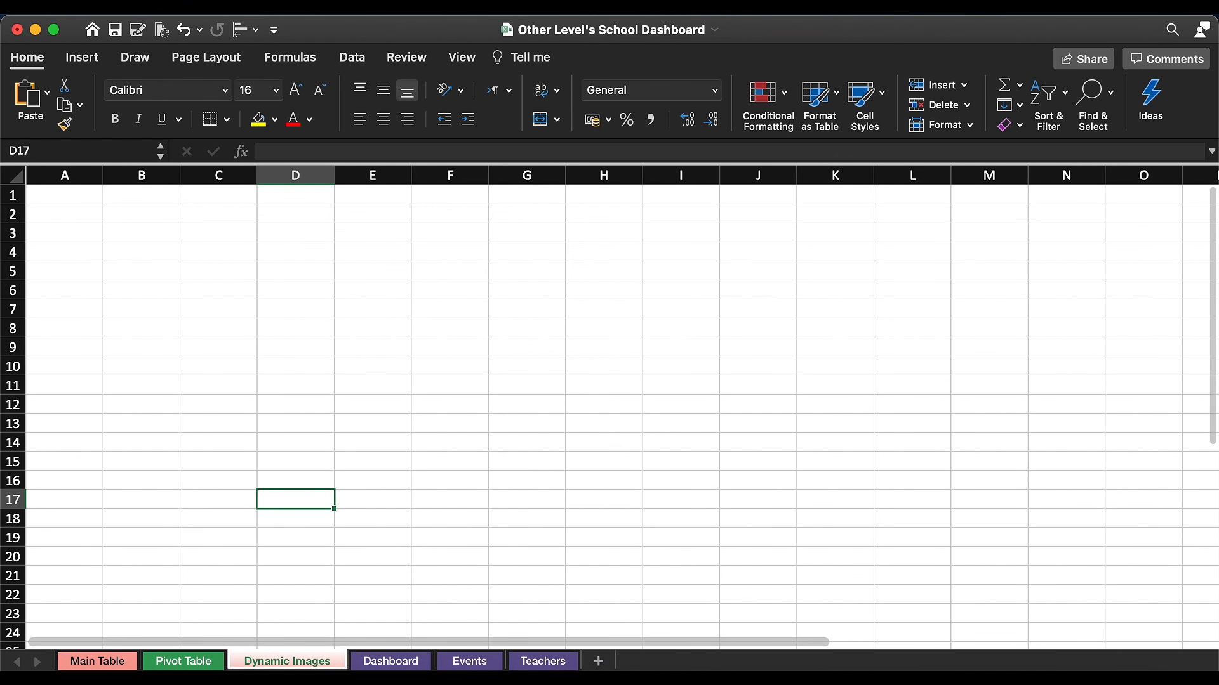
Step: Set the Dynamic Images sheet zoom to 60% and enlarge its row heights and the widths of columns A to C
click(1195, 679)
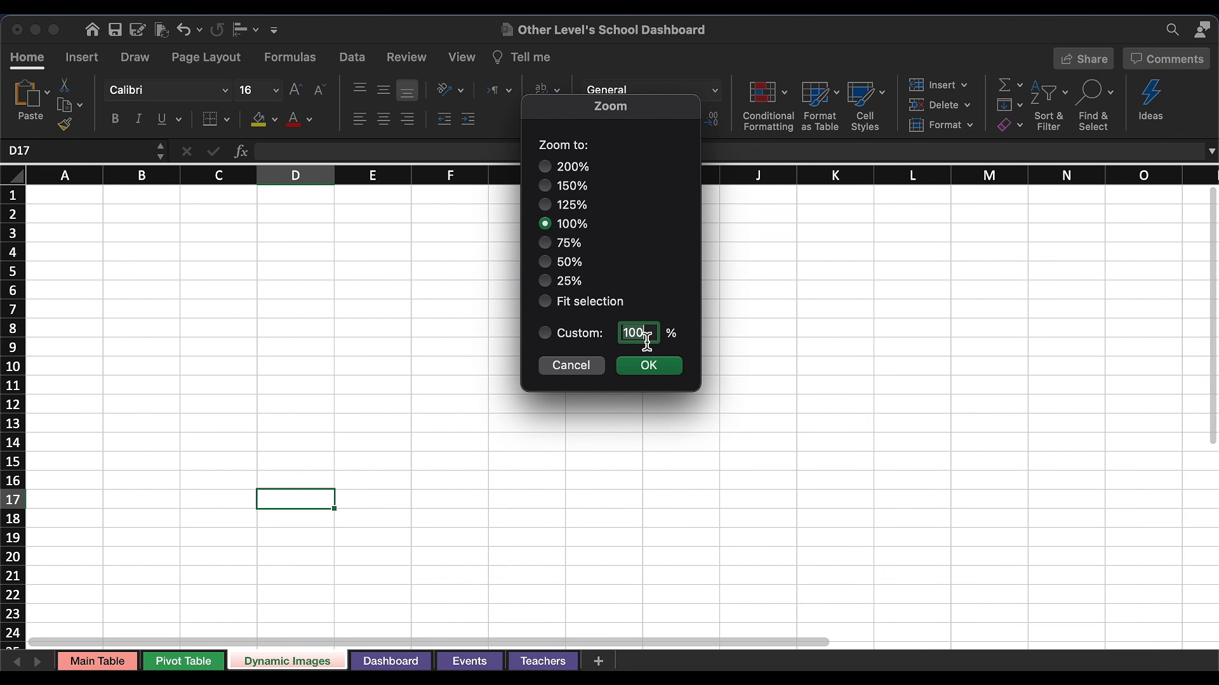
text(60)
click(650, 365)
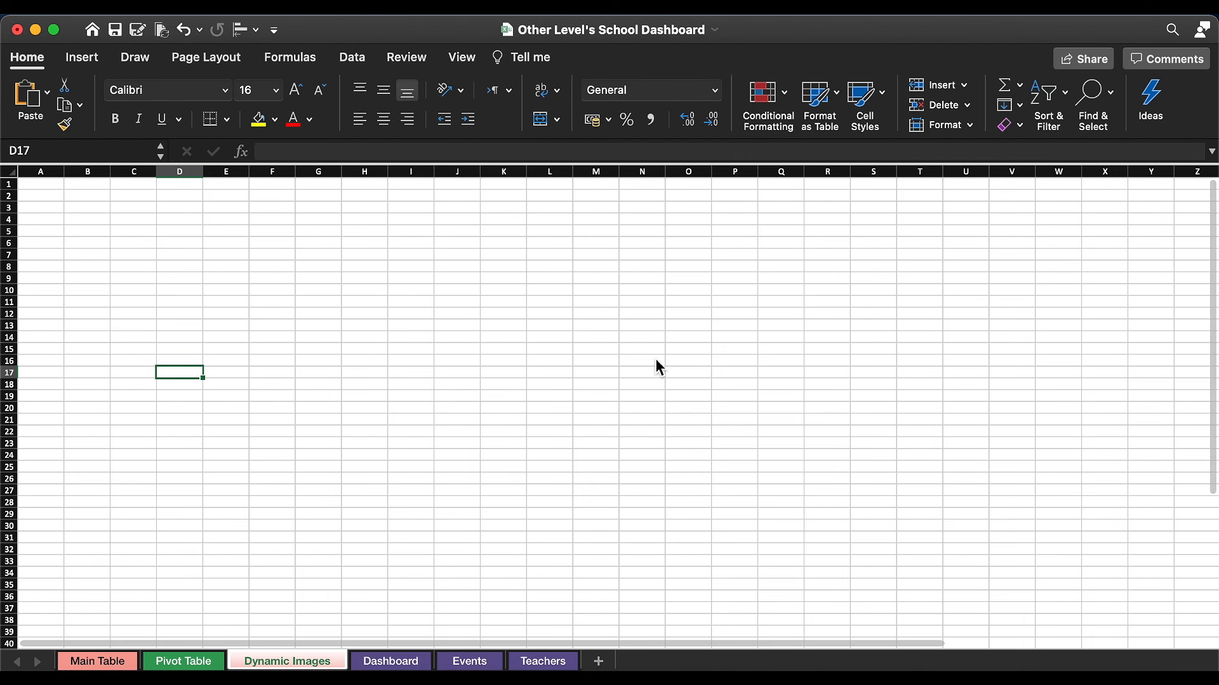
drag(13, 193, 14, 231)
drag(40, 171, 124, 171)
drag(110, 173, 198, 179)
drag(11, 235, 13, 324)
click(343, 335)
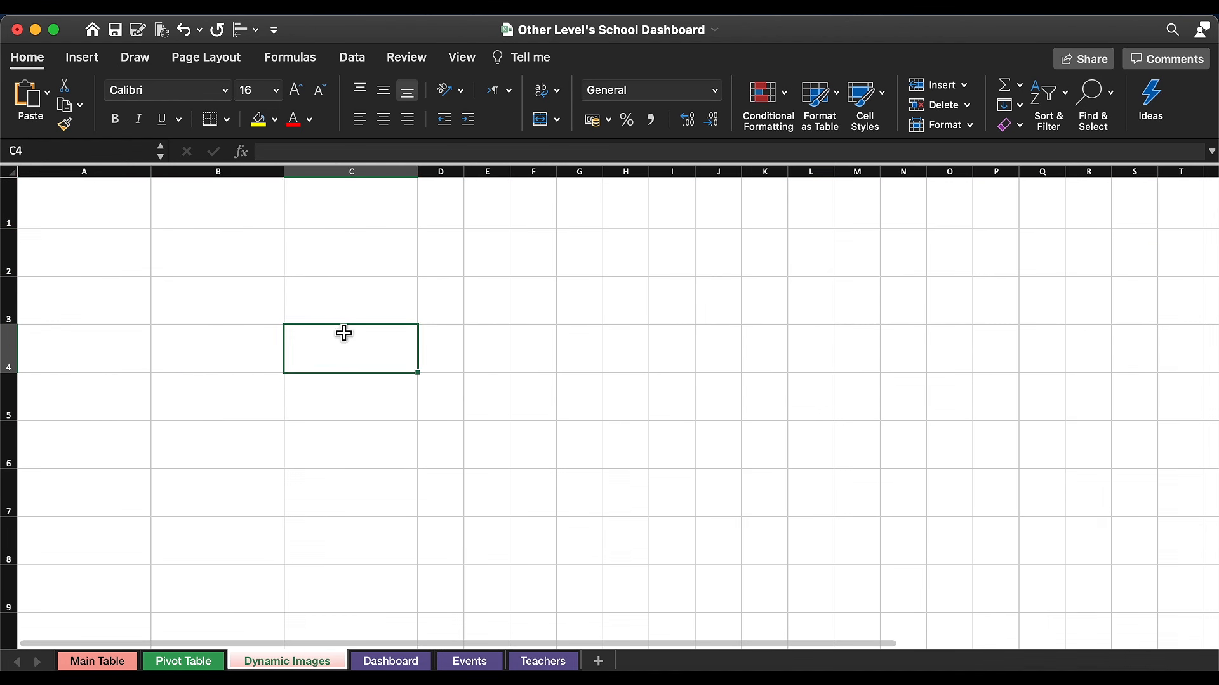
Step: Format A1:C1 as a green header with white text and set the font size of columns A to C to 24
drag(70, 203, 409, 206)
click(231, 275)
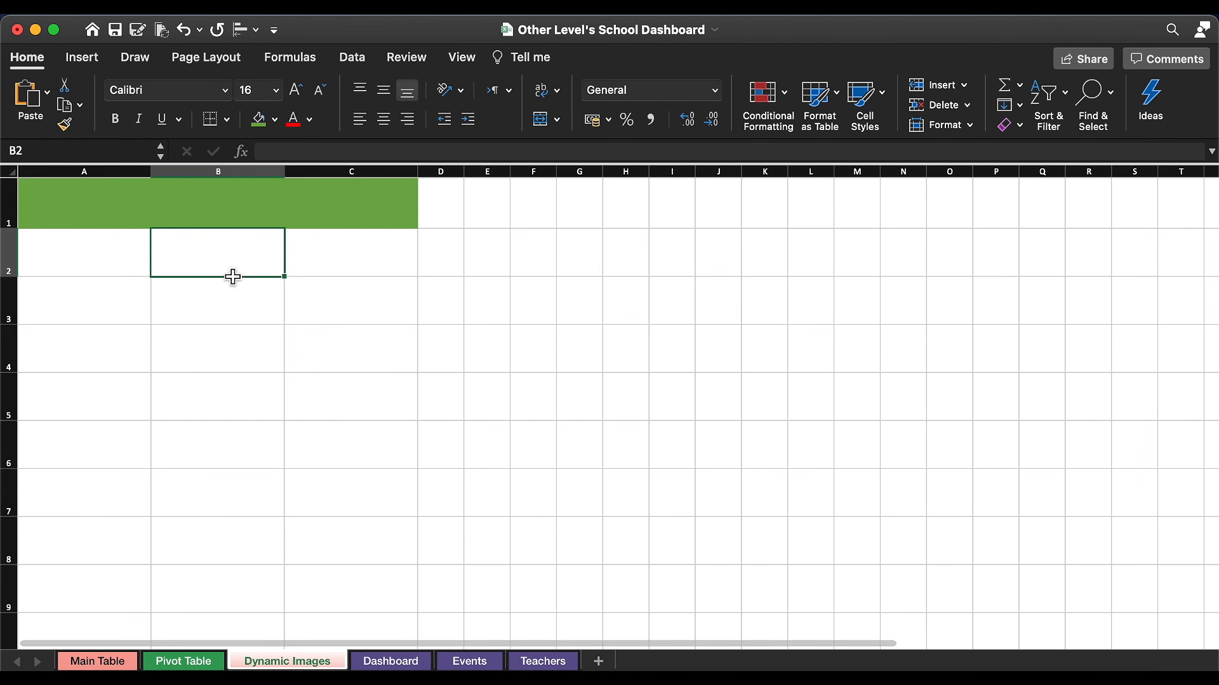
drag(353, 173, 89, 173)
click(275, 90)
click(263, 314)
click(309, 118)
click(297, 200)
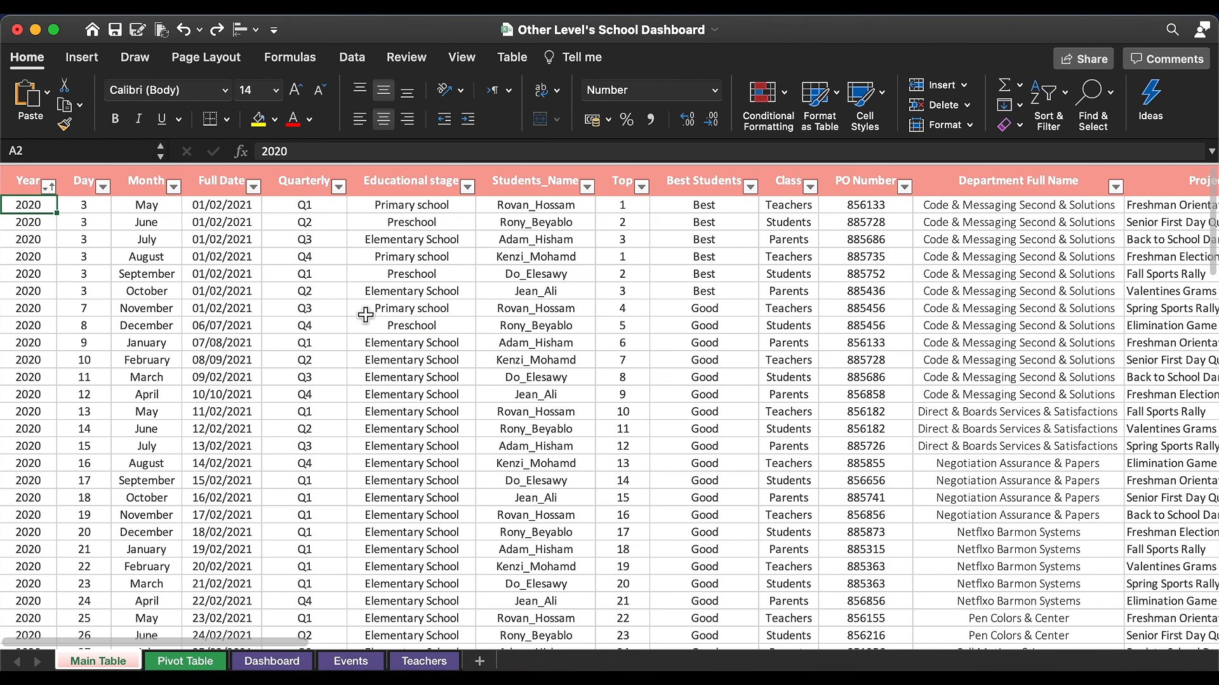
Step: Examine the Students_Name and Top columns in the Main Table sheet
scroll(559, 246, right, 5)
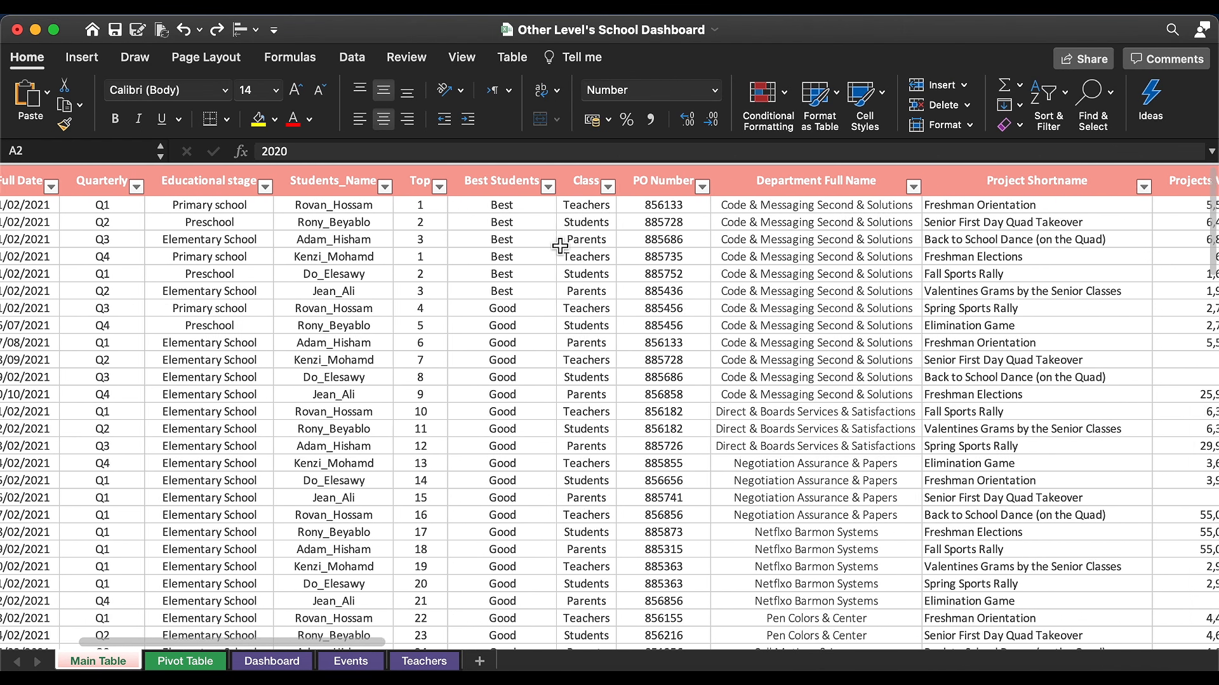
click(341, 174)
drag(341, 222, 319, 548)
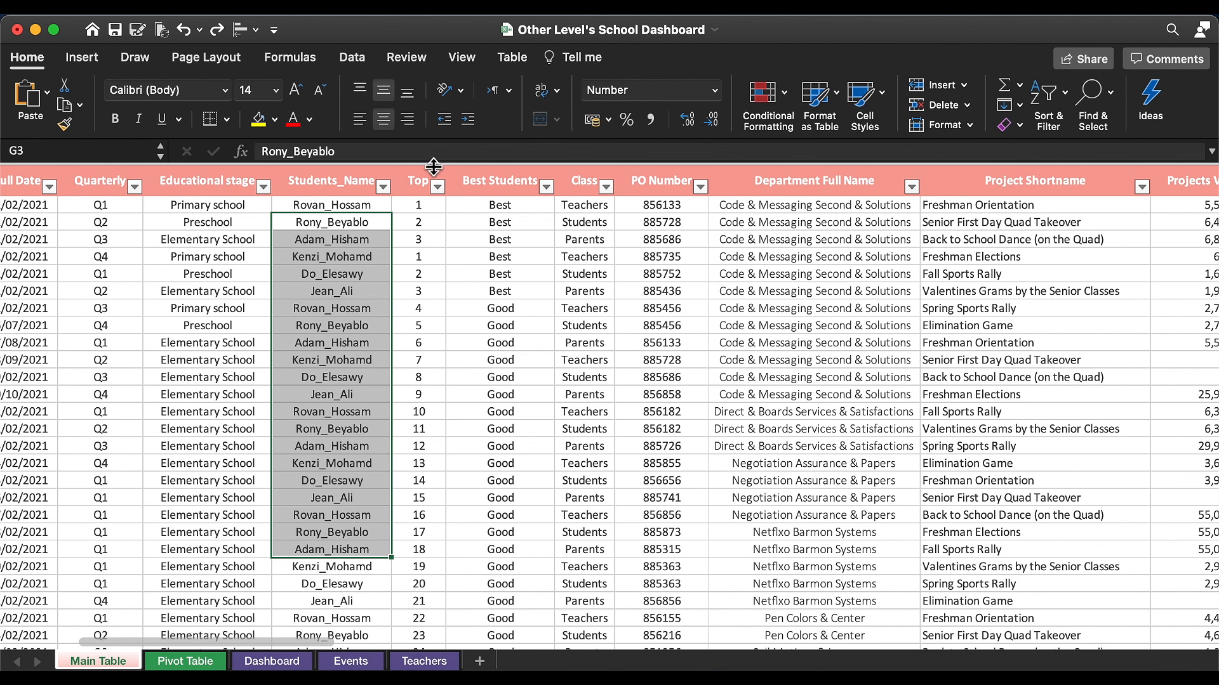
click(419, 182)
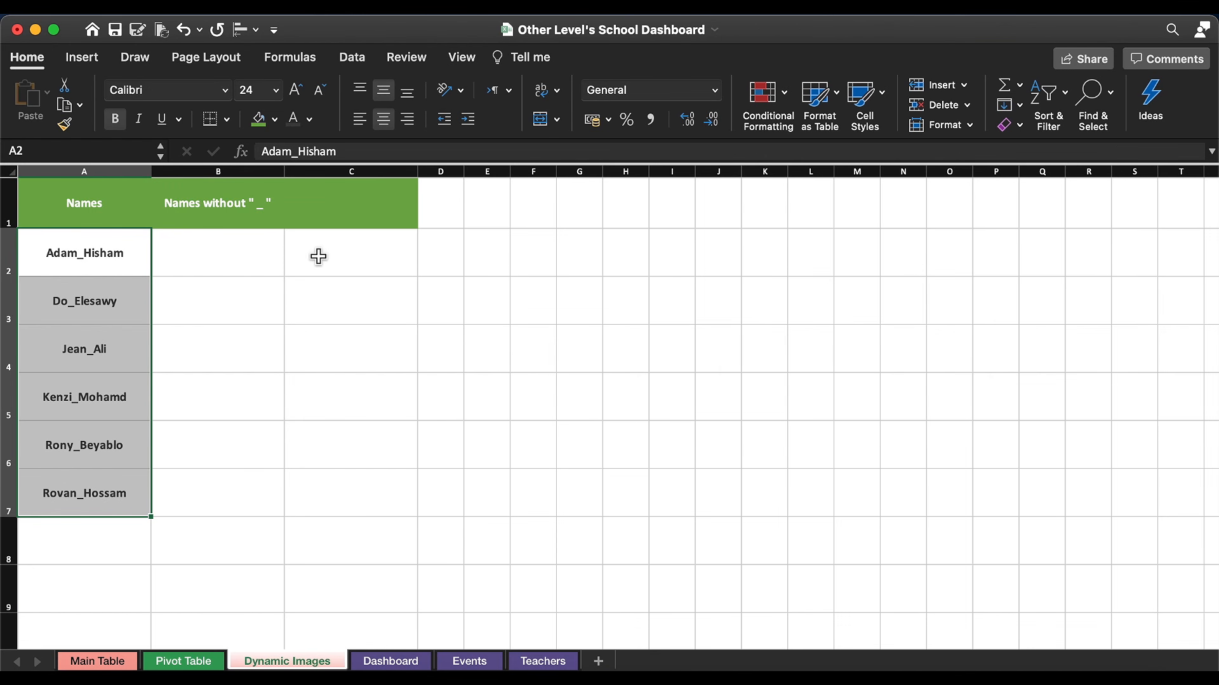
Step: Copy the student names from A2:A7 into the Names without " _ " column starting at B2
click(263, 272)
drag(92, 258, 93, 477)
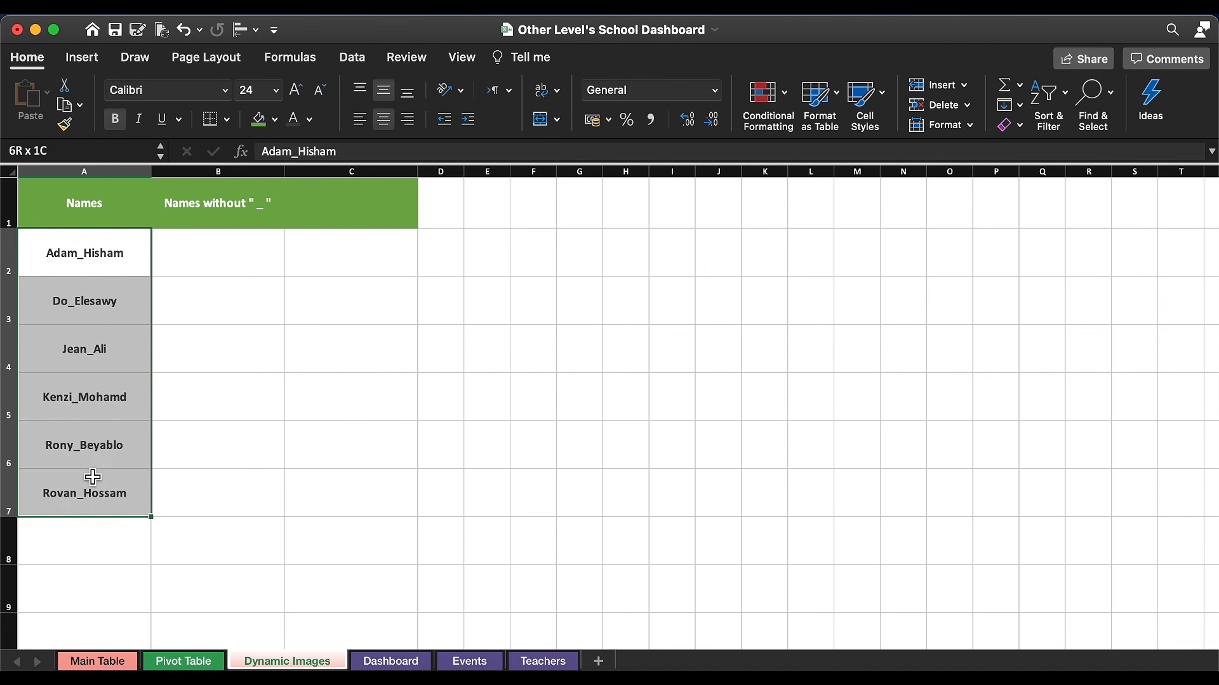
key(super+c)
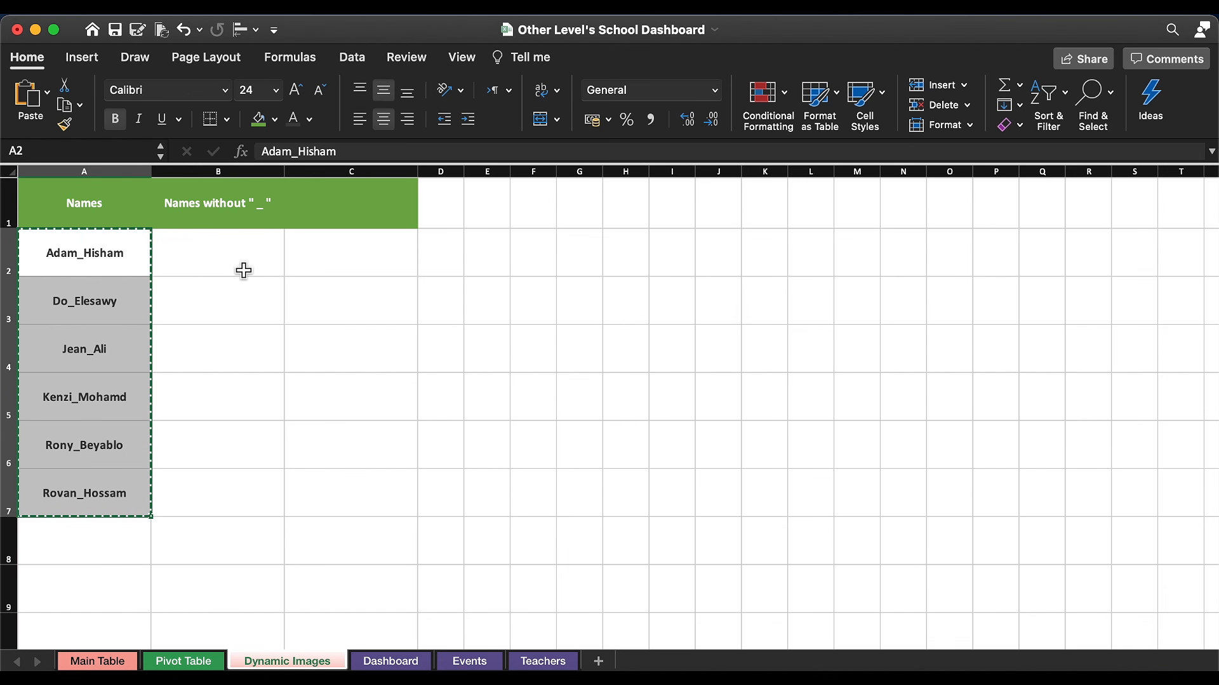
click(244, 271)
key(super+v)
Step: Replace the underscore with a space in each student name in B2:B7
double_click(223, 260)
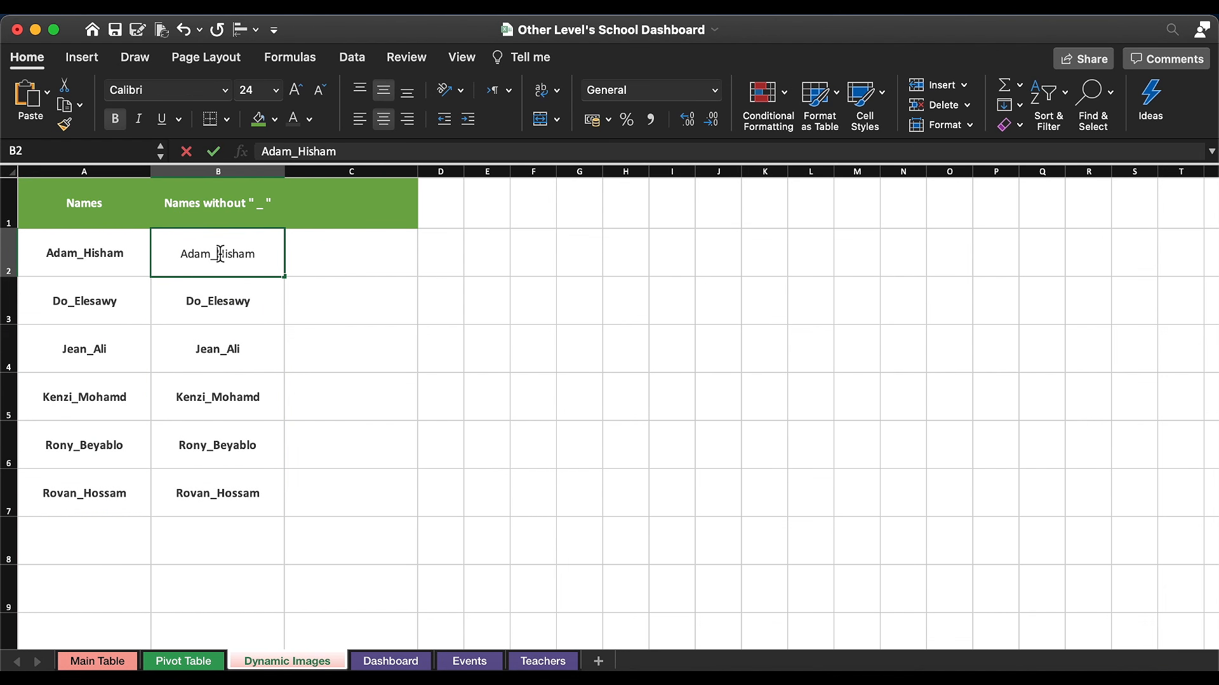
key(BackSpace)
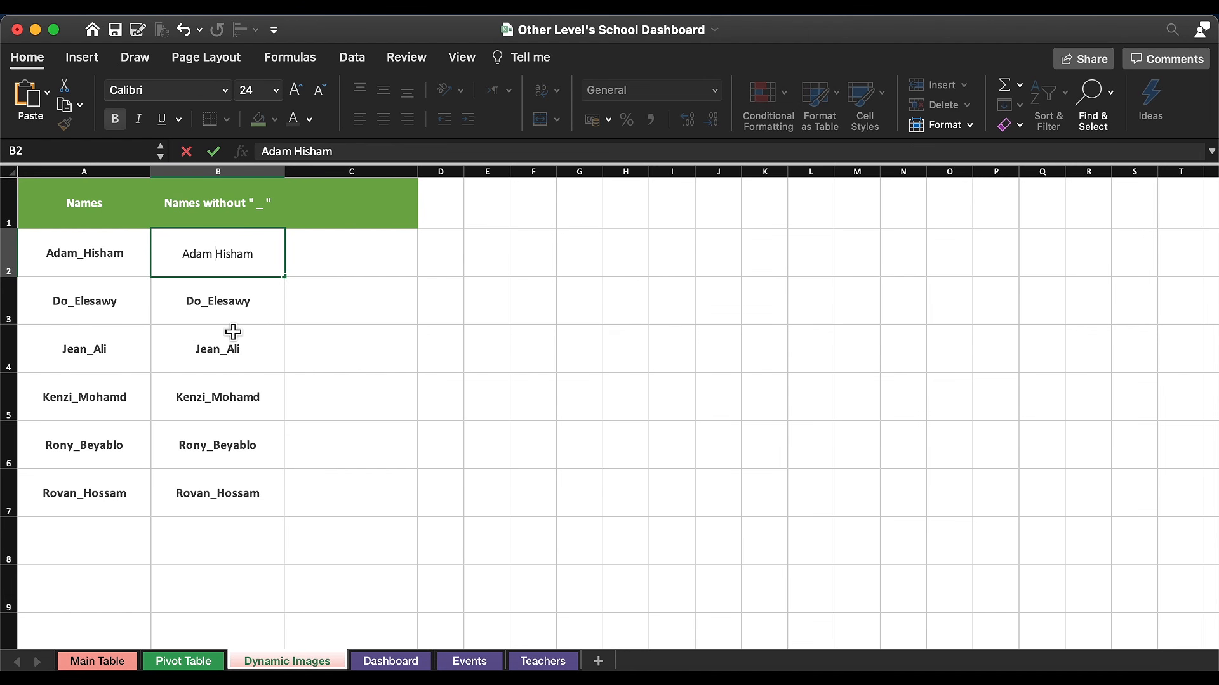
double_click(207, 302)
key(BackSpace)
click(244, 348)
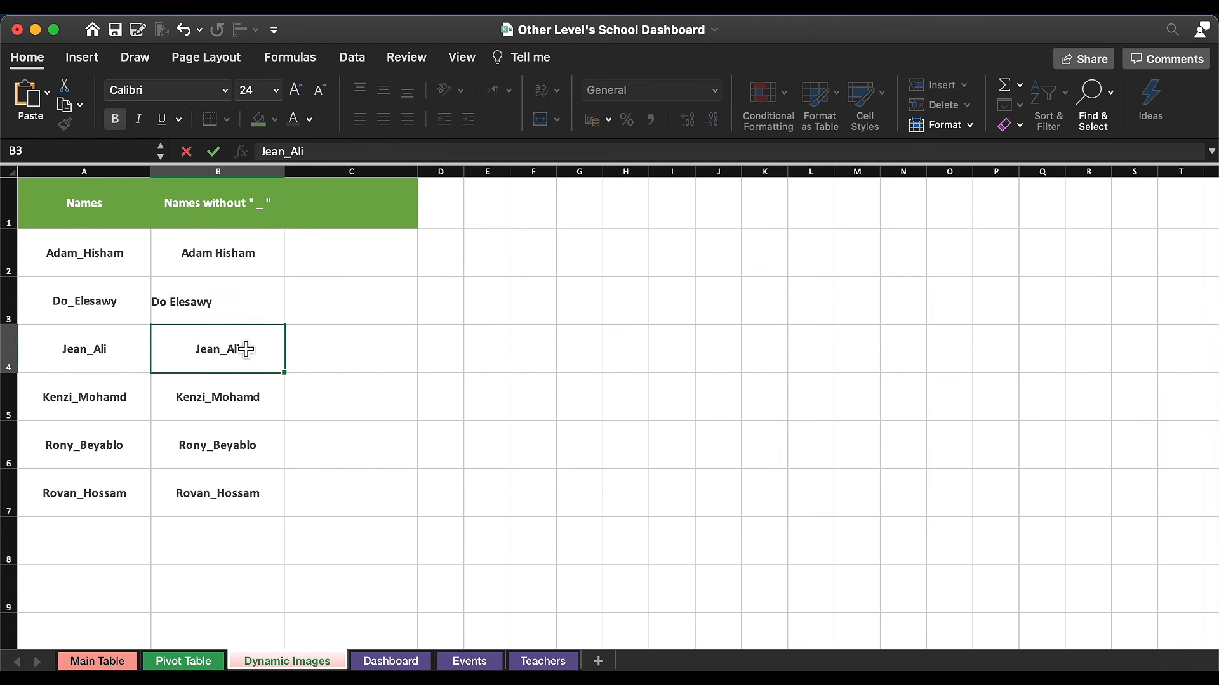
double_click(244, 348)
key(BackSpace)
click(244, 400)
click(299, 150)
key(BackSpace)
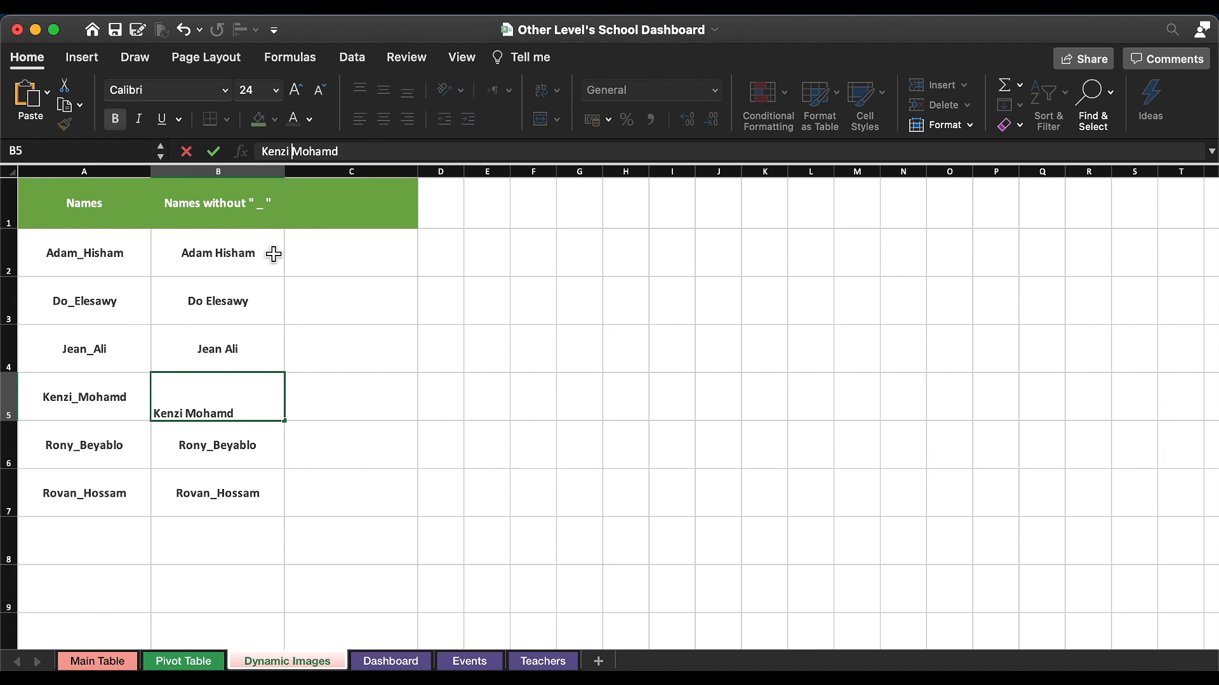
key(Return)
click(290, 151)
key(BackSpace)
click(254, 489)
click(292, 151)
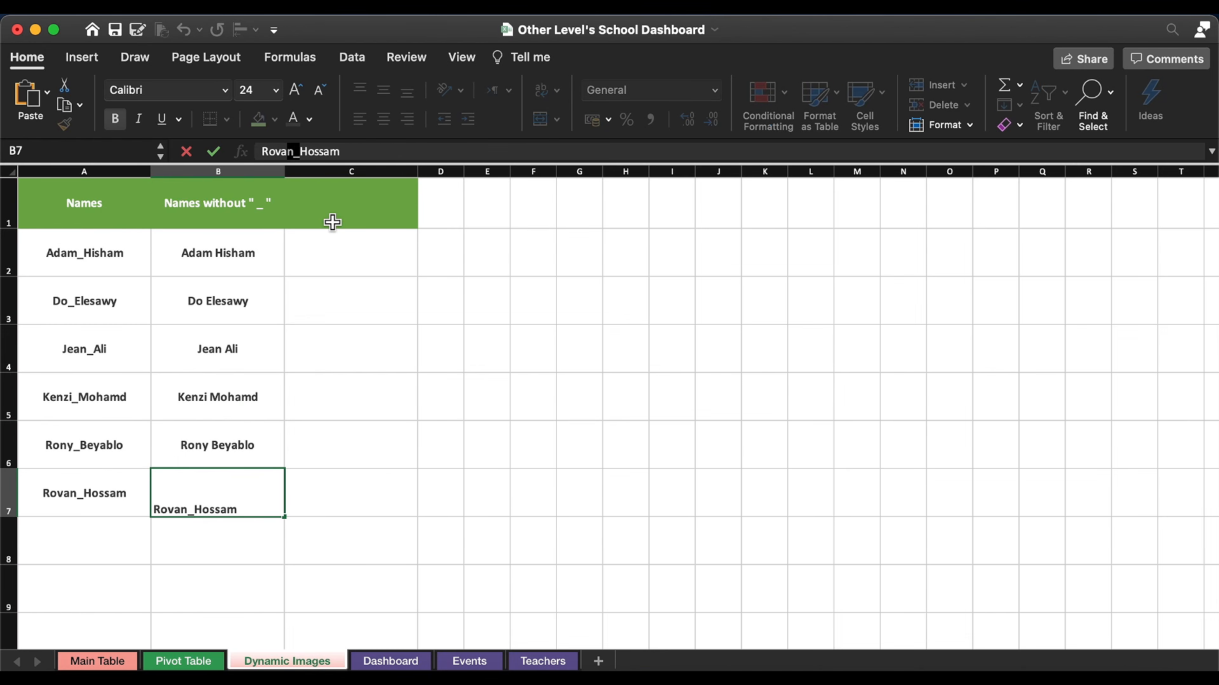
Step: Enter the header Images in cell C1
double_click(336, 217)
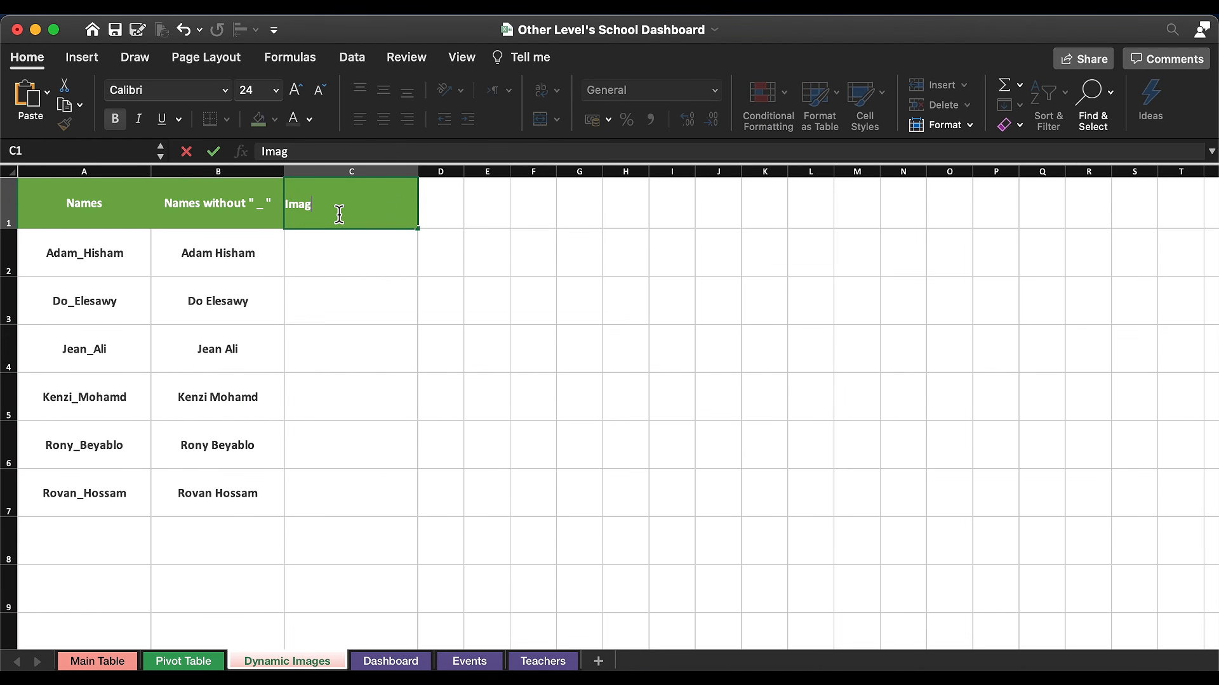
click(364, 338)
click(332, 375)
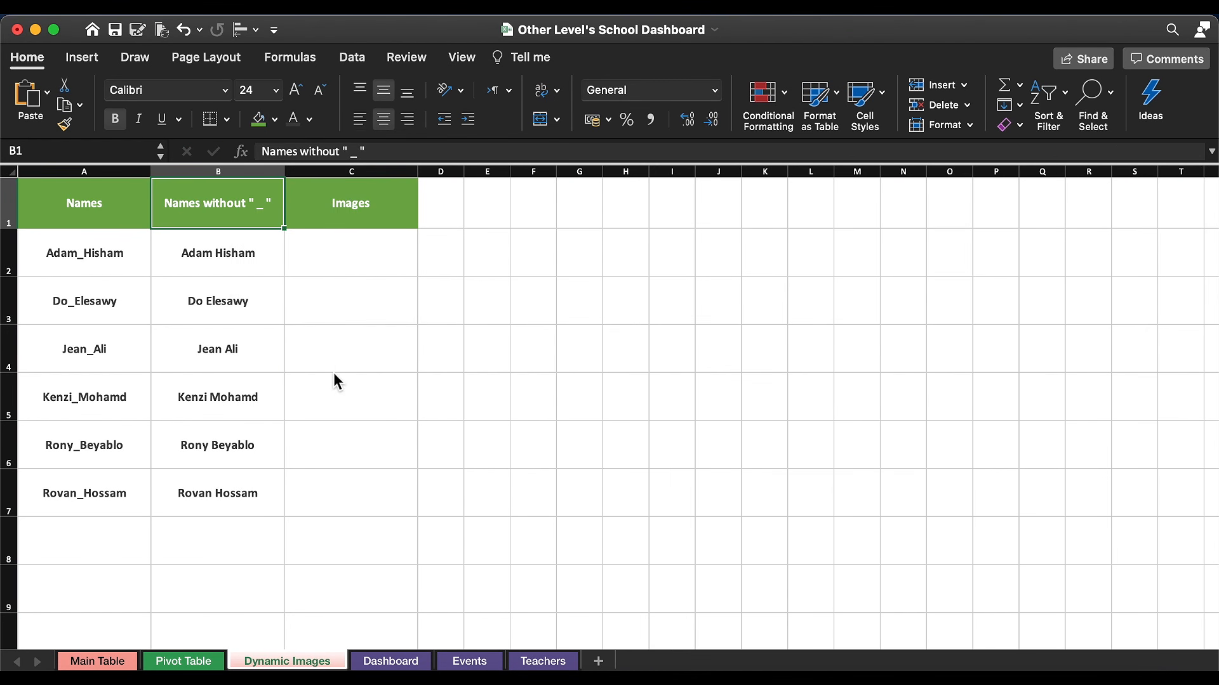
Step: Fill header cell B1 with a different green and C1 with the darkest theme green
click(354, 203)
click(274, 120)
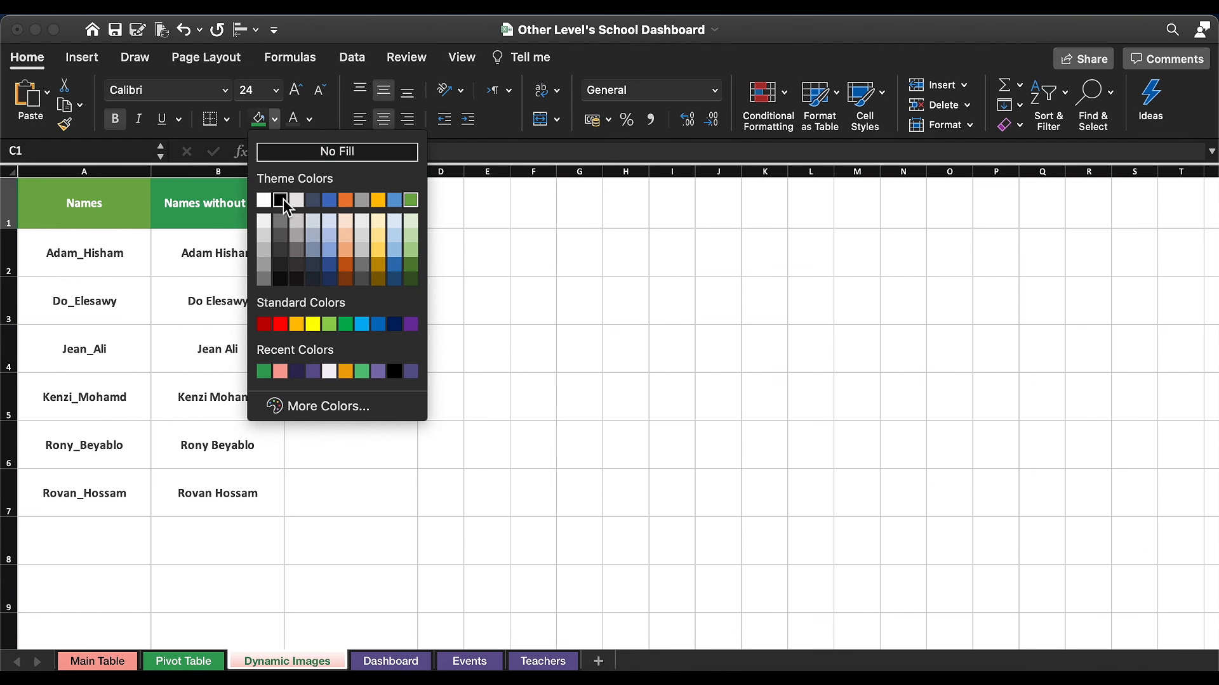
click(411, 285)
Step: Increase the height of the student rows 2 to 7 together to about three times their size
drag(9, 252, 9, 552)
drag(12, 247, 13, 511)
drag(12, 275, 10, 374)
click(510, 309)
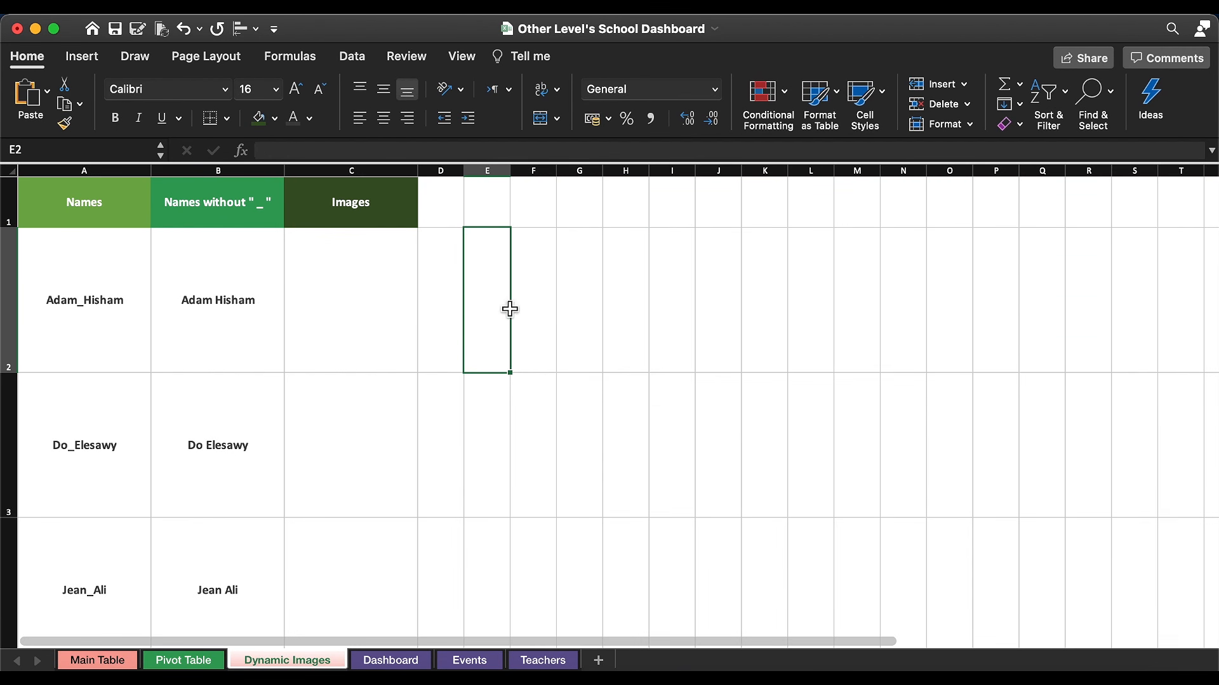
Step: Insert the picture of the boy in the green shirt from a file
click(85, 61)
click(280, 98)
click(185, 151)
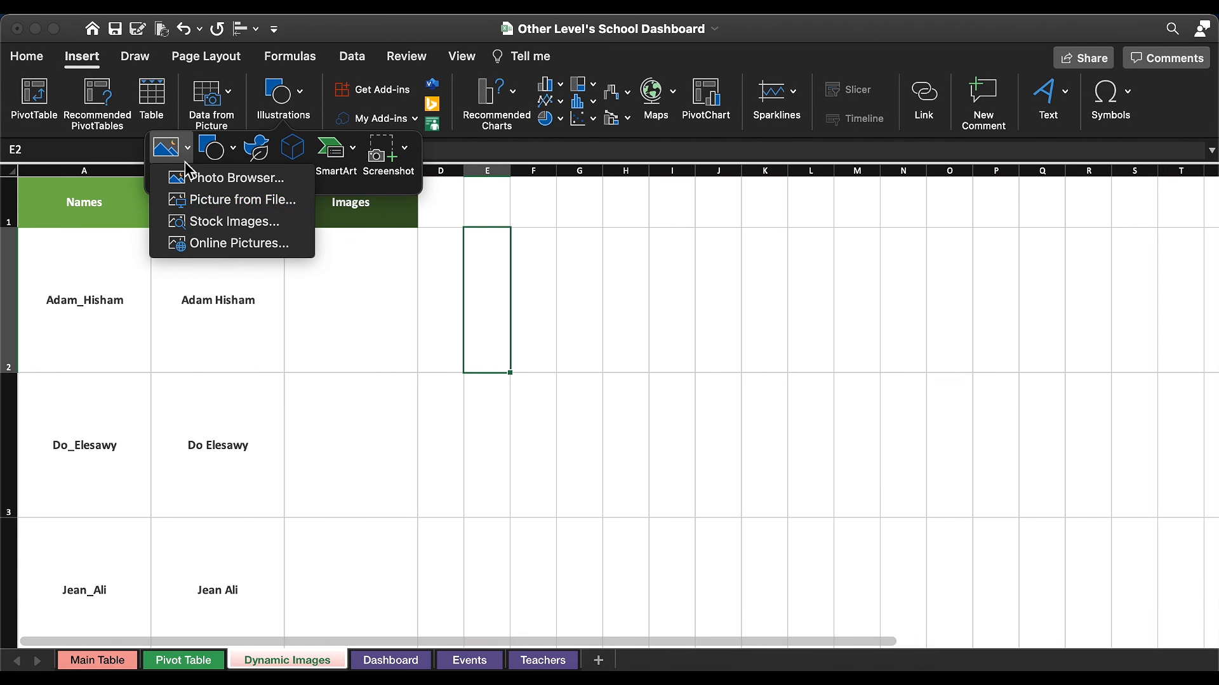
click(212, 200)
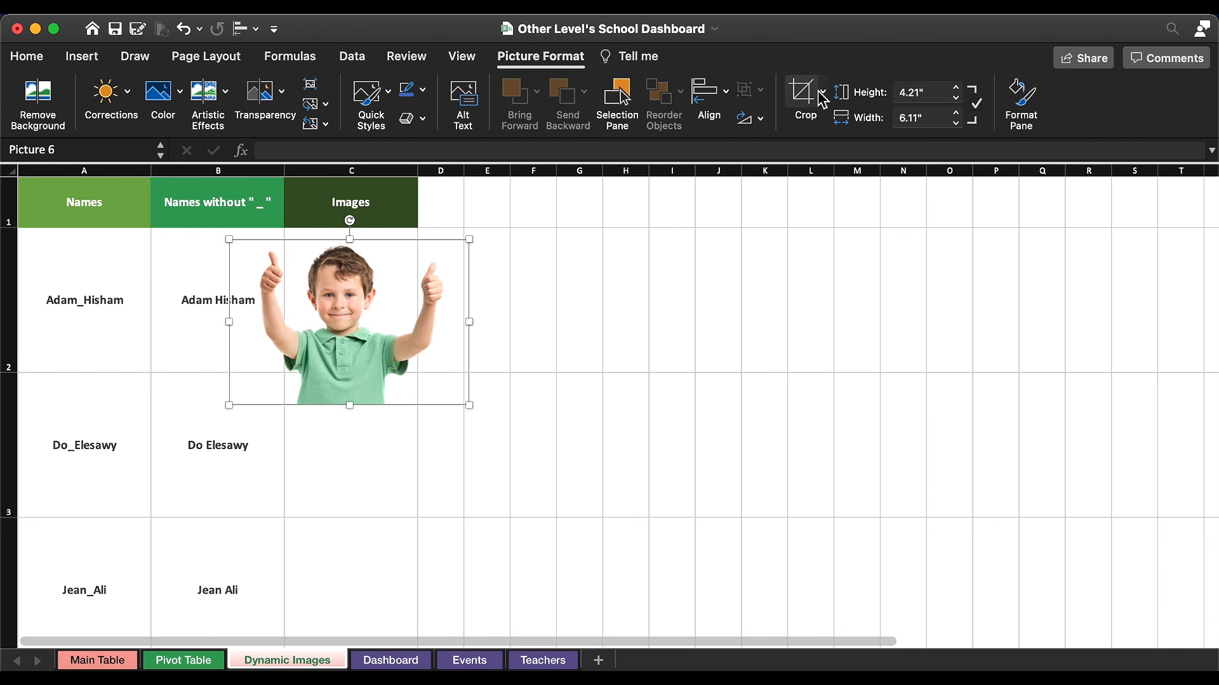
Step: Crop the boy's picture to a circle around his face, about 2.87" by 2.85", and place it in C2
click(823, 93)
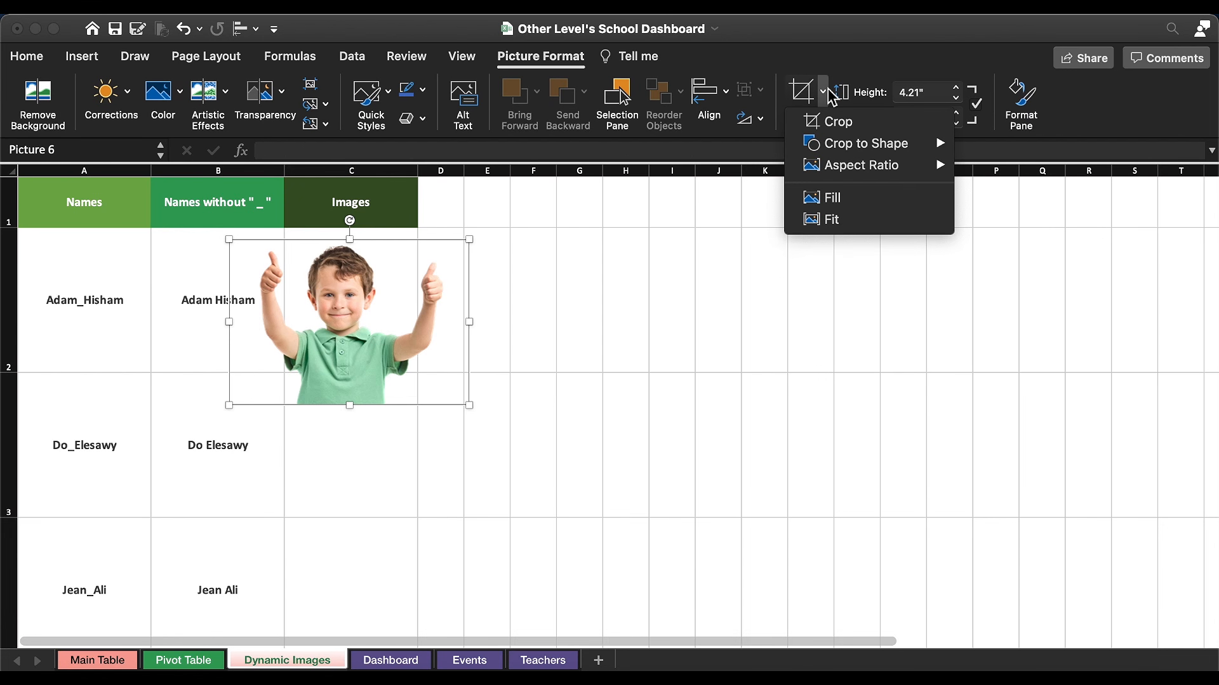
mouse_move(889, 146)
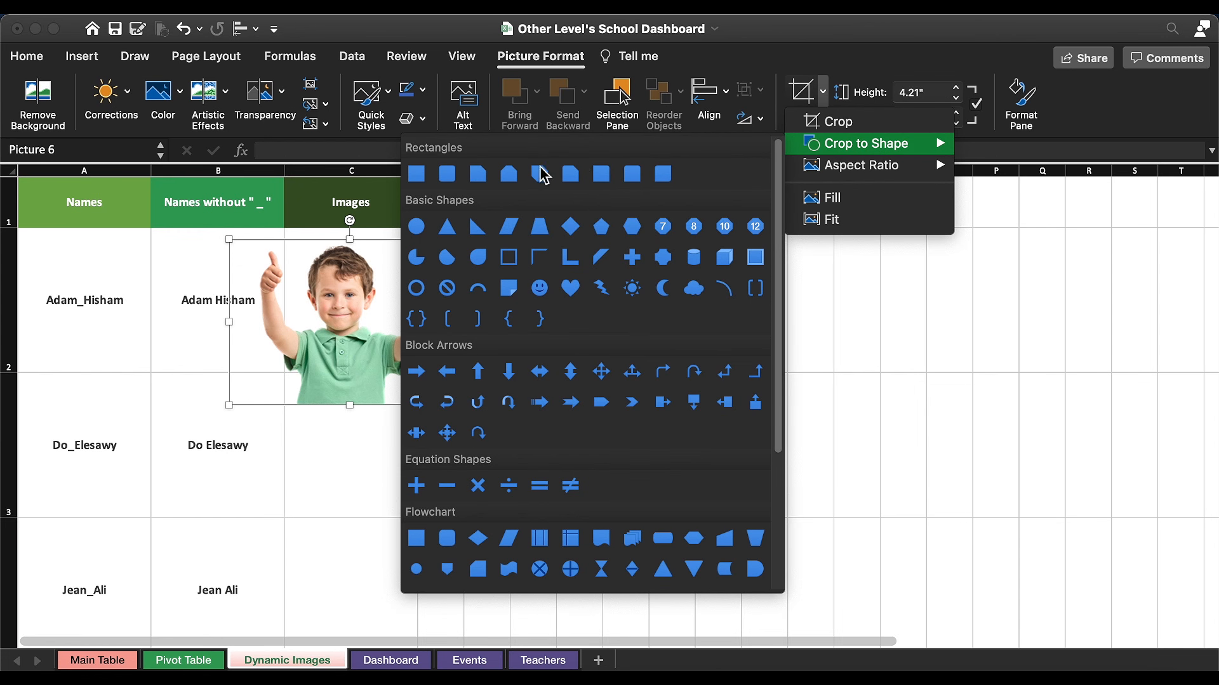
click(417, 227)
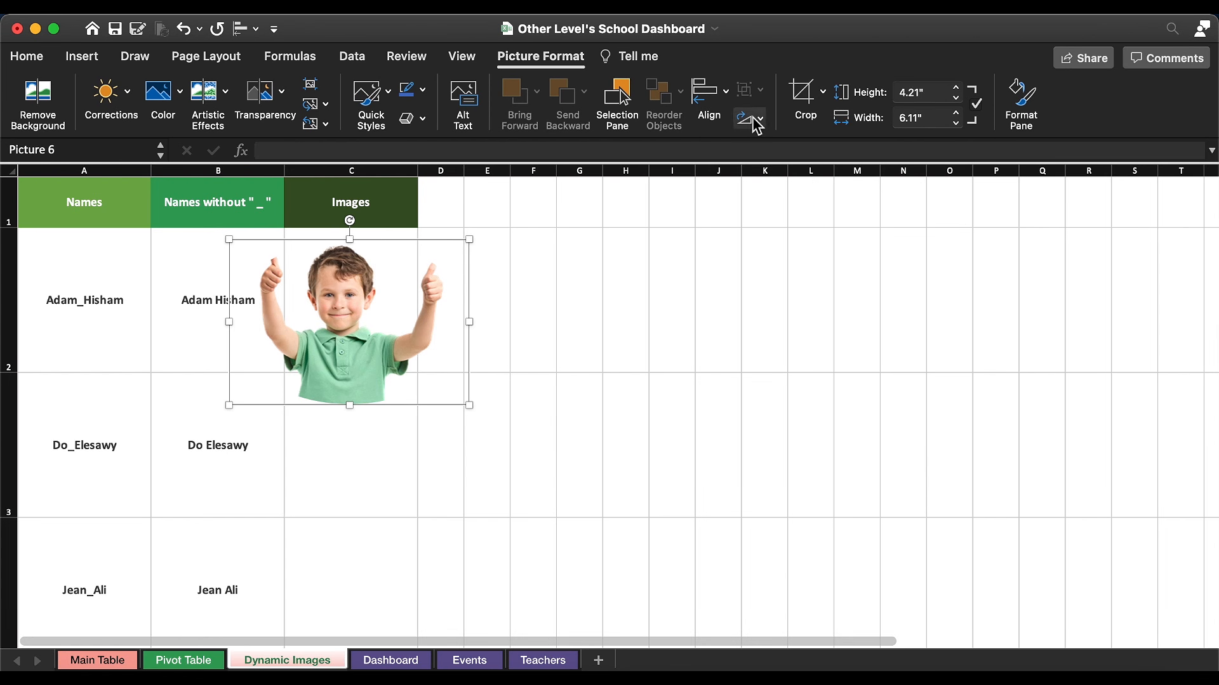
click(802, 94)
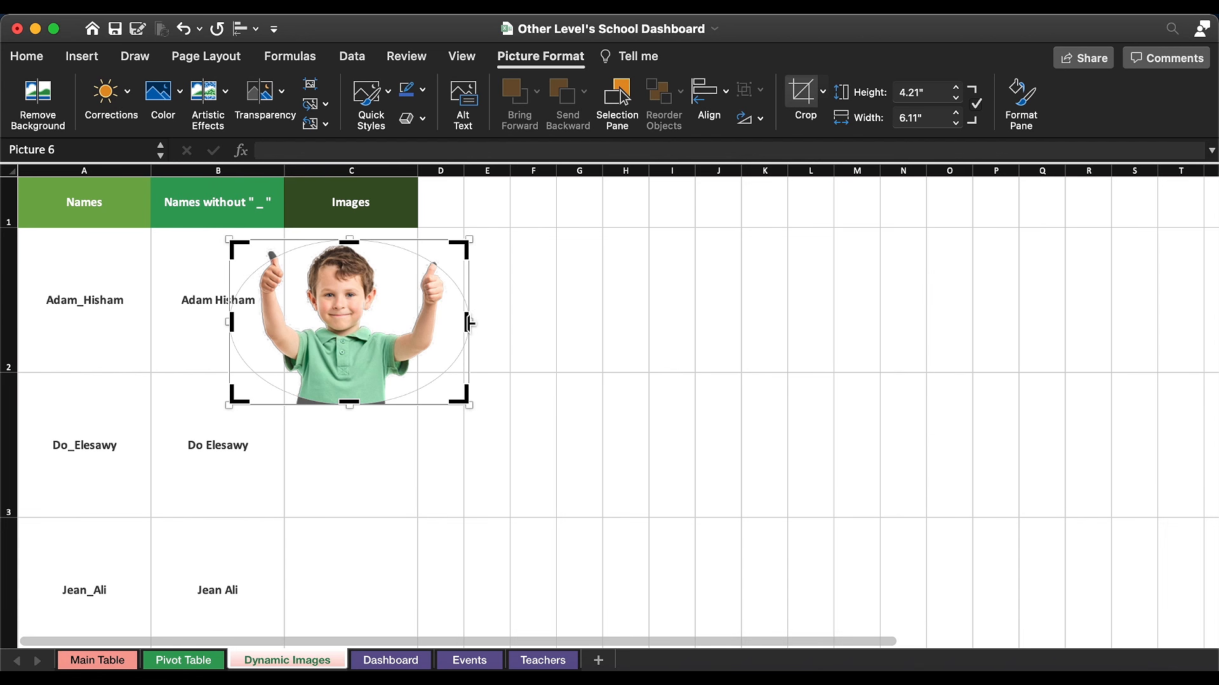
drag(467, 322, 409, 314)
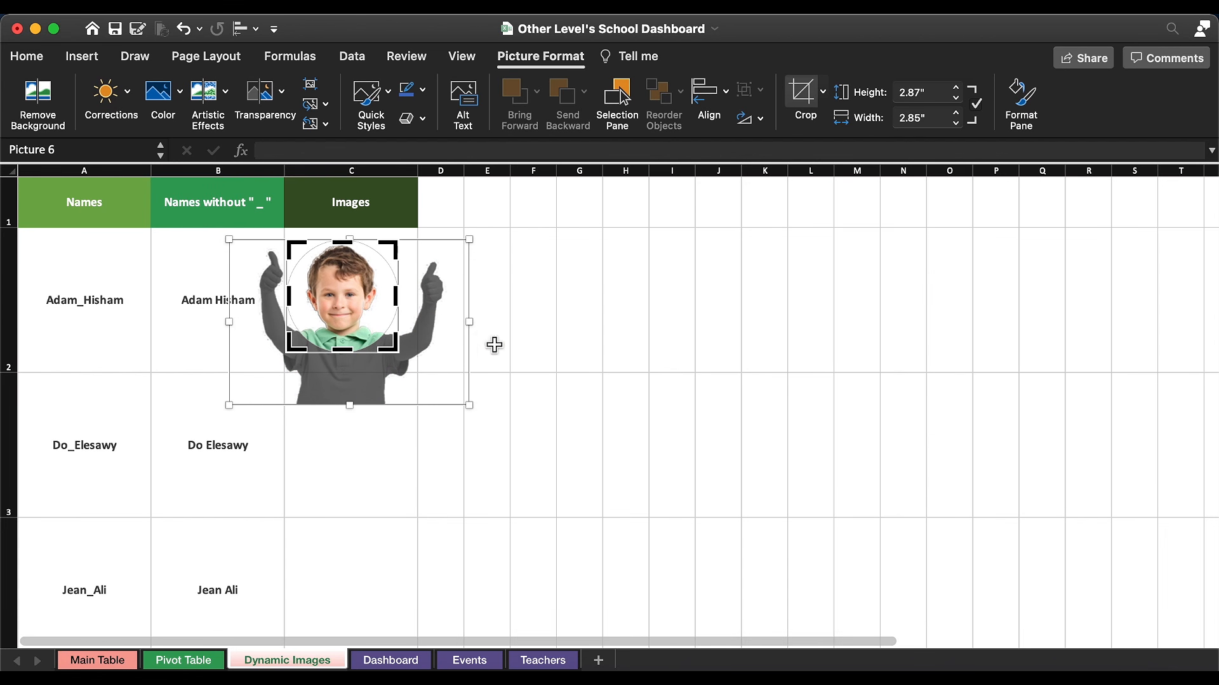
click(527, 362)
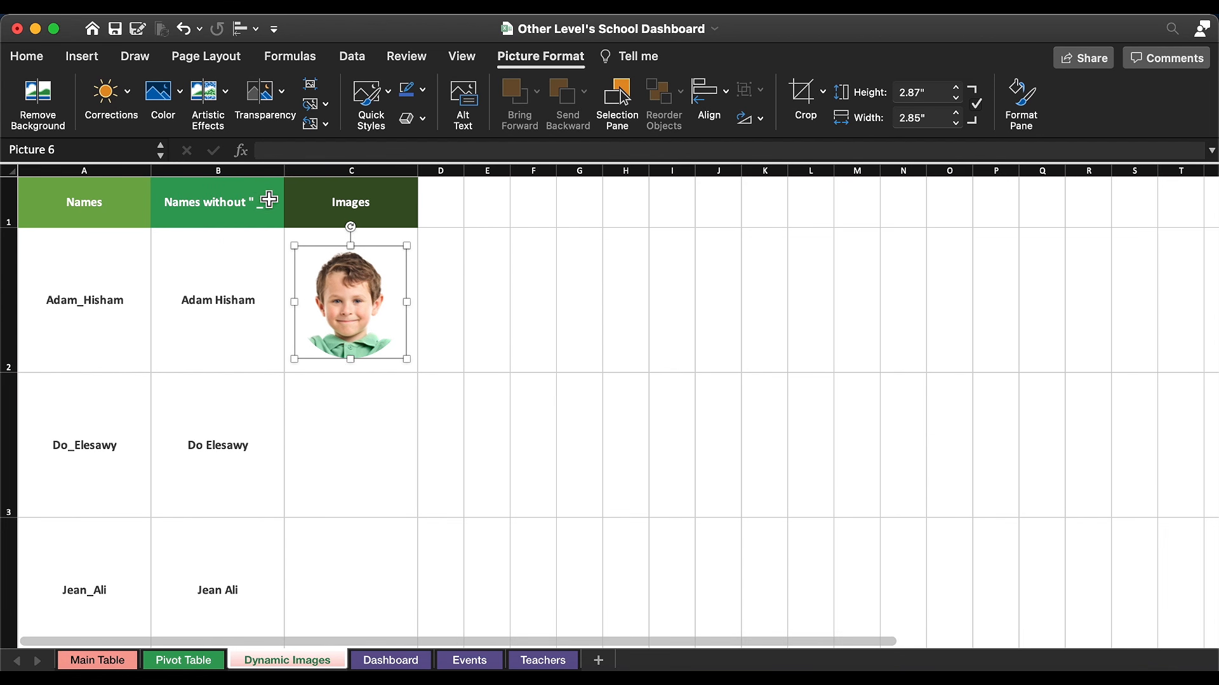
Step: Fill cell C2 with gray behind the boy's picture
click(81, 56)
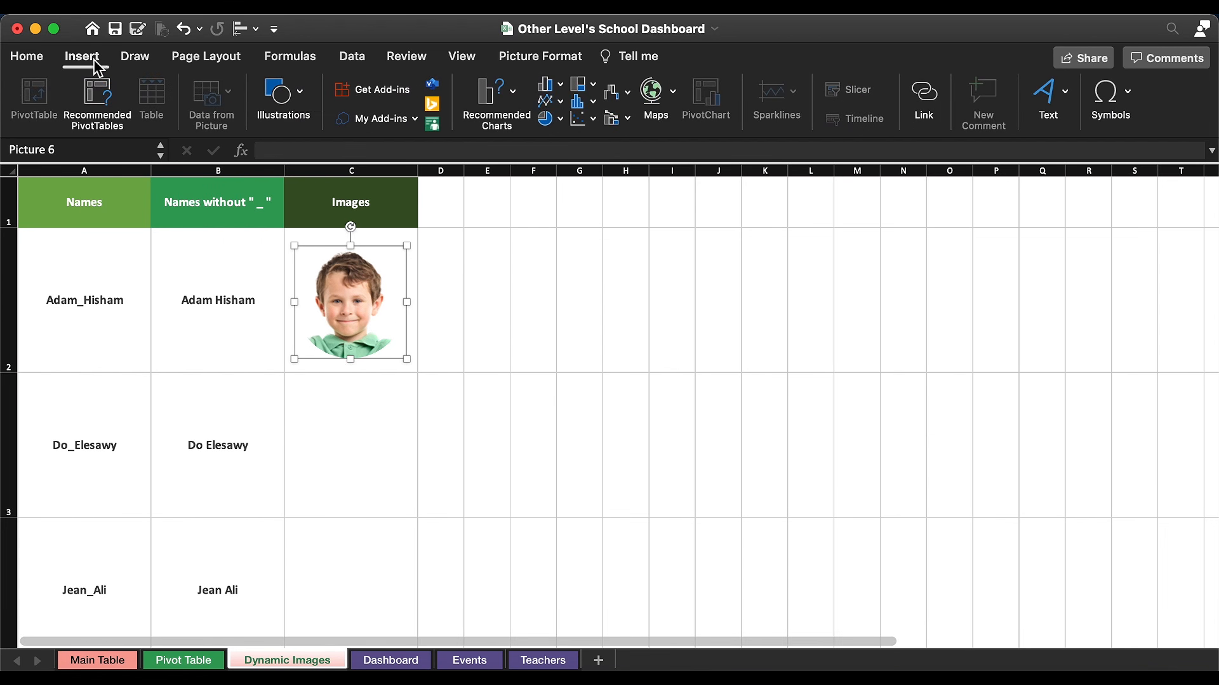
click(277, 121)
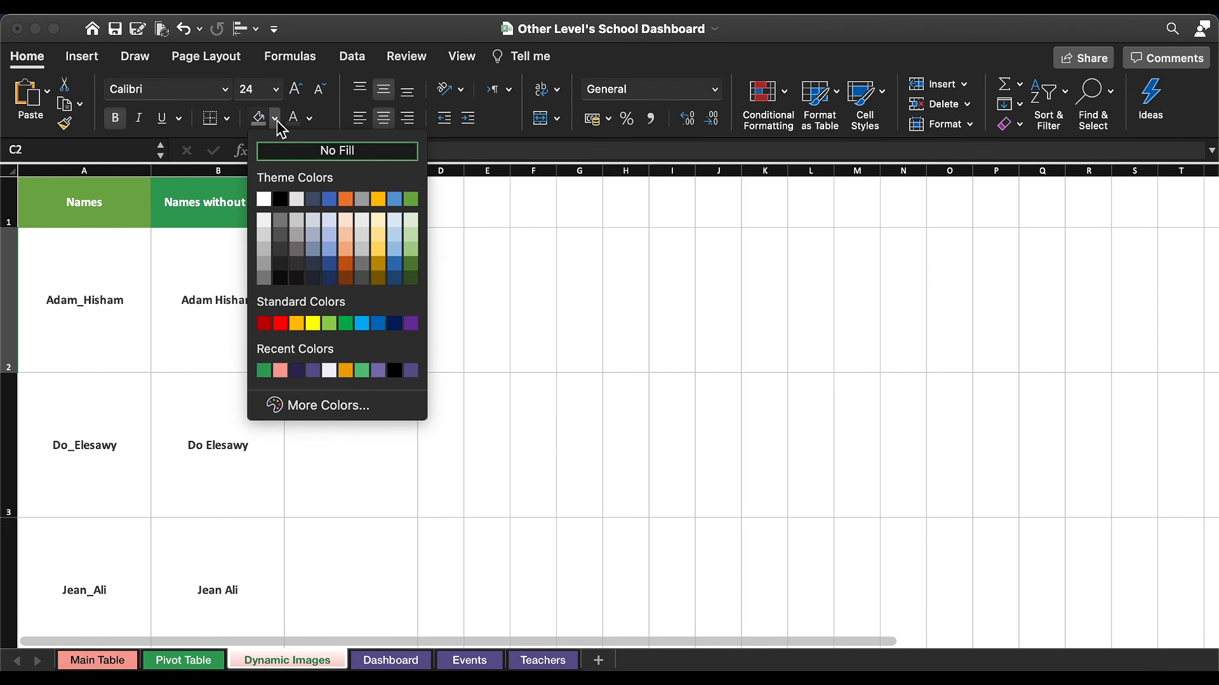
click(264, 262)
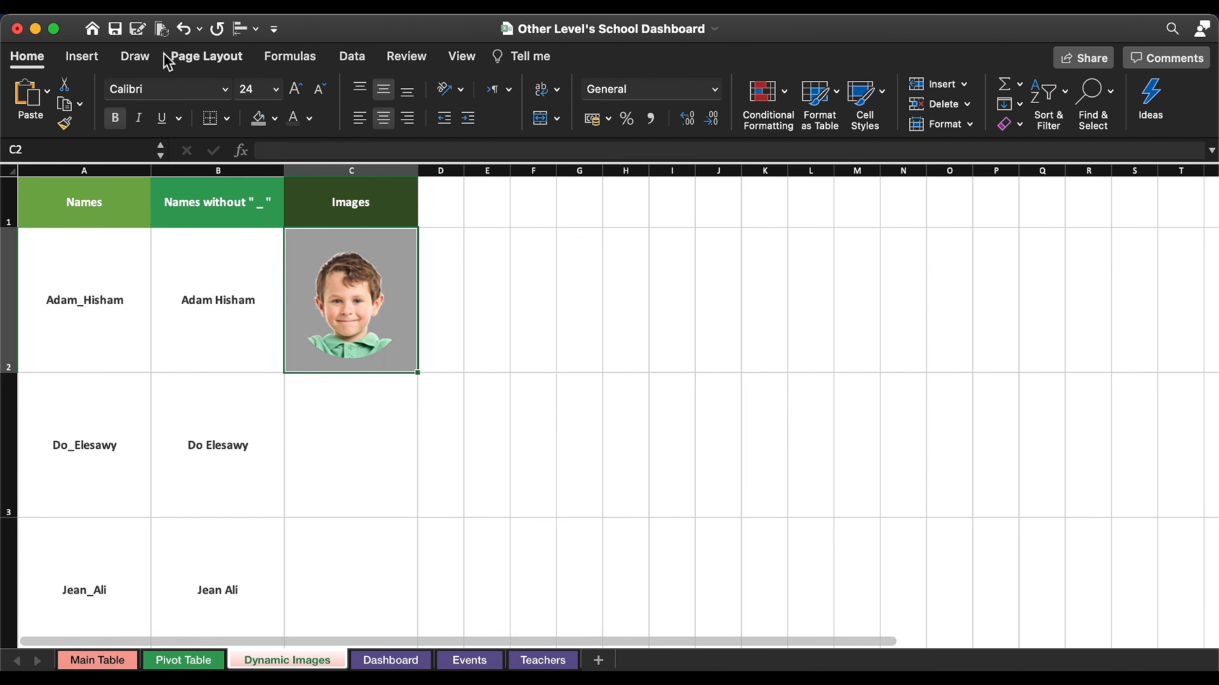
Step: Draw a circle about 3.03" in diameter and position it over the boy's picture in C2
click(81, 56)
click(274, 98)
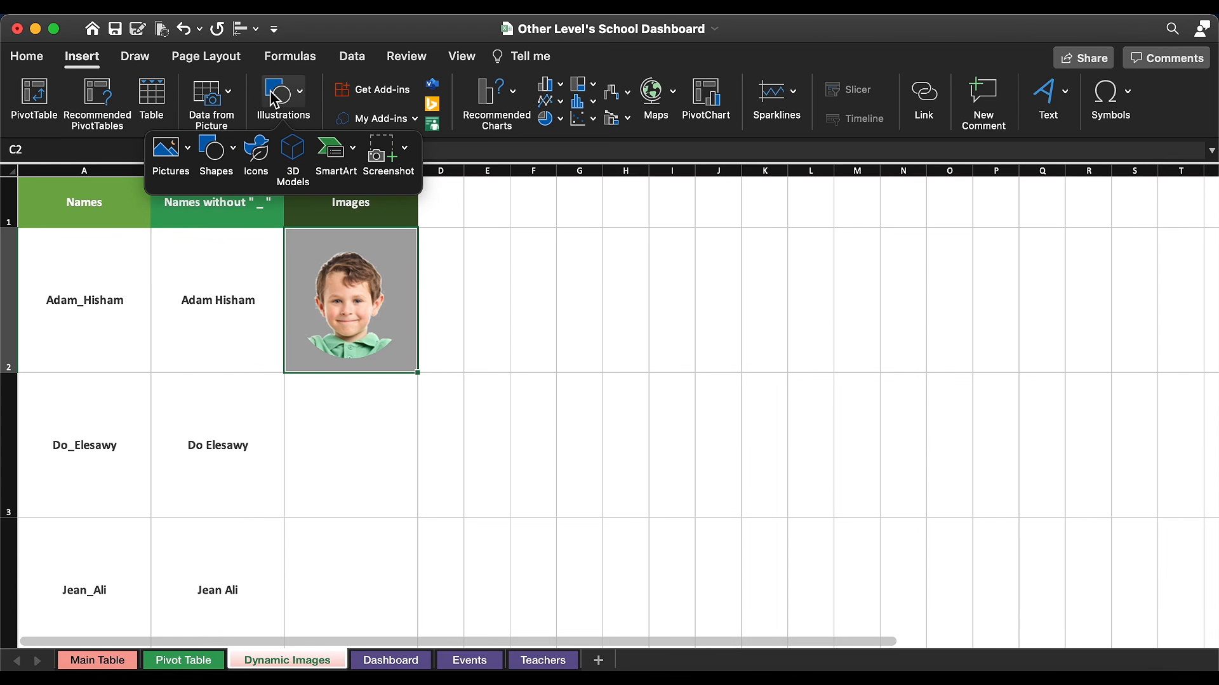
click(233, 152)
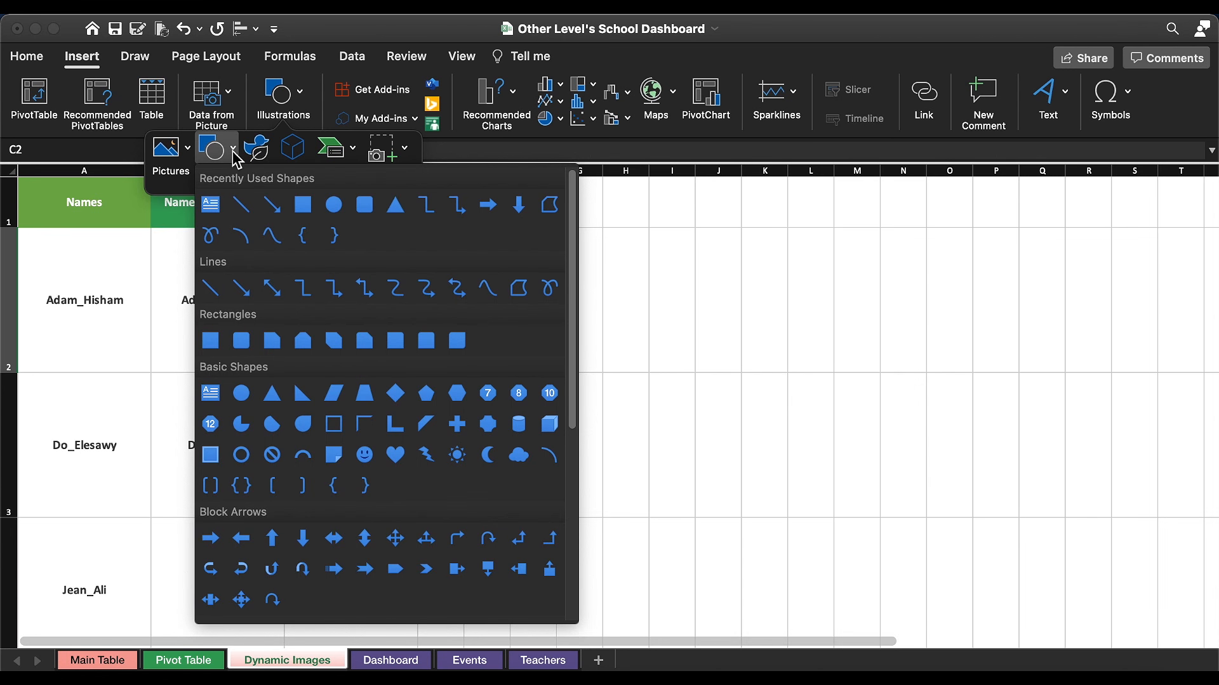
click(332, 203)
drag(380, 280, 485, 365)
drag(426, 328, 348, 306)
drag(410, 359, 414, 364)
drag(354, 301, 362, 304)
Step: Send the circle in C2 to the back, behind the boy's picture
right_click(361, 293)
mouse_move(442, 469)
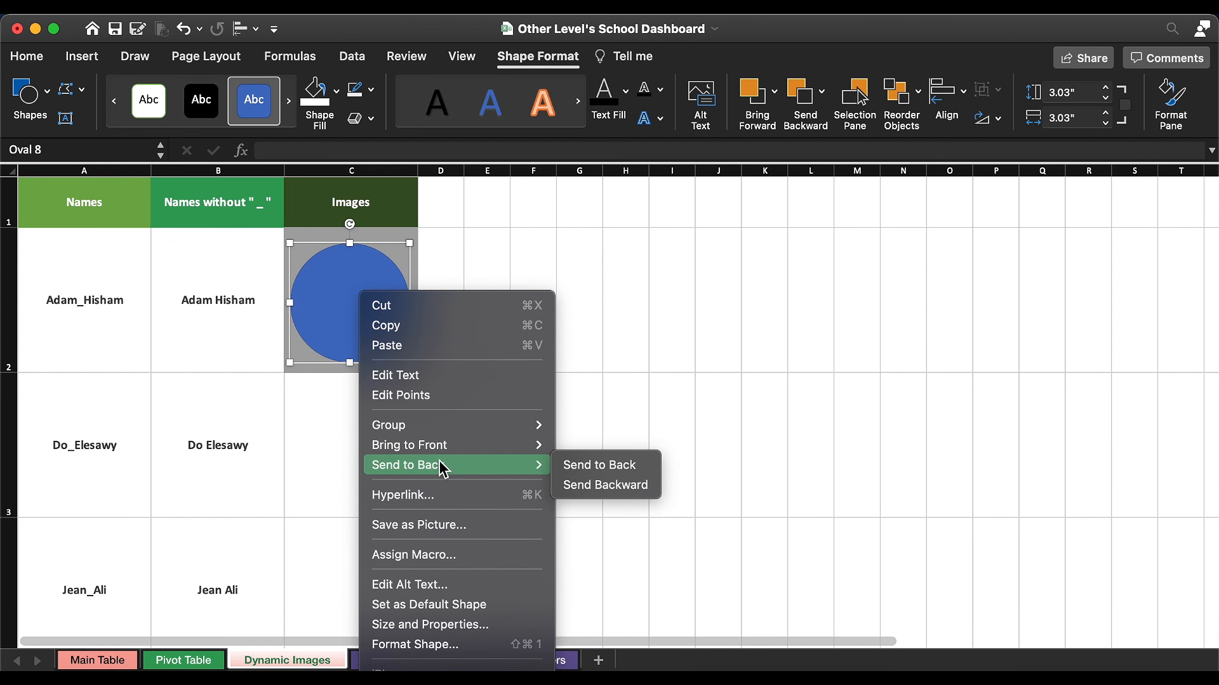
click(635, 468)
Step: Remove the circle's outline and fill it with white
click(376, 91)
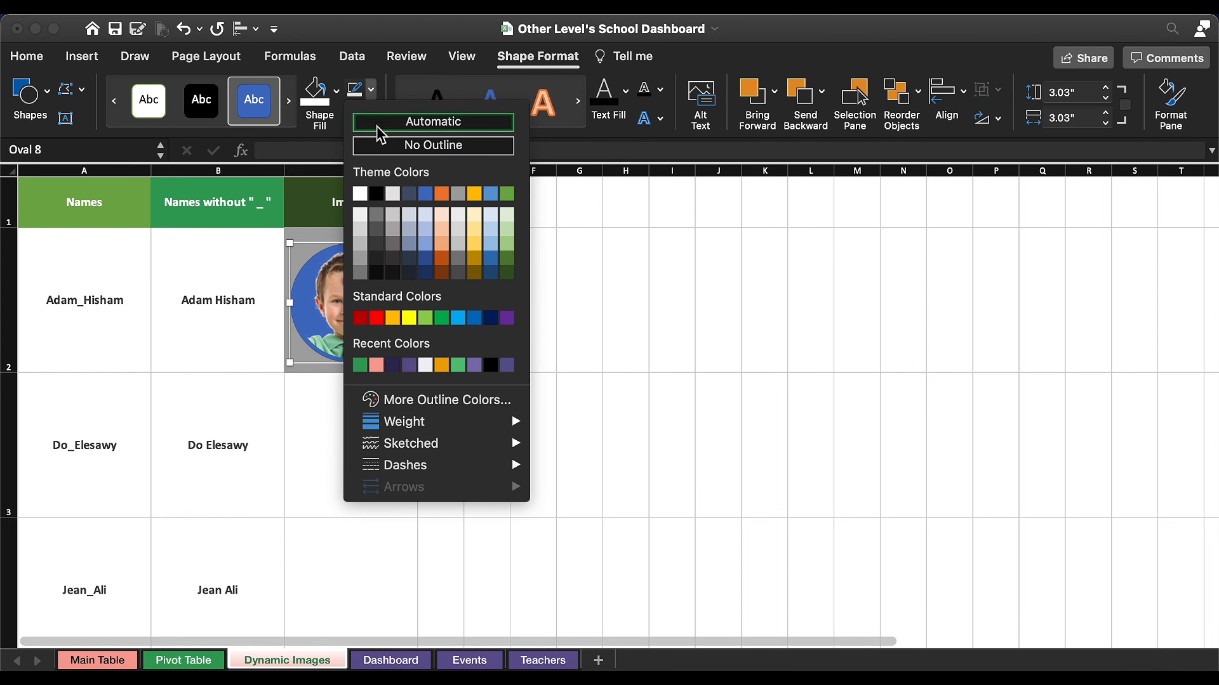
click(389, 141)
click(338, 94)
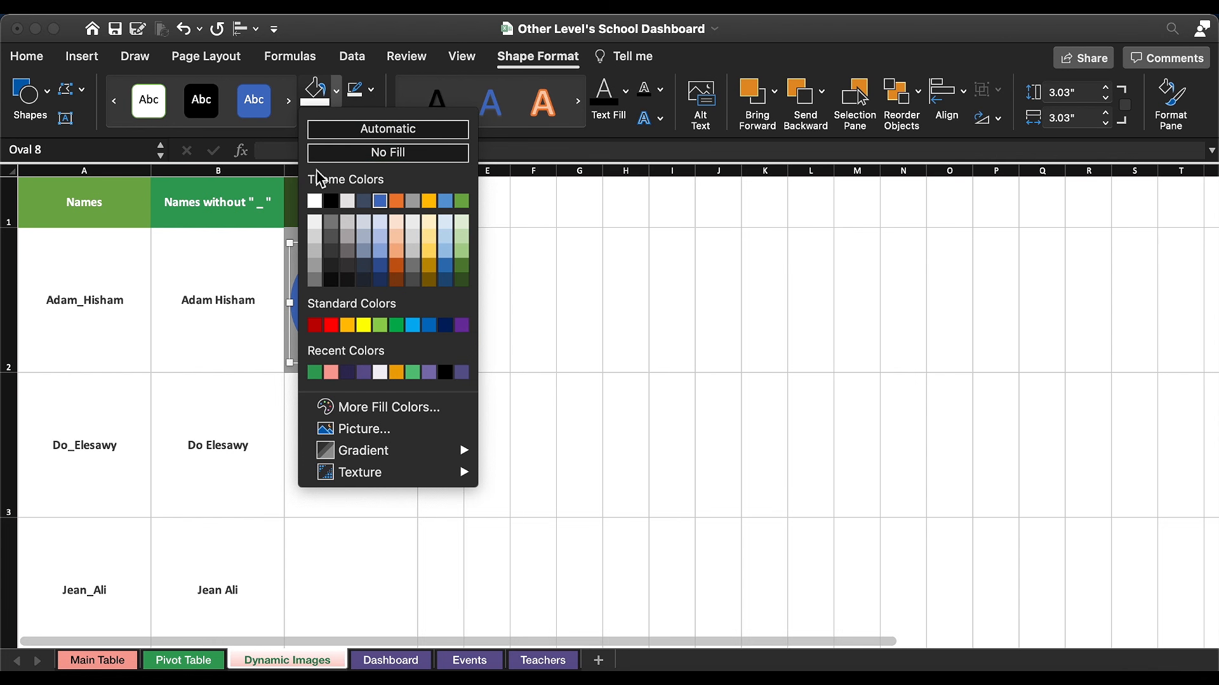
click(317, 201)
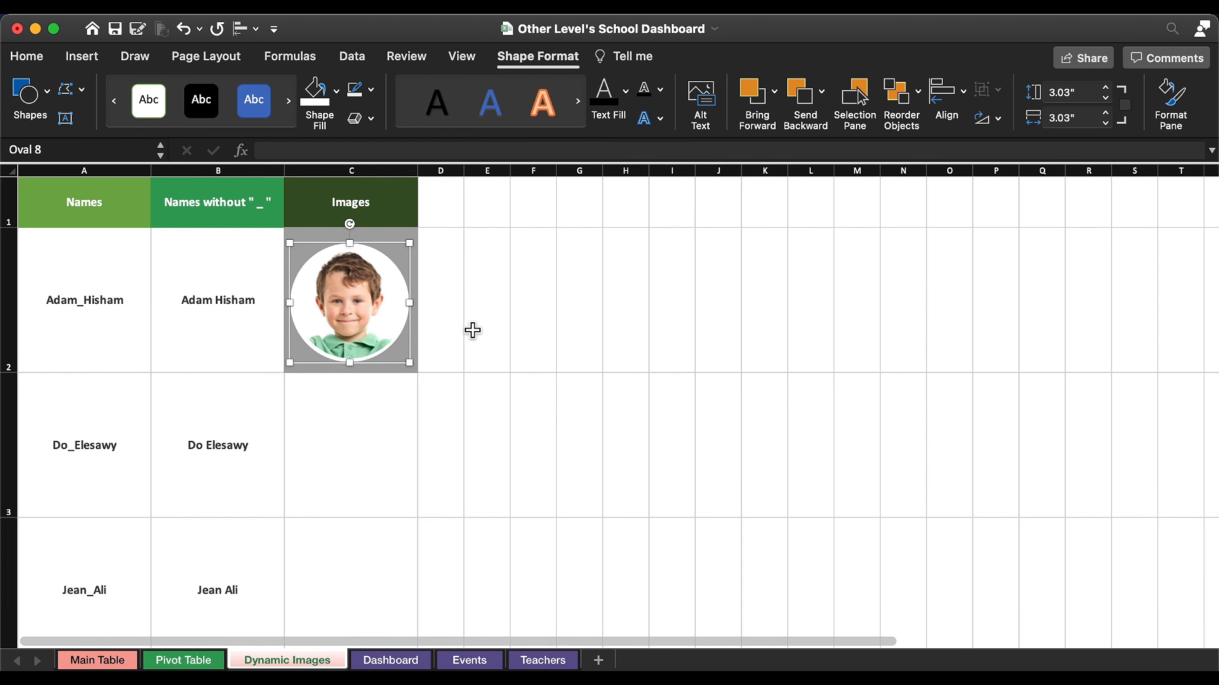
Step: Draw a donut about 3.36" in diameter around the boy's picture and thin it to a narrow ring
click(29, 96)
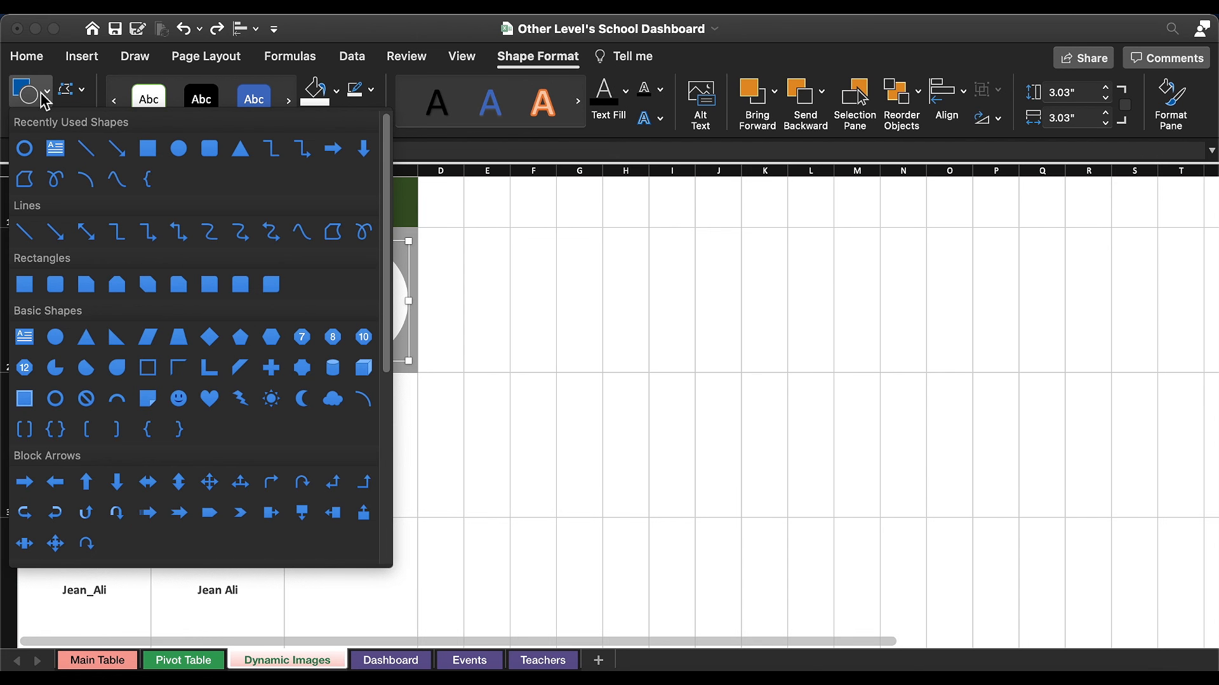
click(62, 400)
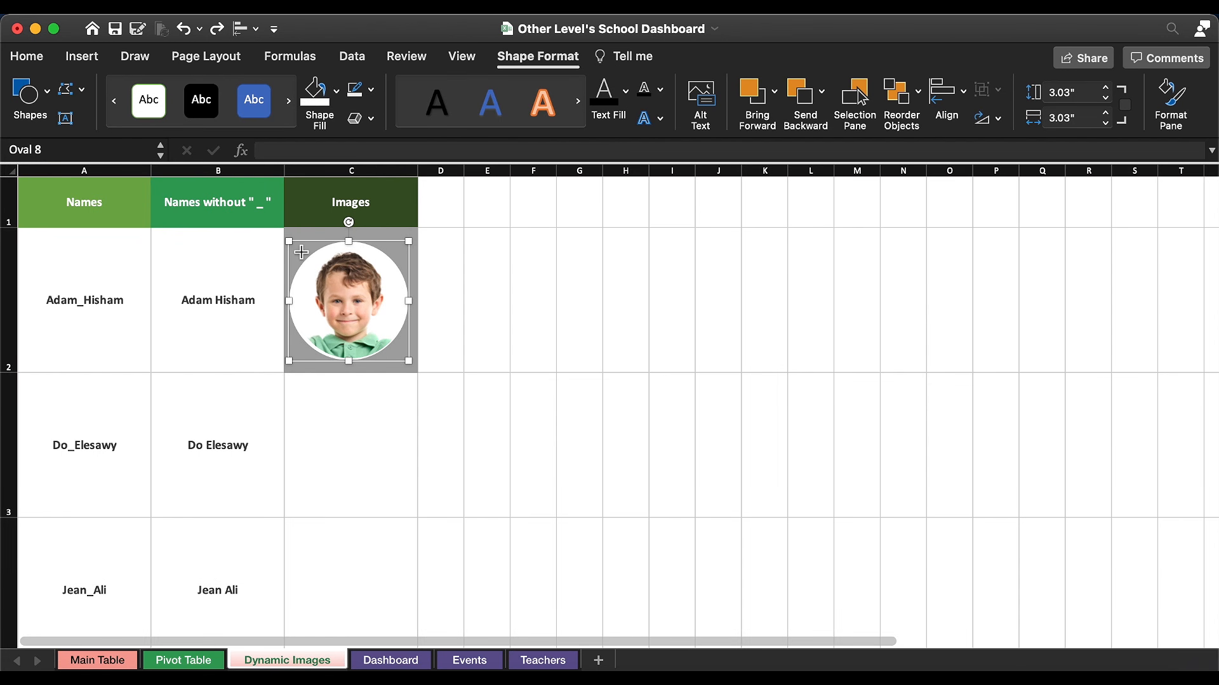
mouse_move(300, 250)
mouse_down()
mouse_move(431, 373)
mouse_move(394, 338)
mouse_up()
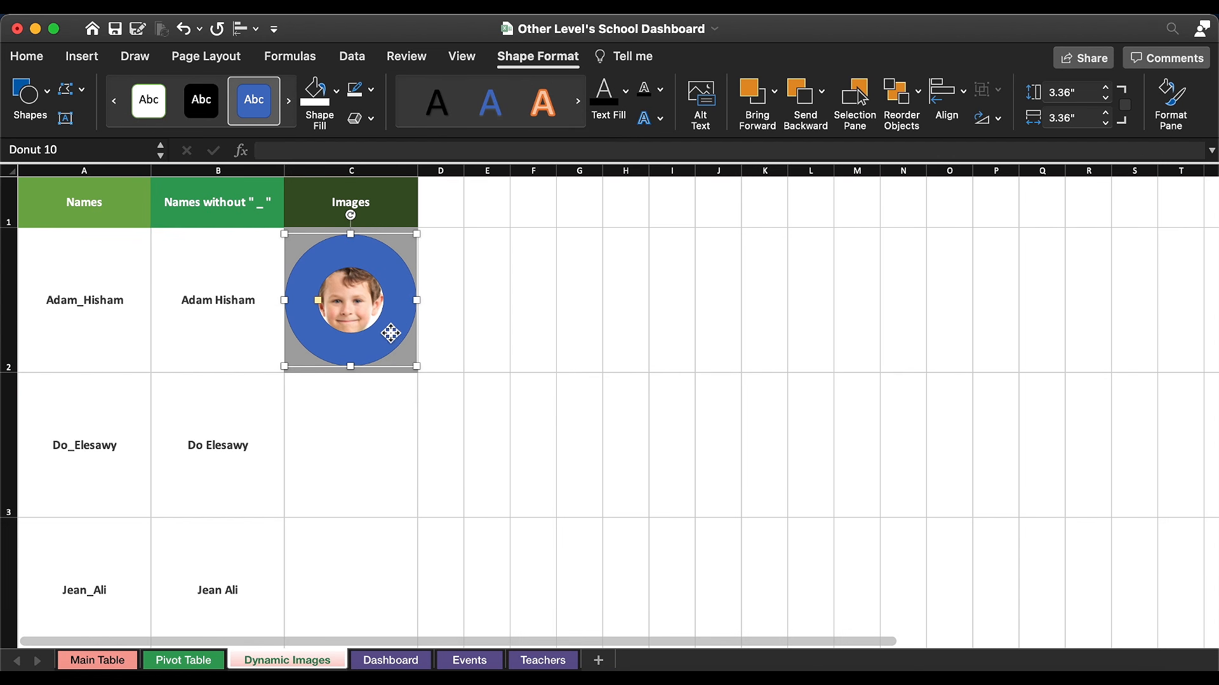
drag(318, 304, 294, 289)
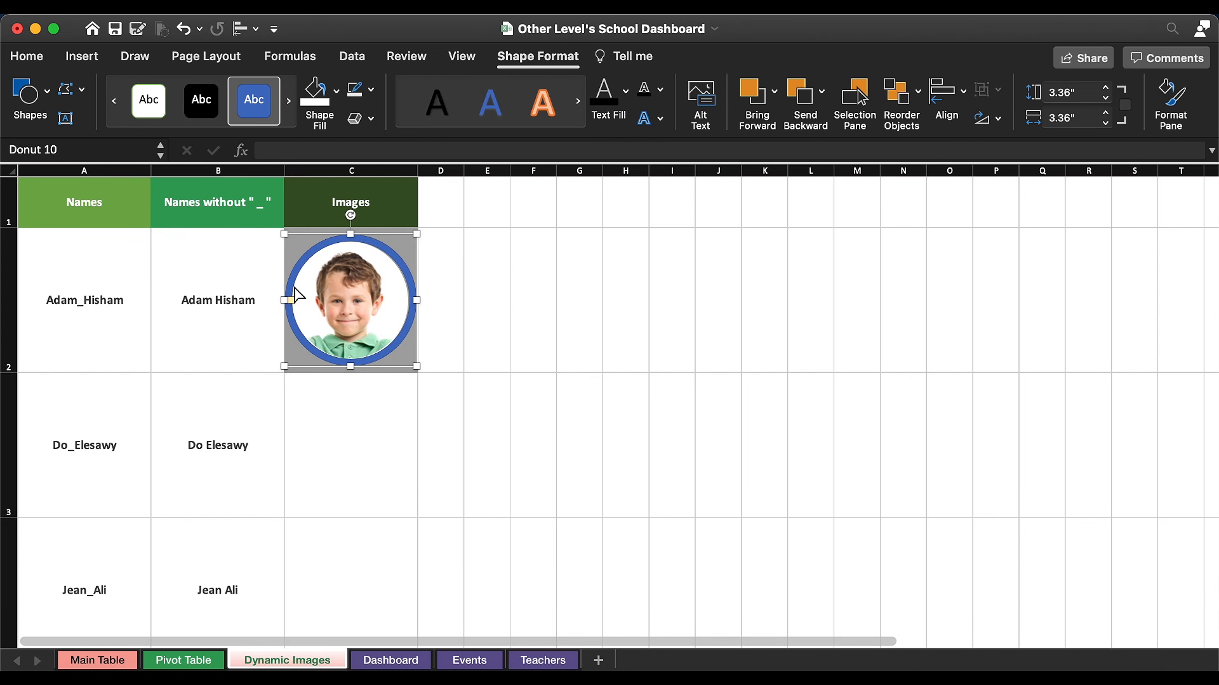
Step: Select the donut, circle and picture in C2 together and align them by center and middle
shift+click(398, 276)
click(367, 251)
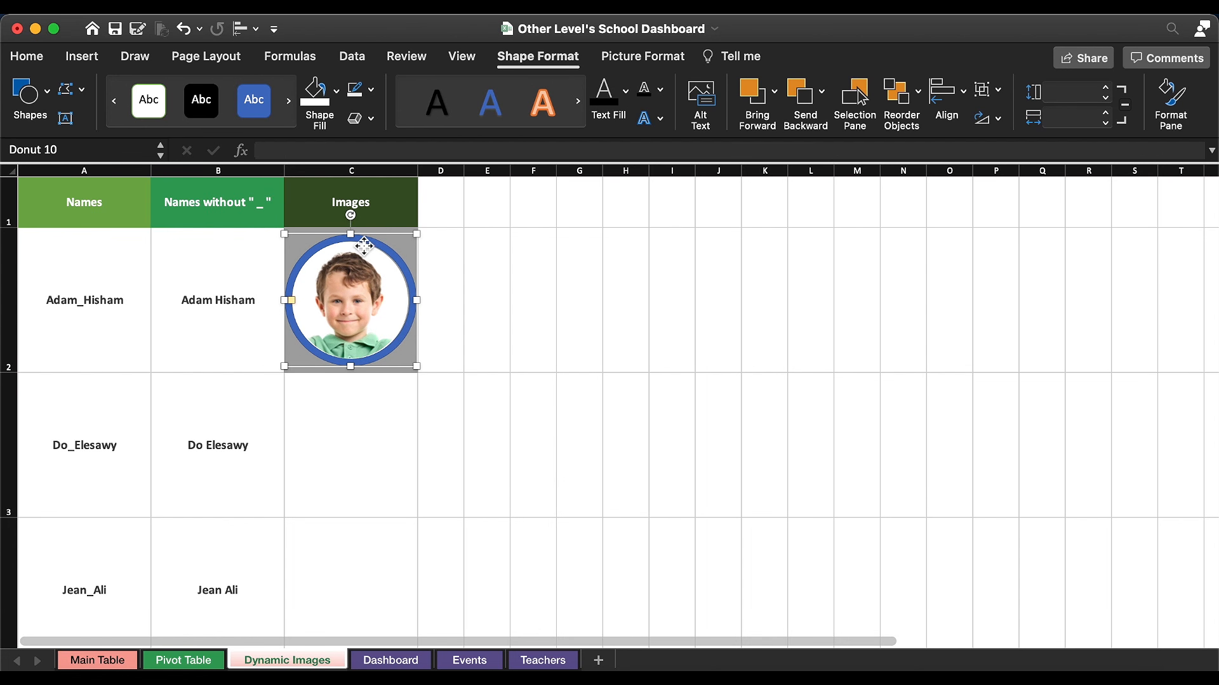
shift+click(354, 306)
shift+click(414, 301)
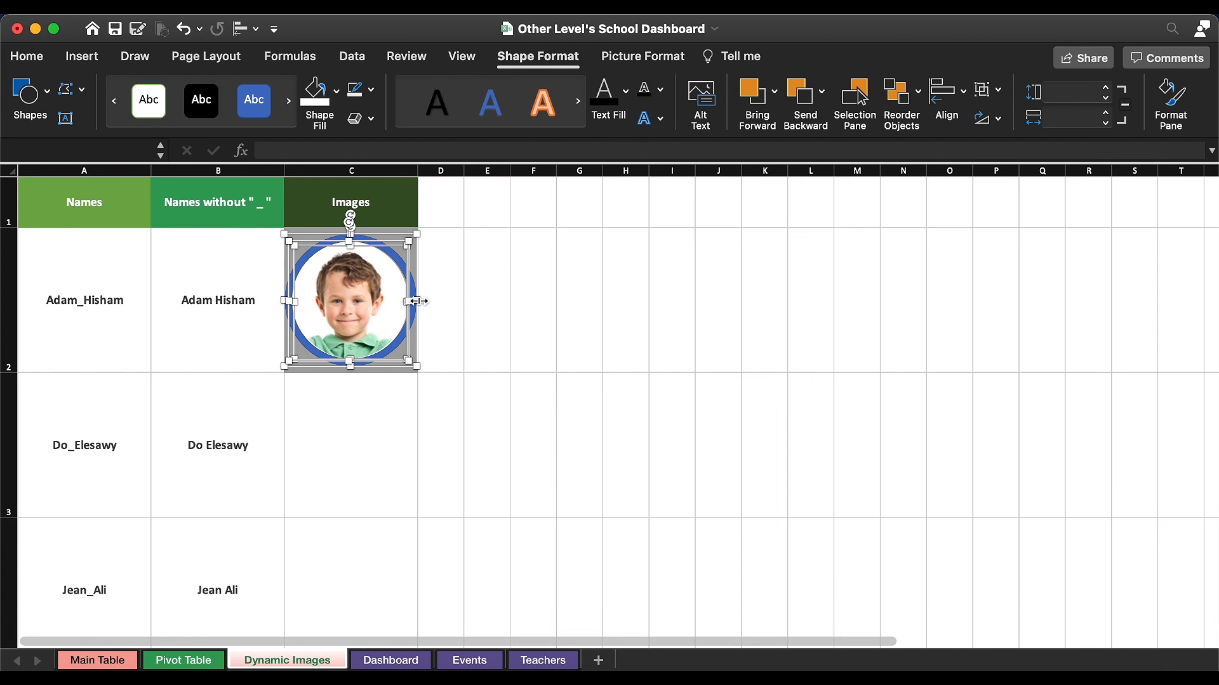
click(248, 38)
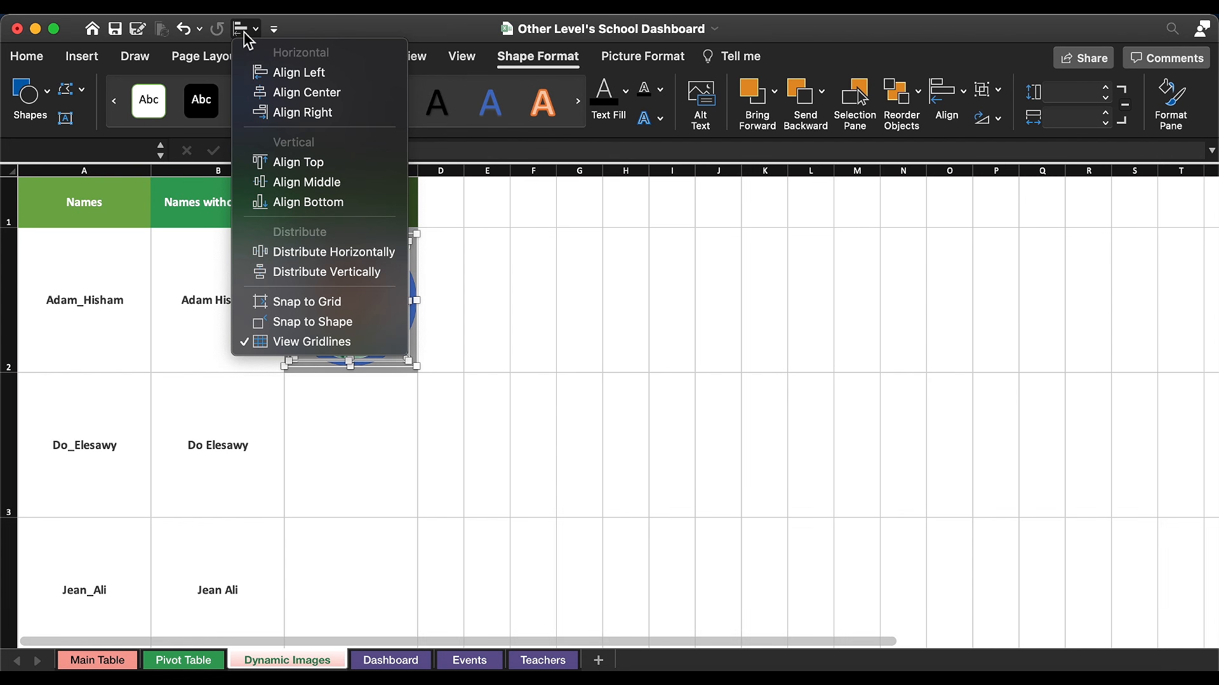
click(317, 90)
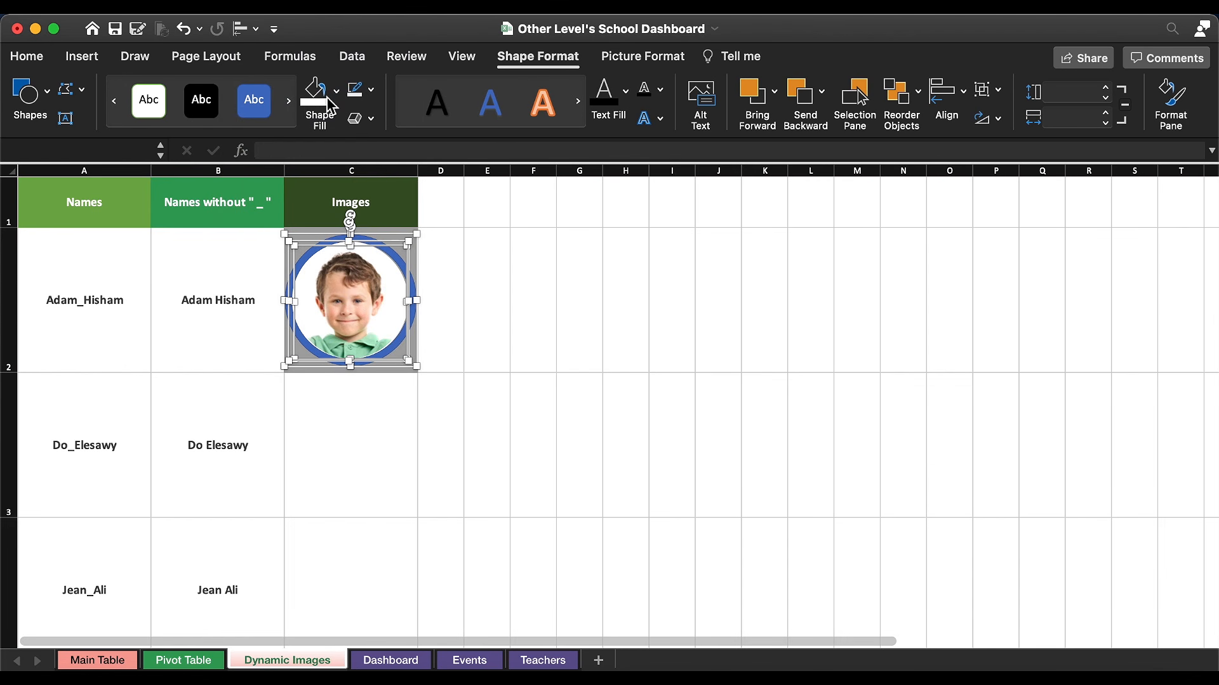
click(255, 30)
click(296, 184)
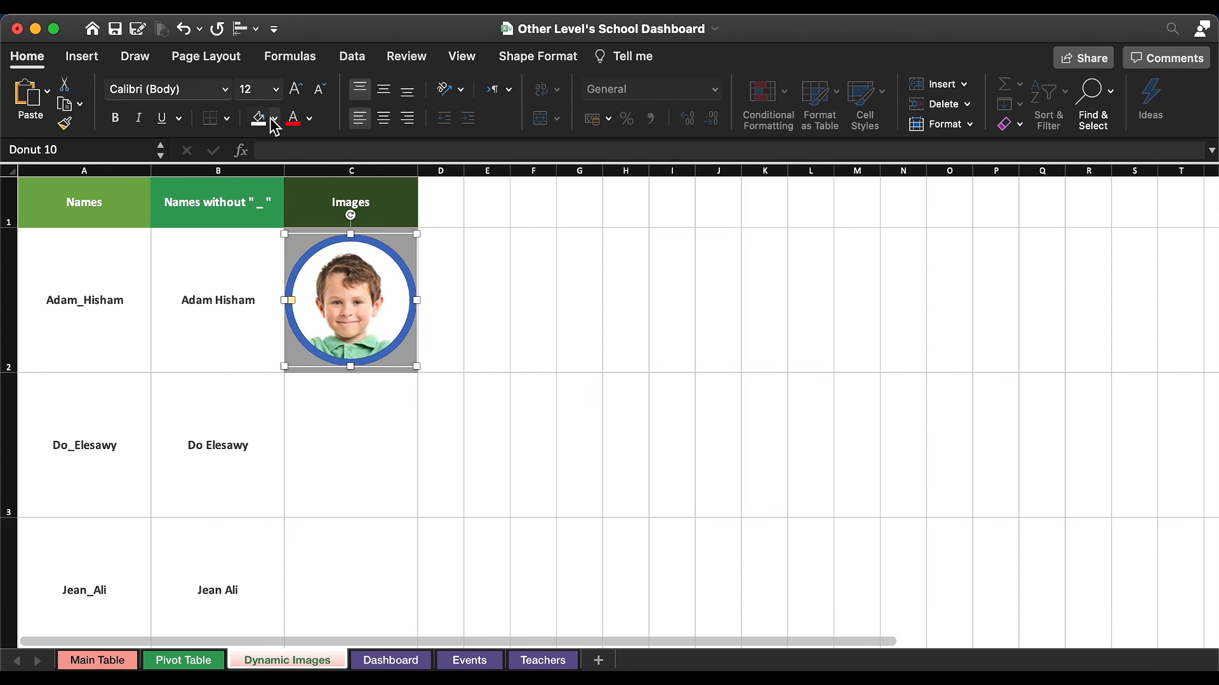
Step: Fill the donut ring around the boy's picture with gray
click(276, 119)
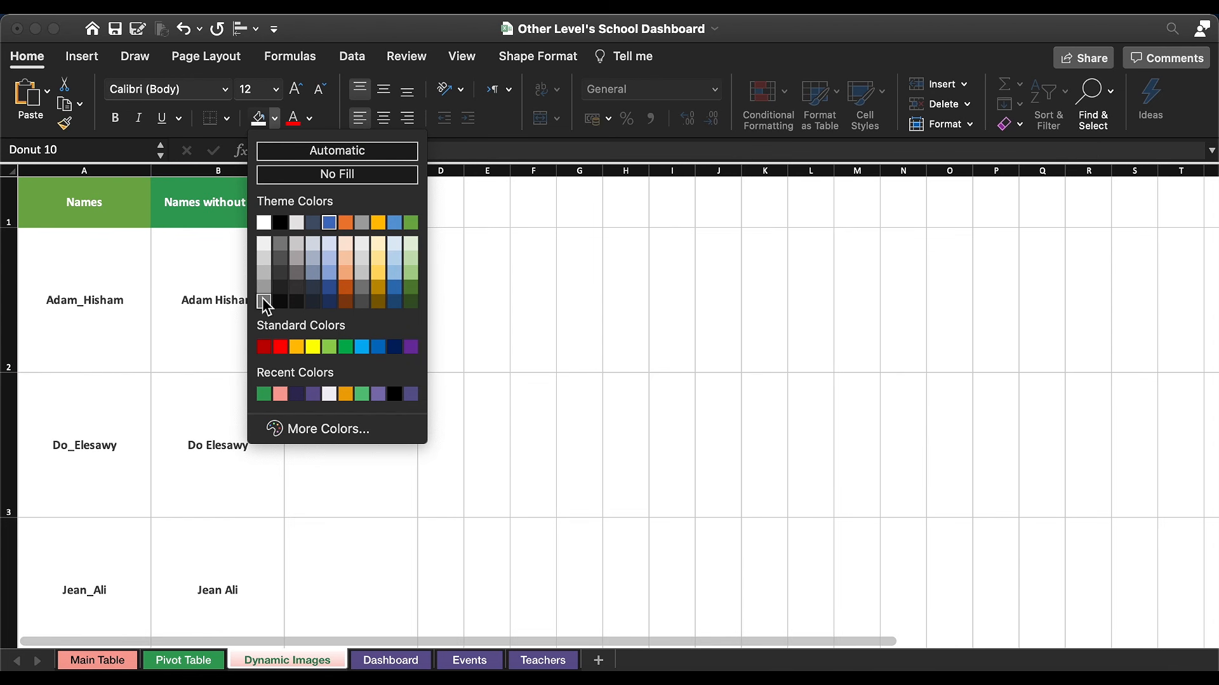
click(264, 302)
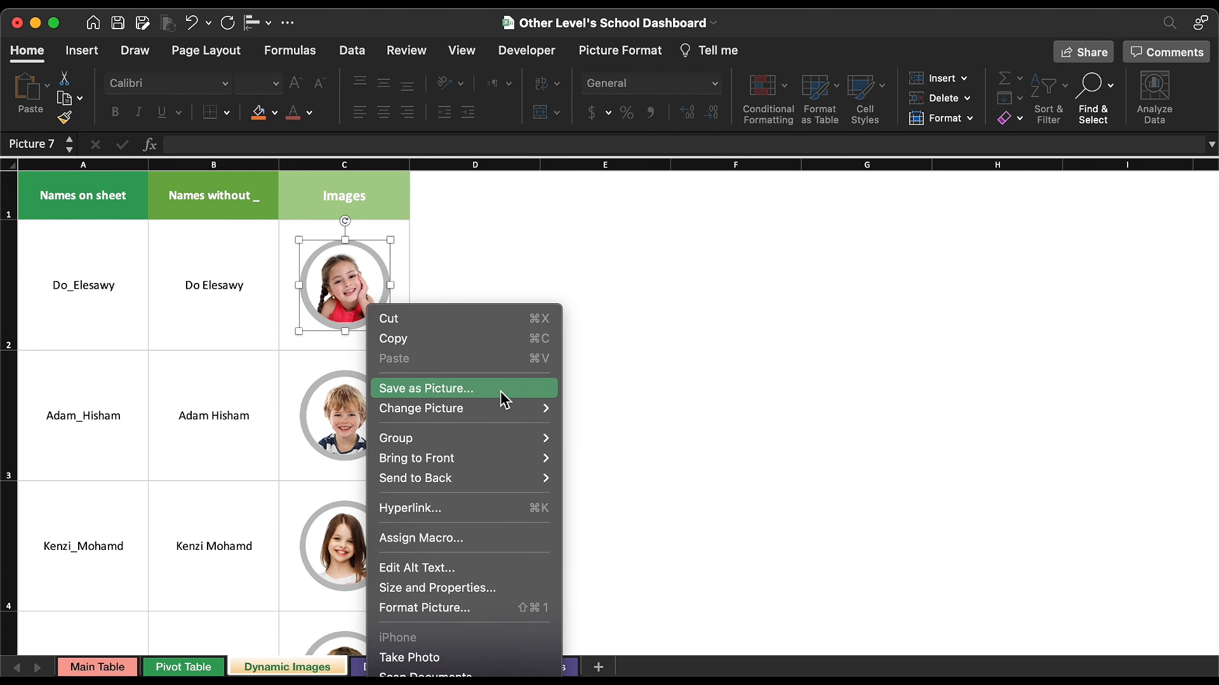
click(615, 384)
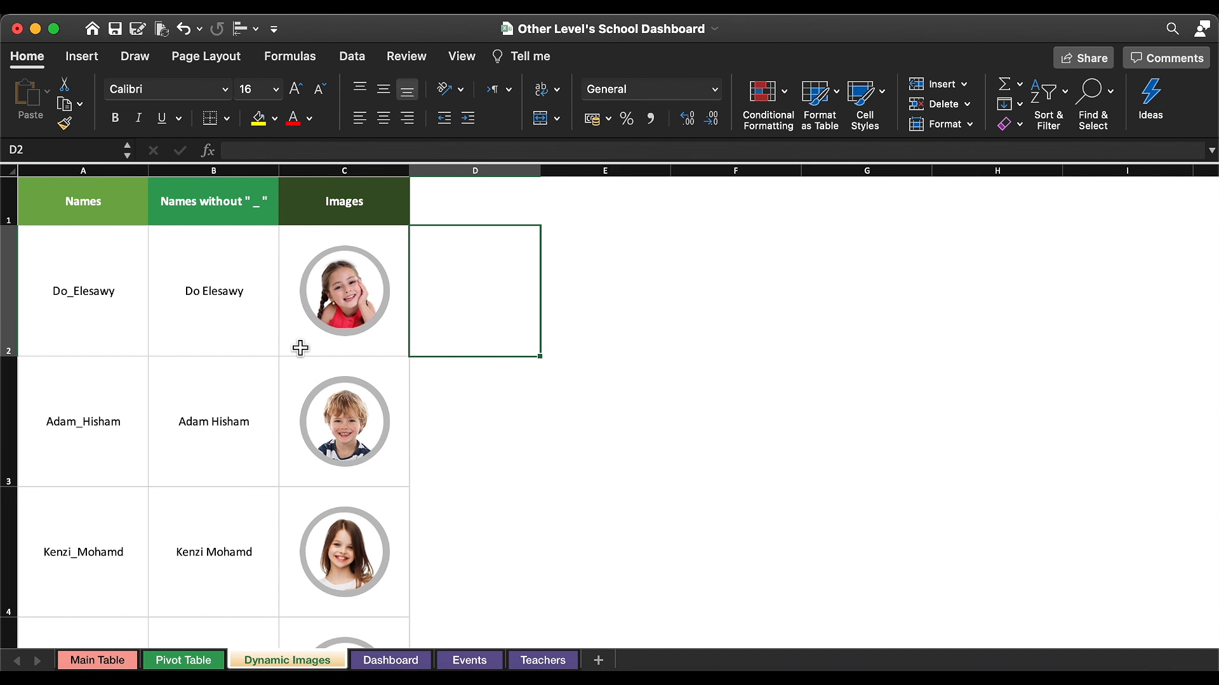
click(300, 348)
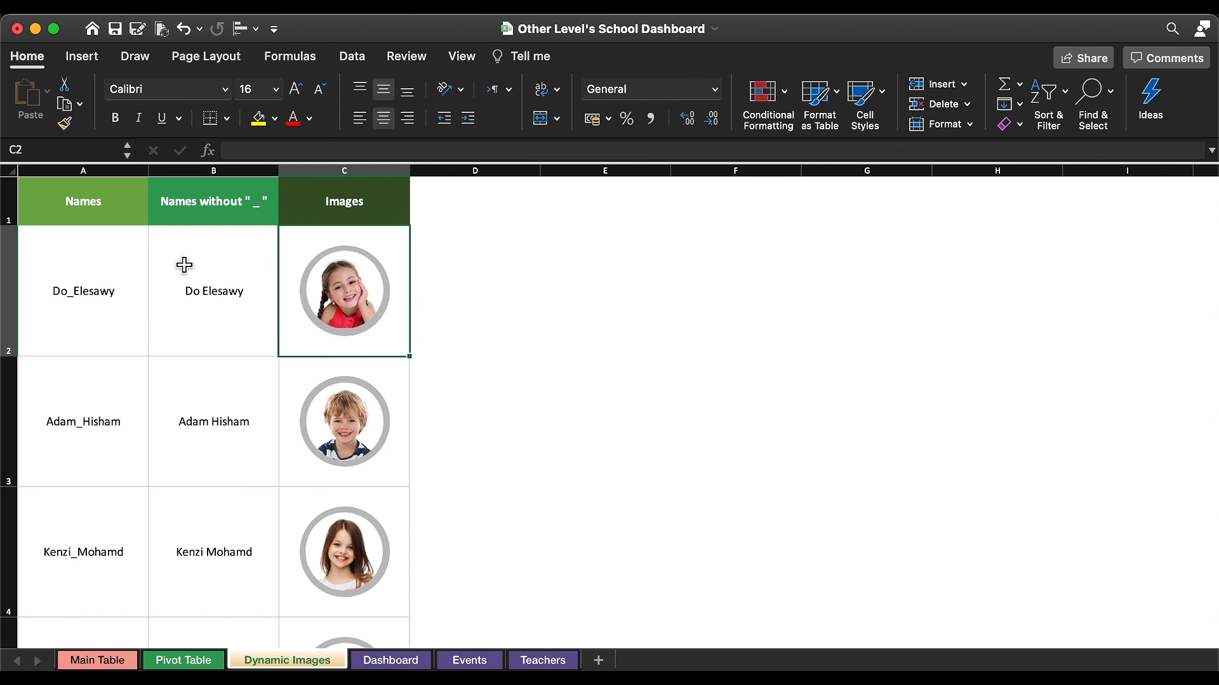
click(83, 293)
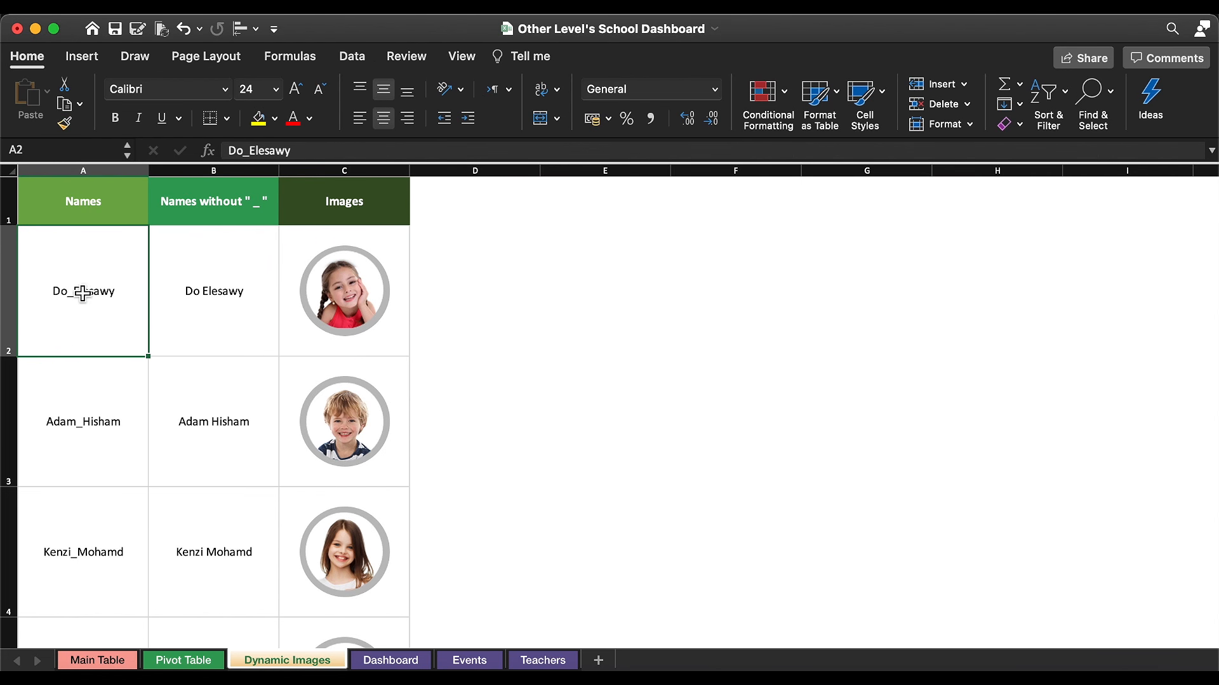
Step: Name cell C2 with the underscored student name copied from A2
drag(298, 150, 210, 150)
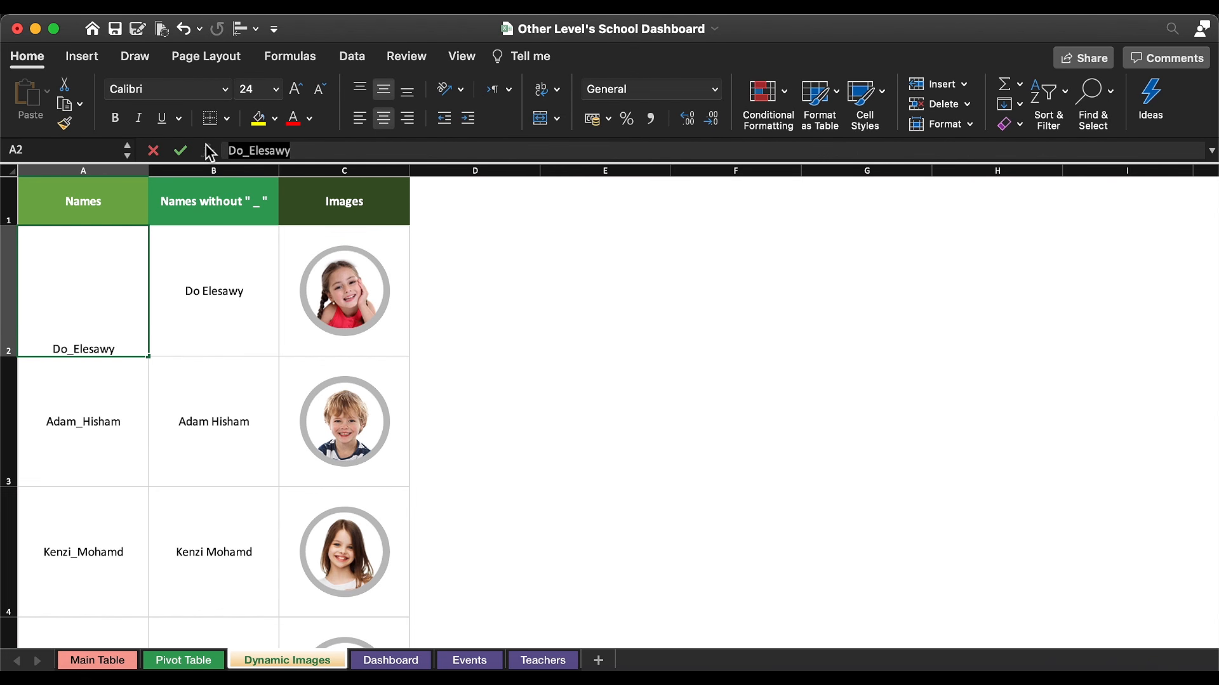
right_click(267, 150)
click(300, 180)
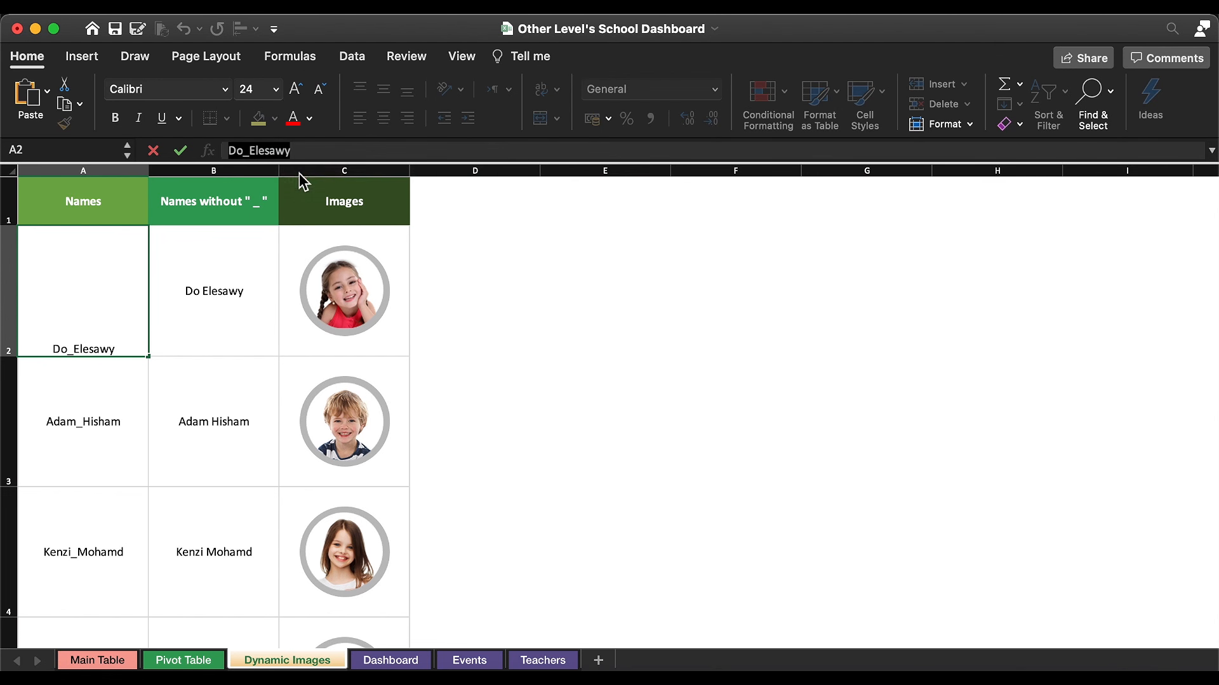
click(297, 347)
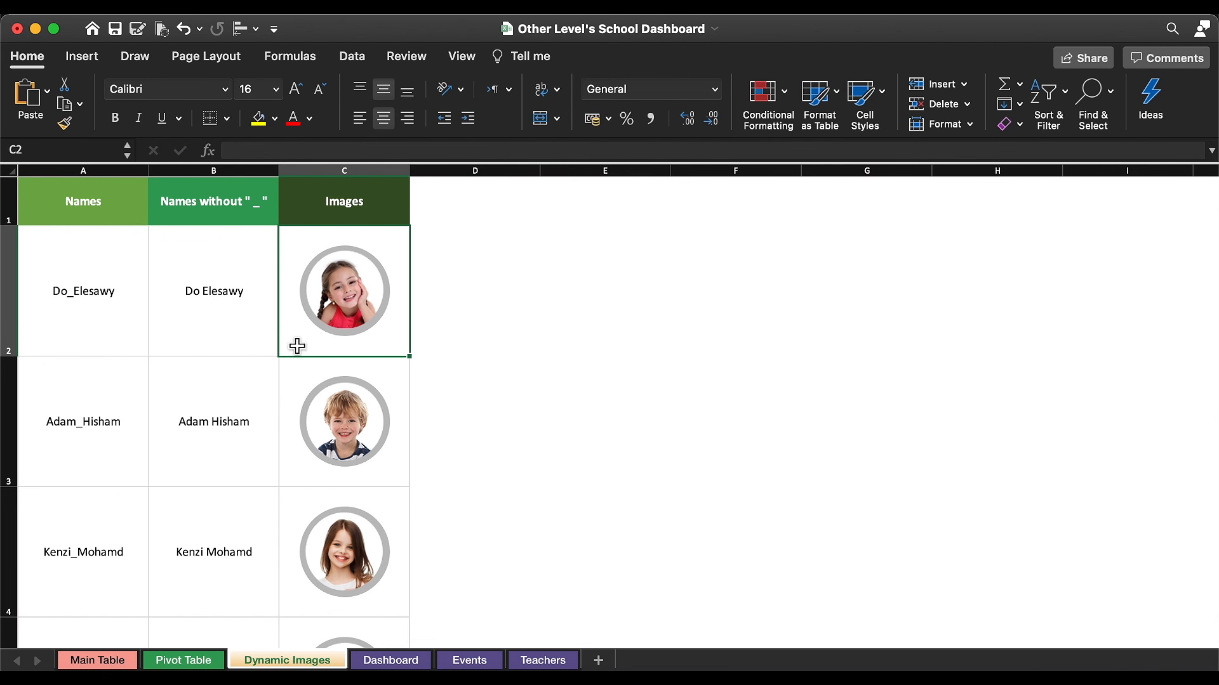
click(39, 153)
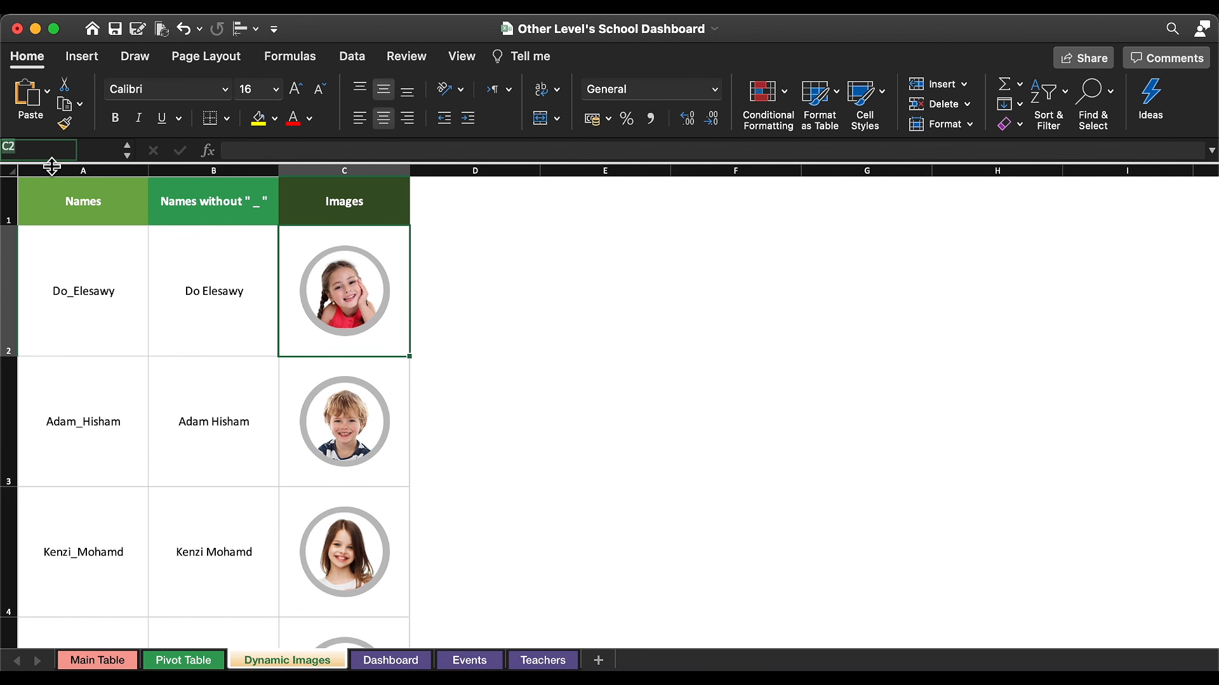
key(Return)
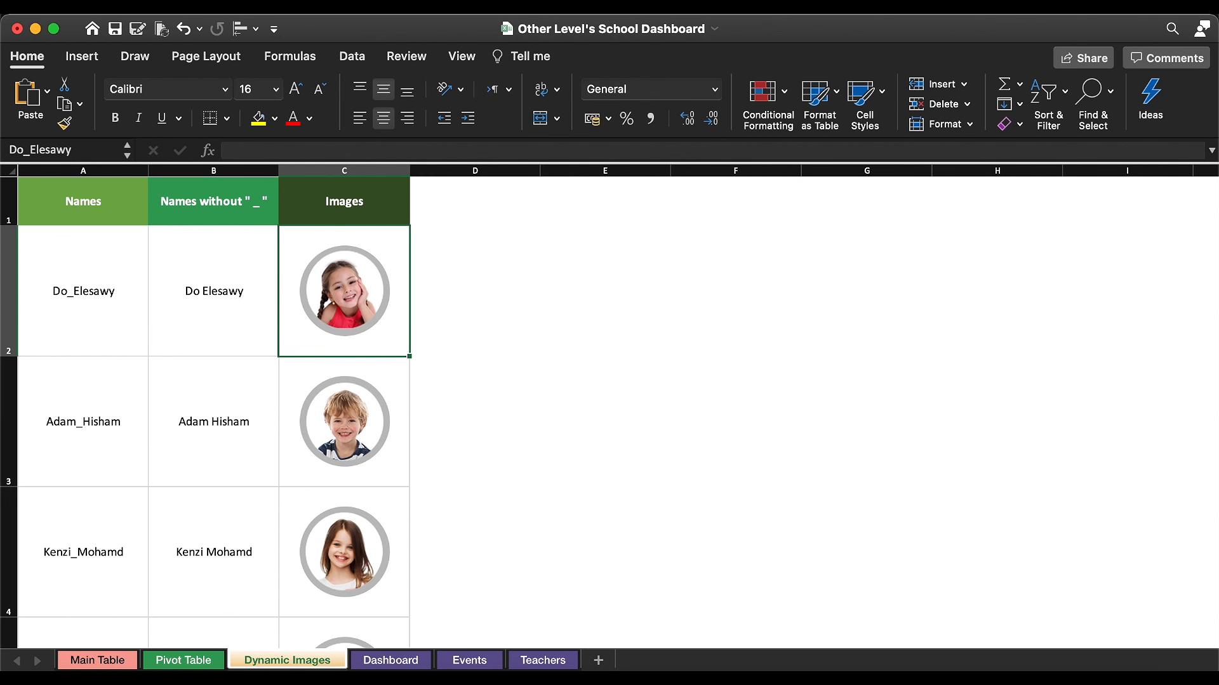
Step: Name cell C3 with the underscored student name copied from A3
click(122, 398)
drag(312, 150, 227, 147)
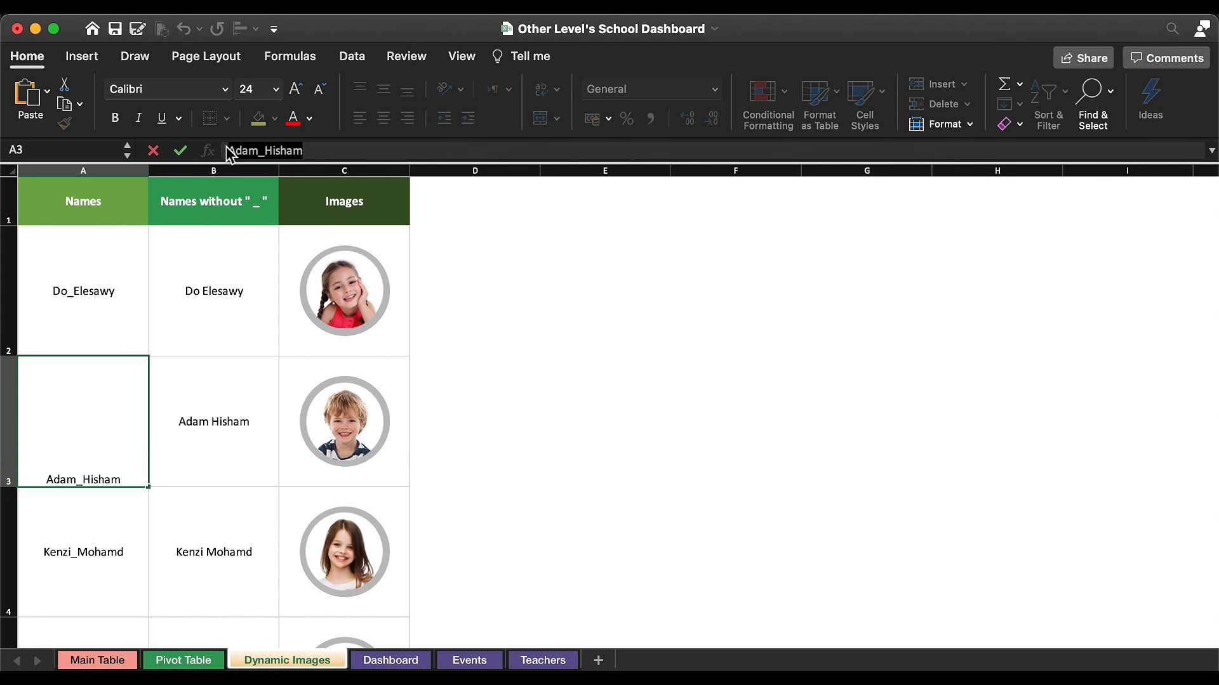
right_click(252, 155)
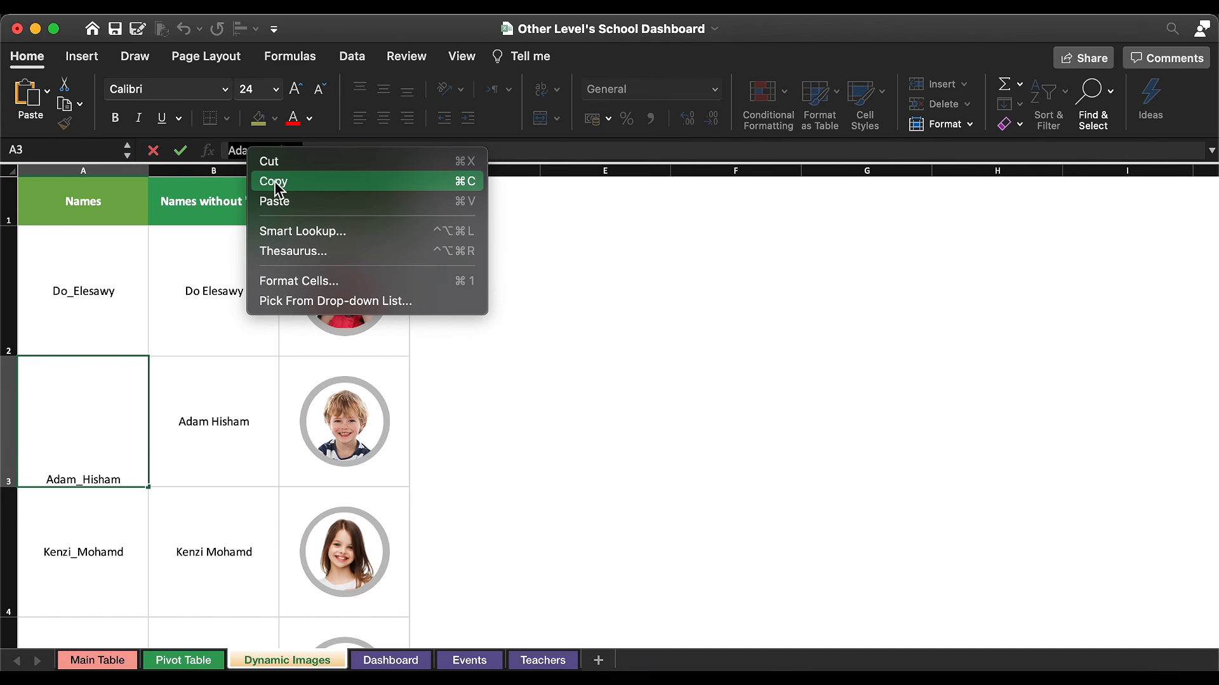
click(279, 181)
click(287, 469)
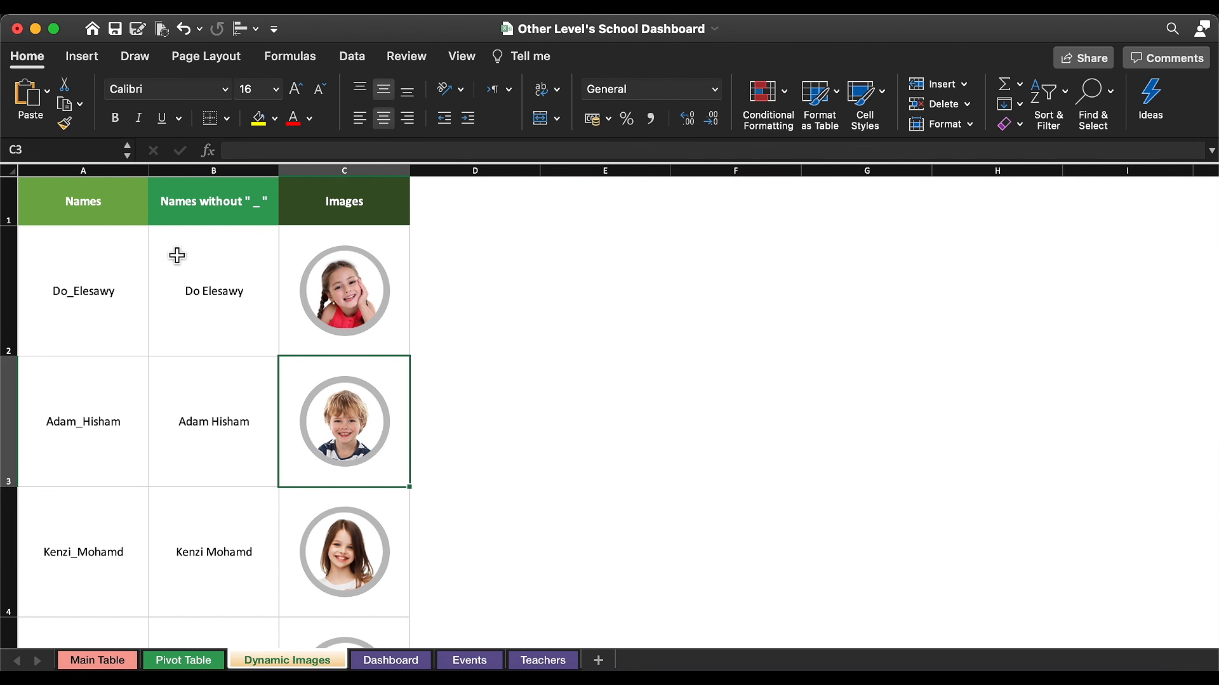
click(42, 150)
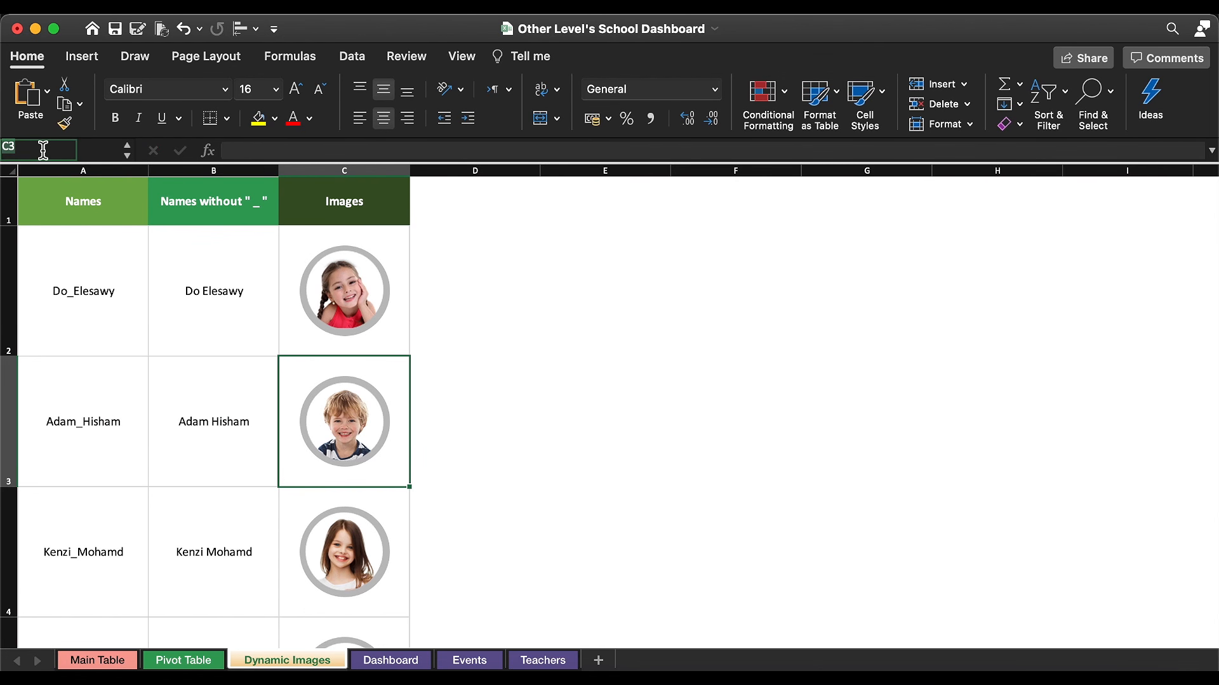
key(super+v)
key(Return)
Step: Name cell C4 with the underscored student name copied from A4
scroll(343, 552, down, 3)
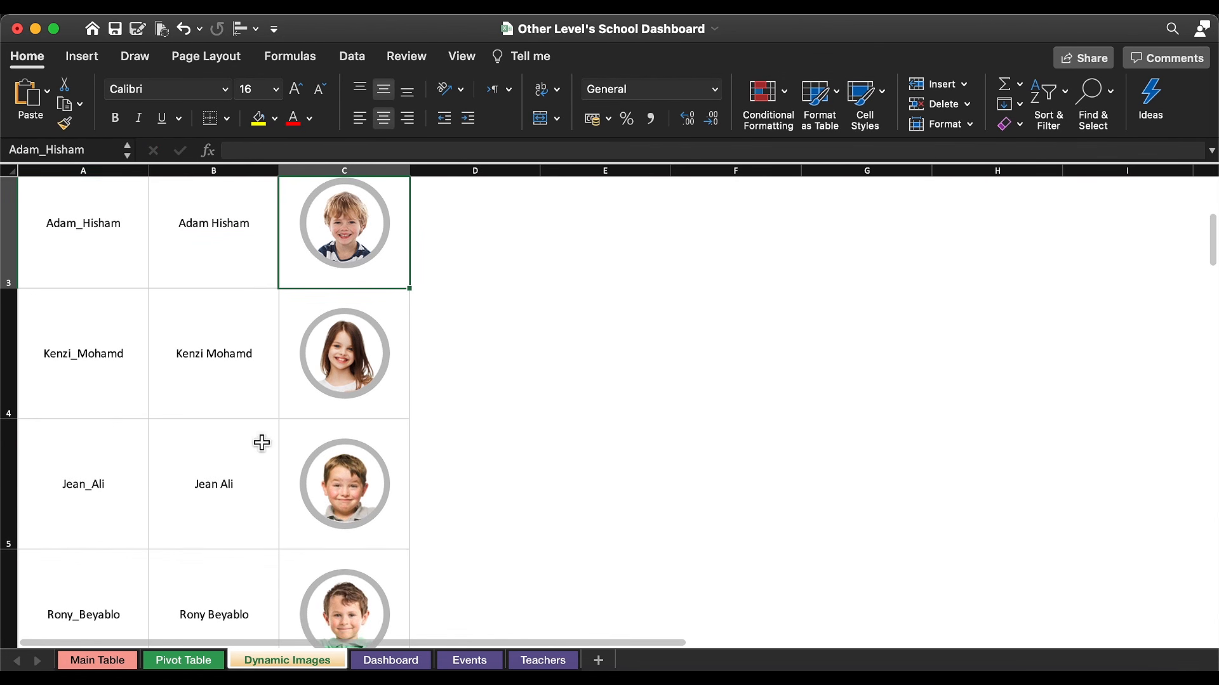
click(83, 352)
double_click(261, 150)
right_click(261, 150)
click(279, 173)
click(294, 416)
click(85, 147)
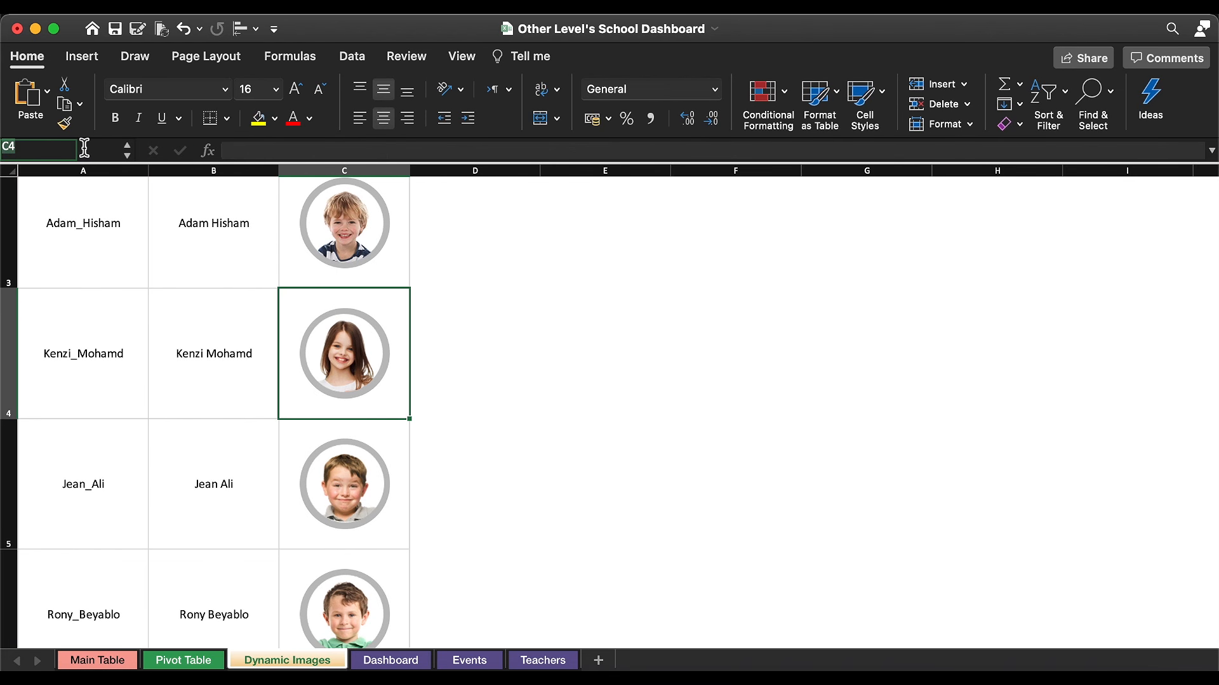
Step: Name cell C5 with the underscored student name copied from A5
click(135, 475)
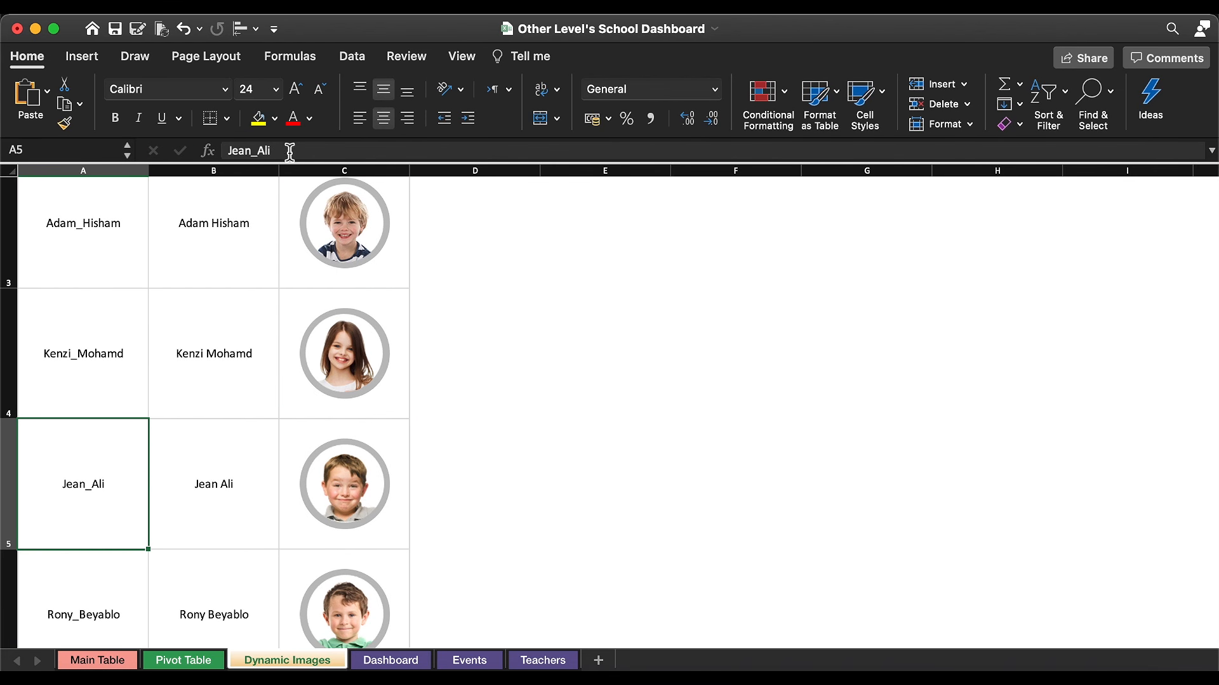
double_click(260, 150)
click(344, 483)
click(63, 150)
key(cmd+v)
key(Return)
Step: Name cell C6 with the underscored student name copied from A6
scroll(343, 413, down, 3)
click(95, 348)
drag(302, 151, 206, 152)
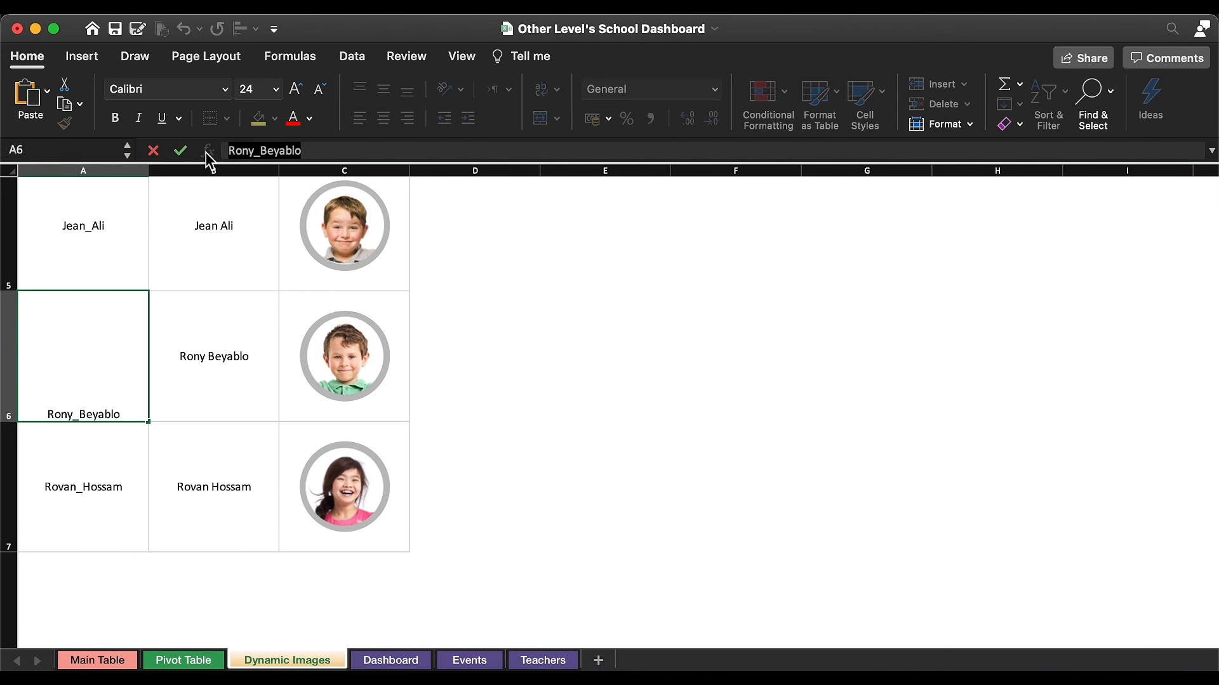
key(super+c)
click(355, 375)
click(64, 150)
key(super+v)
key(Return)
Step: Name cell C7 with the underscored student name copied from A7
click(83, 487)
double_click(291, 151)
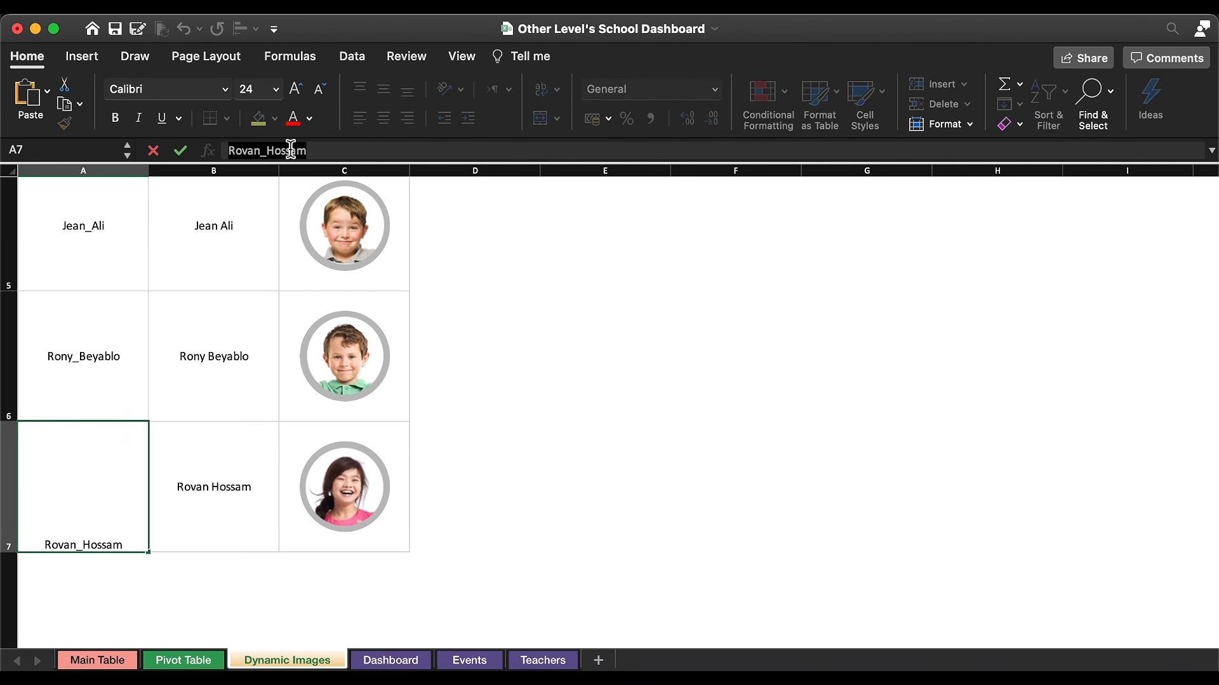
key(super+c)
click(317, 489)
click(64, 150)
key(super+v)
key(Return)
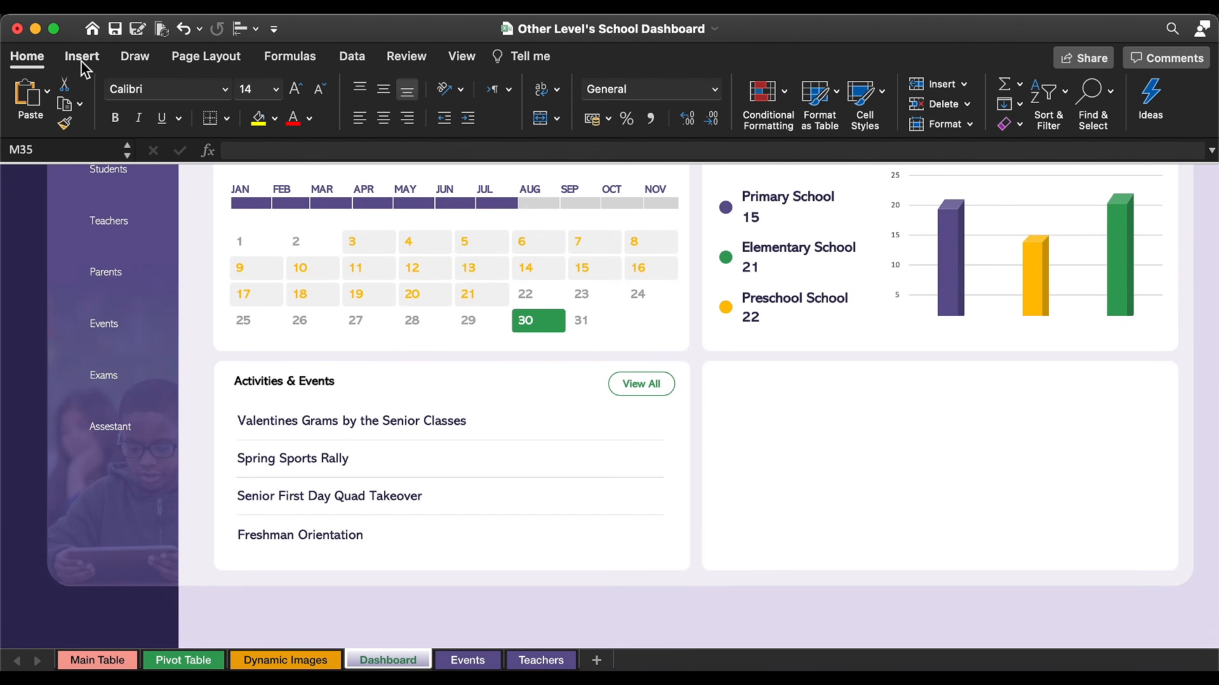
Step: Draw a rounded rectangle about 2.8" high and 2.05" wide in the empty white panel beside Activities & Events on the Dashboard sheet
click(82, 57)
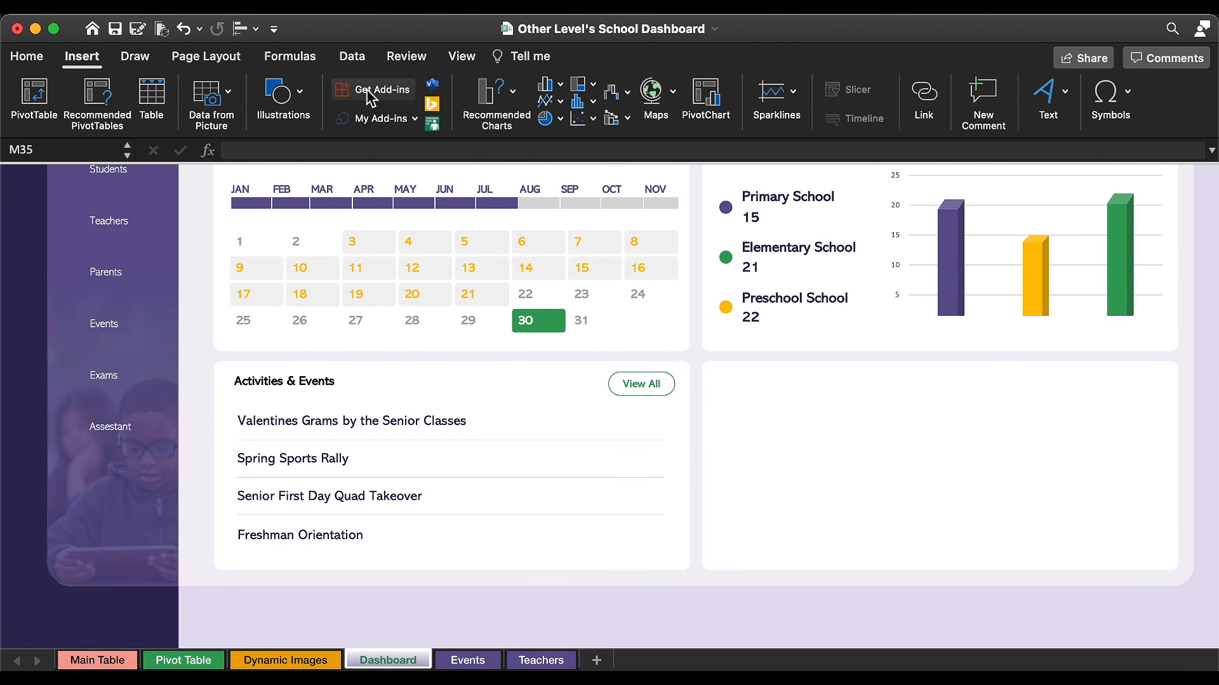
click(282, 105)
click(215, 153)
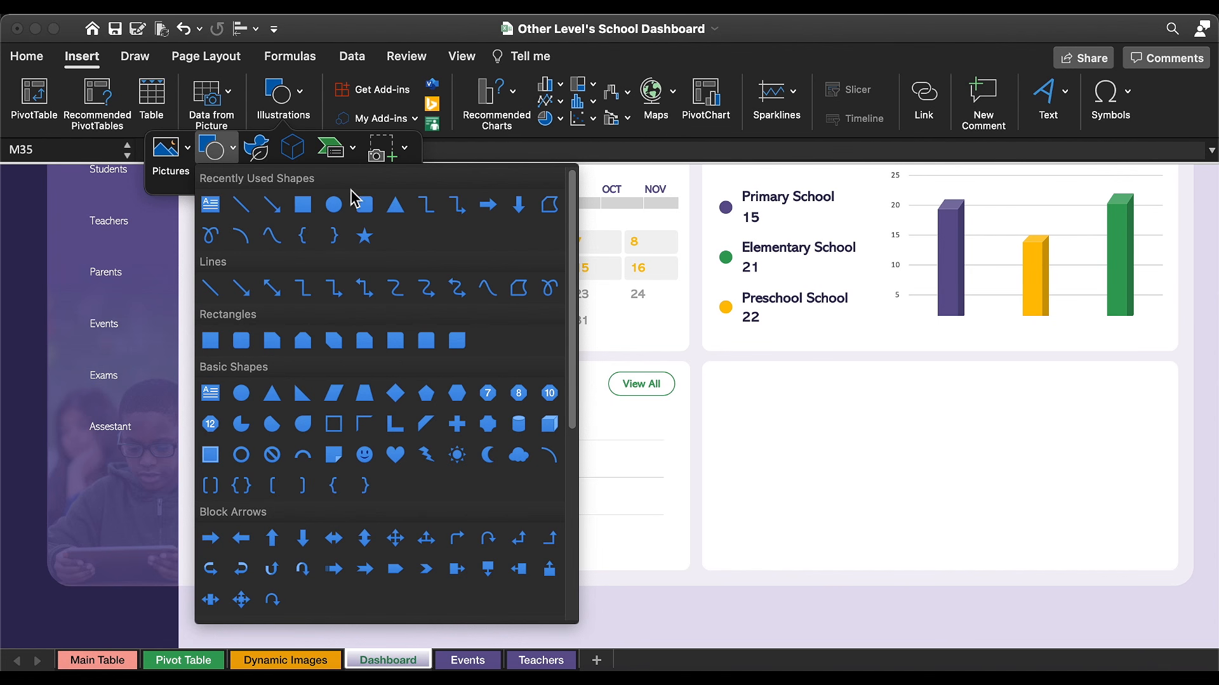
click(364, 205)
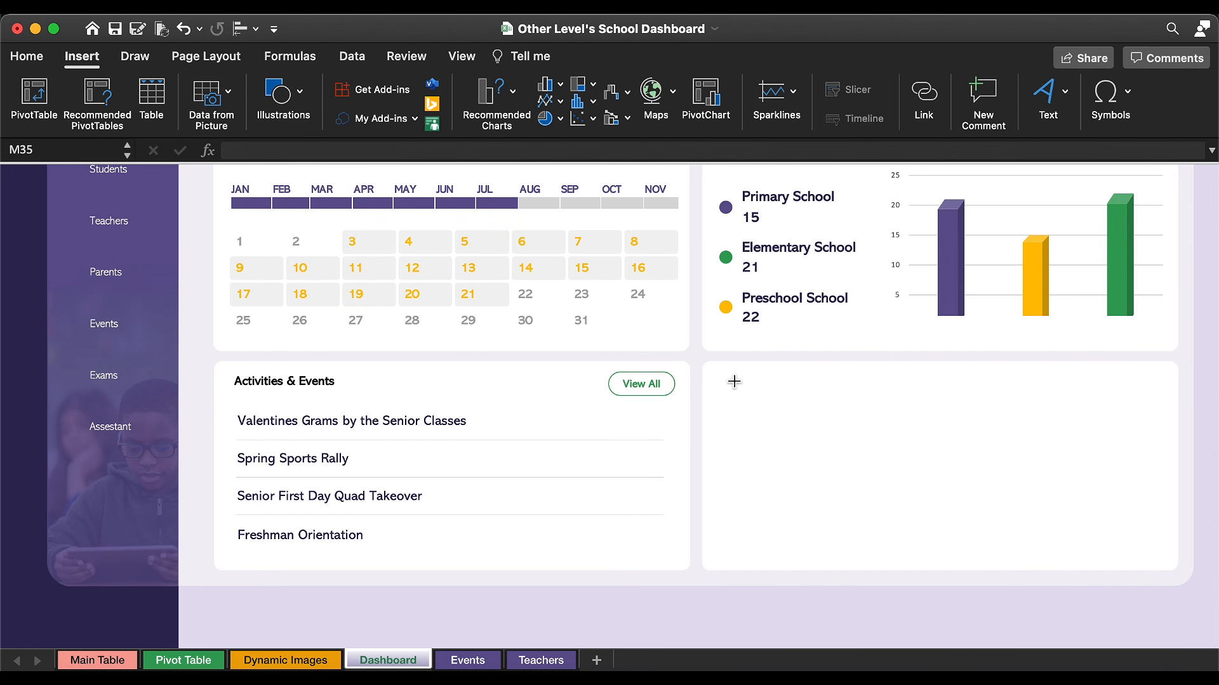
drag(733, 385, 859, 558)
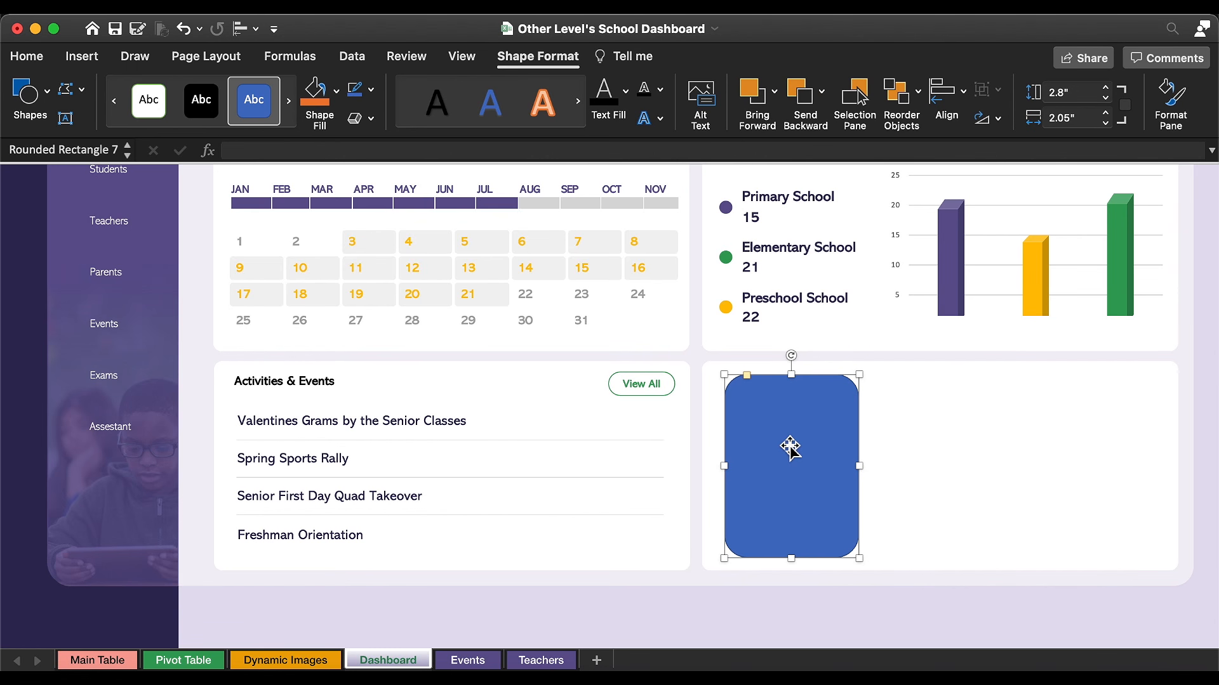
Step: Duplicate the rounded rectangle twice to form a row of three and distribute them horizontally
drag(790, 447, 1089, 435)
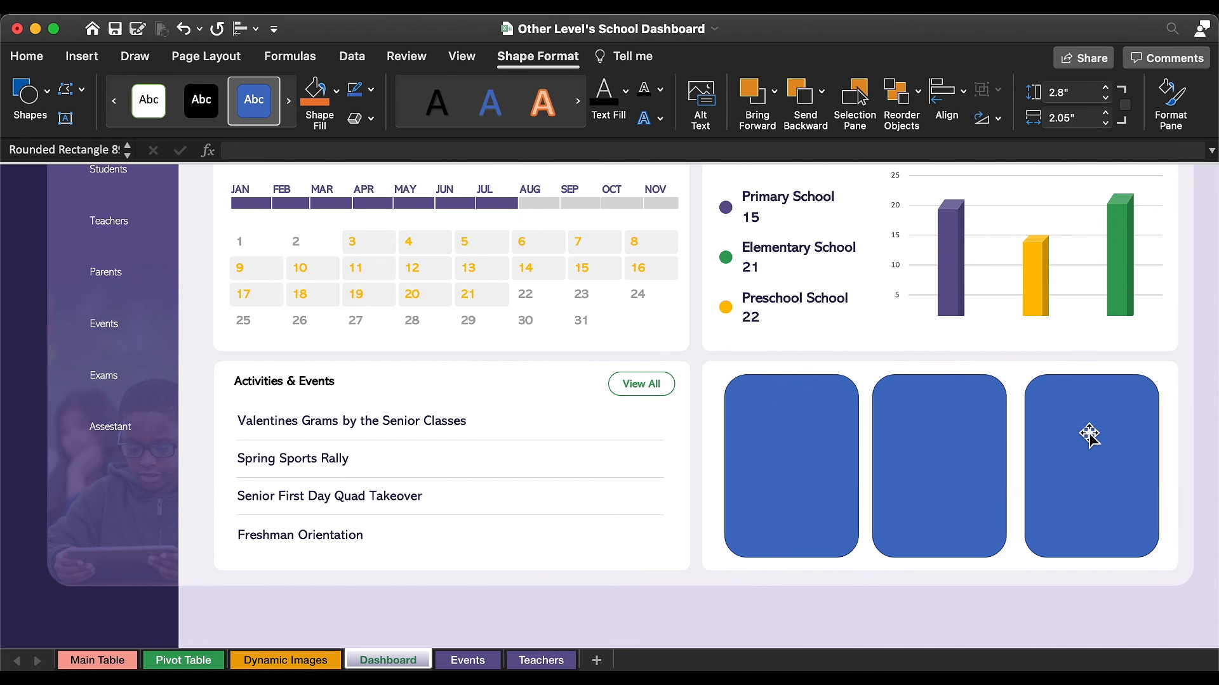
shift+click(950, 440)
shift+click(817, 457)
click(249, 28)
click(279, 248)
Step: Remove the outlines of the three rectangles and fill them green, purple and gold from left to right
click(371, 89)
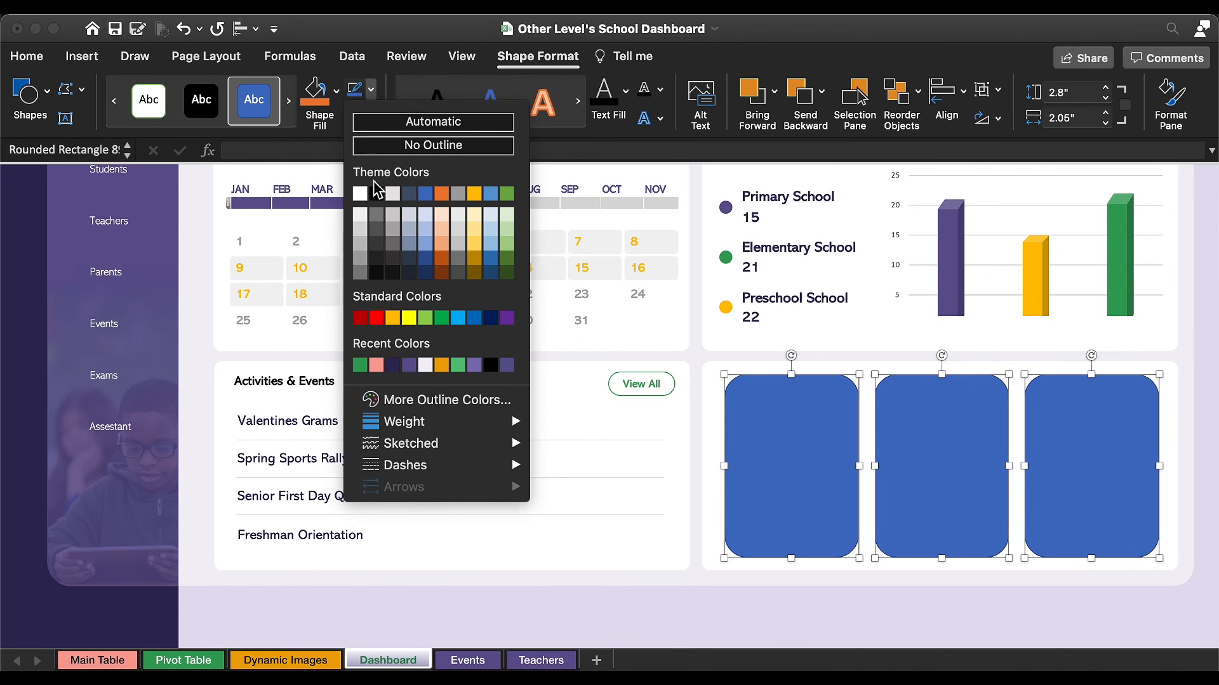
click(407, 147)
click(336, 92)
click(315, 373)
click(336, 92)
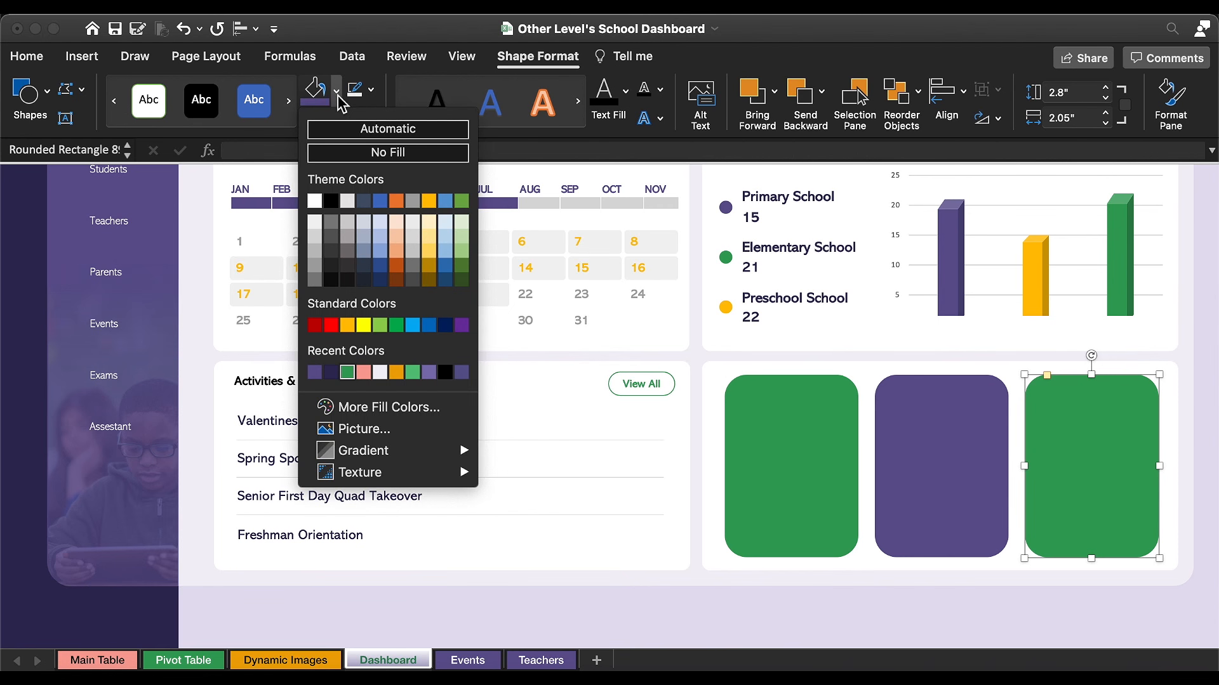
click(397, 376)
Step: Reduce the corner rounding of the green, purple and gold rectangles
click(748, 380)
click(908, 391)
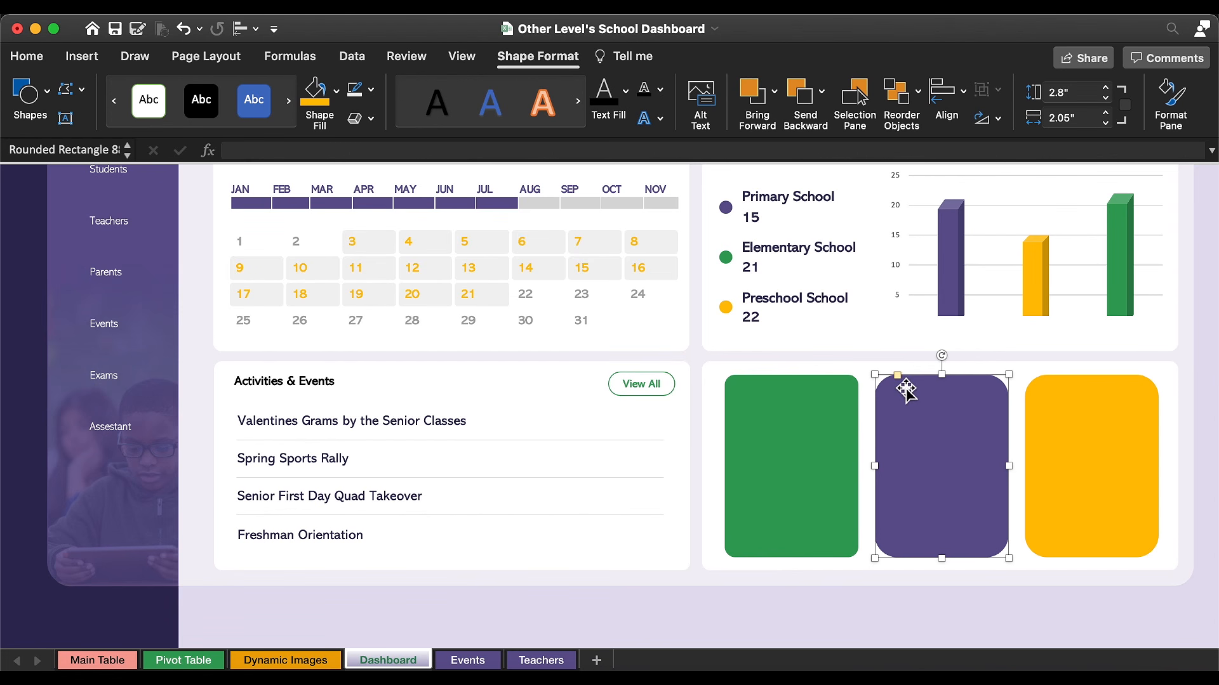
click(1073, 407)
drag(1047, 376, 1034, 376)
Step: Place a light green strip, a resized green card copy about 0.59" high and 1.81" wide, at the bottom of each card
drag(787, 442, 810, 375)
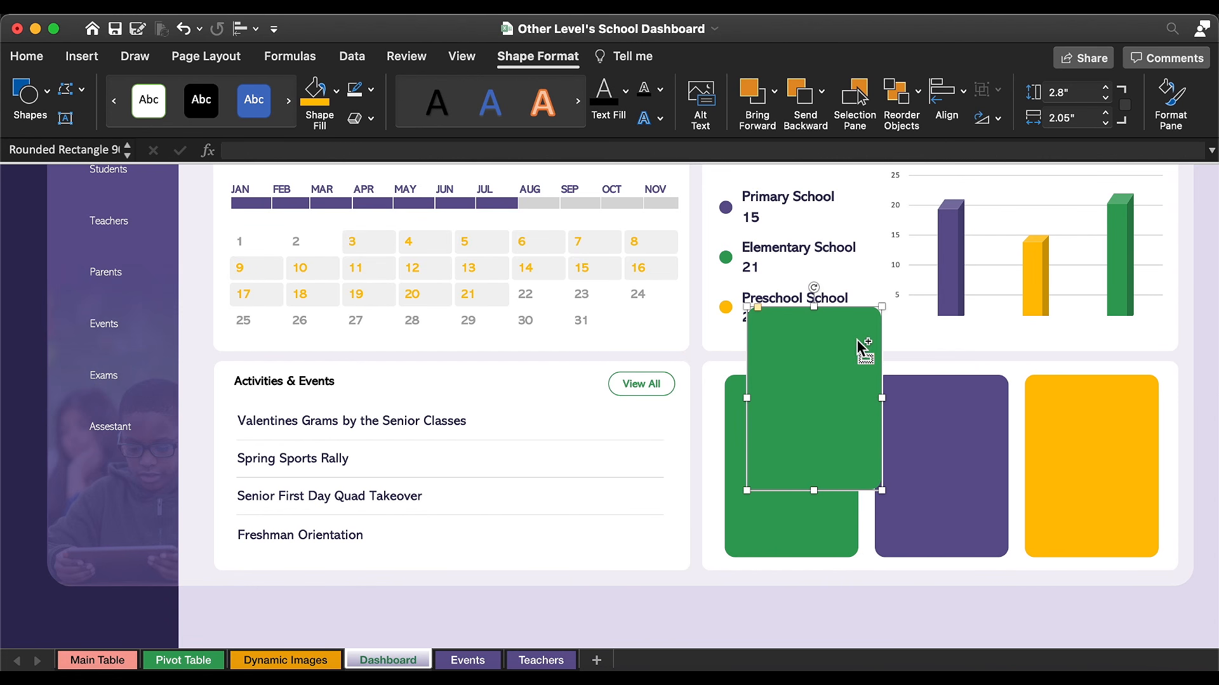
drag(815, 308, 1112, 516)
click(337, 92)
click(414, 371)
Step: Fill the strip in the gold card with orange and the strip in the purple card with lighter purple
click(336, 90)
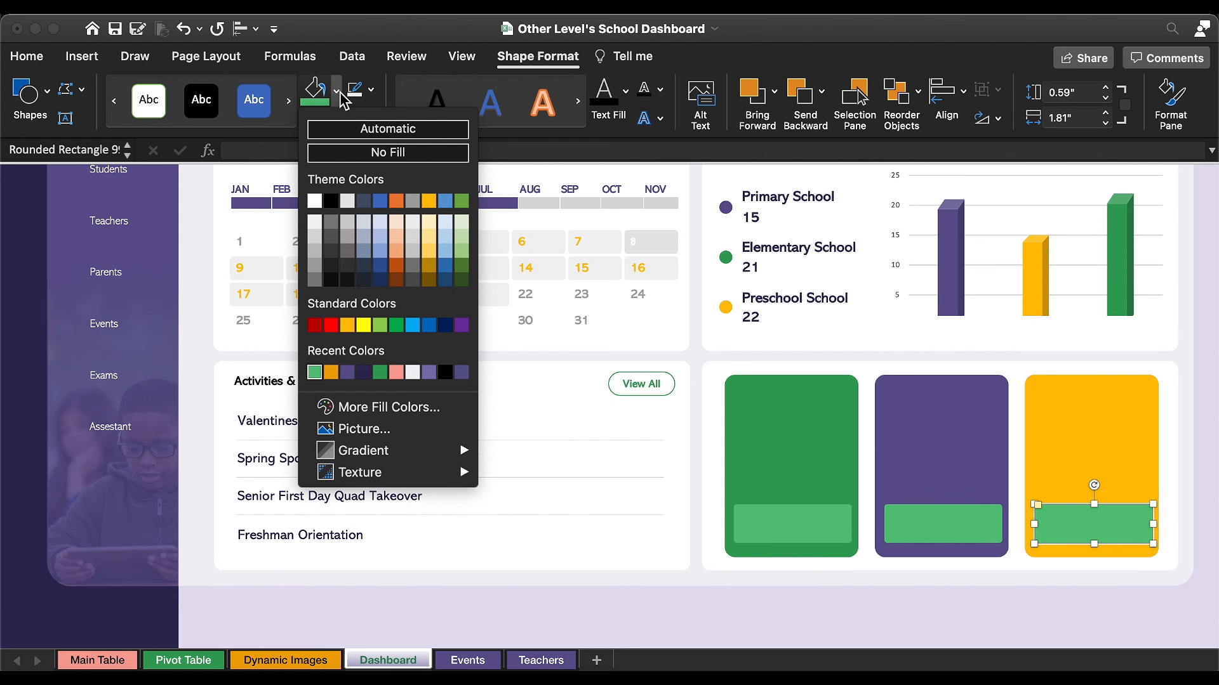
click(342, 371)
click(938, 518)
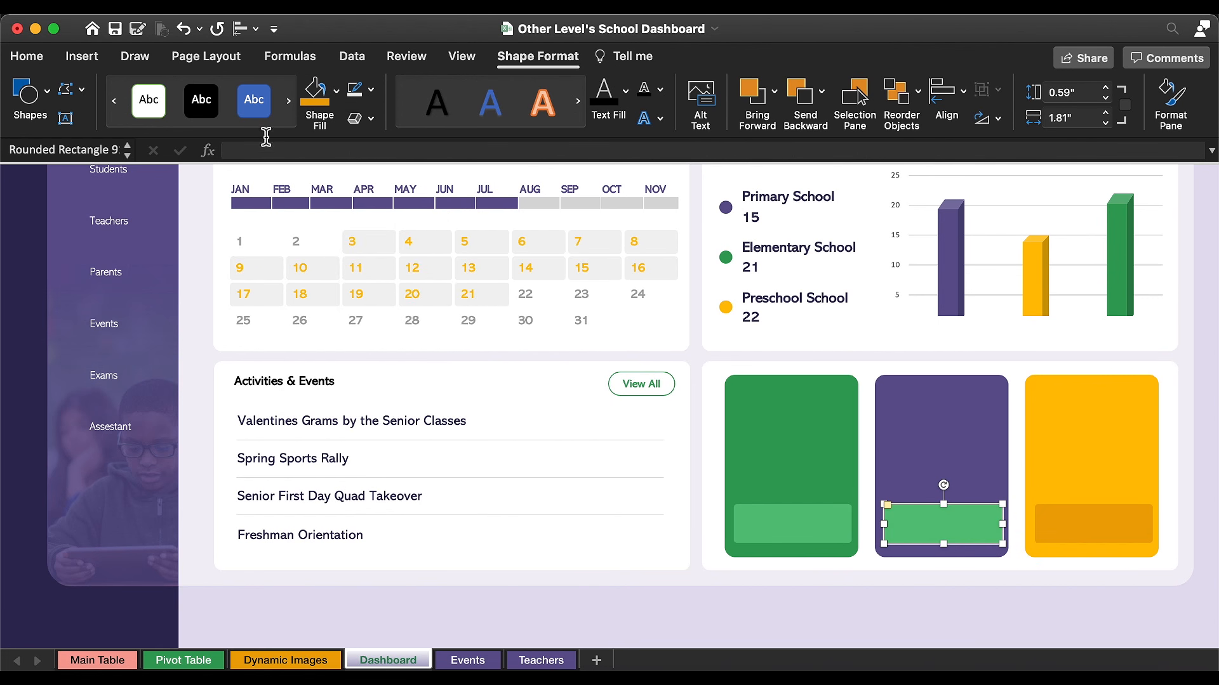
click(336, 91)
click(429, 372)
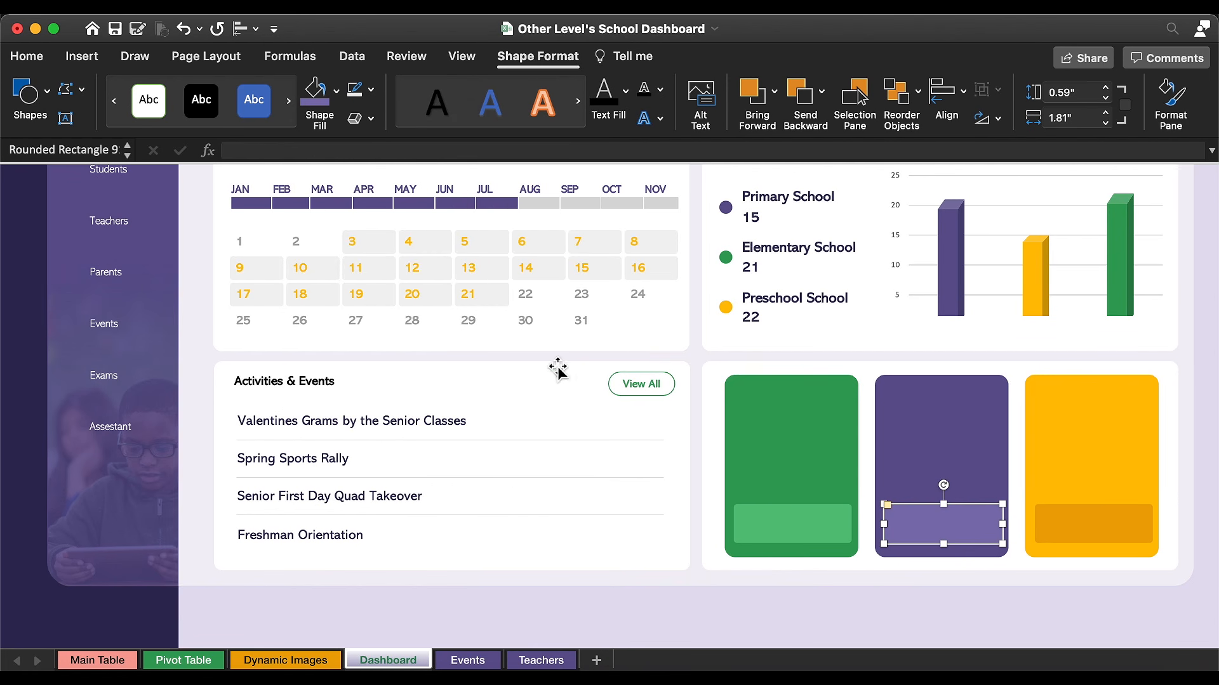
click(851, 608)
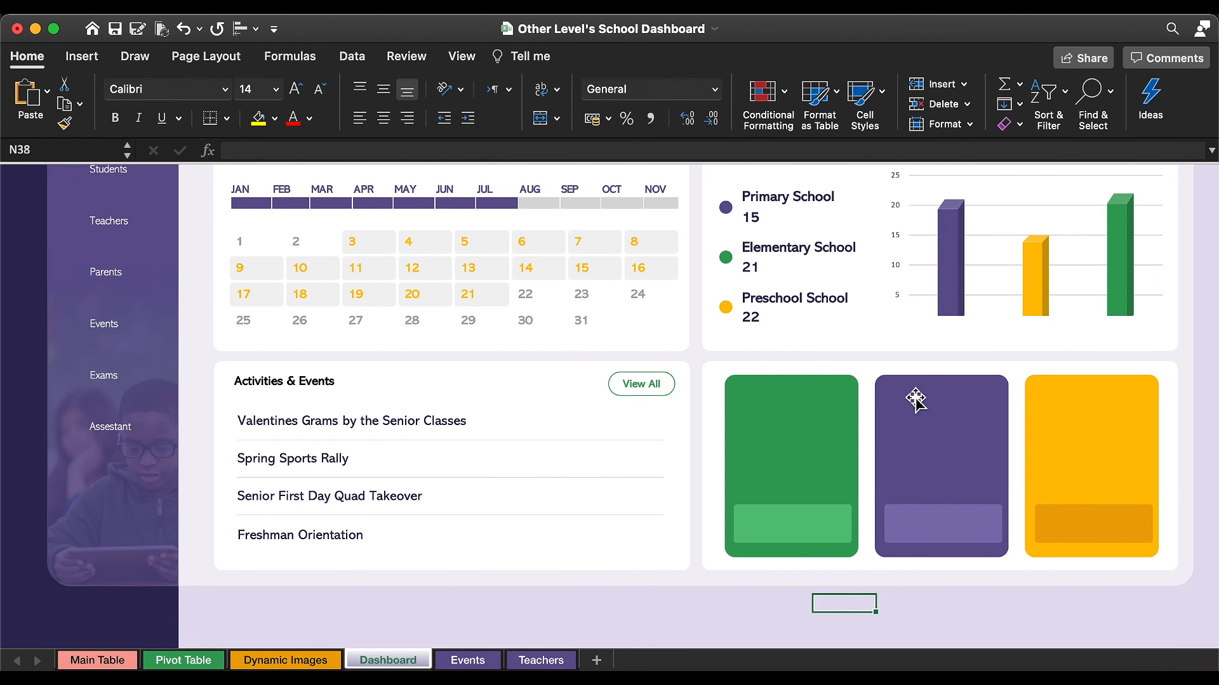
click(749, 510)
click(895, 510)
click(1061, 515)
Step: Copy the Images header style to E1:G1 on the Dynamic Images sheet and enter the headers Rank, Name and Name on Dashboard
drag(605, 201, 862, 190)
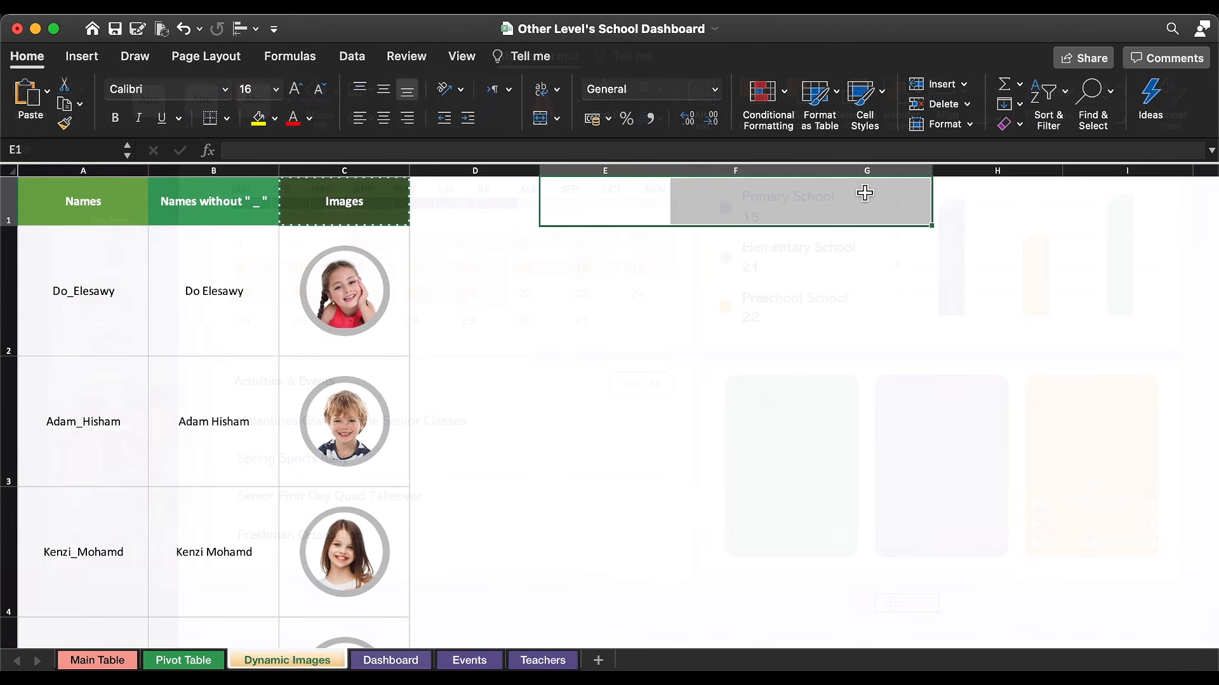
key(super+v)
click(629, 198)
text(Rank)
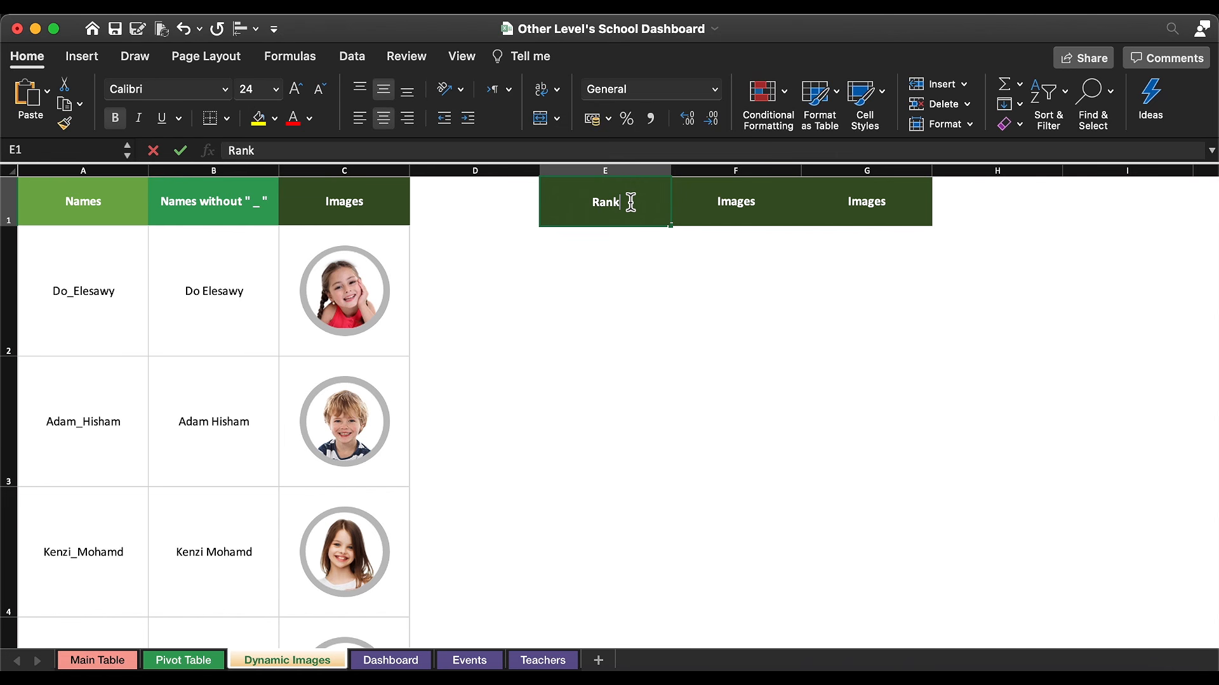
key(Tab)
text(Name)
key(Tab)
text(Name on Dashboard)
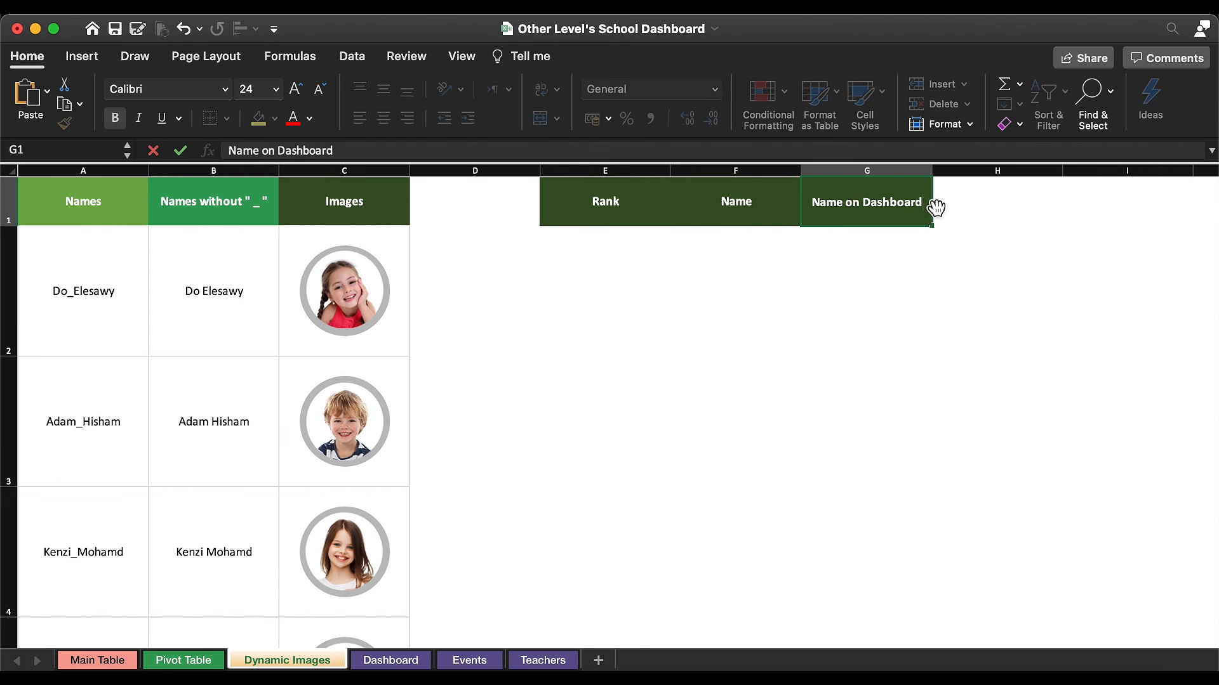
Step: Copy the G1 header to H1 and enter Presentages as its text
key(super+c)
click(1010, 200)
key(super+v)
text(Pres)
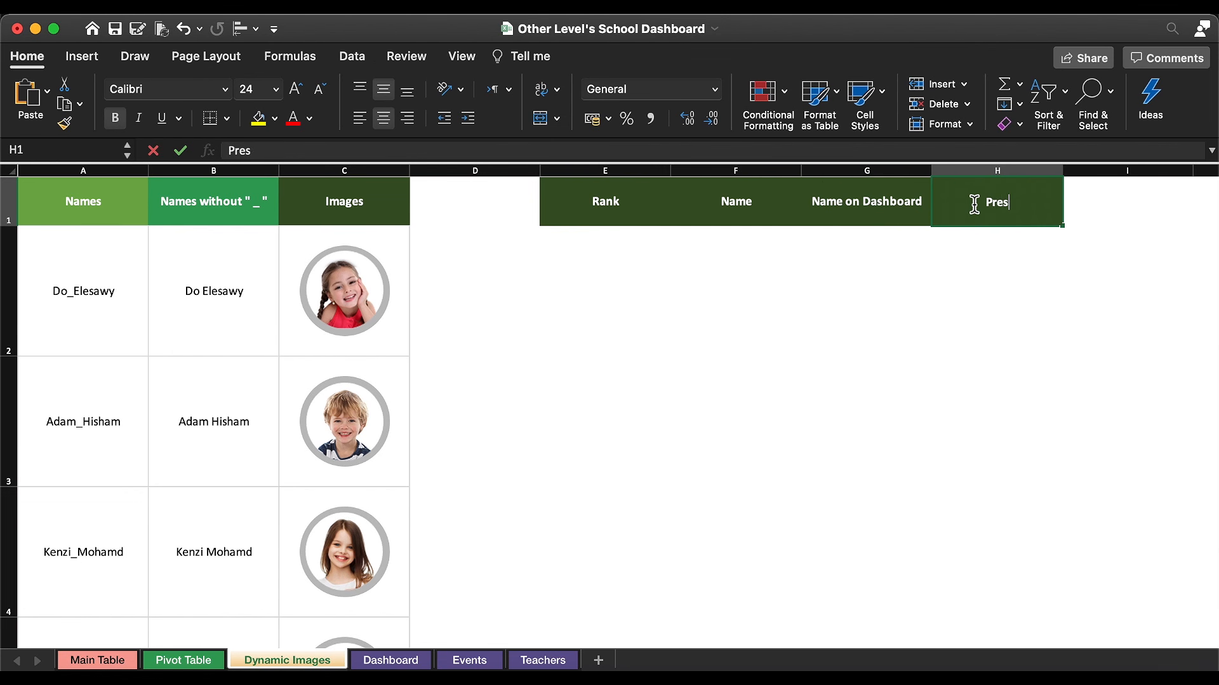
text(entages)
key(Return)
Step: Fill headers E1:F1 with purple and G1:H1 with dark purple
drag(648, 197, 739, 201)
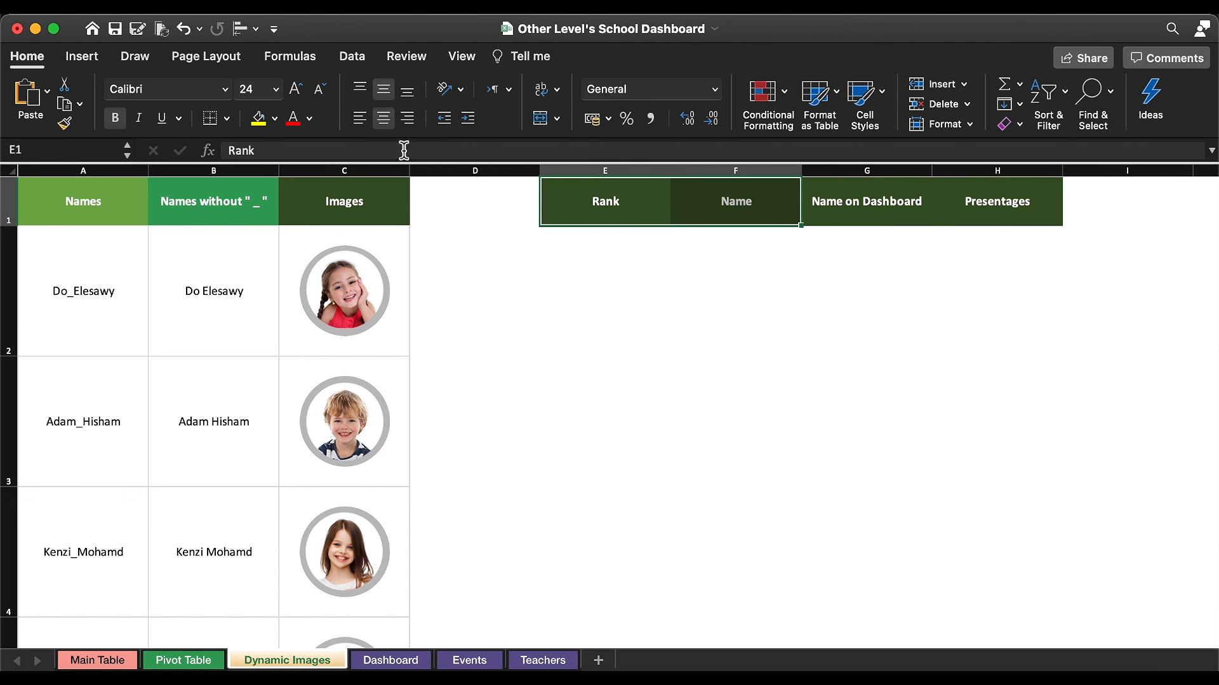
click(275, 118)
click(313, 370)
drag(825, 200, 1004, 201)
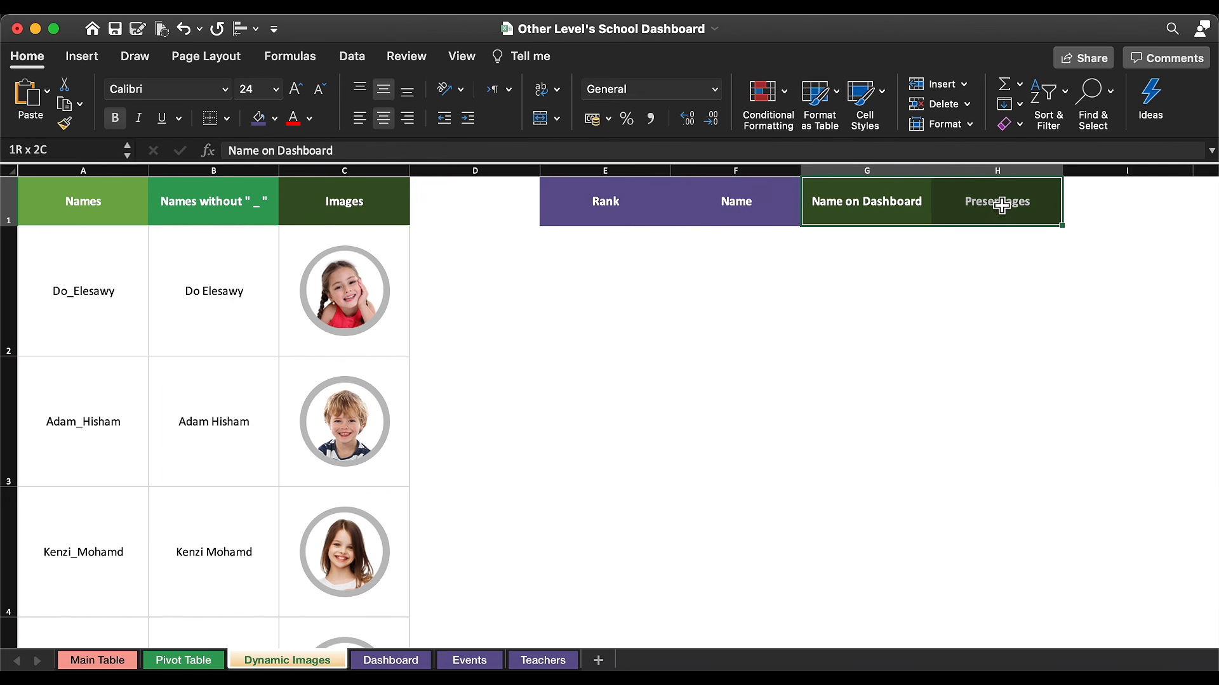
click(275, 118)
click(329, 370)
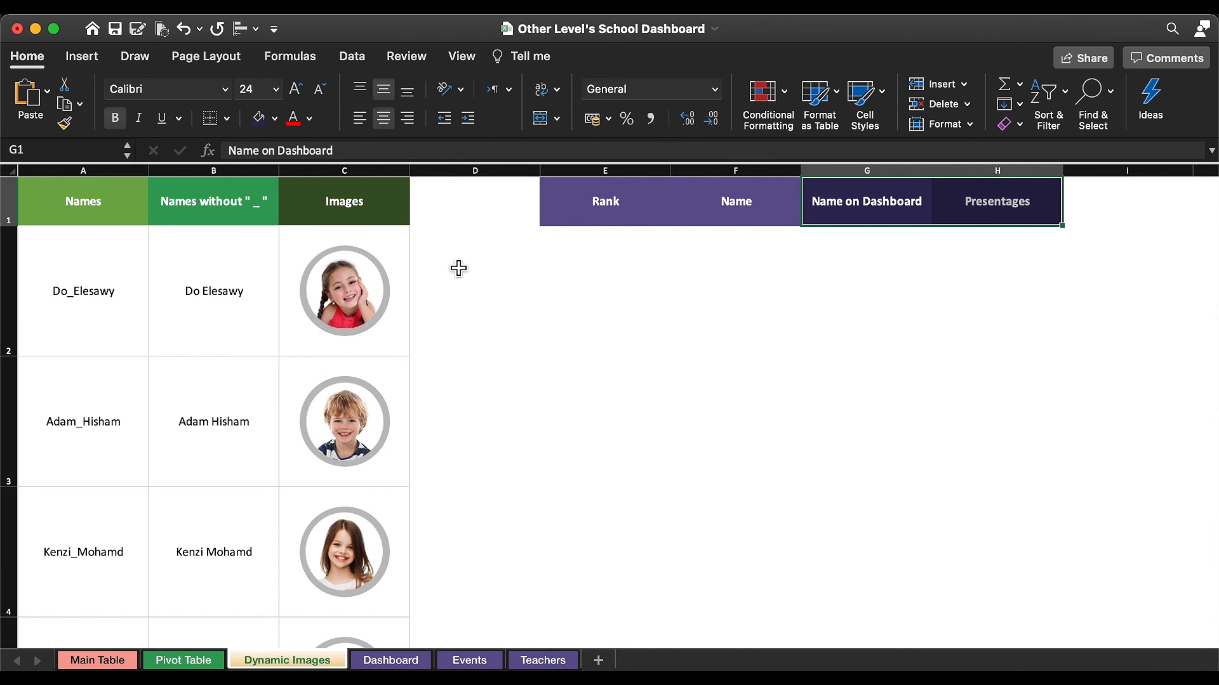
Step: Draw a grid of thin grey borders around the cells E2:H4 under the rank headers
click(603, 279)
click(226, 118)
mouse_move(334, 565)
click(454, 546)
drag(571, 254, 1015, 544)
Step: Enter the ranks 1st, 2nd and 3rd in cells E2:E4
click(603, 315)
text(1st)
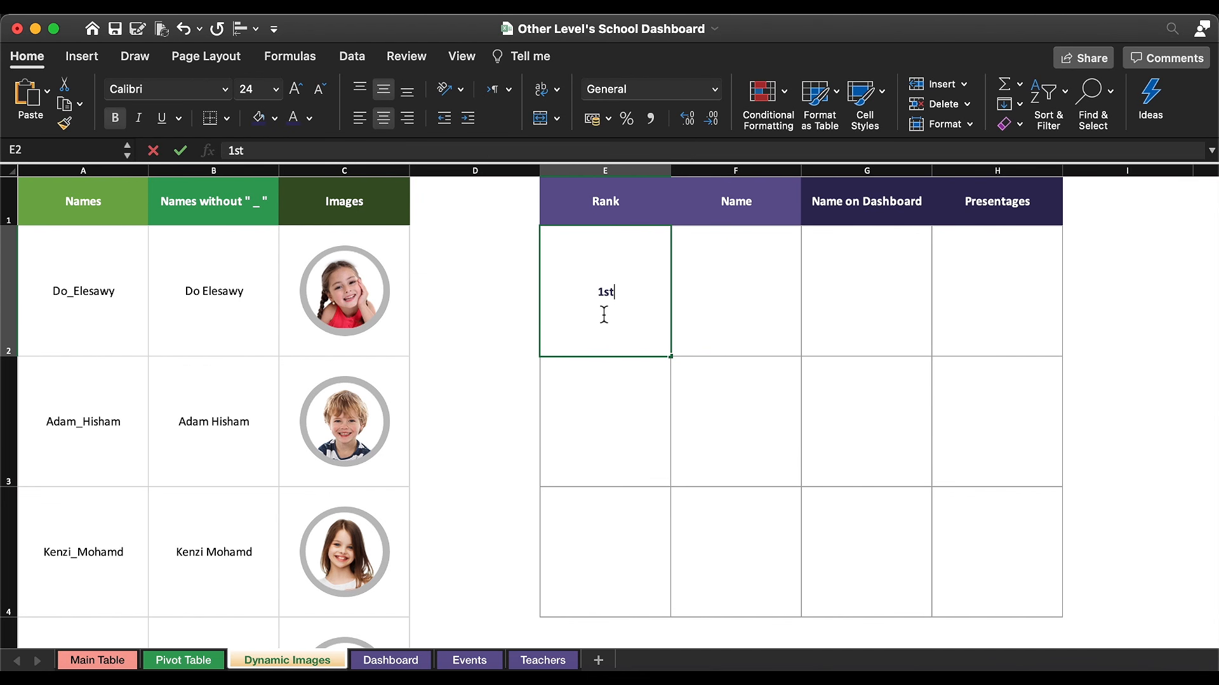
key(Return)
text(2nd)
key(Return)
text(3rd)
Step: Enlarge the font of the rank labels in E2:E4 by three steps
drag(604, 314, 604, 552)
click(302, 95)
click(302, 96)
click(302, 95)
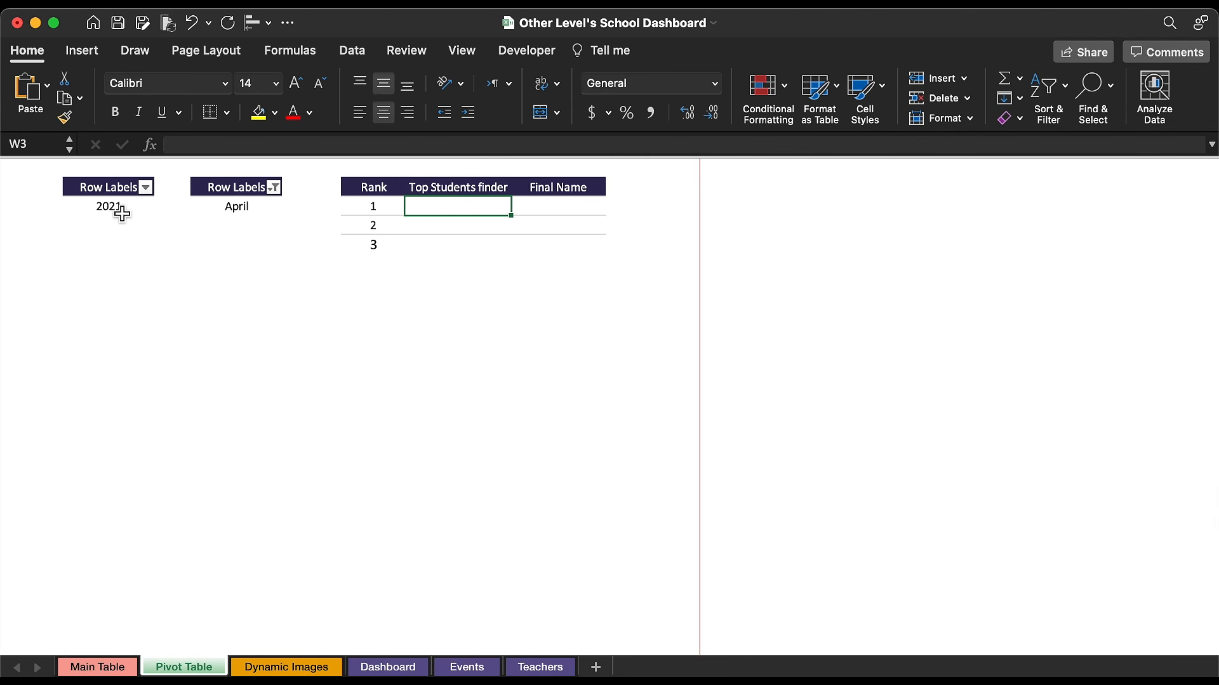
Step: Examine the year, month and rank cells on the Pivot Table sheet
click(122, 214)
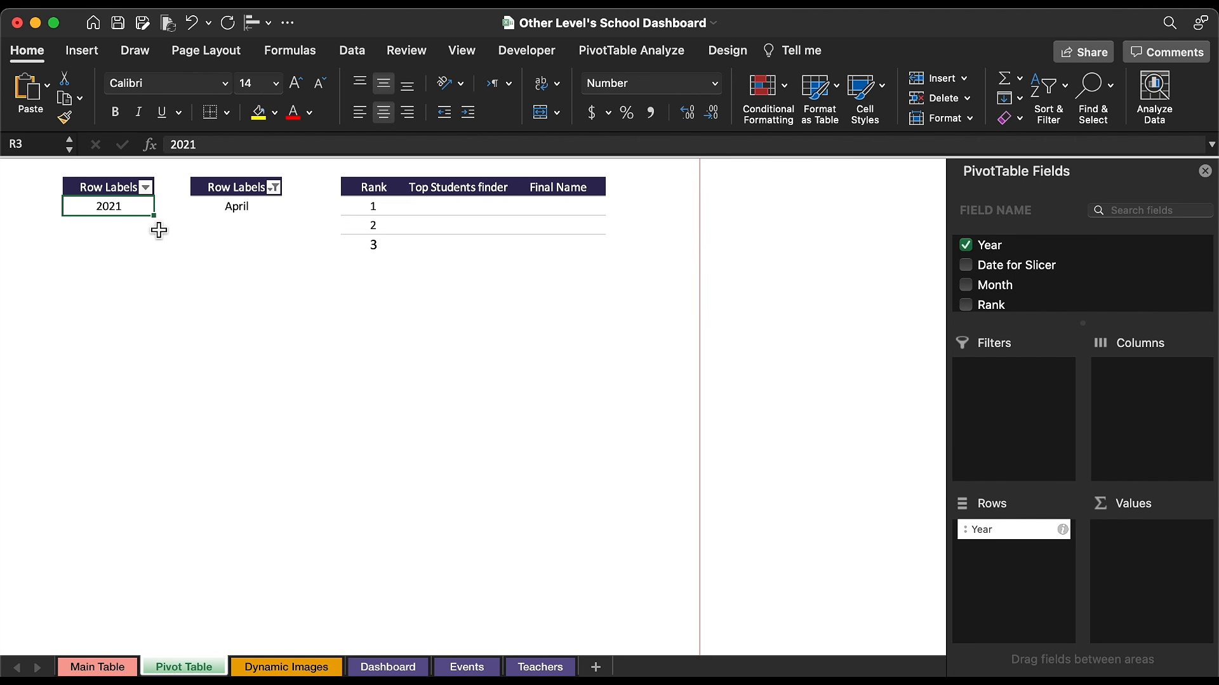
click(251, 214)
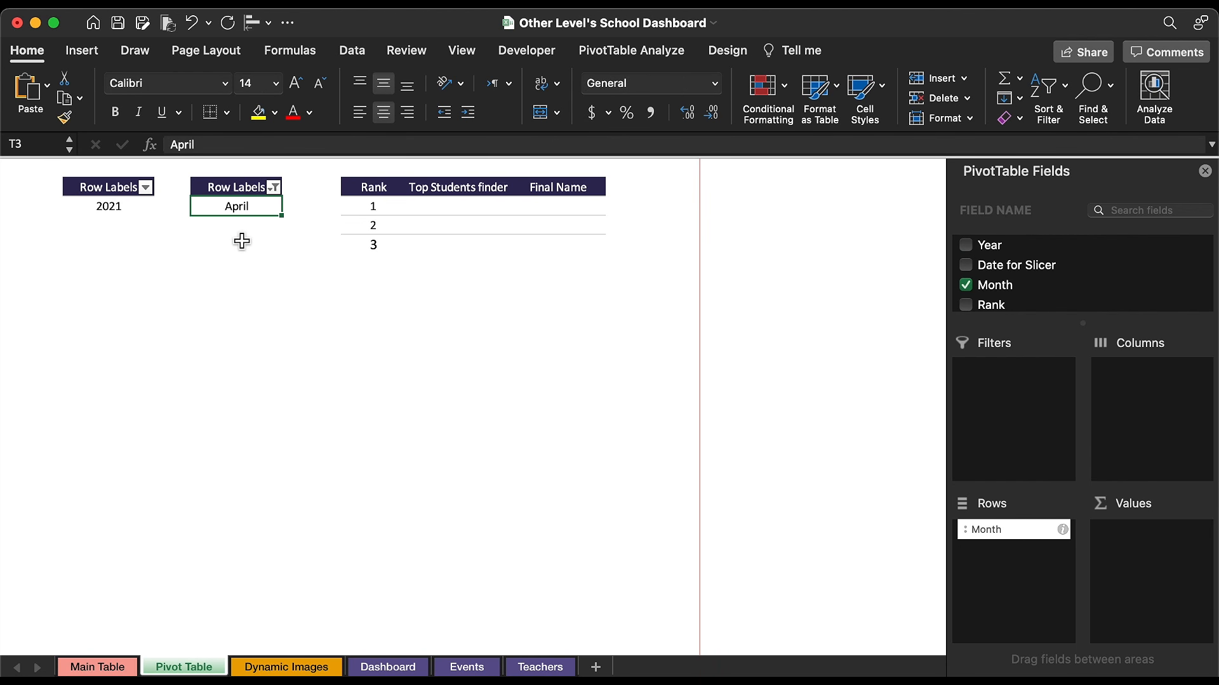
click(385, 217)
click(384, 228)
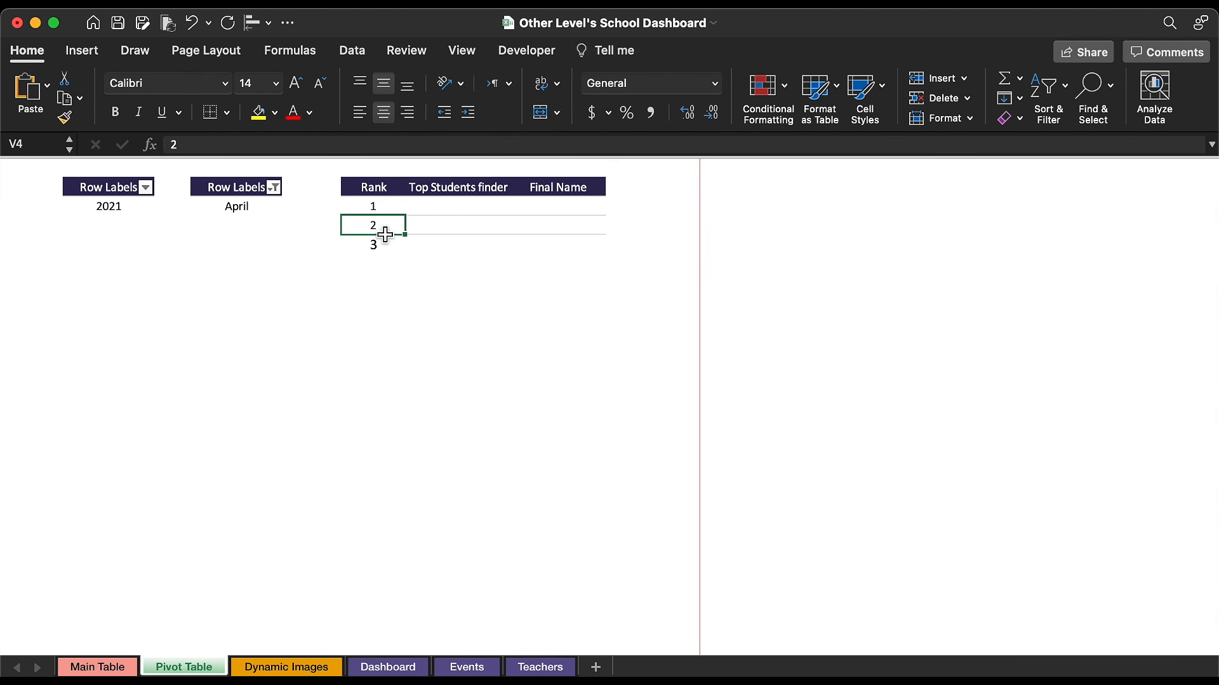
click(384, 246)
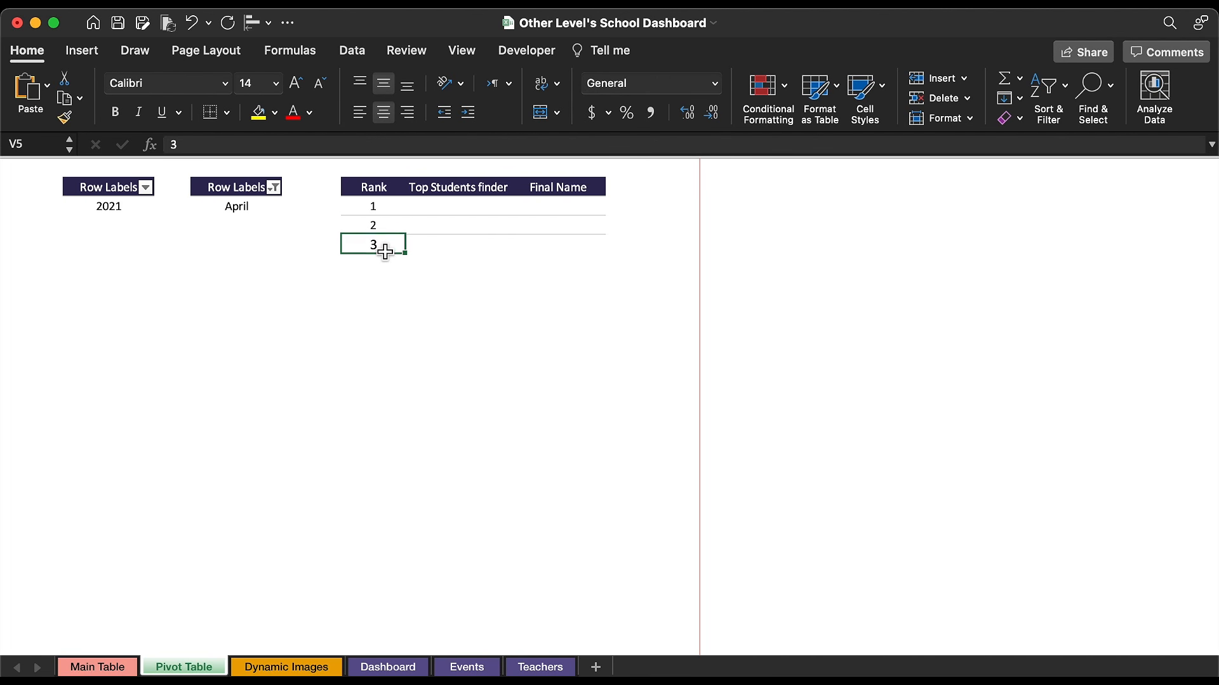
Step: Combine month, rank and year in W3 with =CONCATENATE(T3,V3,R3), and fill the formula for ranks 2 and 3
click(449, 214)
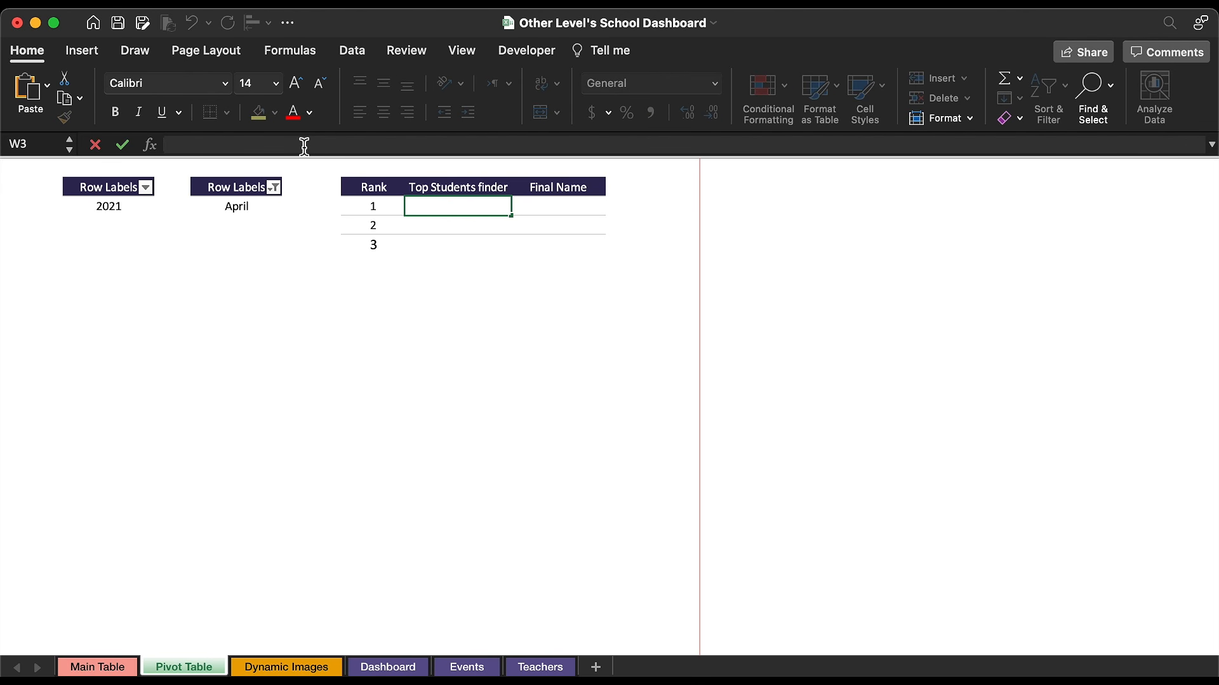
text(=CONCATENATE)
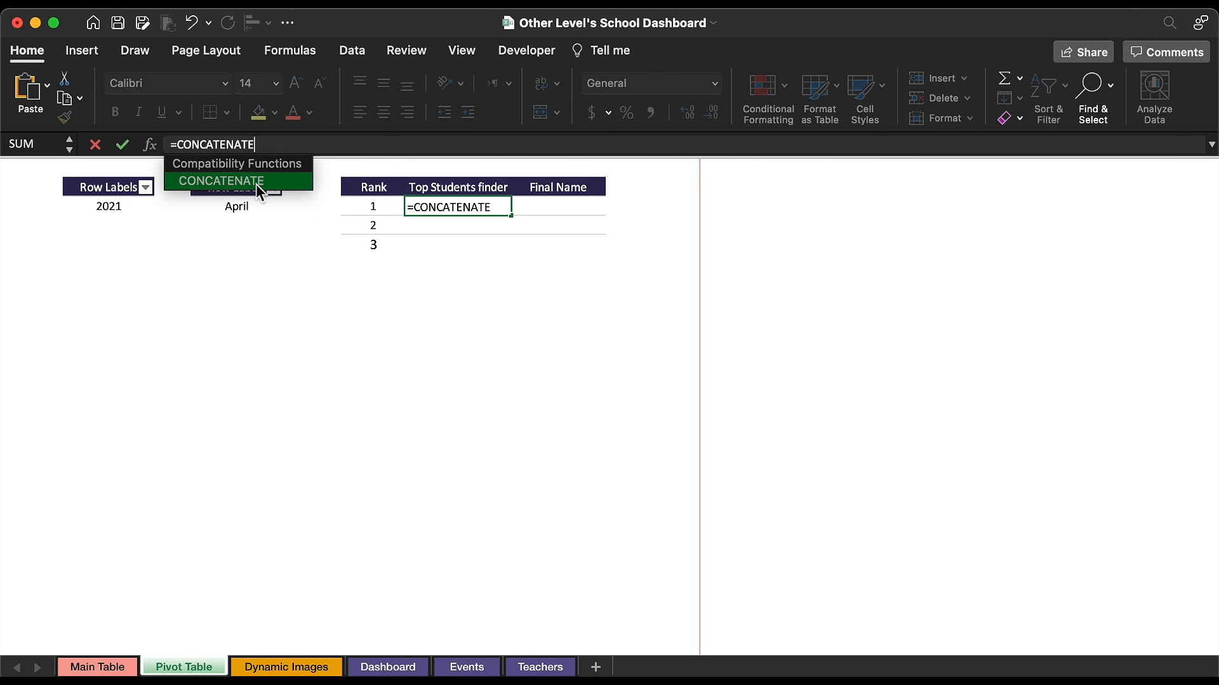
double_click(258, 186)
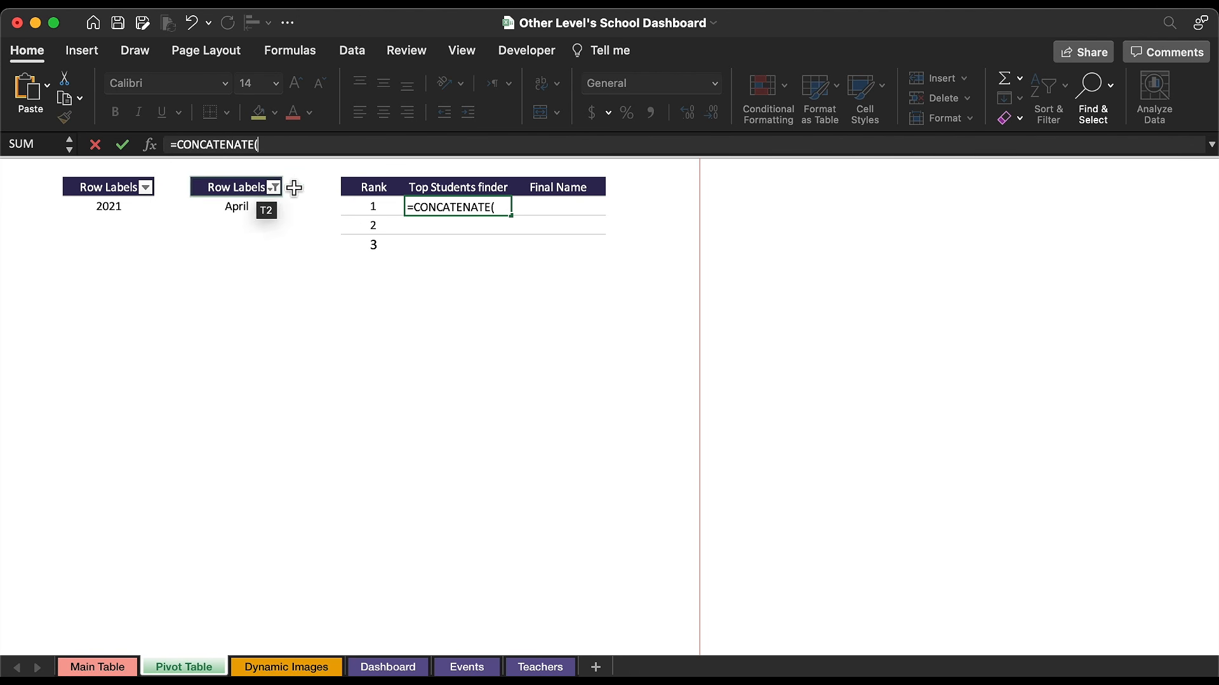
click(249, 215)
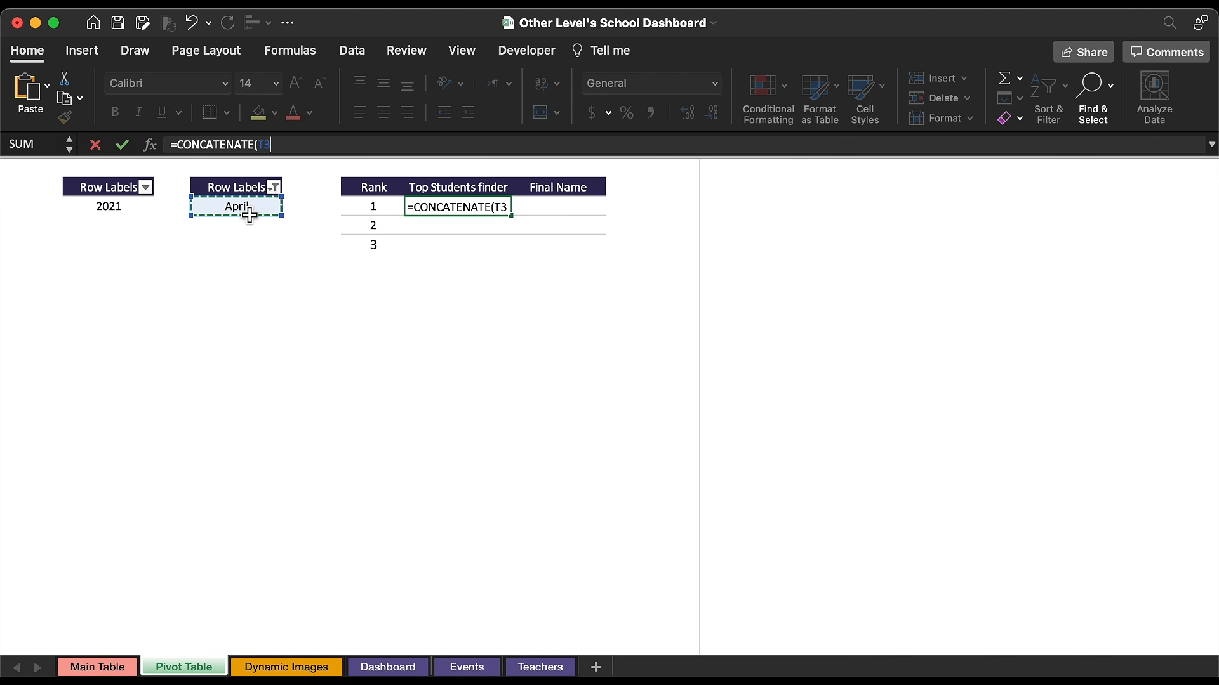
text(,)
click(373, 209)
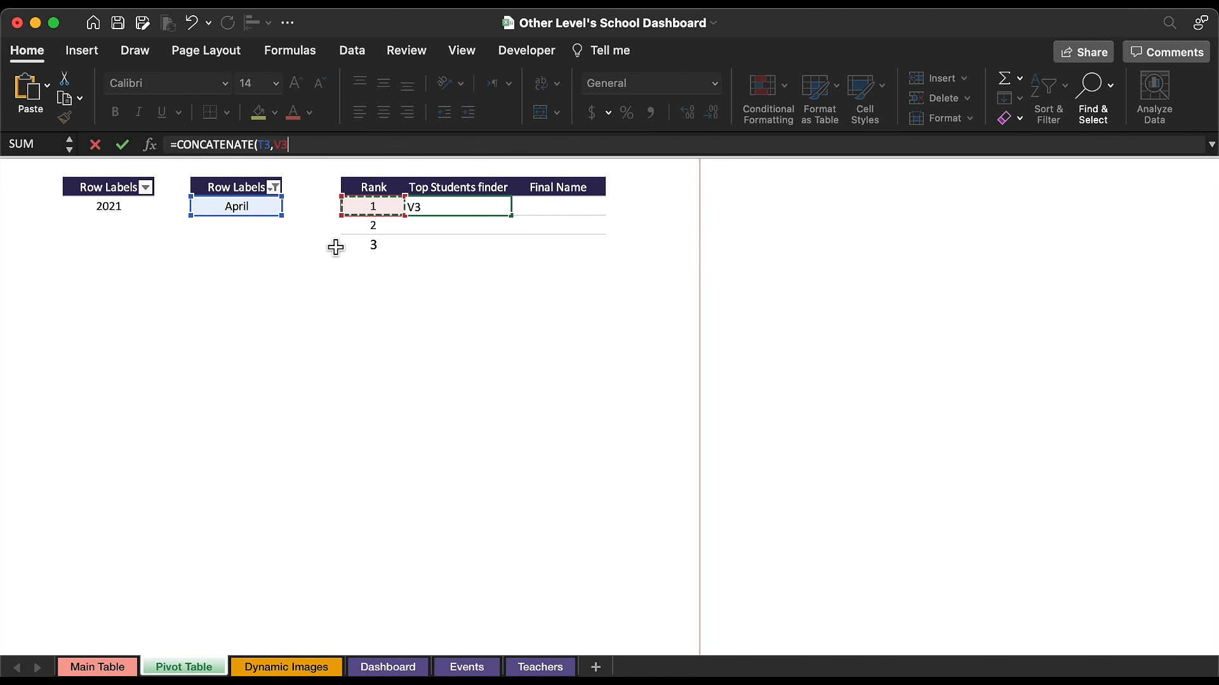
text(,)
click(112, 207)
text())
key(Return)
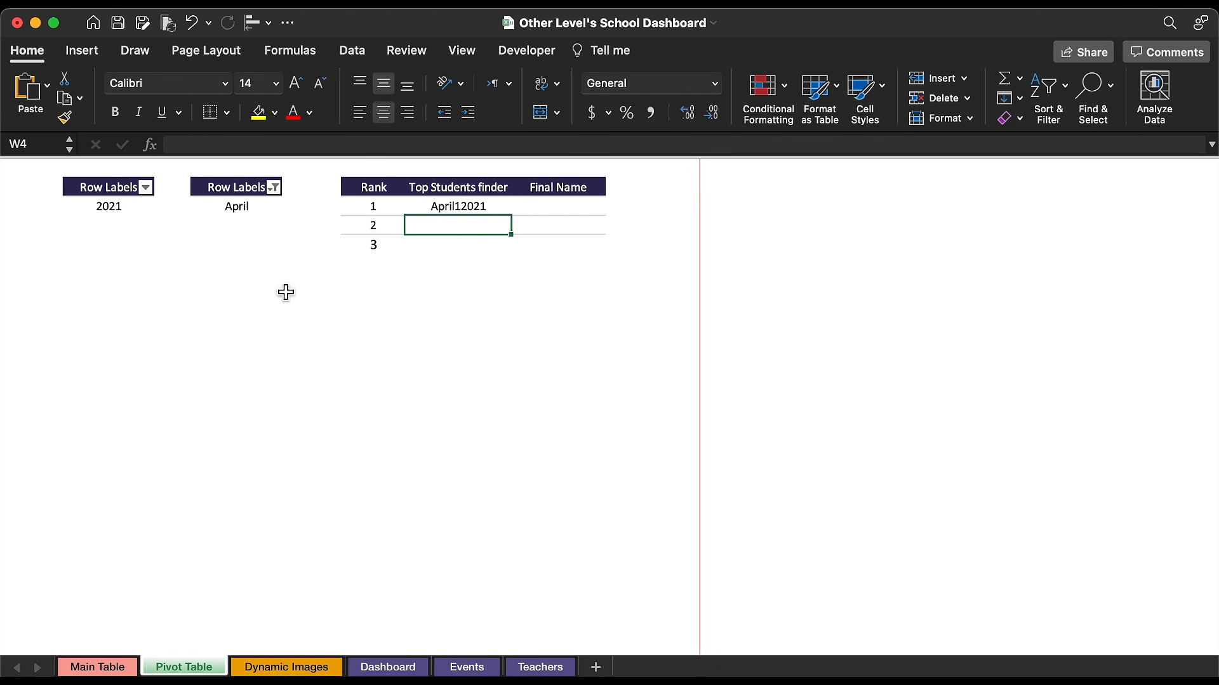
click(470, 208)
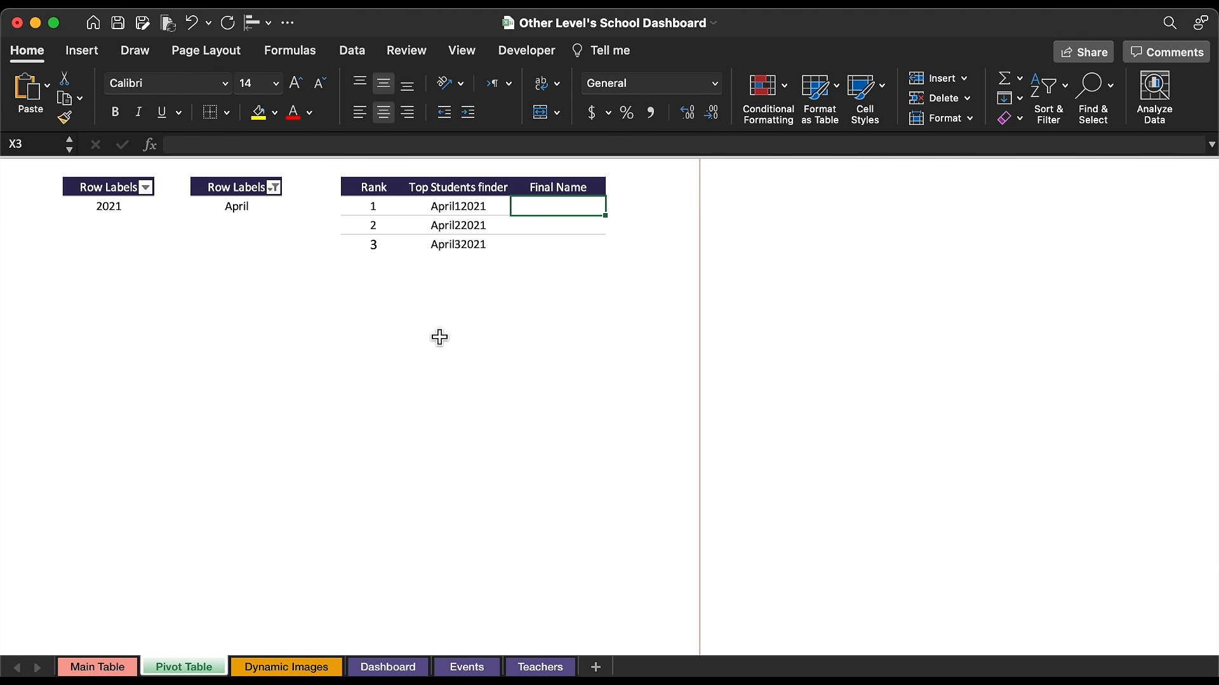
Step: Examine the Main Table's rank, finder, name and percentage columns, comparing the January to March 2019 finder codes with their student names
click(101, 669)
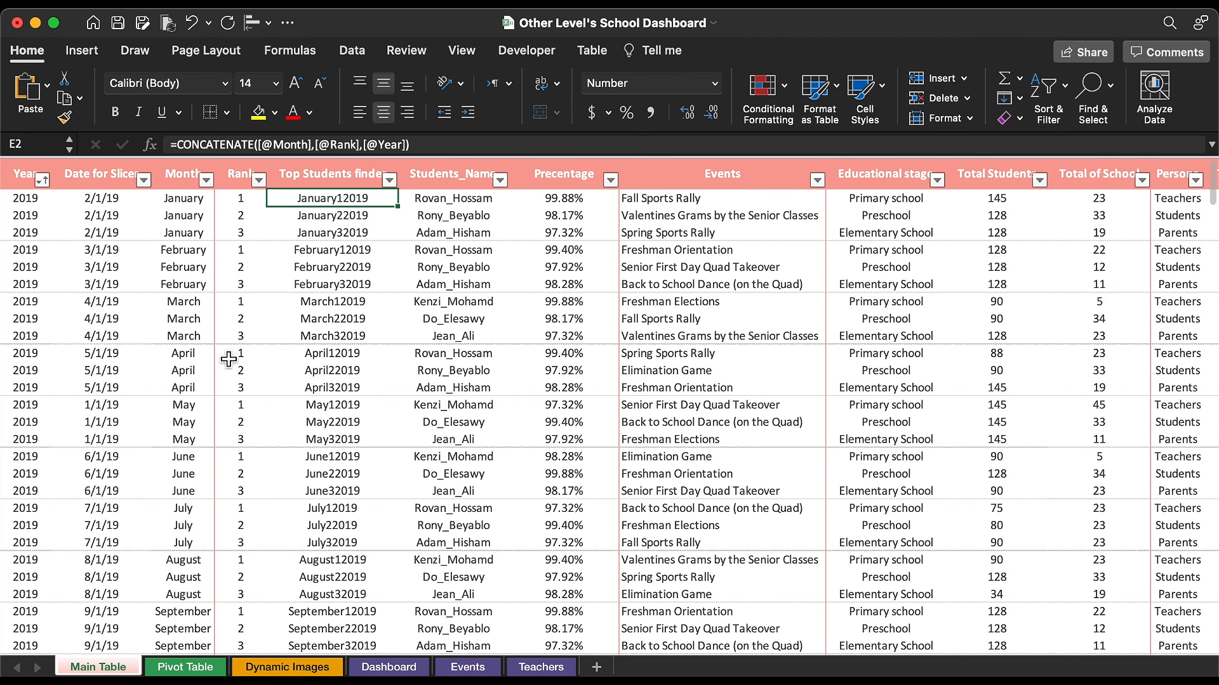
click(278, 254)
drag(248, 173, 524, 185)
click(233, 176)
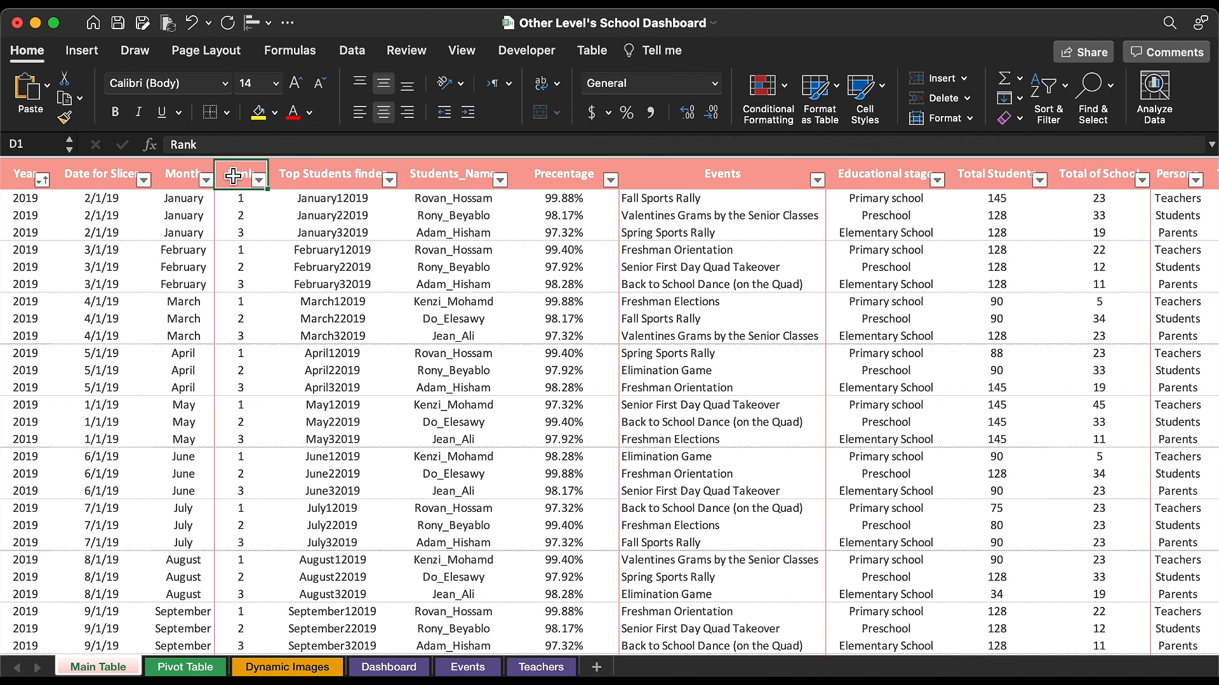
click(338, 180)
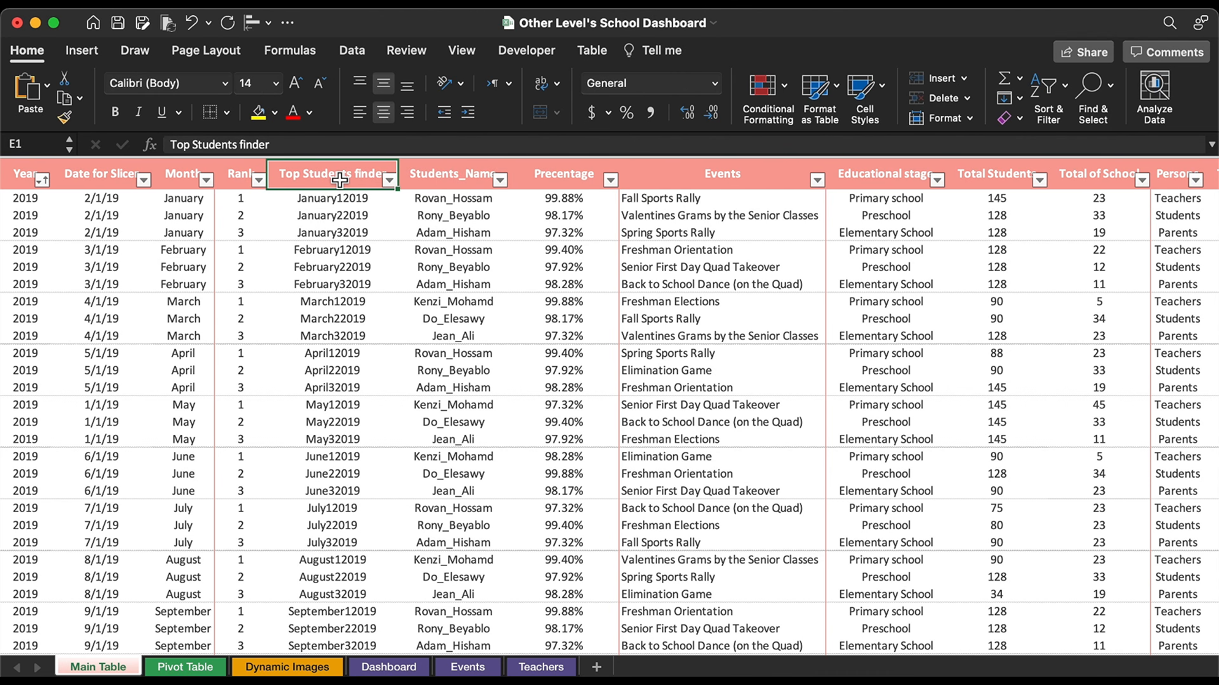
click(444, 176)
click(570, 176)
drag(377, 207, 357, 238)
drag(461, 198, 461, 233)
drag(349, 255, 347, 279)
drag(434, 252, 436, 274)
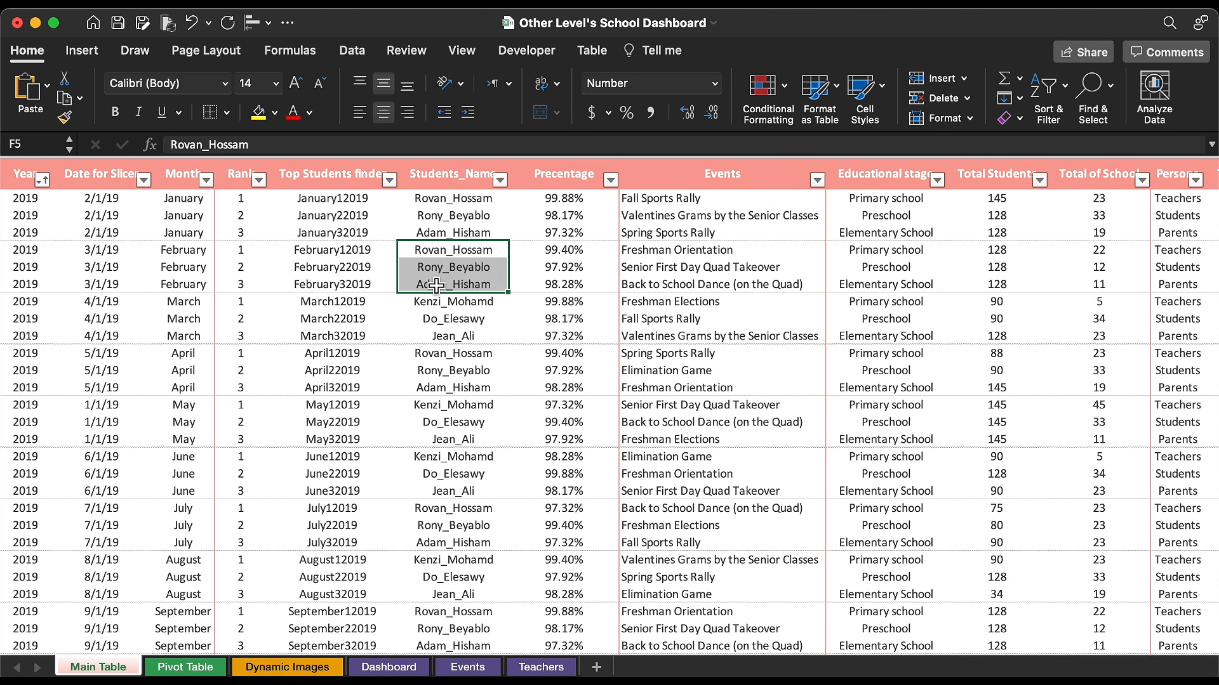
drag(351, 302, 348, 336)
drag(425, 304, 429, 337)
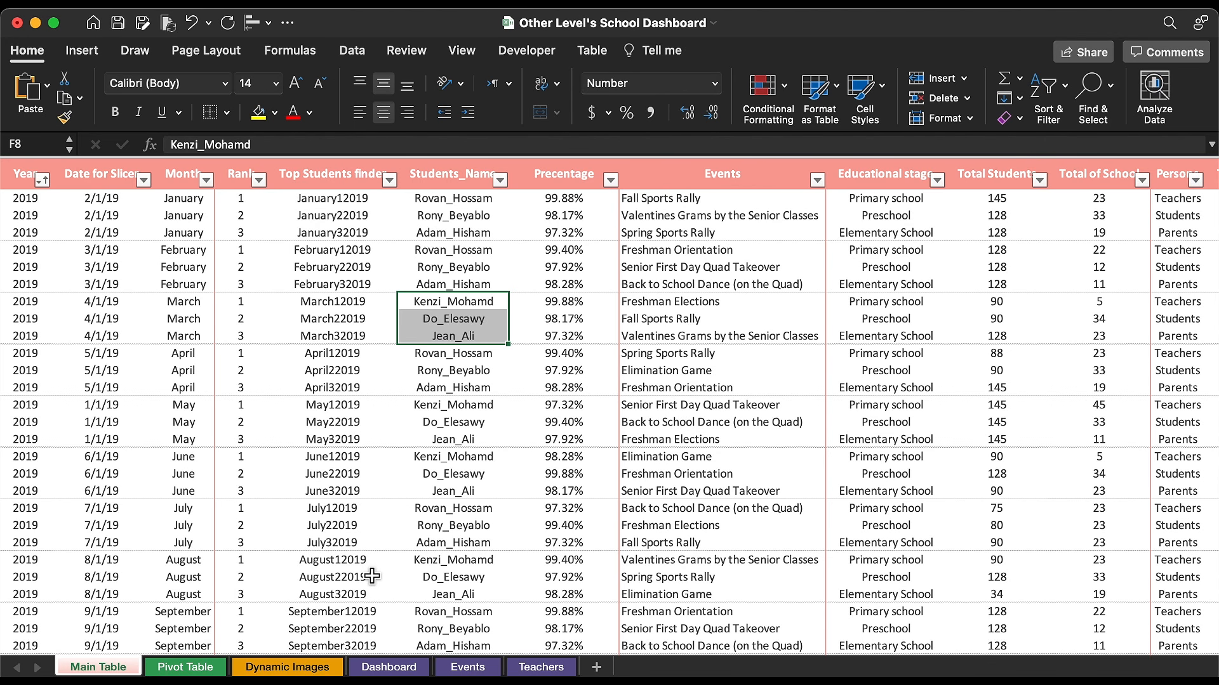
Step: Inspect the formula behind the Top Students finder code in the Main Table's cell E2
click(392, 442)
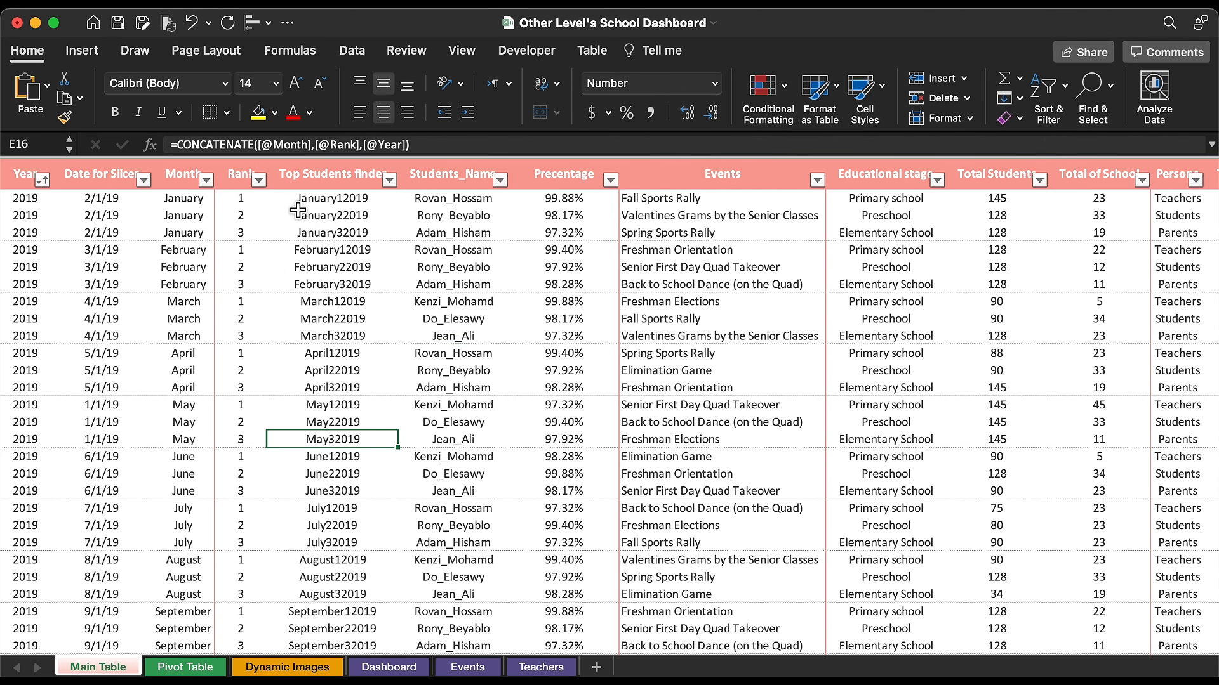
click(328, 205)
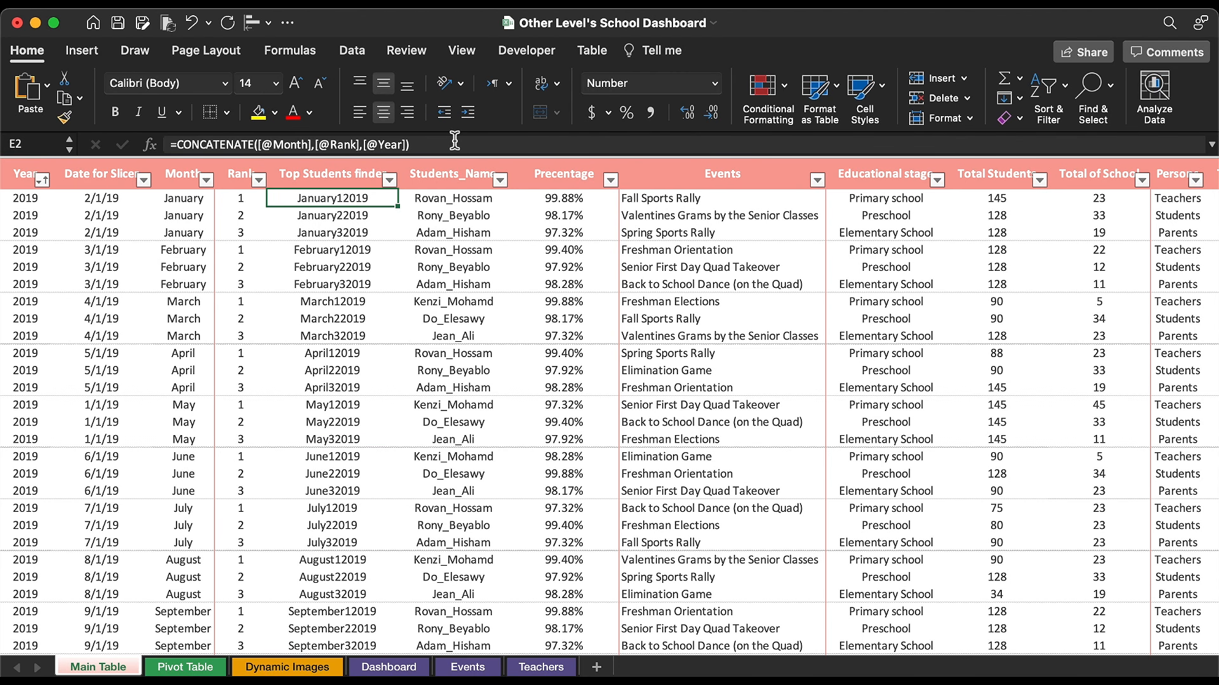
click(455, 141)
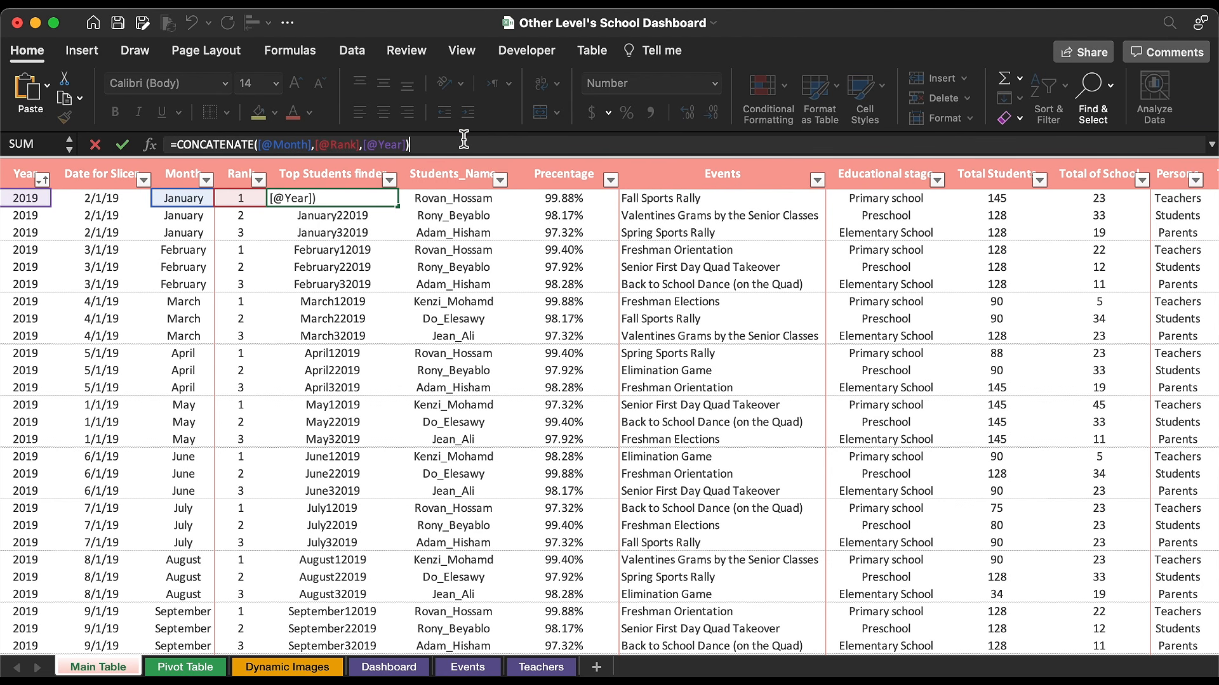
key(Return)
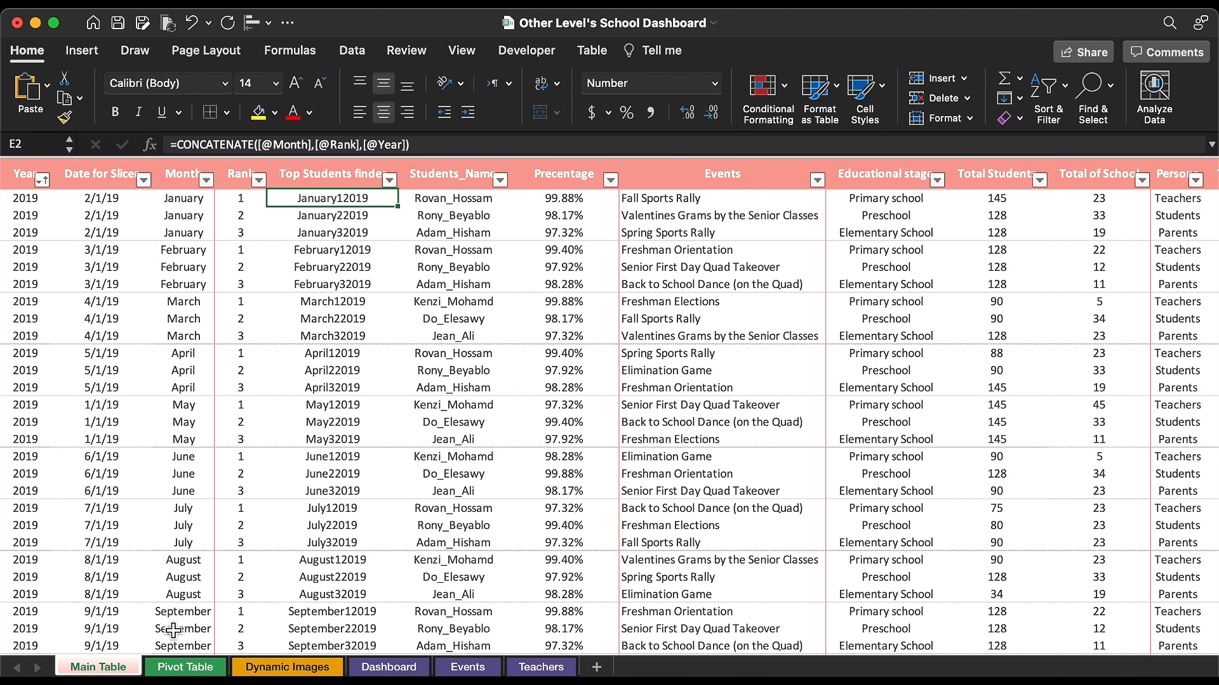
Step: Enter =VLOOKUP(W3,NFTS_Database[[Top Students finder]:[Students_Name]],2,0) in Final Name cell X3 of the Pivot Table sheet and fill it down to X5
click(183, 668)
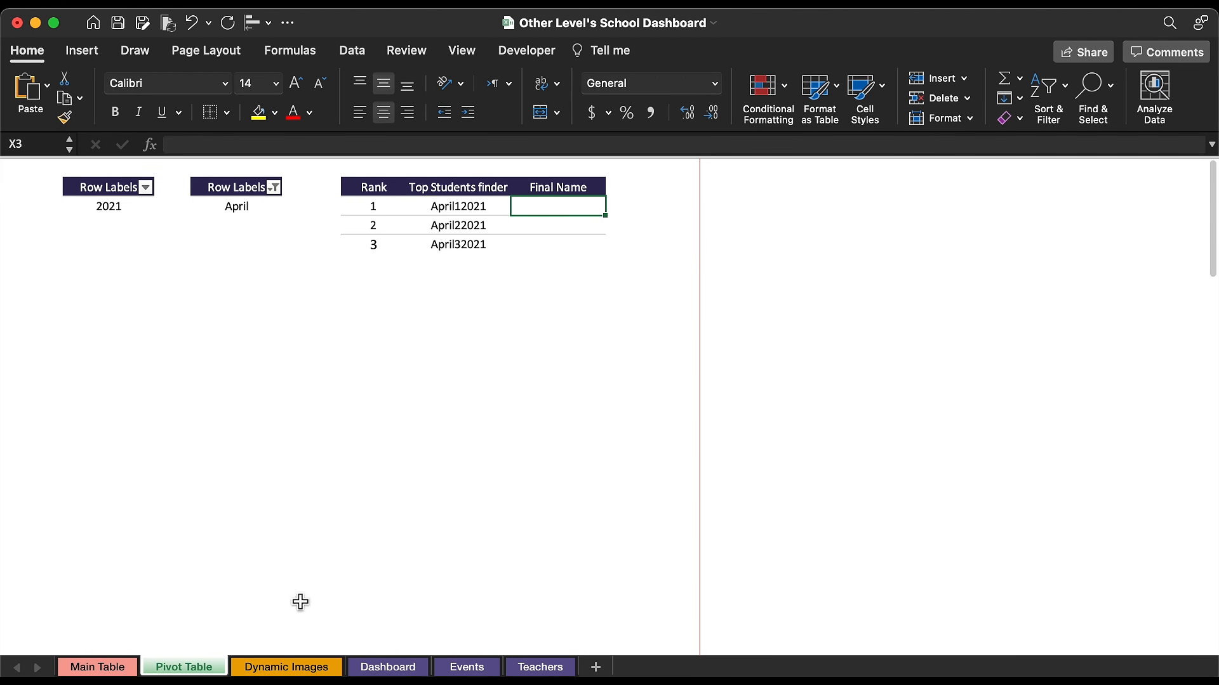
text(=vl)
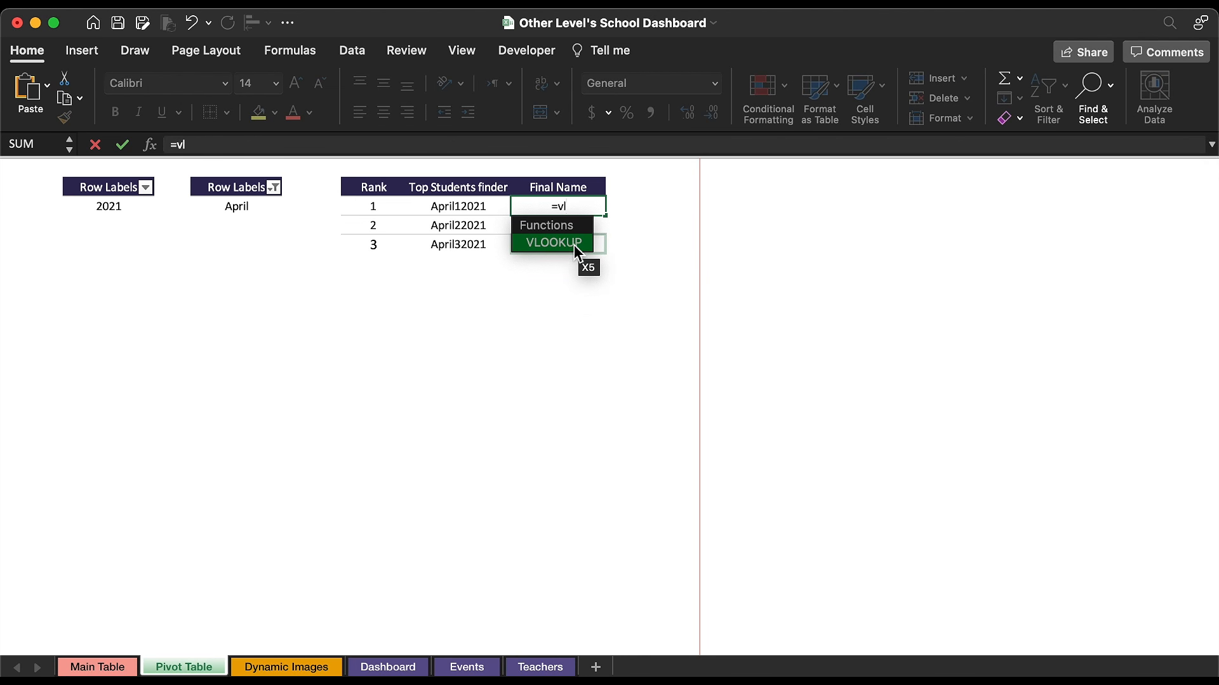
double_click(574, 245)
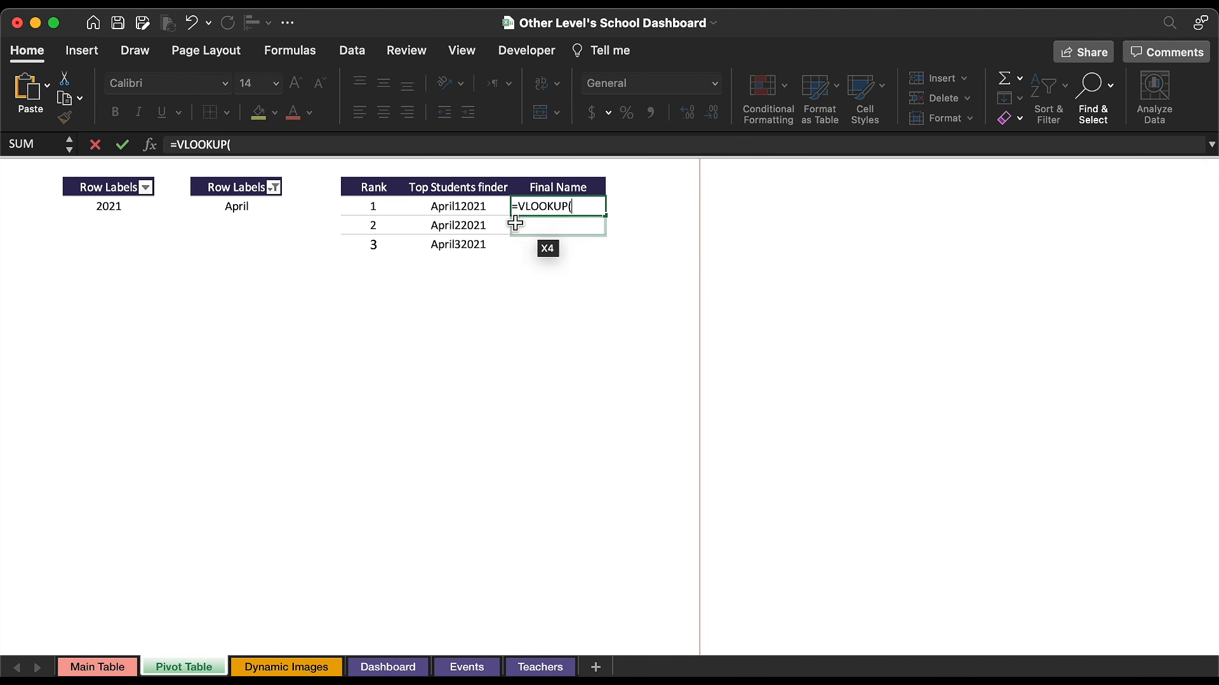
click(487, 211)
text(,)
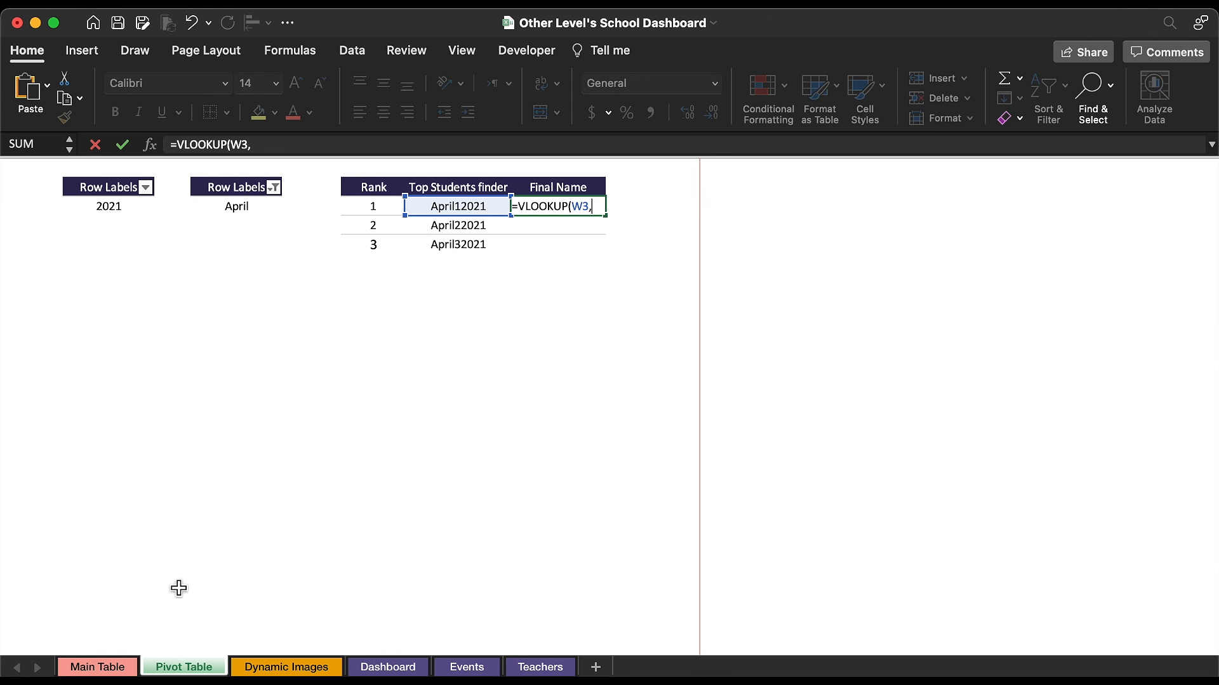
click(98, 667)
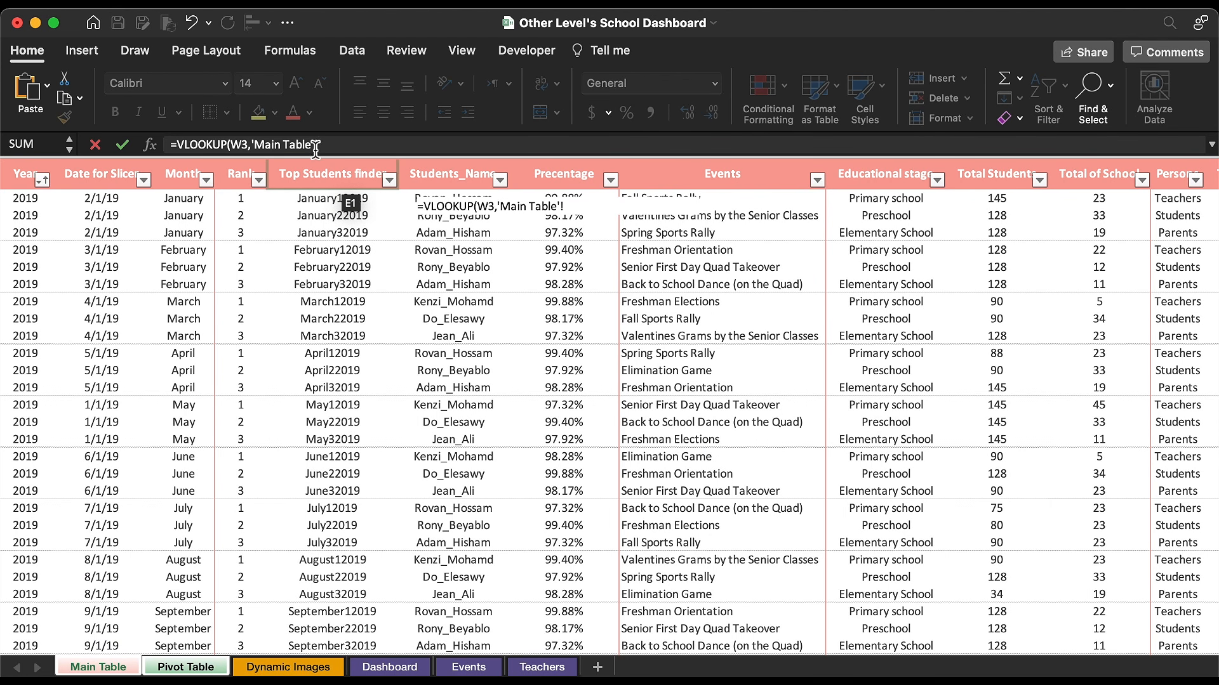
drag(347, 168, 432, 181)
click(563, 144)
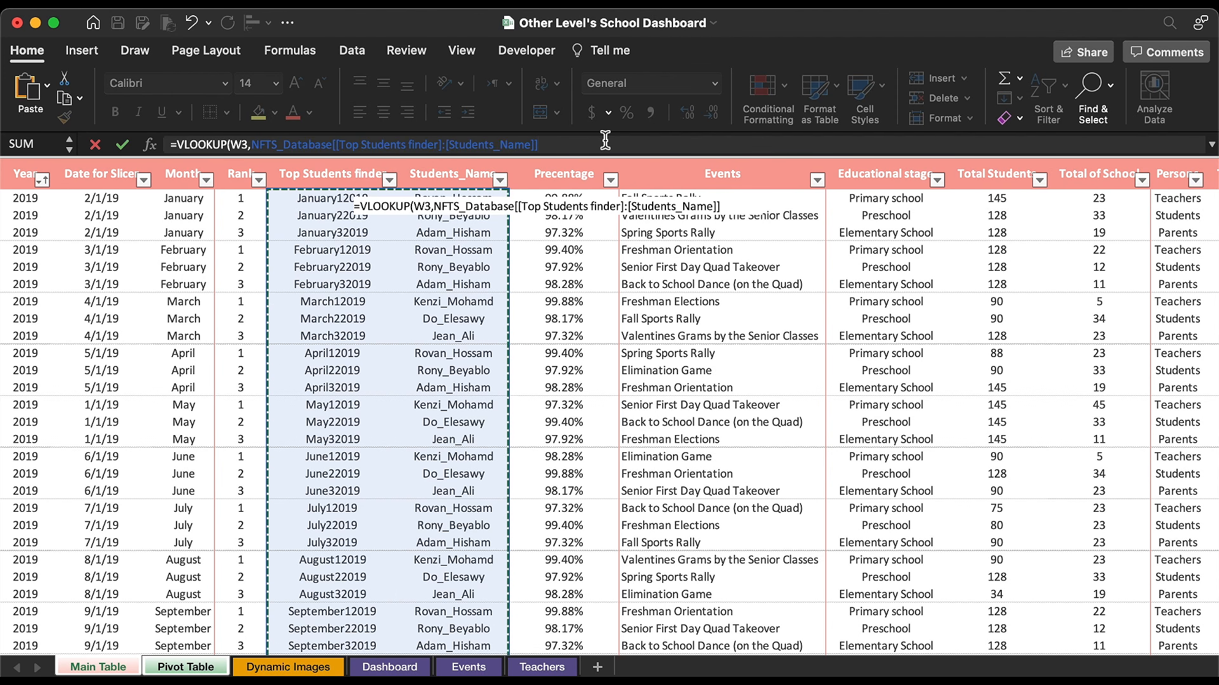
text(,2)
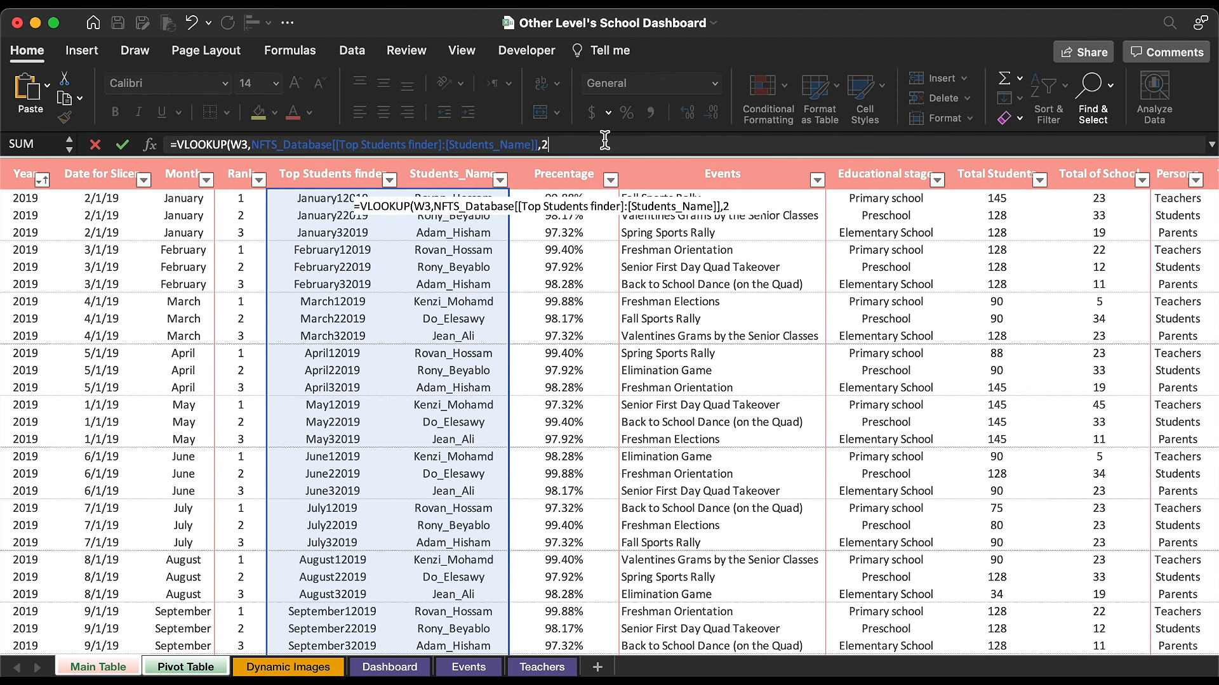
text(,0))
key(Return)
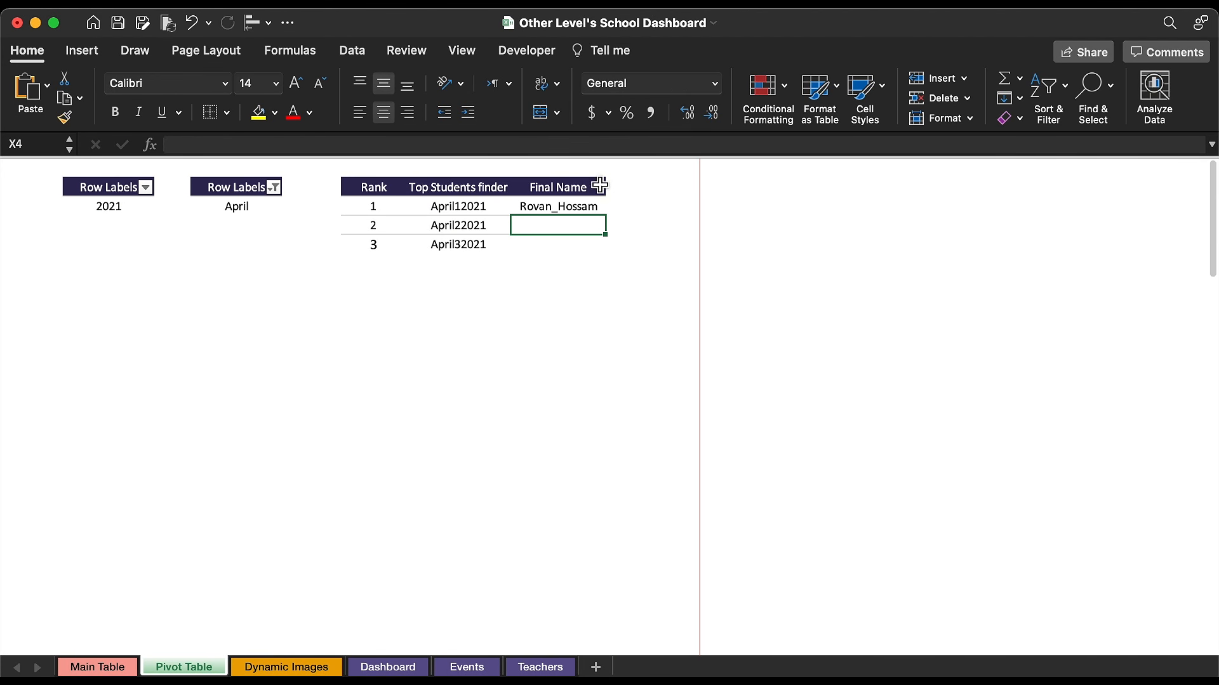
click(572, 208)
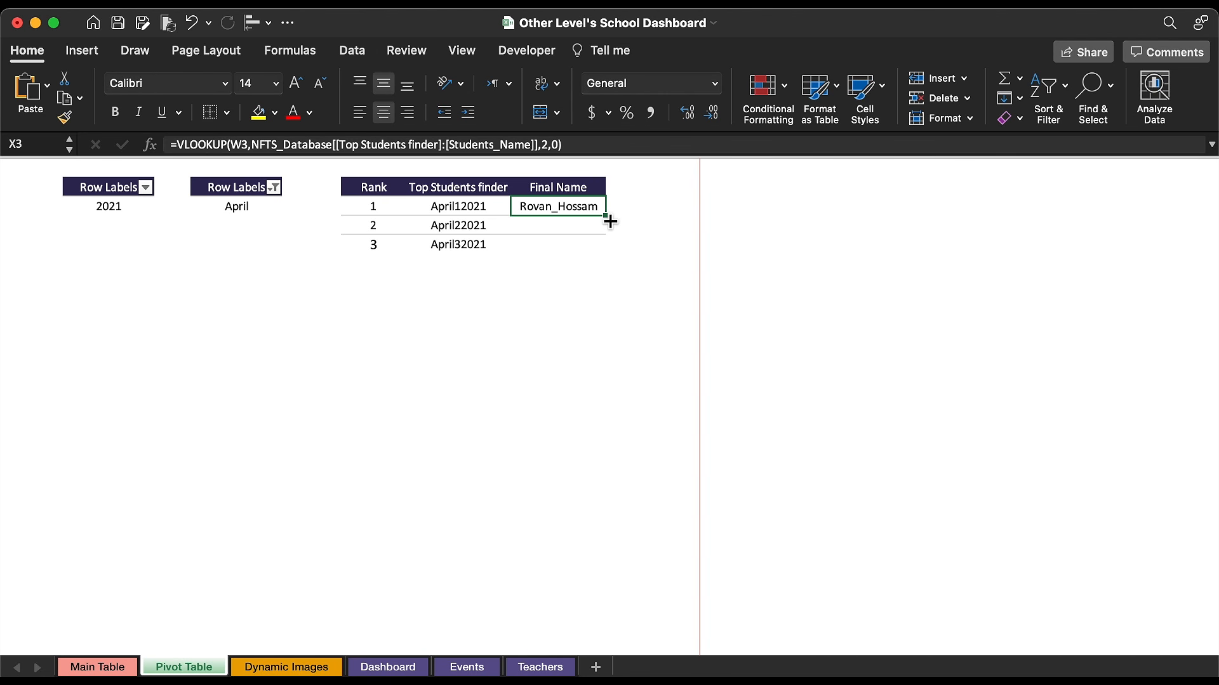
drag(611, 223, 608, 253)
Step: Check the second-ranked Final Name for April 2021 against its row in the Main Table
click(559, 225)
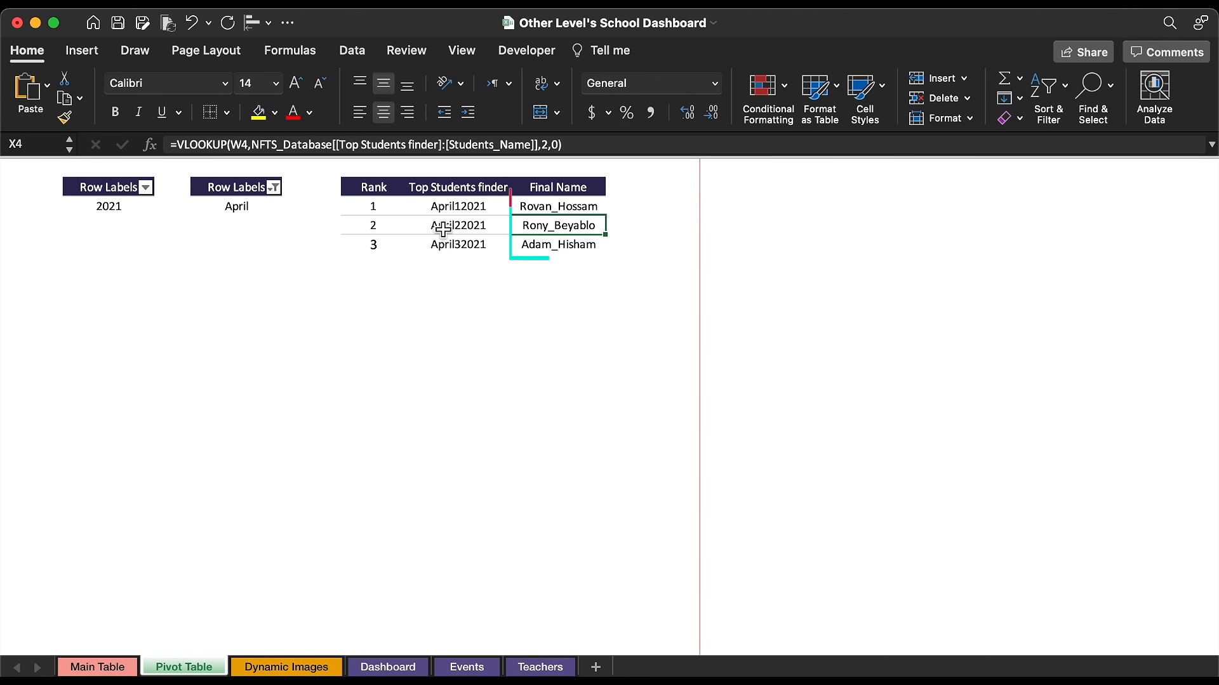
click(443, 230)
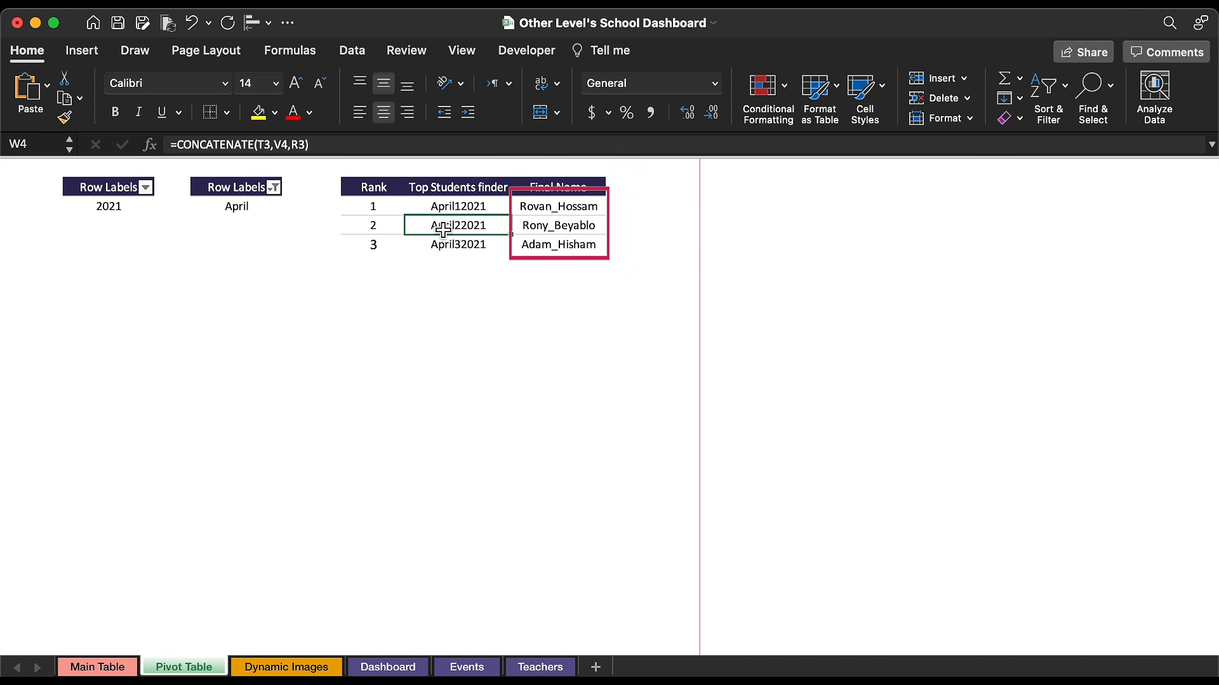
click(382, 226)
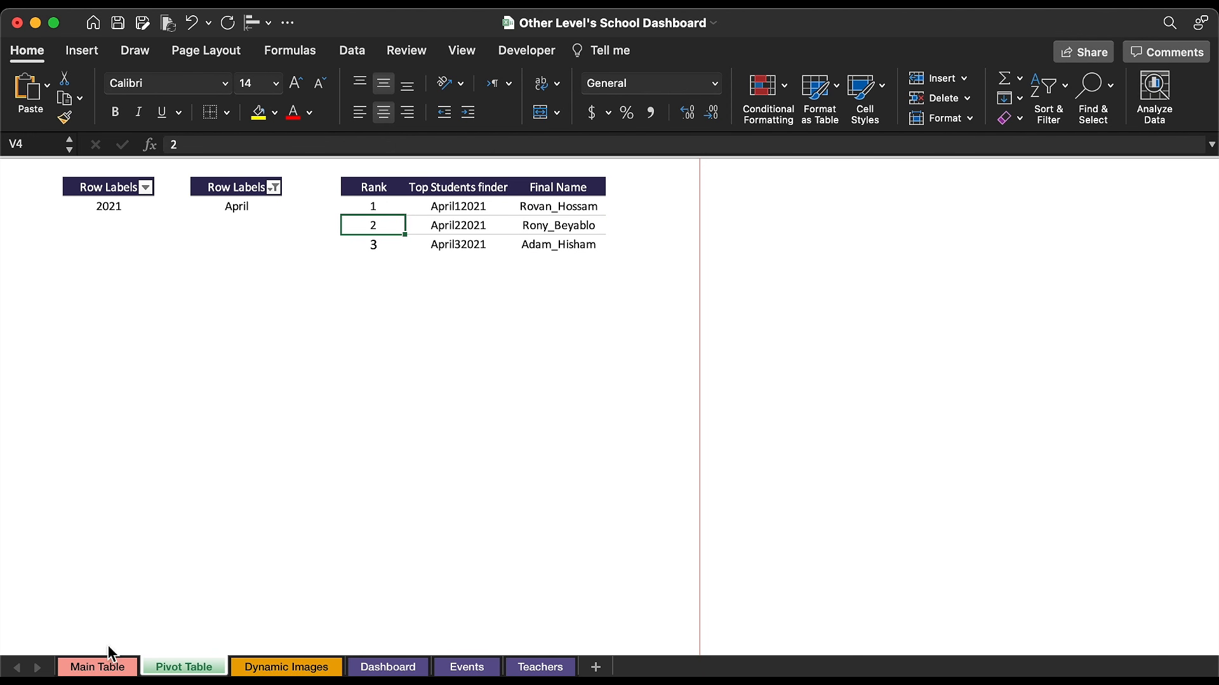
click(109, 668)
click(444, 358)
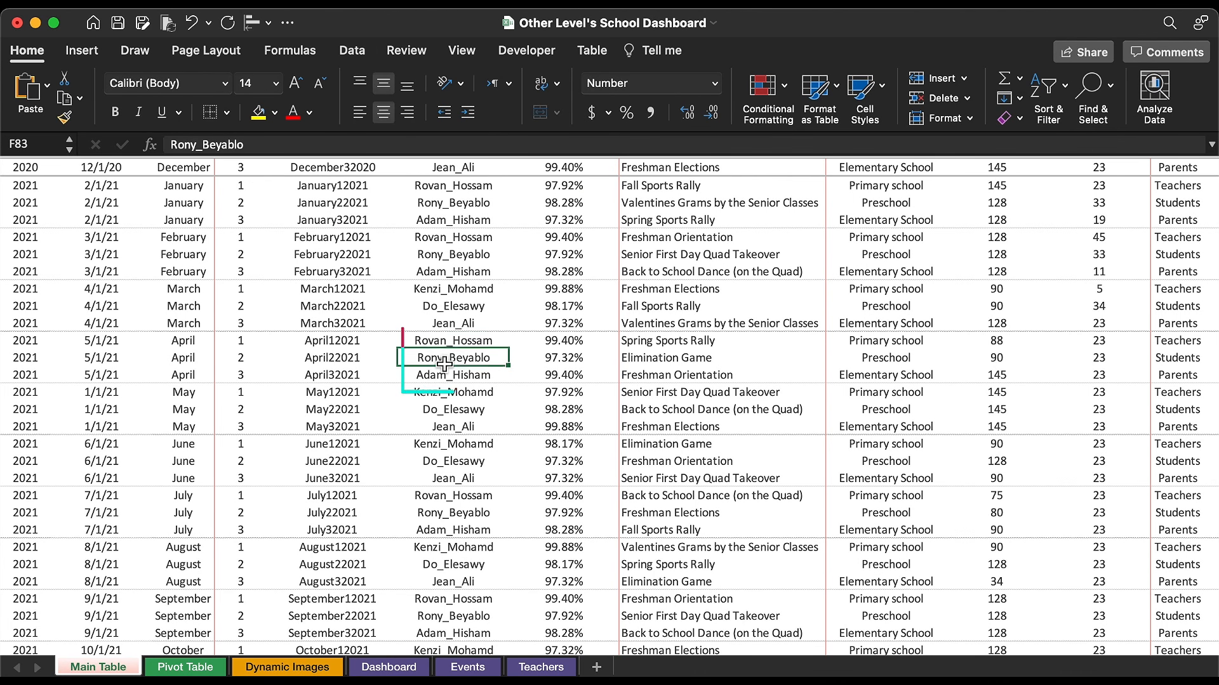
Step: Link Name cell G2 of the Dynamic Images sheet to ='Pivot Table'!X3 and fill it down to G4
click(473, 379)
click(287, 667)
click(862, 268)
text(=)
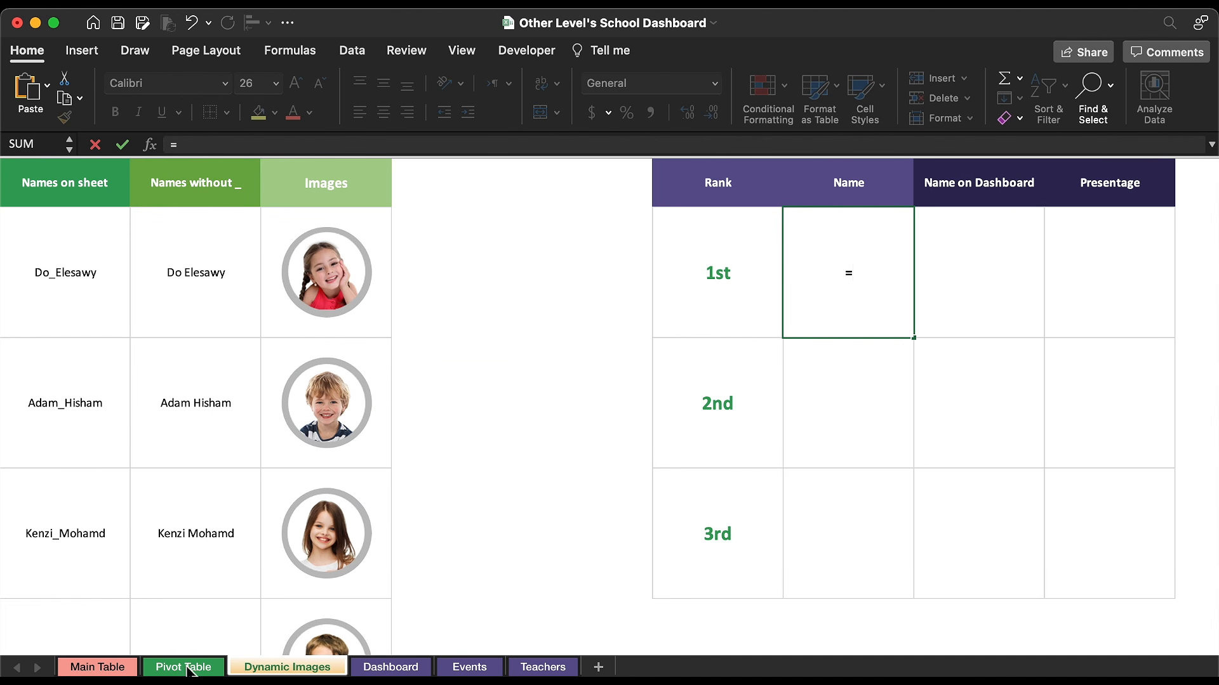
click(153, 670)
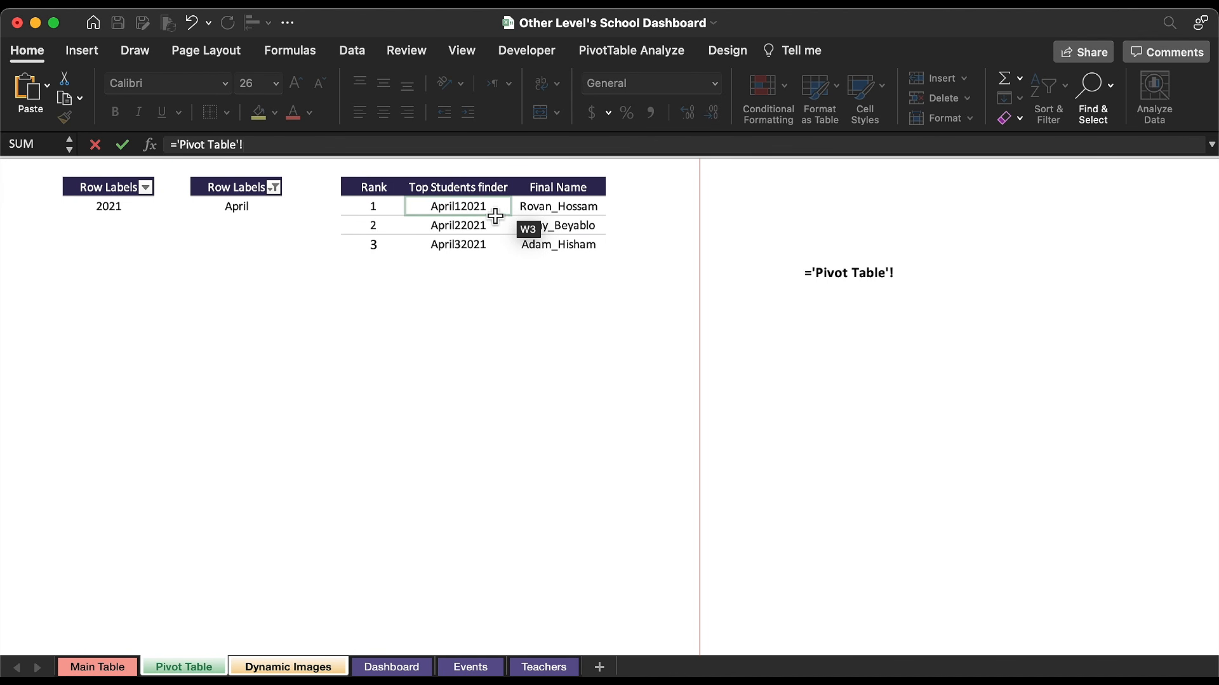
click(543, 211)
key(Return)
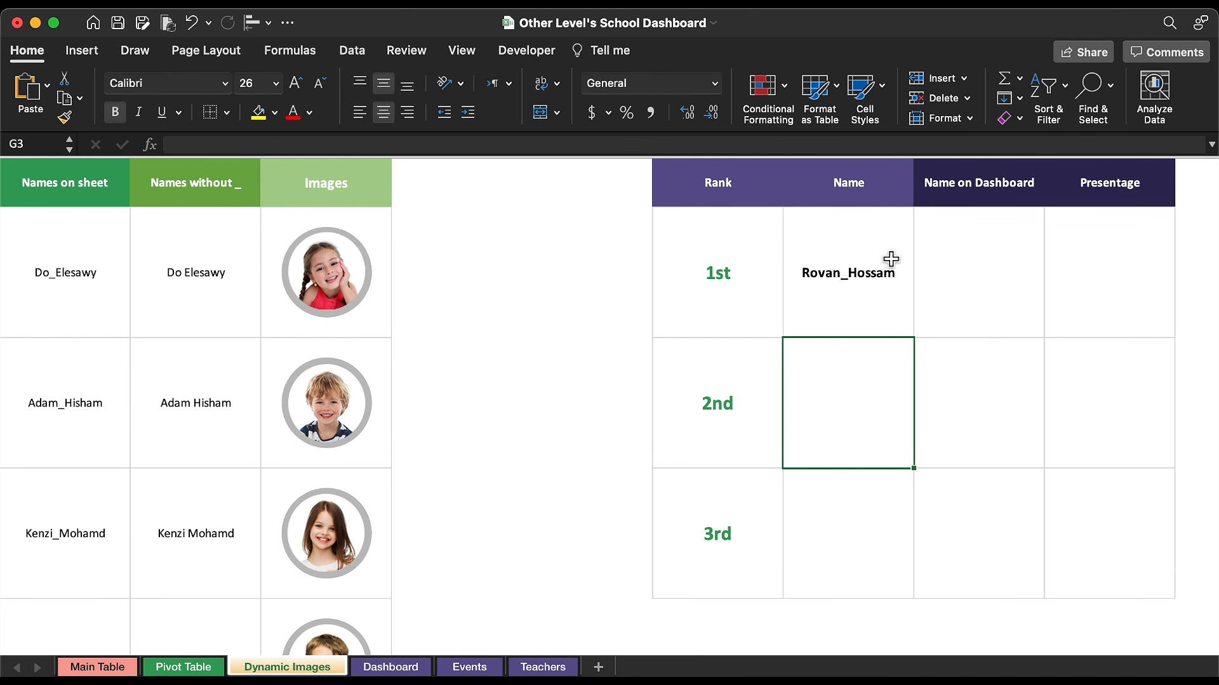
click(889, 260)
double_click(915, 338)
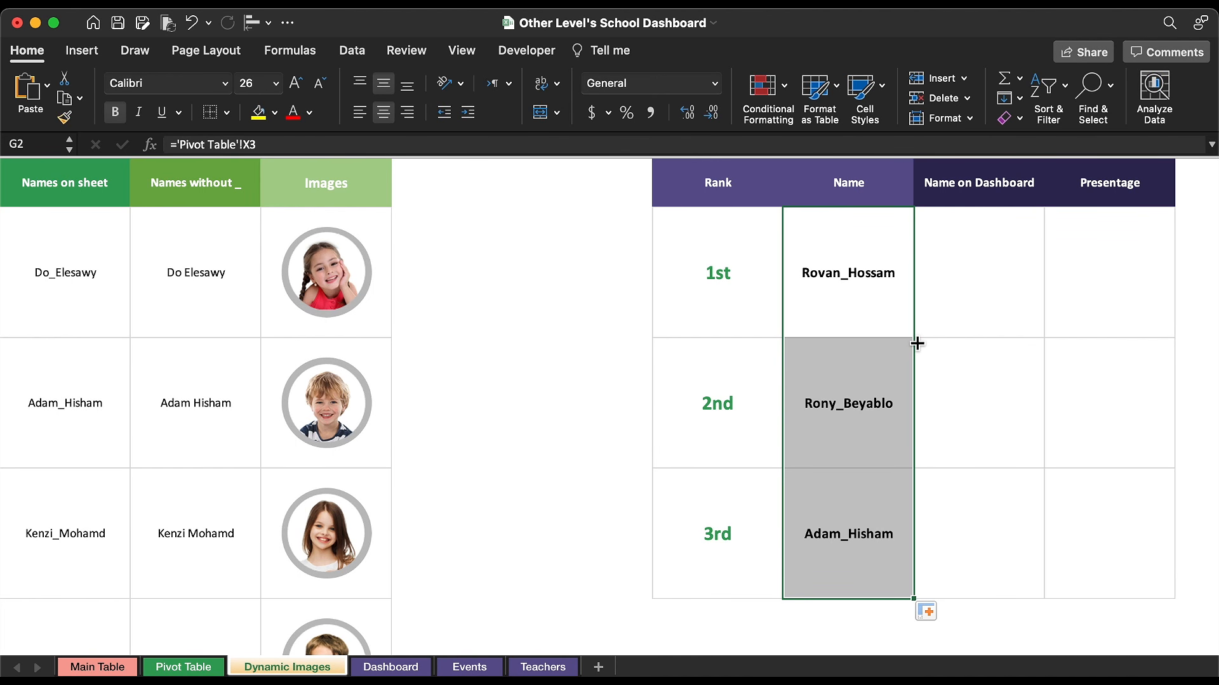
Step: Enter a VLOOKUP of G2 in Name on Dashboard cell H2, using the absolute names range in columns A:B, column 2, exact match, and fill it to H4
click(952, 365)
click(966, 291)
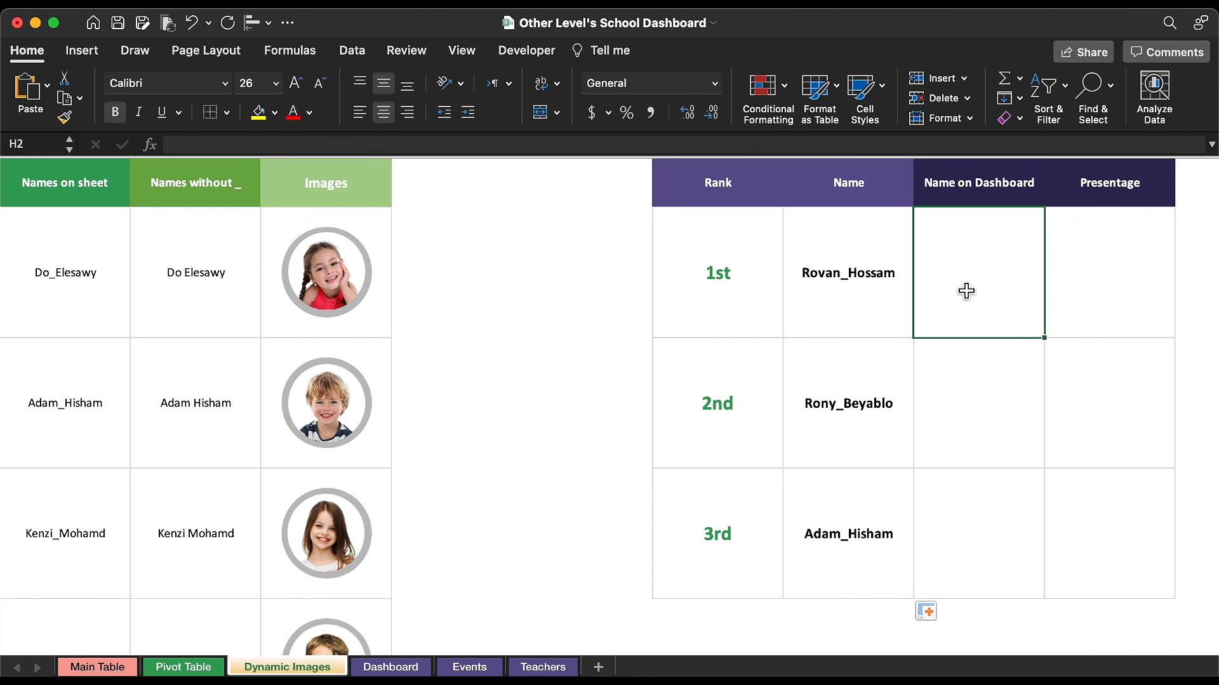
text(=vl)
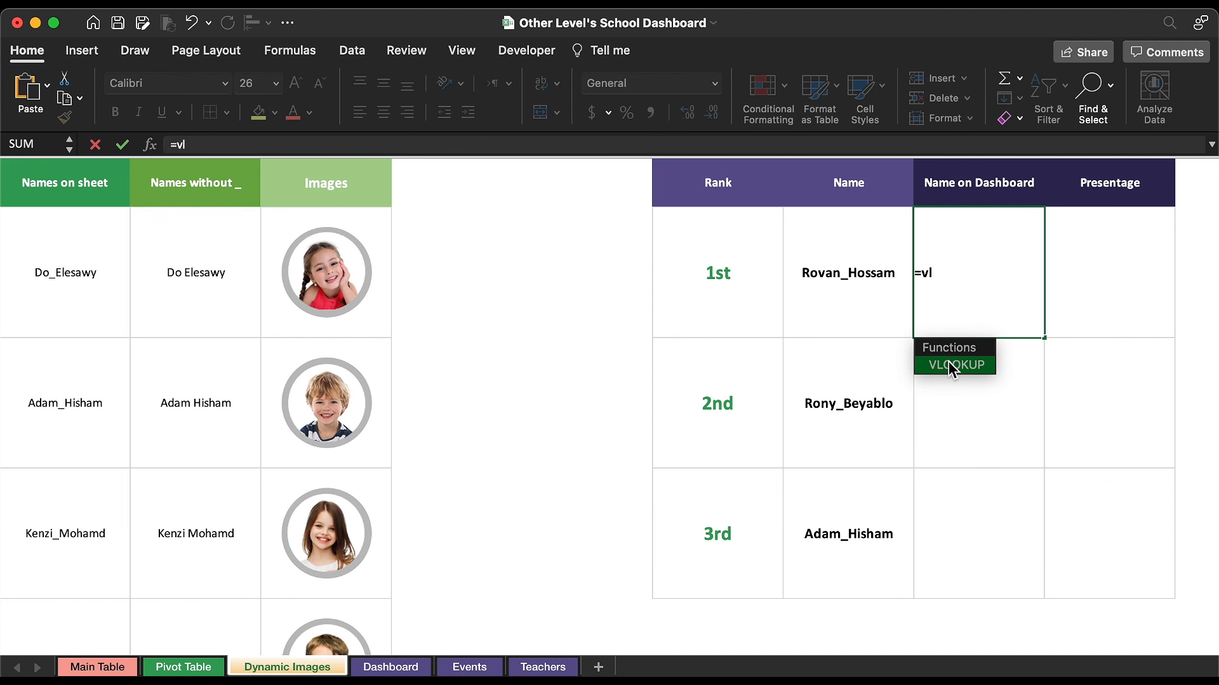
double_click(948, 365)
click(843, 270)
text(,)
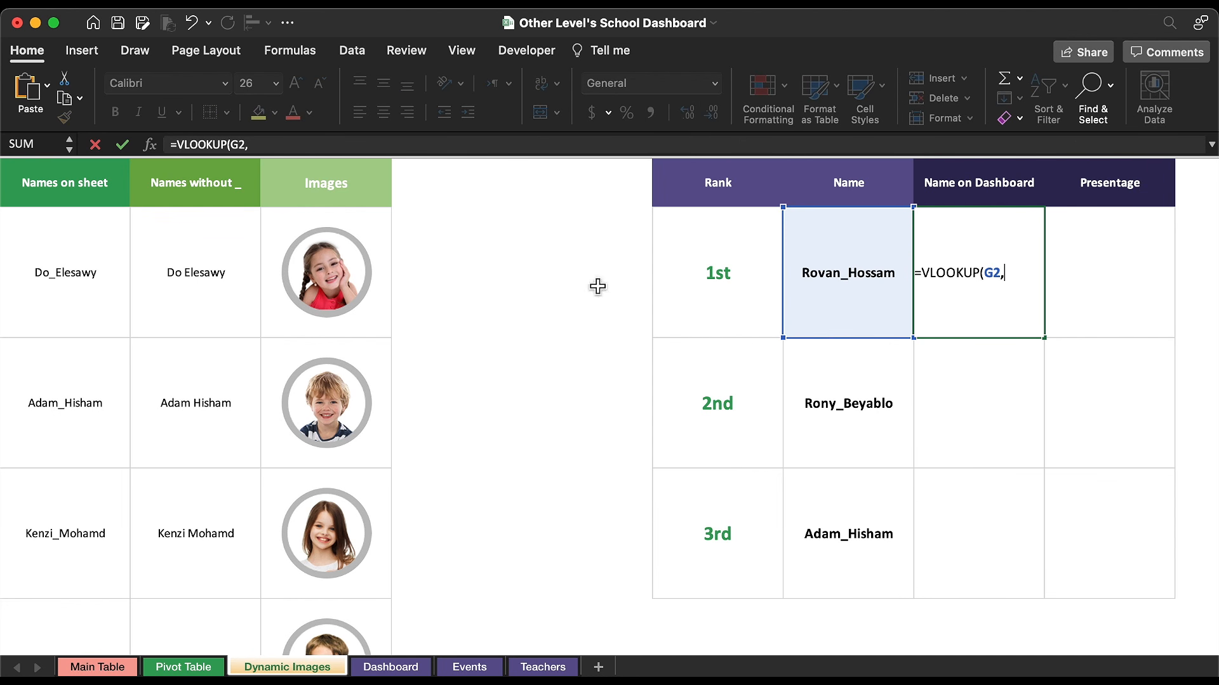
drag(41, 216, 190, 651)
key(super+t)
text(,2,0)
key(Return)
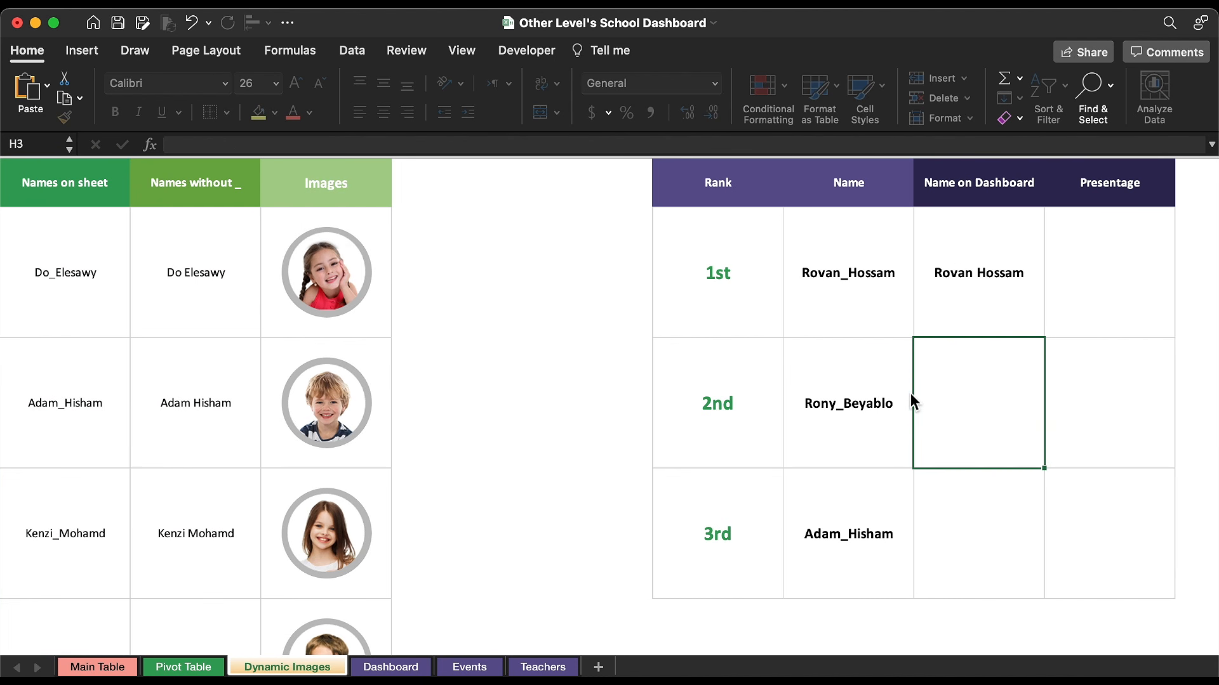
click(980, 319)
drag(1048, 342, 979, 540)
click(976, 355)
click(1041, 310)
Step: Enter =VLOOKUP('Pivot Table'!W3,'Main Table'!E:G,3,0) in Presentage cell I2 and fill it down to I4
click(1117, 291)
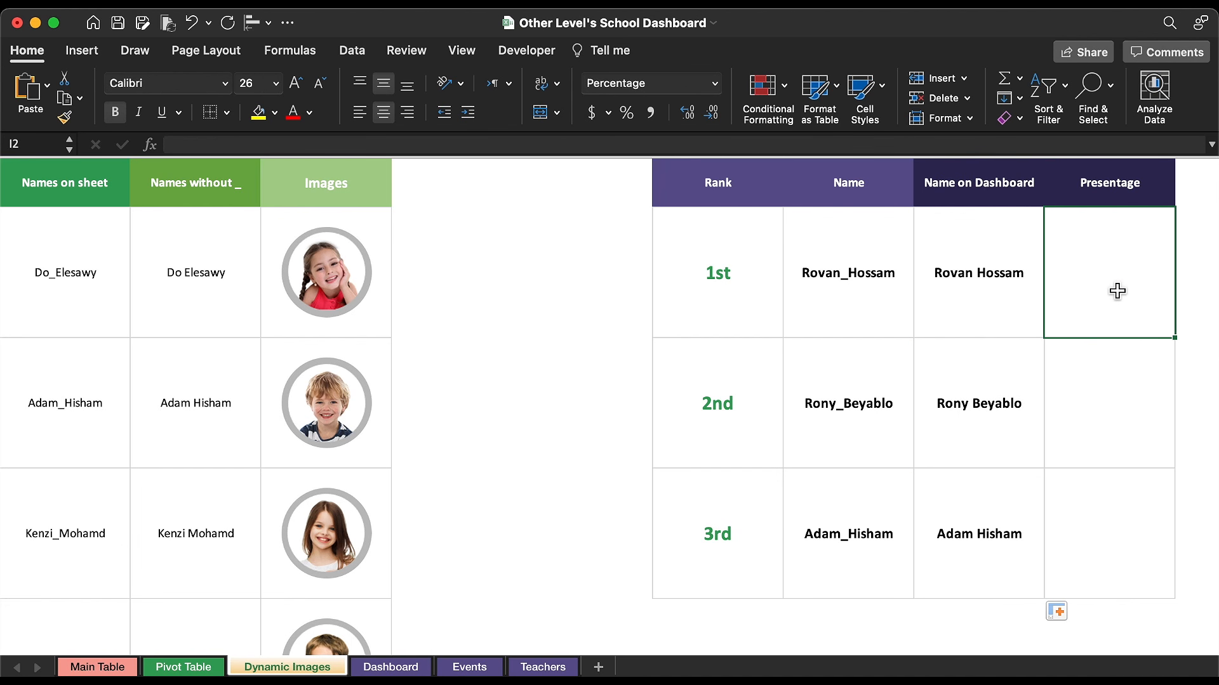
text(=v)
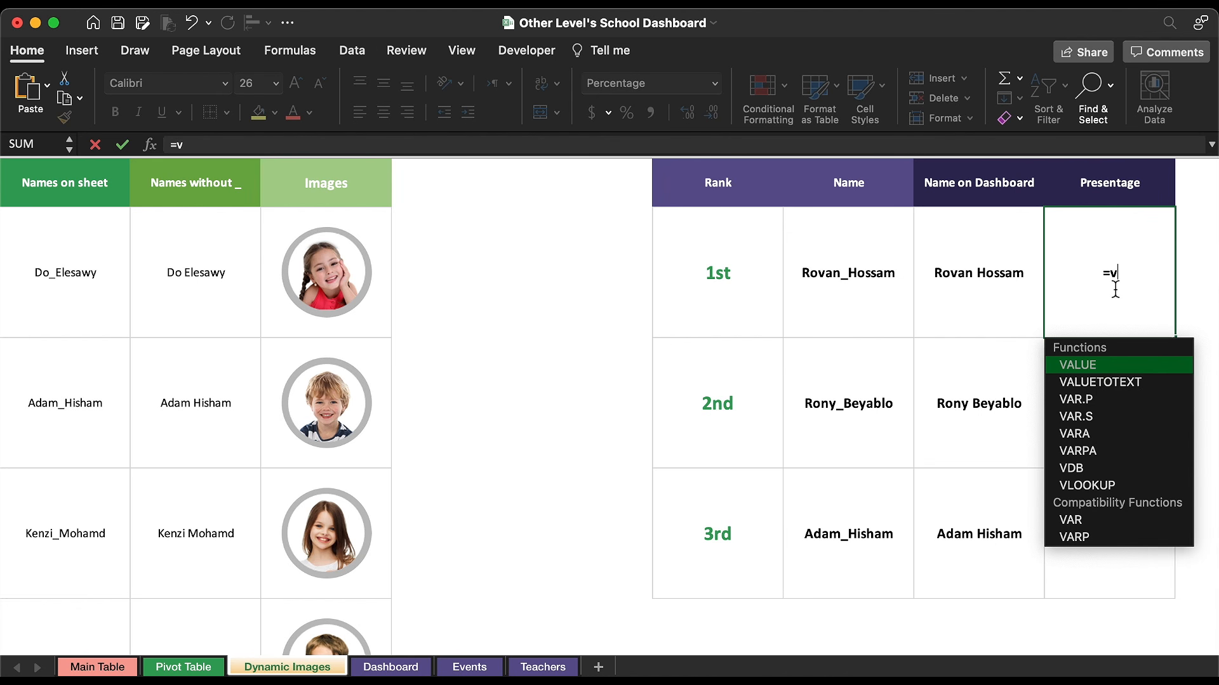
double_click(1088, 483)
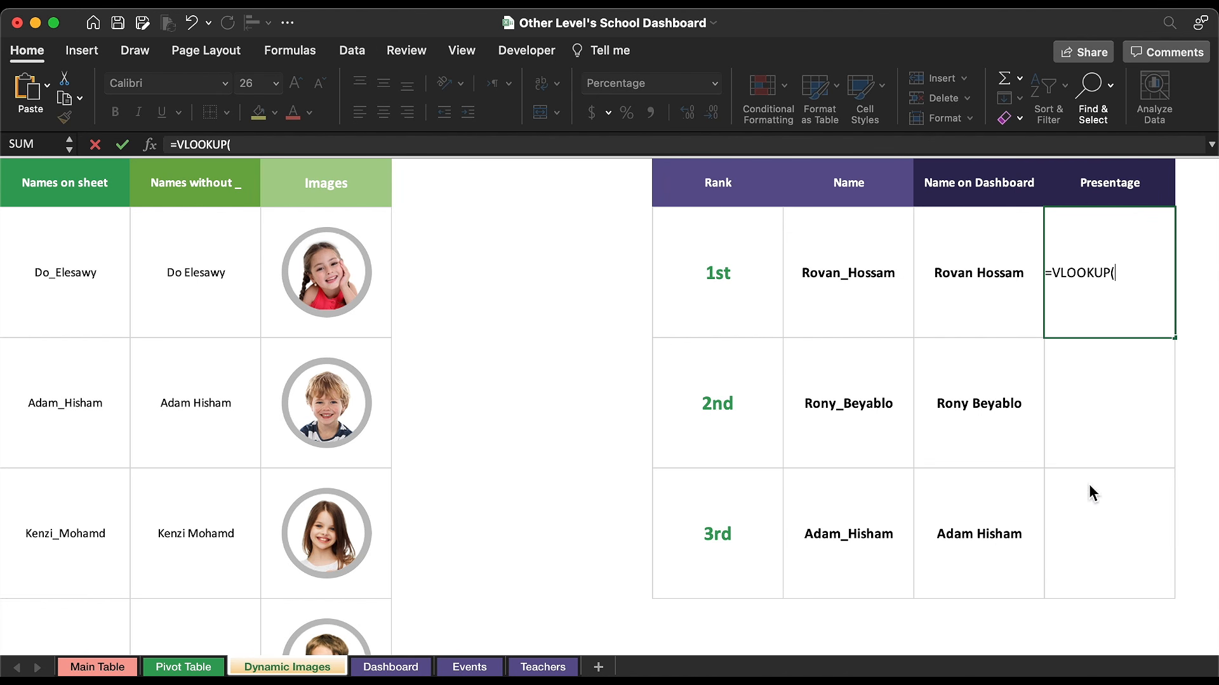
click(184, 667)
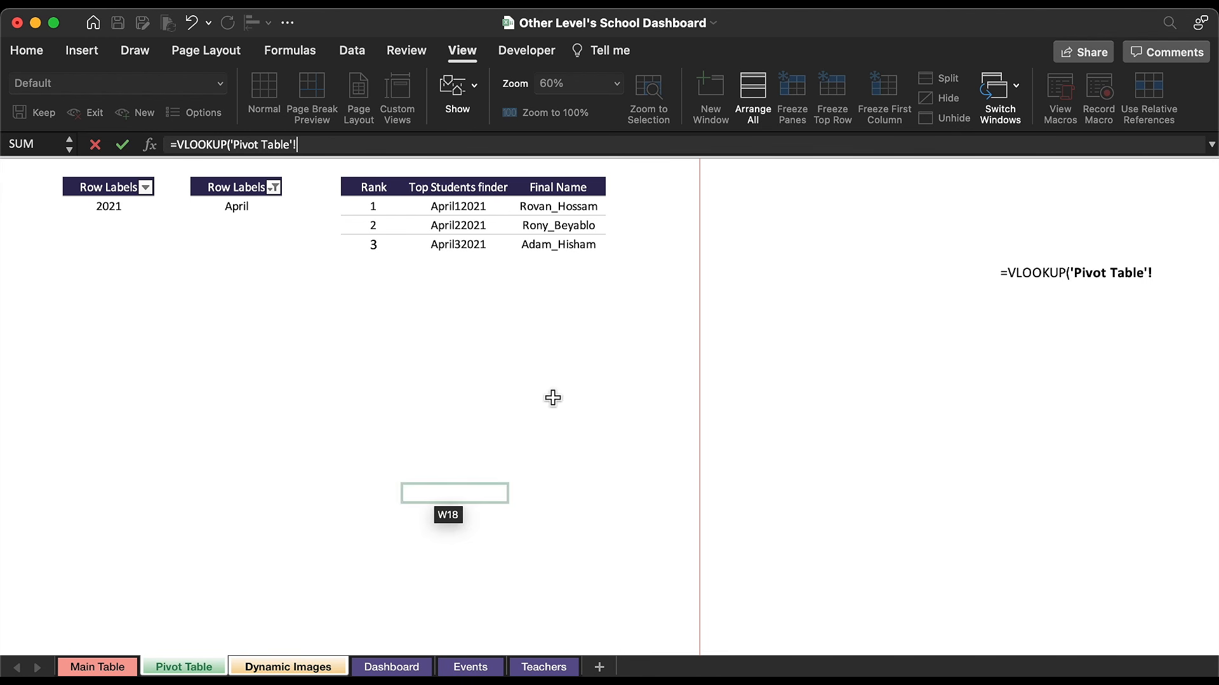
click(462, 207)
text(,)
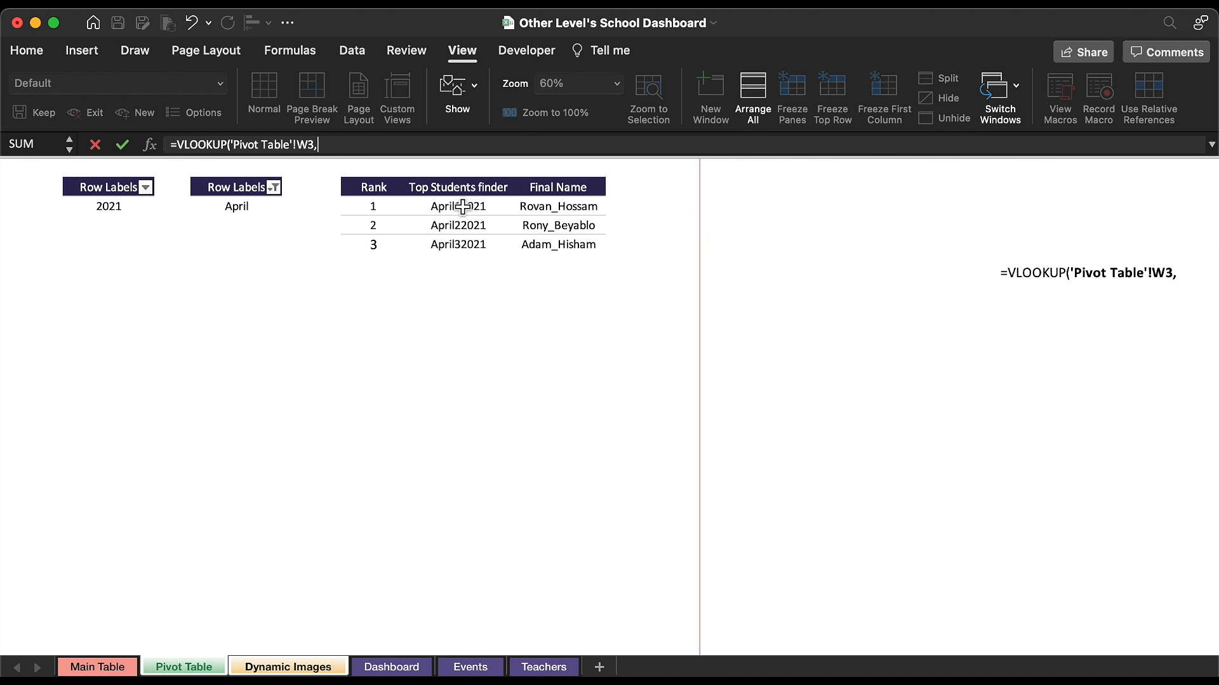
click(101, 667)
drag(359, 168, 561, 174)
text(,3,0))
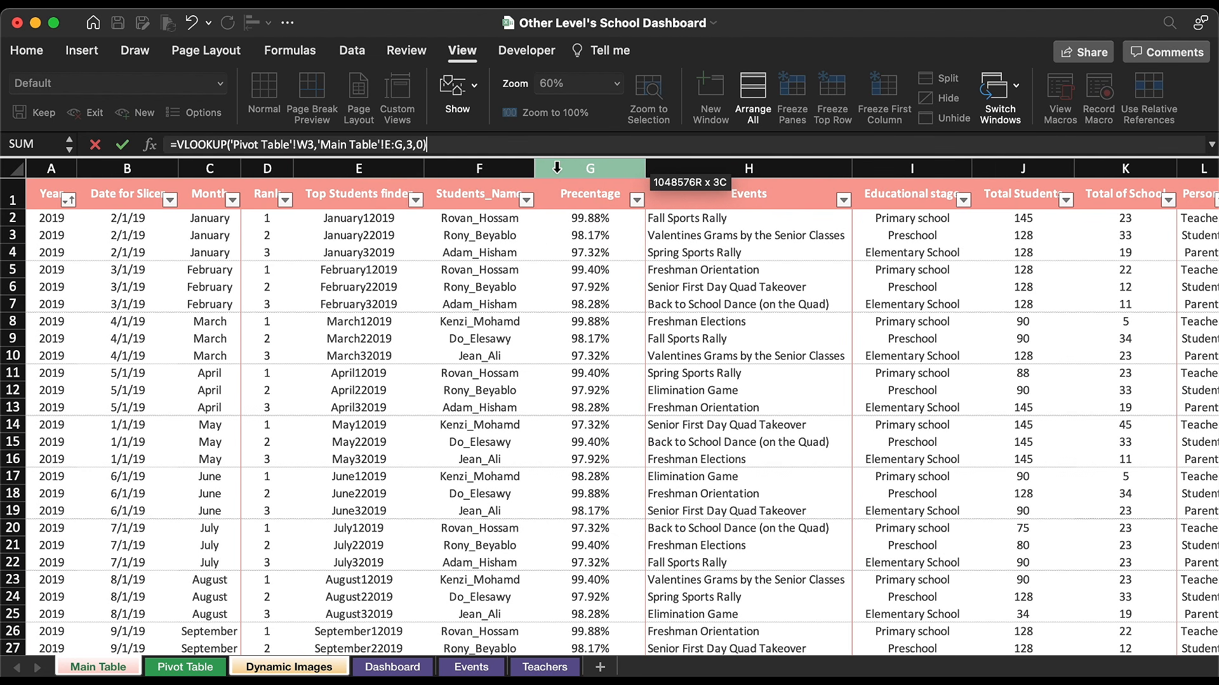
key(Return)
click(1092, 303)
double_click(1174, 339)
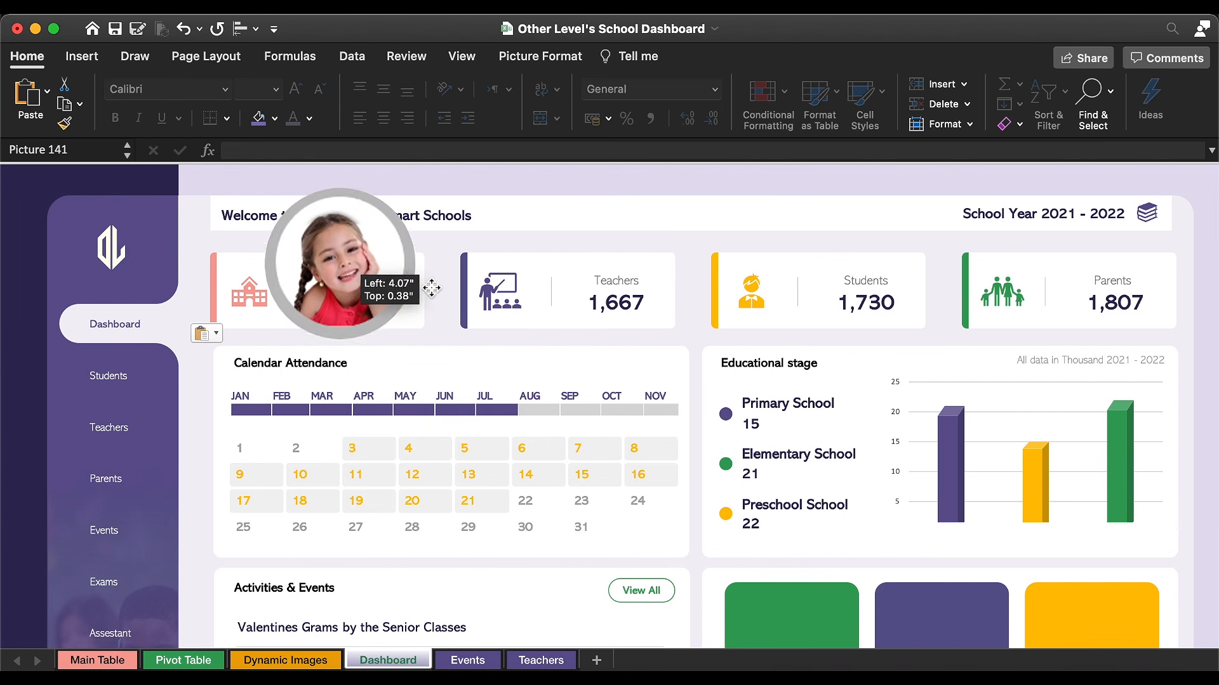
Step: Move the pasted student picture onto the green card of the Dashboard sheet and shrink it to fit
drag(427, 283, 931, 481)
scroll(834, 462, down, 5)
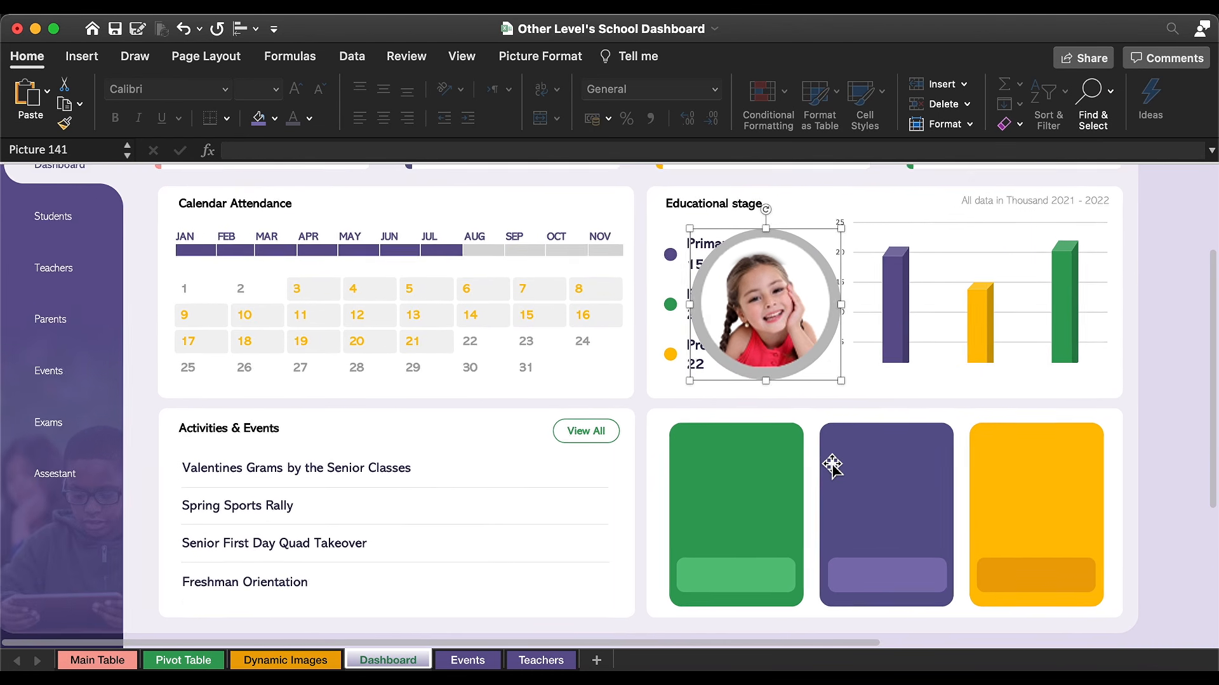
drag(743, 284, 710, 448)
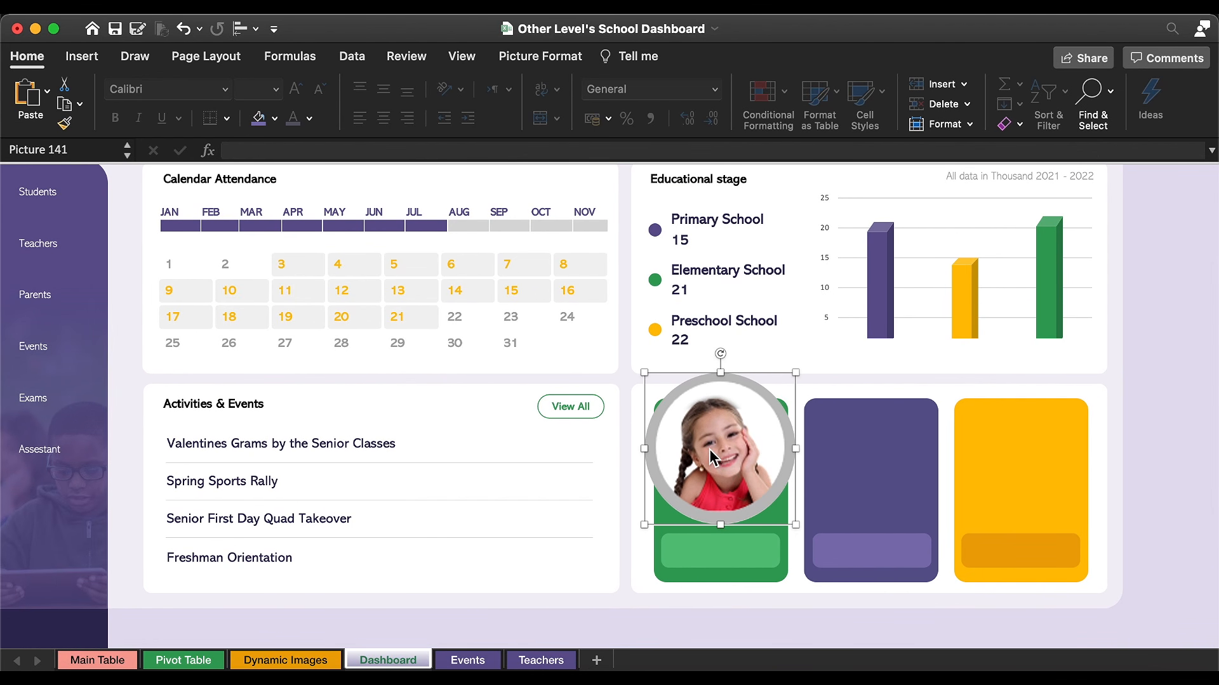
drag(799, 375, 712, 483)
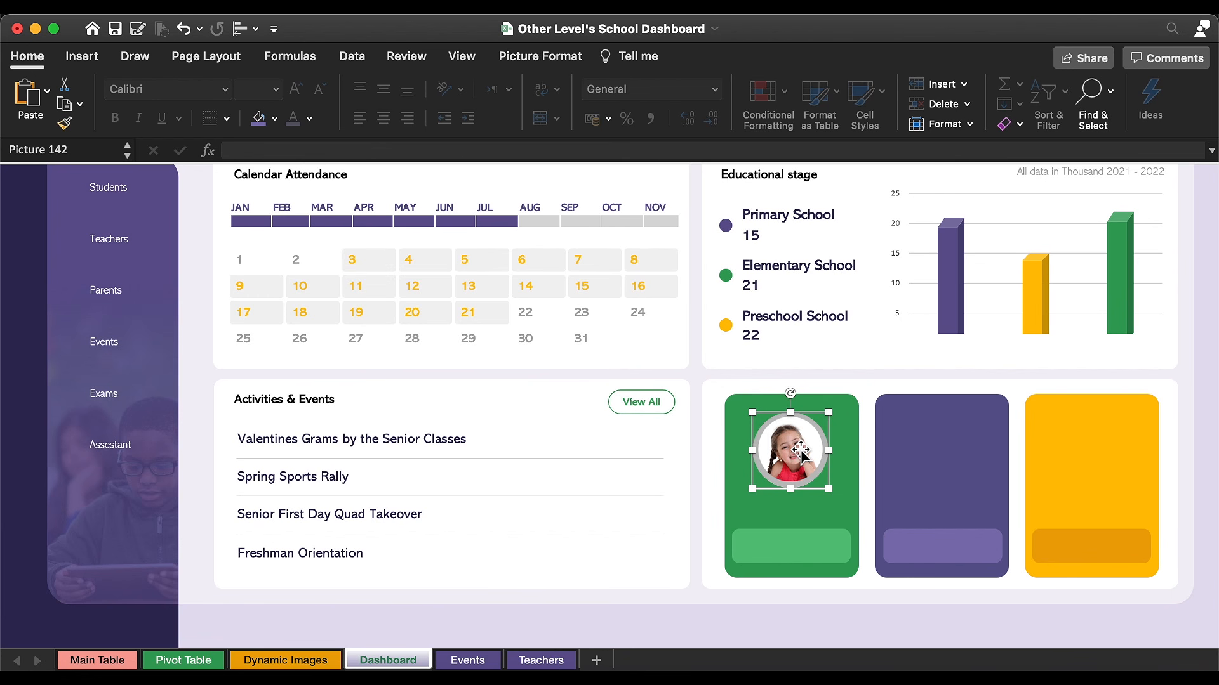
Step: Define the name First as =INDIRECT('Dynamic Images'!$F$2)
key(ctrl+l)
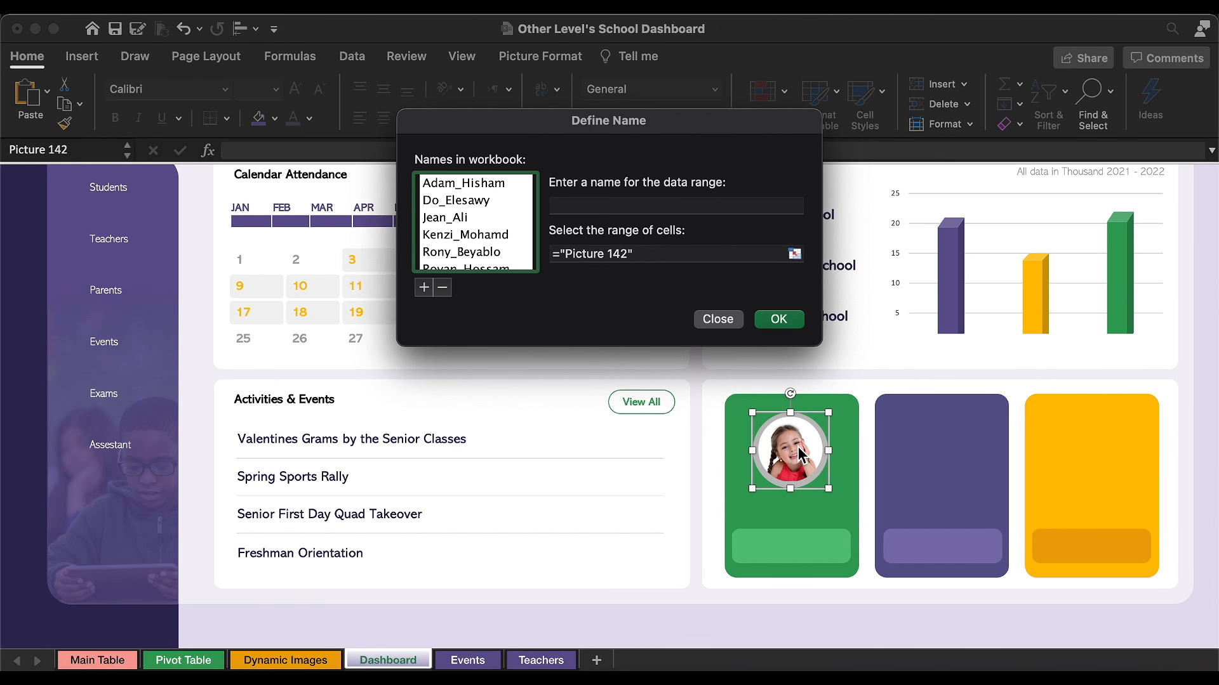
click(568, 206)
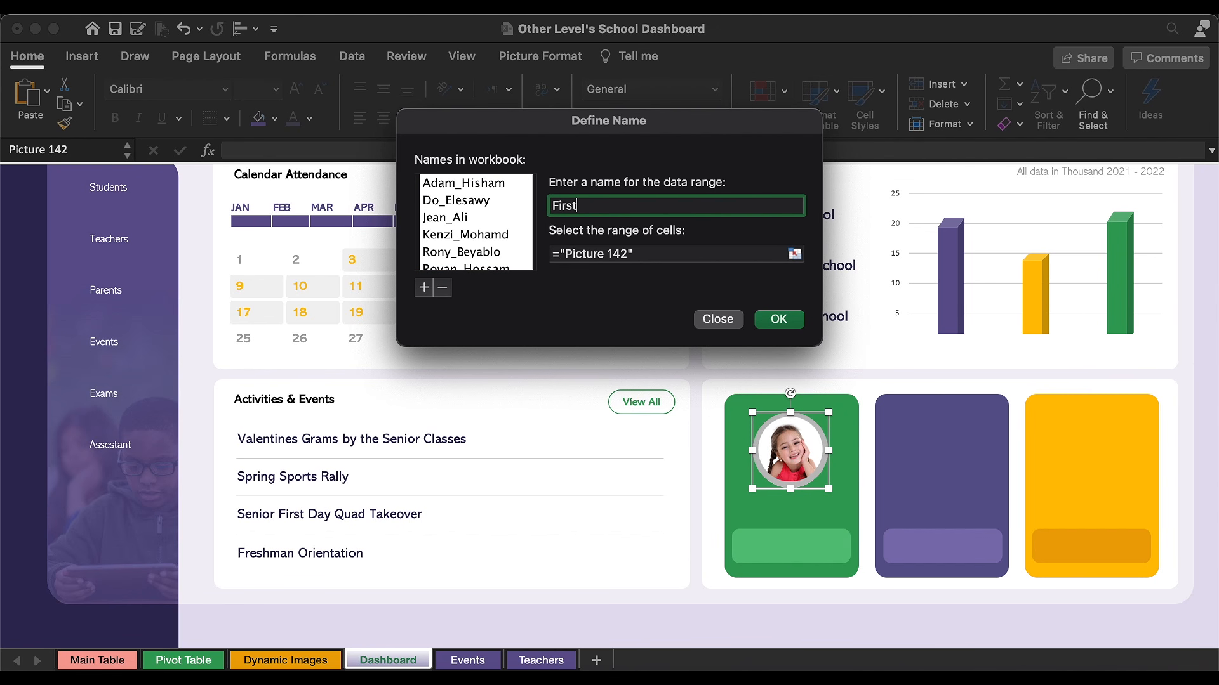
drag(644, 253, 563, 253)
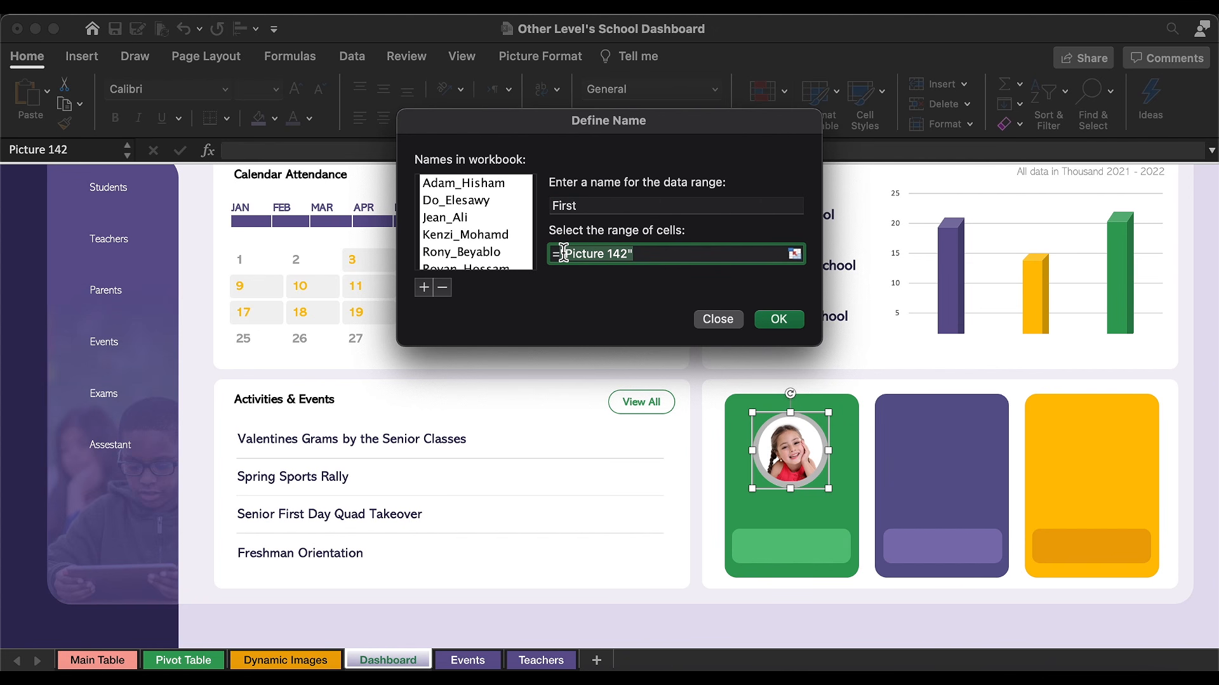
text(INDIRECT())
key(Left)
click(794, 254)
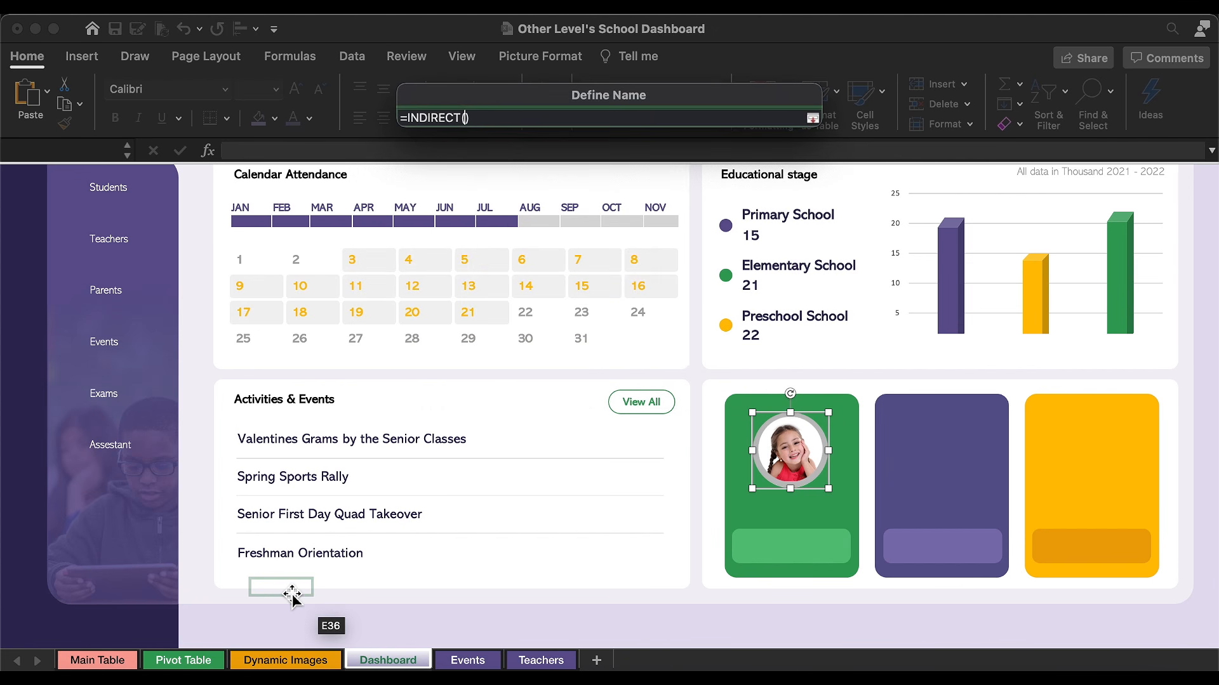
click(289, 661)
click(742, 298)
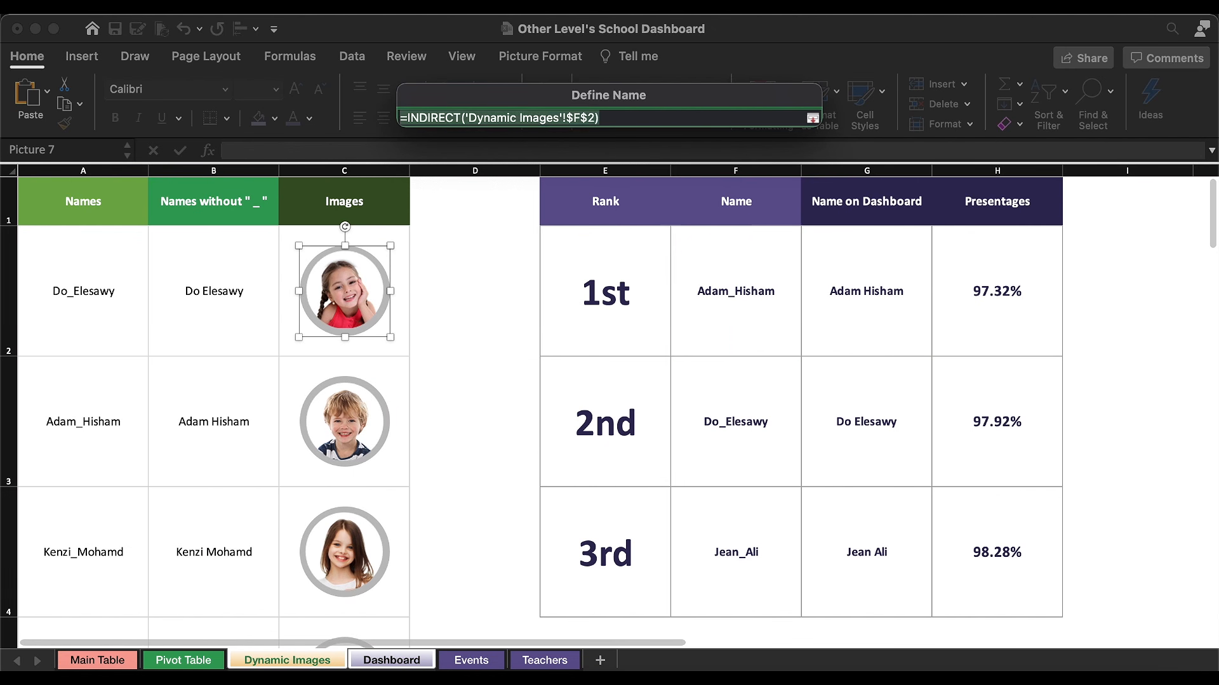
key(Return)
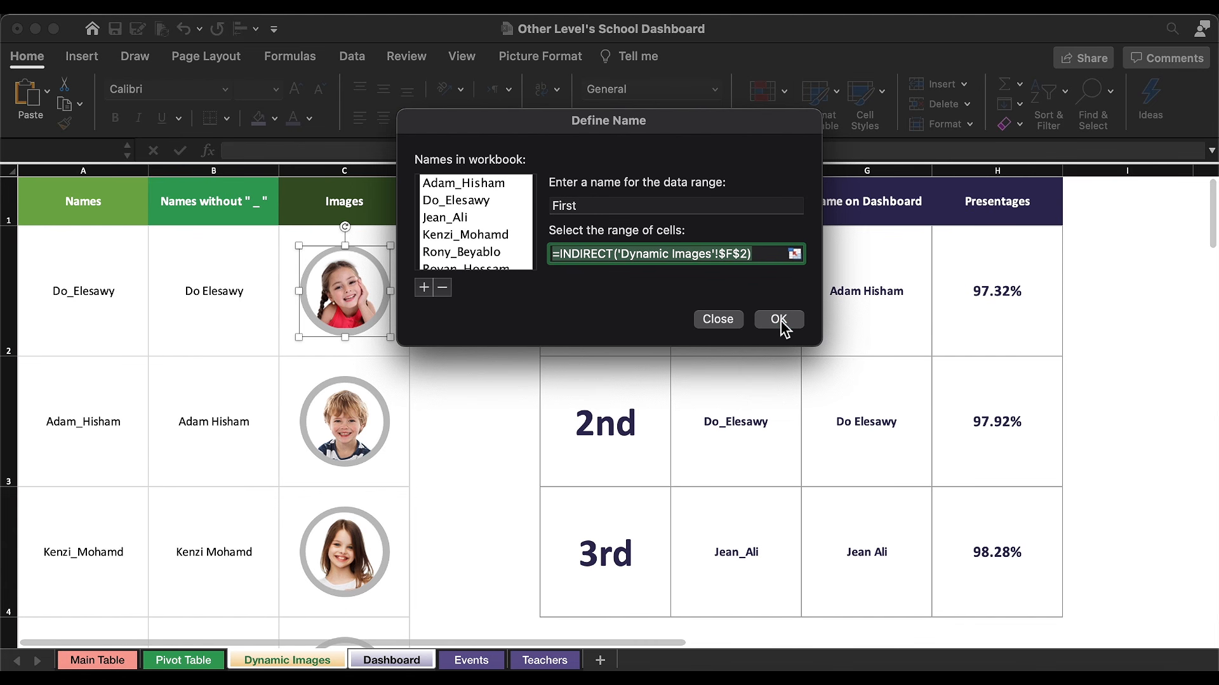
click(780, 322)
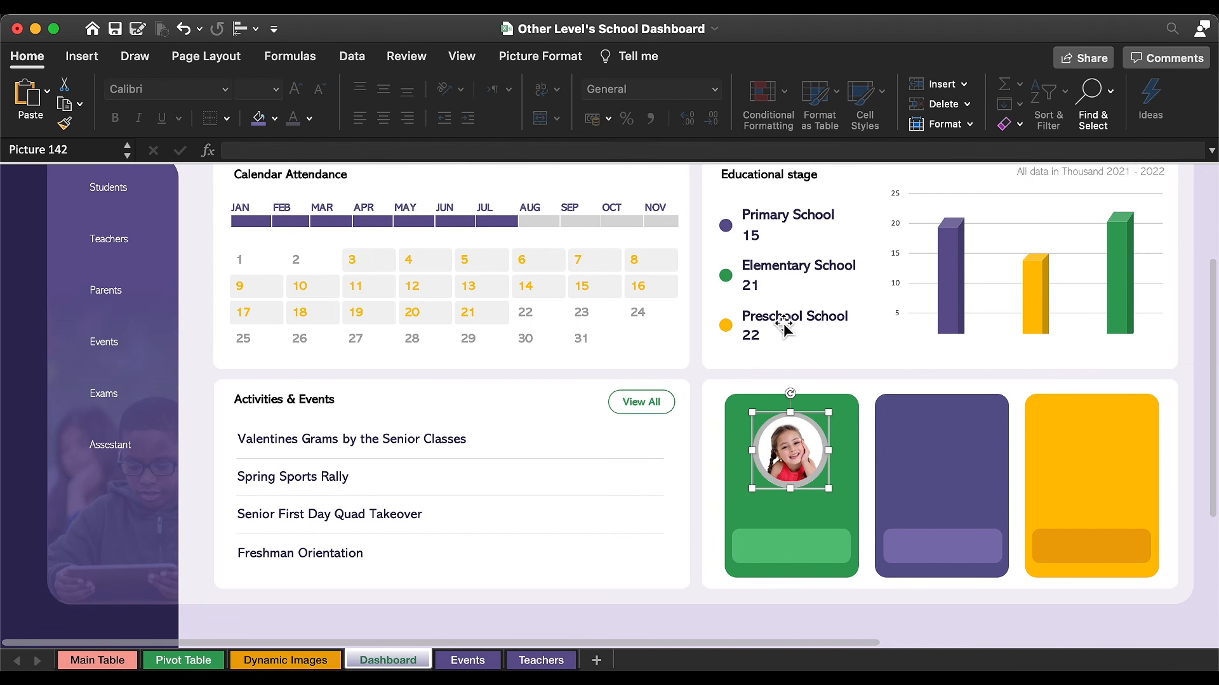
Step: Link the picture on the green Dashboard card to the named range with the formula =First
click(357, 151)
text(=)
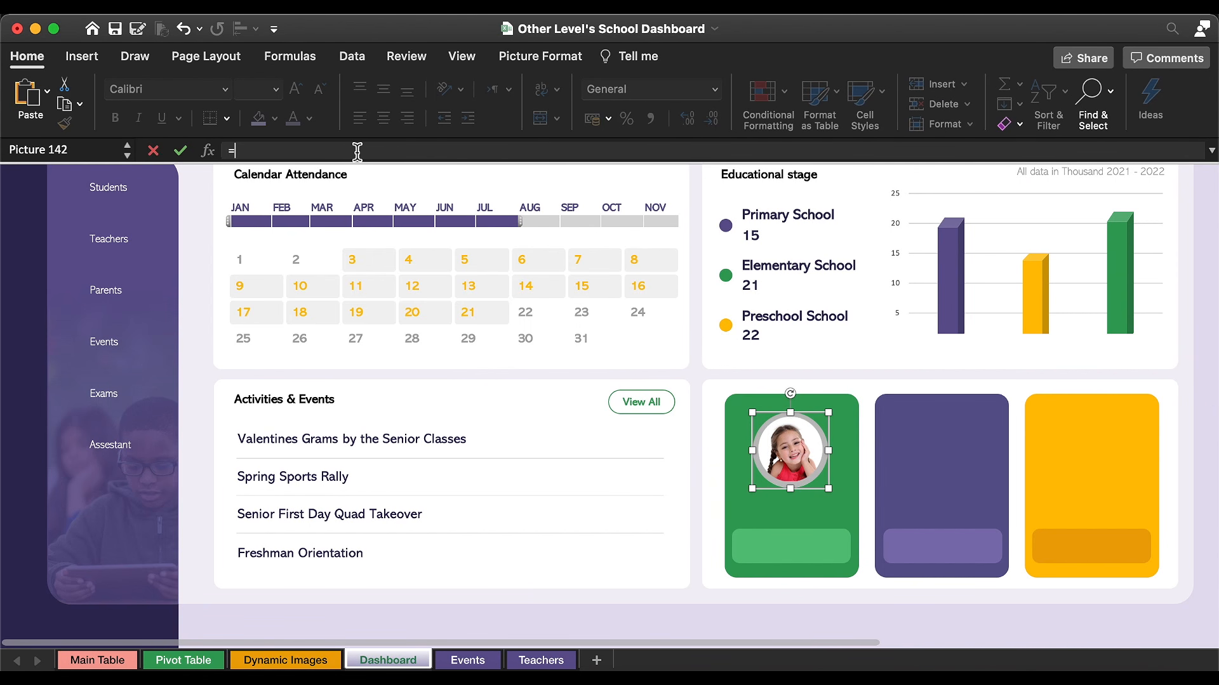
text(first)
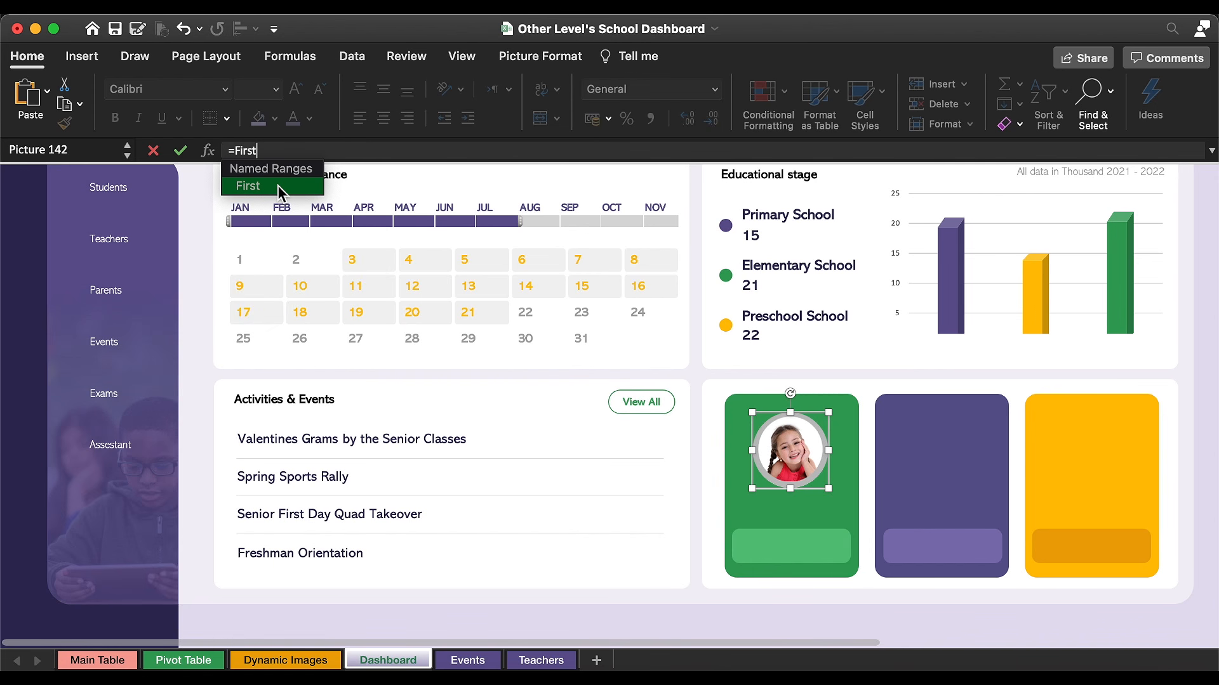
click(277, 186)
key(Return)
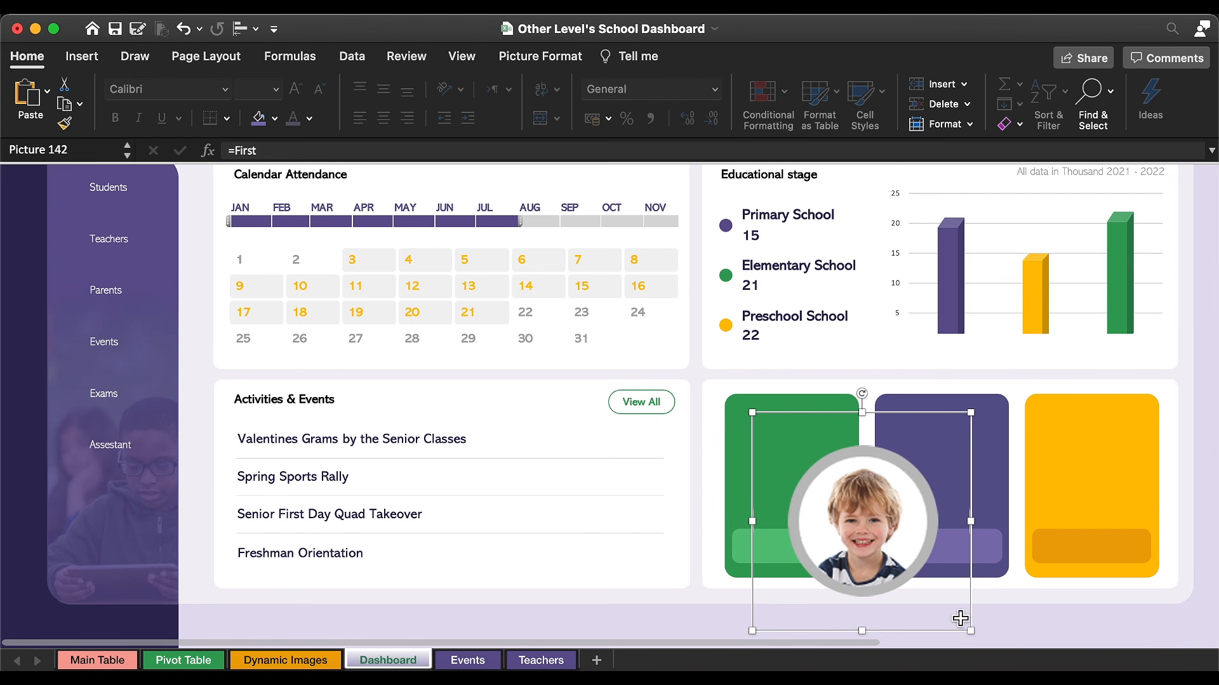
Step: Scale the linked picture down and center it in the upper part of the green card
drag(976, 636, 862, 524)
drag(811, 468, 791, 444)
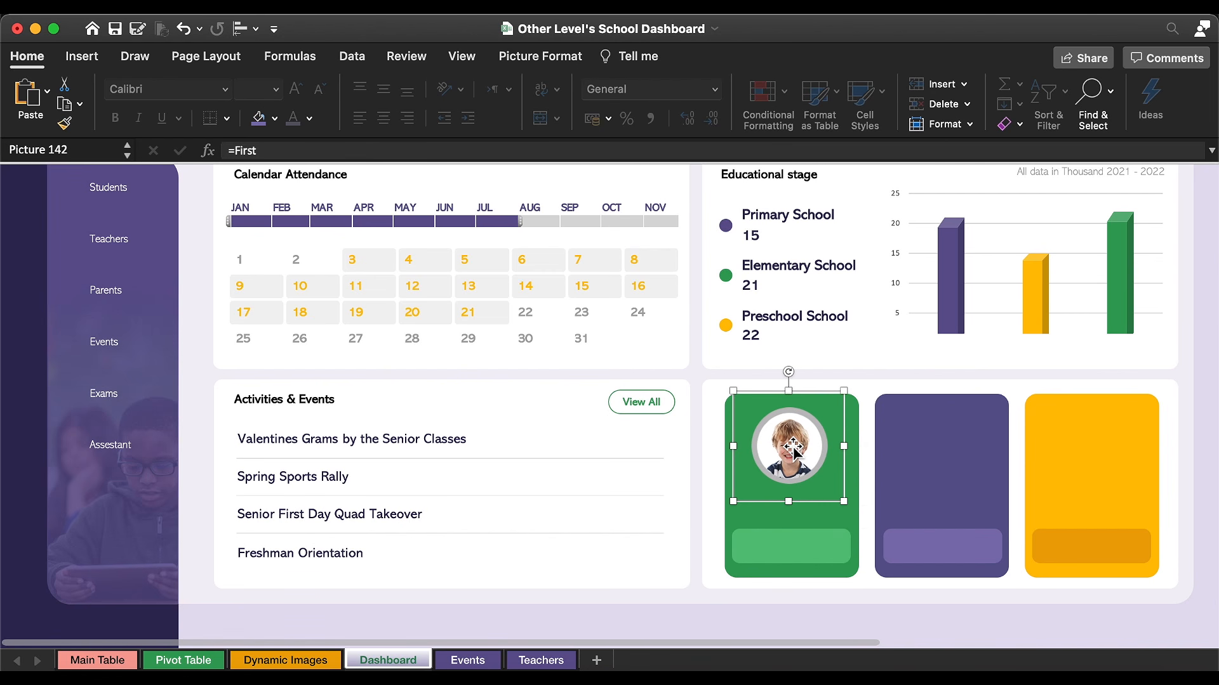
click(567, 51)
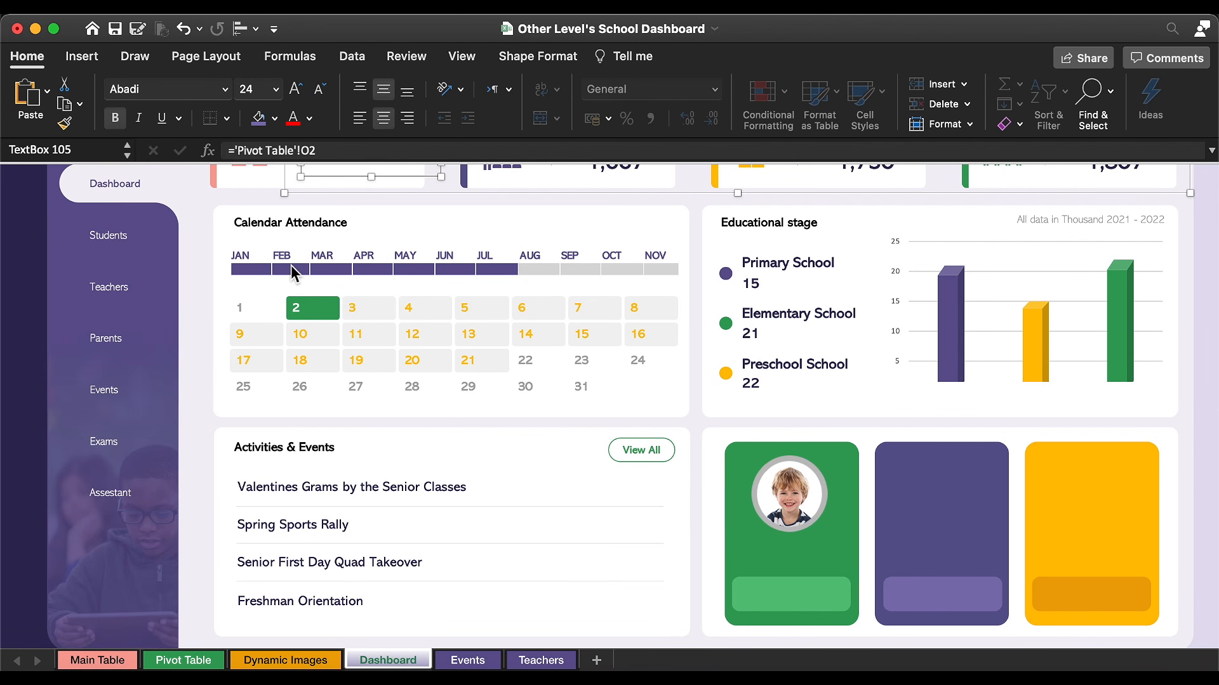
Step: Set the Calendar Attendance month timeline to February through October to test the linked picture
drag(288, 267, 426, 269)
drag(528, 269, 607, 271)
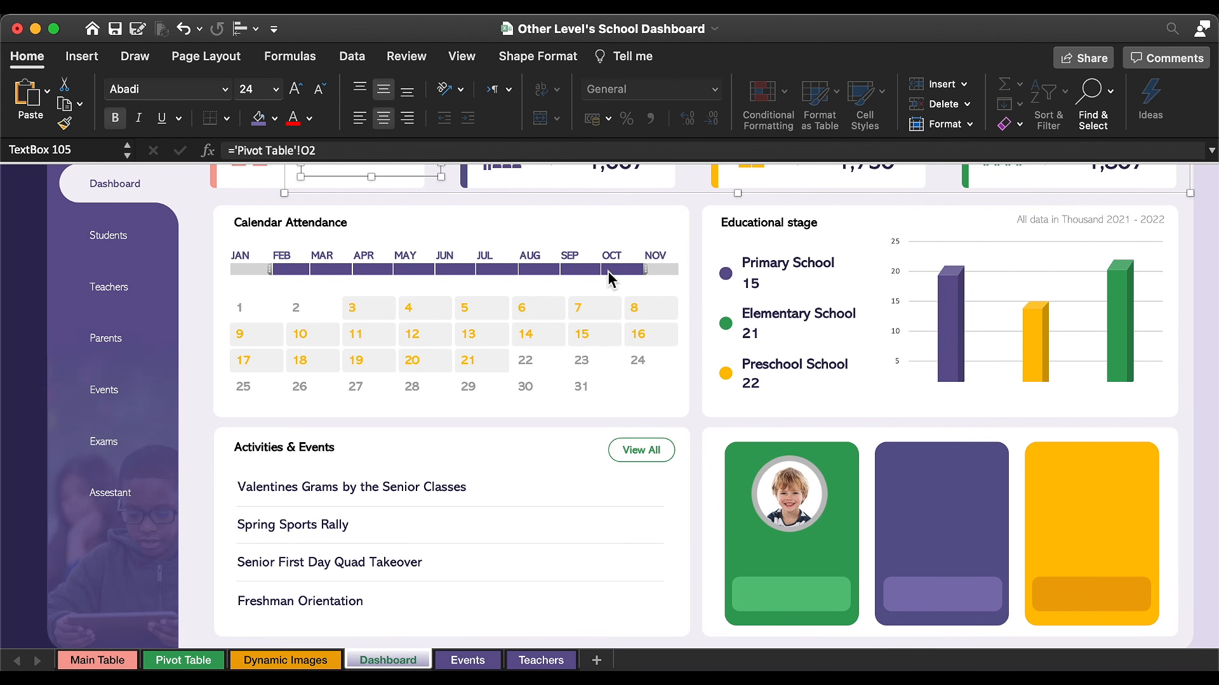
scroll(609, 273, up, 1)
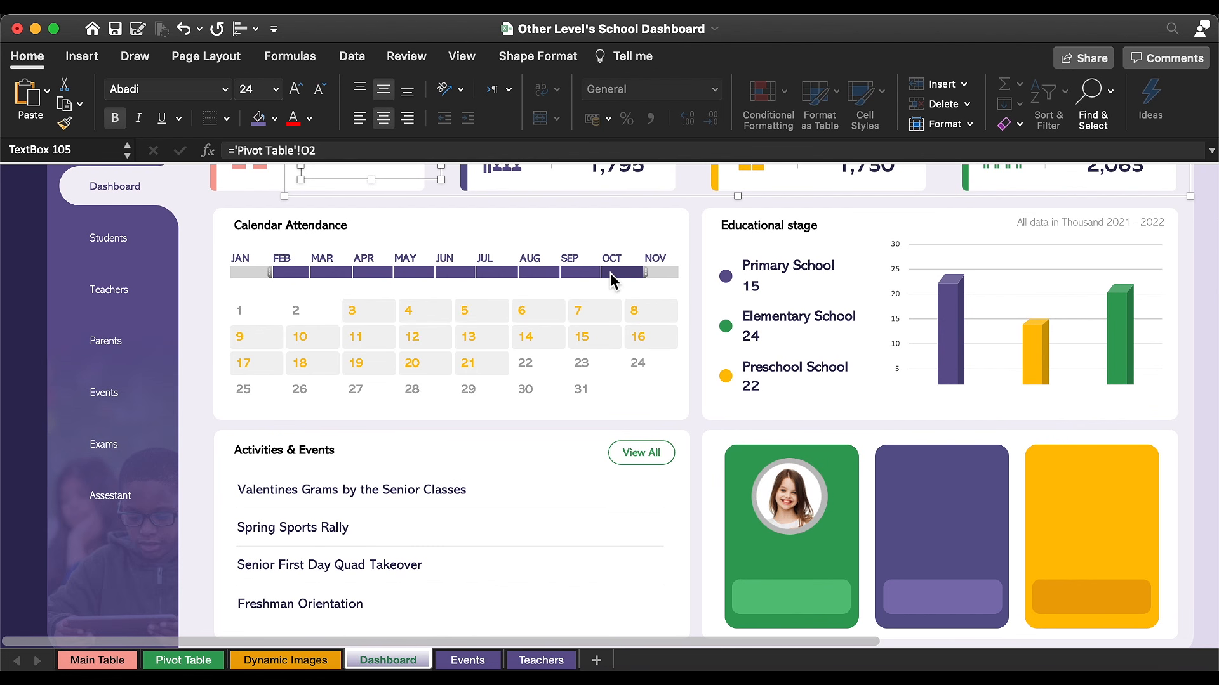
click(609, 273)
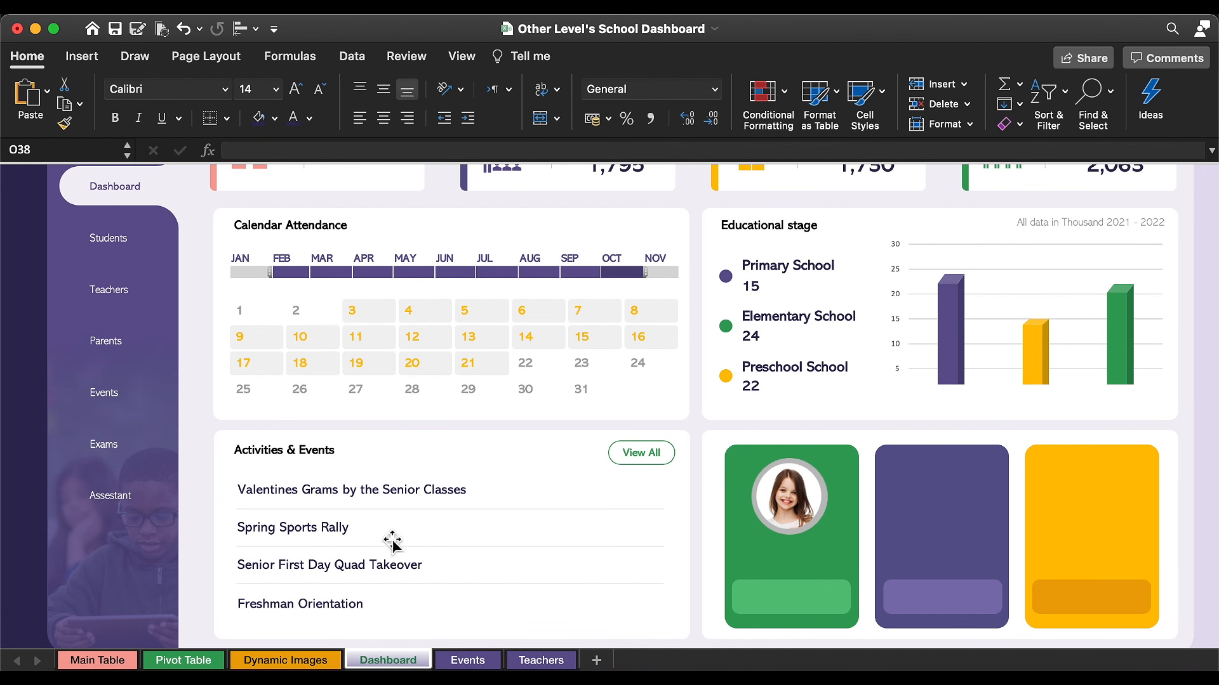
Step: Copy the student picture from cell C2 of Dynamic Images onto the purple Dashboard card and fit it in the card's upper part
click(280, 662)
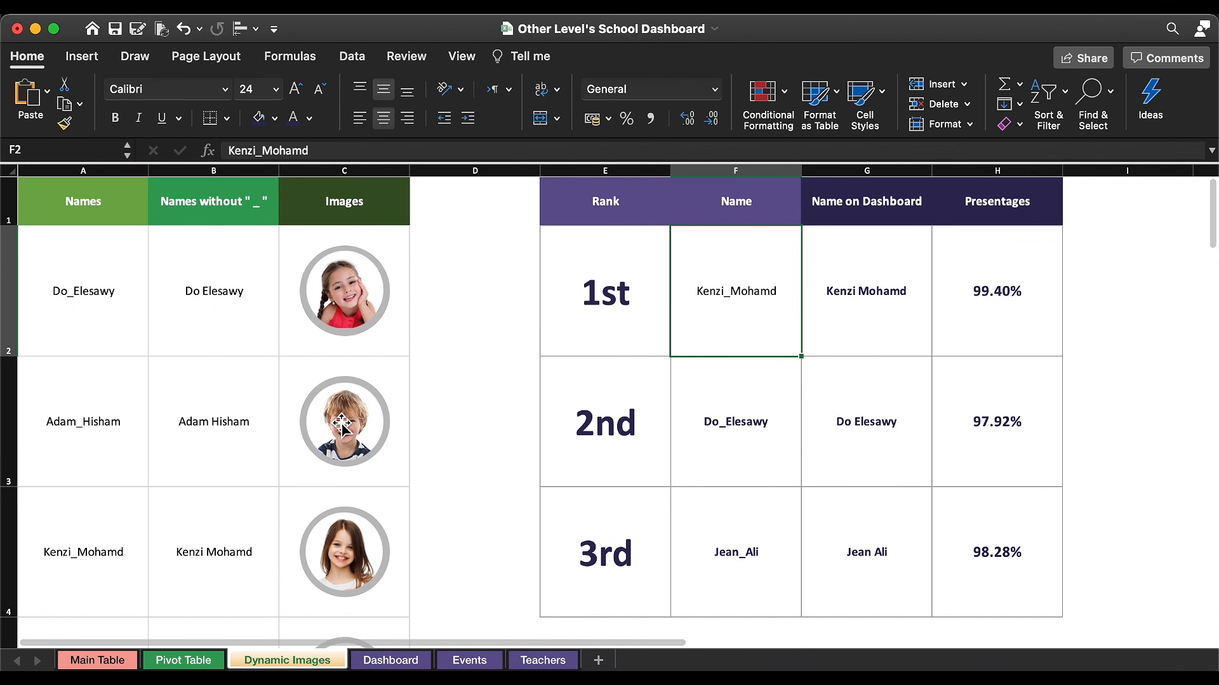
click(345, 313)
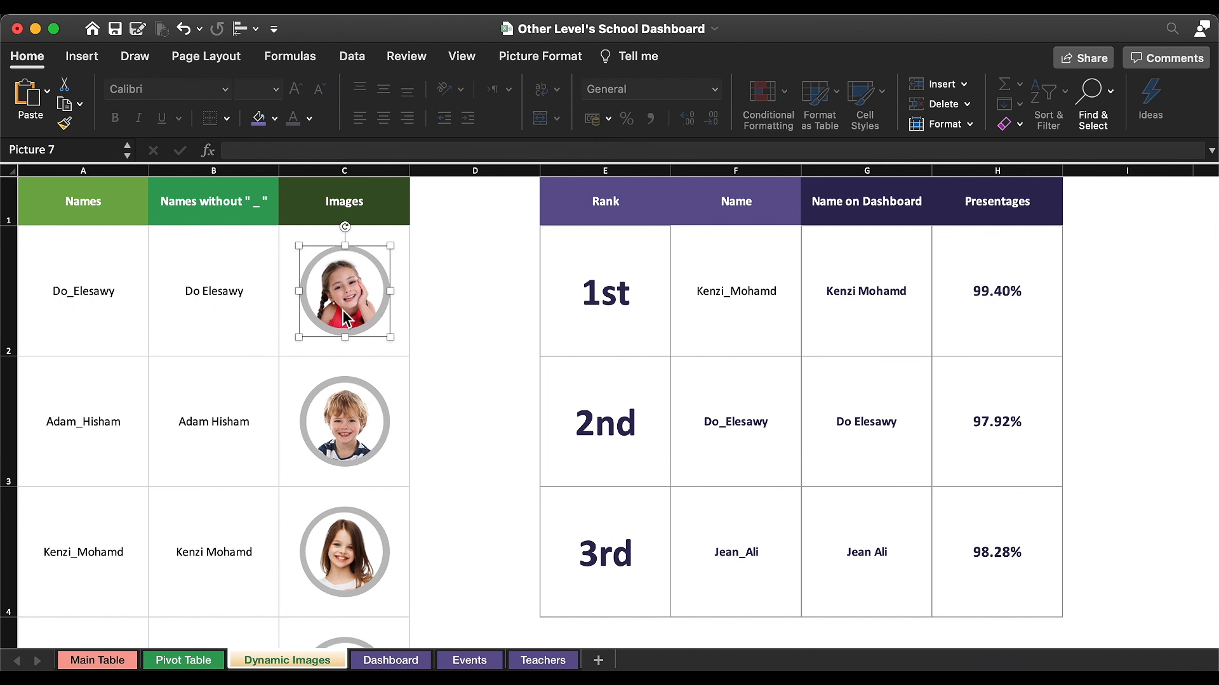
click(388, 660)
click(1039, 567)
mouse_move(892, 456)
mouse_down()
mouse_move(978, 540)
mouse_move(904, 469)
mouse_up()
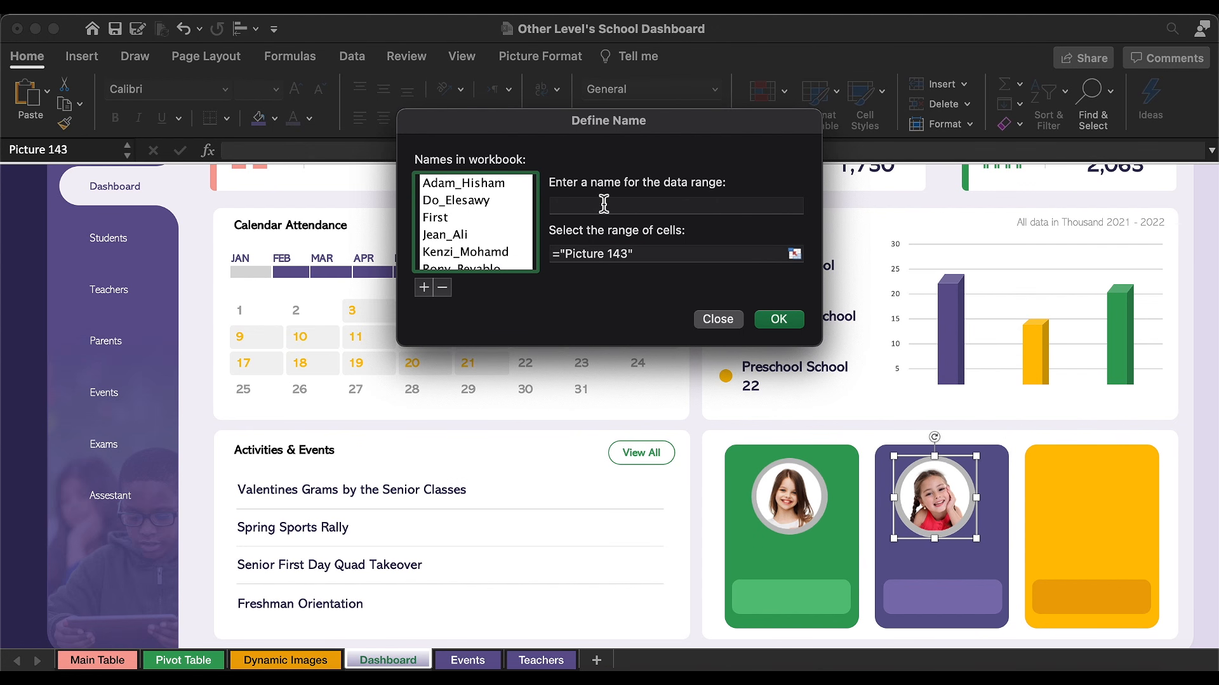
Step: Define the name Second as =INDIRECT('Dynamic Images'!$F$3)
click(605, 205)
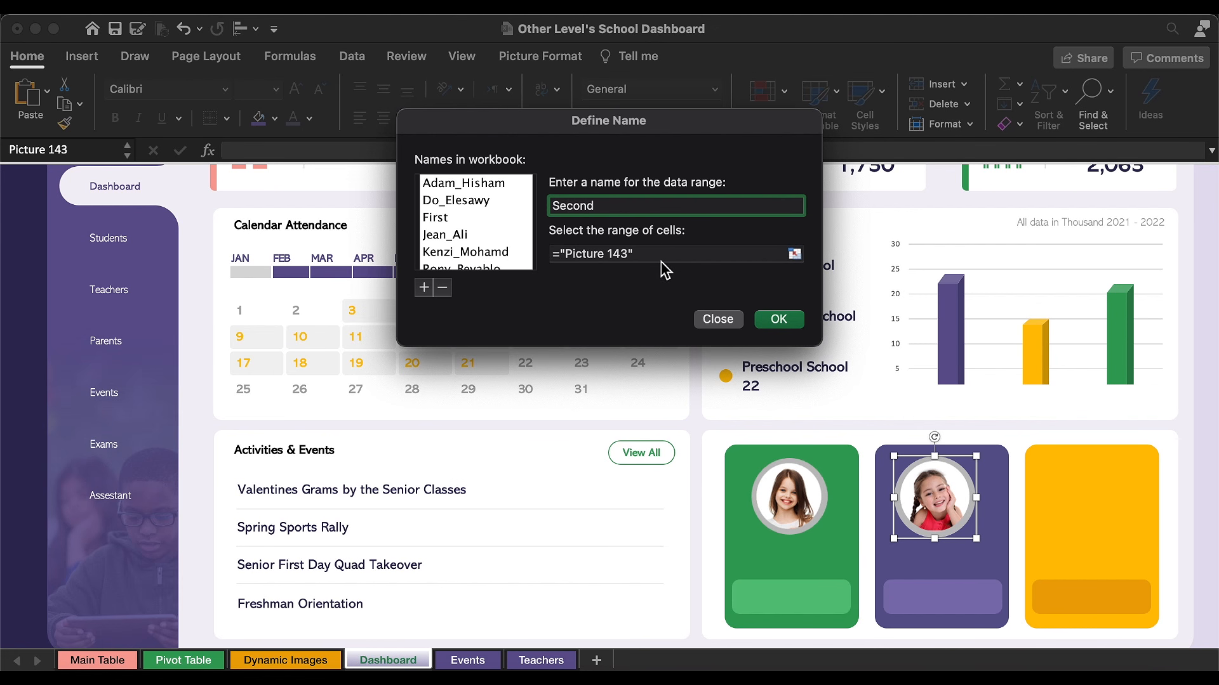
click(729, 253)
key(super+v)
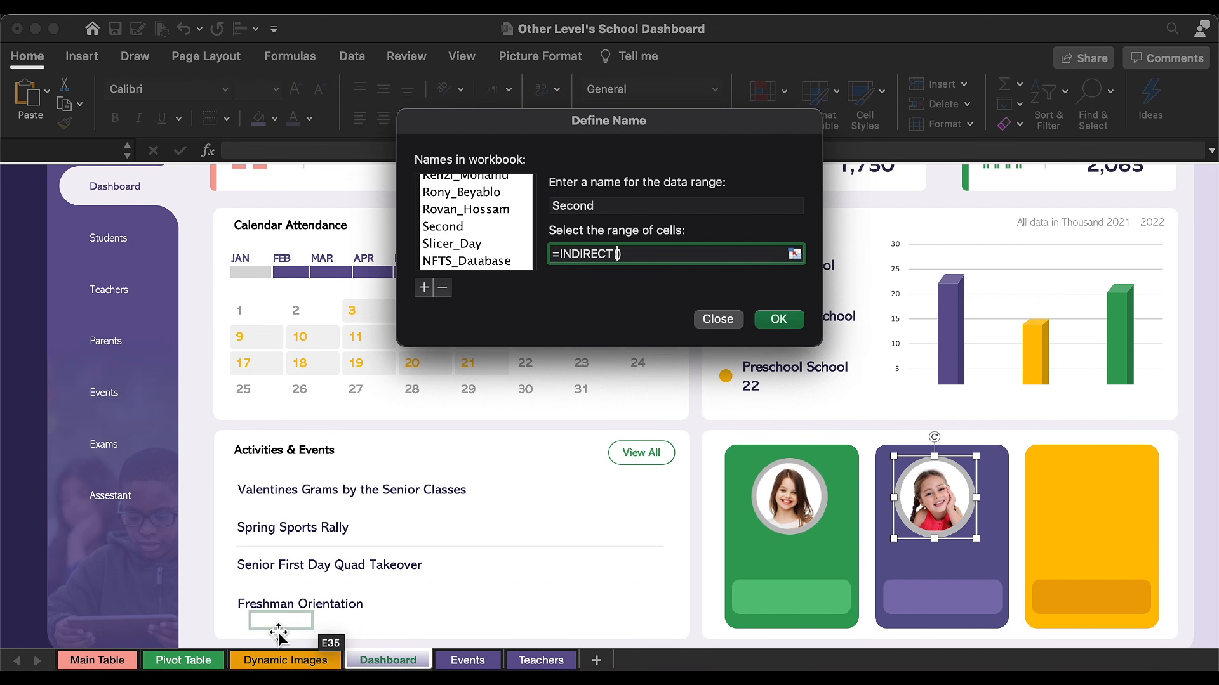
click(281, 663)
click(723, 412)
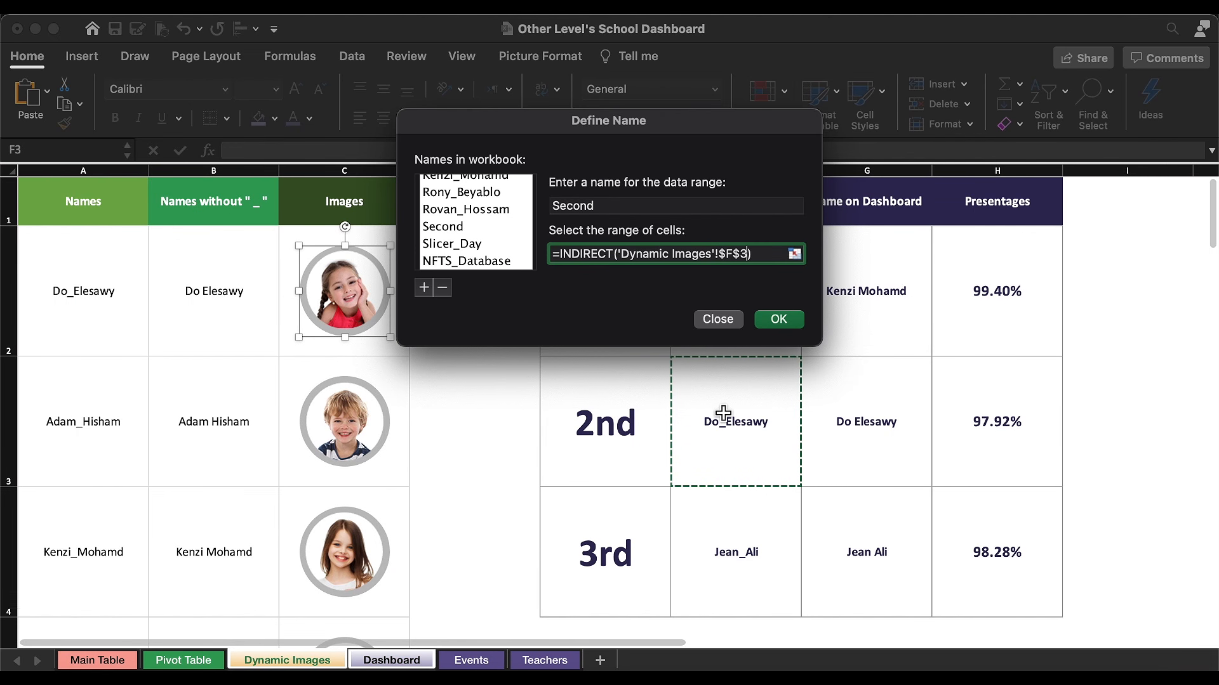
click(777, 319)
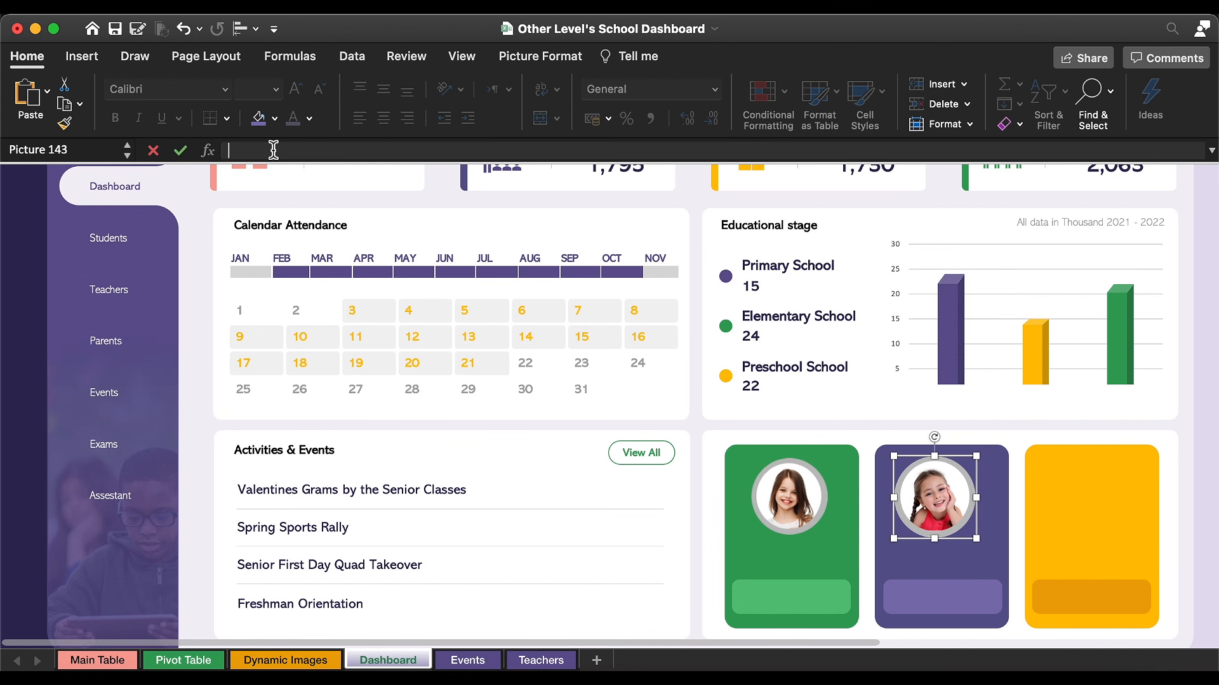
Step: Link the purple card's picture with the formula =Second, and scale it down to fit the upper part of the card
text(second)
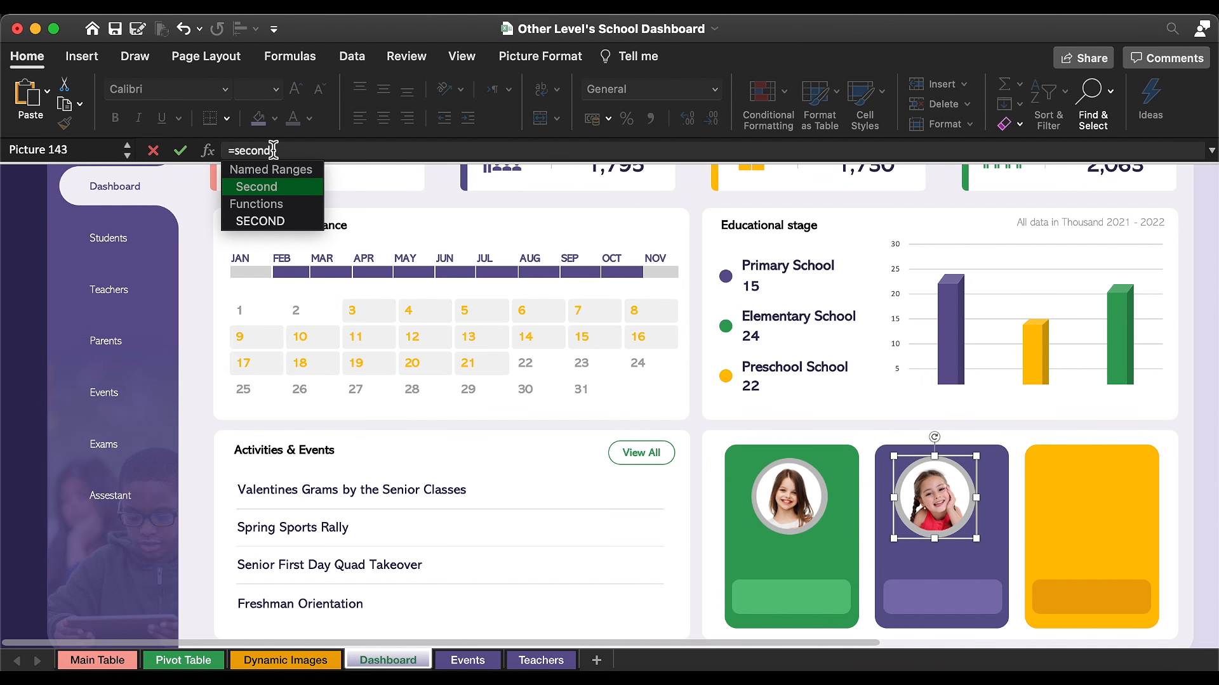
key(Return)
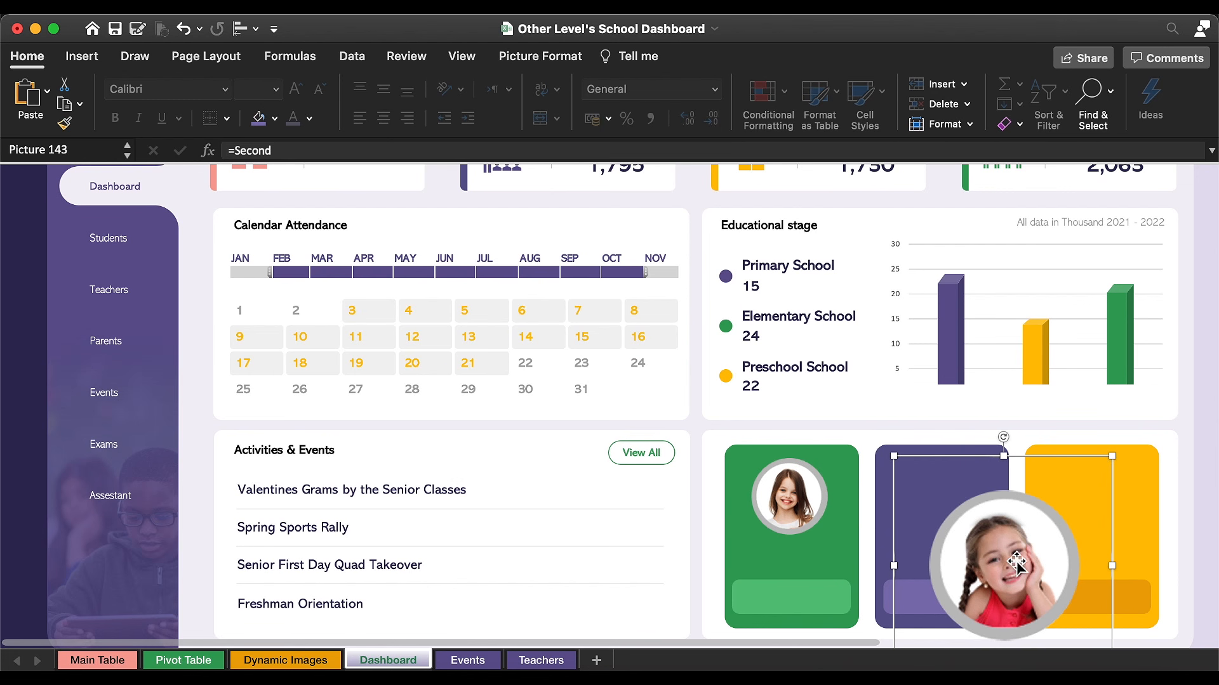
drag(895, 459, 1006, 543)
drag(1041, 597, 937, 498)
Step: Paste another copy of the student picture from cell C2 of Dynamic Images onto the yellow Dashboard card
click(289, 660)
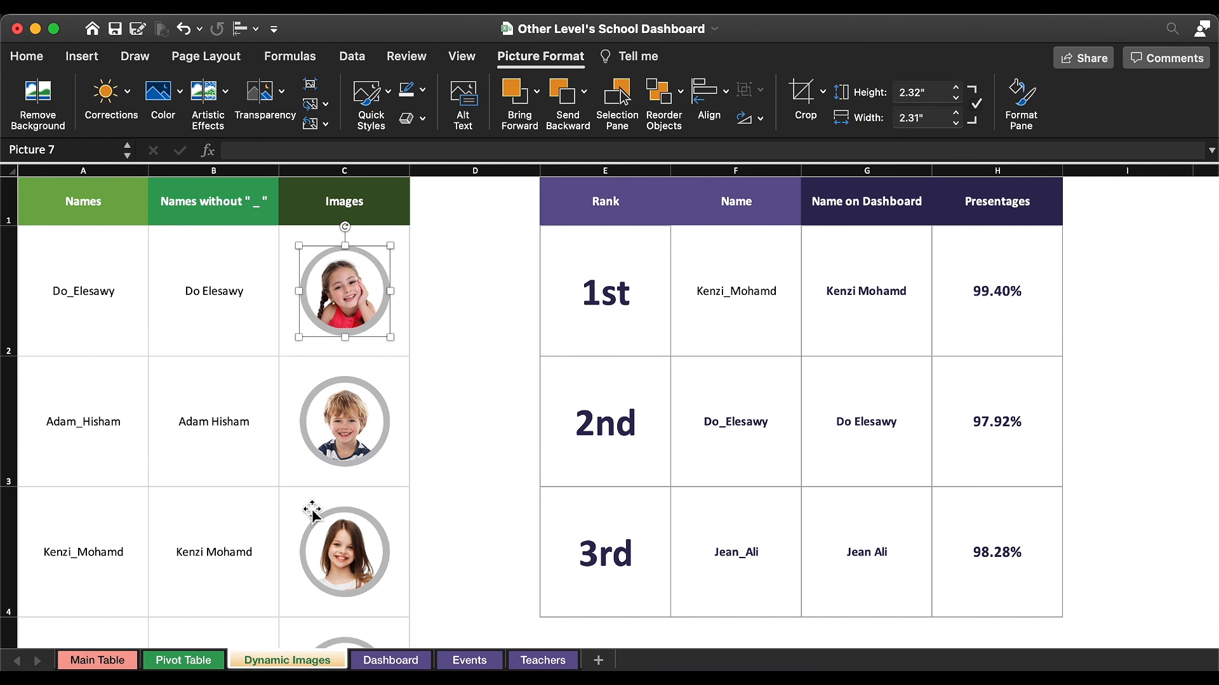
click(396, 663)
scroll(704, 538, down, 3)
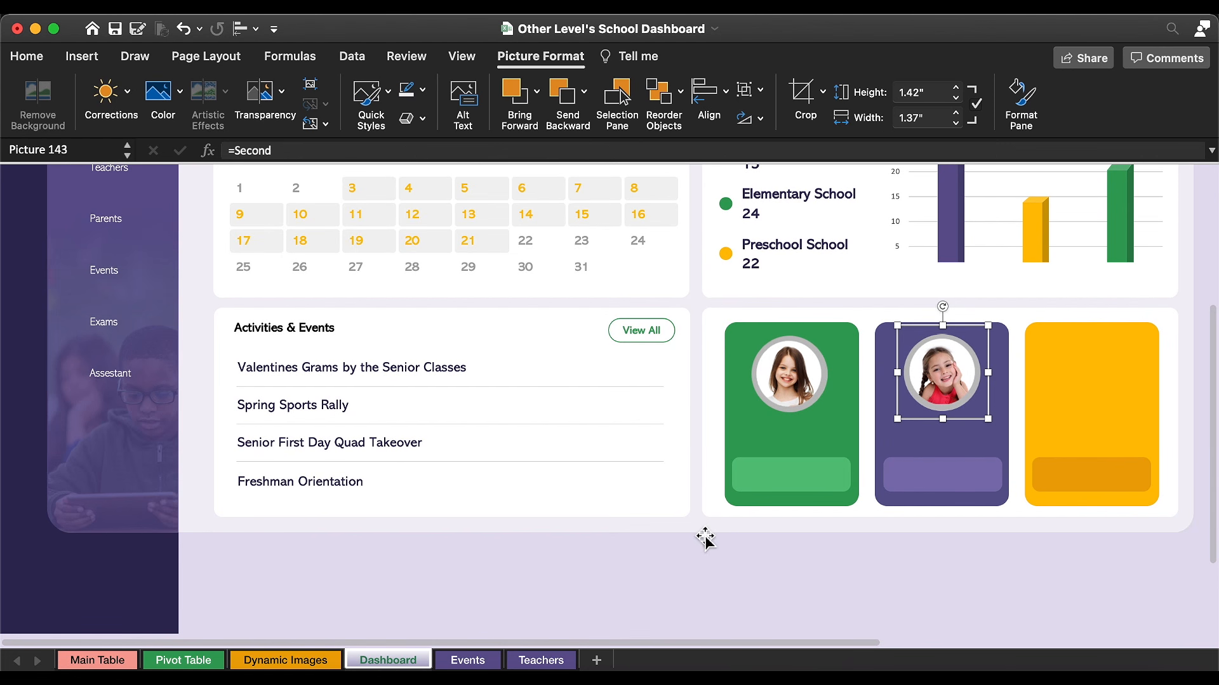
click(719, 555)
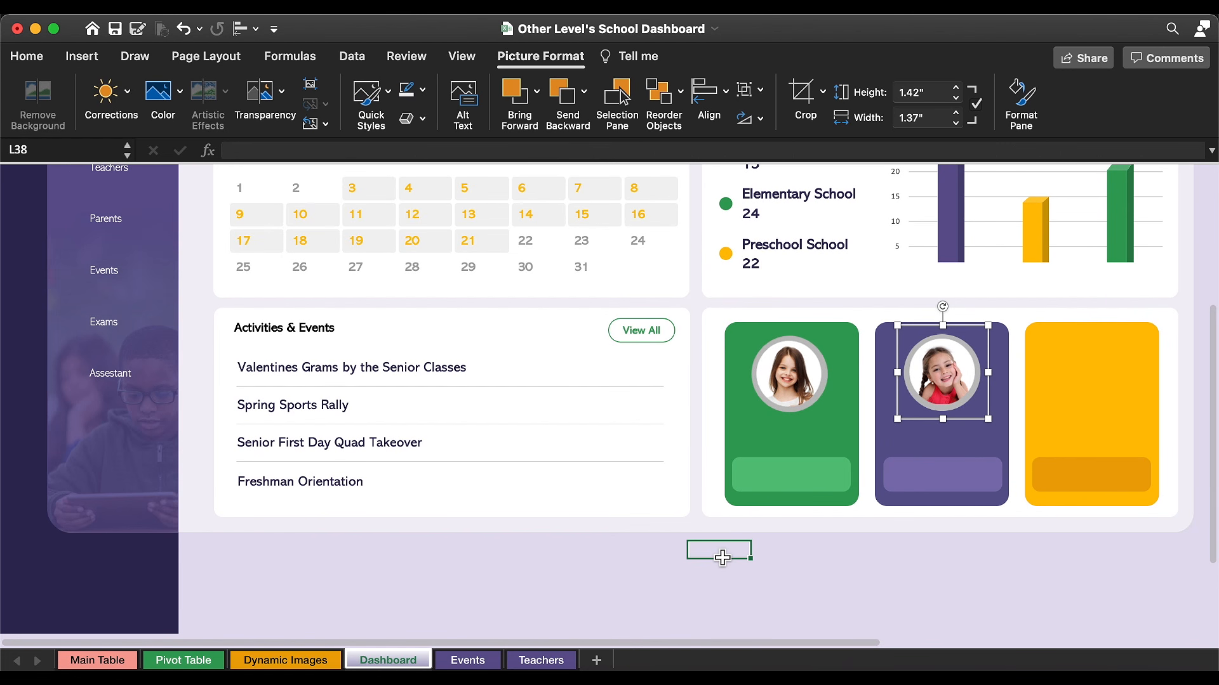
key(super+v)
drag(748, 593, 1071, 355)
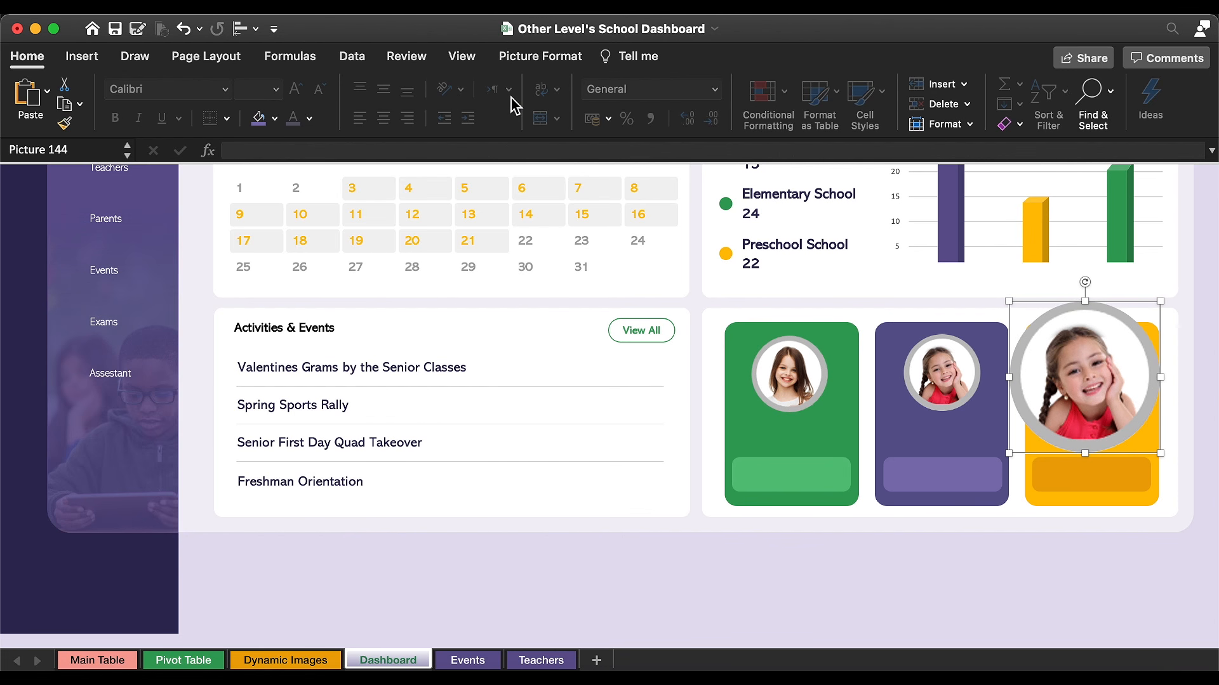
Step: Define the name third as =INDIRECT('Dynamic Images'!$F$4)
key(ctrl+l)
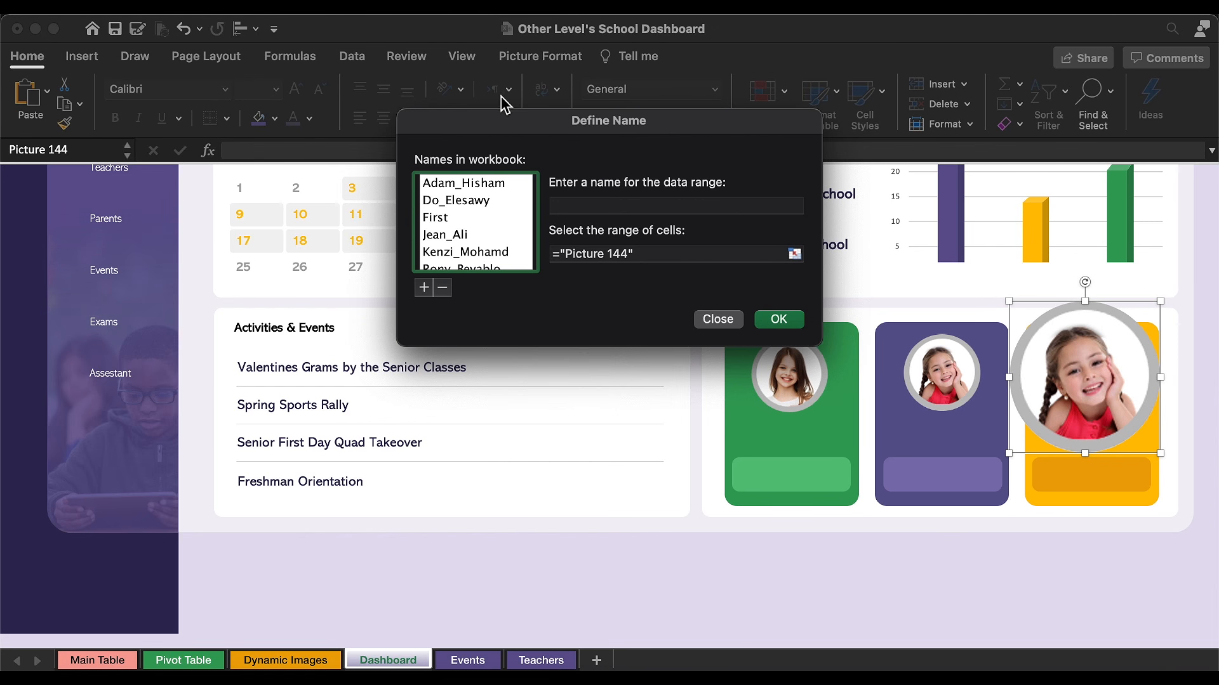
click(601, 204)
text(third)
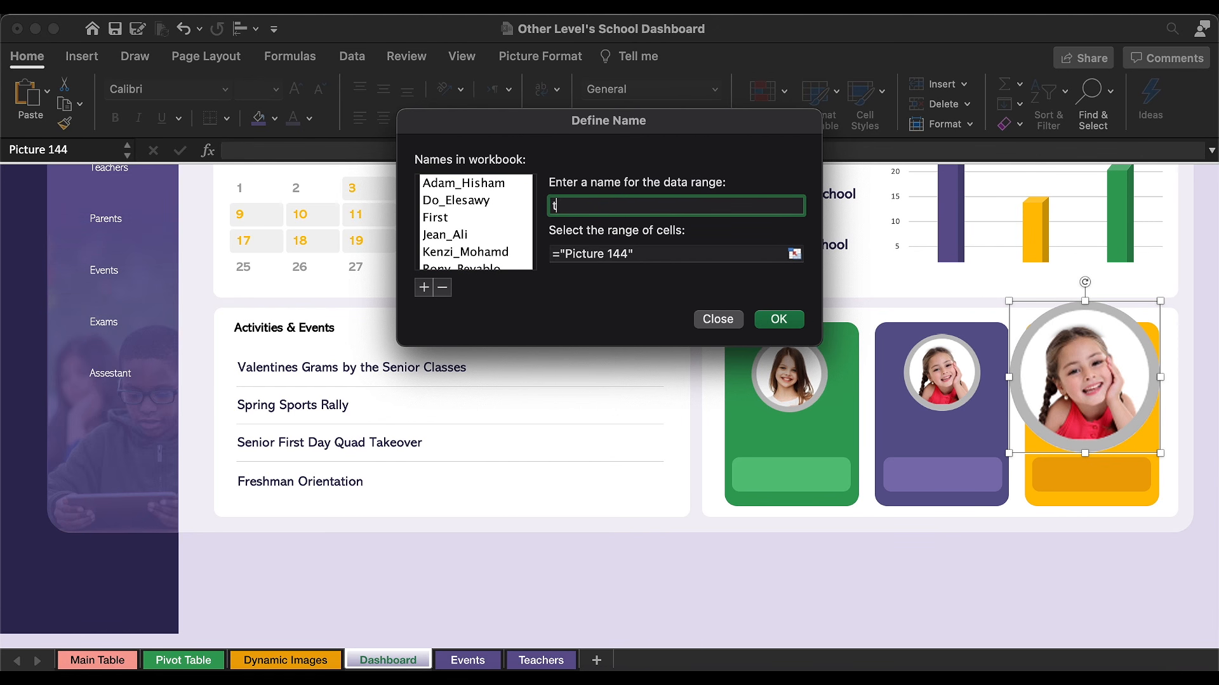
click(655, 254)
text(=INDIRECT())
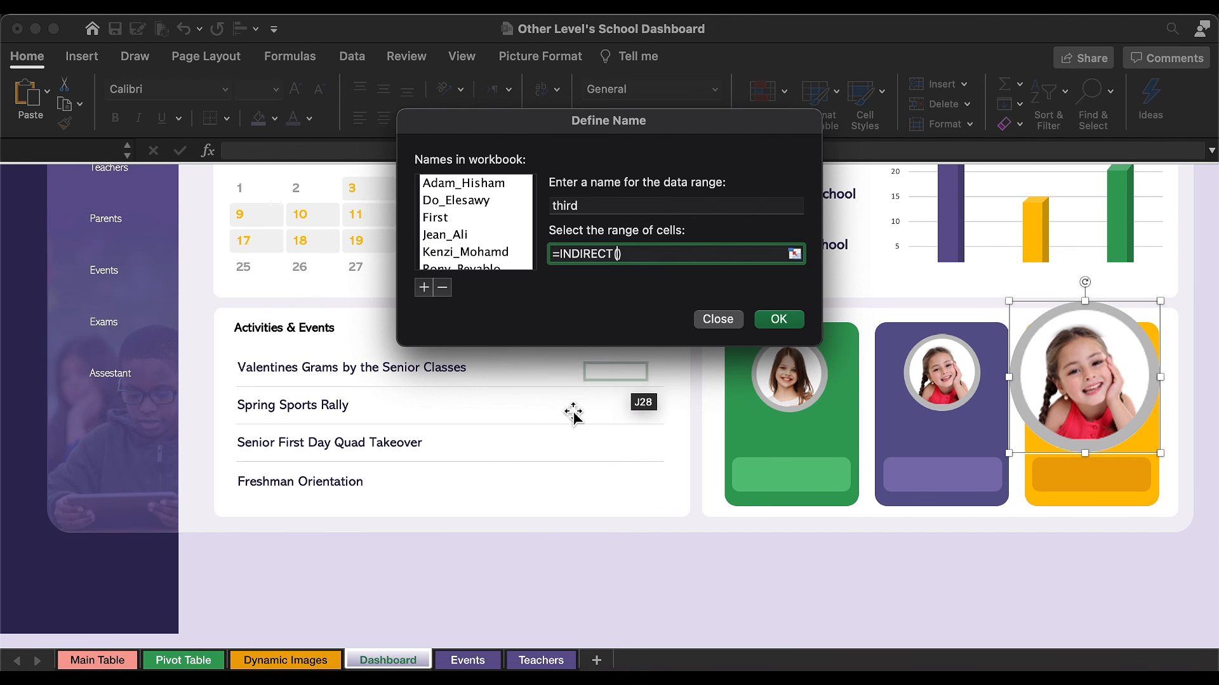
click(300, 663)
click(760, 558)
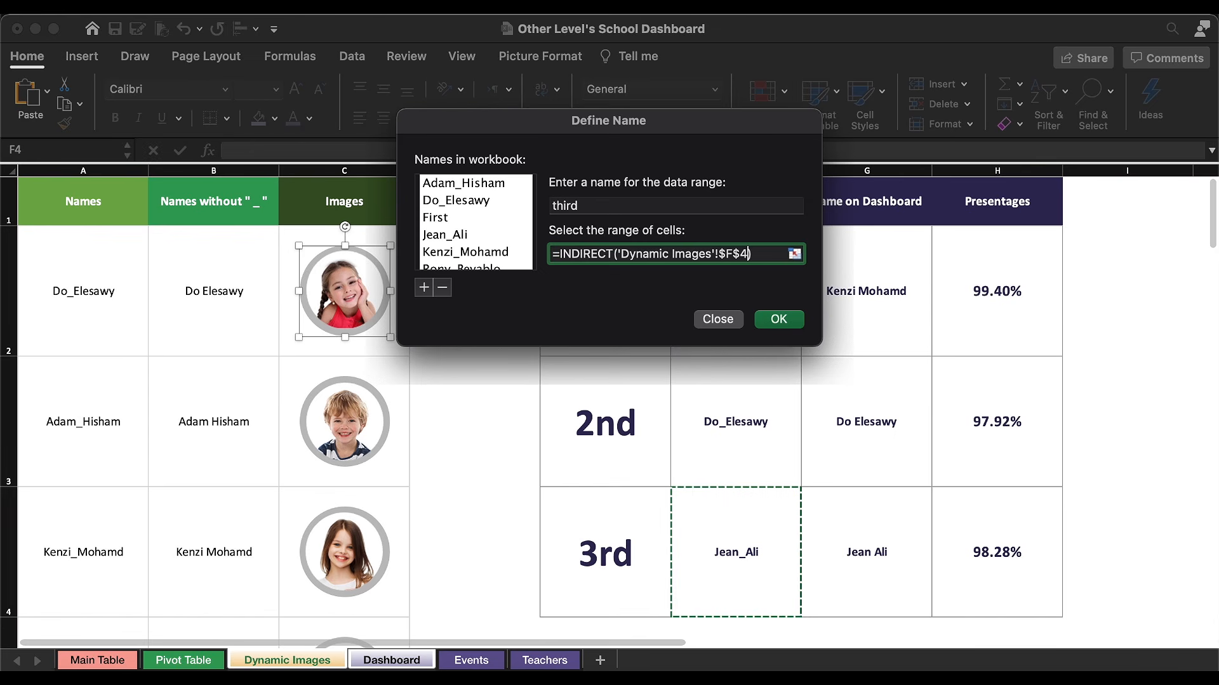
key(Return)
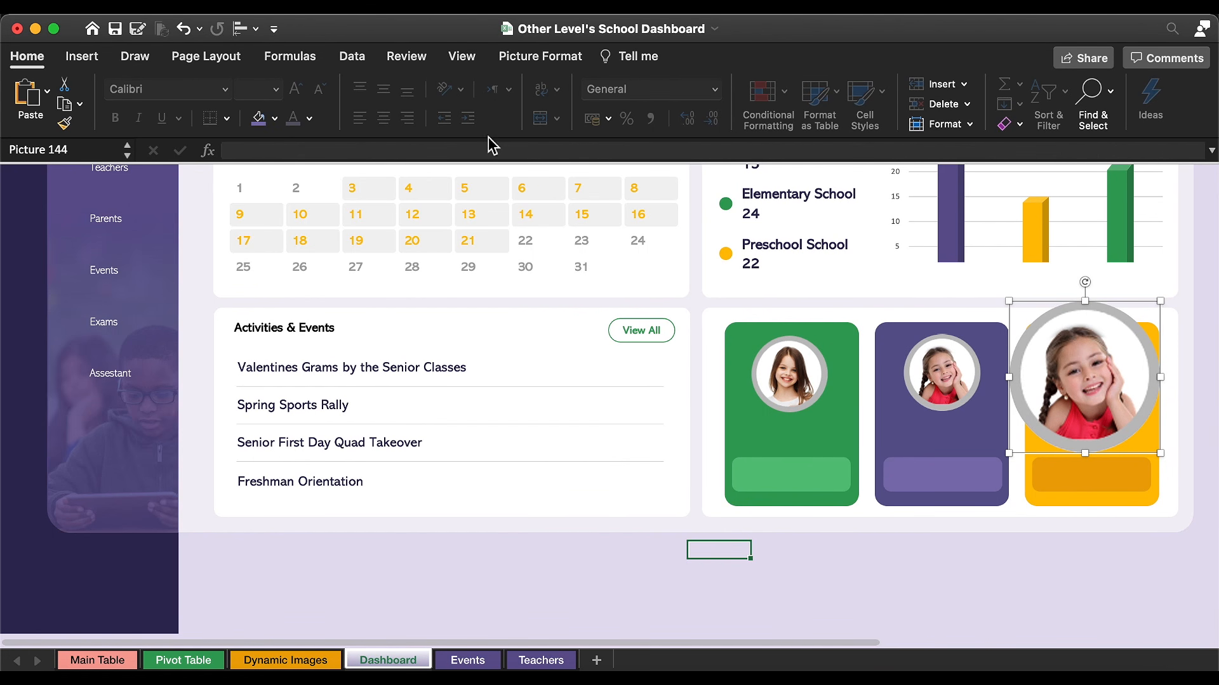
Step: Link the picture on the yellow card to its named range with the formula =third
text(=)
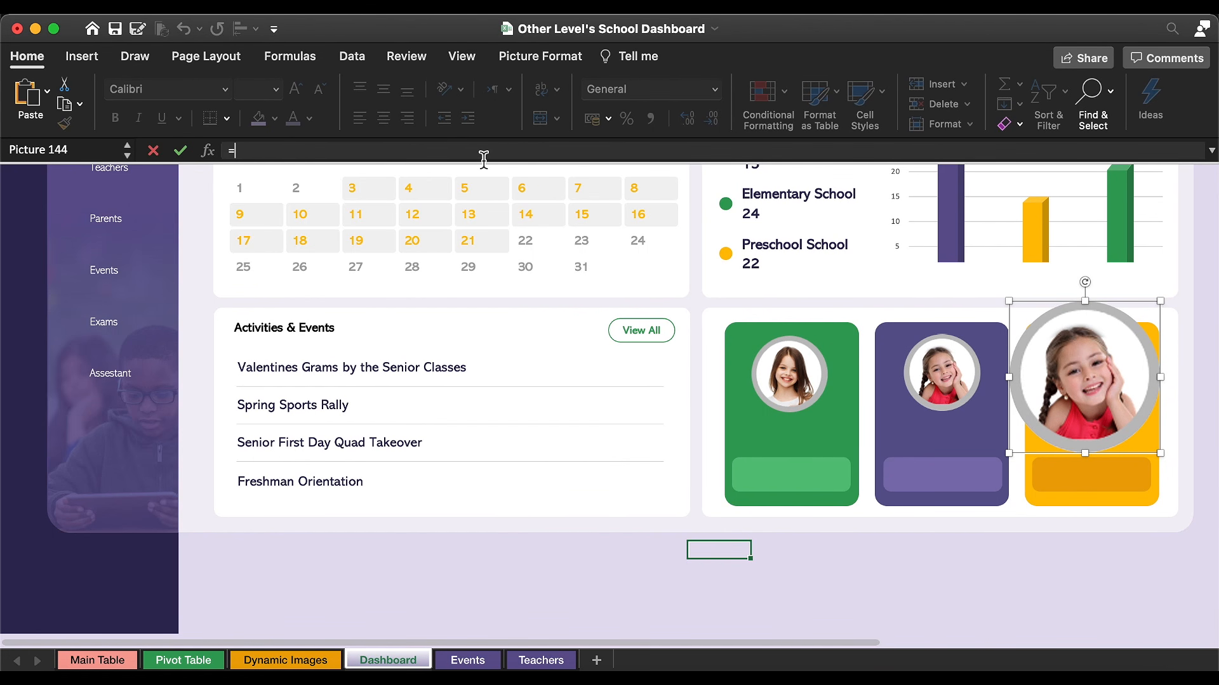
text(thi)
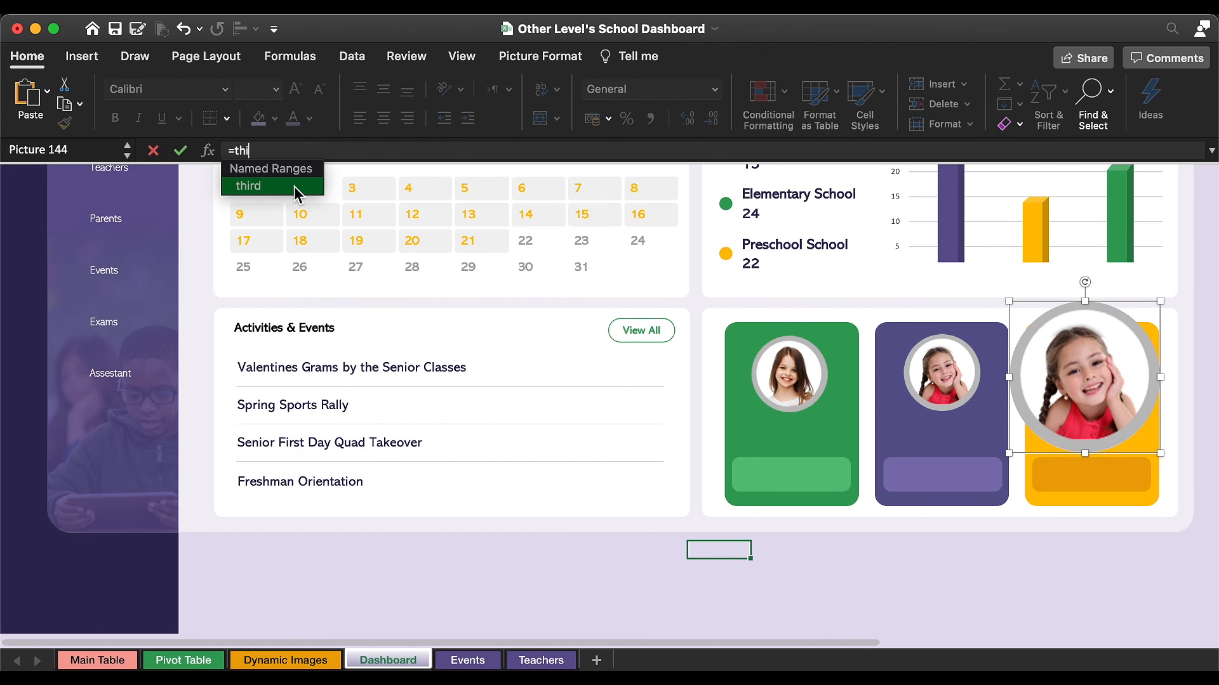
text(rd)
key(Return)
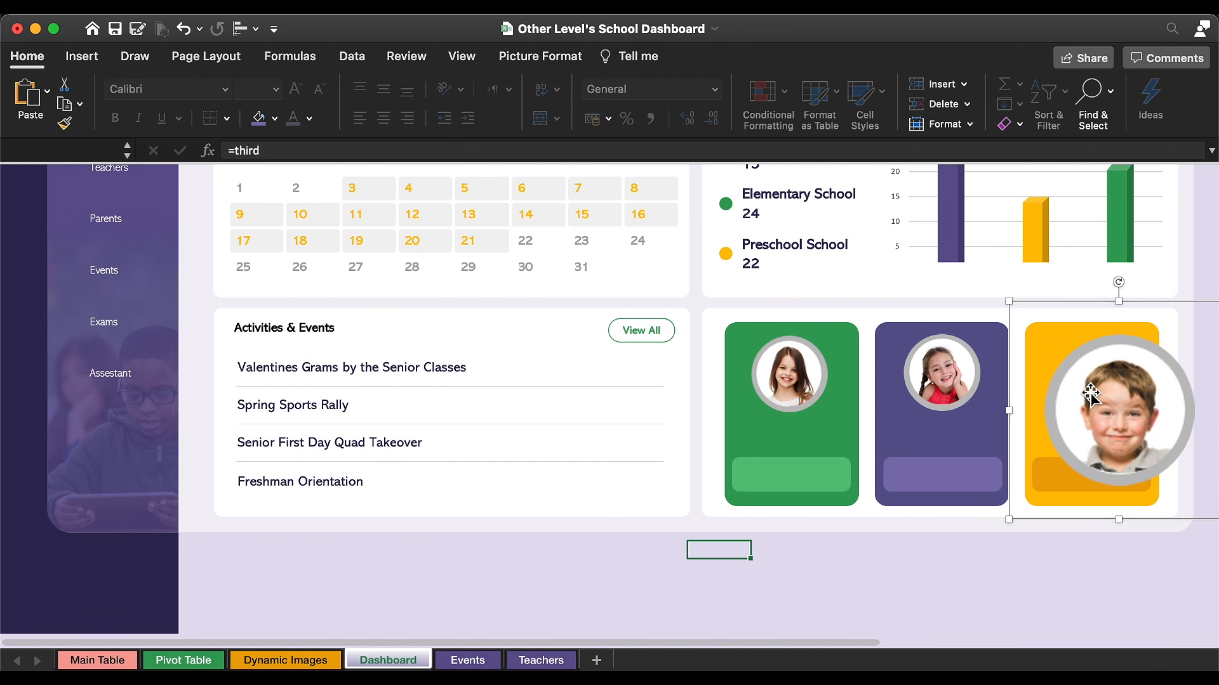
Step: Scale the yellow card's linked picture down and center it in the upper part of the card, matching the other two
drag(1009, 303, 1123, 430)
drag(1180, 487, 1106, 400)
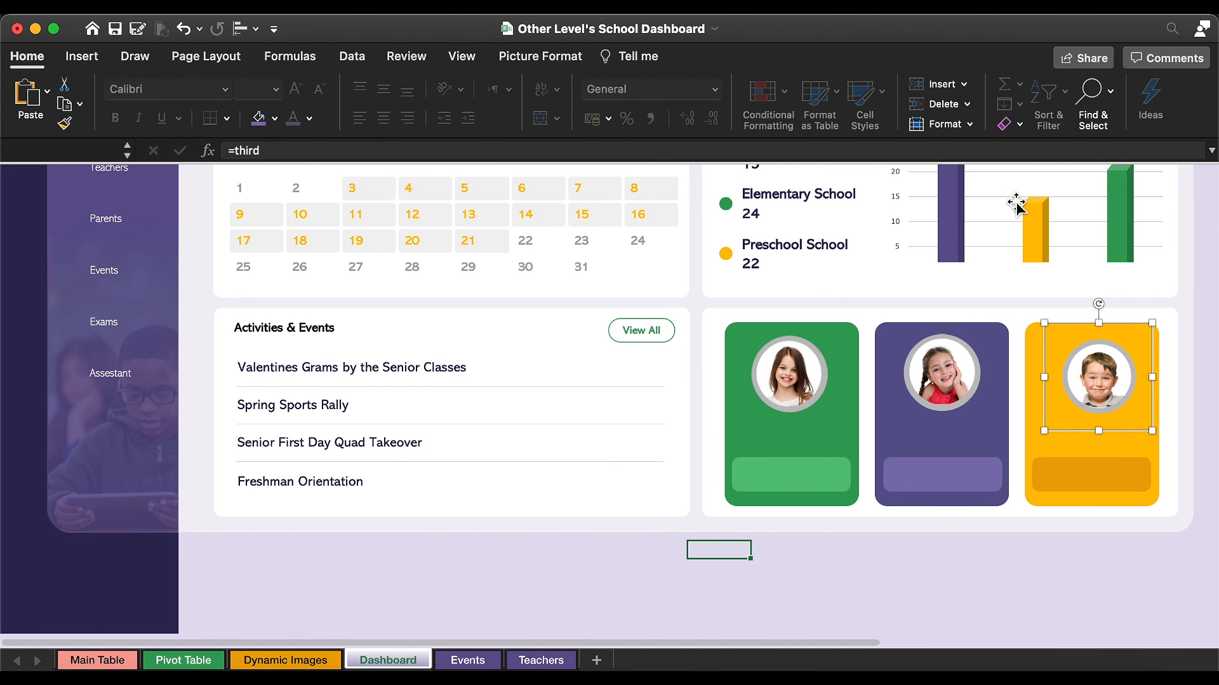
click(541, 58)
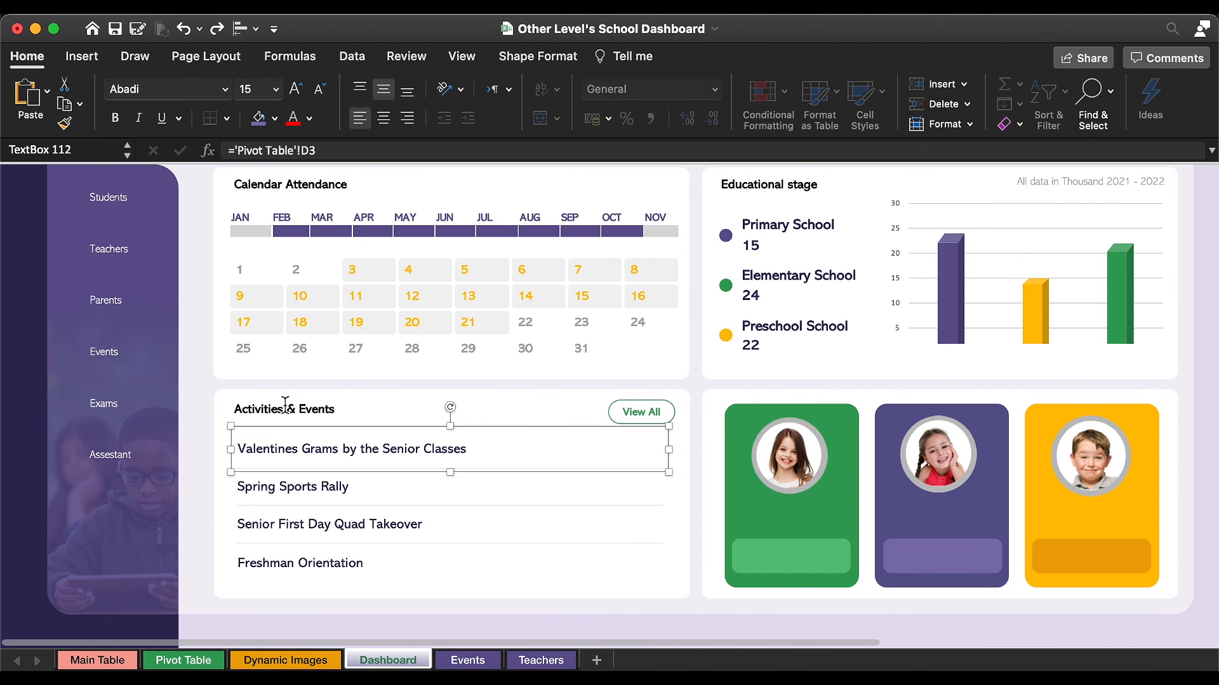
Step: Duplicate the Activities & Events title onto the green card as a centered, white, size 16 label reading 1st
click(287, 405)
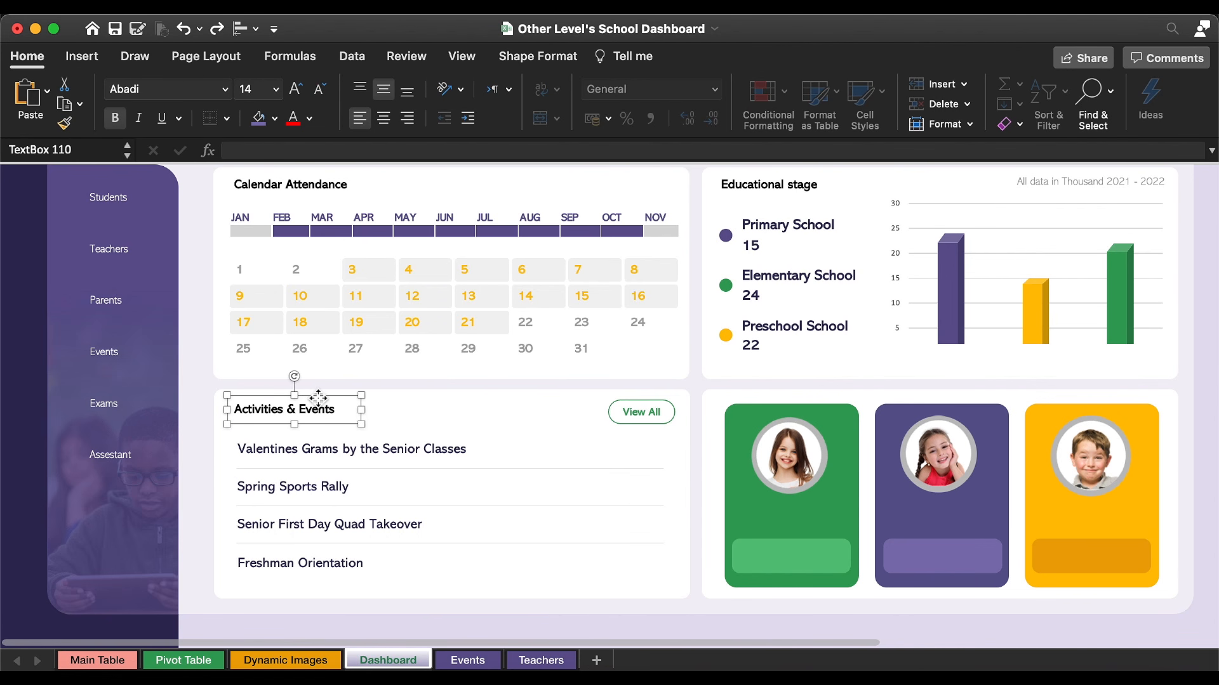
key(super+d)
drag(347, 415, 839, 510)
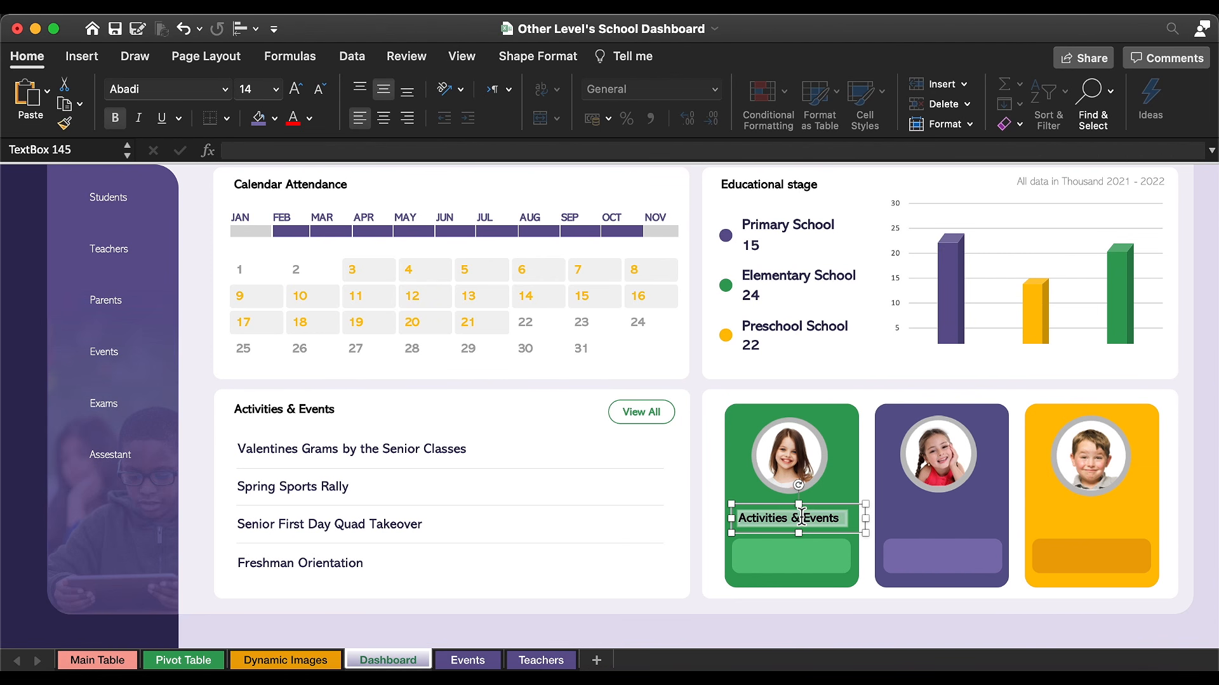
text(1st)
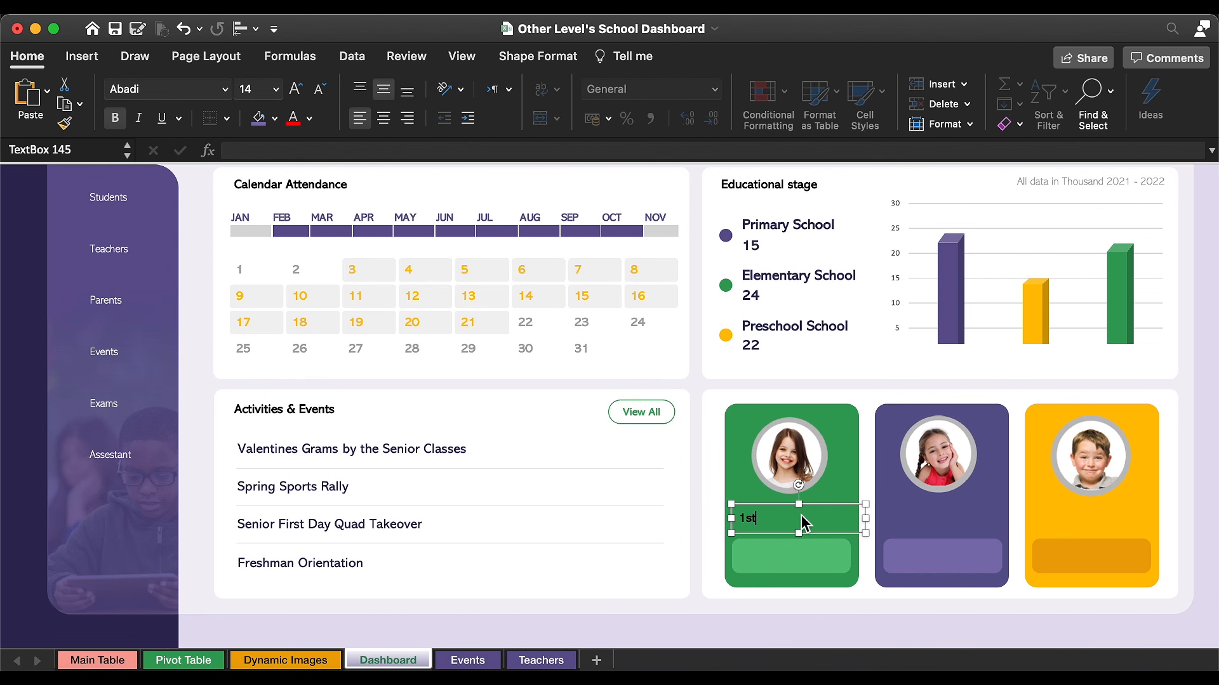
click(380, 119)
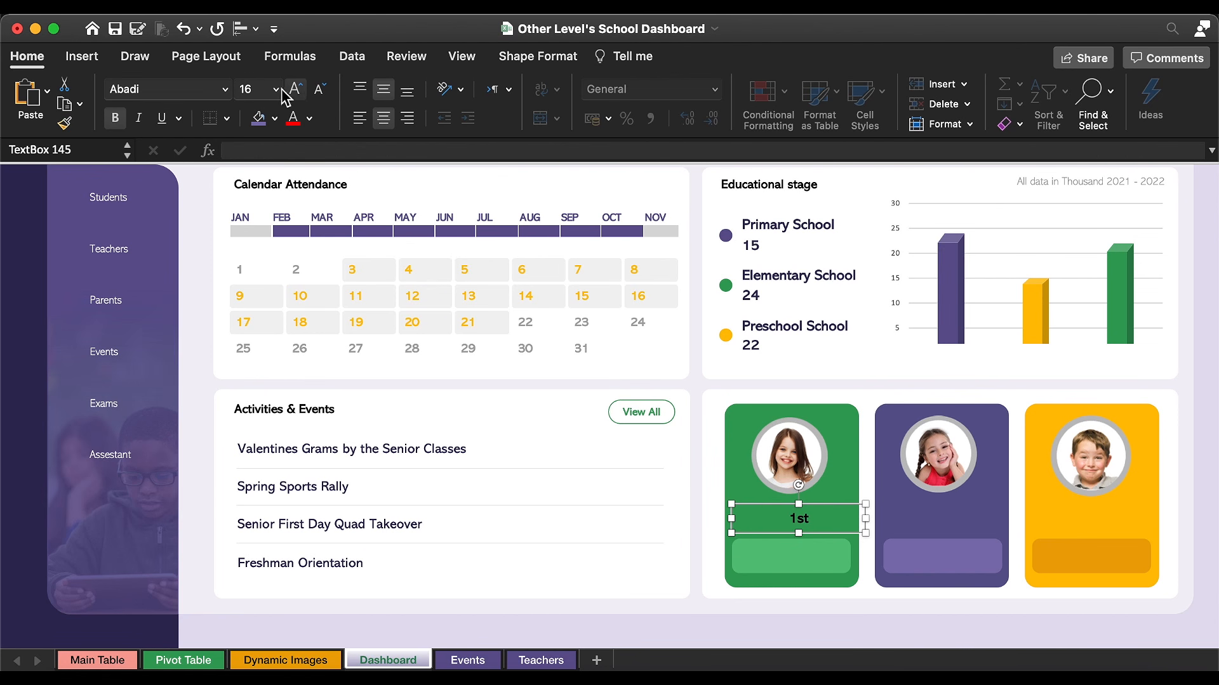
click(309, 118)
click(302, 198)
Step: Copy the 1st label onto the bars of the purple and yellow cards and change the copies to 2nd and 3rd
drag(814, 507, 1104, 542)
click(944, 558)
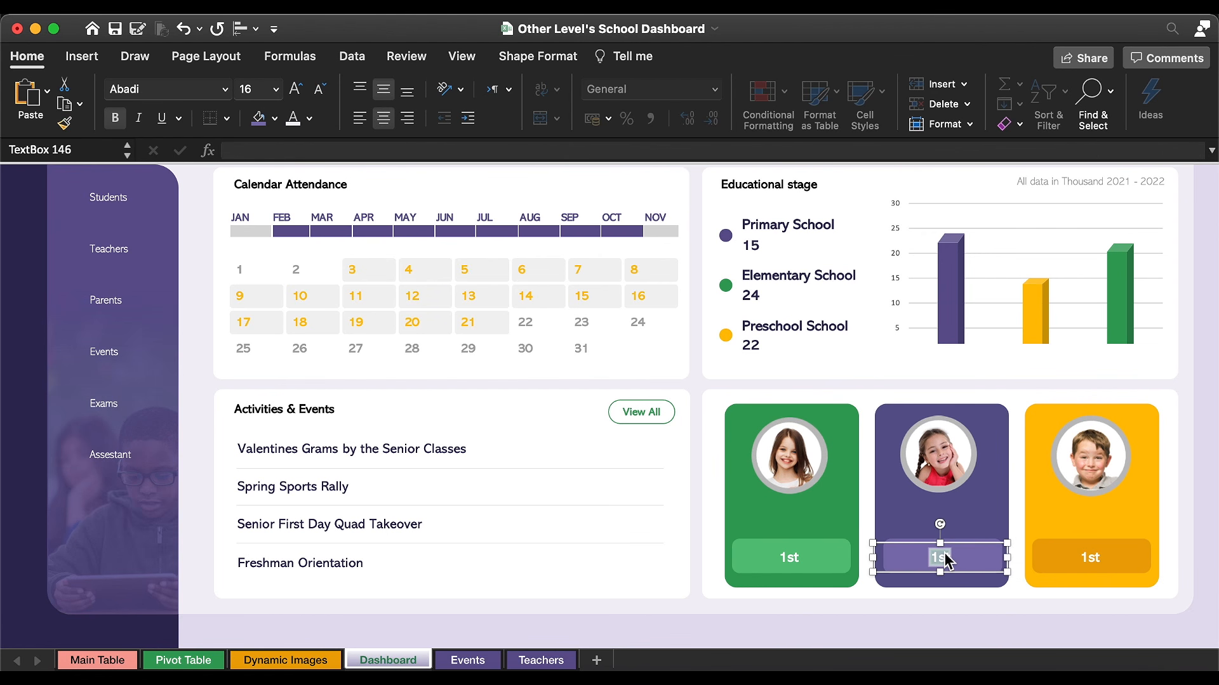
double_click(1092, 559)
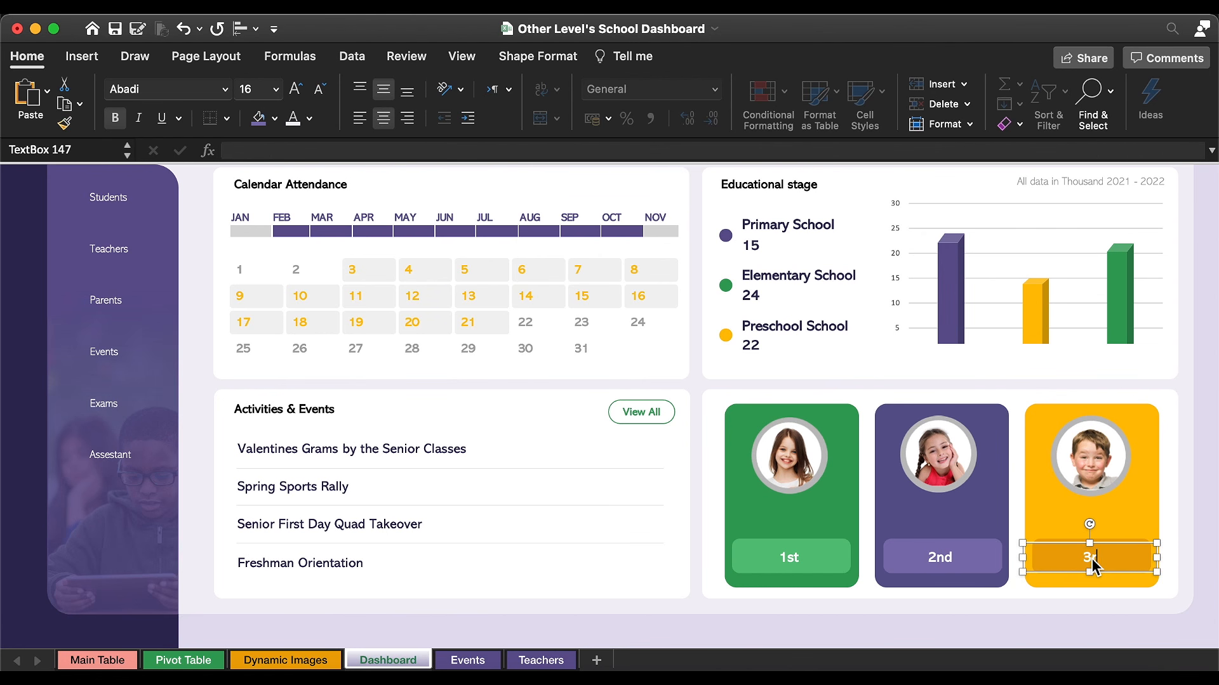
Step: Paste the confetti picture and place a copy in the upper-left corner of each of the three student cards
key(super+v)
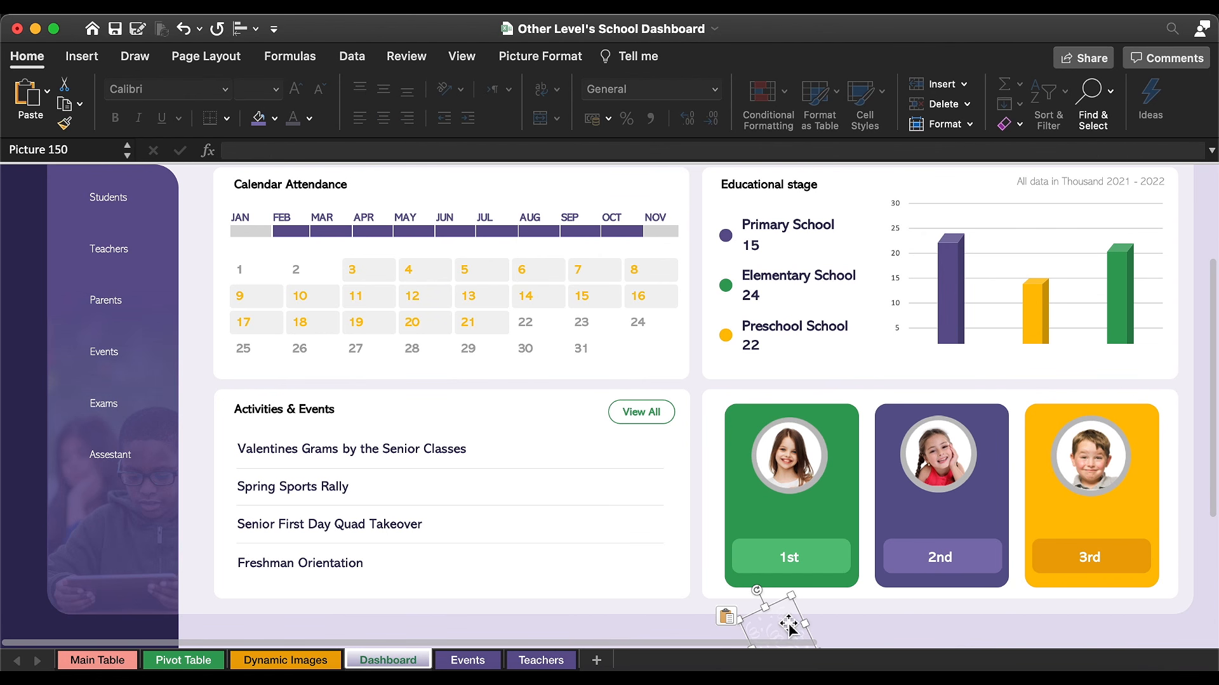
drag(785, 621, 765, 435)
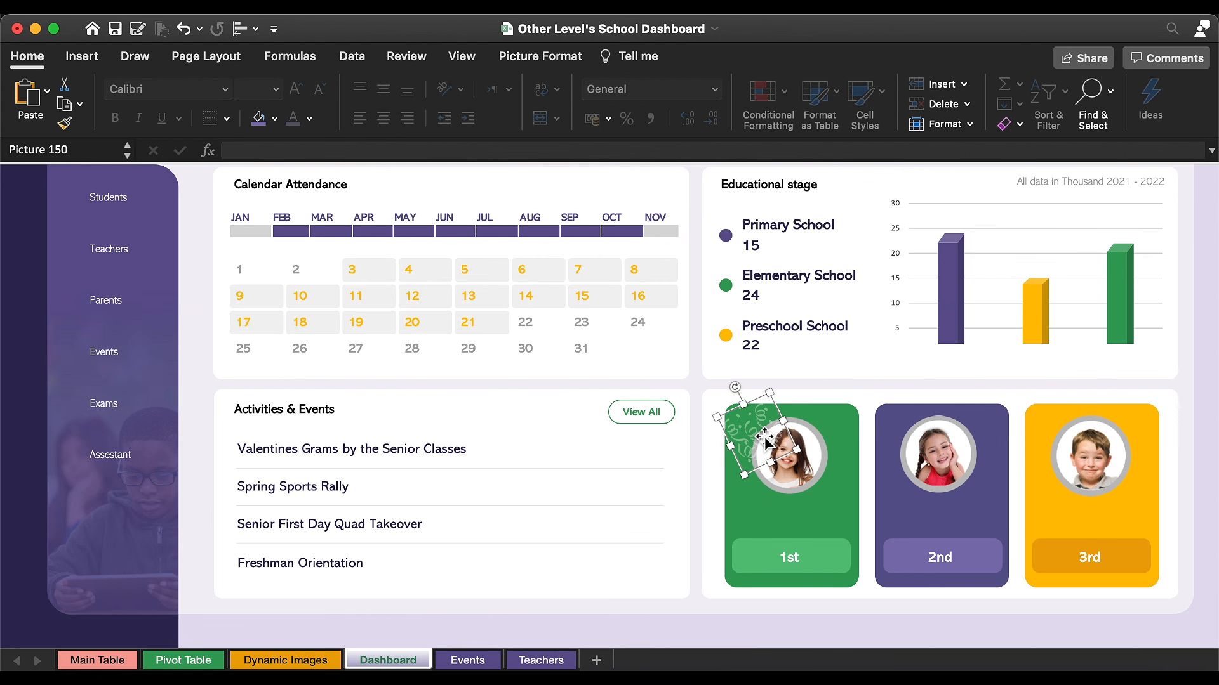
drag(763, 435, 1098, 468)
Step: Bring the three linked student pictures to the front, above the confetti decorations
click(1124, 465)
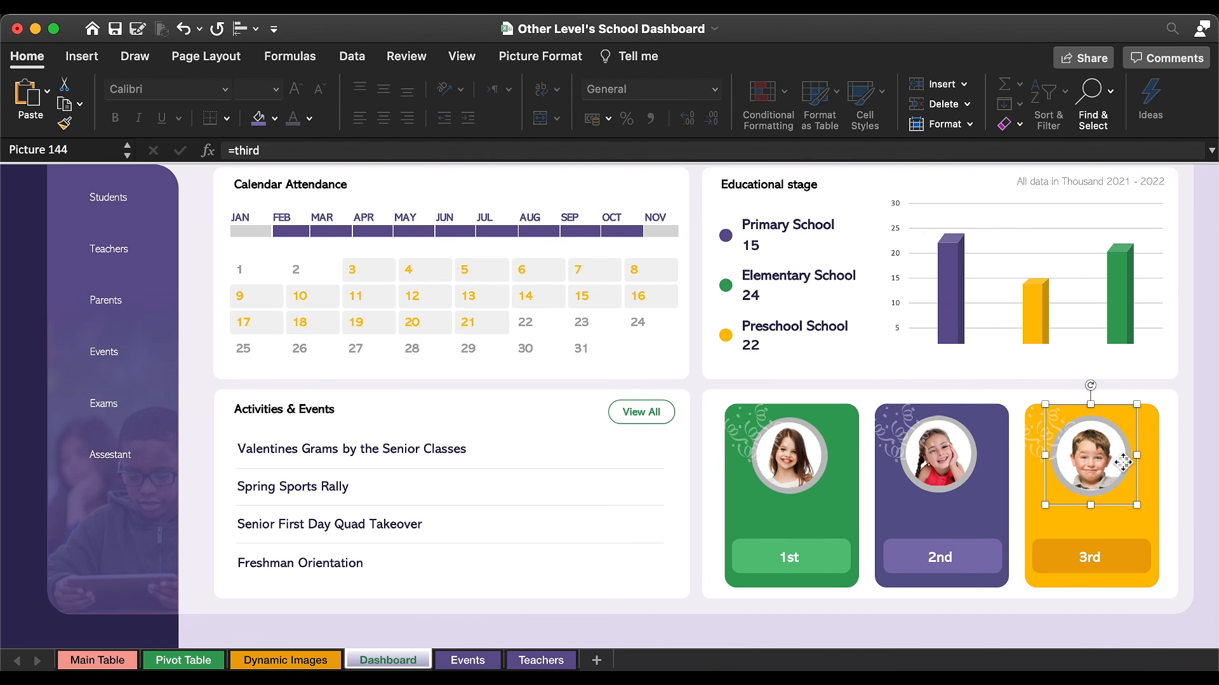
shift+click(794, 458)
right_click(797, 458)
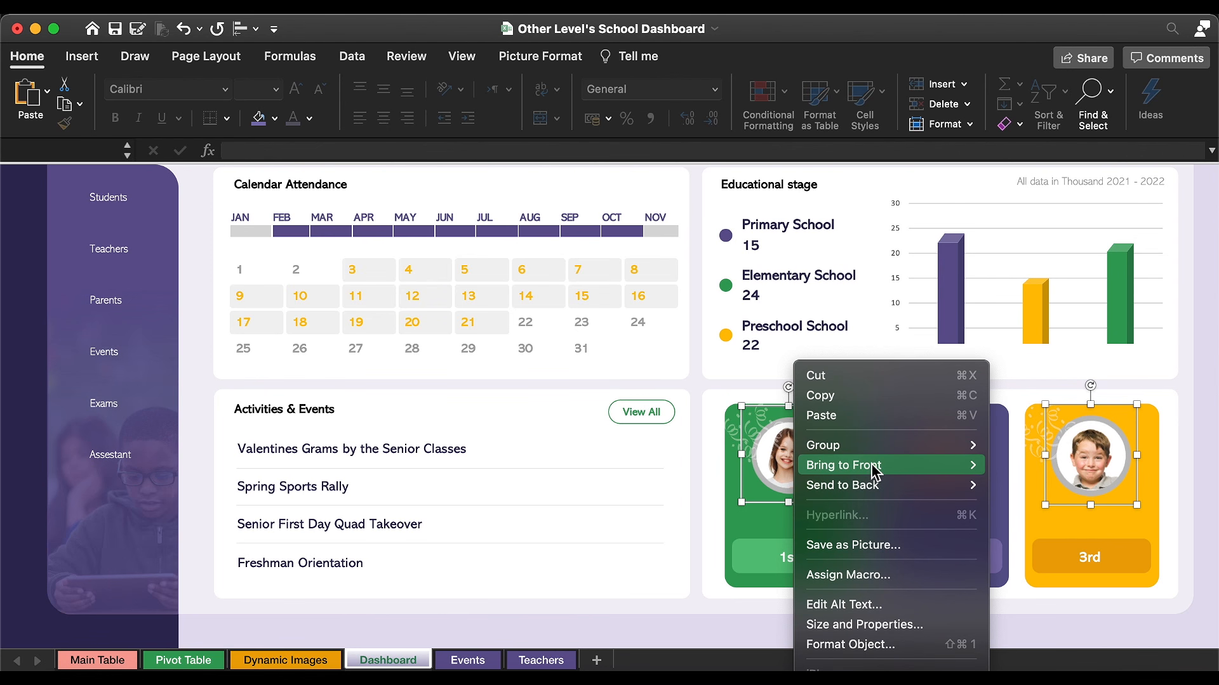
mouse_move(953, 467)
click(1017, 473)
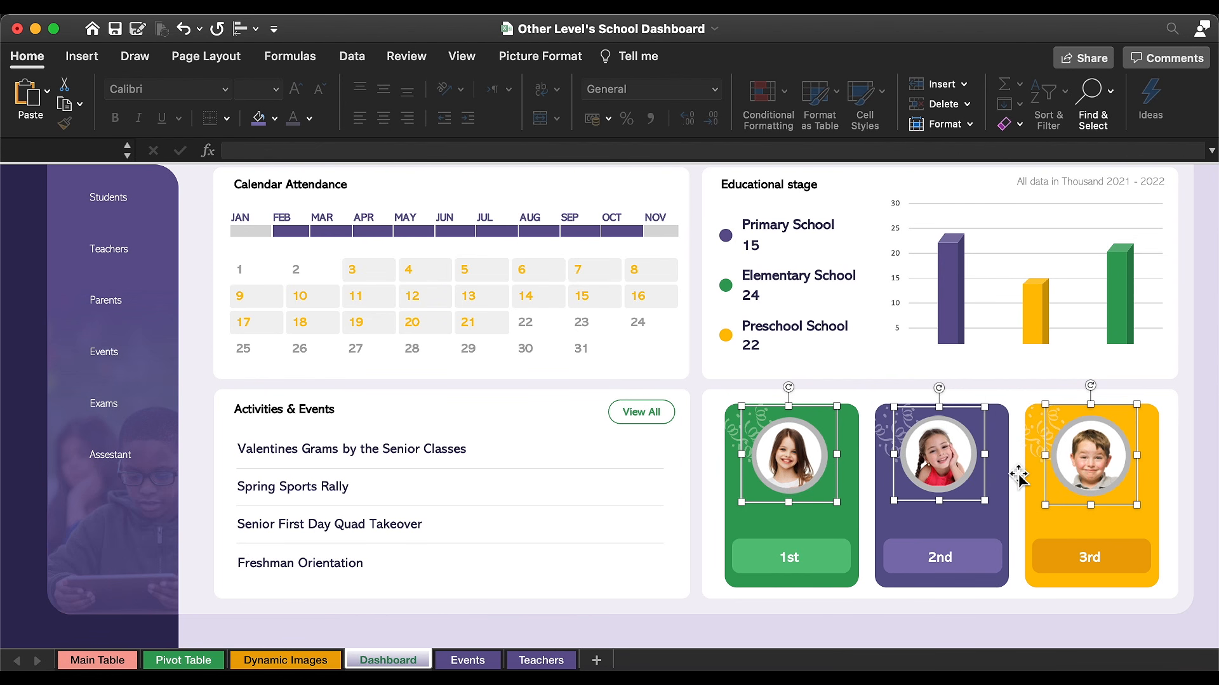
Step: Copy the 1st label to just below the green card's picture and link it to cell $G$2 of the Dynamic Images sheet
click(792, 557)
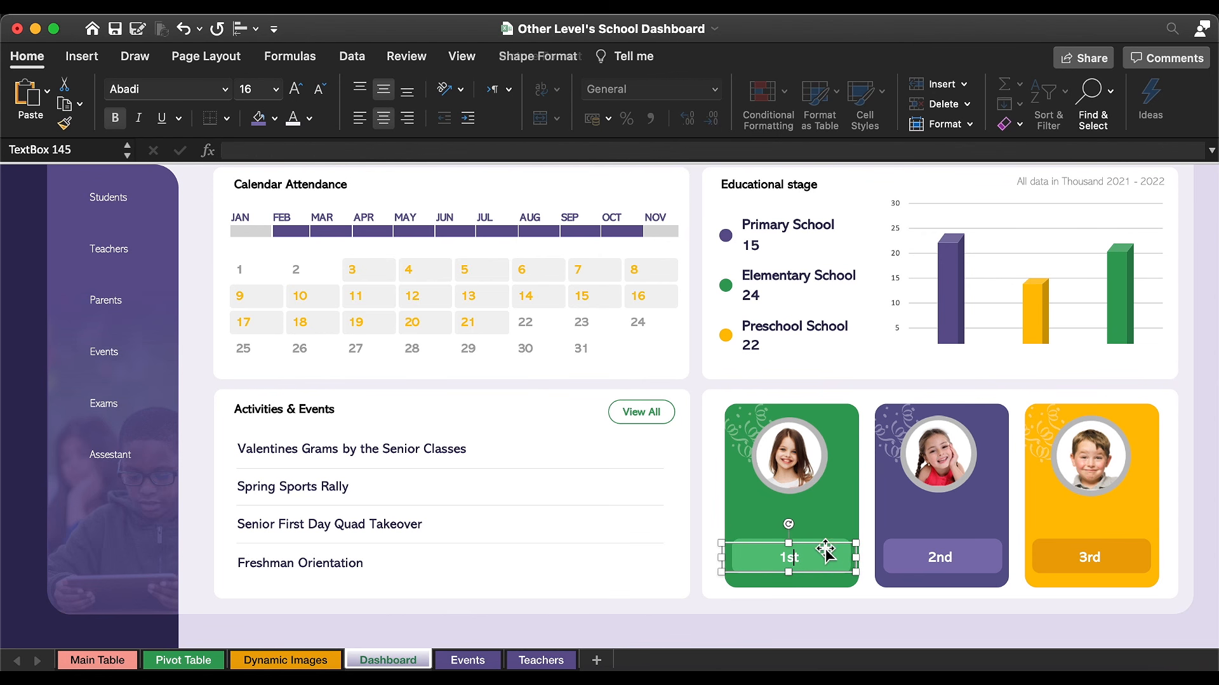
drag(830, 544, 818, 495)
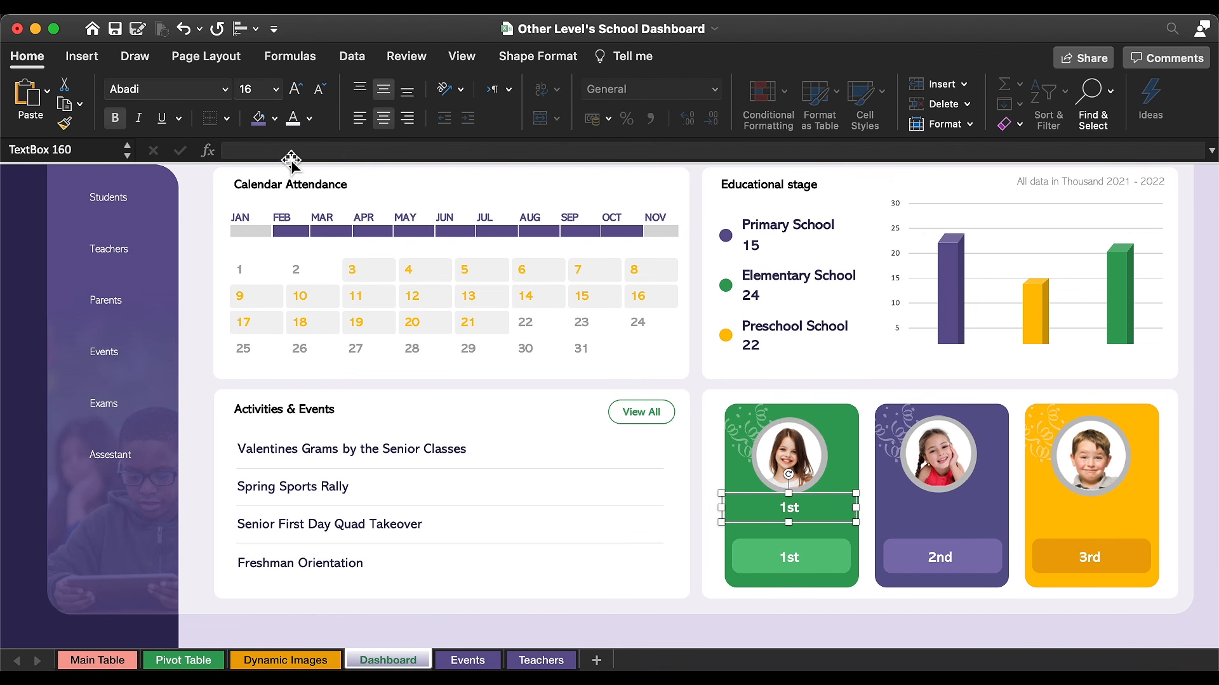
double_click(796, 509)
key(BackSpace)
click(433, 148)
text(=)
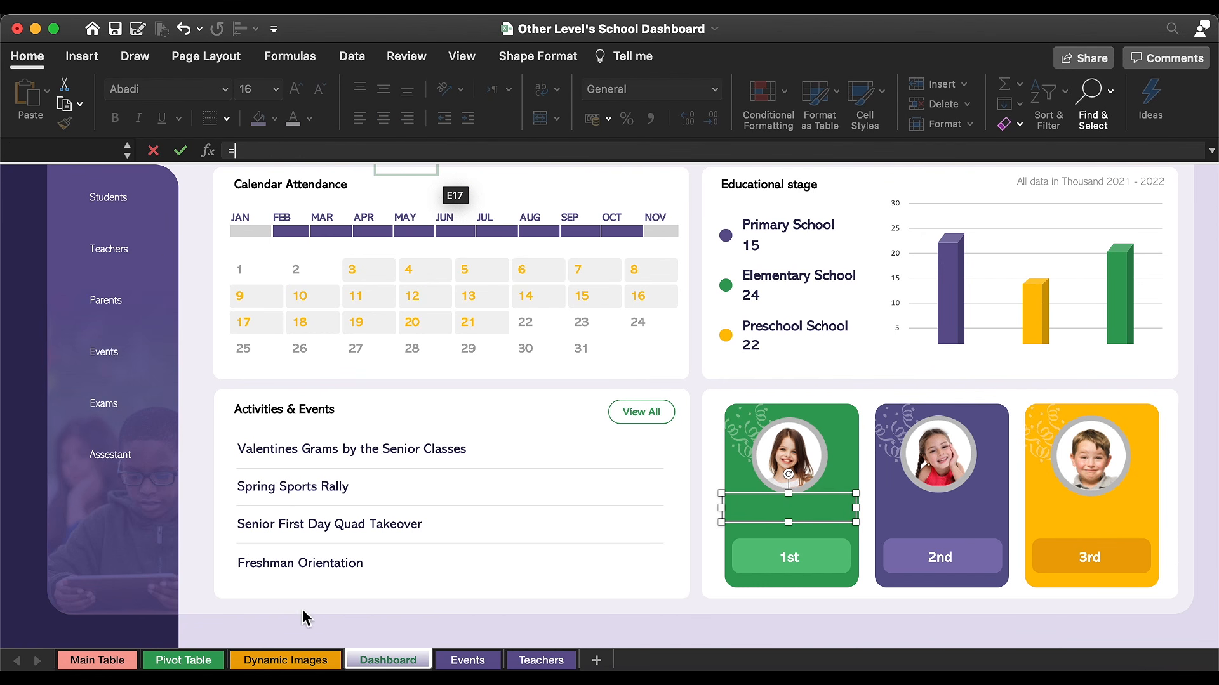
click(296, 664)
click(870, 307)
key(Return)
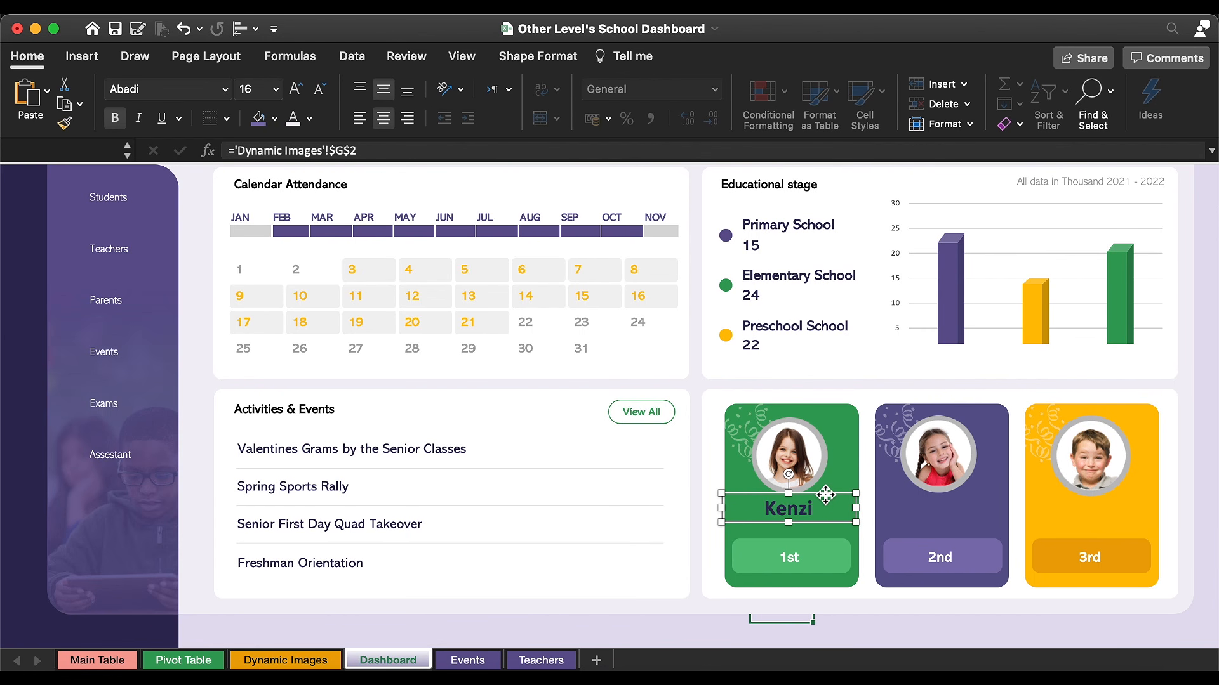
Step: Copy the linked name label onto the purple and yellow cards and link the copies to 'Dynamic Images'!$G$3 and $G$4
drag(824, 494, 1125, 508)
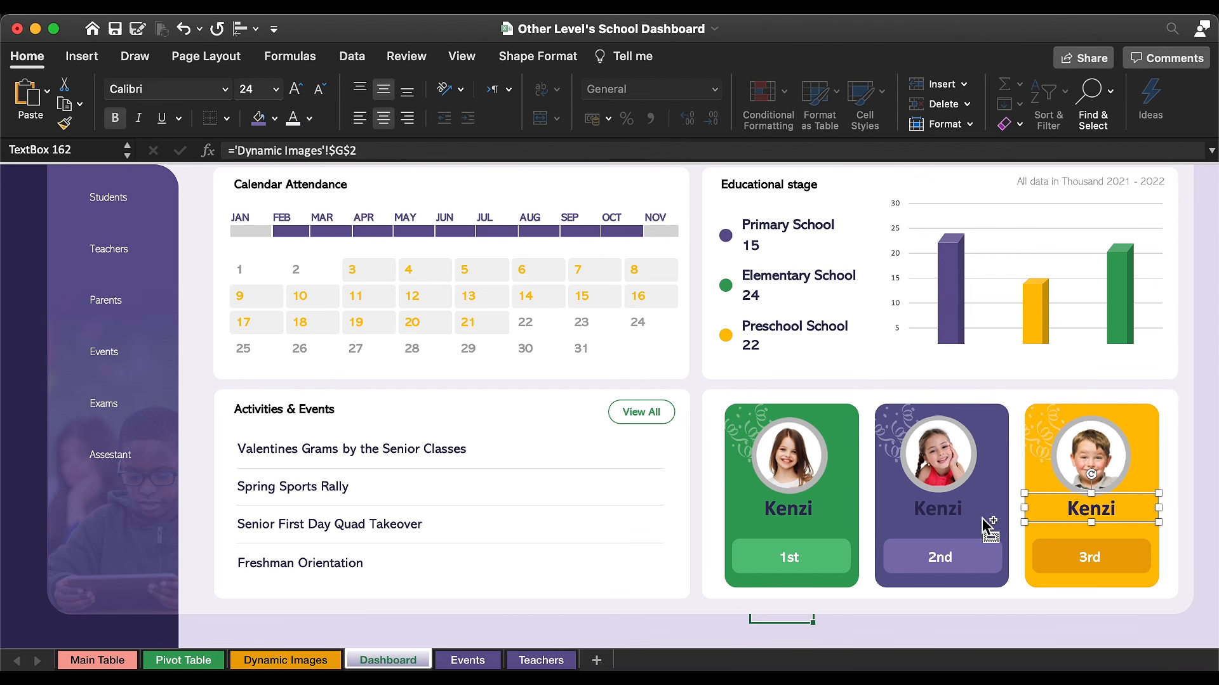
click(961, 512)
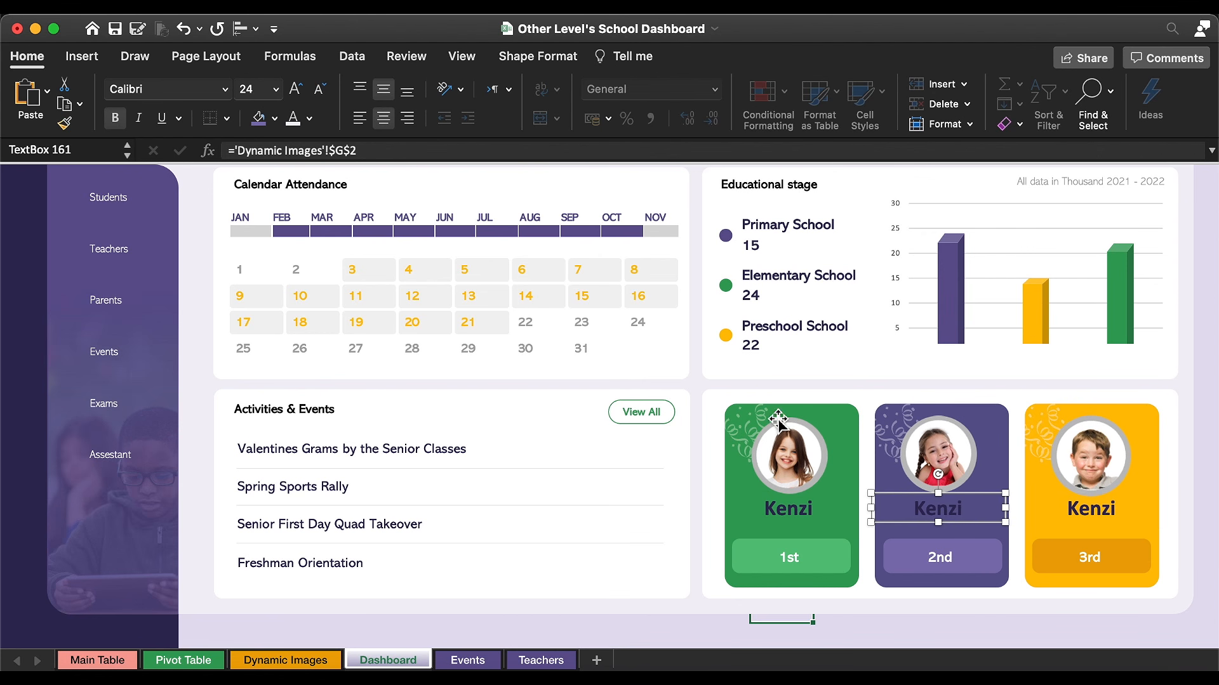
click(382, 148)
key(Return)
click(1129, 518)
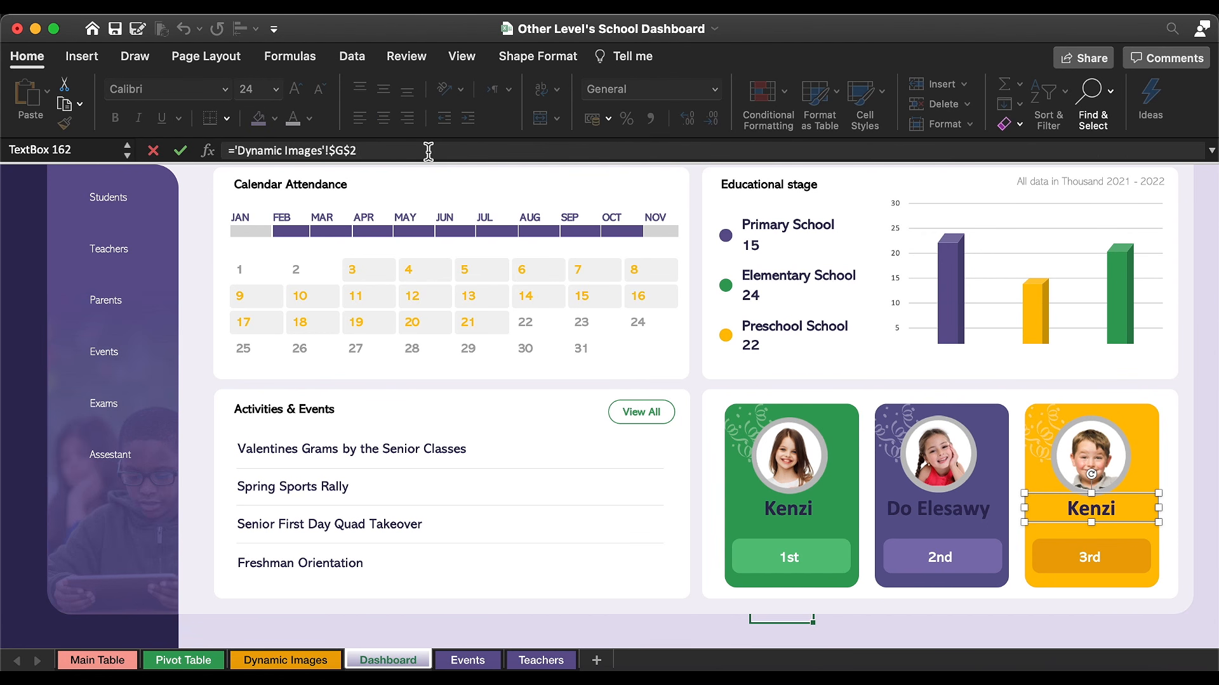
key(Return)
Step: Format the three student name labels in Calibri (Body), white, size 16
shift+click(938, 508)
shift+click(788, 508)
click(225, 89)
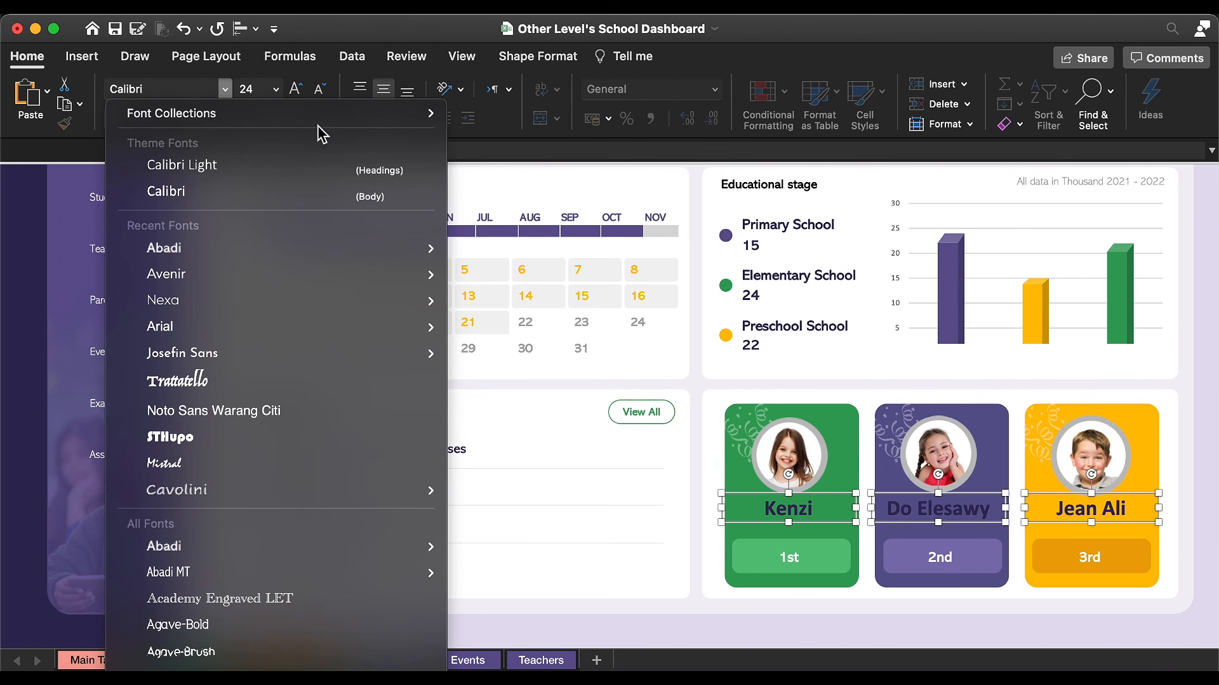
click(241, 204)
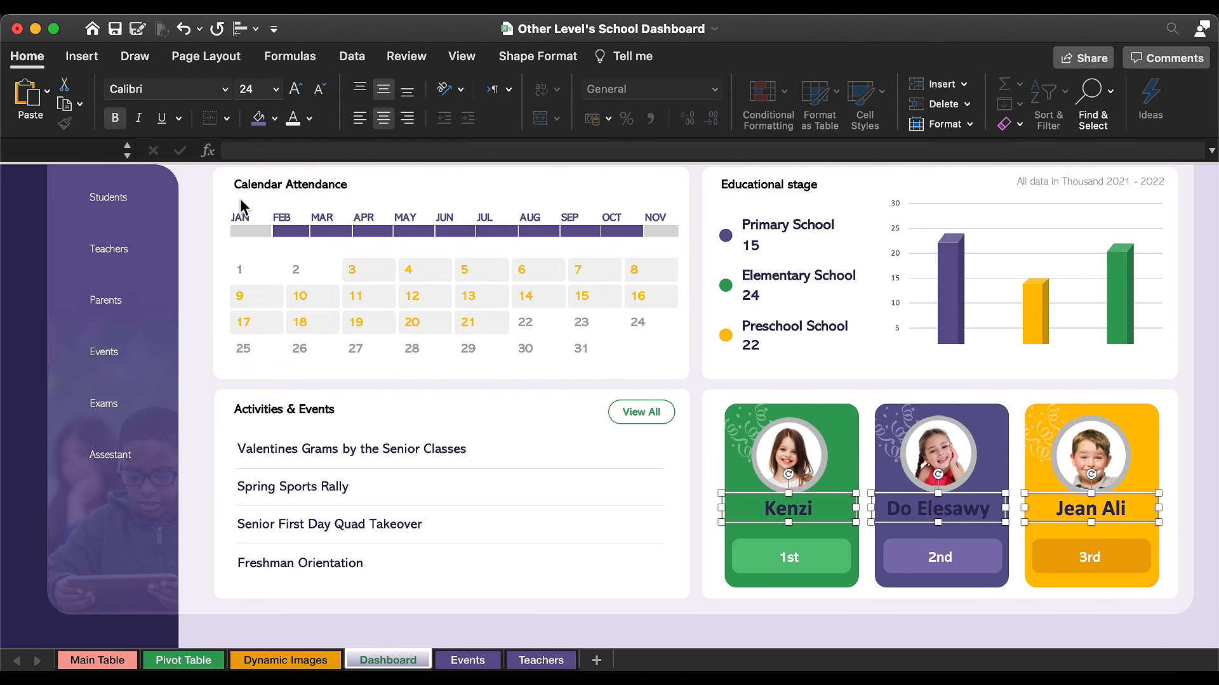
click(291, 119)
click(277, 90)
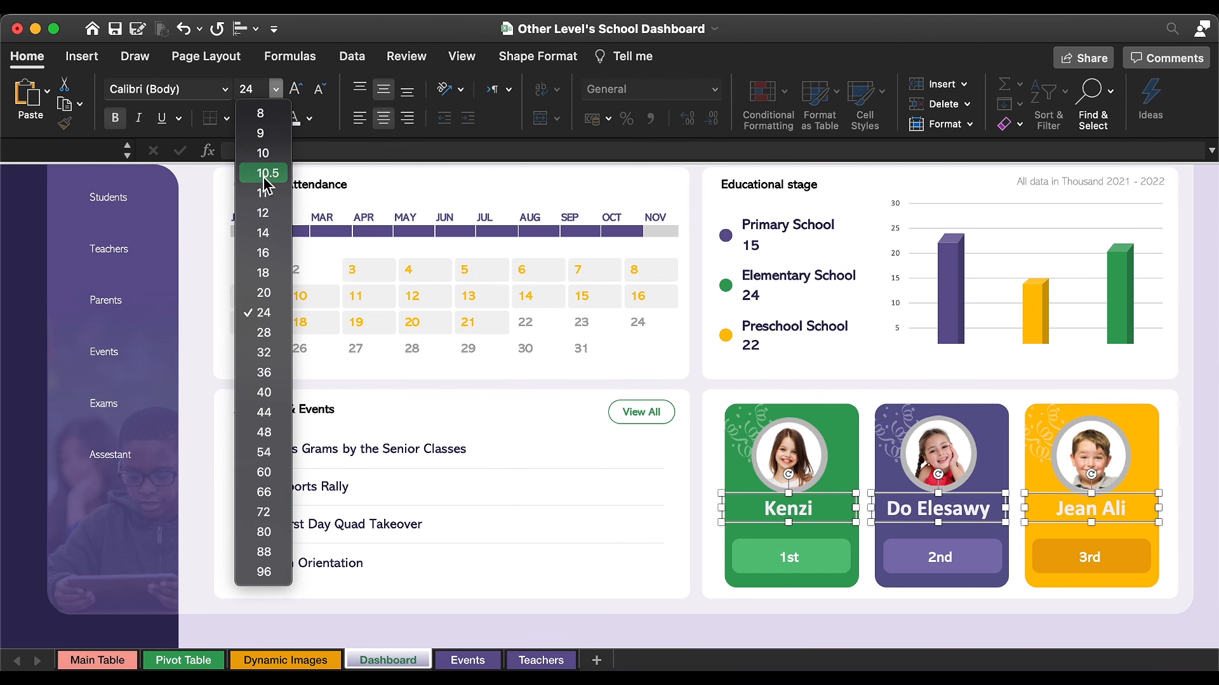
click(262, 253)
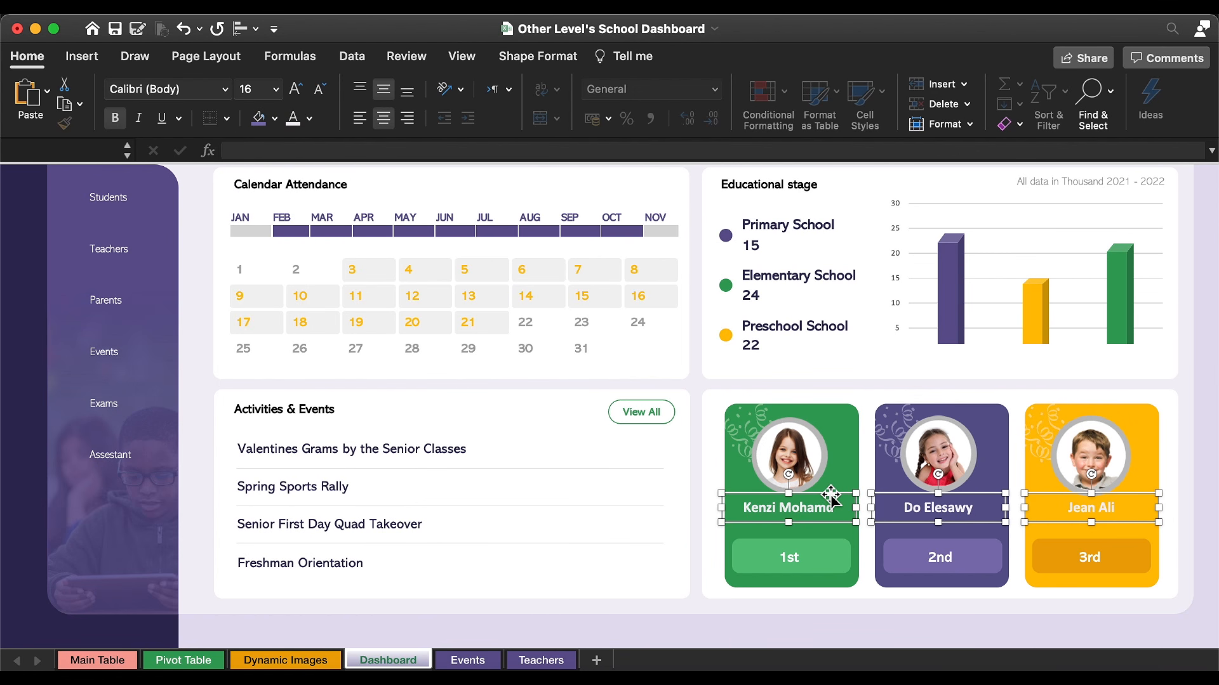
Step: Copy the three name labels to just below the originals and link the green card's copy to 'Dynamic Images'!$H$2
drag(830, 494, 785, 531)
click(297, 660)
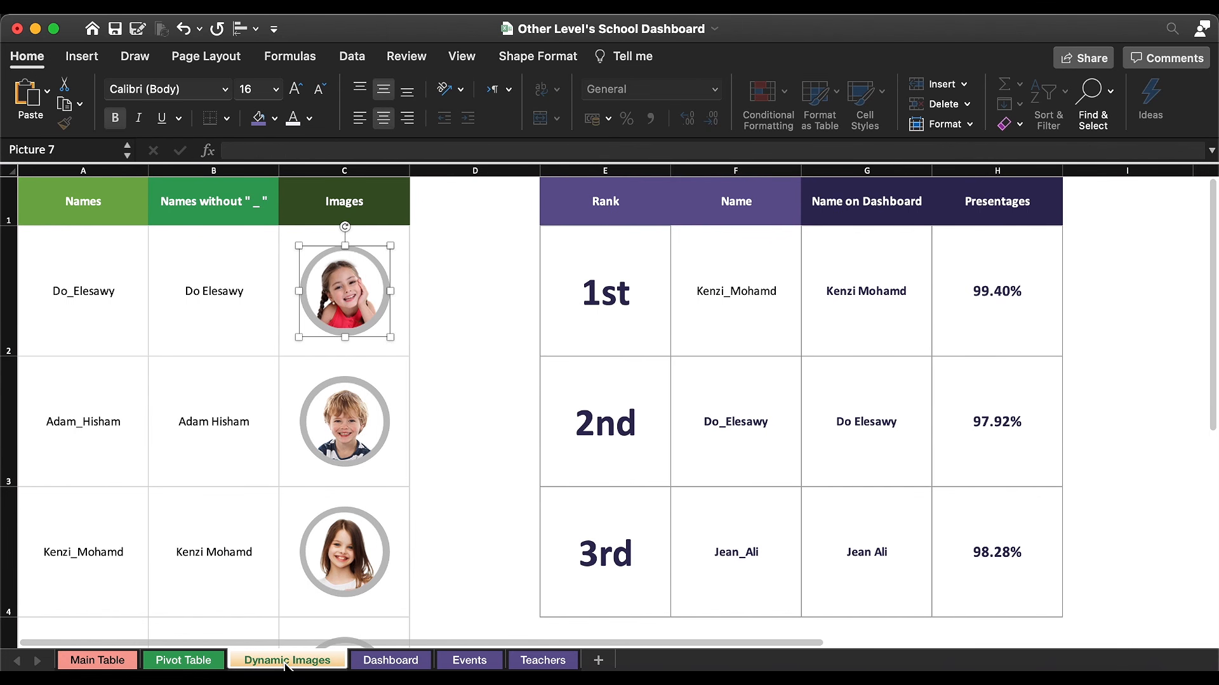
click(963, 307)
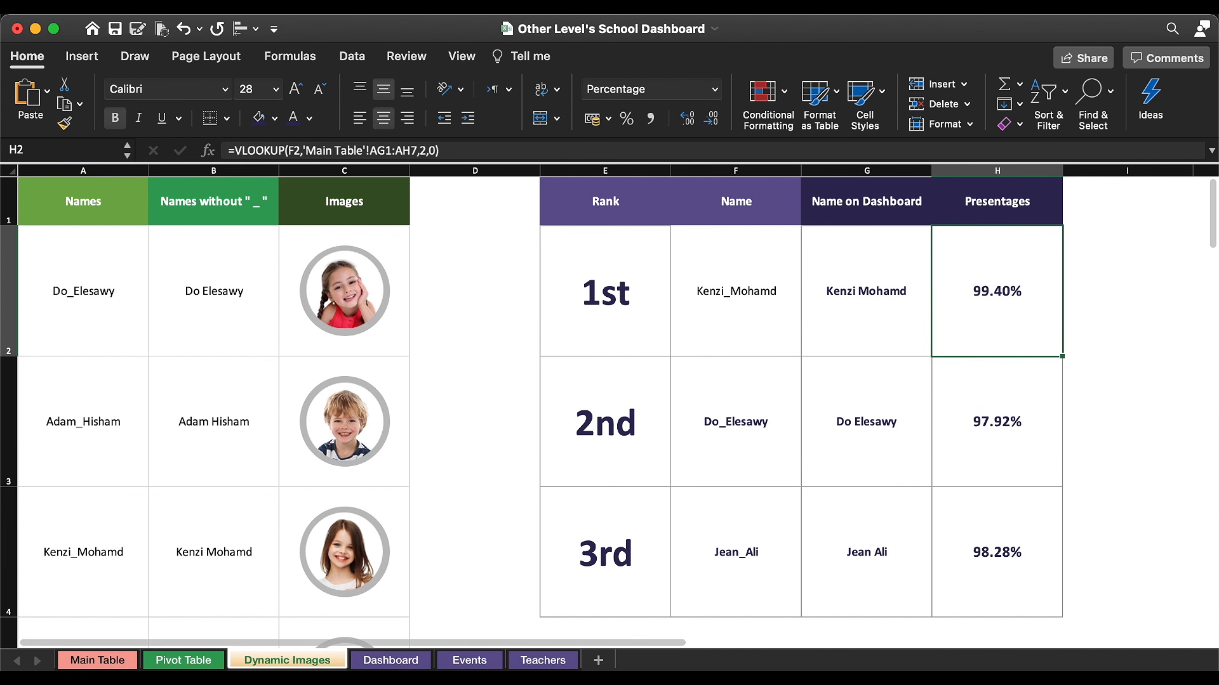
click(376, 660)
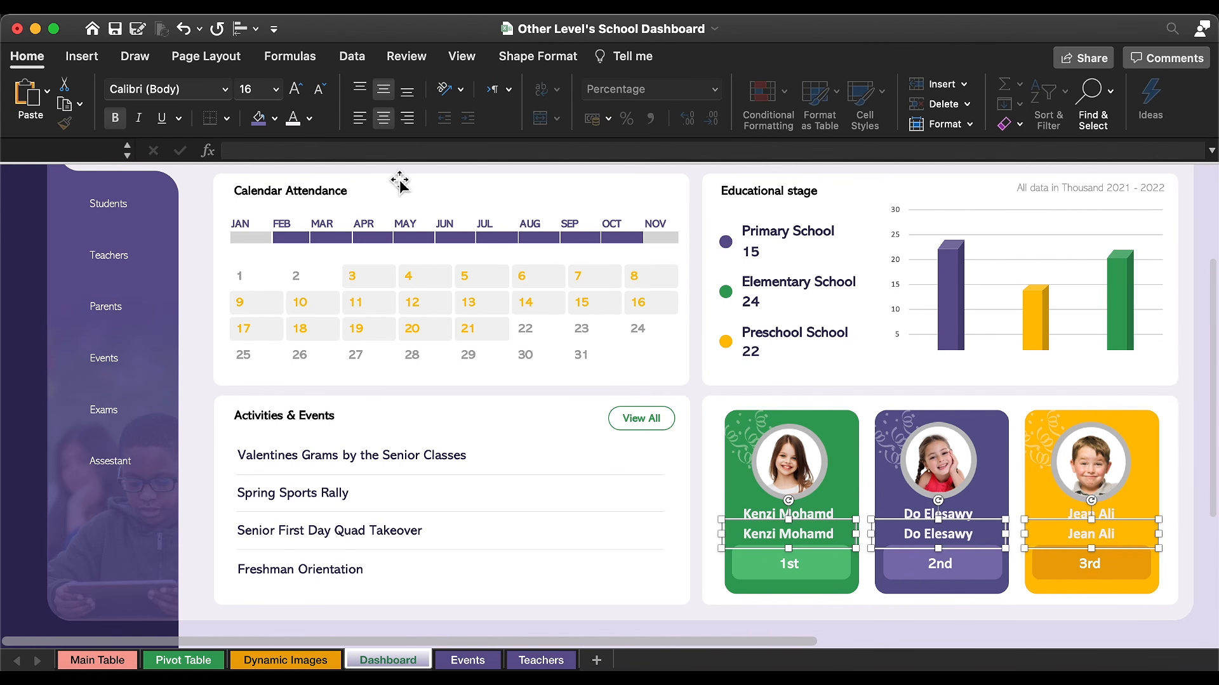
click(807, 540)
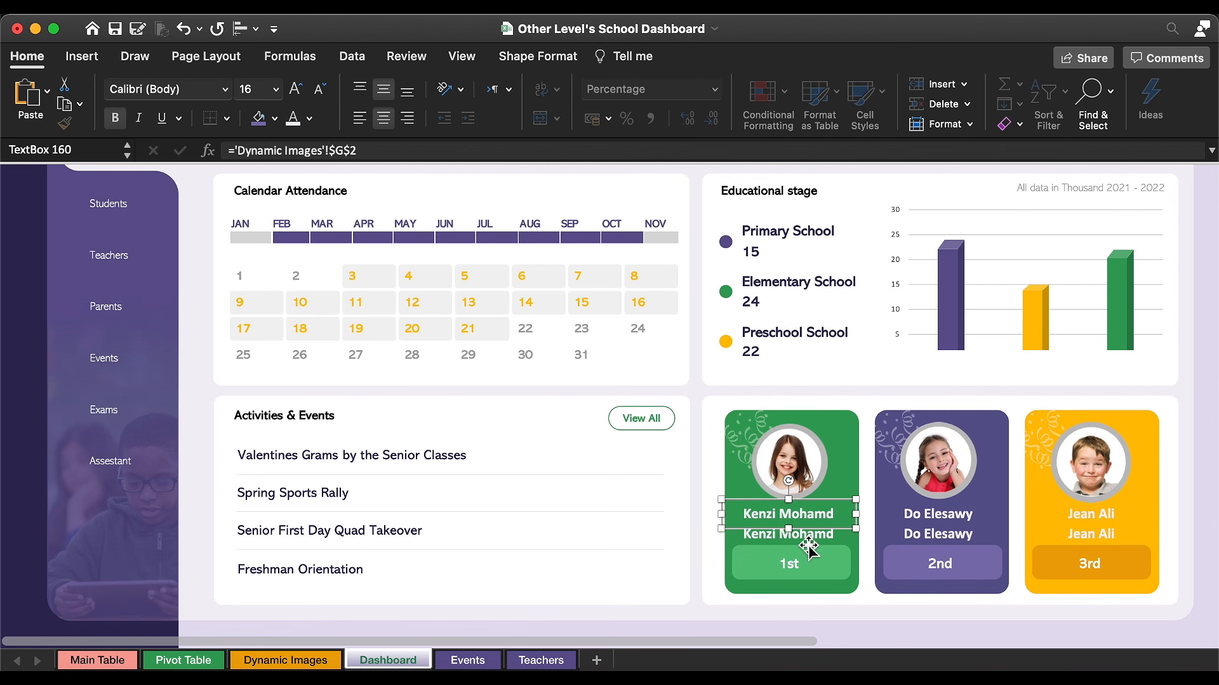
click(368, 151)
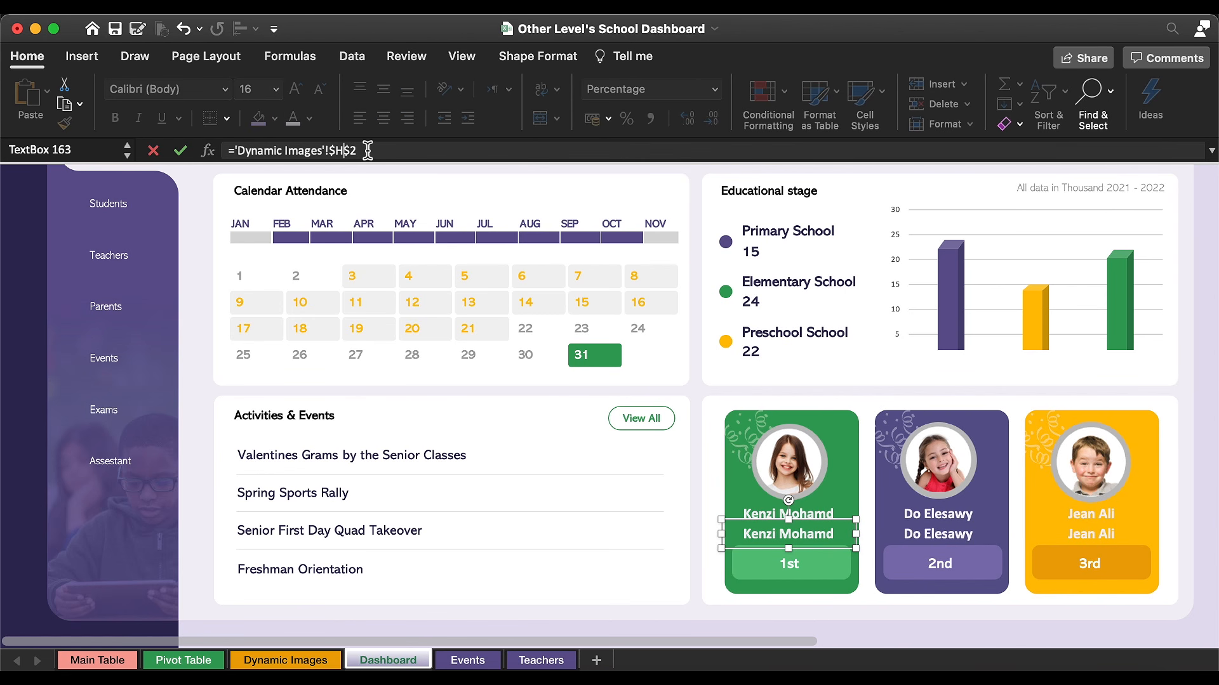
key(Return)
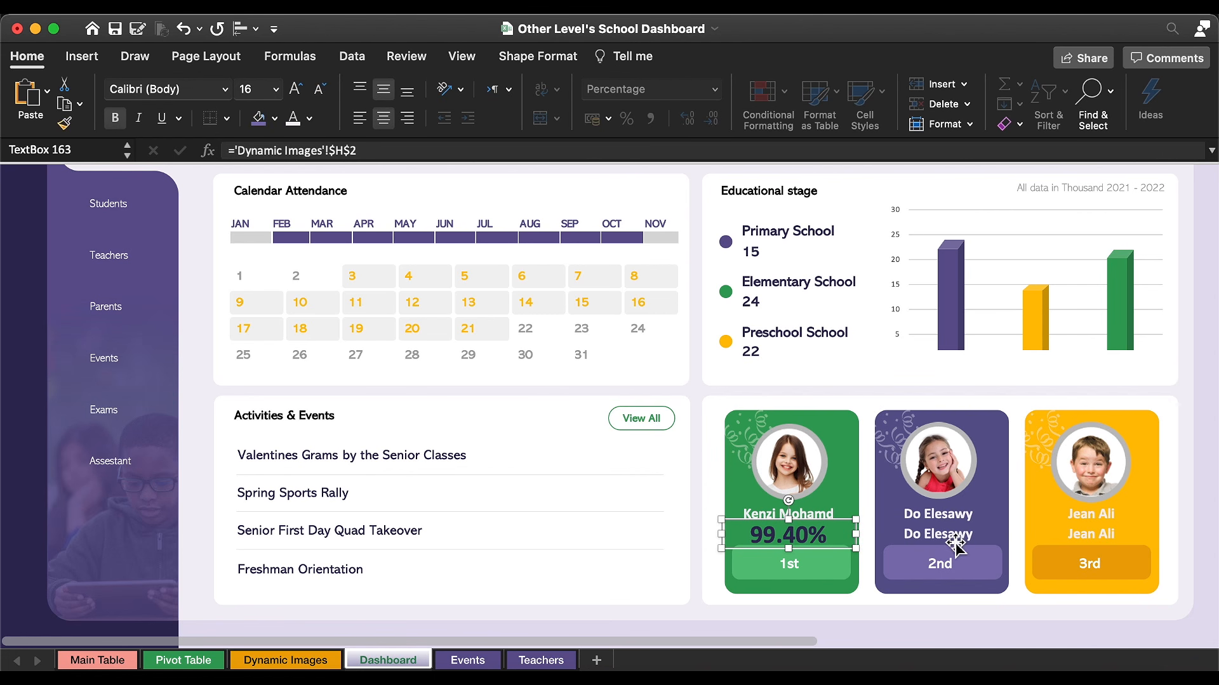
Step: Link the lower labels on the purple and yellow cards to 'Dynamic Images'!$H$3 and 'Dynamic Images'!$H$4
click(938, 535)
double_click(344, 151)
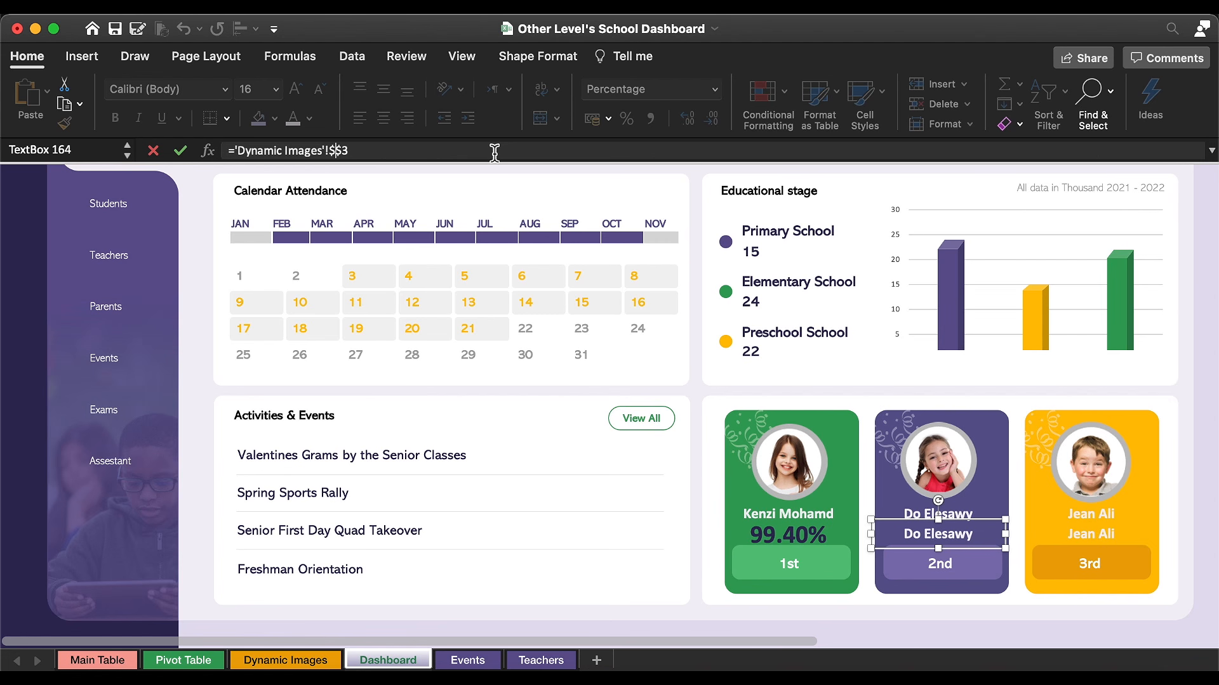
text(H)
key(Return)
click(1108, 536)
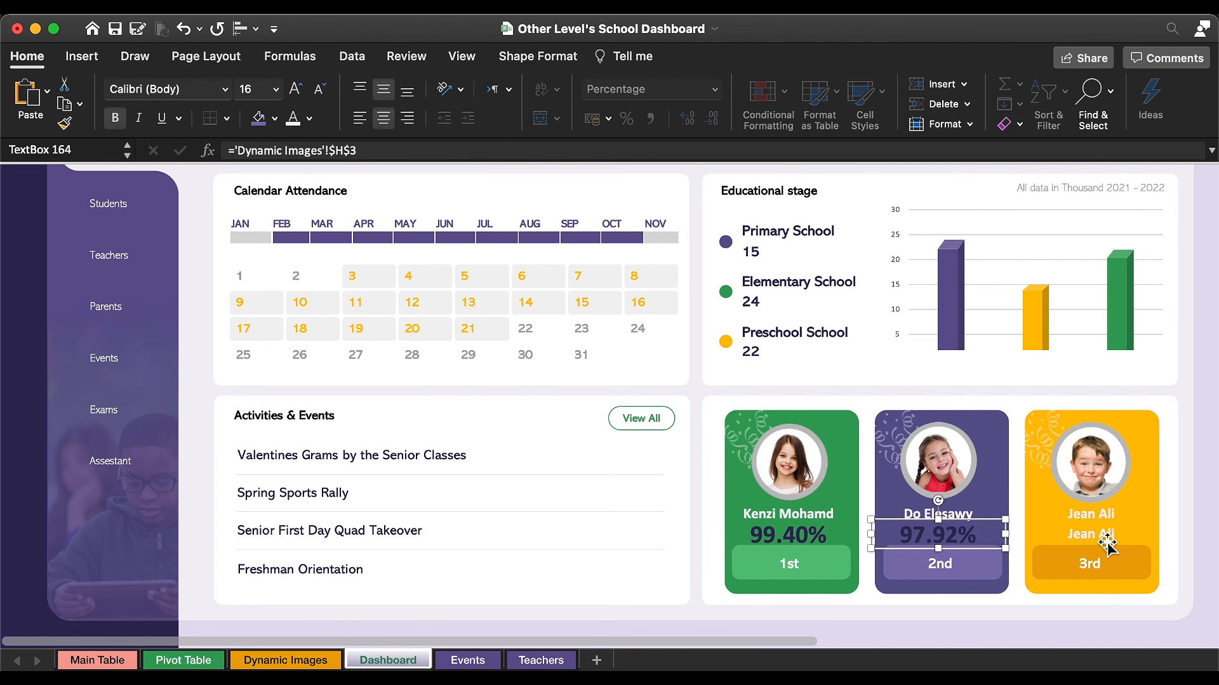
click(348, 151)
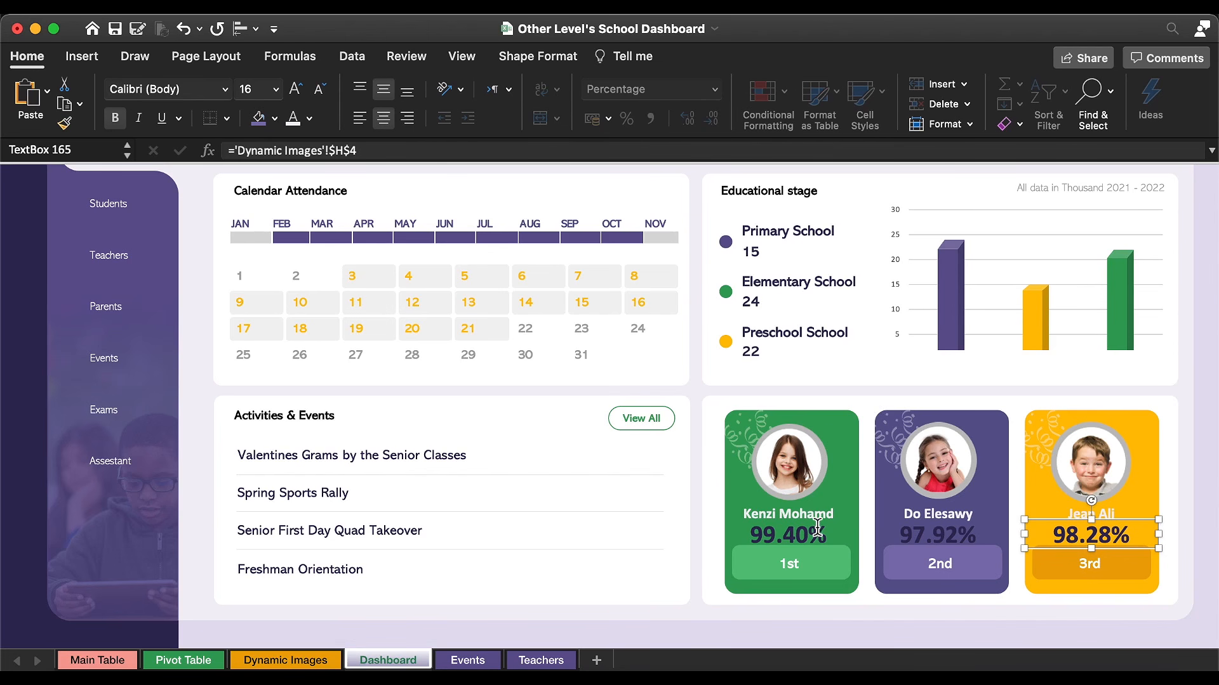
Step: Format the three percentage labels in Abadi, size 20, white
shift+click(812, 540)
shift+click(934, 536)
click(225, 90)
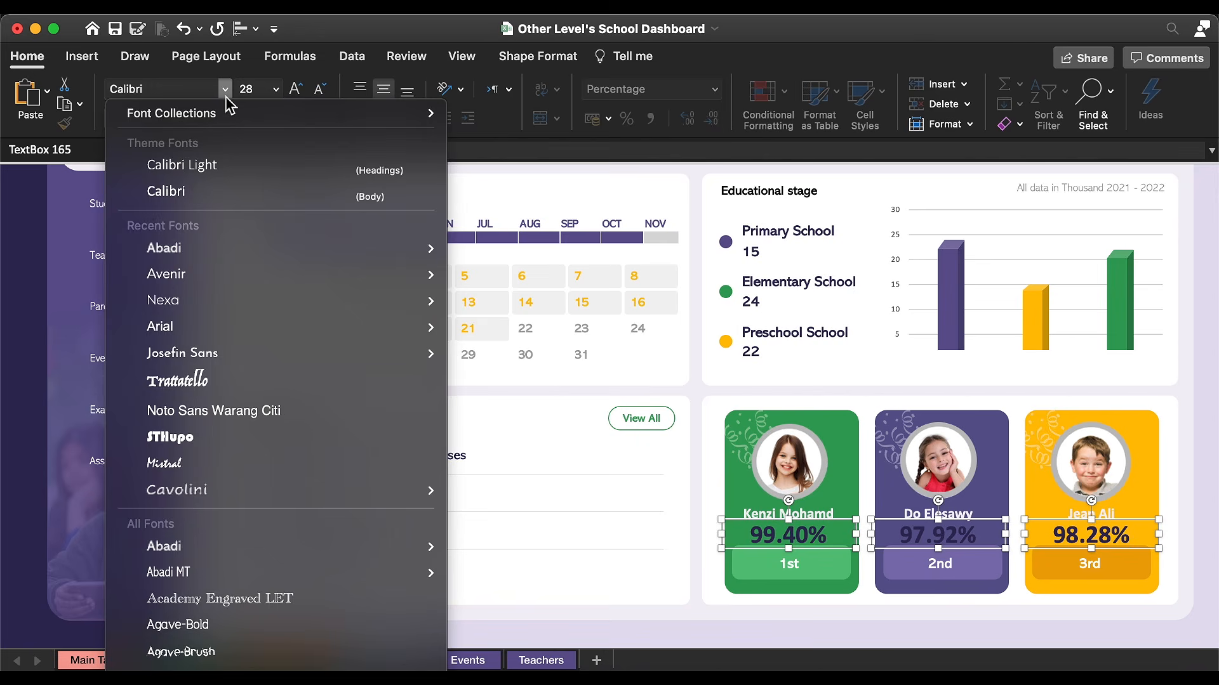
click(212, 247)
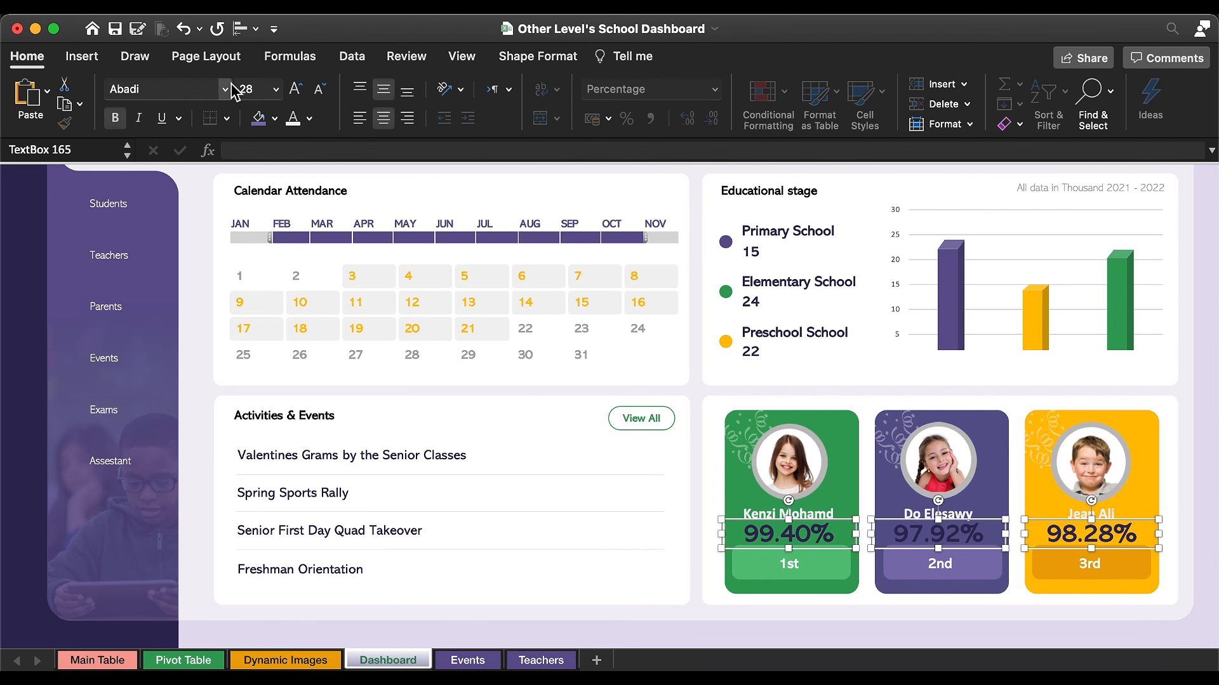
click(276, 89)
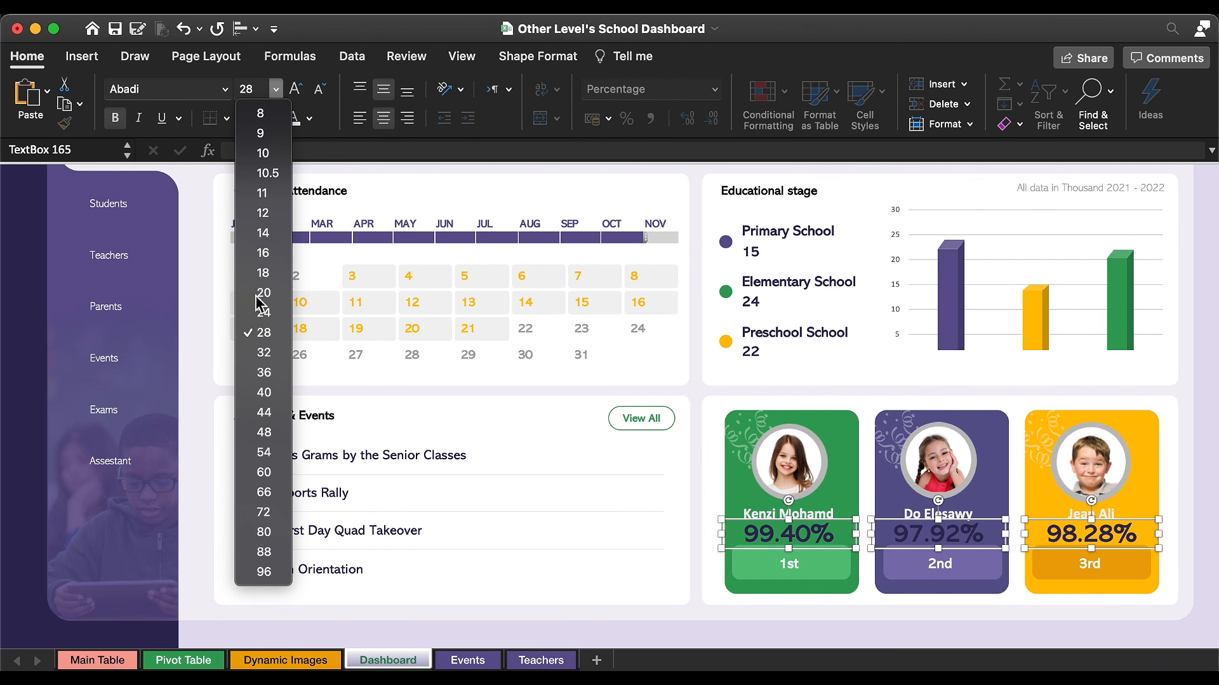
click(263, 292)
click(293, 119)
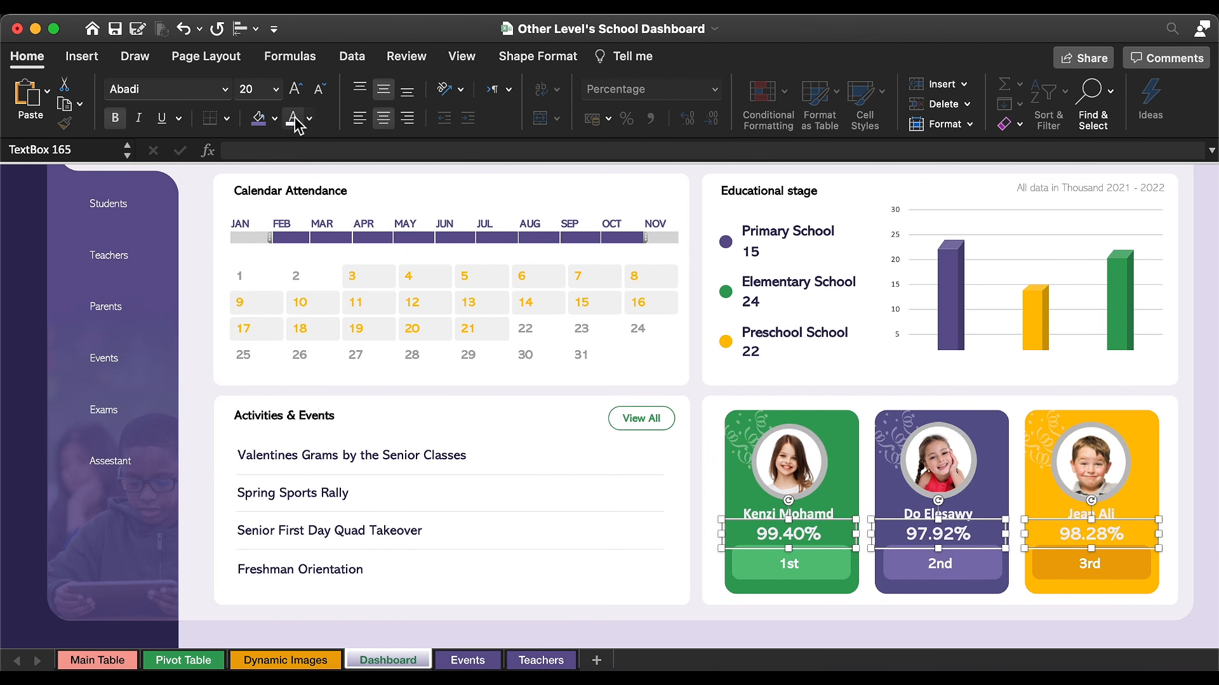
Step: Collapse the ribbon and hide the sheet tabs through the workbook's View preferences
click(574, 356)
scroll(781, 462, up, 5)
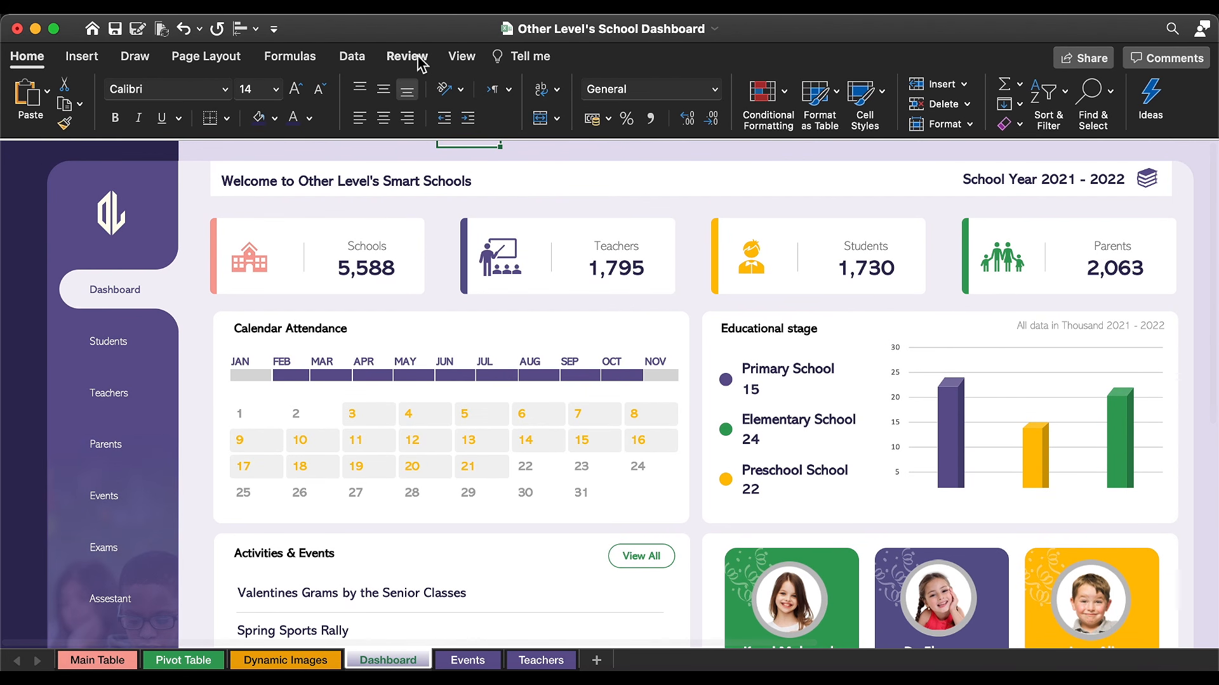
click(25, 56)
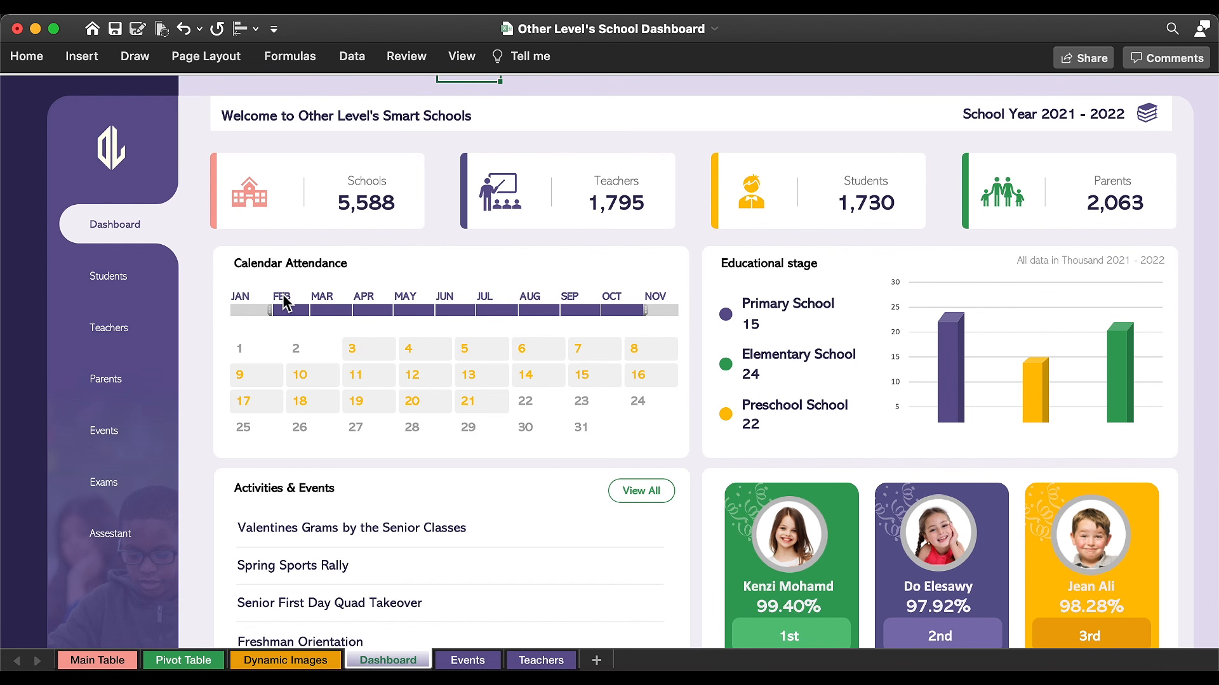
key(super+comma)
click(458, 170)
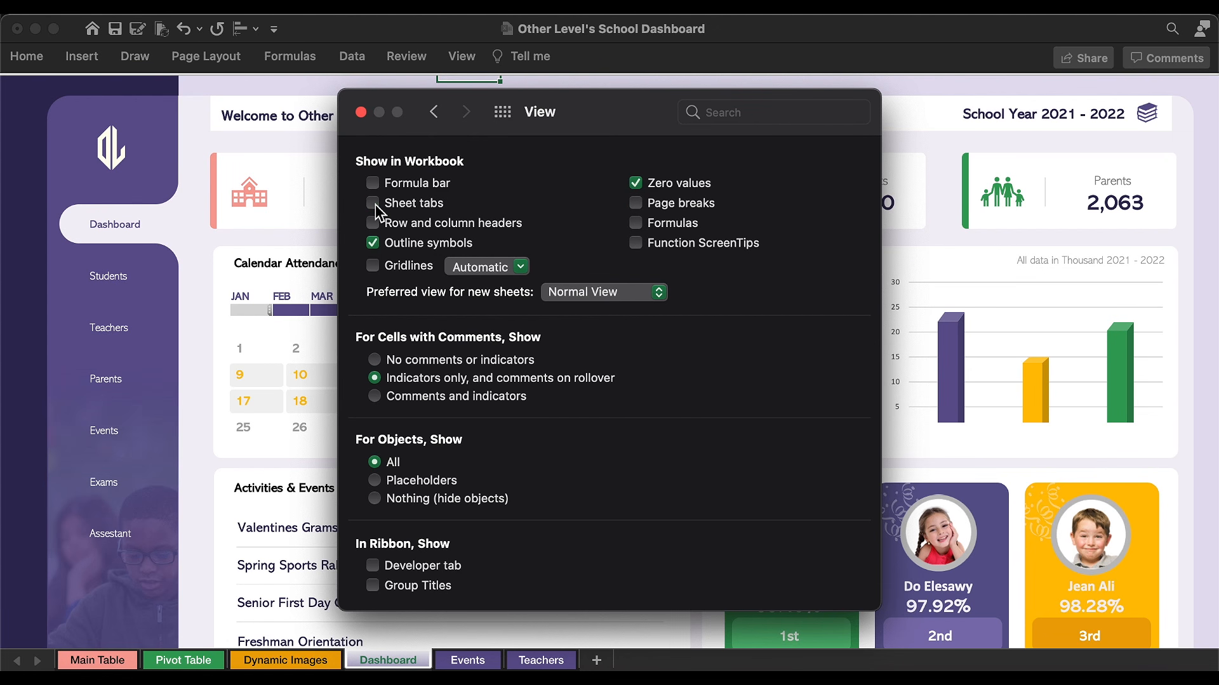
click(361, 112)
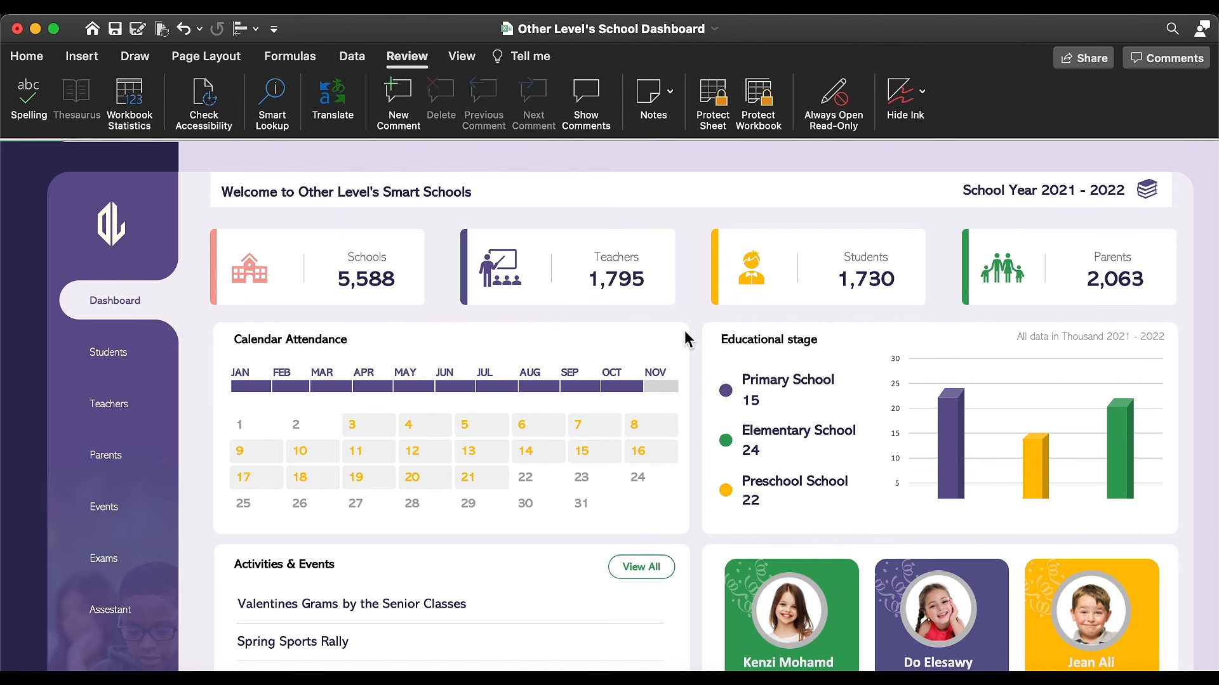
Step: Select all dashboard objects, turn on their Locked property and change their Lock text property
click(730, 331)
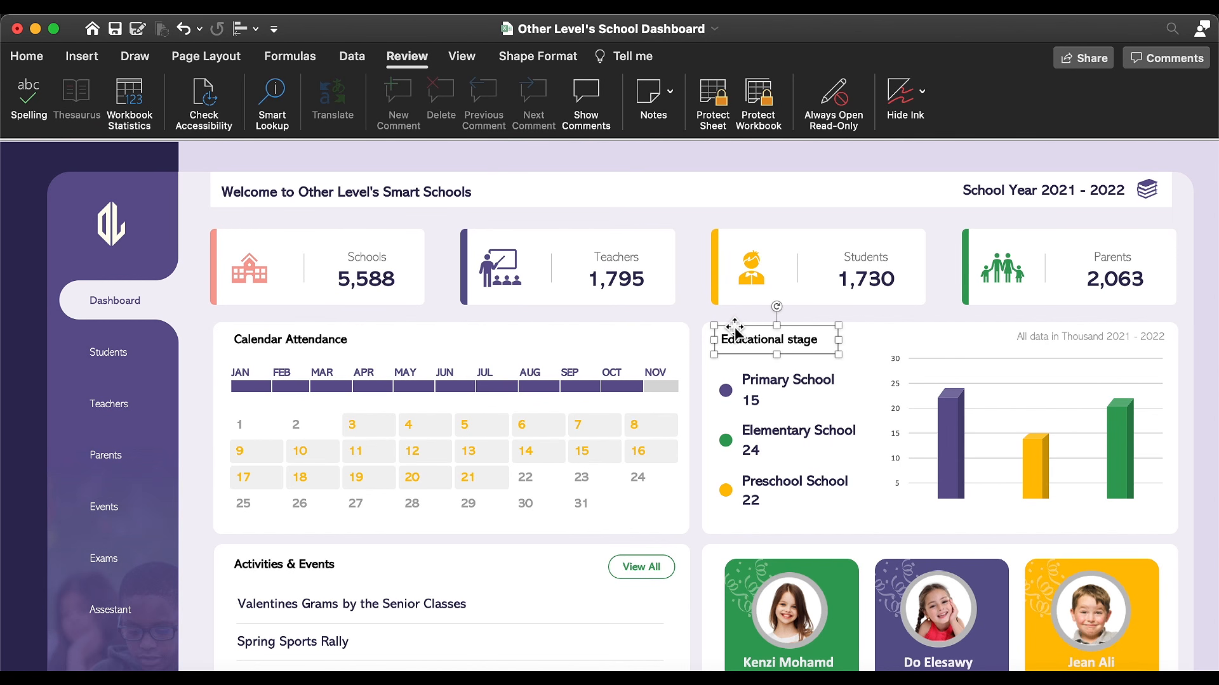
key(super+a)
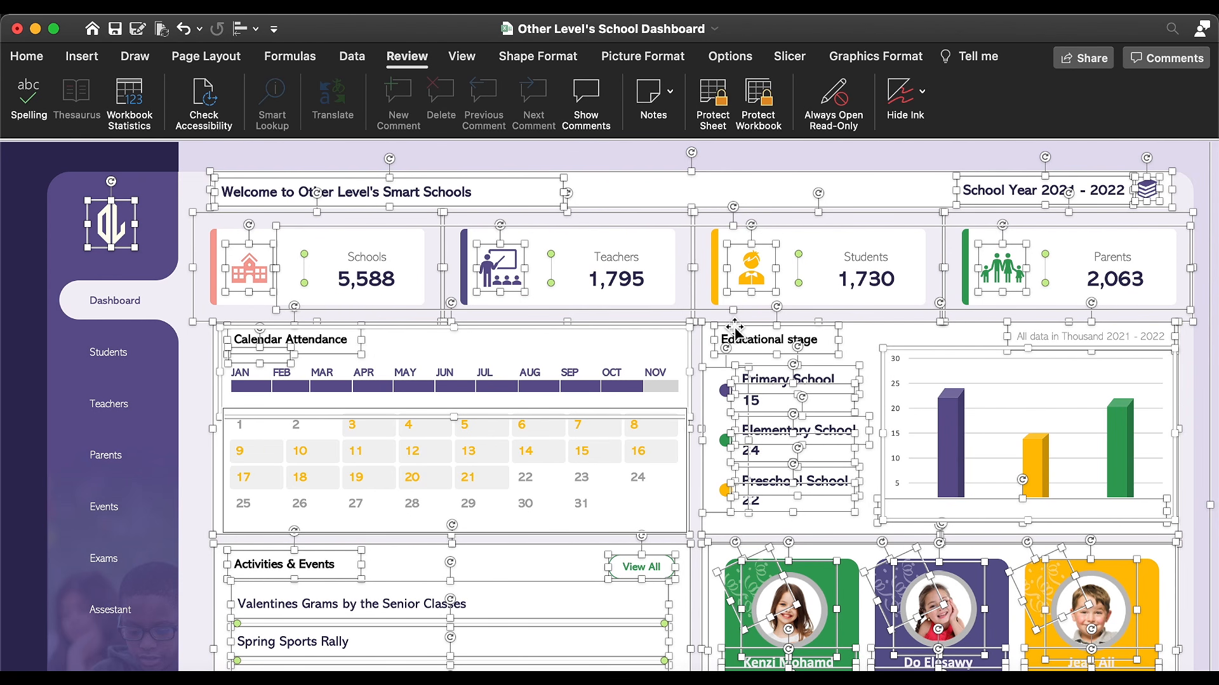
key(super+1)
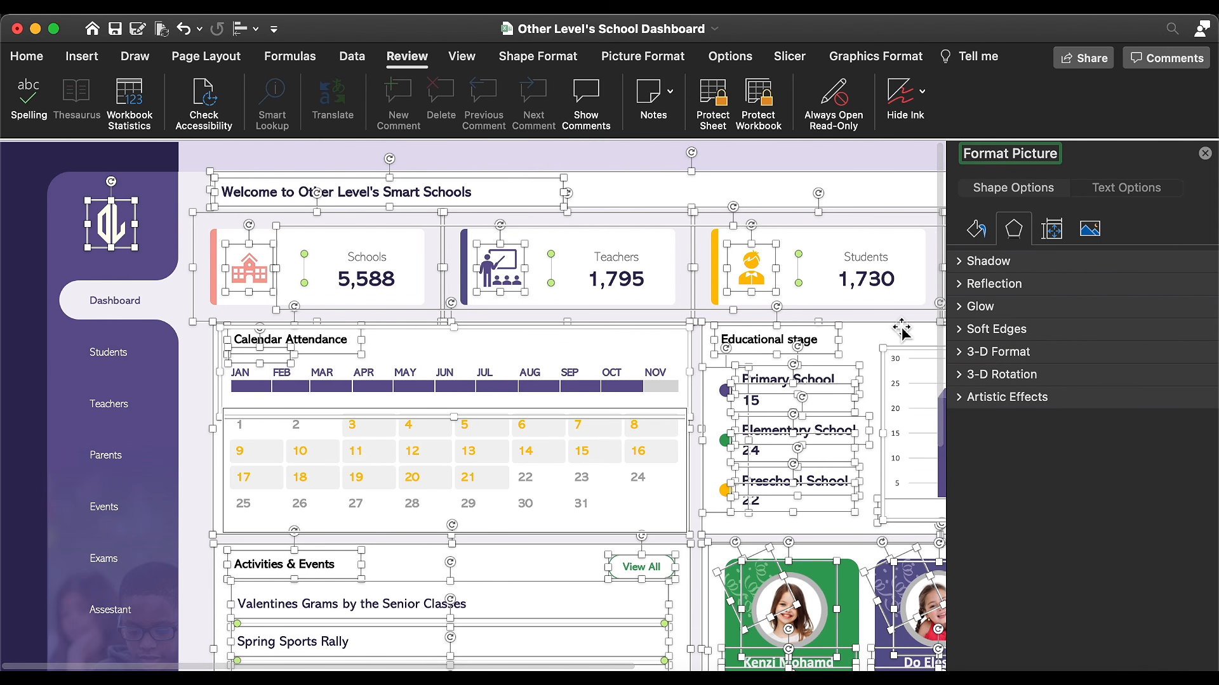
click(1050, 234)
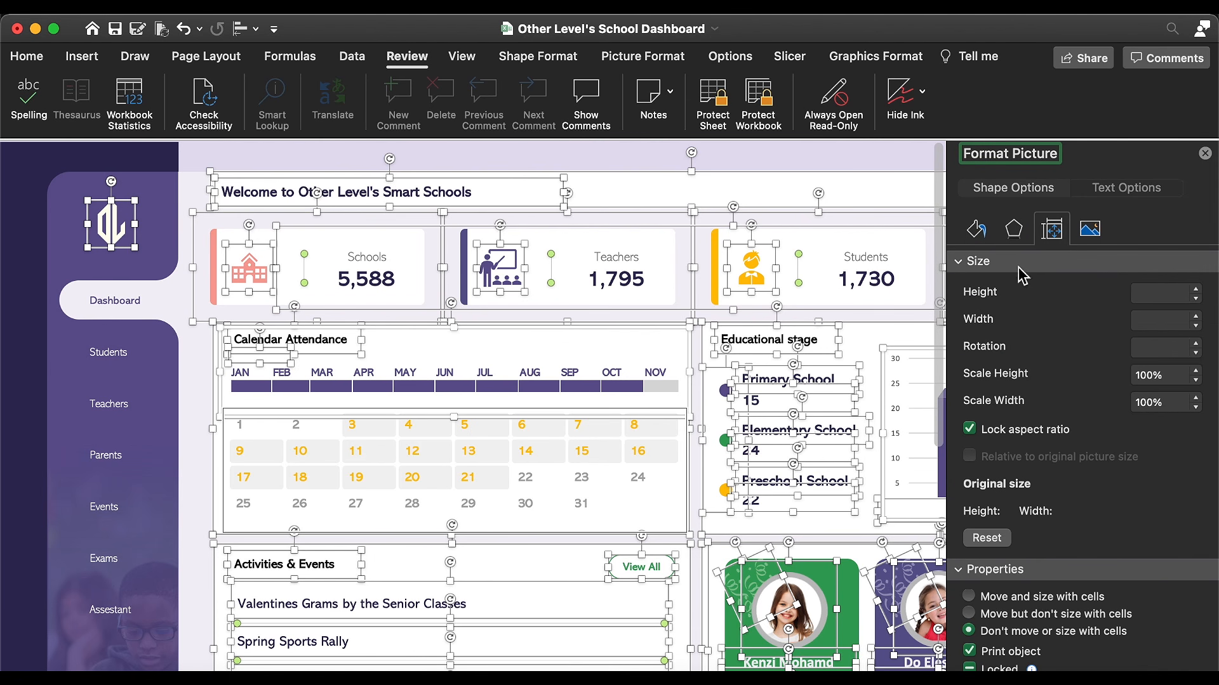
scroll(978, 514, down, 3)
click(971, 614)
click(971, 615)
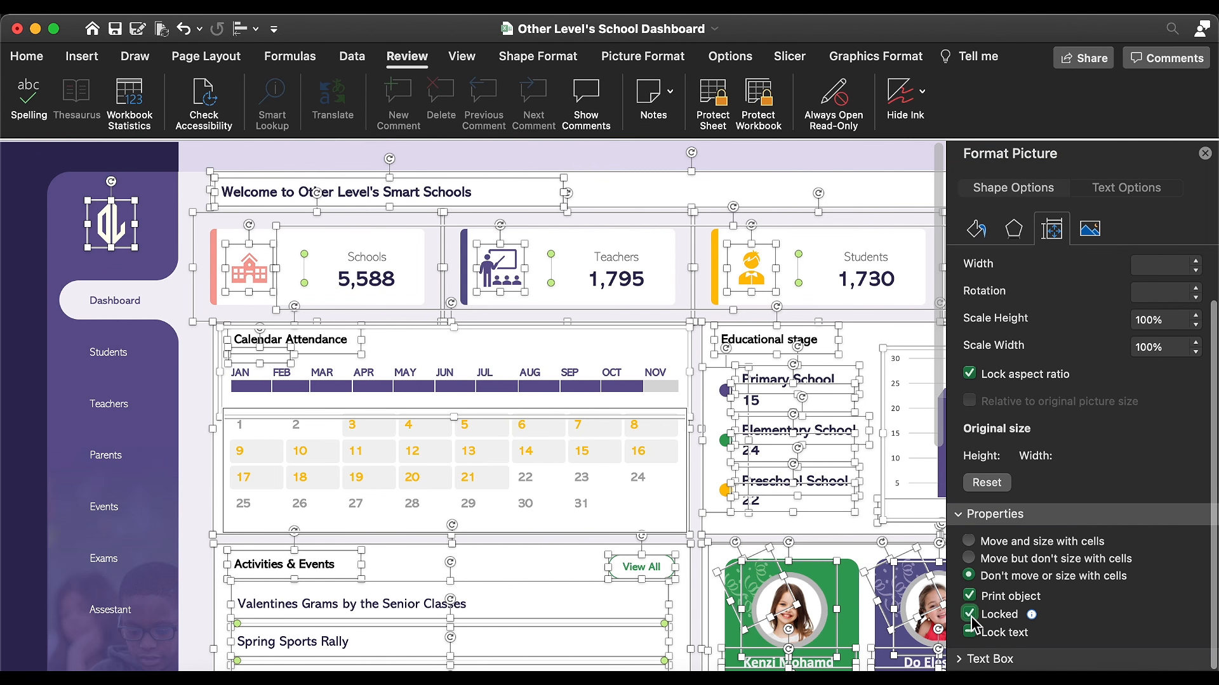
click(1004, 630)
click(1204, 153)
click(746, 153)
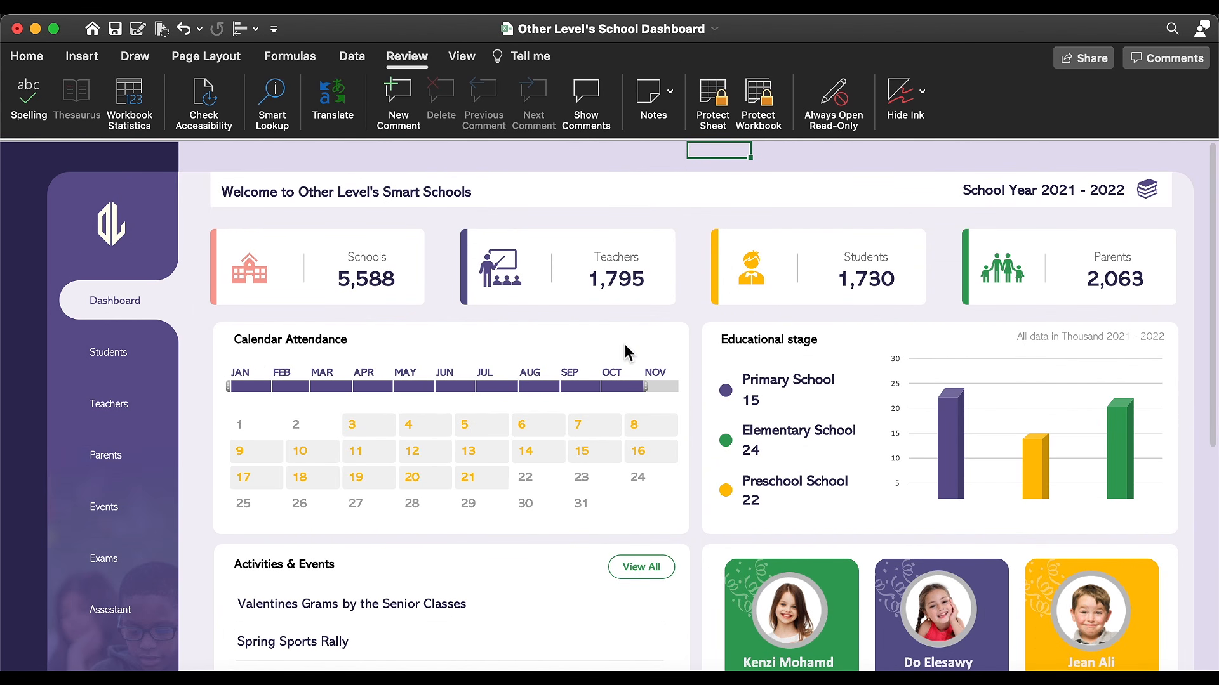
Step: Turn off the Locked property of the calendar's Day slicer
right_click(648, 511)
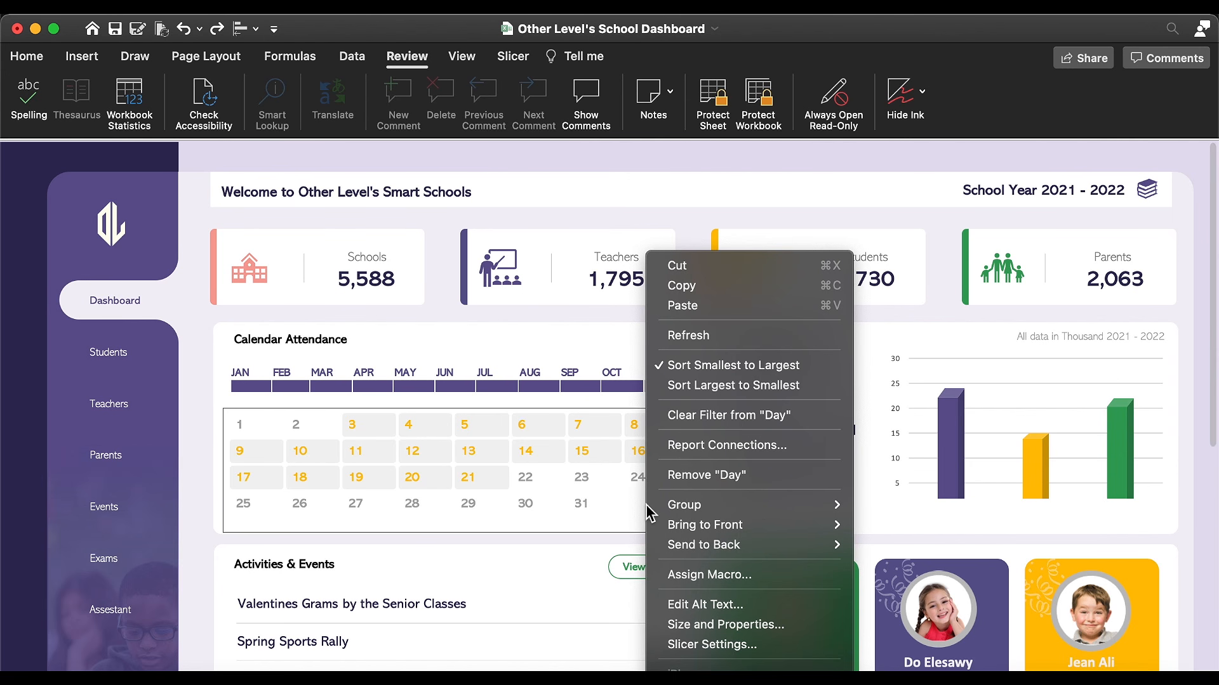
click(704, 624)
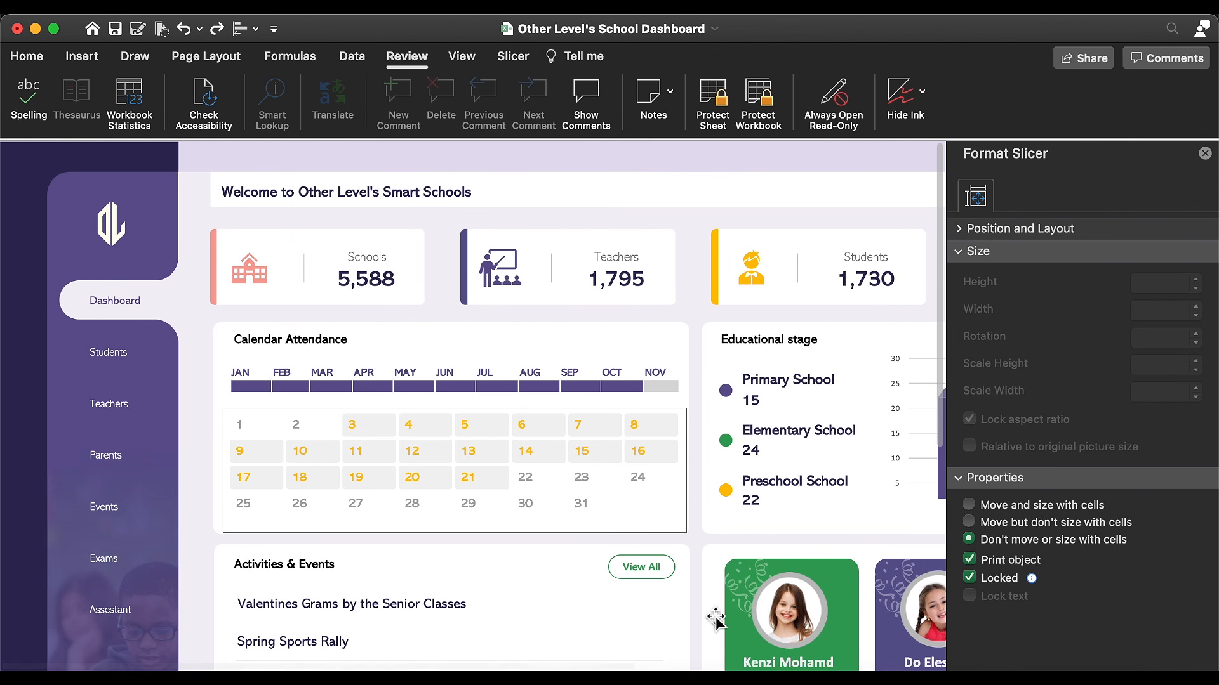
click(976, 574)
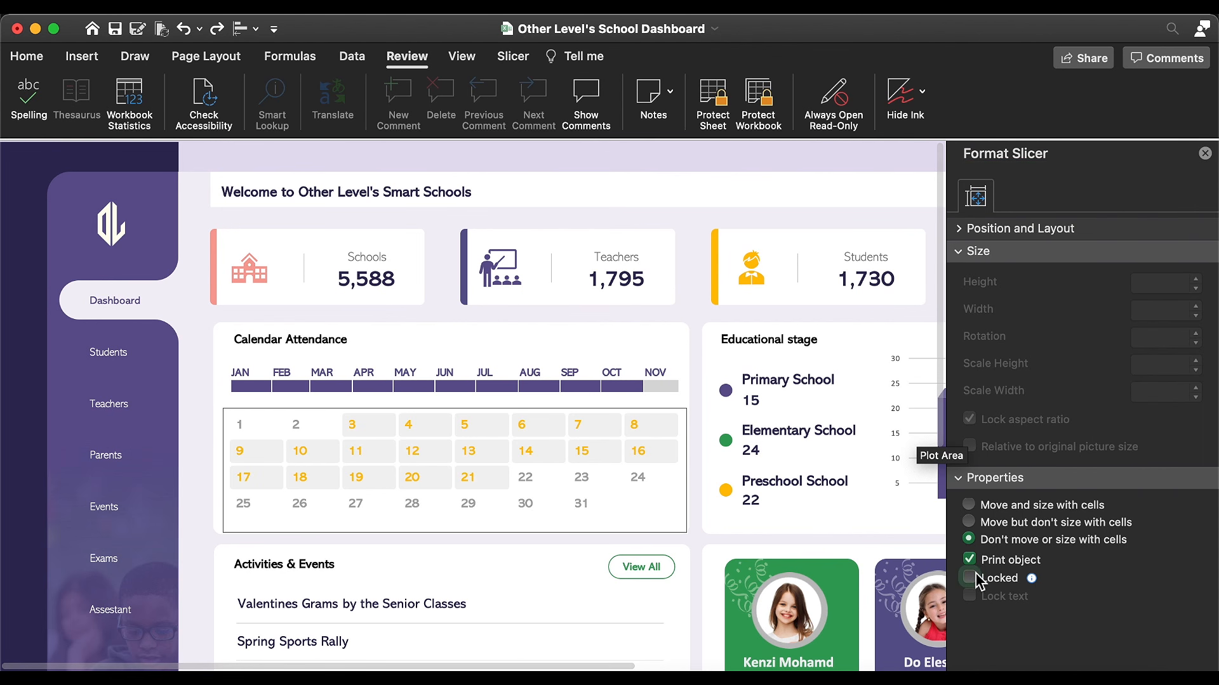
click(1205, 155)
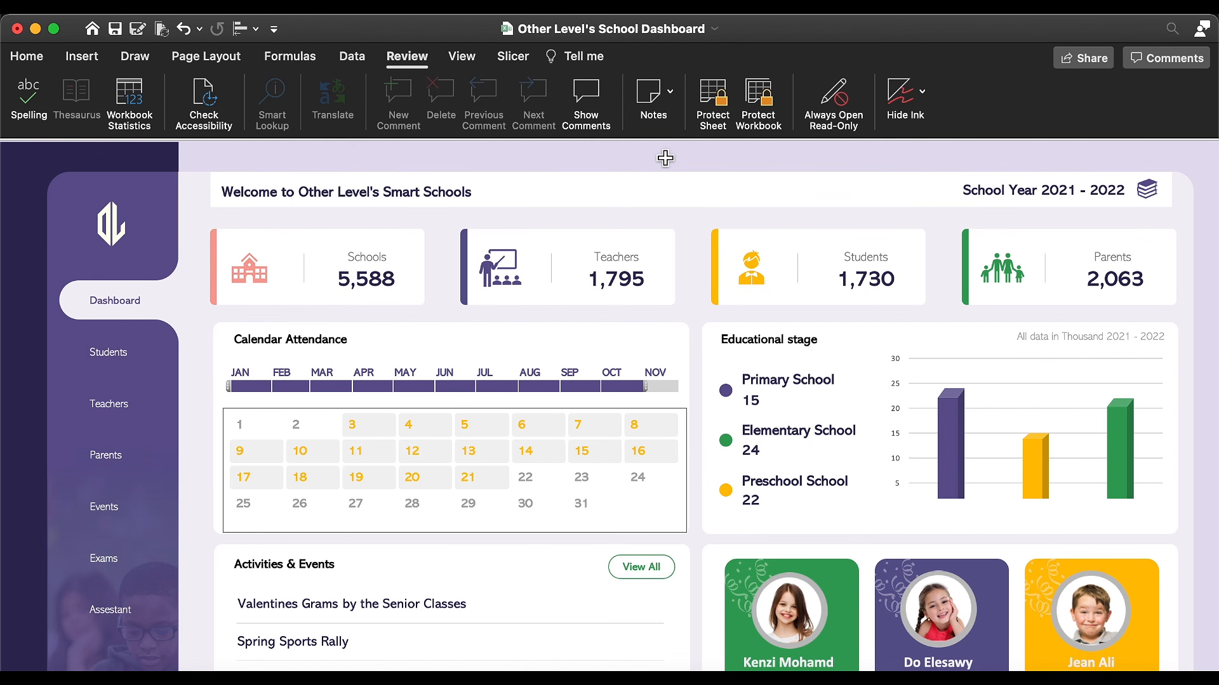
Step: Protect the Dashboard sheet with the sheet password entered and verified, allowing only selecting unlocked cells and using PivotTable reports
click(723, 96)
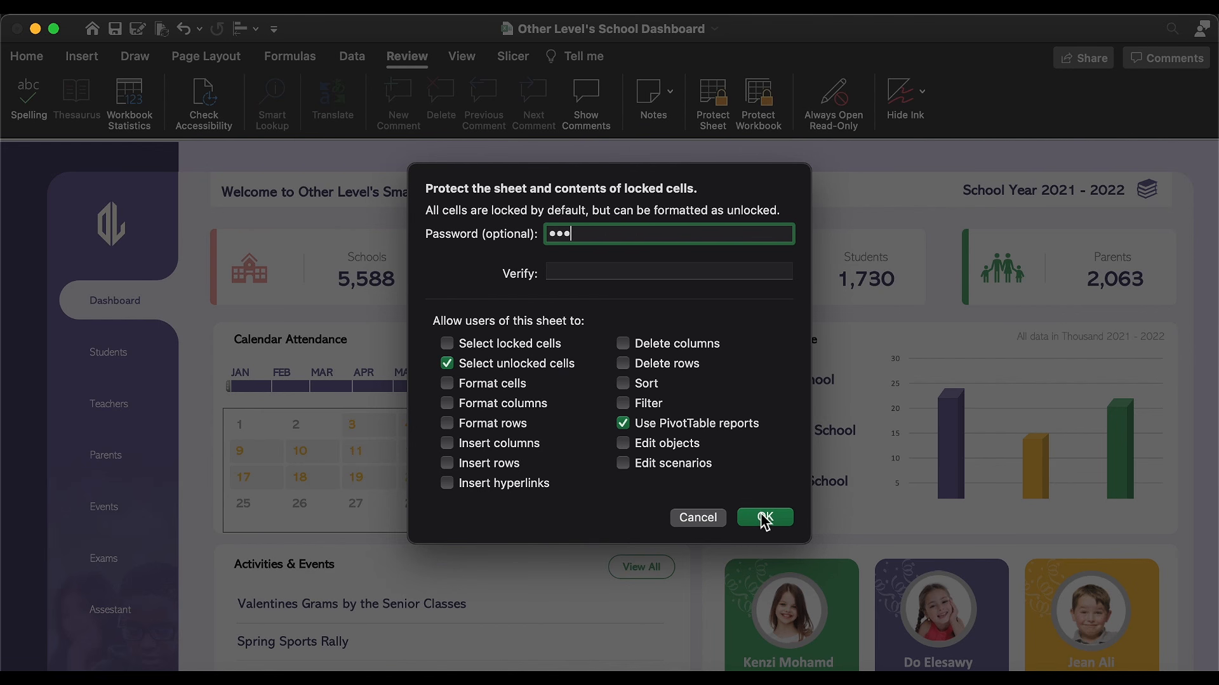
click(617, 271)
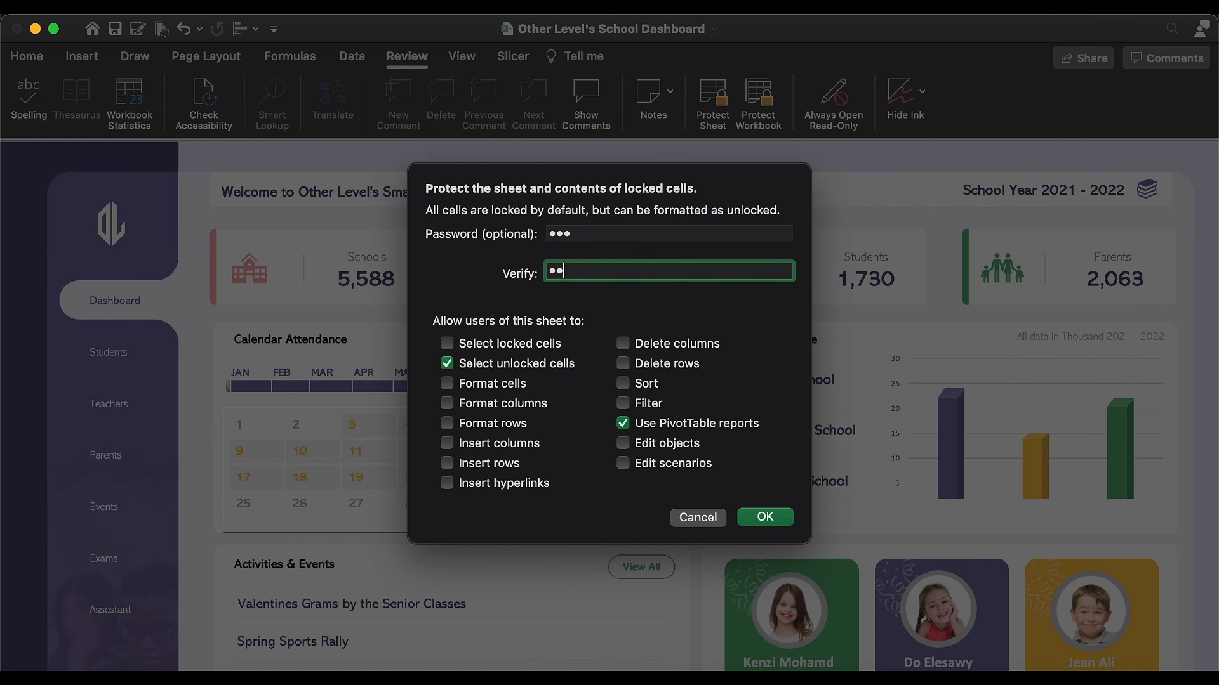
click(765, 518)
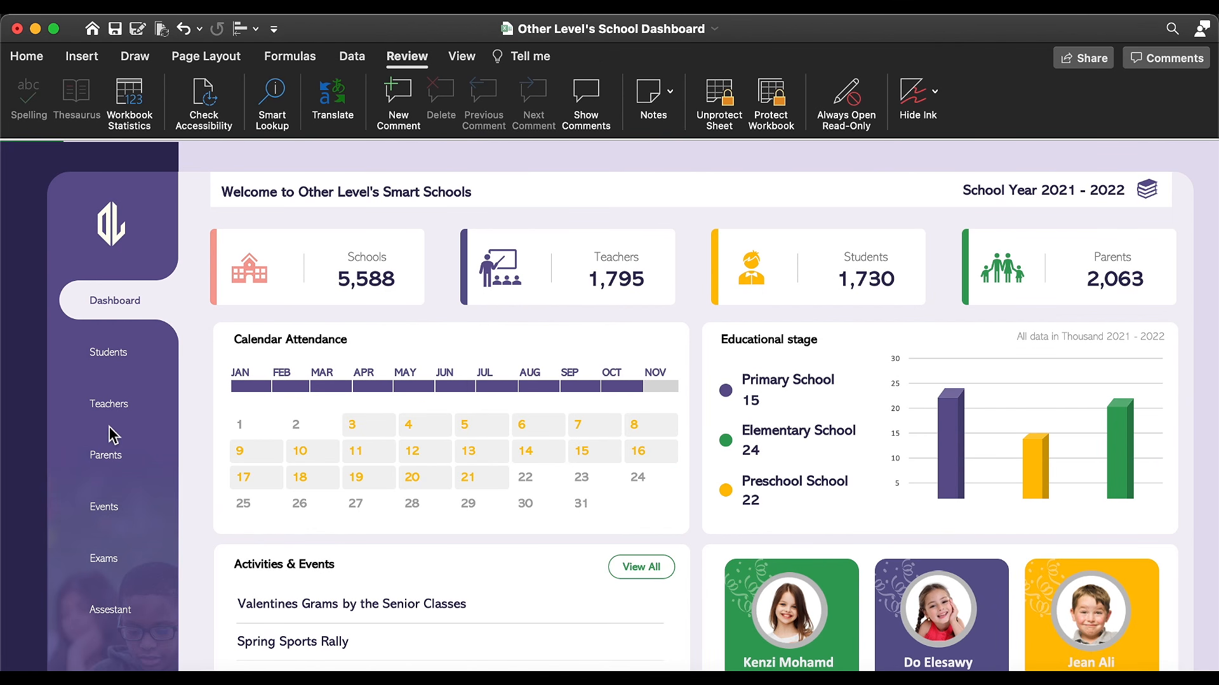
Step: On the Teachers sheet, select all objects and set their Locked property on
click(114, 407)
click(327, 326)
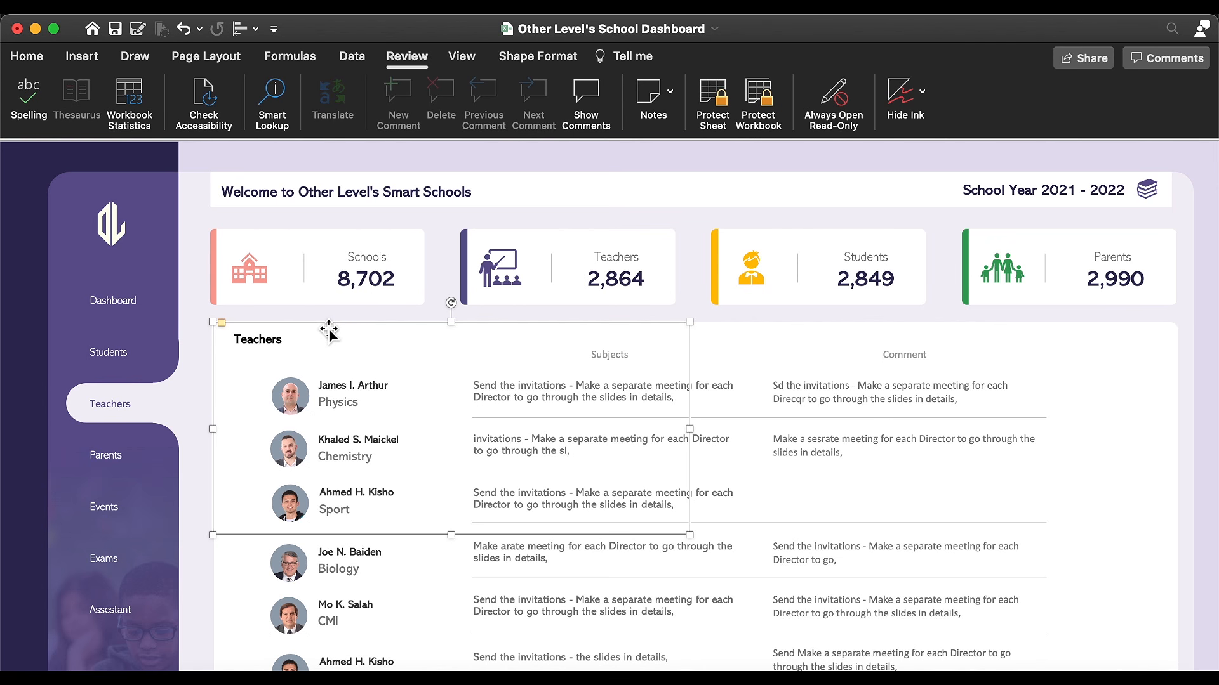
key(super+a)
key(super+1)
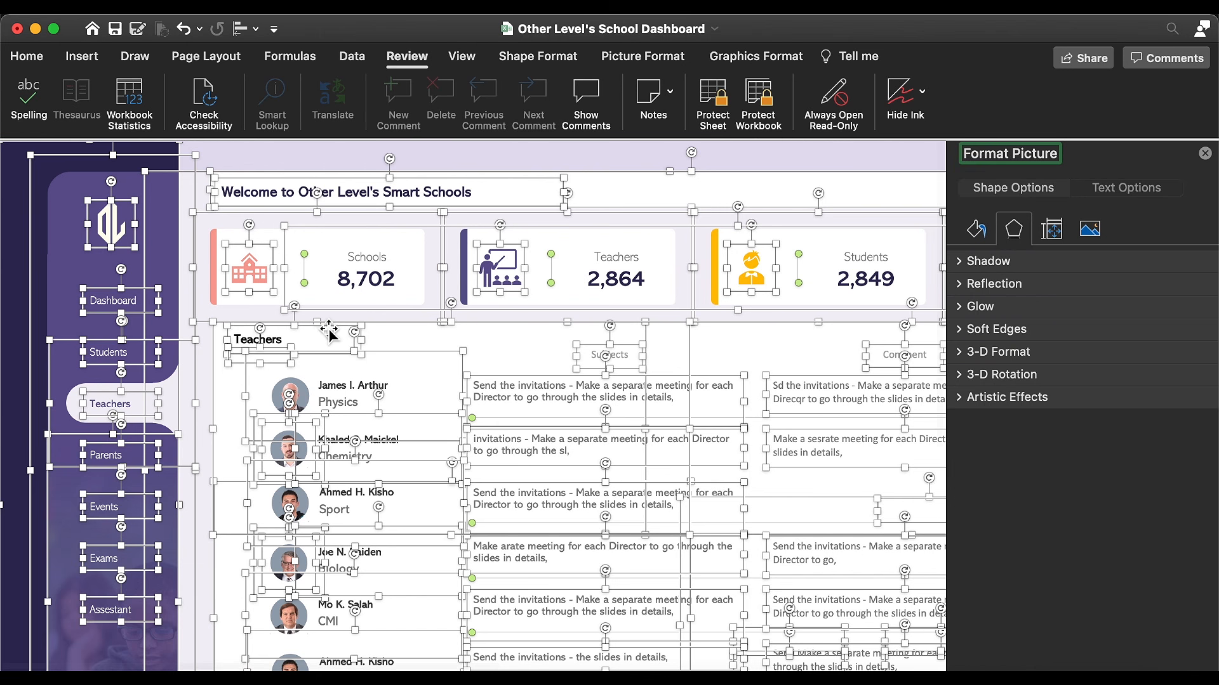
click(1052, 228)
scroll(974, 530, down, 2)
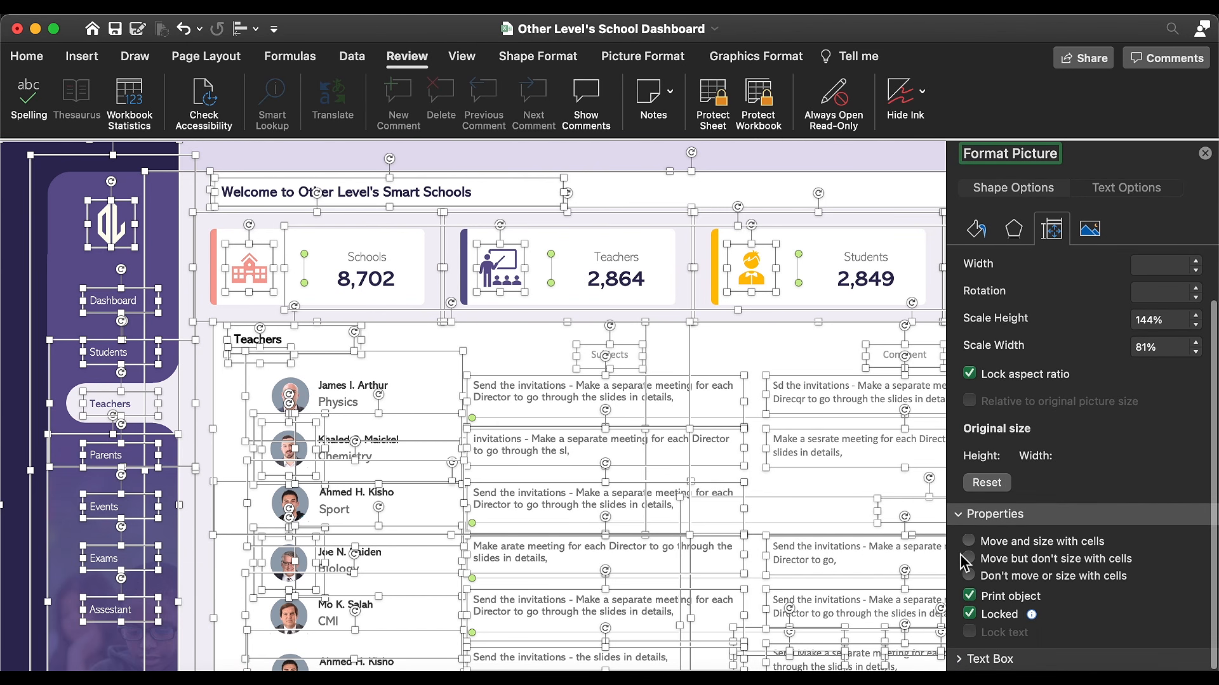
click(973, 615)
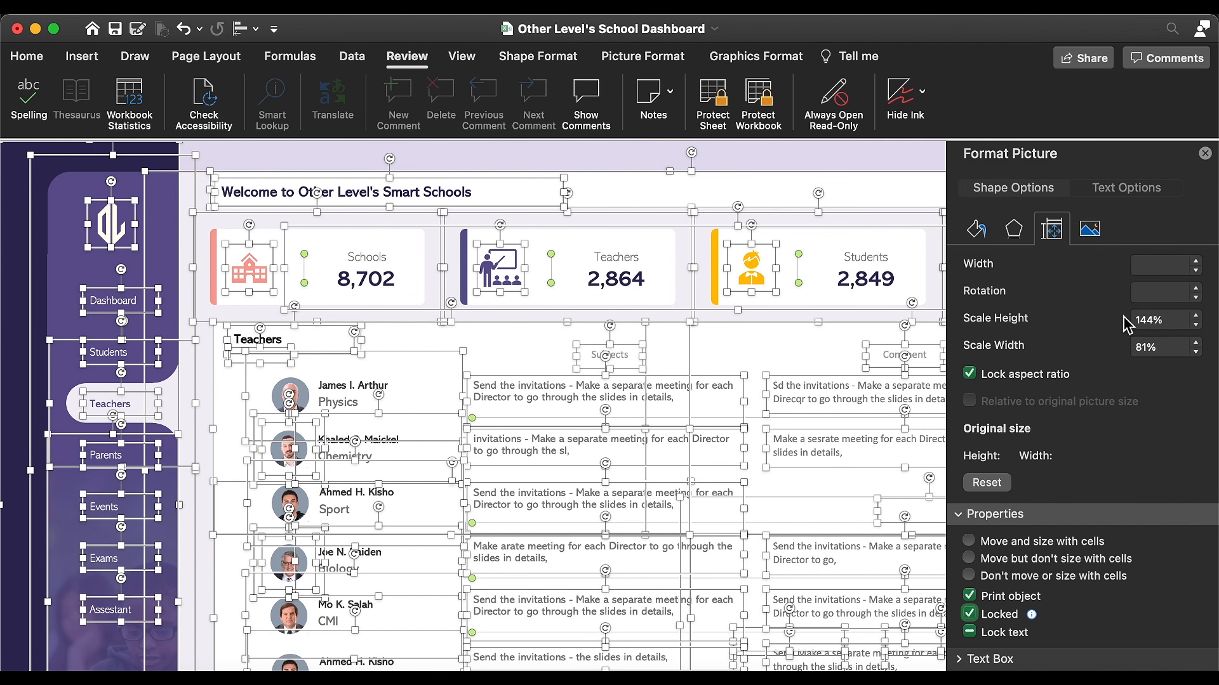
click(1205, 153)
click(451, 152)
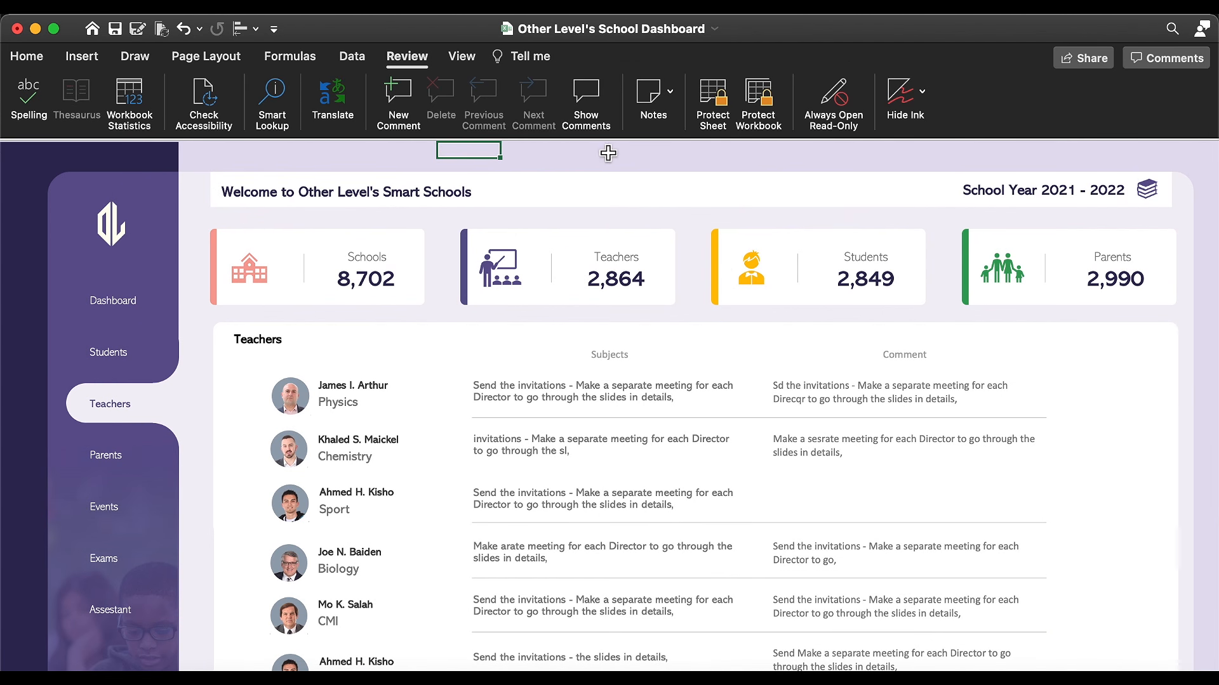
Step: Protect the Teachers sheet, disallowing selection of locked cells and use of PivotTable reports
key(Left)
key(Left)
key(Left)
key(Left)
key(Left)
key(Left)
click(726, 98)
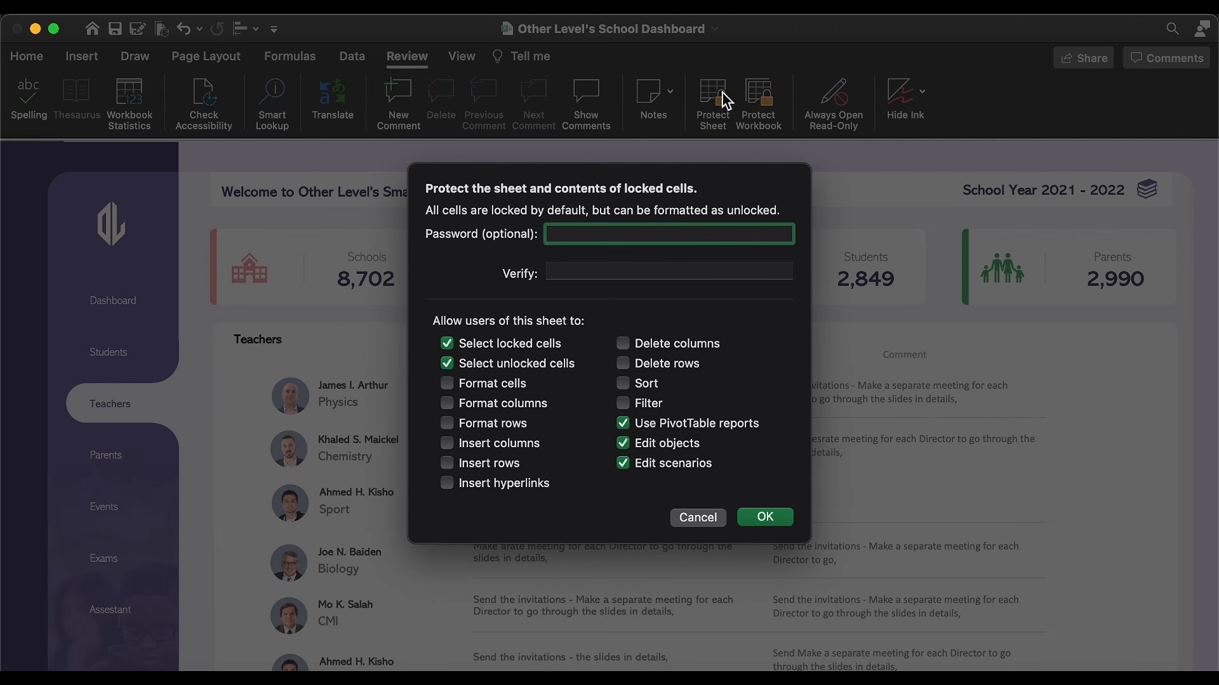
click(484, 348)
click(629, 424)
click(761, 519)
Step: Go to the Events sheet, select all its objects and protect it, disallowing PivotTable reports, object editing and scenario editing
click(120, 300)
click(127, 424)
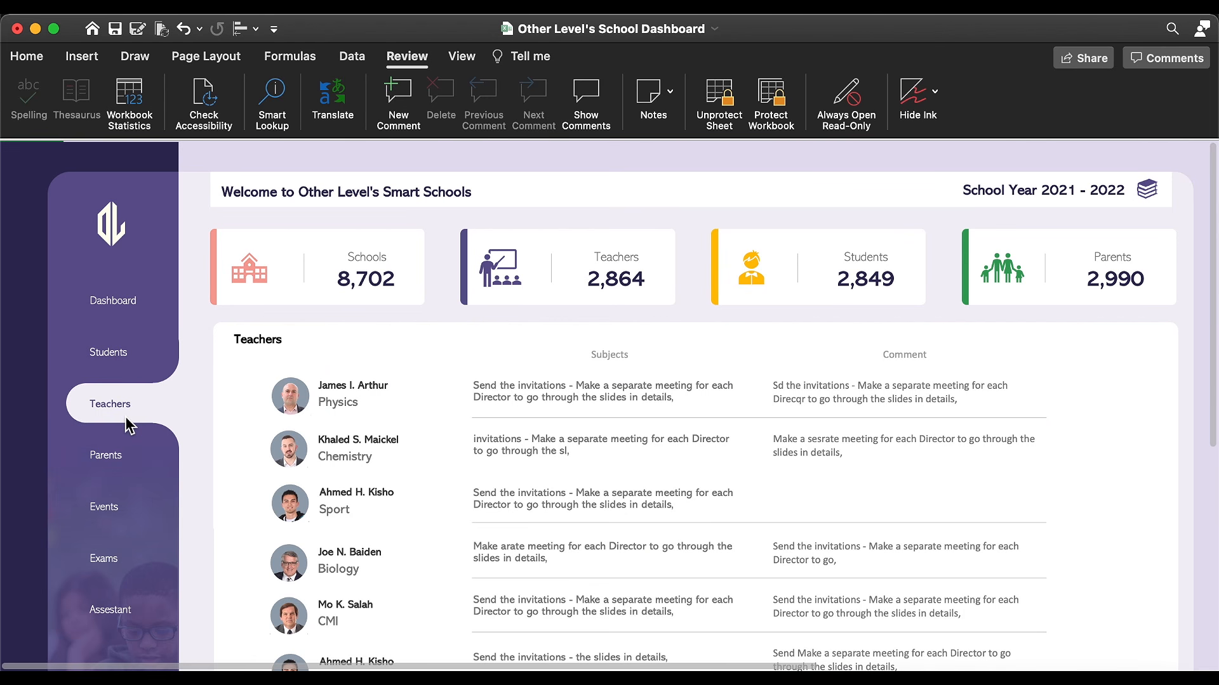
click(152, 499)
click(464, 384)
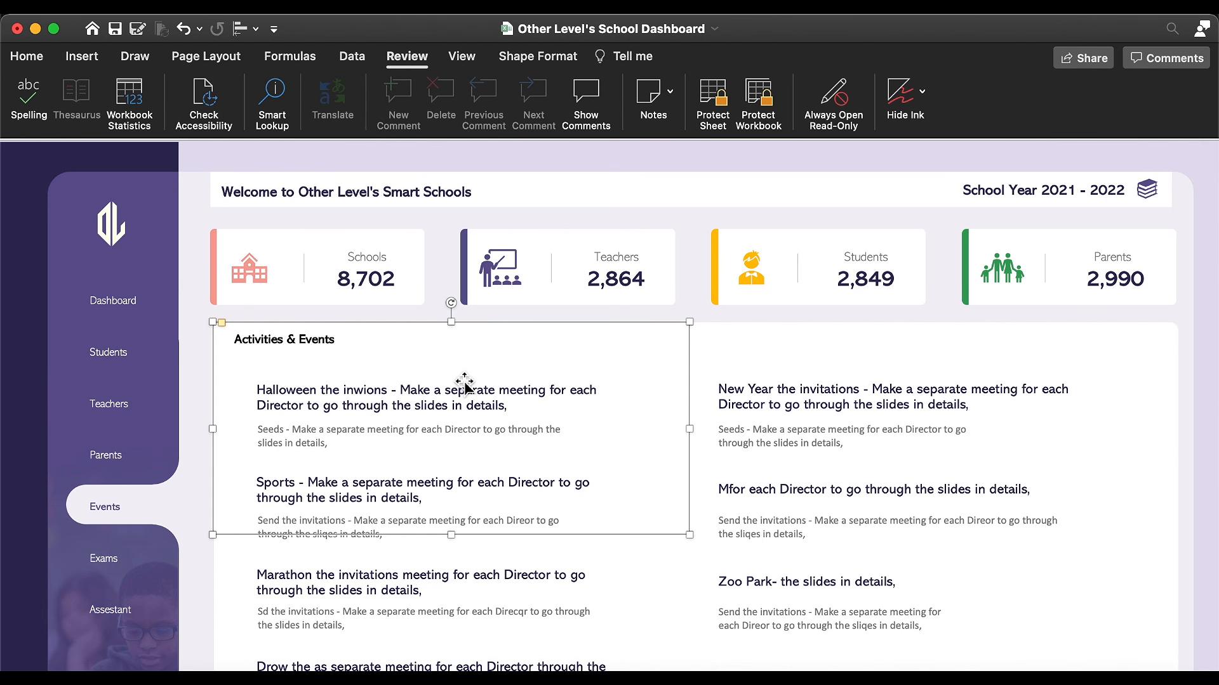
key(super+a)
click(712, 101)
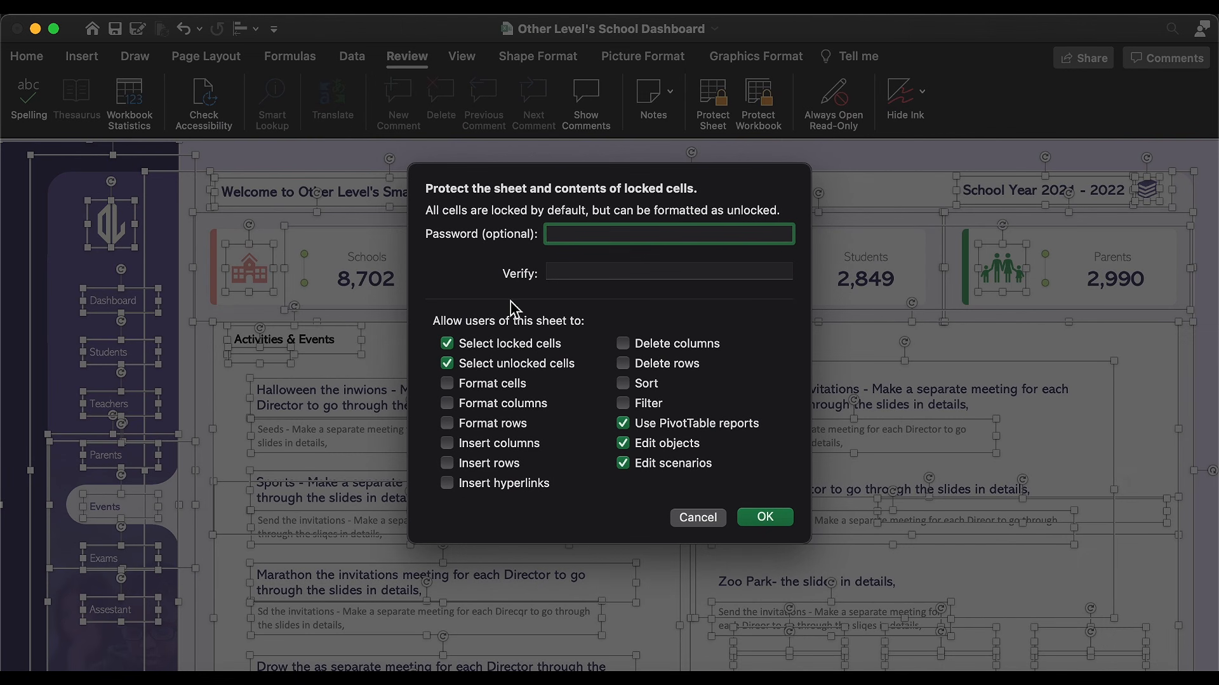
click(644, 426)
click(646, 445)
click(646, 464)
click(754, 517)
Step: Return to the Dashboard sheet by way of Teachers and collapse the ribbon
click(121, 405)
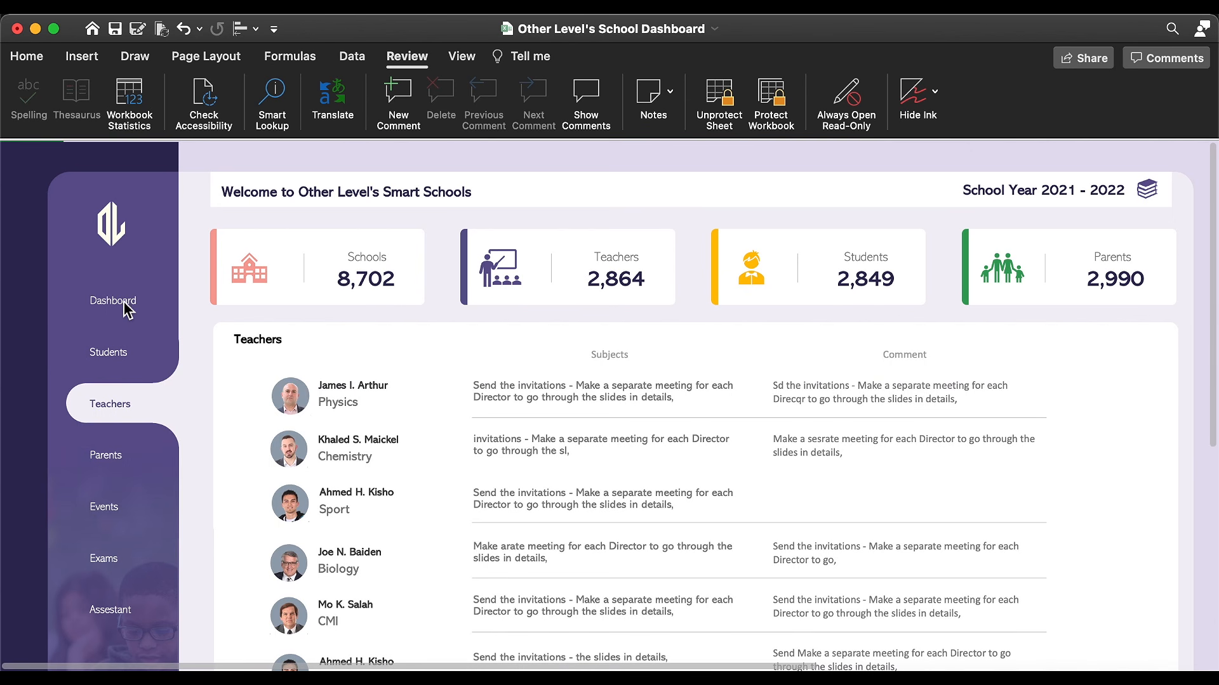
click(125, 308)
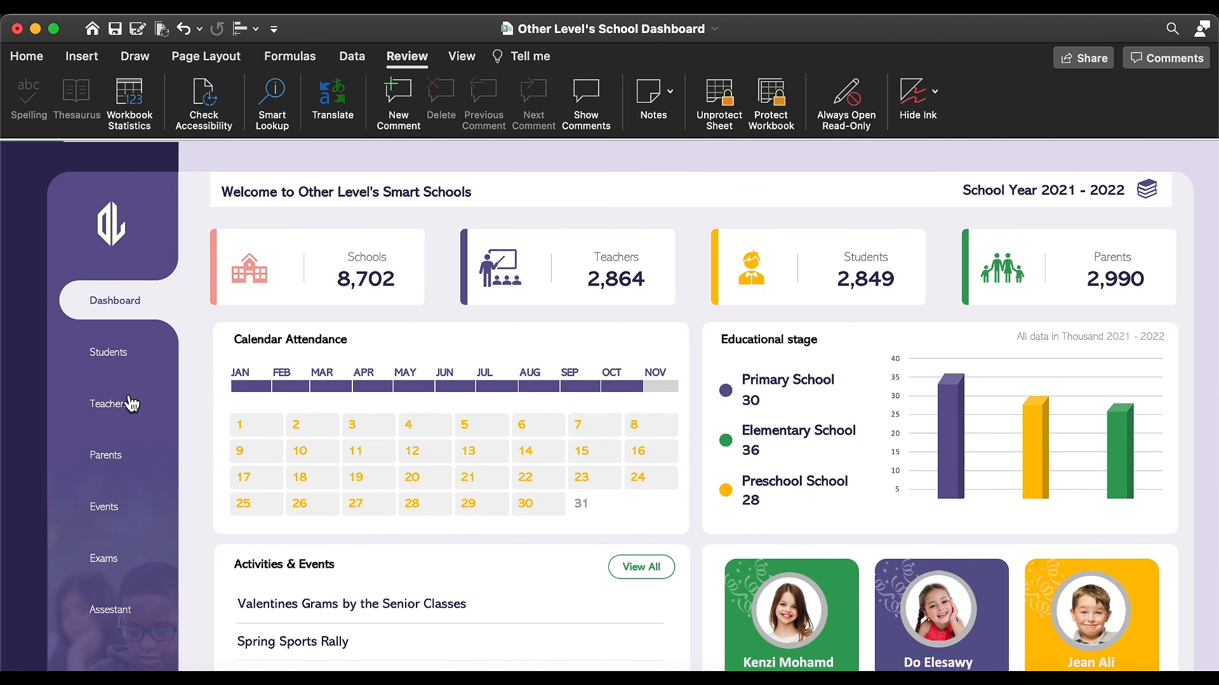
click(412, 57)
Step: Test the sidebar navigation by visiting Teachers and Events and returning to the Dashboard
click(109, 346)
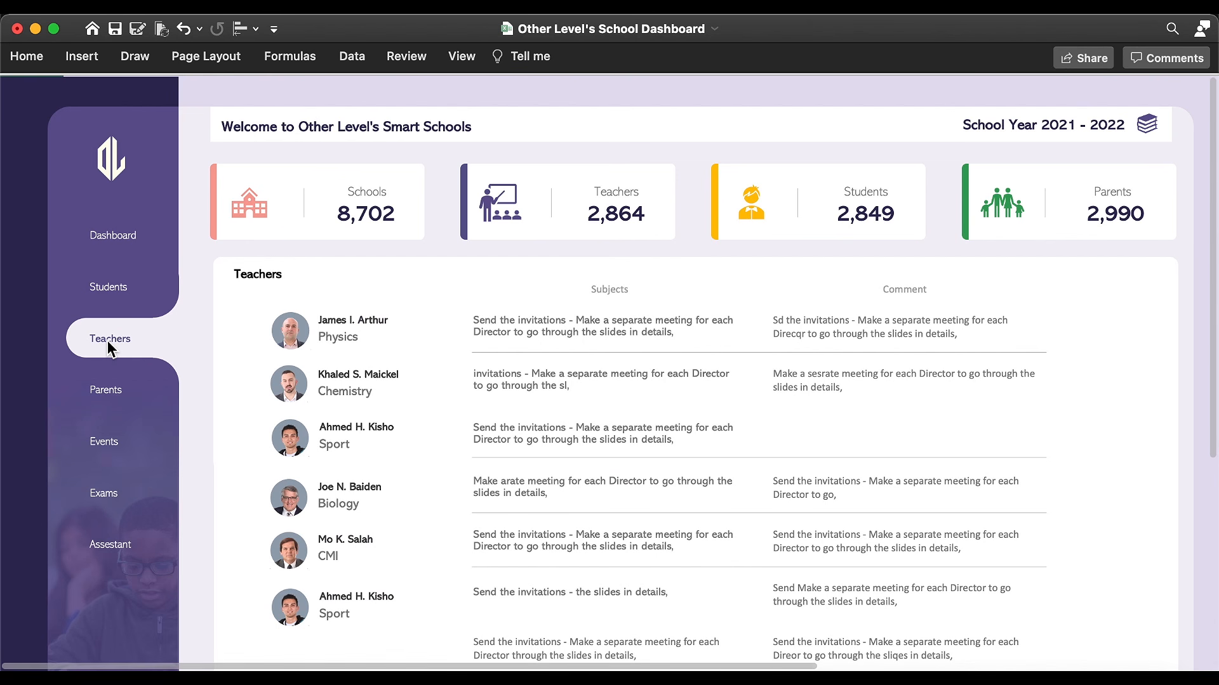
click(104, 443)
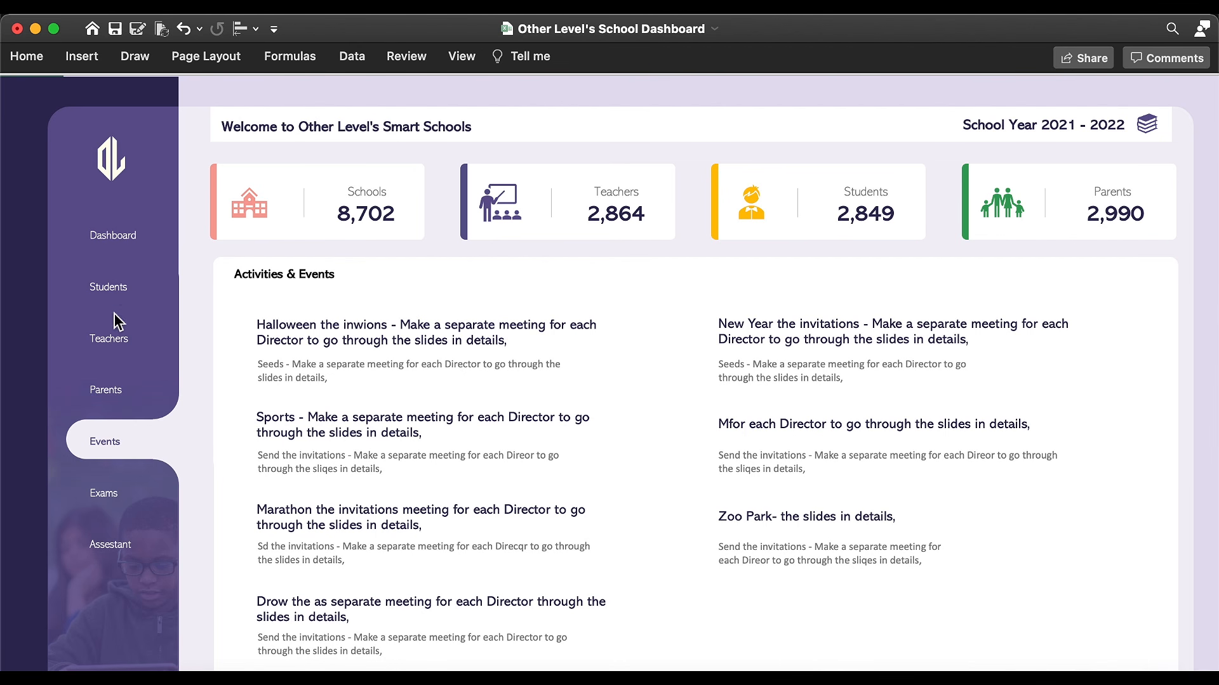
click(126, 251)
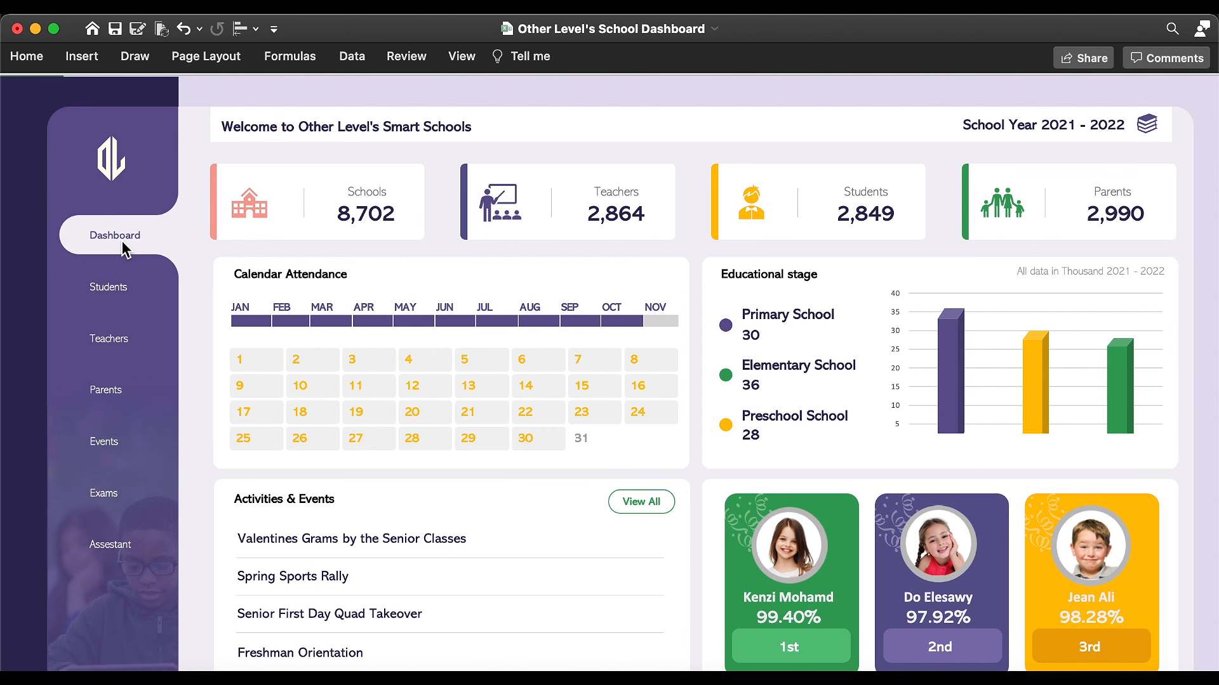